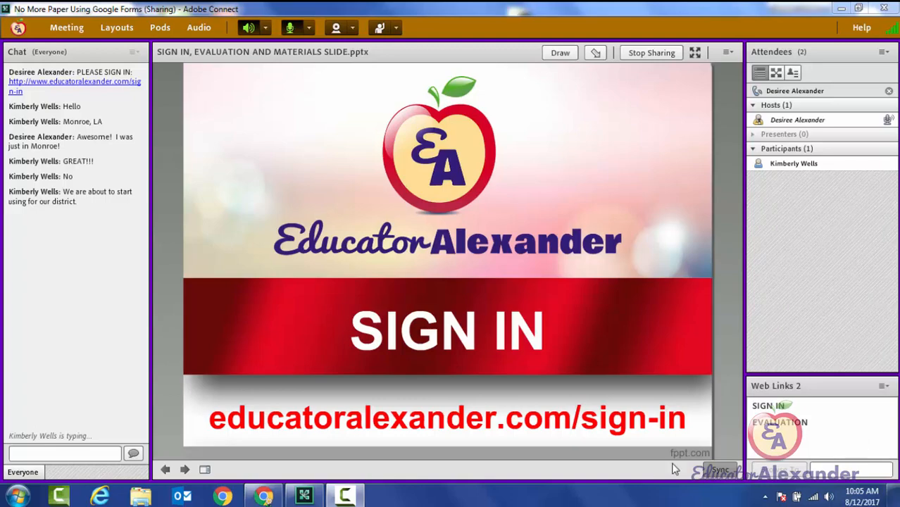
Page through the shared presentation's presenter, evaluation and contact slides, returning to the previous slide at the end.
{"action": "left_click", "coordinate": [185, 470]}
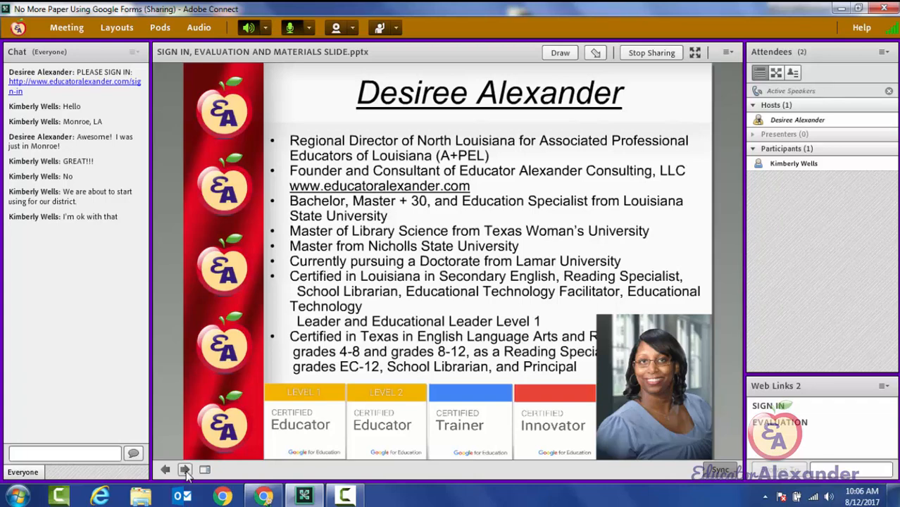
{"action": "left_click", "coordinate": [186, 470]}
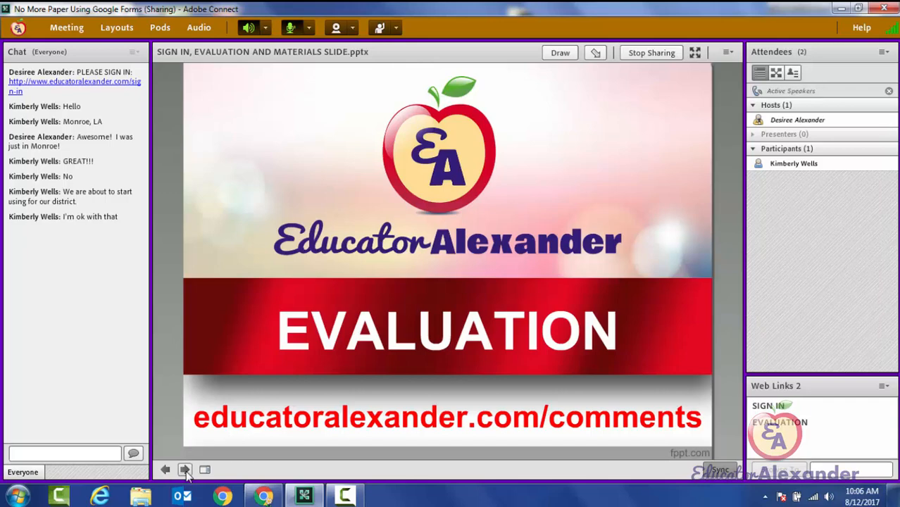
{"action": "left_click", "coordinate": [185, 471]}
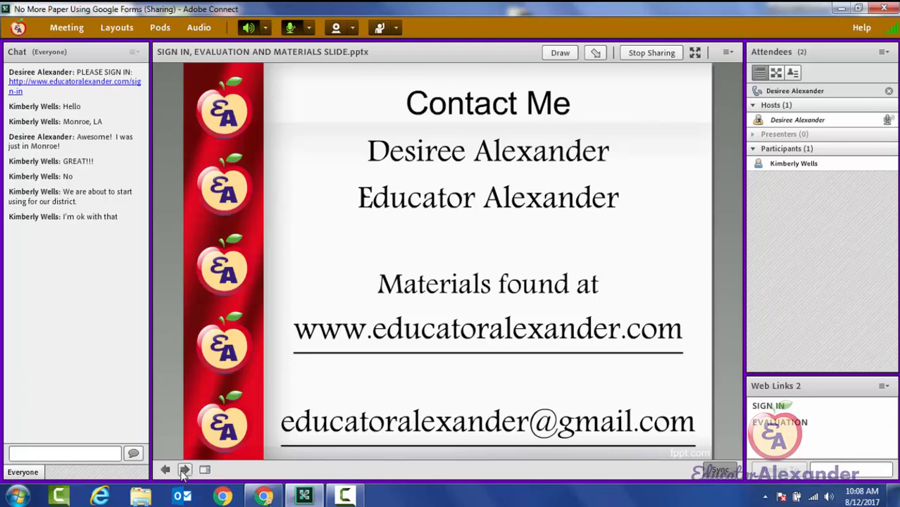
{"action": "left_click", "coordinate": [166, 469]}
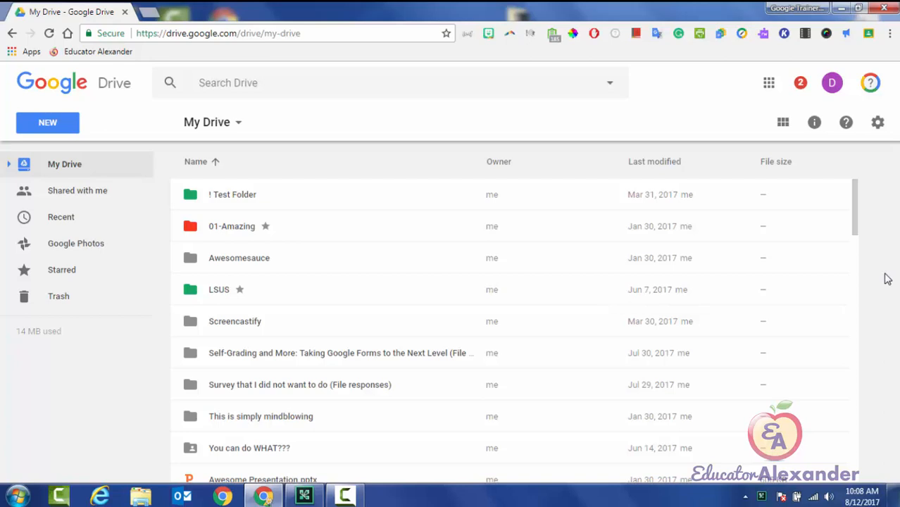
Switch to Google Drive and create a new blank Google Form in My Drive.
{"action": "left_click", "coordinate": [70, 125]}
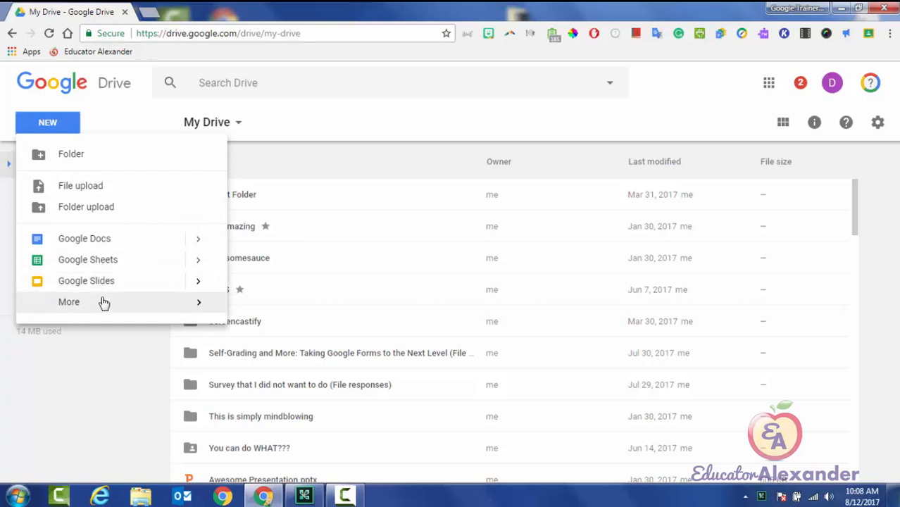
{"action": "mouse_move", "coordinate": [105, 303]}
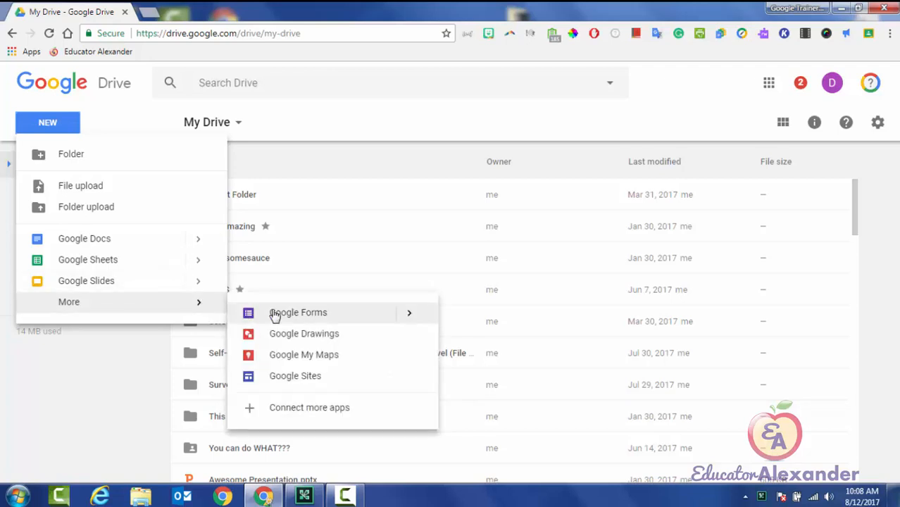
{"action": "mouse_move", "coordinate": [419, 321]}
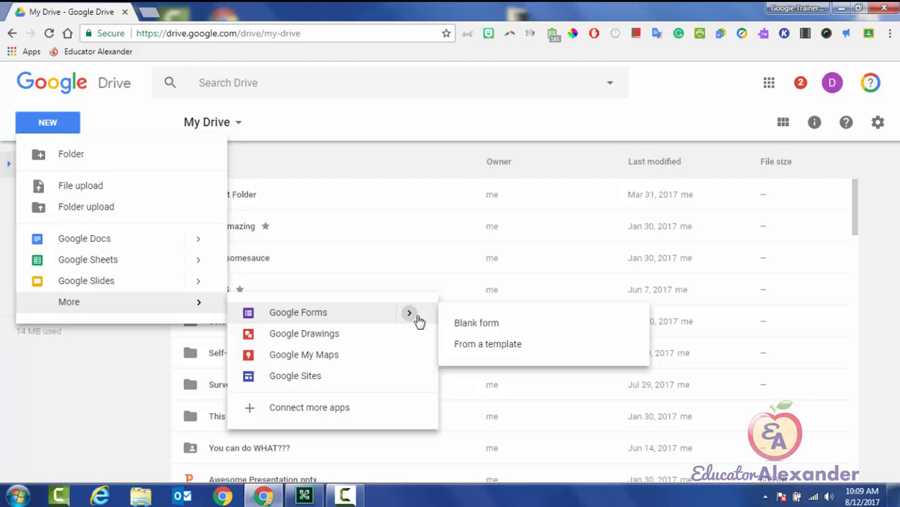
{"action": "left_click", "coordinate": [322, 320]}
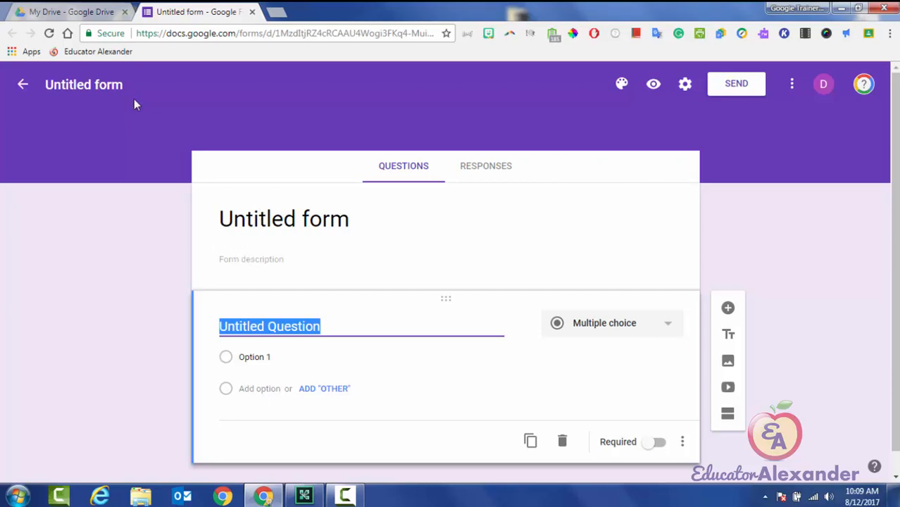
Rename the form file as "Survey for Teachers of Math".
{"action": "left_click", "coordinate": [83, 86]}
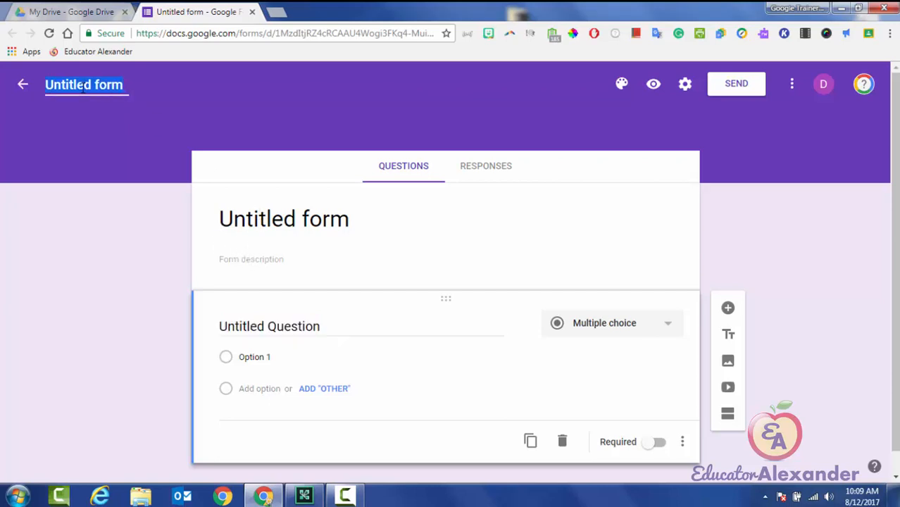
{"action": "type", "text": "S"}
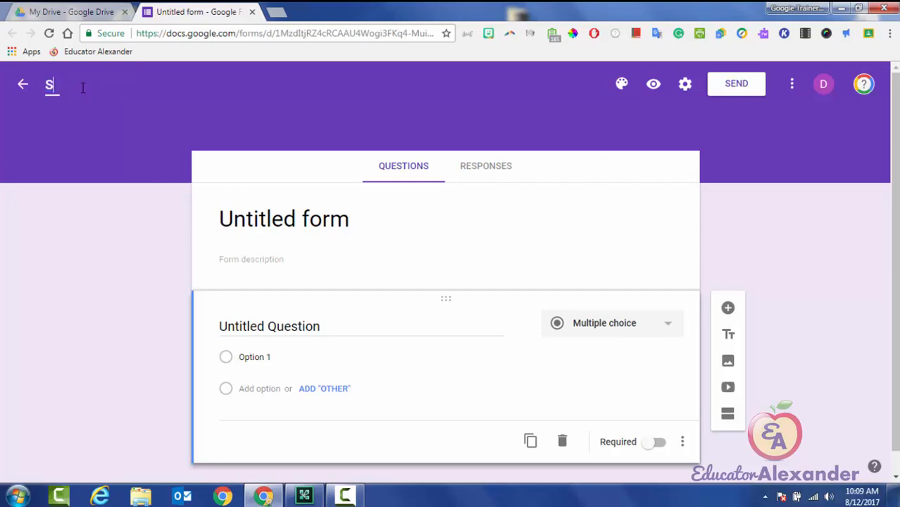
{"action": "type", "text": "urvey for"}
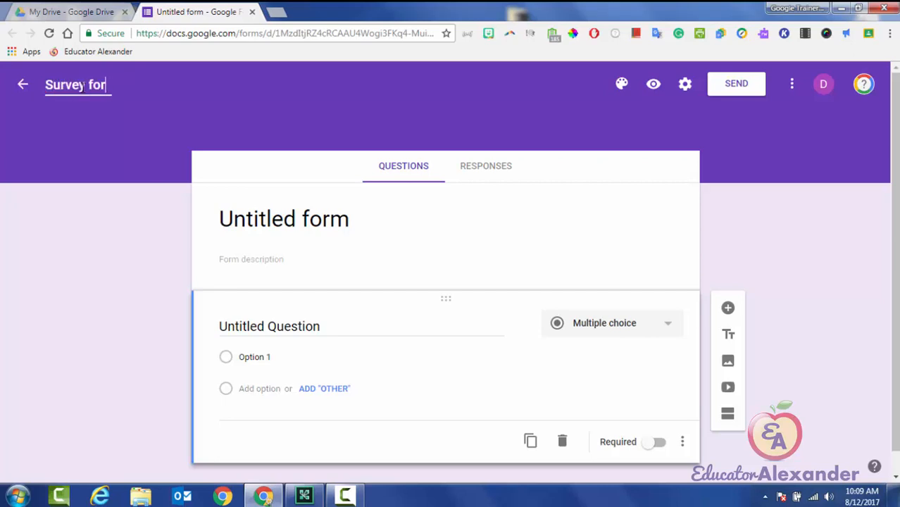
{"action": "type", "text": " Teachers "}
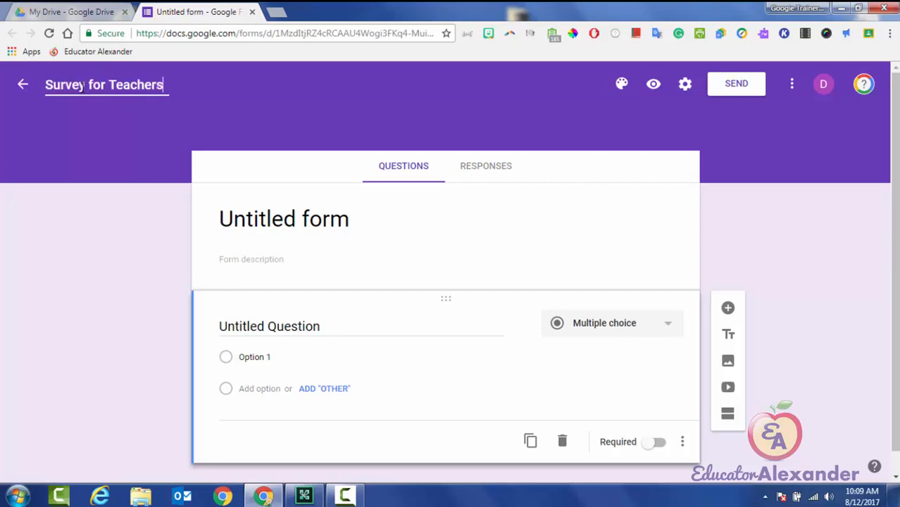
{"action": "type", "text": "of aMath"}
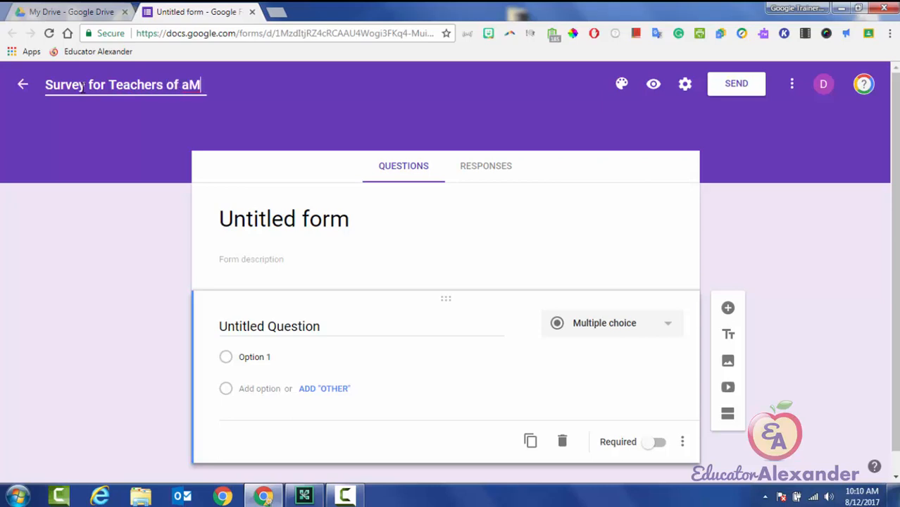
{"action": "key", "text": "BackSpace"}
{"action": "key", "text": "BackSpace"}
{"action": "key", "text": "BackSpace"}
{"action": "key", "text": "BackSpace"}
{"action": "key", "text": "BackSpace"}
{"action": "type", "text": "Math"}
Apply the file name as the form's displayed title and shorten that title to "Survey".
{"action": "left_click", "coordinate": [346, 220]}
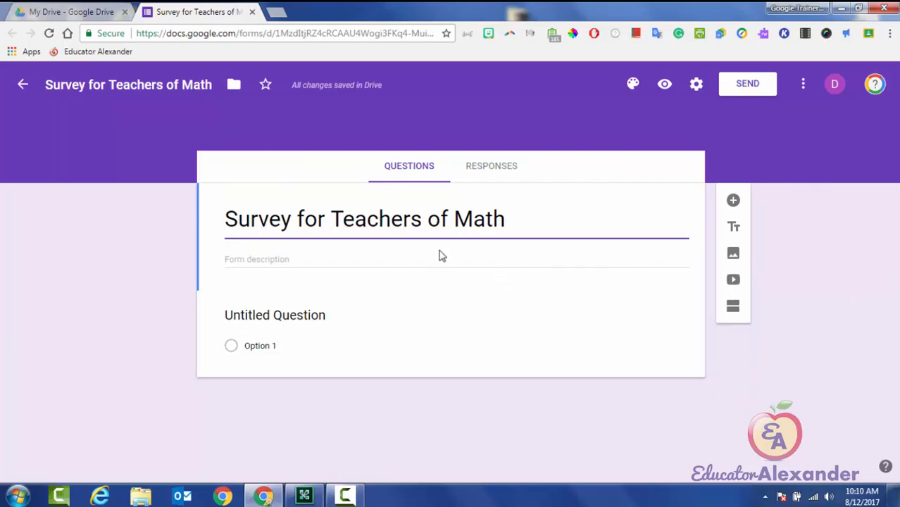
{"action": "left_click_drag", "start_coordinate": [509, 219], "coordinate": [300, 234]}
{"action": "key", "text": "BackSpace"}
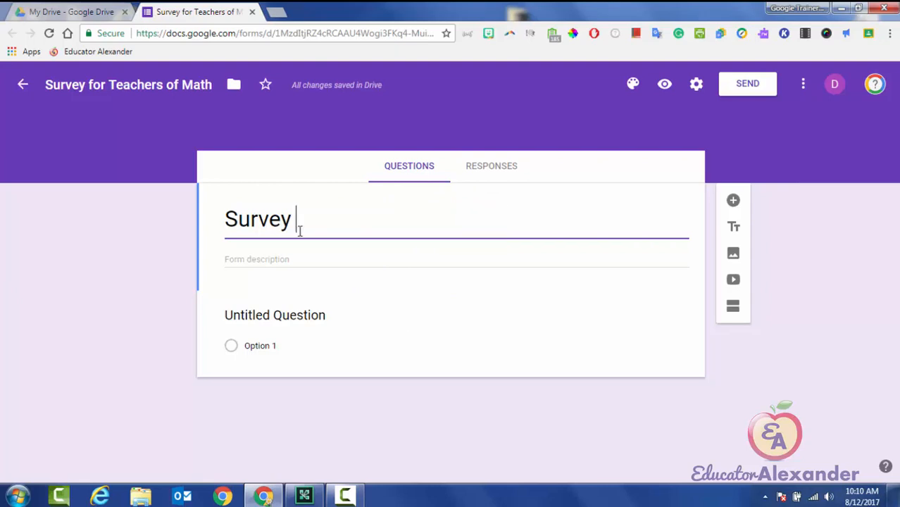
{"action": "key", "text": "BackSpace"}
Enter the form description "Please fill out this form by Monday, August 14 at noon! Fill out the complete Form!".
{"action": "left_click", "coordinate": [295, 260]}
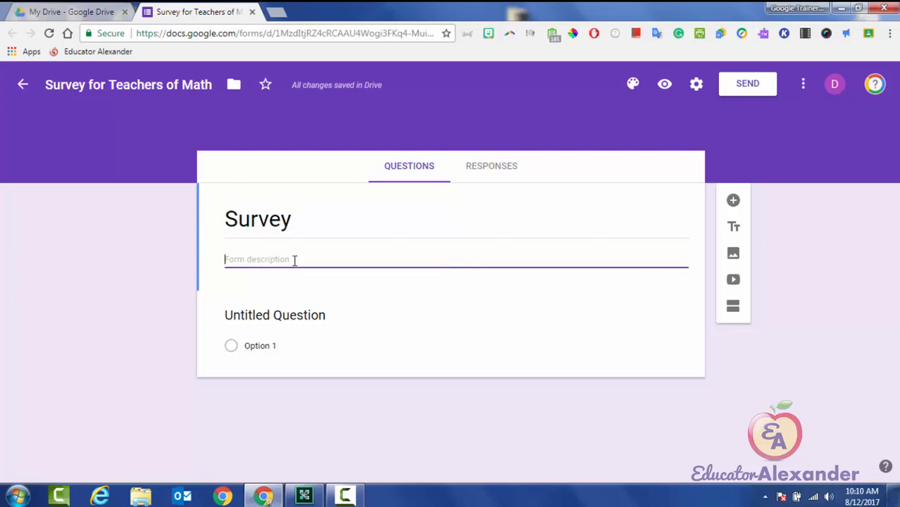
{"action": "type", "text": "Please fill ou tthi"}
{"action": "key", "text": "BackSpace"}
{"action": "key", "text": "BackSpace"}
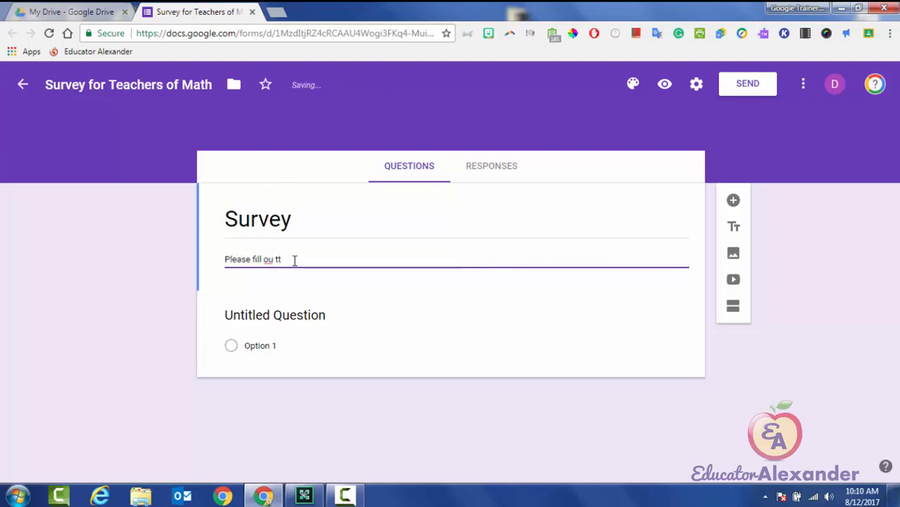
{"action": "key", "text": "BackSpace"}
{"action": "key", "text": "BackSpace"}
{"action": "key", "text": "BackSpace"}
{"action": "key", "text": "BackSpace"}
{"action": "key", "text": "BackSpace"}
{"action": "type", "text": "t this form by"}
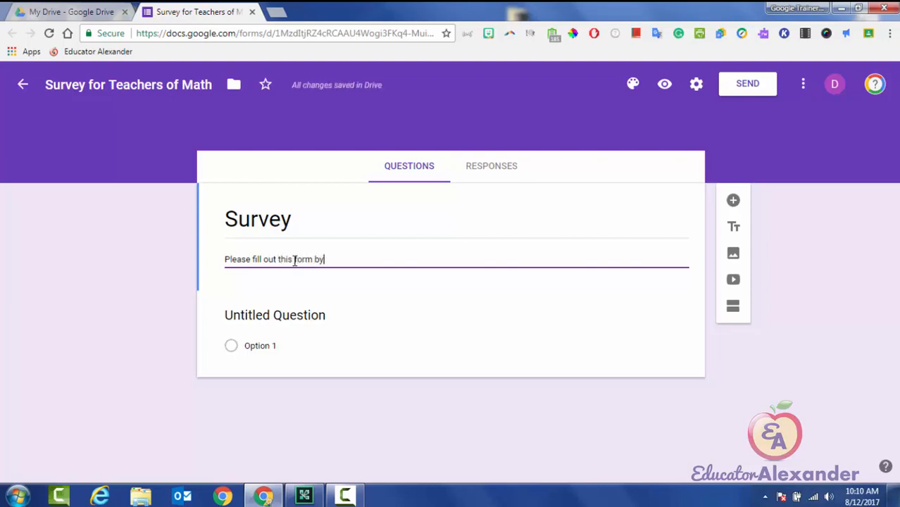
{"action": "type", "text": " Monday, Augus"}
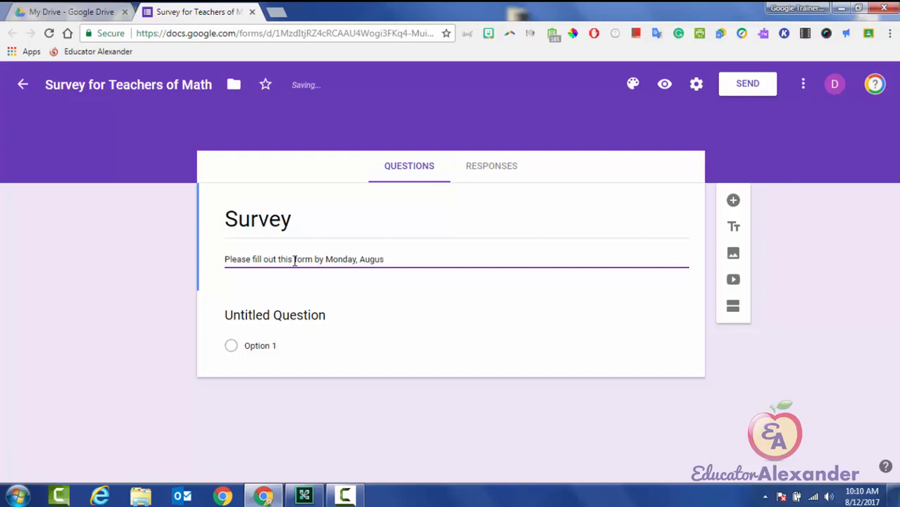
{"action": "type", "text": "t 14"}
{"action": "type", "text": "r noon"}
{"action": "key", "text": "BackSpace"}
{"action": "key", "text": "BackSpace"}
{"action": "key", "text": "BackSpace"}
{"action": "key", "text": "BackSpace"}
{"action": "key", "text": "BackSpace"}
{"action": "key", "text": "BackSpace"}
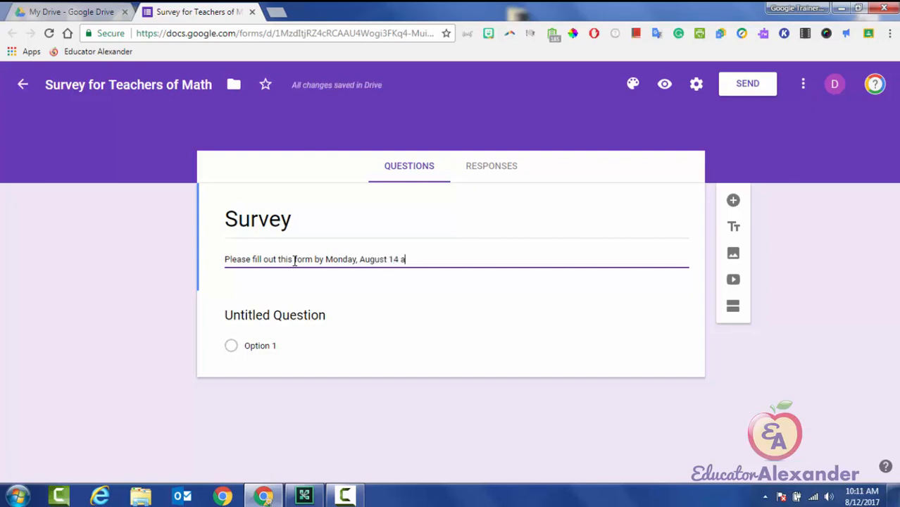
{"action": "type", "text": "rm by Monday, August 14 at noon!  Fil"}
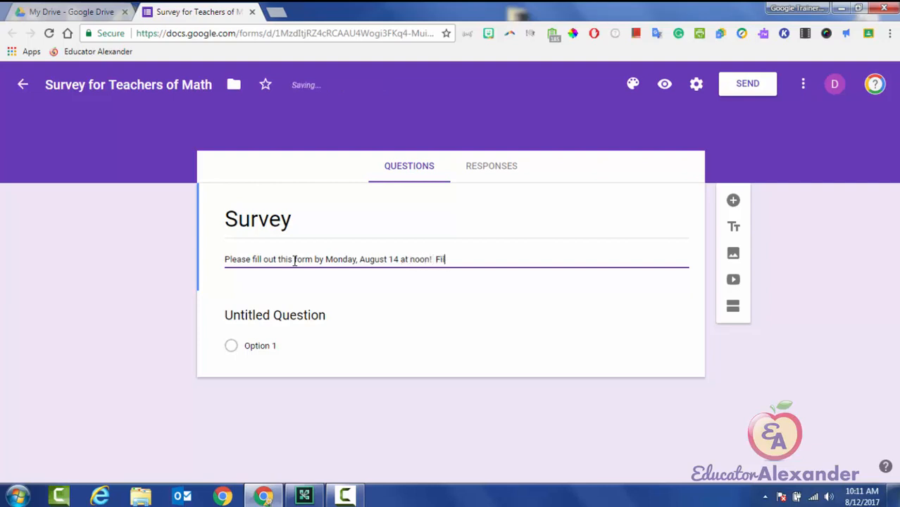
{"action": "type", "text": "l out the complete"}
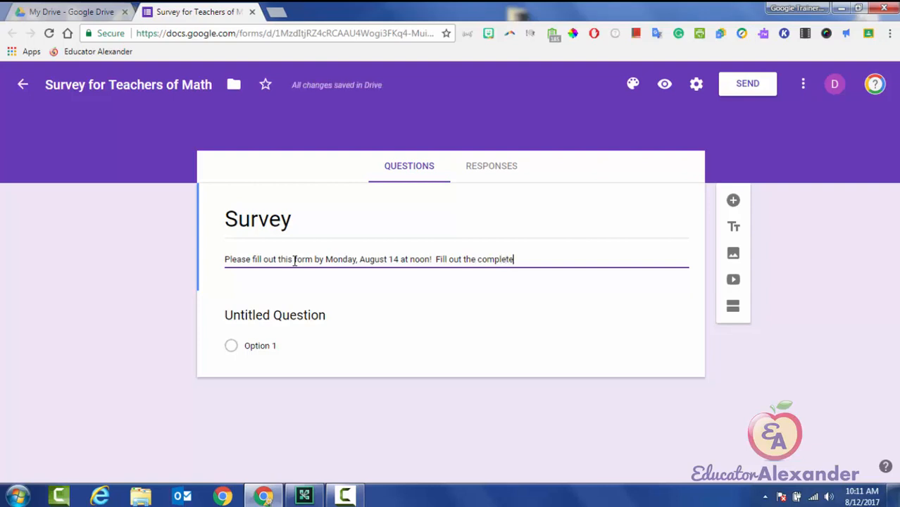
{"action": "type", "text": " Form!"}
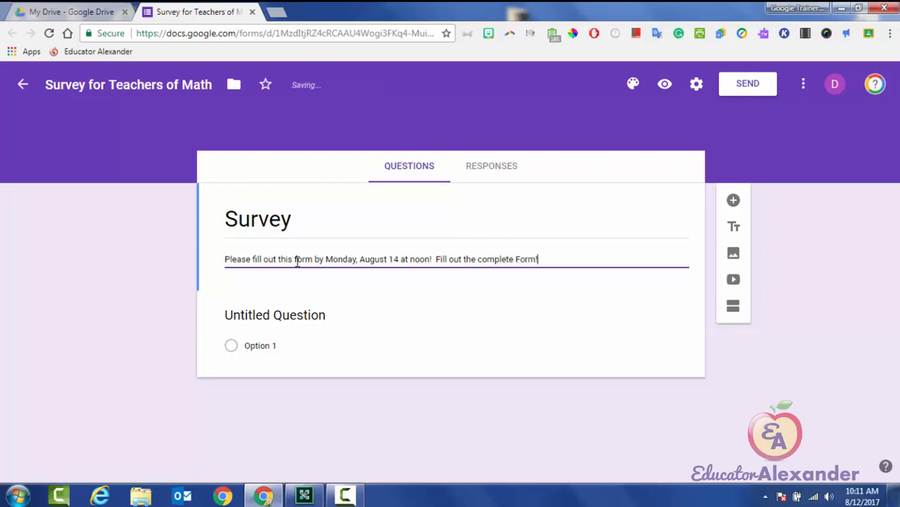
Capitalize the word "Form" in the first sentence of the form description.
{"action": "left_click", "coordinate": [295, 259]}
{"action": "key", "text": "Delete"}
{"action": "type", "text": "F"}
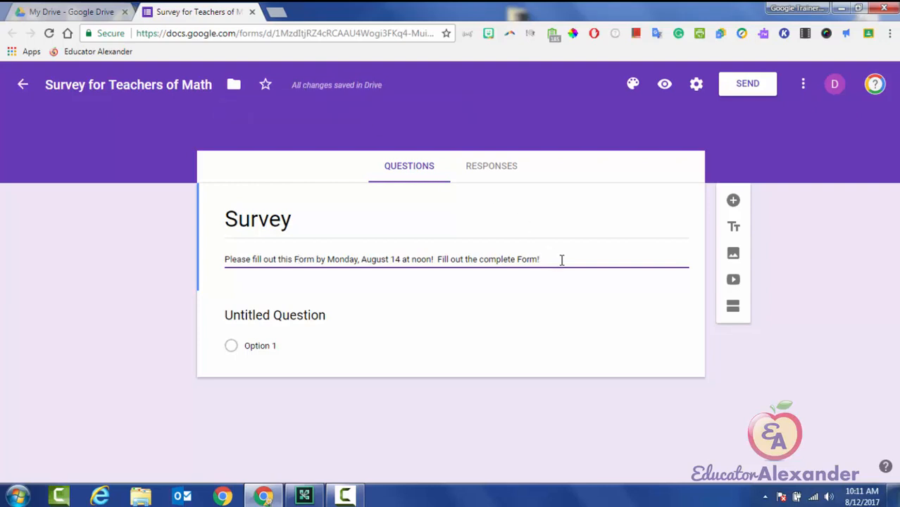
{"action": "type", "text": "vvvvvv"}
{"action": "key", "text": "BackSpace"}
{"action": "key", "text": "BackSpace"}
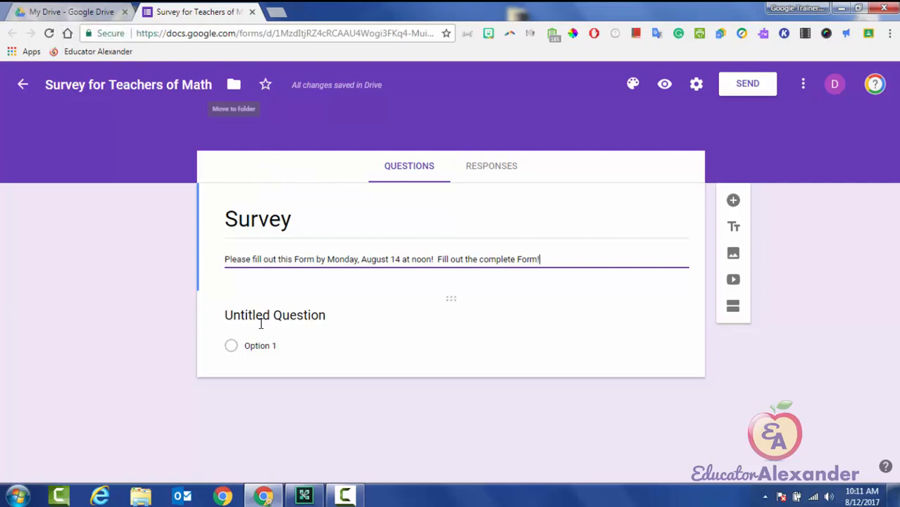
View the Drive folders the form could be moved to, and close the folder list without moving it.
{"action": "left_click", "coordinate": [235, 85]}
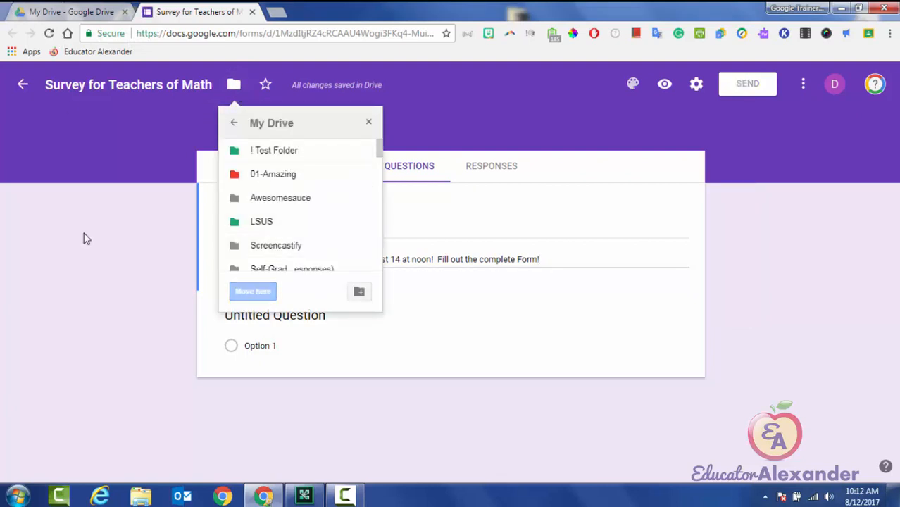
{"action": "left_click", "coordinate": [92, 280]}
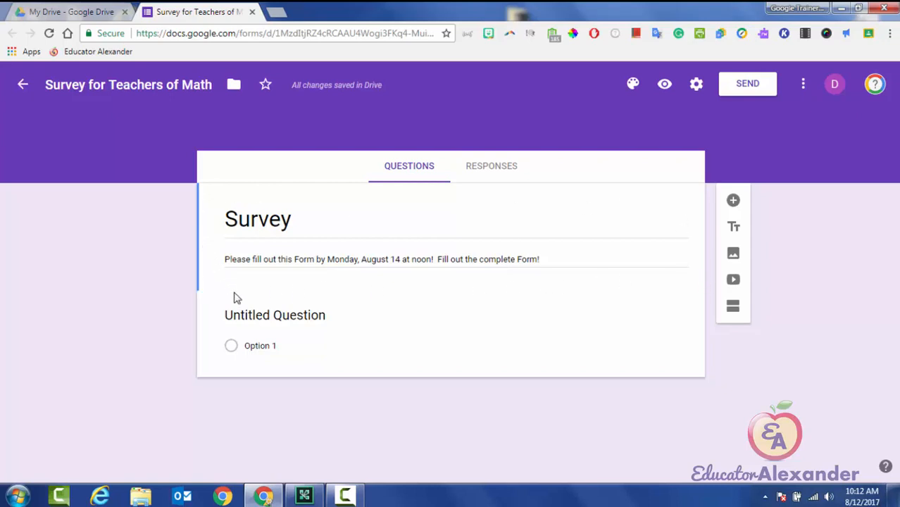
Open the untitled question for editing and view its available question types without changing the type.
{"action": "left_click", "coordinate": [386, 348]}
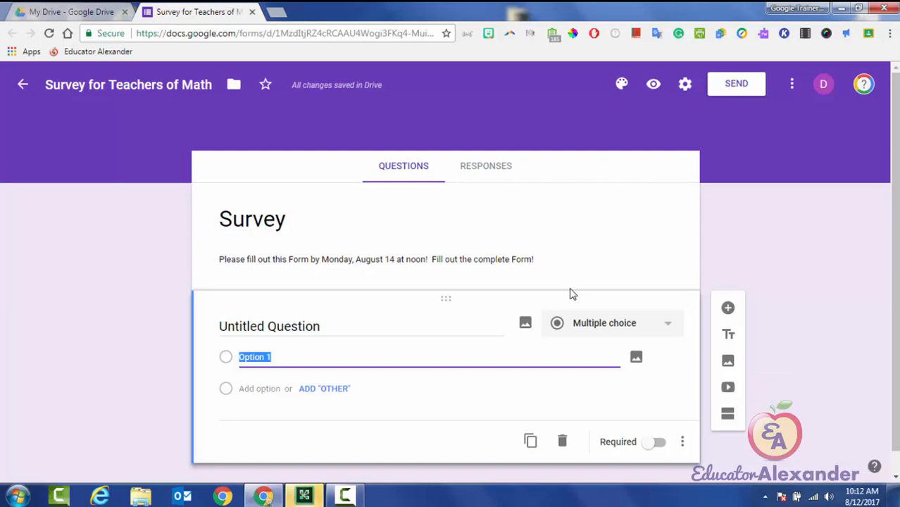
{"action": "left_click", "coordinate": [573, 314]}
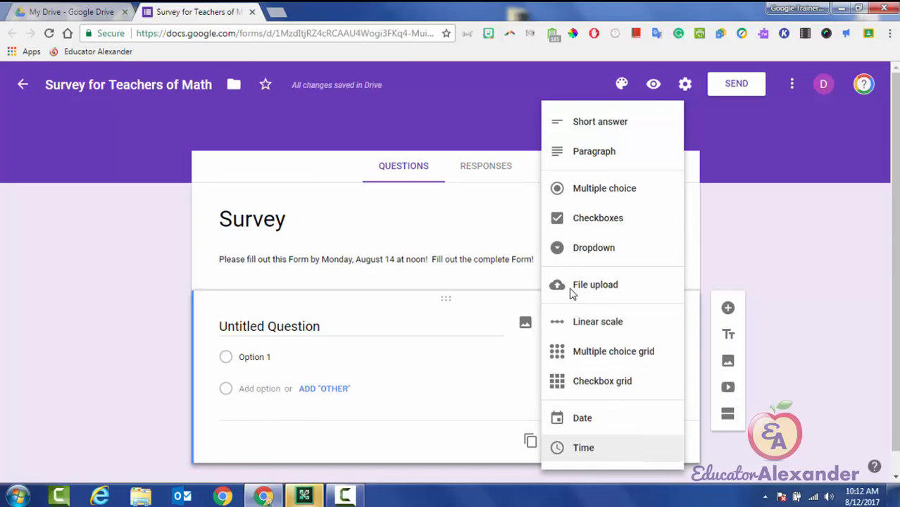
{"action": "key", "text": "Escape"}
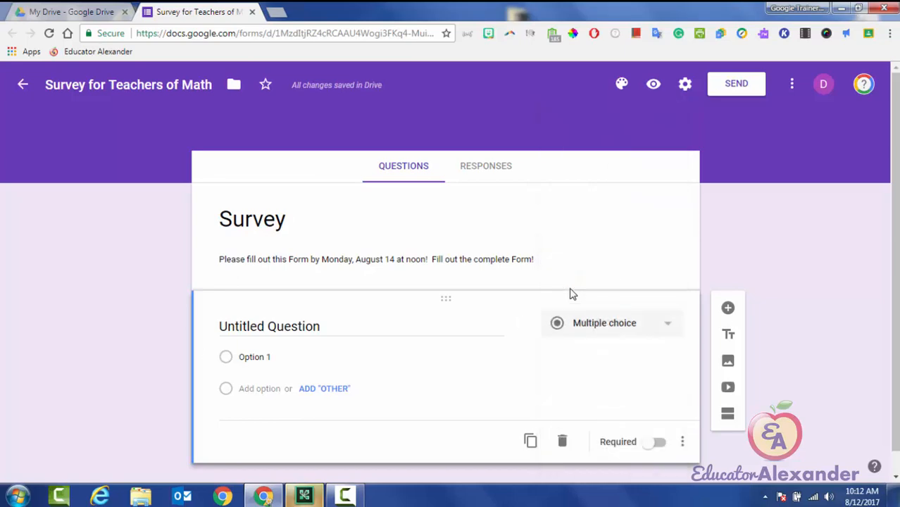
Switch to Adobe Connect to check the meeting's new chat message, and minimize the meeting window again.
{"action": "left_click", "coordinate": [304, 496]}
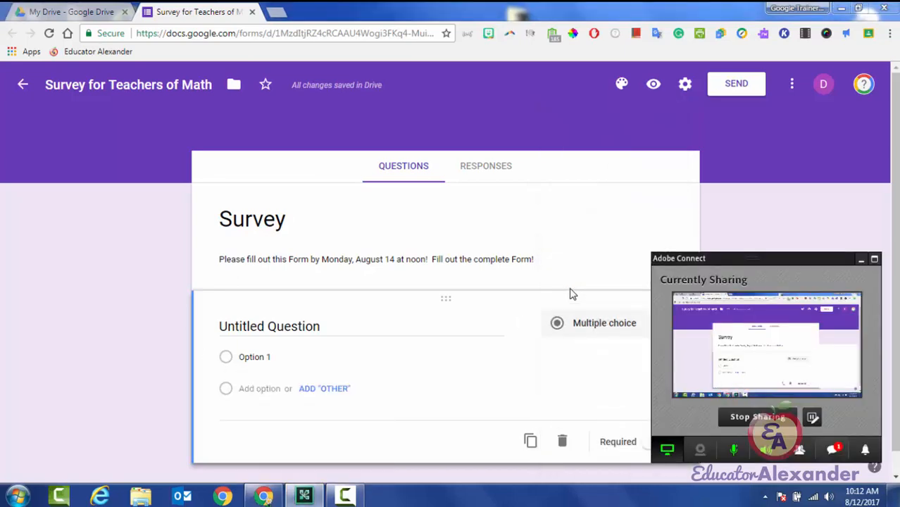
{"action": "left_click", "coordinate": [833, 449]}
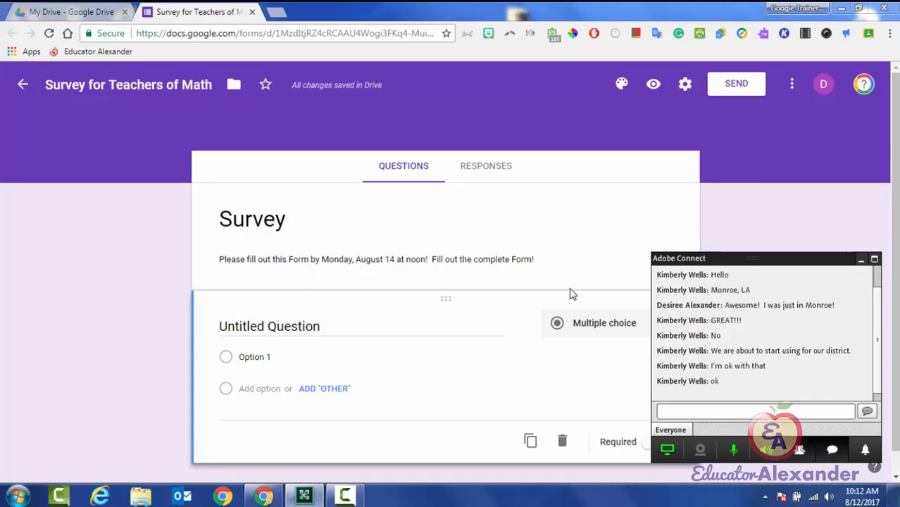
{"action": "left_click", "coordinate": [799, 450]}
{"action": "left_click", "coordinate": [832, 449]}
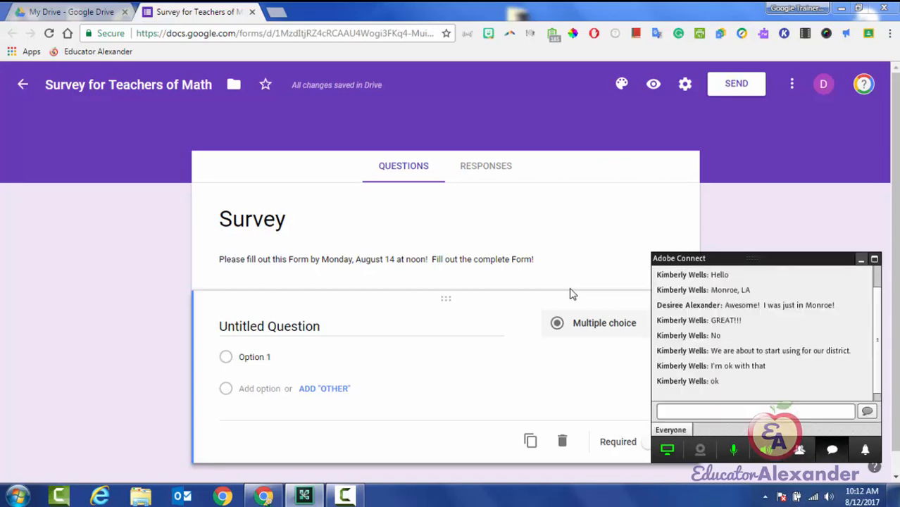
{"action": "left_click", "coordinate": [861, 259]}
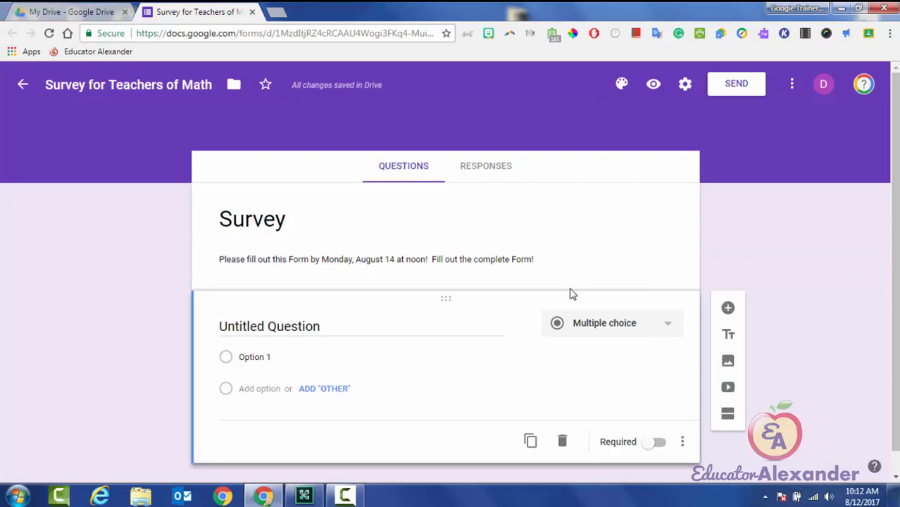
Change the untitled question's type to Short answer, and dismiss the Windows prompt by keeping the current color scheme without showing the message again.
{"action": "left_click", "coordinate": [605, 323]}
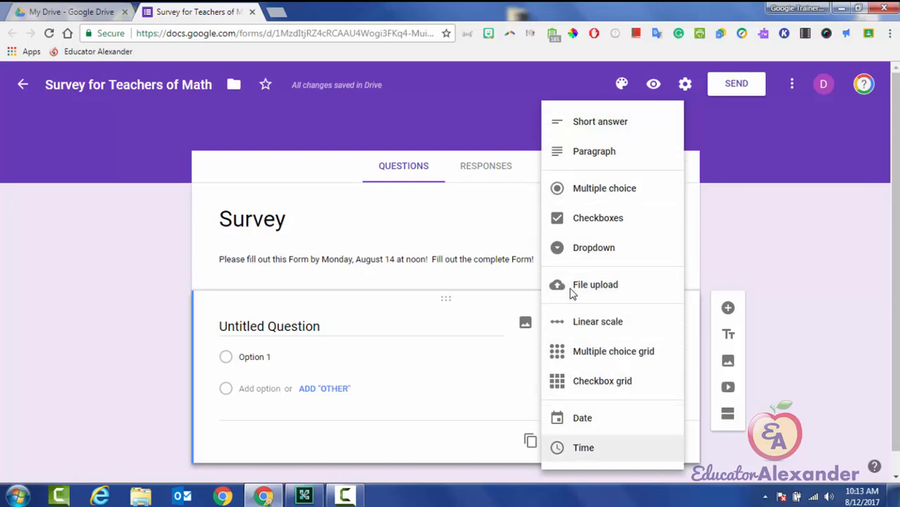
{"action": "key", "text": "Escape"}
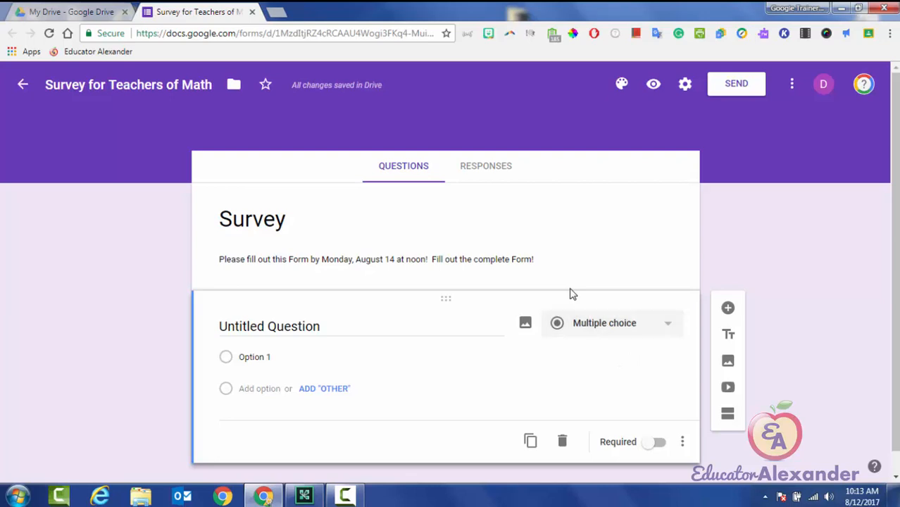
{"action": "key", "text": "Return"}
{"action": "key", "text": "Up"}
{"action": "key", "text": "Up"}
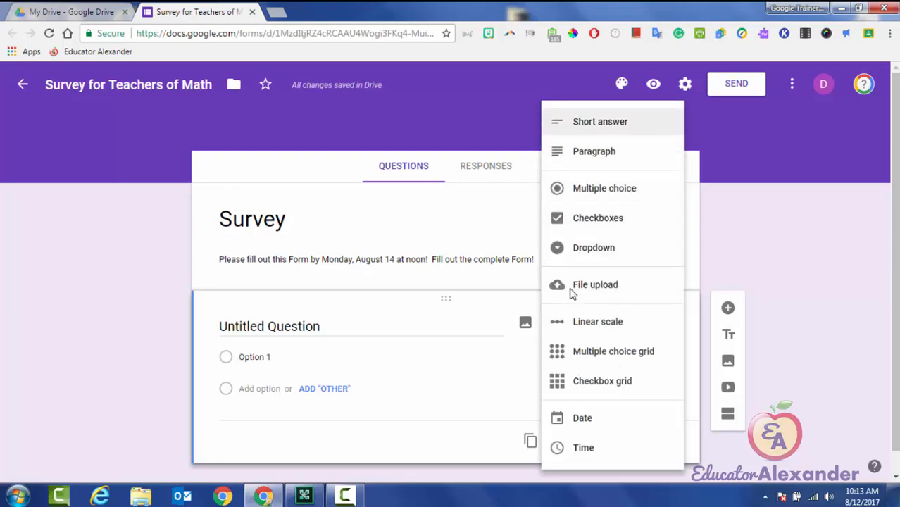
{"action": "key", "text": "Return"}
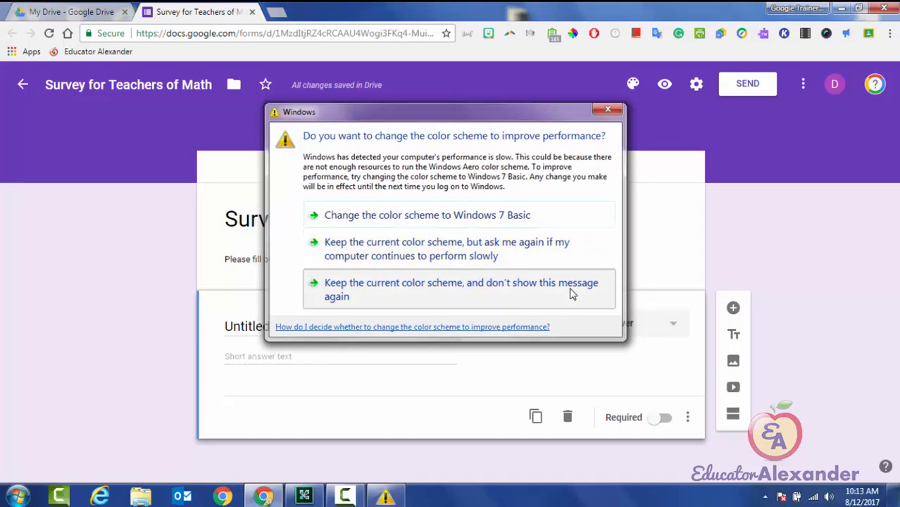
{"action": "left_click", "coordinate": [573, 291]}
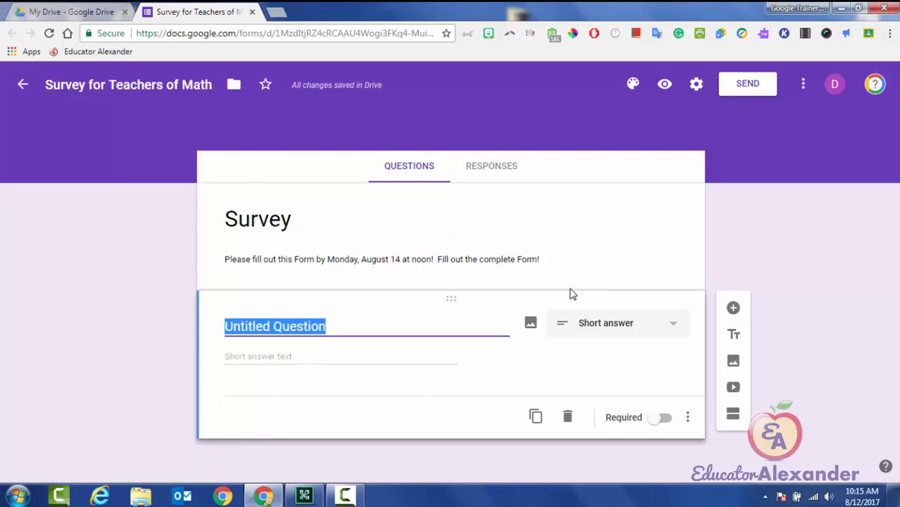
Title the short answer question "Last Name" and make it required.
{"action": "type", "text": "Last Nam"}
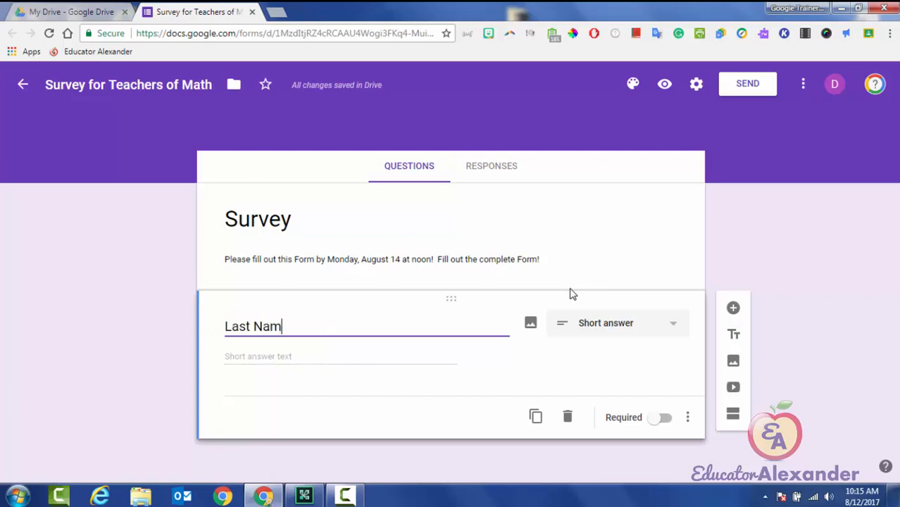
{"action": "type", "text": "e"}
{"action": "key", "text": "Return"}
{"action": "key", "text": "space"}
{"action": "key", "text": "space"}
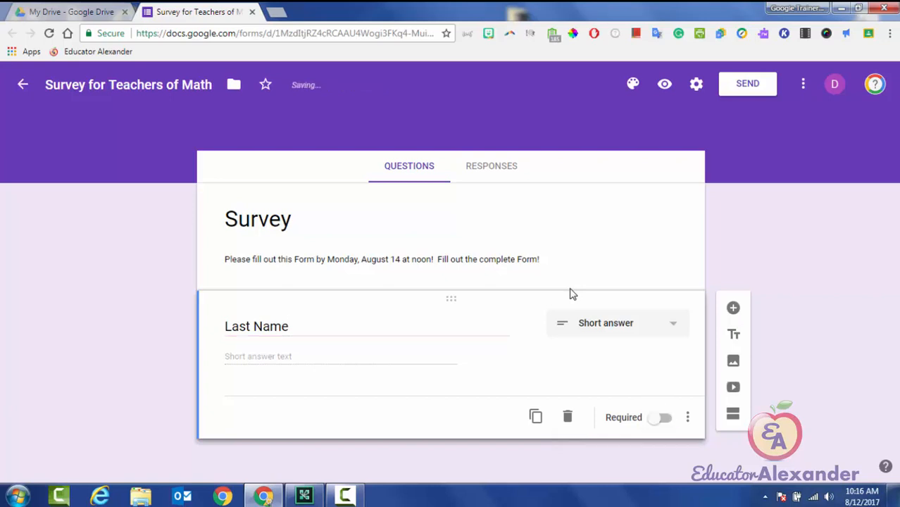
{"action": "key", "text": "space"}
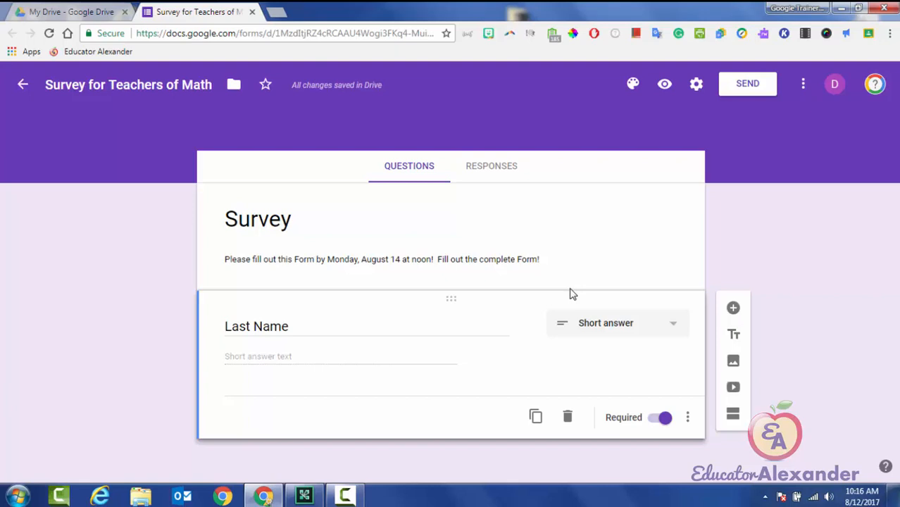
Show a description on the Last Name question reading "PLEASE TYPE LAST NAME ONLY" with a long run of exclamation marks, and remove it.
{"action": "key", "text": "Tab"}
{"action": "key", "text": "Return"}
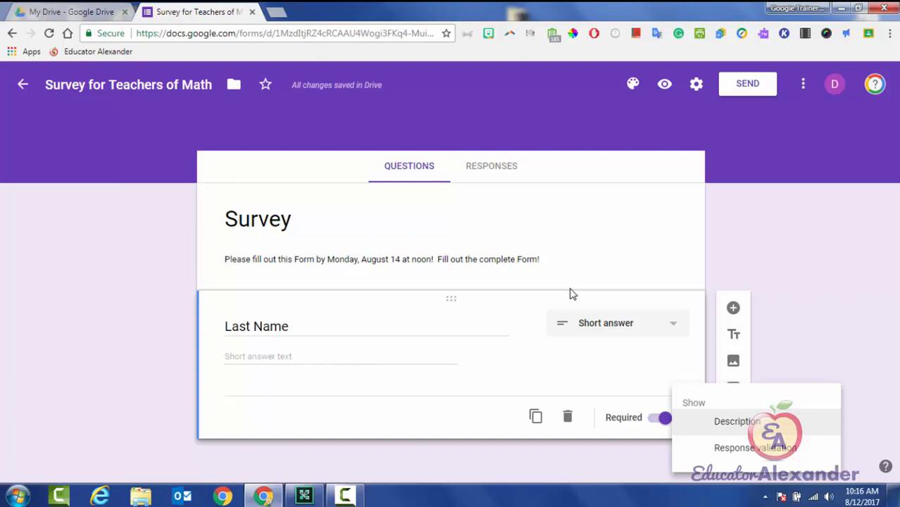
{"action": "key", "text": "Return"}
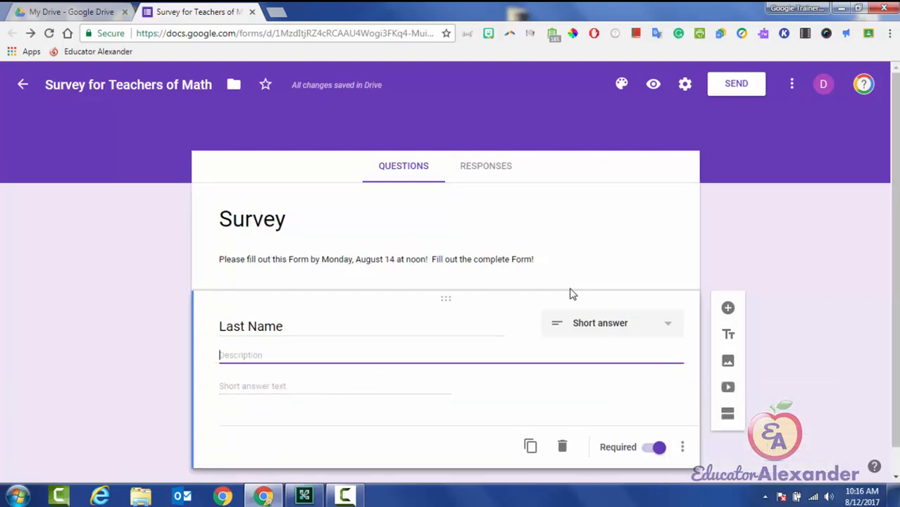
{"action": "type", "text": "p"}
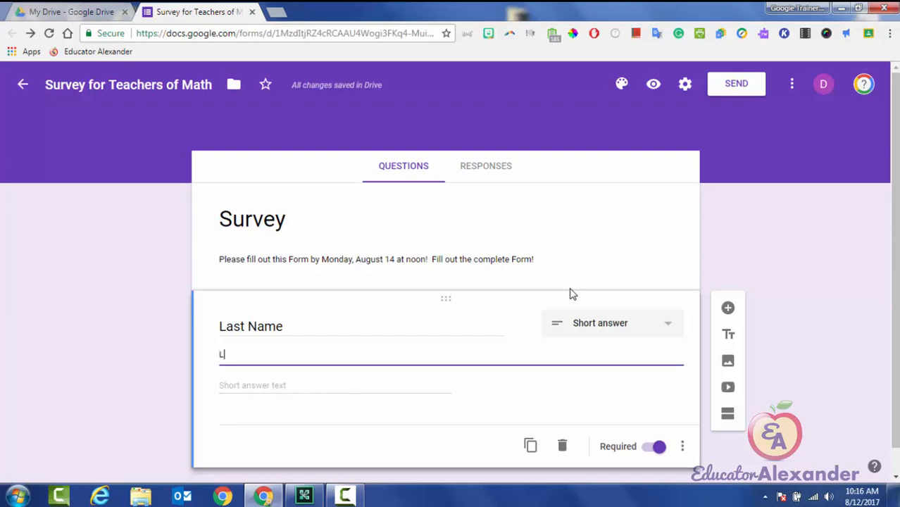
{"action": "key", "text": "BackSpace"}
{"action": "type", "text": "PLEASE T"}
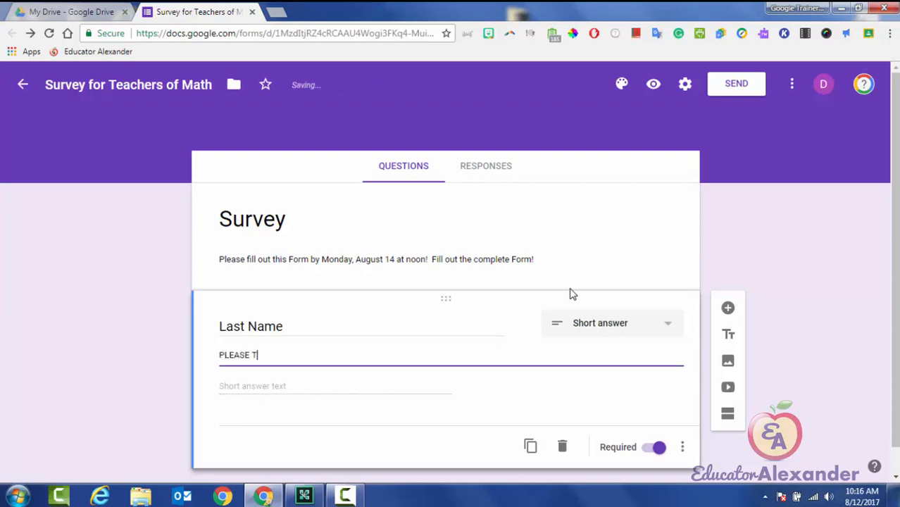
{"action": "type", "text": "YPE LAST NAME ONLY!"}
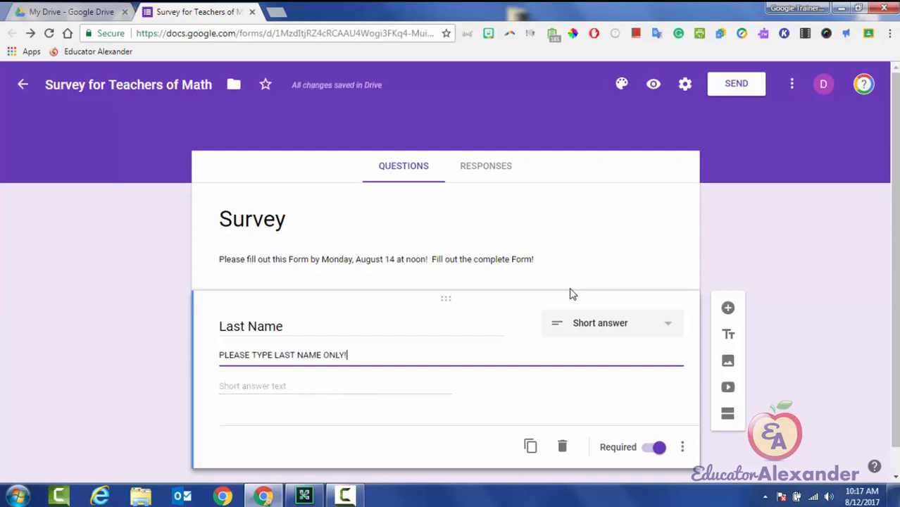
{"action": "type", "text": "!!!!!!!!!!!!!!!!!!!!!!!!!!!!!!!!!!!!!!!!!!!!!!!!!!!!!!!!!!!!!!!!!!!!!!!!!!!!!!!!!!!!!!!!!!!!!!!!!!!!!!!!!!!!!!!!!!!!!!!!!!"}
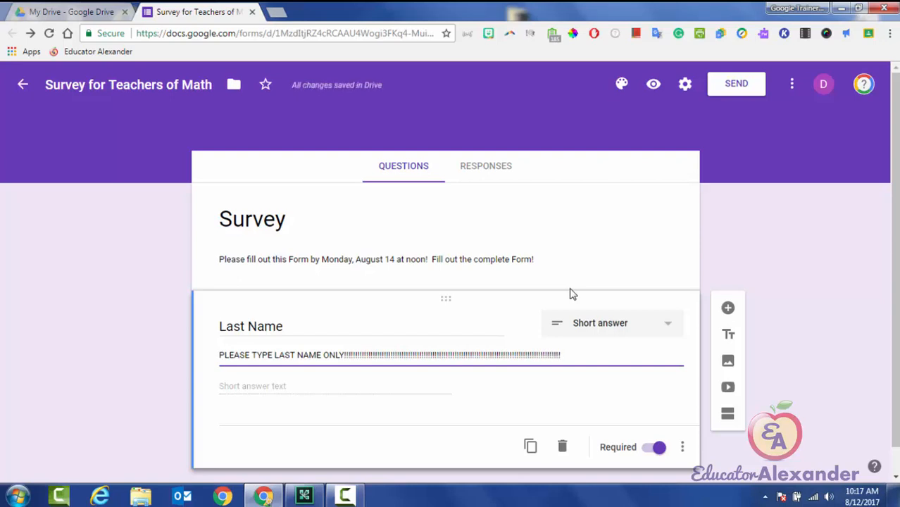
{"action": "left_click", "coordinate": [682, 447]}
{"action": "left_click", "coordinate": [725, 420]}
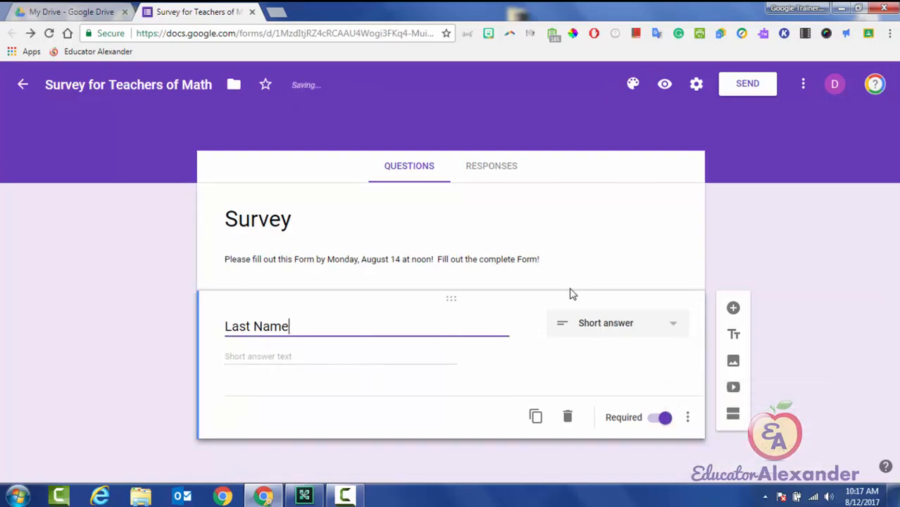
Add the description "PLEASE PUT LAST NAME ONLY" with a long run of exclamation marks to the Last Name question.
{"action": "left_click", "coordinate": [688, 417]}
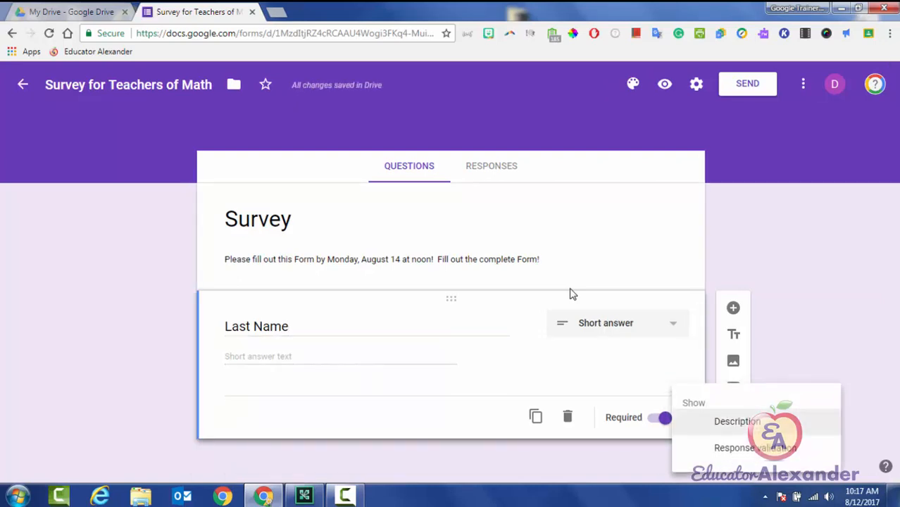
{"action": "left_click", "coordinate": [737, 422]}
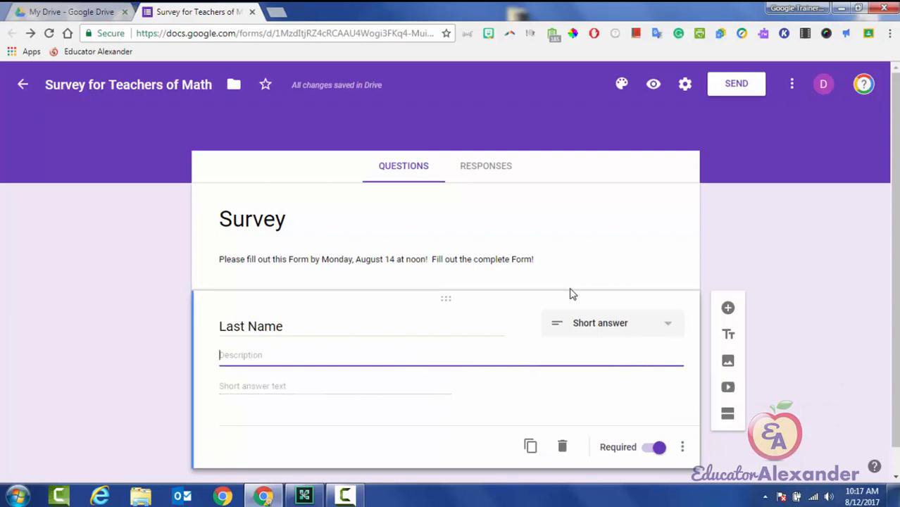
{"action": "type", "text": "PLEASE PUT LAST NAME ON"}
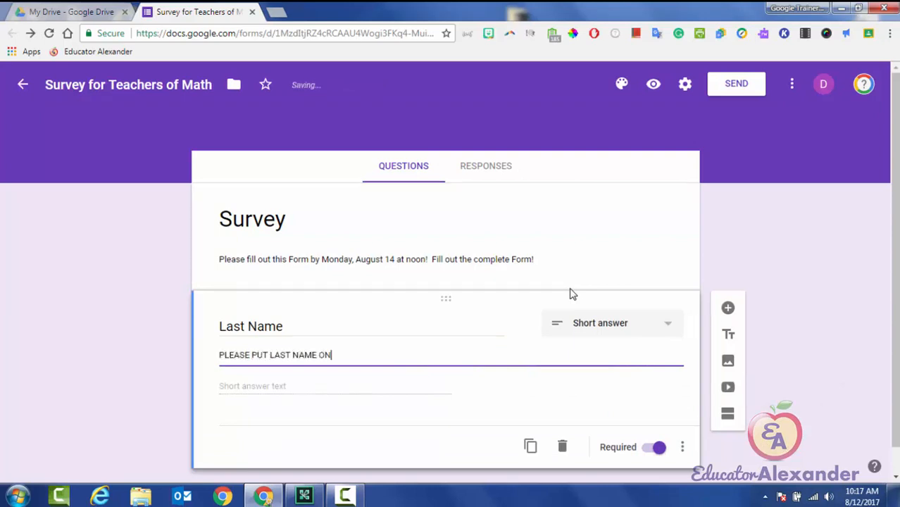
{"action": "type", "text": "LY!!!!!!!!!!!!!!!!!!!!!!!!!!!!!!!!!!!!!!!!!!!!!!!!!!!!!!!!!!!!!!"}
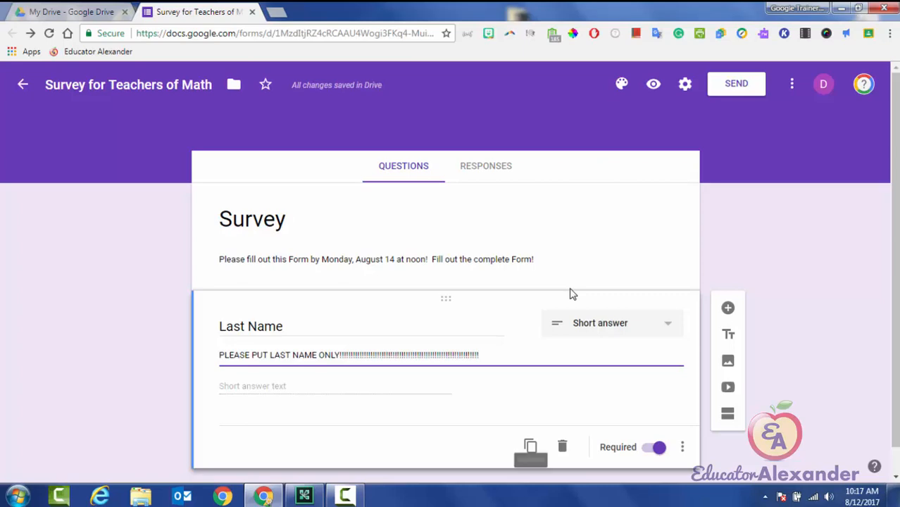
Duplicate the Last Name question and retitle the copy "First Name".
{"action": "left_click", "coordinate": [531, 446]}
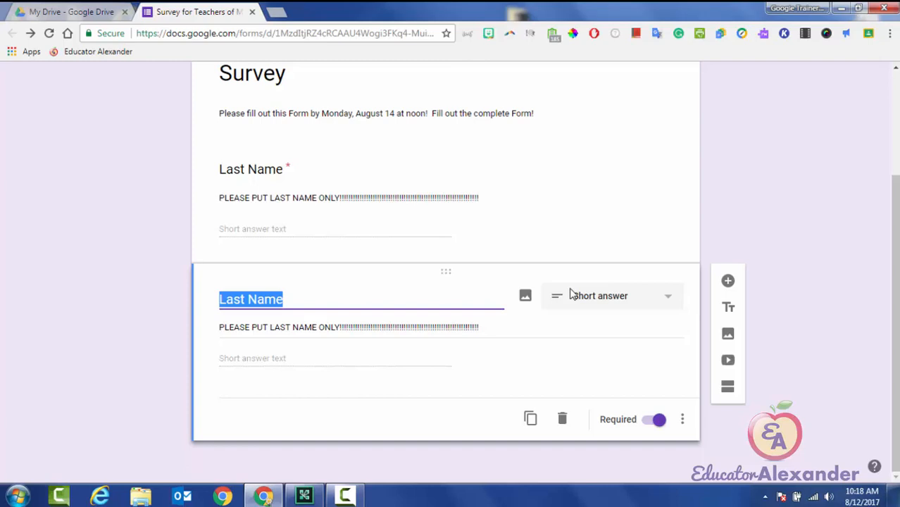
{"action": "left_click", "coordinate": [241, 299]}
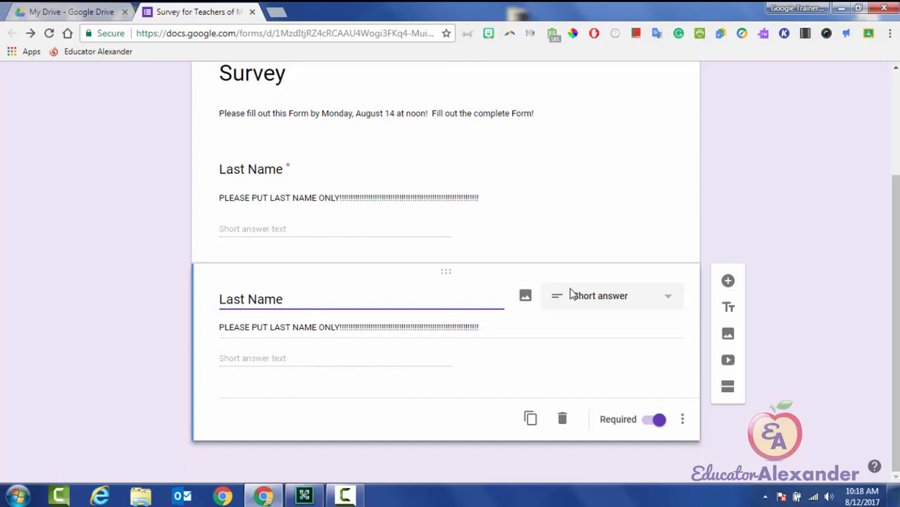
{"action": "left_click_drag", "start_coordinate": [245, 300], "coordinate": [219, 300]}
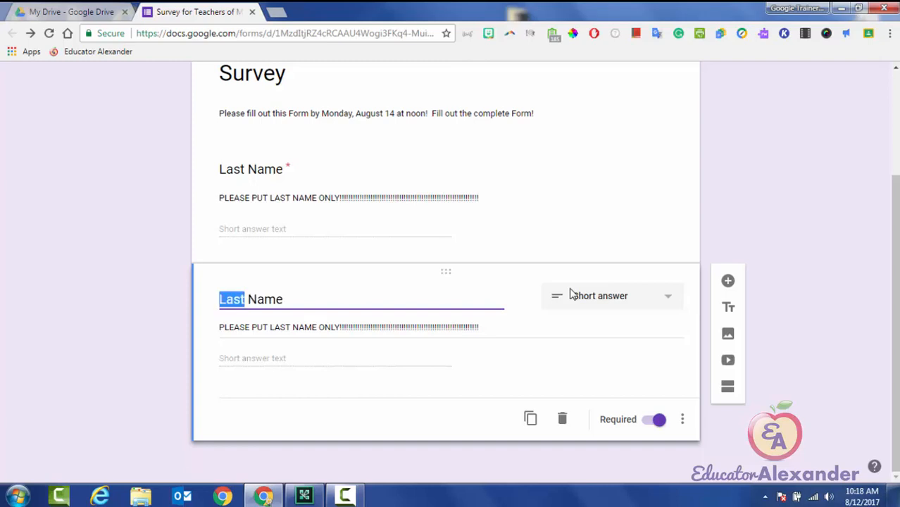
{"action": "type", "text": "Firt"}
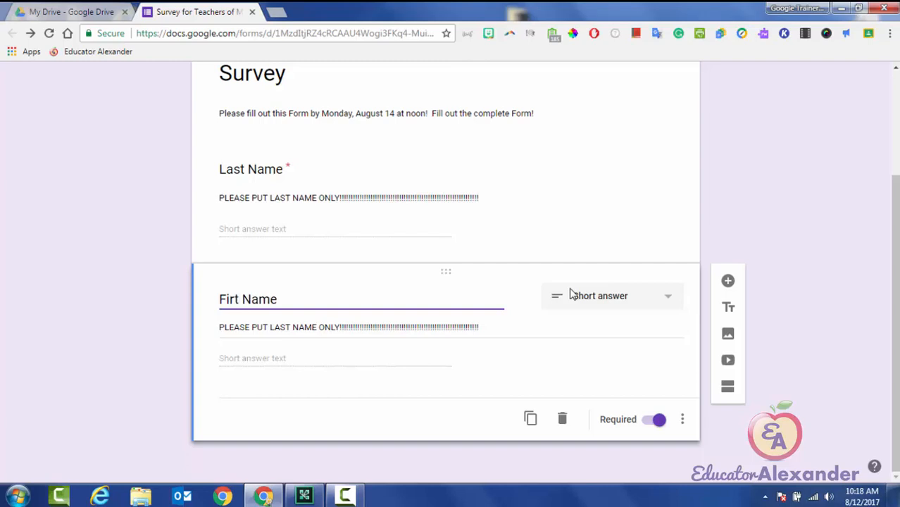
{"action": "key", "text": "BackSpace"}
{"action": "type", "text": "st"}
Replace the word "LAST" with "FIRST" in the First Name question's description.
{"action": "key", "text": "Tab"}
{"action": "key", "text": "Left"}
{"action": "key", "text": "Right"}
{"action": "key", "text": "Right"}
{"action": "key", "text": "Right"}
{"action": "key", "text": "Right"}
{"action": "key", "text": "Right"}
{"action": "key", "text": "Right"}
{"action": "key", "text": "Right"}
{"action": "key", "text": "Right"}
{"action": "key", "text": "Right"}
{"action": "key", "text": "Right"}
{"action": "key", "text": "Right"}
{"action": "key", "text": "Right"}
{"action": "key", "text": "Right"}
{"action": "key", "text": "Right"}
{"action": "key", "text": "Right"}
{"action": "key", "text": "shift+Left"}
{"action": "key", "text": "shift+Left"}
{"action": "key", "text": "shift+Left"}
{"action": "key", "text": "shift+Left"}
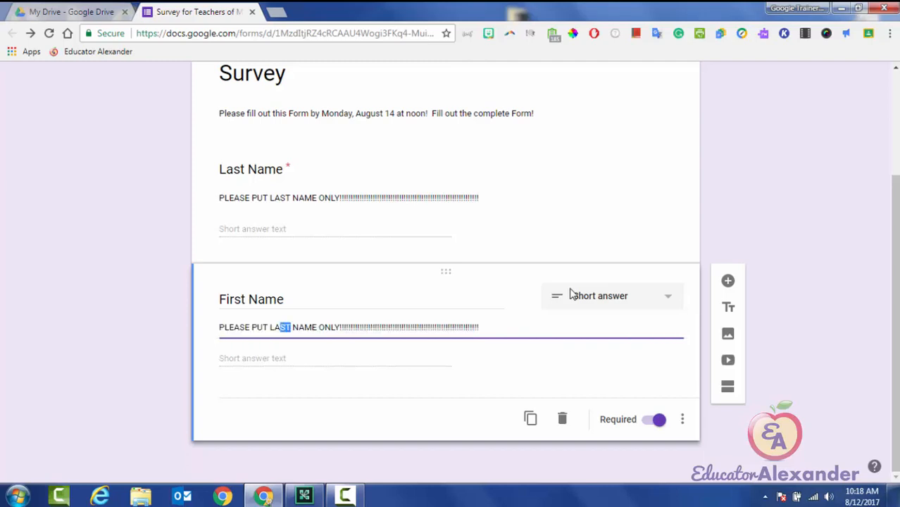
{"action": "type", "text": "FIRST"}
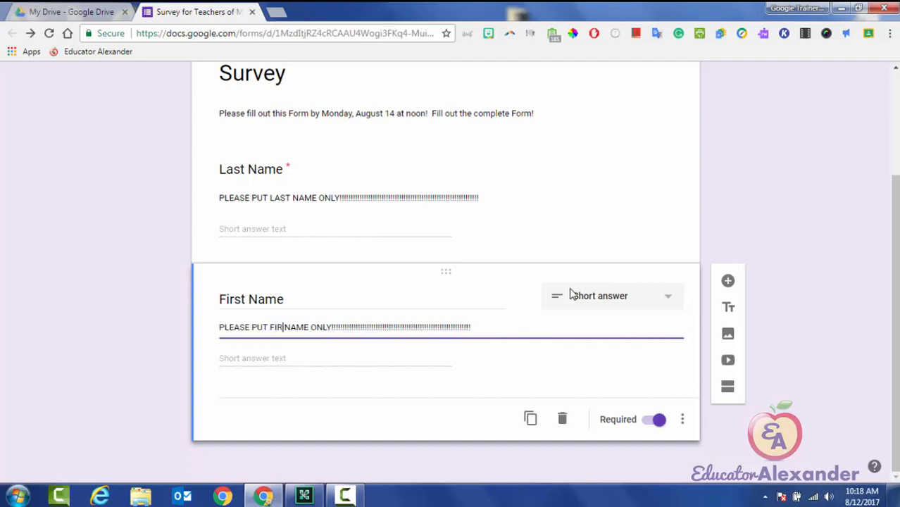
{"action": "key", "text": "Tab"}
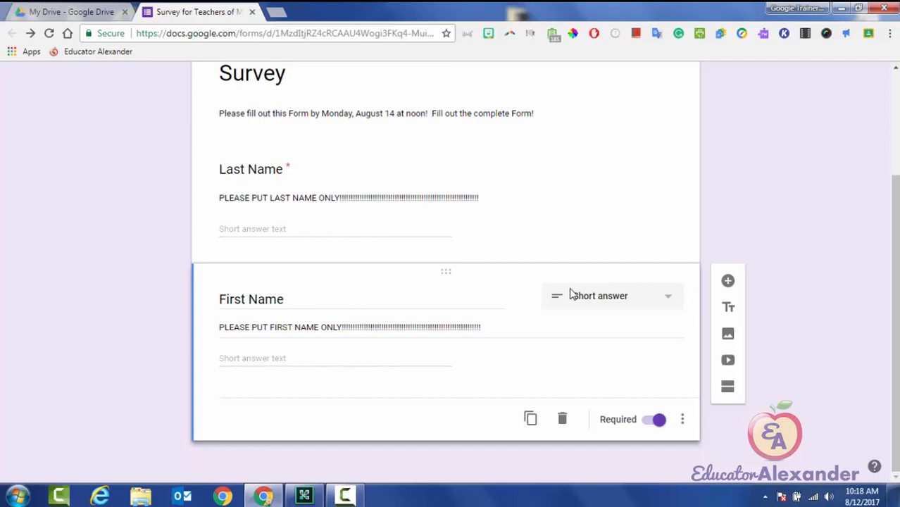
Add a new question below First Name and set its type to Paragraph.
{"action": "key", "text": "Tab"}
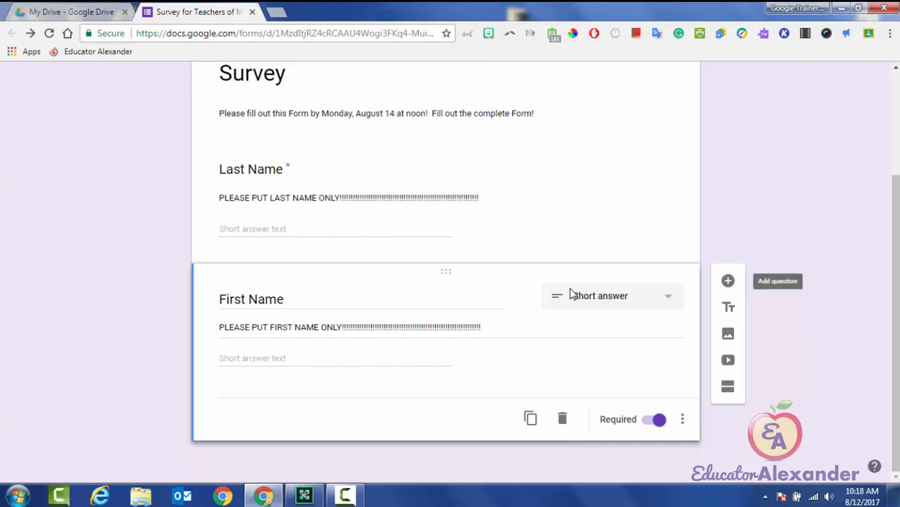
{"action": "left_click", "coordinate": [728, 281]}
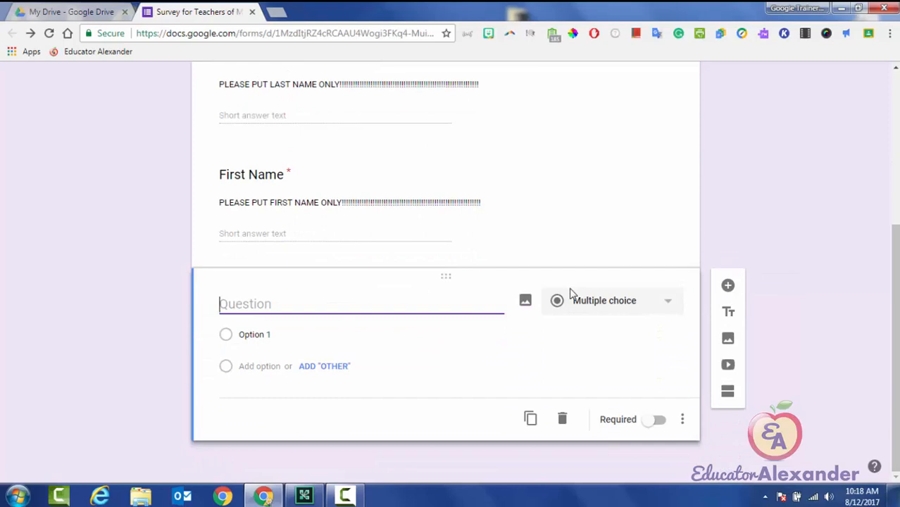
{"action": "left_click", "coordinate": [573, 293]}
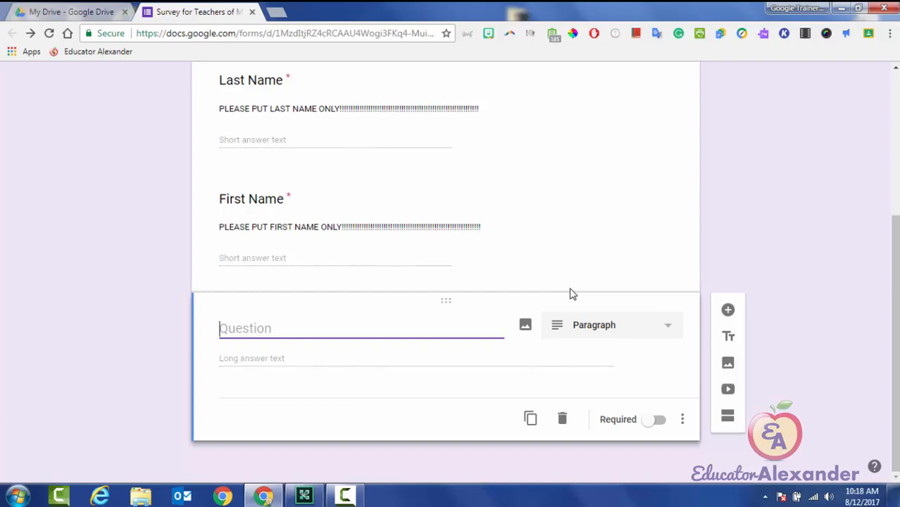
Title the paragraph question "How are you feeling today?".
{"action": "type", "text": "What"}
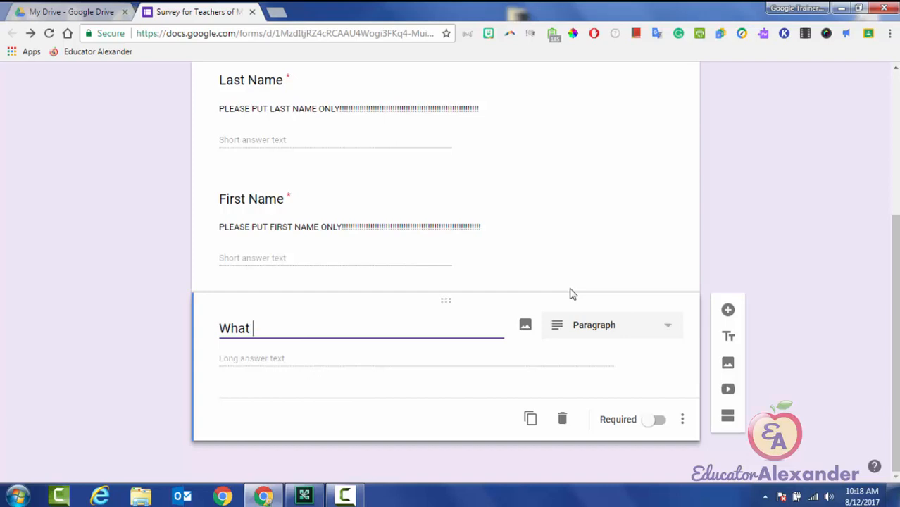
{"action": "key", "text": "BackSpace"}
{"action": "key", "text": "BackSpace"}
{"action": "key", "text": "BackSpace"}
{"action": "key", "text": "BackSpace"}
{"action": "type", "text": "How are you "}
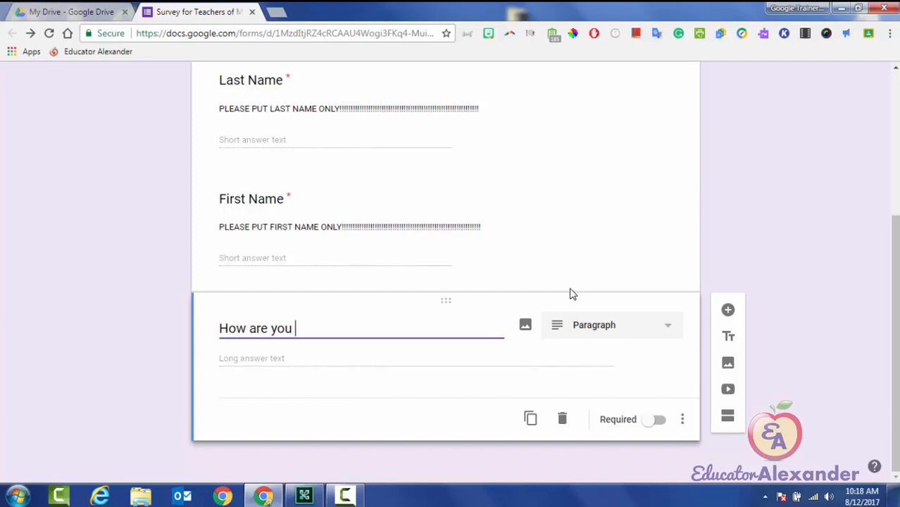
{"action": "type", "text": "feeling today?"}
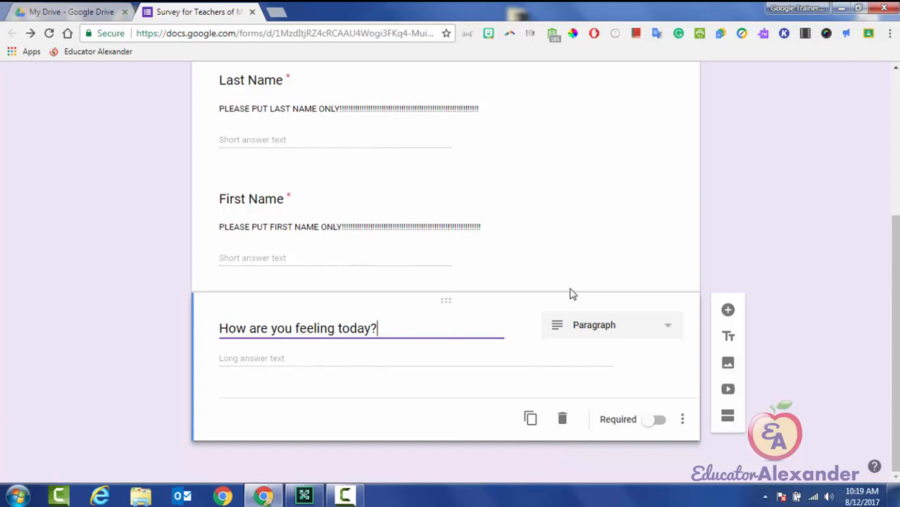
Add a new question below "How are you feeling today?", review the available question types, and keep it as Multiple choice.
{"action": "key", "text": "Return"}
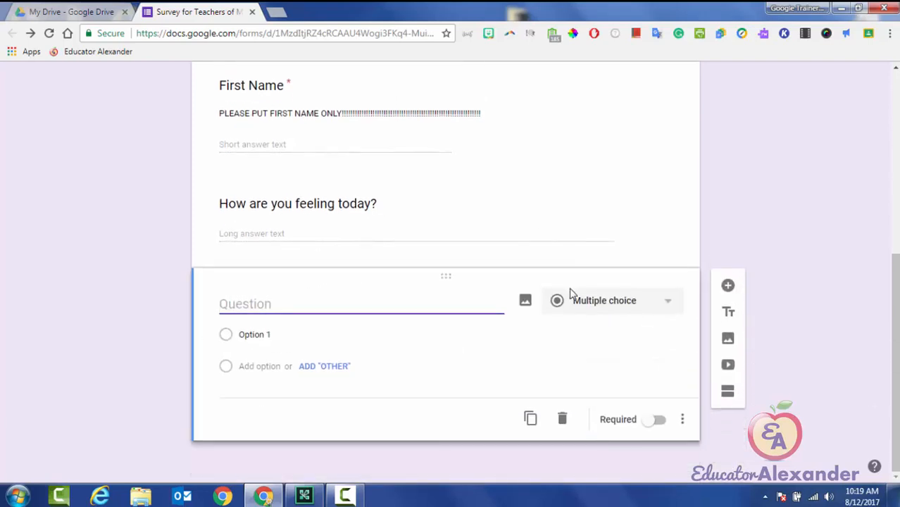
{"action": "left_click", "coordinate": [572, 295]}
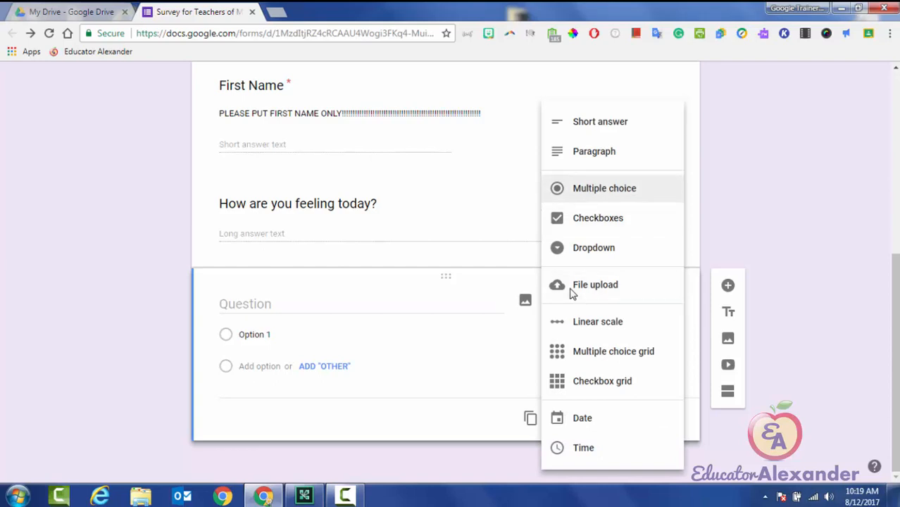
{"action": "key", "text": "Down"}
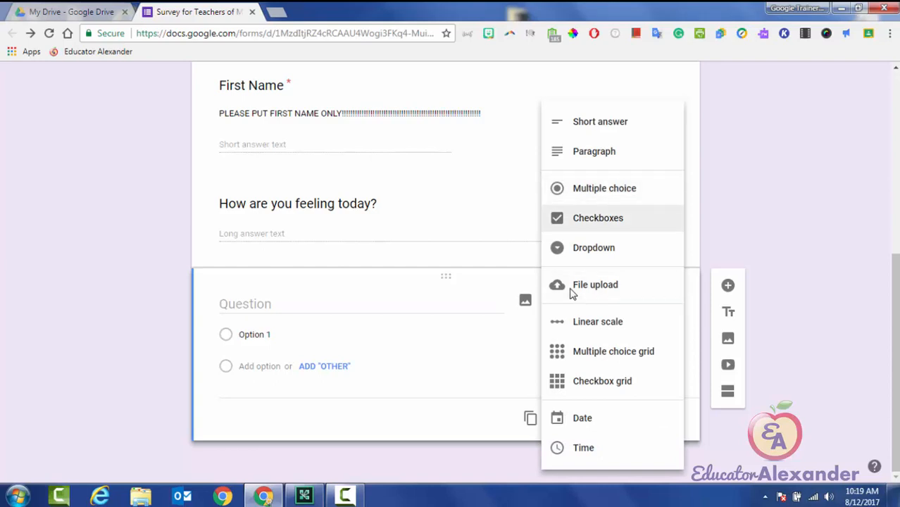
{"action": "key", "text": "Down"}
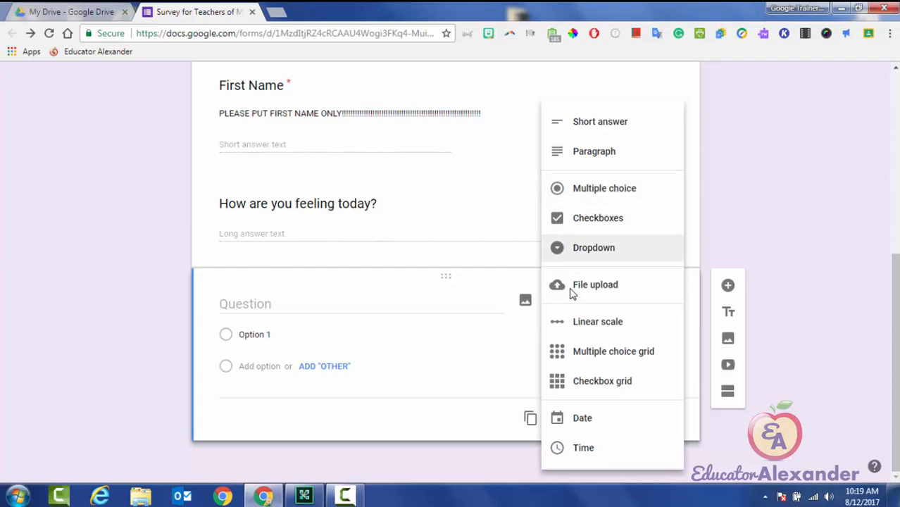
{"action": "key", "text": "Up"}
{"action": "key", "text": "Up"}
{"action": "key", "text": "Down"}
{"action": "key", "text": "Down"}
{"action": "key", "text": "Up"}
{"action": "key", "text": "Up"}
{"action": "key", "text": "Down"}
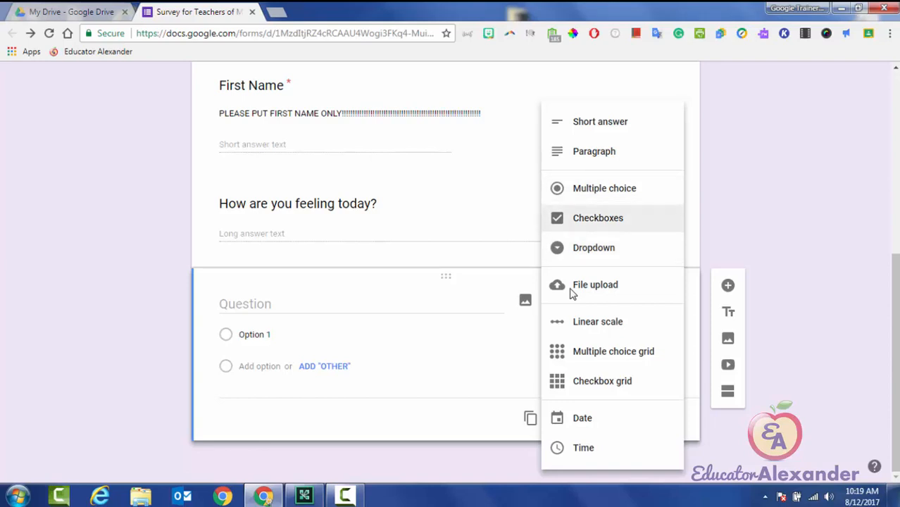
{"action": "key", "text": "Up"}
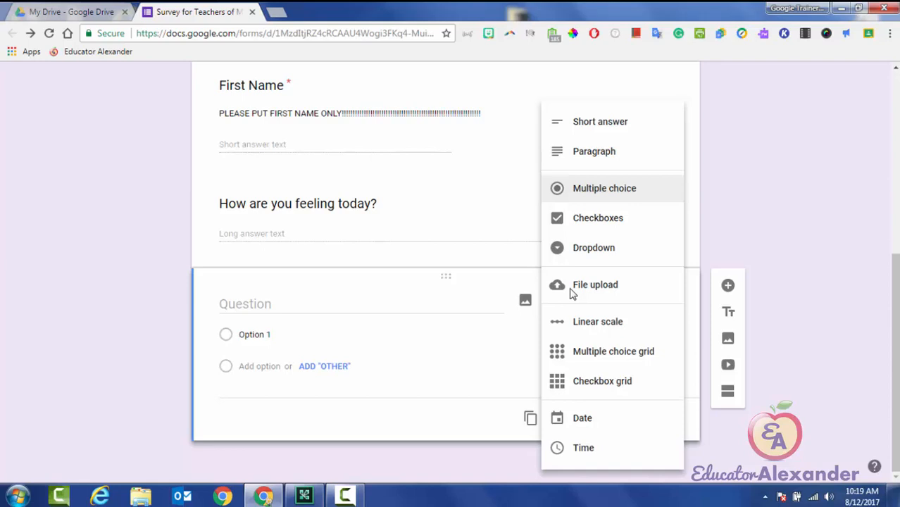
{"action": "key", "text": "Down"}
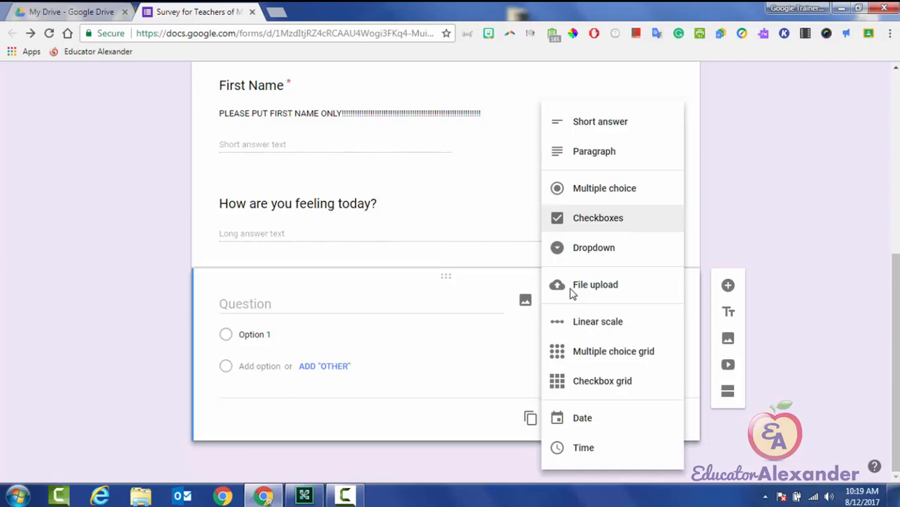
{"action": "key", "text": "Down"}
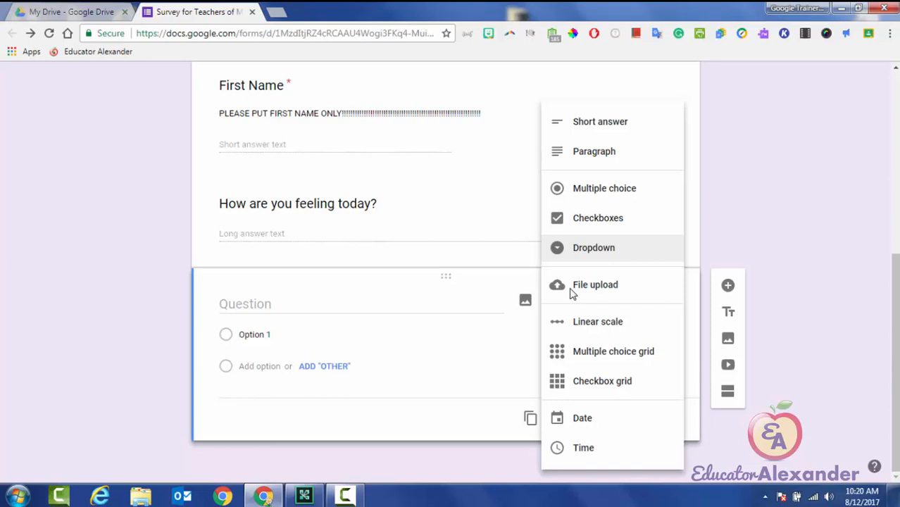
{"action": "key", "text": "Up"}
{"action": "key", "text": "Up"}
{"action": "key", "text": "Up"}
{"action": "key", "text": "Down"}
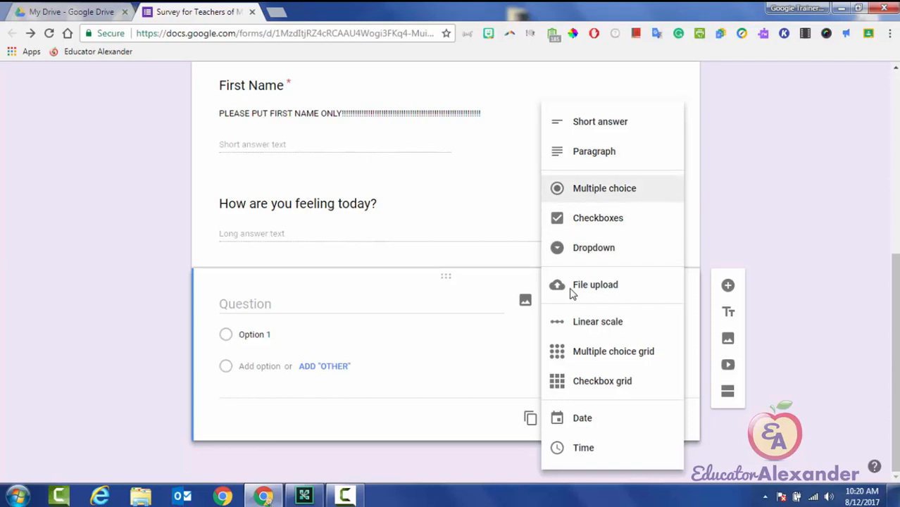
{"action": "key", "text": "Return"}
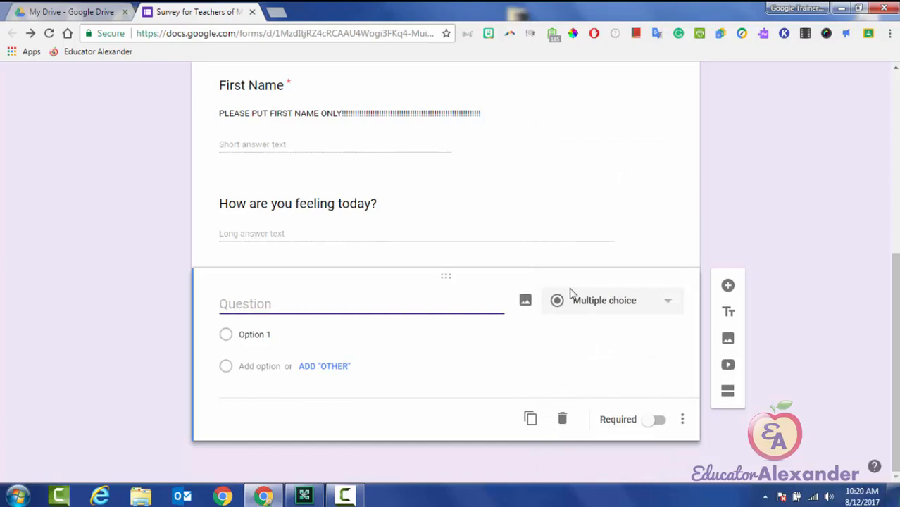
Title the multiple choice question "What is your favorite color?".
{"action": "type", "text": "What is"}
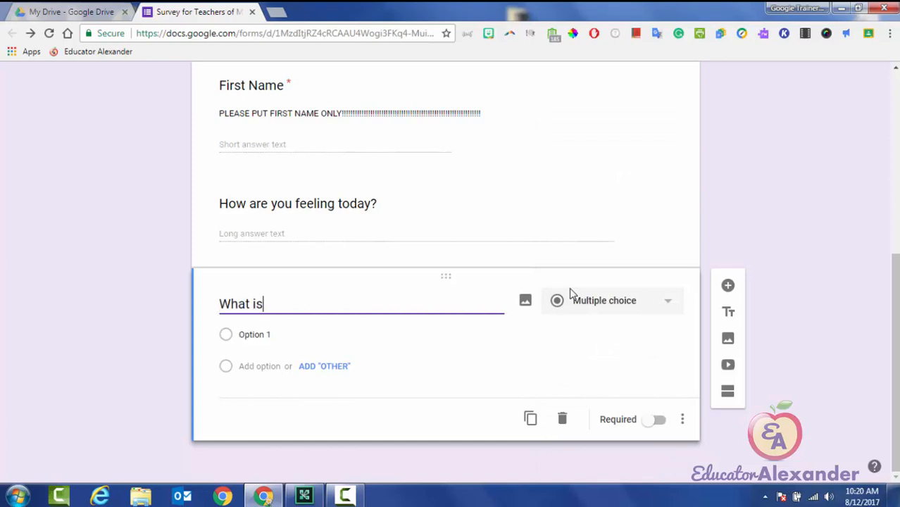
{"action": "type", "text": " your favor"}
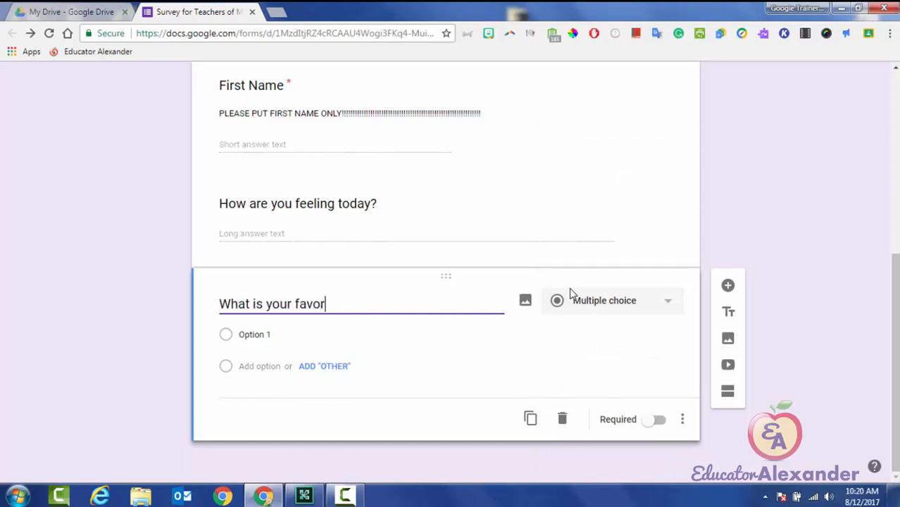
{"action": "type", "text": "ite color?"}
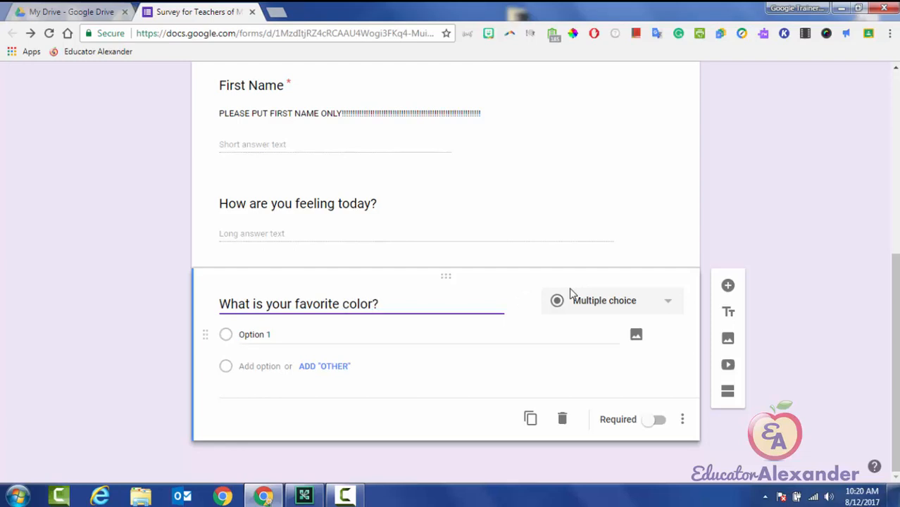
Enter Red, Yellow, Blue and Purple as the answer options of the favorite color question.
{"action": "key", "text": "Tab"}
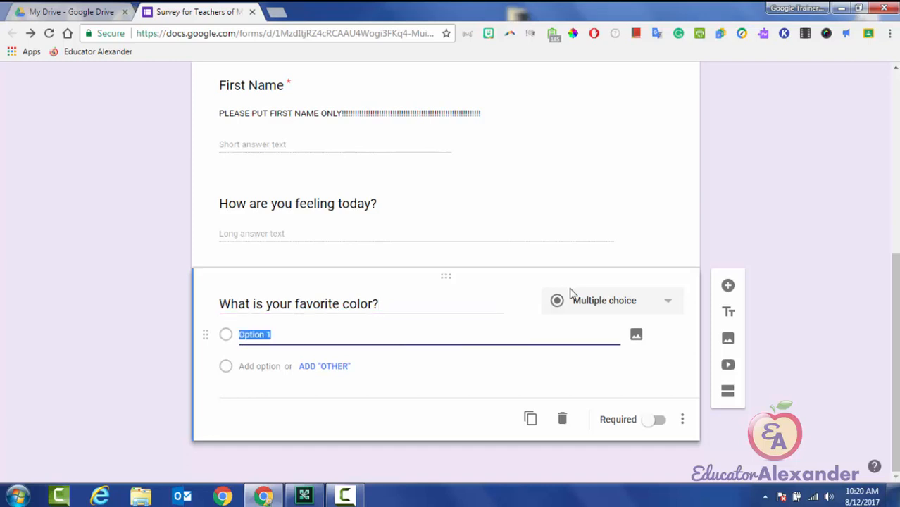
{"action": "type", "text": "Red"}
{"action": "key", "text": "Return"}
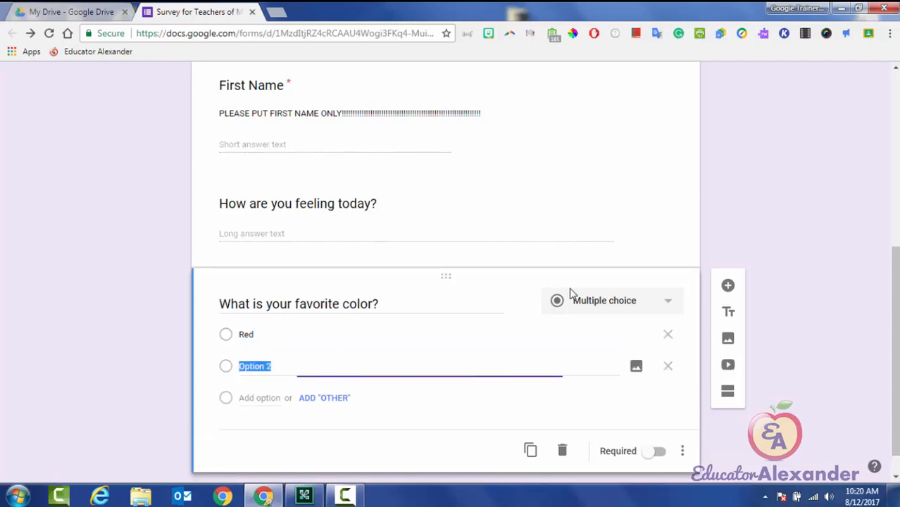
{"action": "type", "text": "Yellow"}
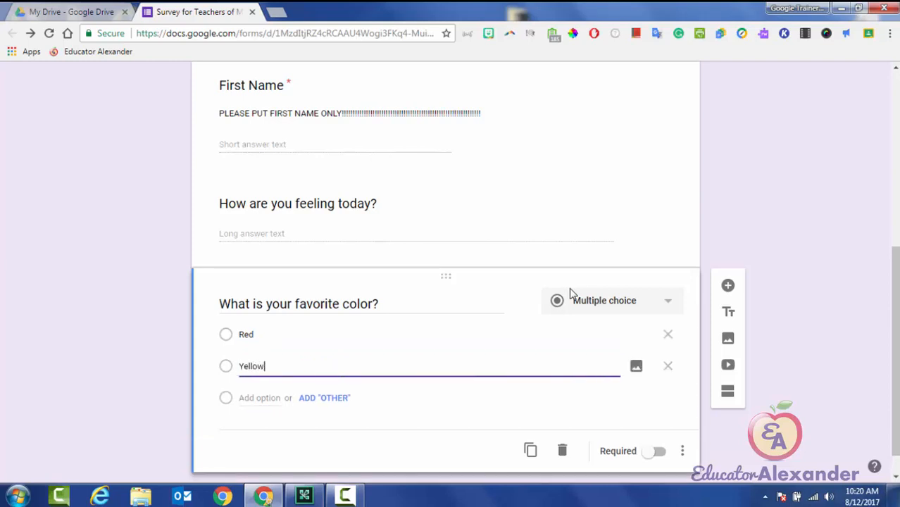
{"action": "key", "text": "Return"}
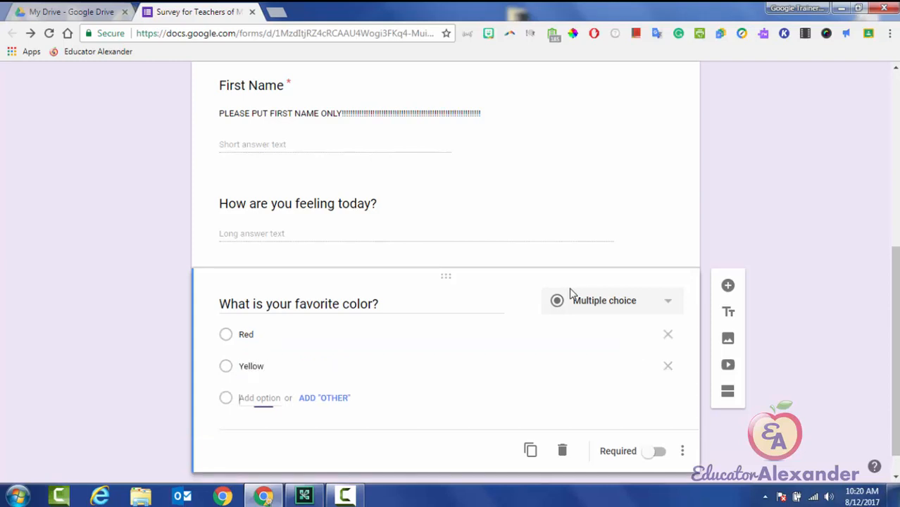
{"action": "type", "text": "Blue"}
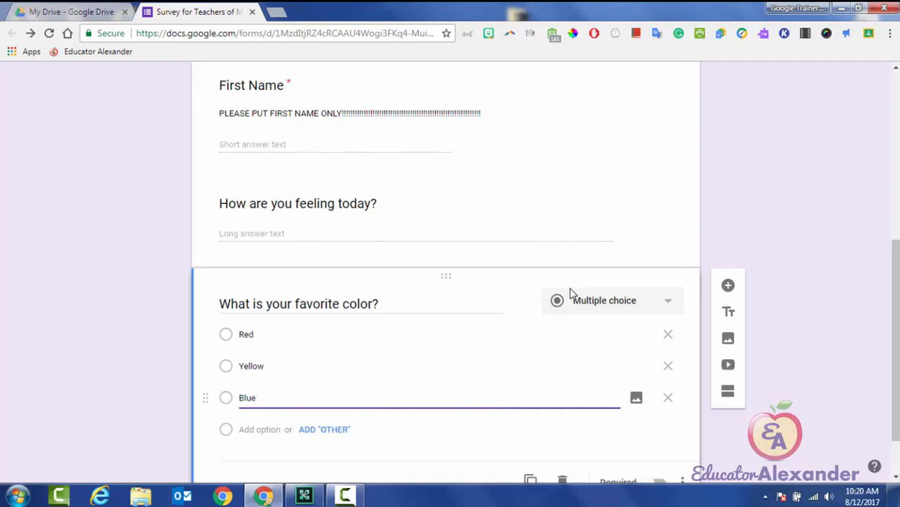
{"action": "key", "text": "Return"}
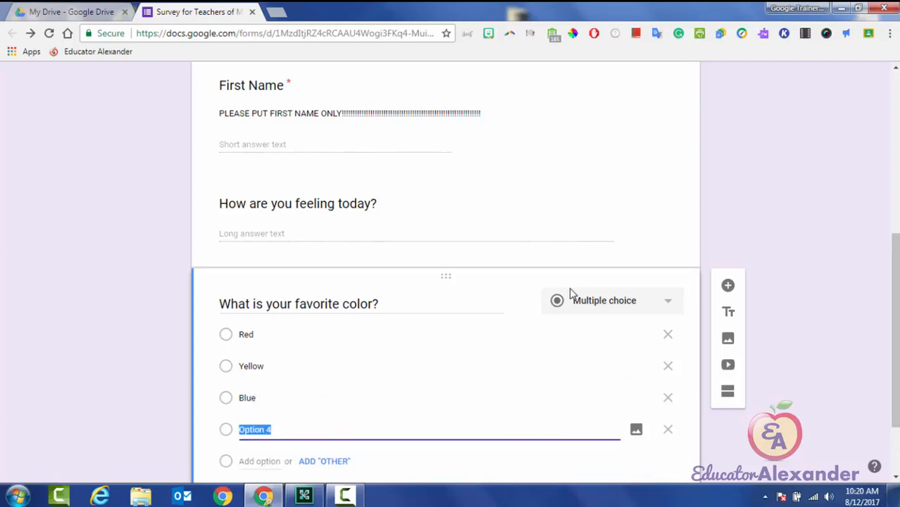
{"action": "type", "text": "Purp"}
{"action": "type", "text": ";e"}
{"action": "key", "text": "BackSpace"}
{"action": "key", "text": "BackSpace"}
{"action": "type", "text": "le"}
Add an "Other" choice to the favorite color question's answer options.
{"action": "key", "text": "Tab"}
{"action": "key", "text": "Return"}
{"action": "scroll", "coordinate": [572, 295], "scroll_direction": "down", "scroll_amount": 2}
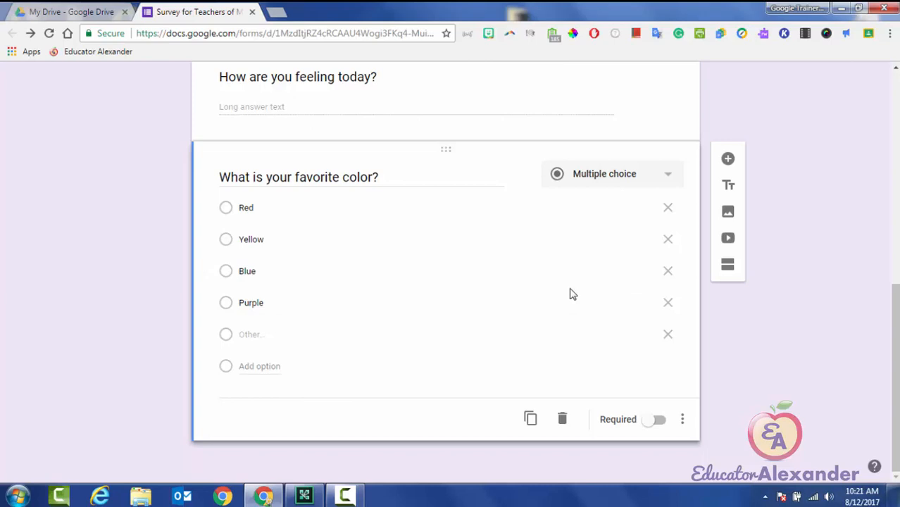
Add Green as an option above "Other" and move Purple to the top of the answer list.
{"action": "key", "text": "Return"}
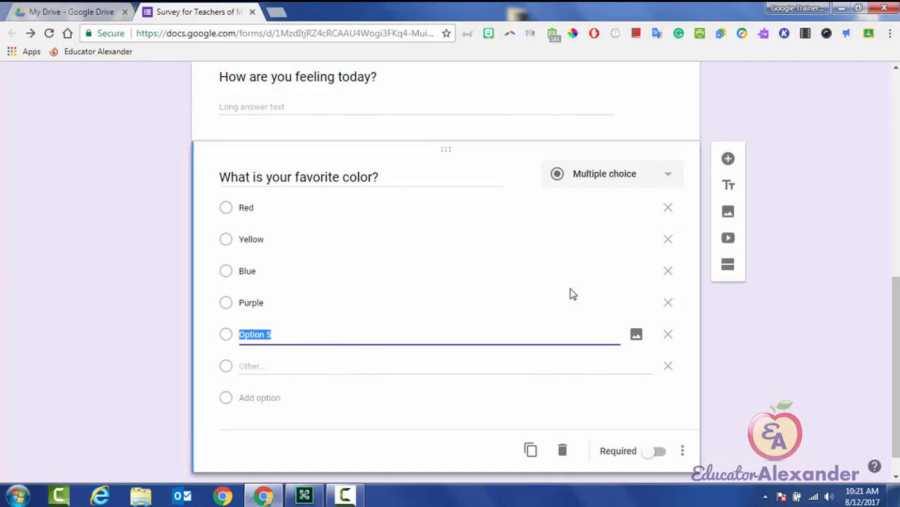
{"action": "type", "text": "Green"}
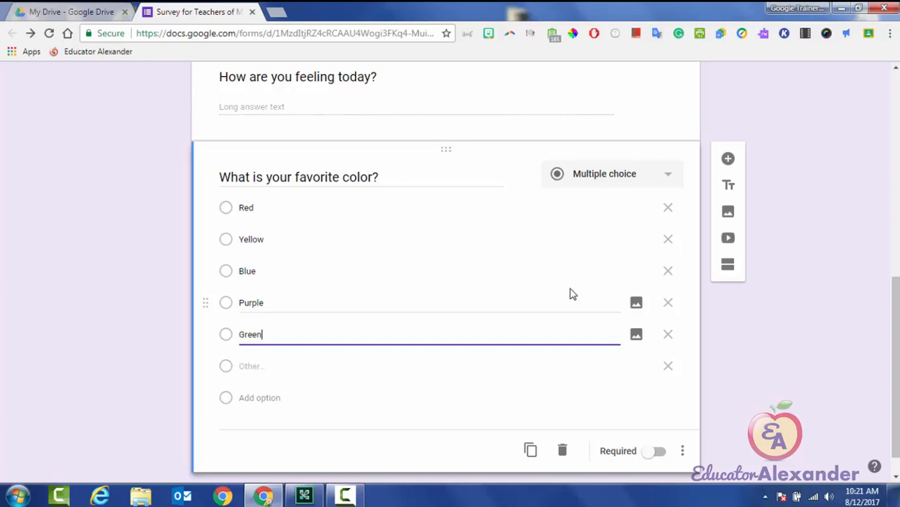
{"action": "left_click_drag", "start_coordinate": [205, 303], "coordinate": [205, 208]}
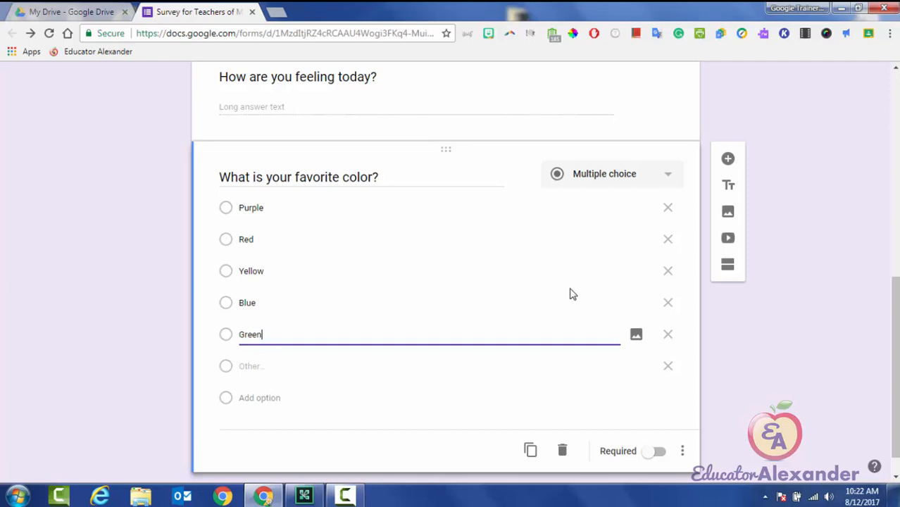
Try reordering the favorite color question above the earlier questions, and return it below "How are you feeling today?".
{"action": "key", "text": "ctrl+shift+k"}
{"action": "key", "text": "ctrl+shift+j"}
{"action": "key", "text": "ctrl+shift+k"}
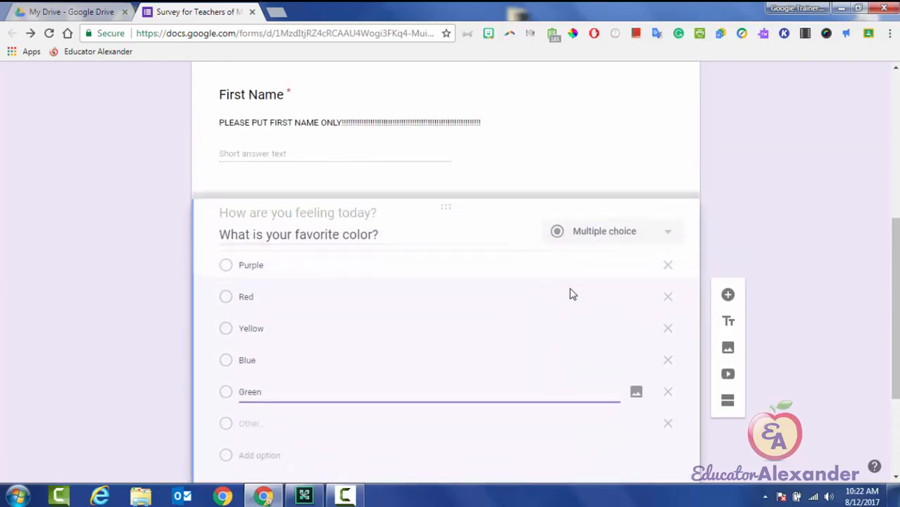
{"action": "key", "text": "ctrl+shift+k"}
{"action": "key", "text": "ctrl+shift+k"}
{"action": "key", "text": "ctrl+shift+j"}
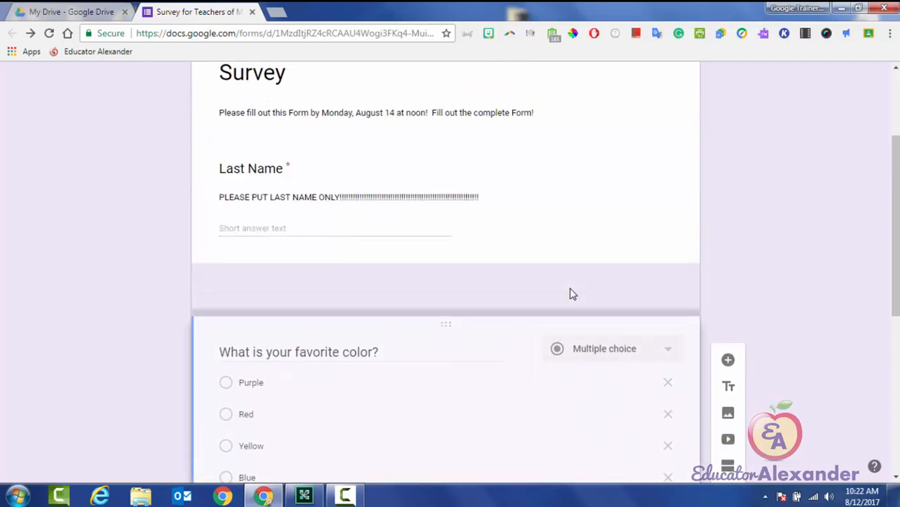
{"action": "key", "text": "ctrl+shift+j"}
{"action": "key", "text": "ctrl+shift+j"}
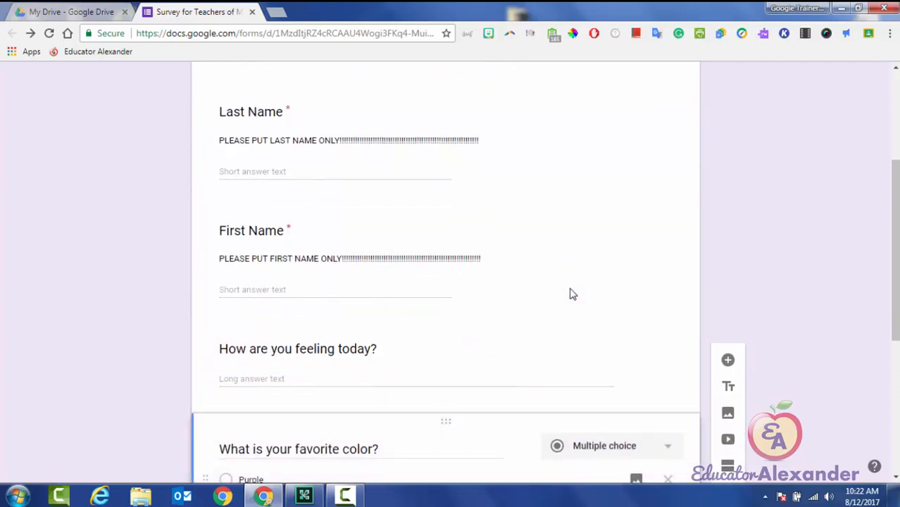
{"action": "scroll", "coordinate": [572, 293], "scroll_direction": "down", "scroll_amount": 2}
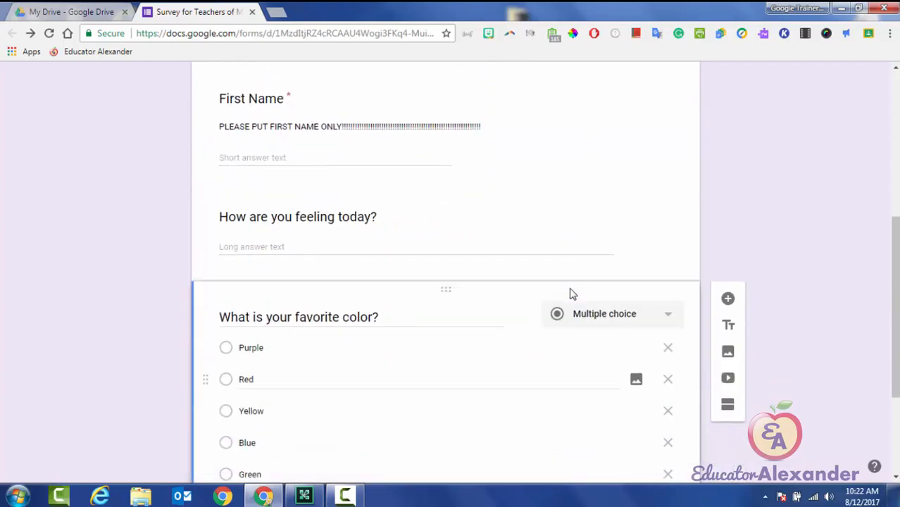
{"action": "key", "text": "ctrl+shift+k"}
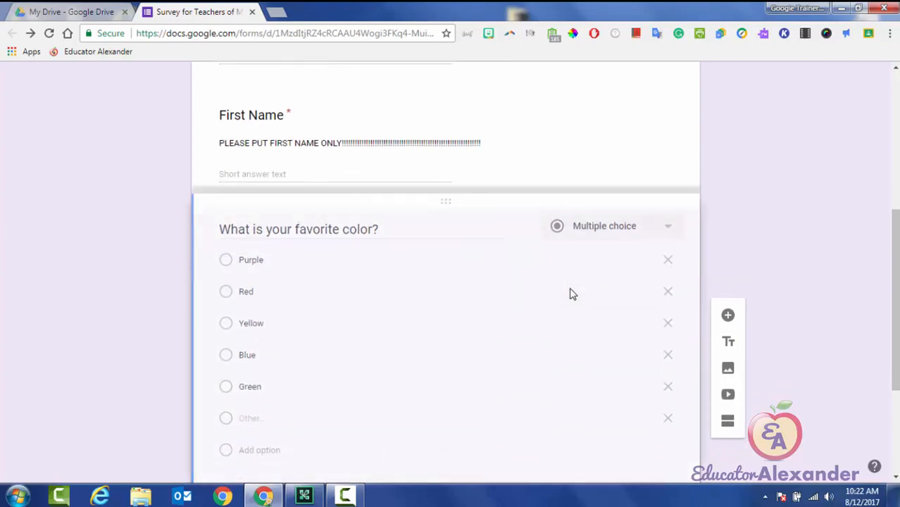
{"action": "scroll", "coordinate": [572, 294], "scroll_direction": "down", "scroll_amount": 2}
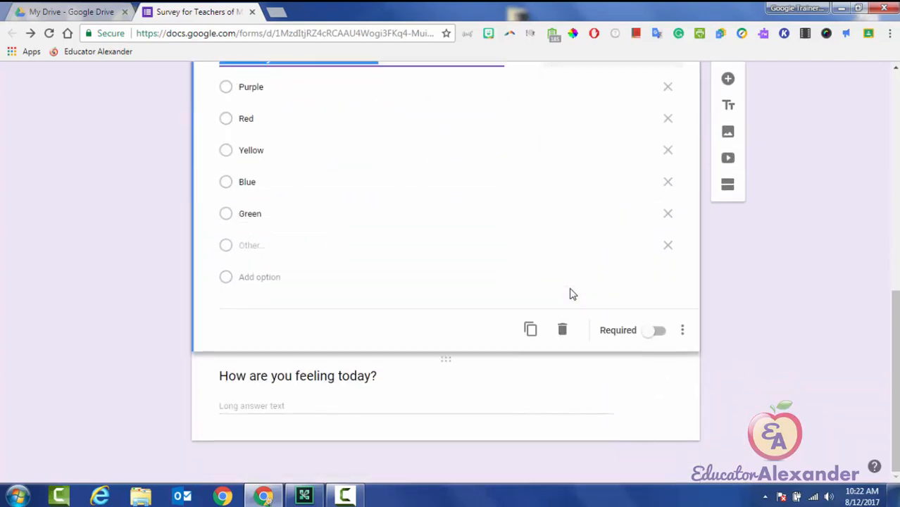
{"action": "key", "text": "ctrl+shift+j"}
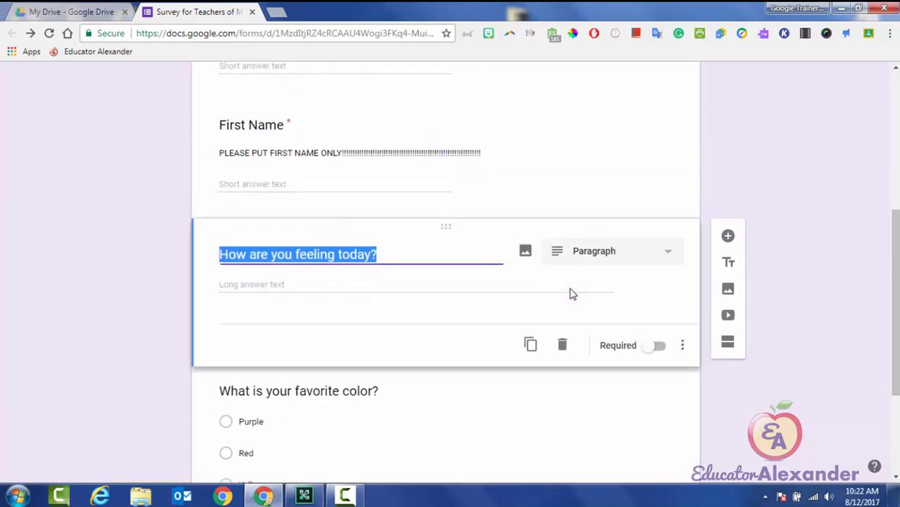
Duplicate the favorite color question and change the copy's type to Checkboxes.
{"action": "scroll", "coordinate": [572, 294], "scroll_direction": "down", "scroll_amount": 4}
{"action": "left_click", "coordinate": [572, 294]}
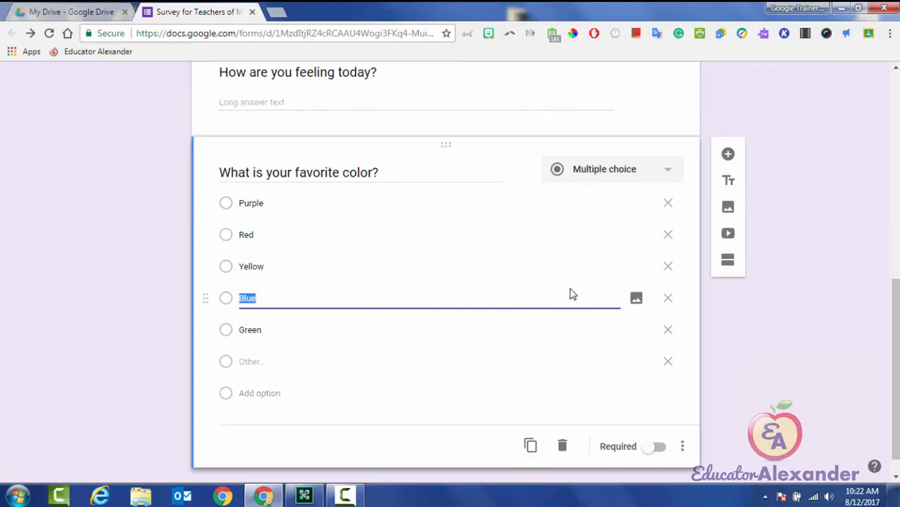
{"action": "left_click", "coordinate": [531, 446]}
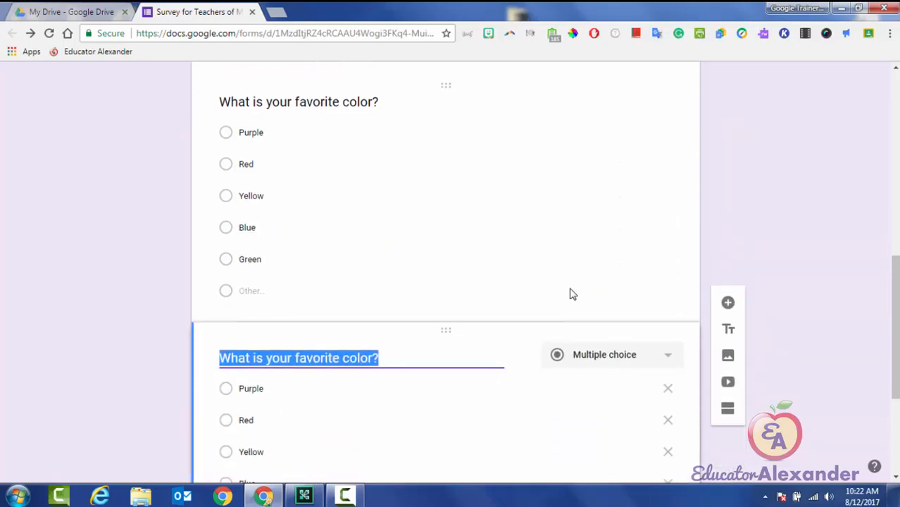
{"action": "left_click", "coordinate": [613, 150]}
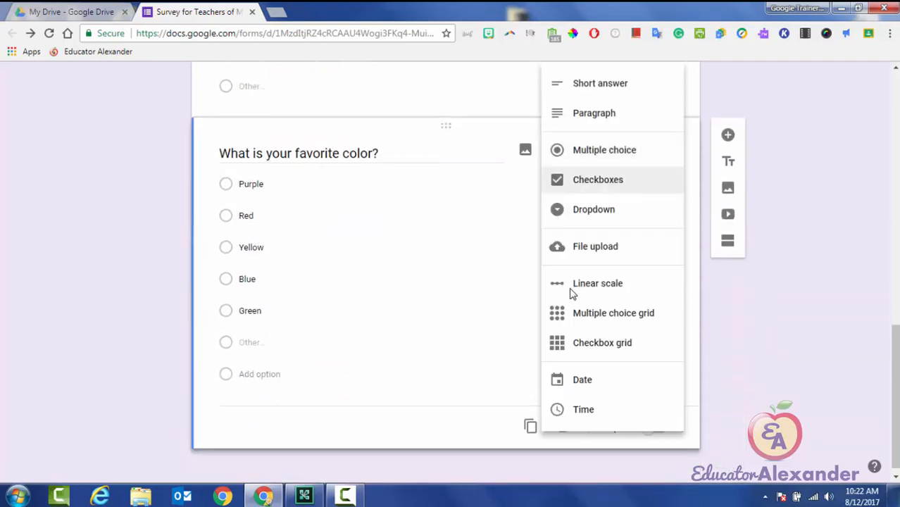
{"action": "left_click", "coordinate": [599, 176]}
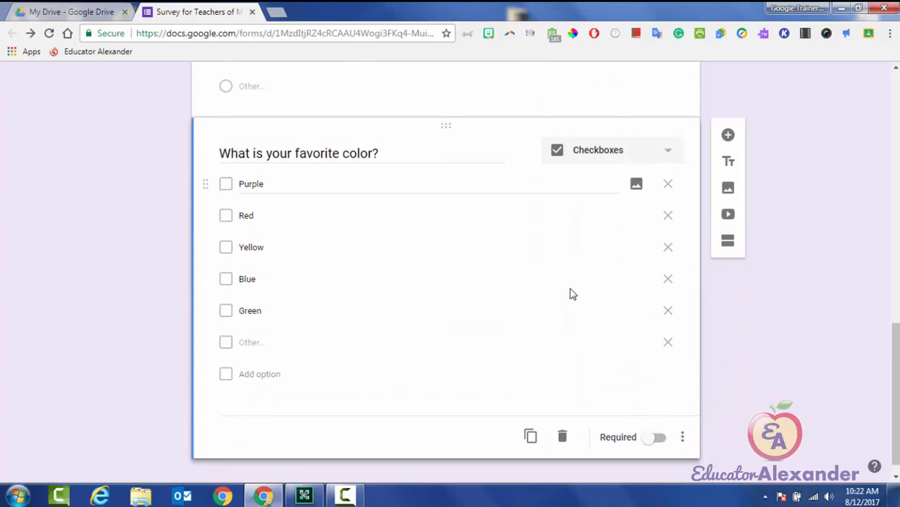
Duplicate the checkboxes favorite color question and change the copy's type to Dropdown.
{"action": "left_click", "coordinate": [531, 437]}
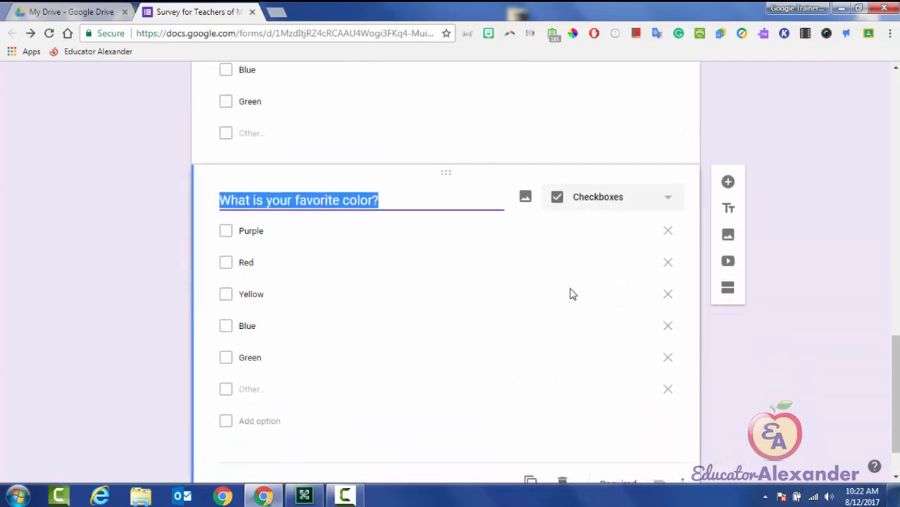
{"action": "left_click", "coordinate": [611, 196]}
{"action": "left_click", "coordinate": [595, 226]}
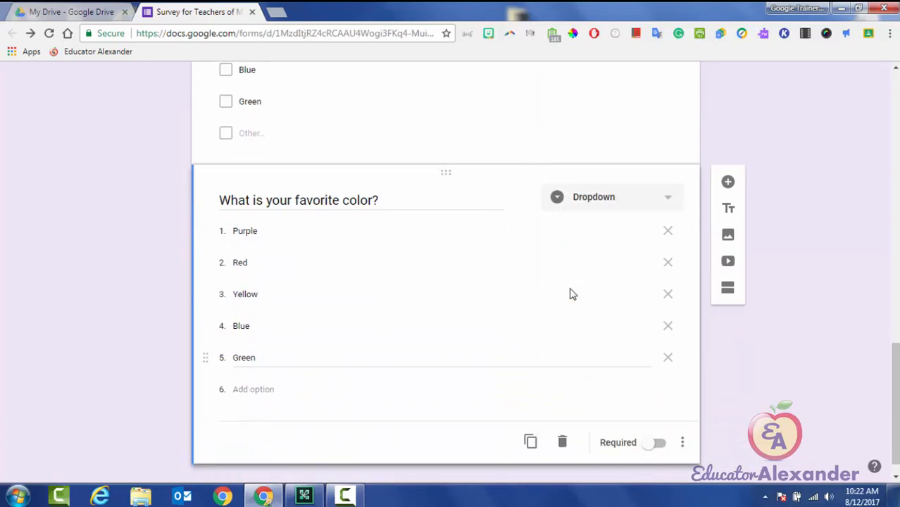
Review the survey's questions in the editor and open the form preview to examine how each question type appears to respondents.
{"action": "scroll", "coordinate": [573, 294], "scroll_direction": "up", "scroll_amount": 8}
{"action": "scroll", "coordinate": [573, 294], "scroll_direction": "down", "scroll_amount": 6}
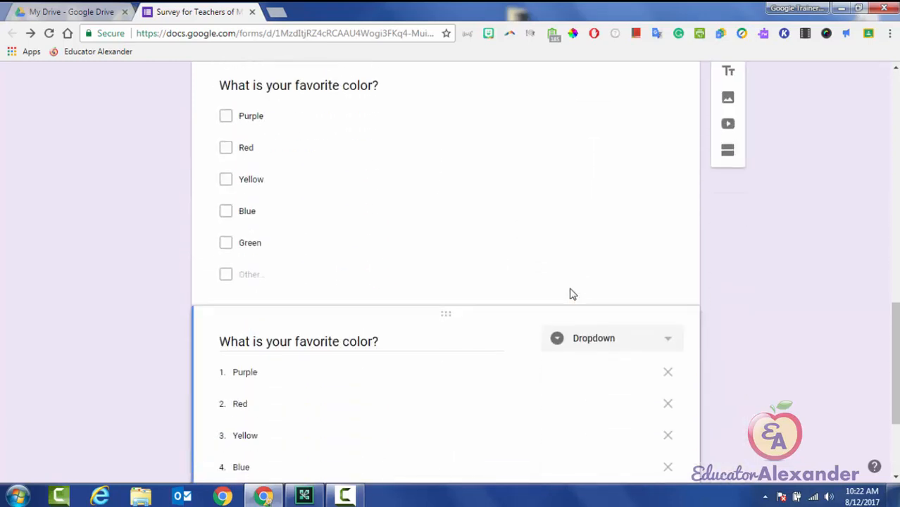
{"action": "scroll", "coordinate": [572, 294], "scroll_direction": "down", "scroll_amount": 2}
{"action": "scroll", "coordinate": [573, 295], "scroll_direction": "up", "scroll_amount": 15}
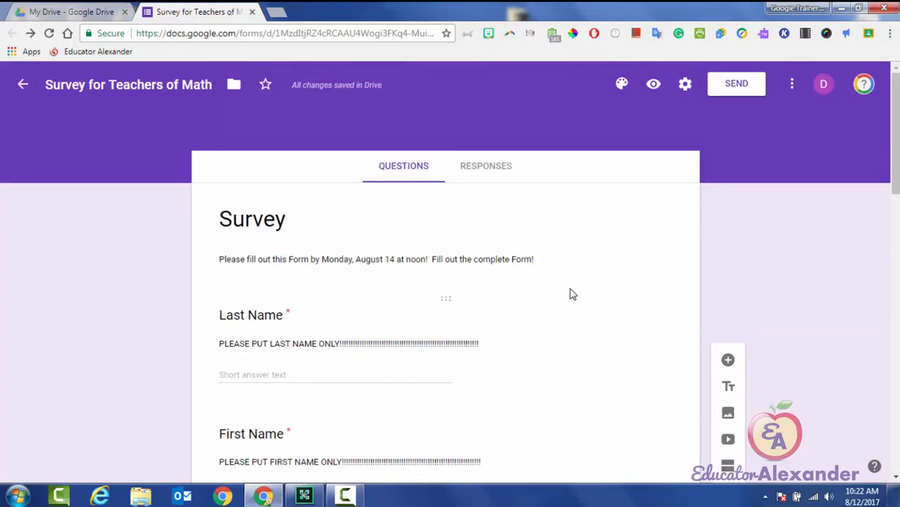
{"action": "scroll", "coordinate": [573, 294], "scroll_direction": "down", "scroll_amount": 8}
{"action": "scroll", "coordinate": [573, 295], "scroll_direction": "up", "scroll_amount": 8}
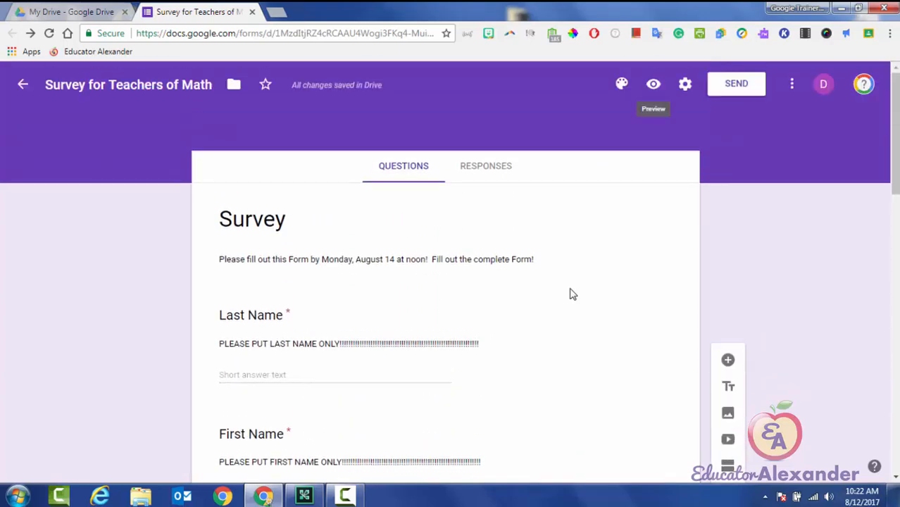
{"action": "left_click", "coordinate": [653, 84]}
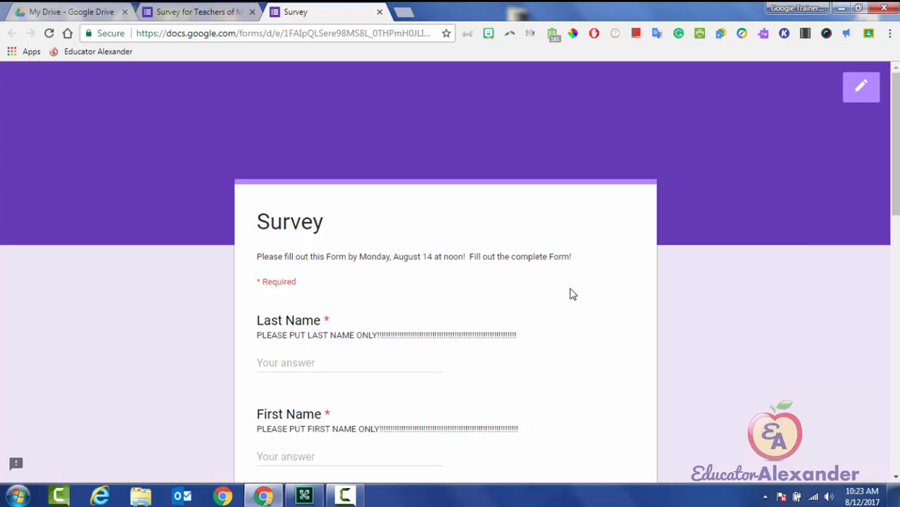
{"action": "scroll", "coordinate": [573, 295], "scroll_direction": "down", "scroll_amount": 1}
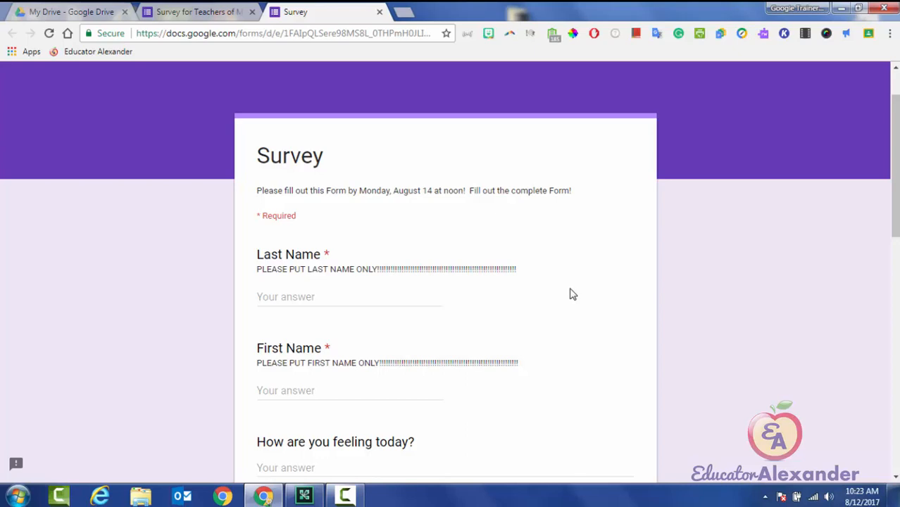
{"action": "scroll", "coordinate": [573, 294], "scroll_direction": "down", "scroll_amount": 3}
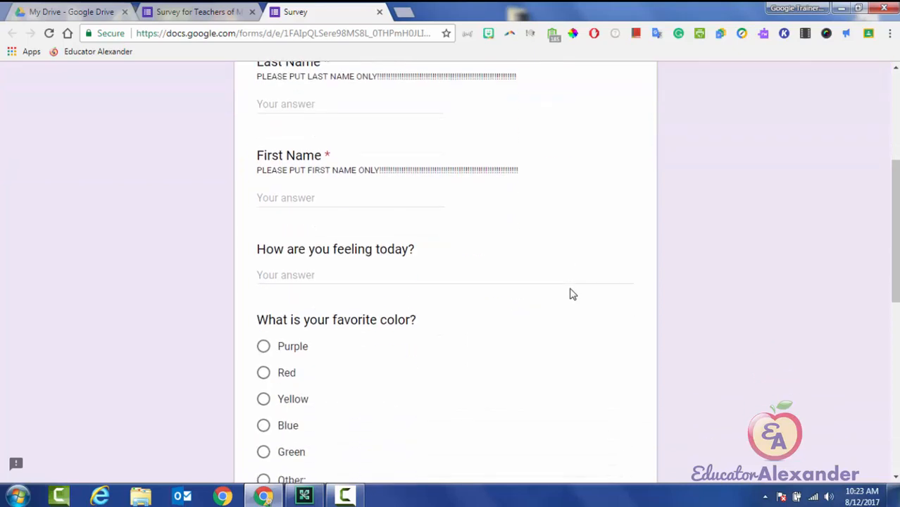
{"action": "scroll", "coordinate": [573, 294], "scroll_direction": "down", "scroll_amount": 3}
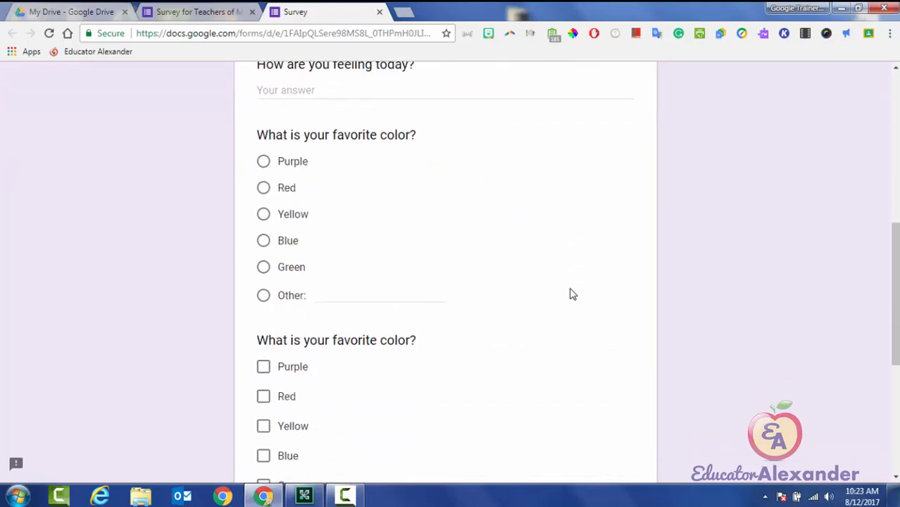
{"action": "scroll", "coordinate": [573, 294], "scroll_direction": "down", "scroll_amount": 2}
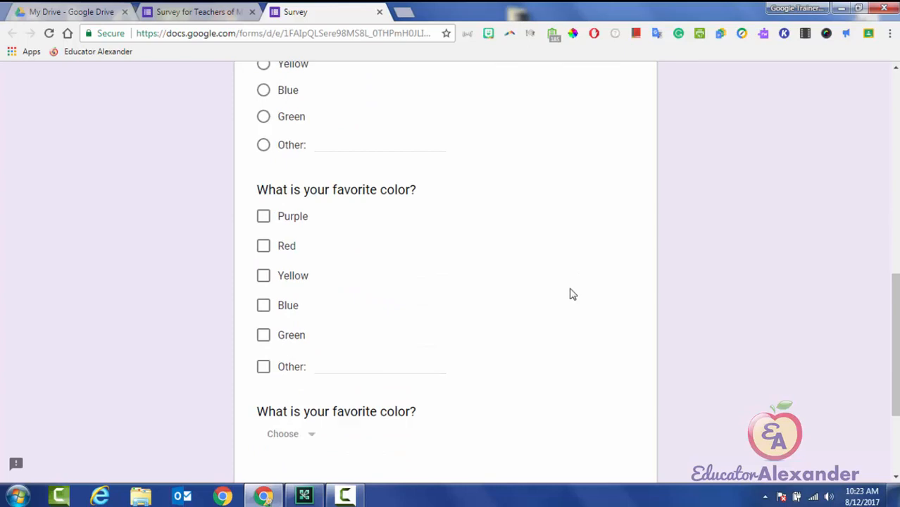
{"action": "scroll", "coordinate": [573, 294], "scroll_direction": "down", "scroll_amount": 1}
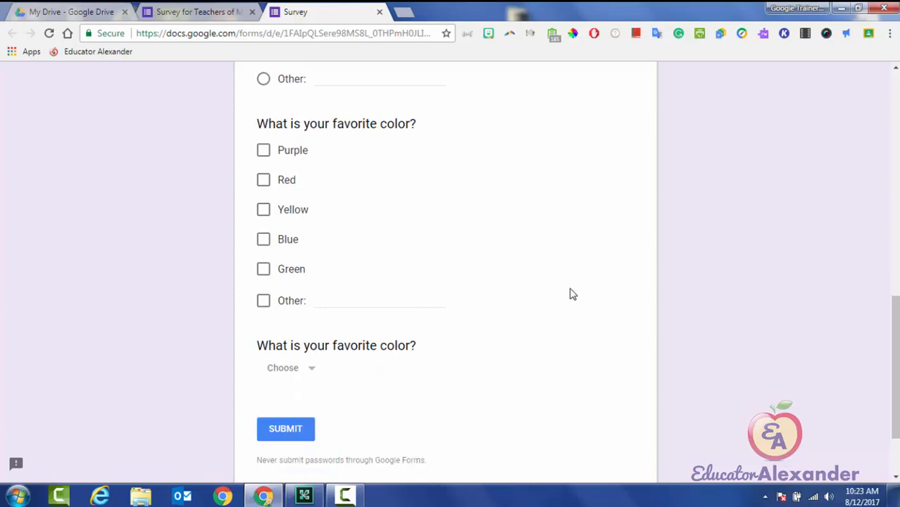
Enter "sfdsfsf" as the Other answer of the multiple choice favorite color question, and switch its answer to Yellow.
{"action": "scroll", "coordinate": [573, 294], "scroll_direction": "up", "scroll_amount": 4}
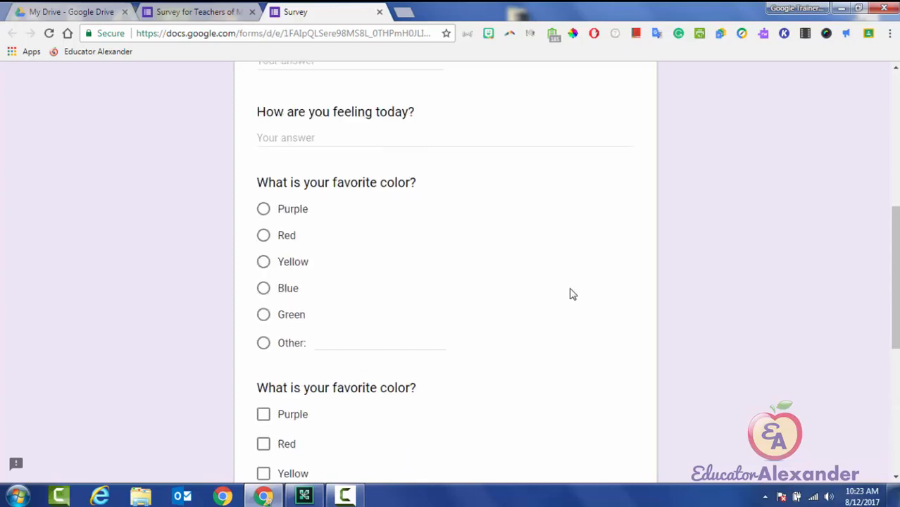
{"action": "key", "text": "Tab"}
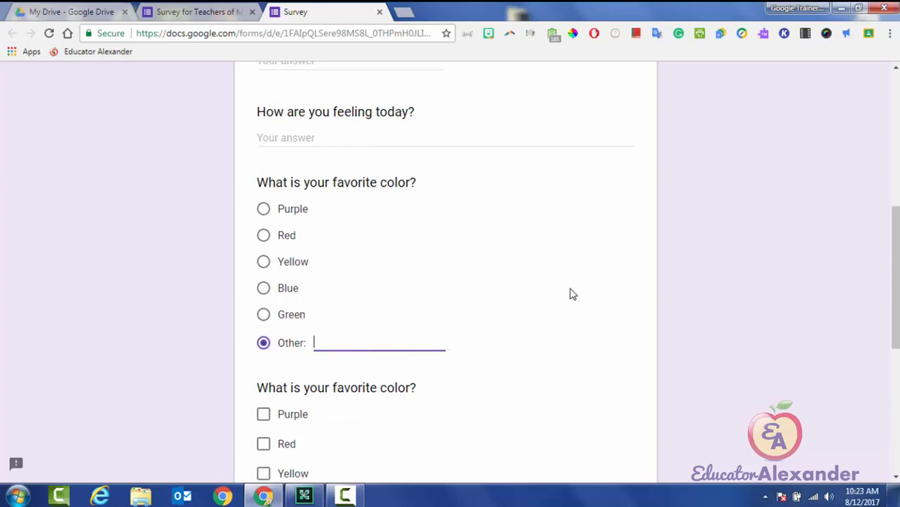
{"action": "type", "text": "sfdsfsf"}
{"action": "key", "text": "Down"}
{"action": "key", "text": "Down"}
{"action": "key", "text": "Down"}
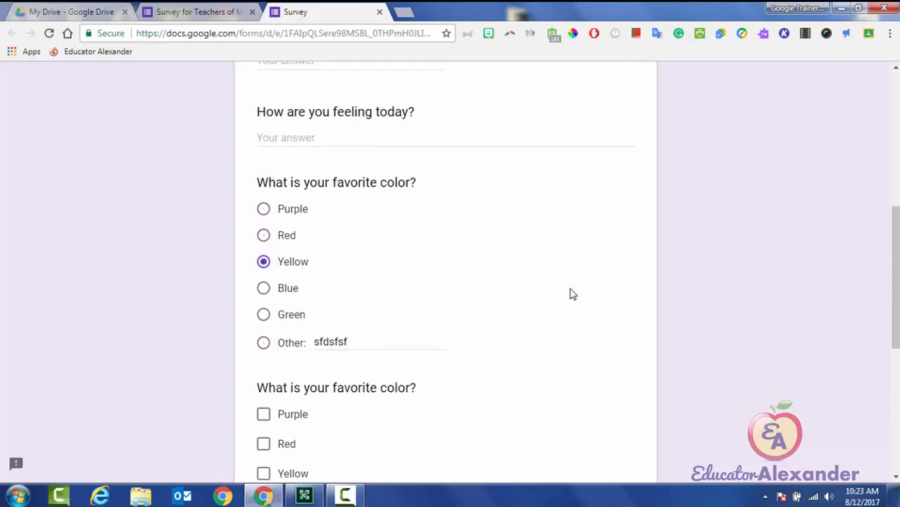
Check every color in the checkboxes favorite color question and enter "dxvdfds" as its Other answer.
{"action": "scroll", "coordinate": [573, 295], "scroll_direction": "down", "scroll_amount": 3}
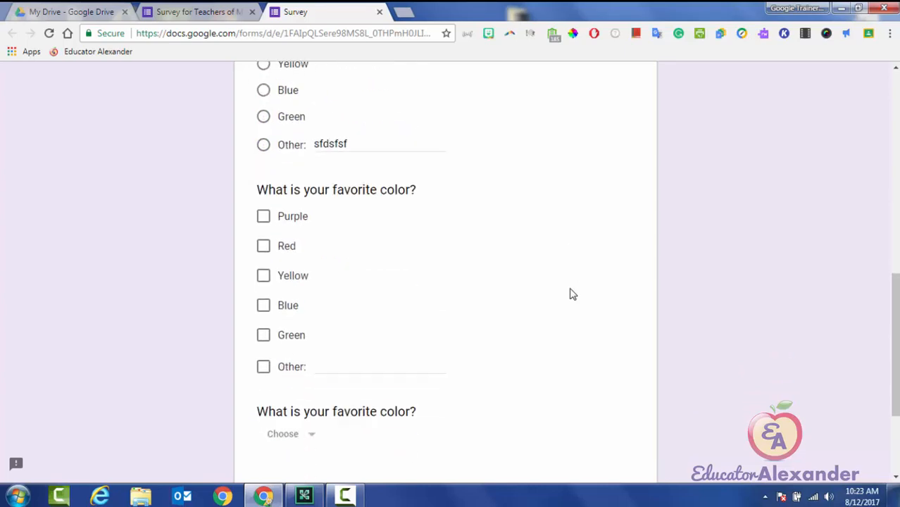
{"action": "key", "text": "space"}
{"action": "key", "text": "Tab"}
{"action": "key", "text": "space"}
{"action": "key", "text": "Tab"}
{"action": "key", "text": "space"}
{"action": "key", "text": "Tab"}
{"action": "key", "text": "space"}
{"action": "key", "text": "Tab"}
{"action": "key", "text": "space"}
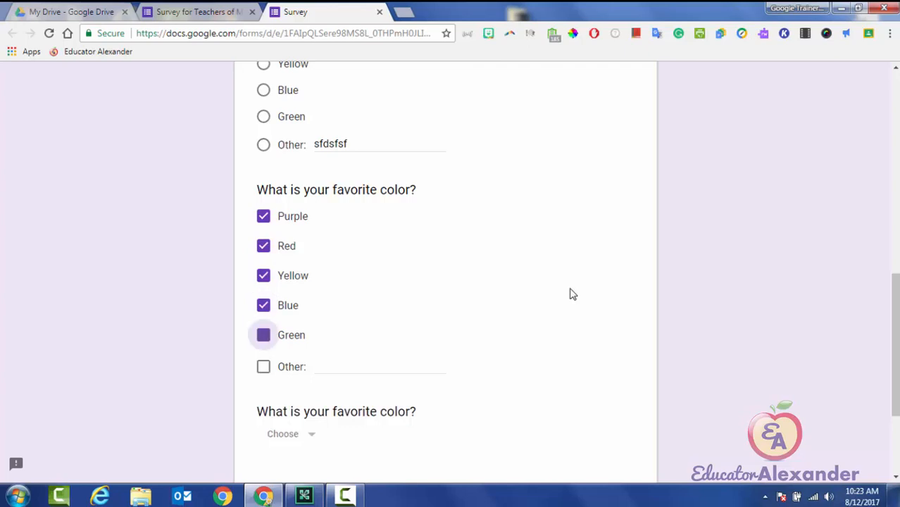
{"action": "key", "text": "Tab"}
{"action": "key", "text": "space"}
{"action": "type", "text": "dxvdfds"}
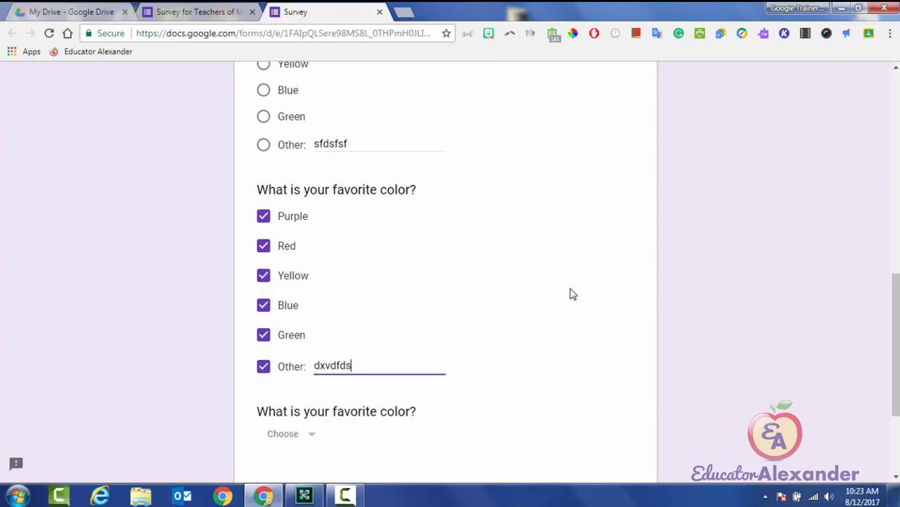
Uncheck Green, Blue and Other in the checkboxes favorite color question.
{"action": "key", "text": "shift+Tab"}
{"action": "key", "text": "shift+Tab"}
{"action": "key", "text": "space"}
{"action": "key", "text": "shift+Tab"}
{"action": "key", "text": "space"}
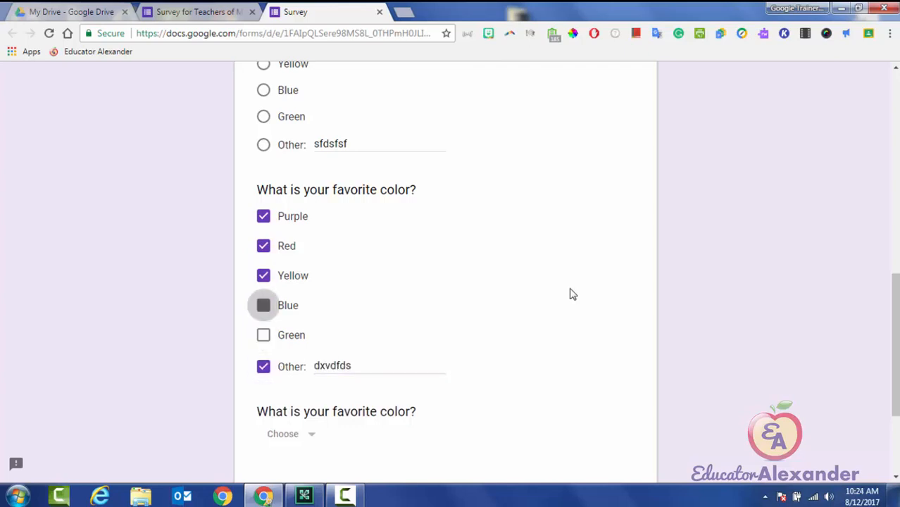
{"action": "key", "text": "Tab"}
{"action": "key", "text": "Tab"}
{"action": "key", "text": "space"}
Browse the choices of the dropdown favorite color question and choose Purple as its answer.
{"action": "scroll", "coordinate": [572, 294], "scroll_direction": "down", "scroll_amount": 2}
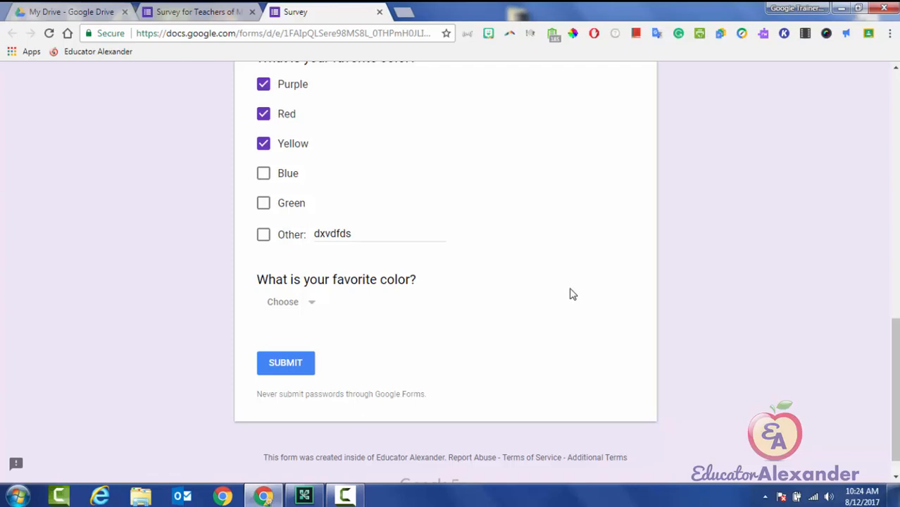
{"action": "key", "text": "space"}
{"action": "key", "text": "Down"}
{"action": "key", "text": "Down"}
{"action": "key", "text": "Down"}
{"action": "key", "text": "Down"}
{"action": "key", "text": "Down"}
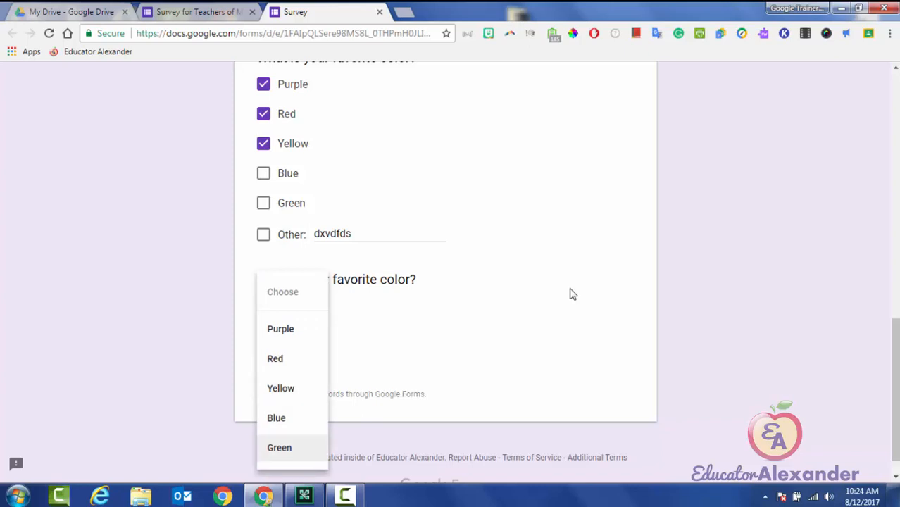
{"action": "key", "text": "Up"}
{"action": "key", "text": "Escape"}
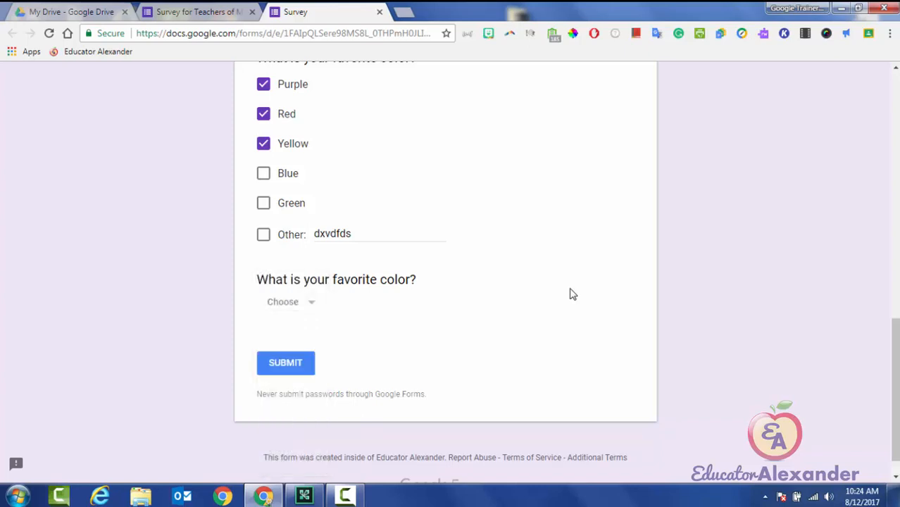
{"action": "key", "text": "space"}
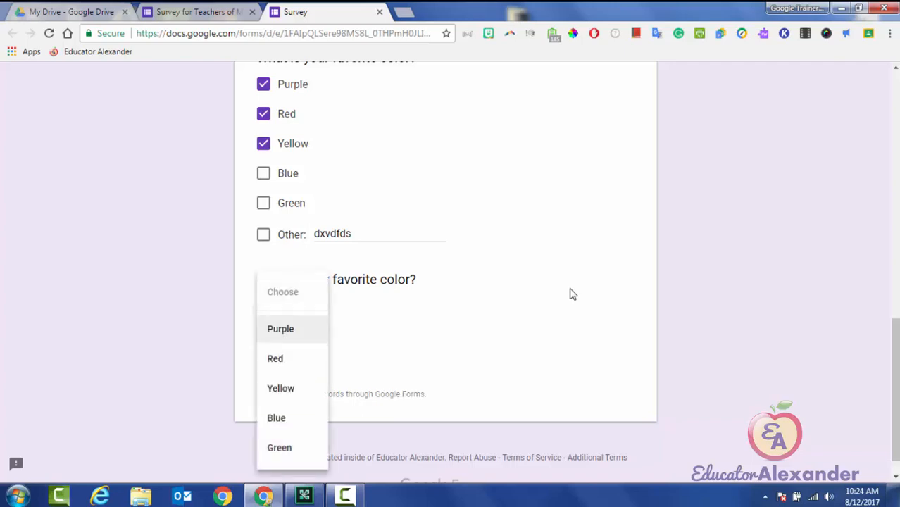
{"action": "key", "text": "Return"}
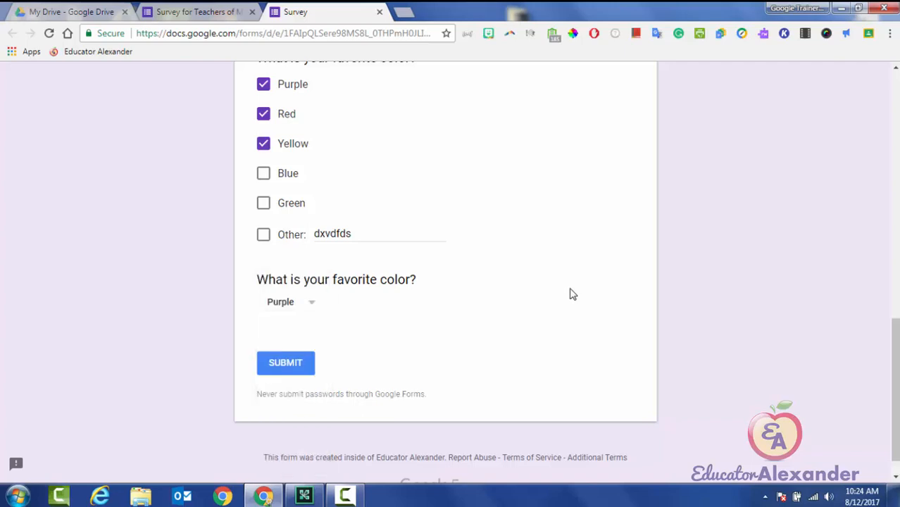
Reset the dropdown favorite color question's answer to "Choose".
{"action": "scroll", "coordinate": [572, 295], "scroll_direction": "up", "scroll_amount": 5}
{"action": "scroll", "coordinate": [572, 295], "scroll_direction": "down", "scroll_amount": 4}
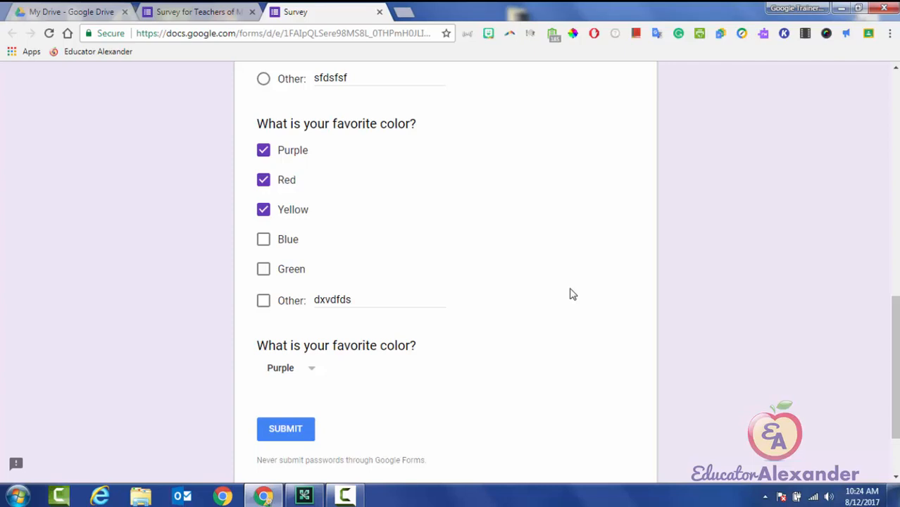
{"action": "key", "text": "space"}
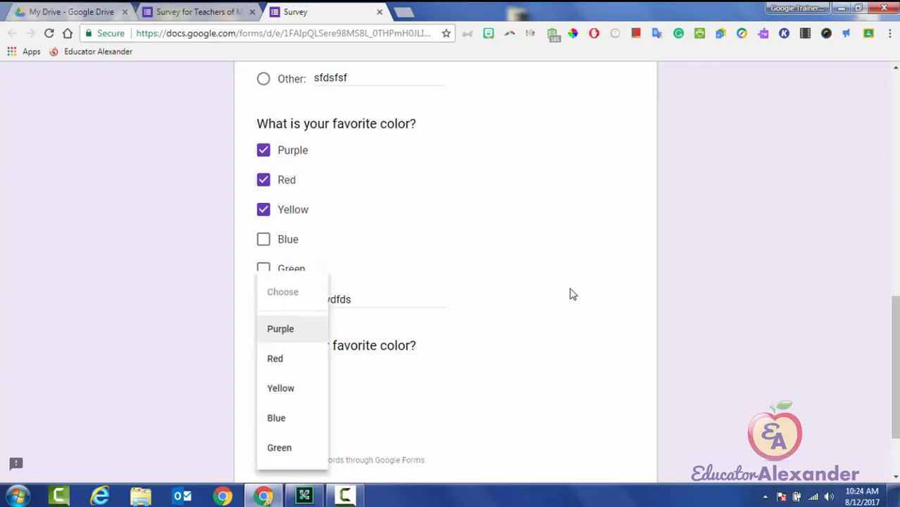
{"action": "key", "text": "Down"}
{"action": "key", "text": "Up"}
{"action": "key", "text": "Up"}
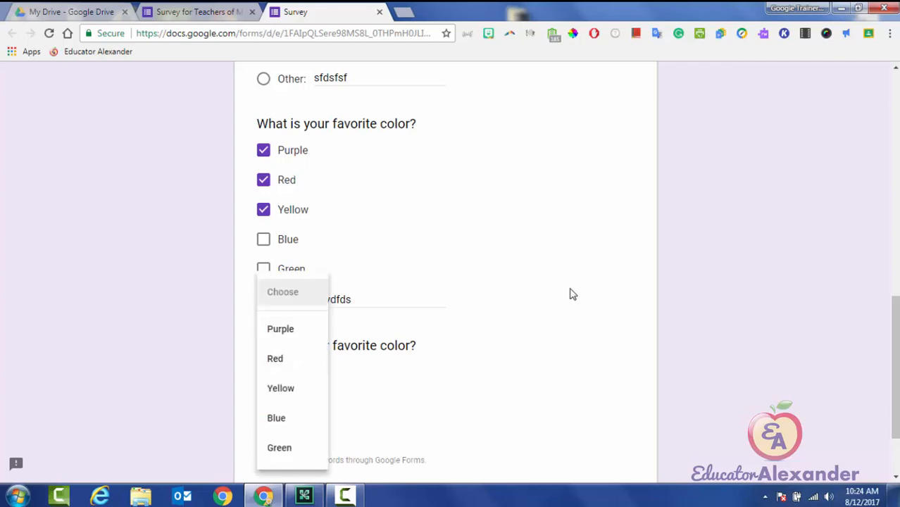
{"action": "key", "text": "Return"}
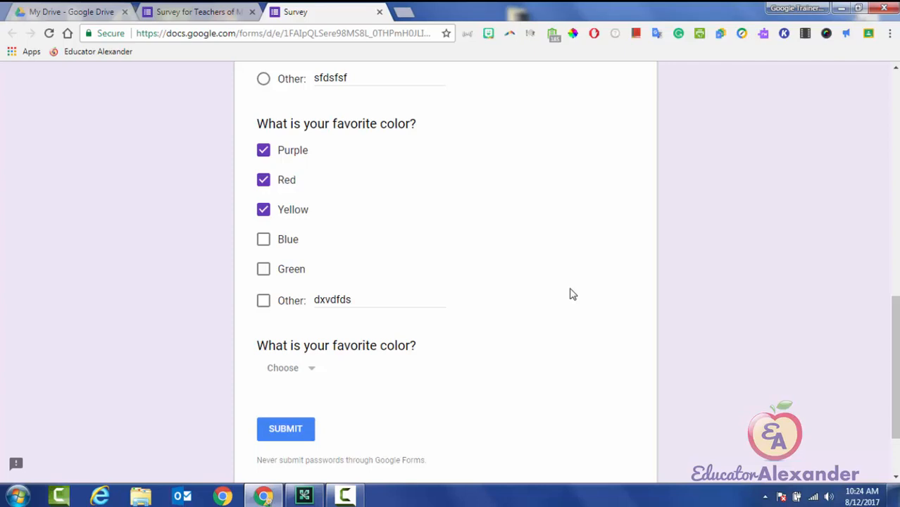
Uncheck Yellow, Red and Purple in the checkboxes favorite color question.
{"action": "key", "text": "space"}
{"action": "key", "text": "shift+Tab"}
{"action": "key", "text": "space"}
{"action": "key", "text": "shift+Tab"}
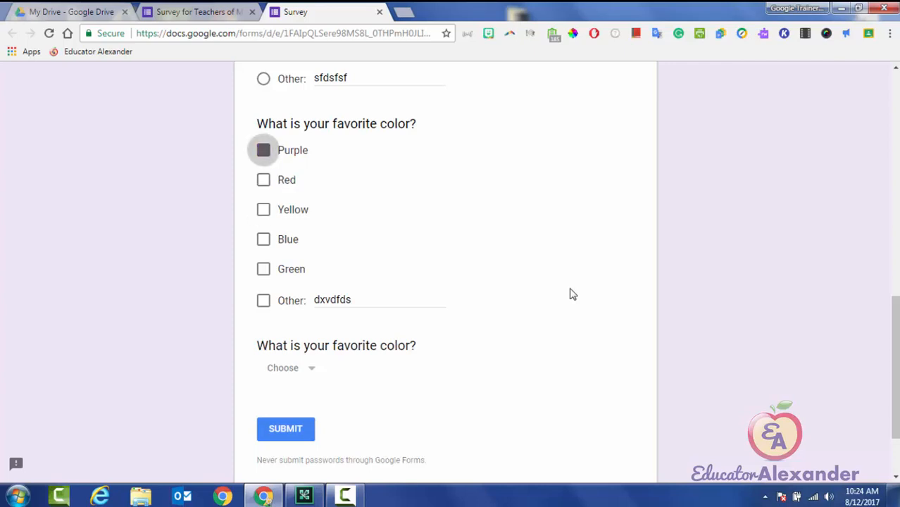
{"action": "key", "text": "space"}
Switch the multiple choice favorite color answer among several colors to demonstrate single selection.
{"action": "scroll", "coordinate": [572, 294], "scroll_direction": "up", "scroll_amount": 4}
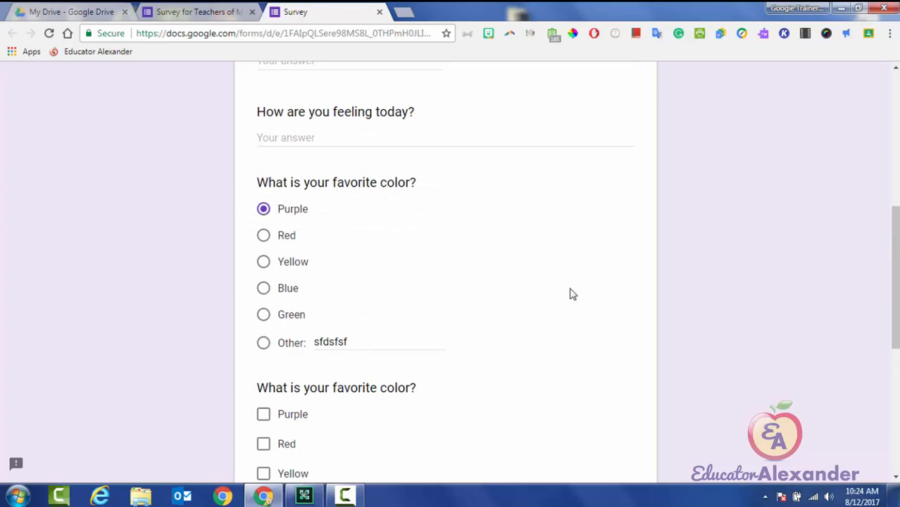
{"action": "key", "text": "Down"}
{"action": "key", "text": "Down"}
{"action": "key", "text": "Down"}
{"action": "key", "text": "Up"}
{"action": "key", "text": "Up"}
{"action": "key", "text": "Up"}
{"action": "key", "text": "Down"}
{"action": "key", "text": "Down"}
Select Other in the multiple choice favorite color question and replace its text with "none".
{"action": "key", "text": "Tab"}
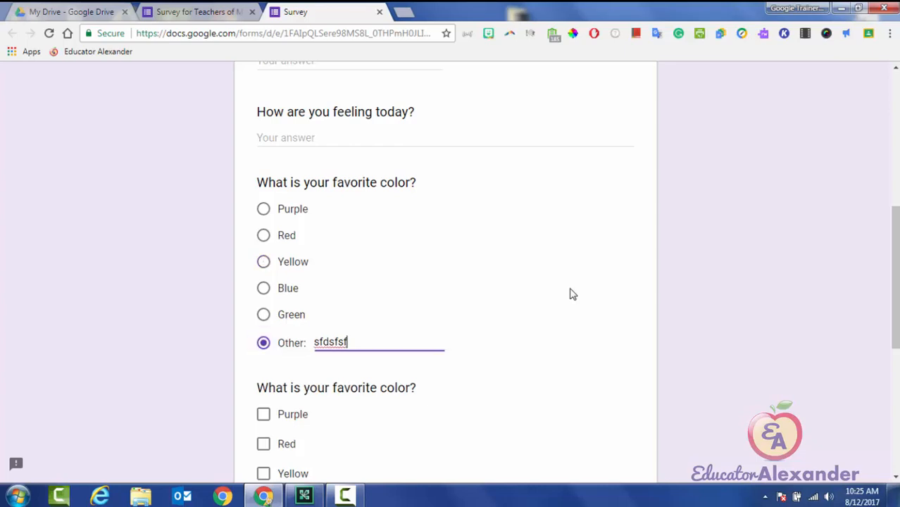
{"action": "key", "text": "ctrl+a"}
{"action": "type", "text": "none"}
Try Green and other colors in the multiple choice favorite color question, and return the selection to Other.
{"action": "key", "text": "Up"}
{"action": "key", "text": "Up"}
{"action": "key", "text": "Up"}
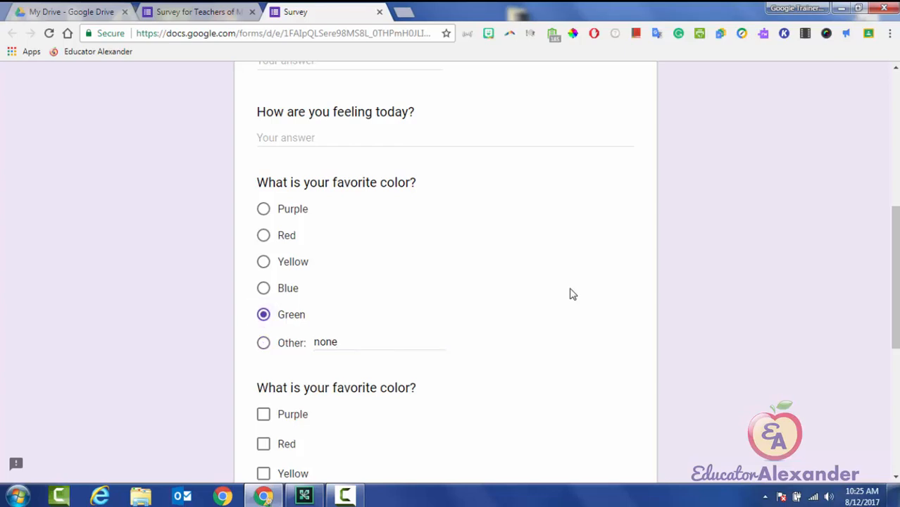
{"action": "key", "text": "Up"}
{"action": "key", "text": "Up"}
{"action": "key", "text": "Down"}
{"action": "key", "text": "Down"}
{"action": "key", "text": "Down"}
{"action": "key", "text": "Down"}
{"action": "key", "text": "Down"}
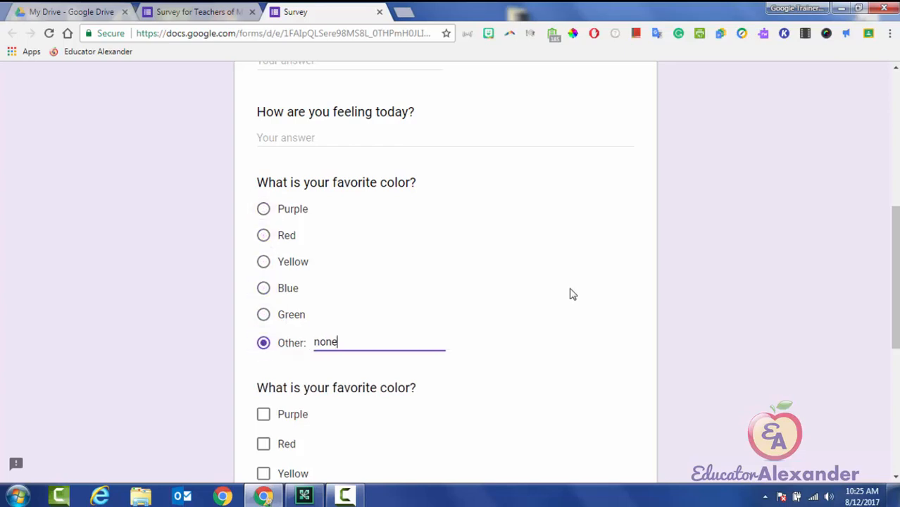
Look over the whole survey preview once more and return to the form's editor.
{"action": "scroll", "coordinate": [572, 294], "scroll_direction": "up", "scroll_amount": 6}
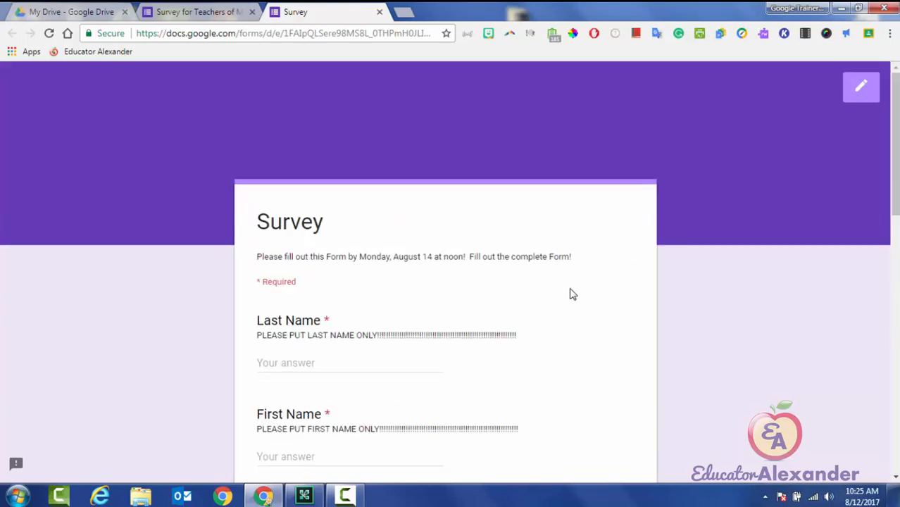
{"action": "scroll", "coordinate": [573, 294], "scroll_direction": "down", "scroll_amount": 10}
{"action": "scroll", "coordinate": [572, 294], "scroll_direction": "up", "scroll_amount": 10}
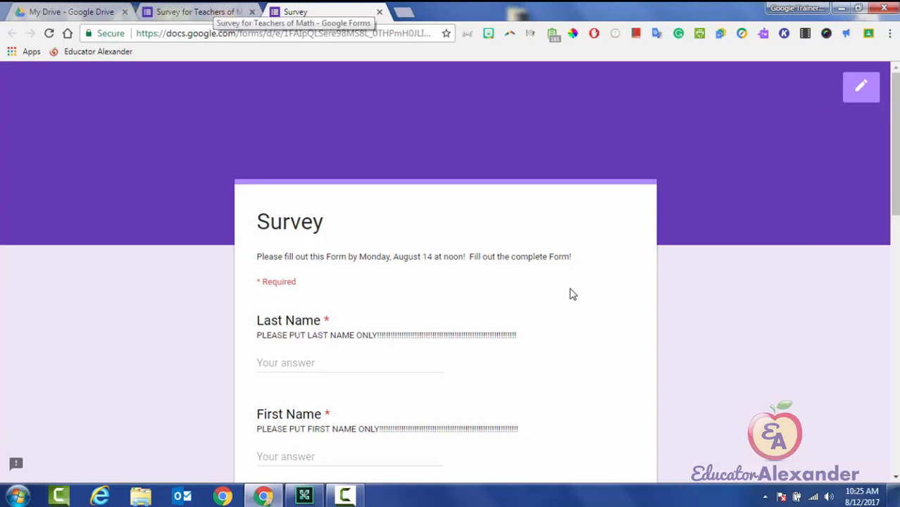
{"action": "left_click", "coordinate": [209, 11]}
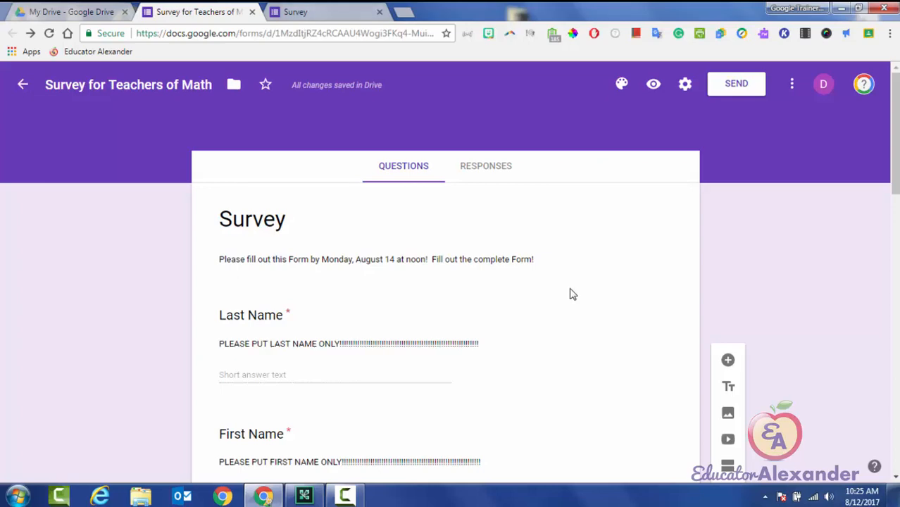
Close the survey's respondent preview, discard the unsaved answers, and return to the form editor.
{"action": "key", "text": "ctrl+Tab"}
{"action": "key", "text": "ctrl+w"}
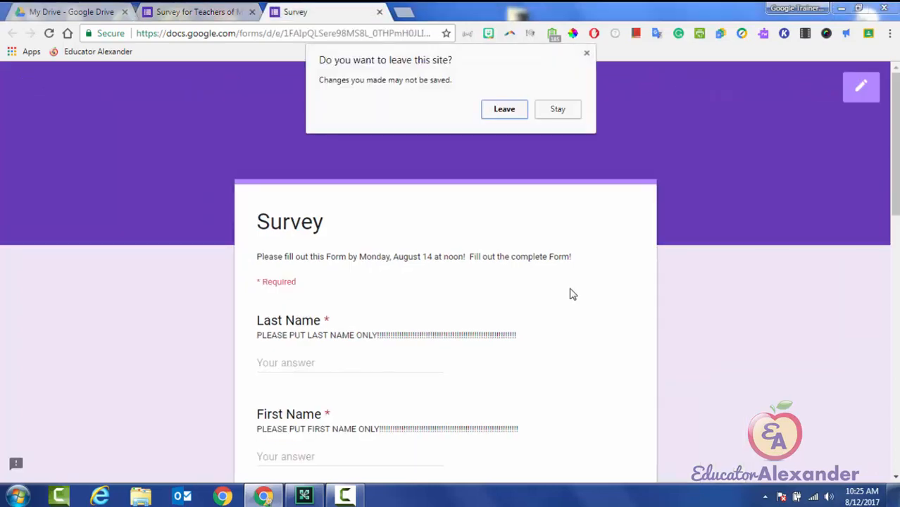
{"action": "key", "text": "Return"}
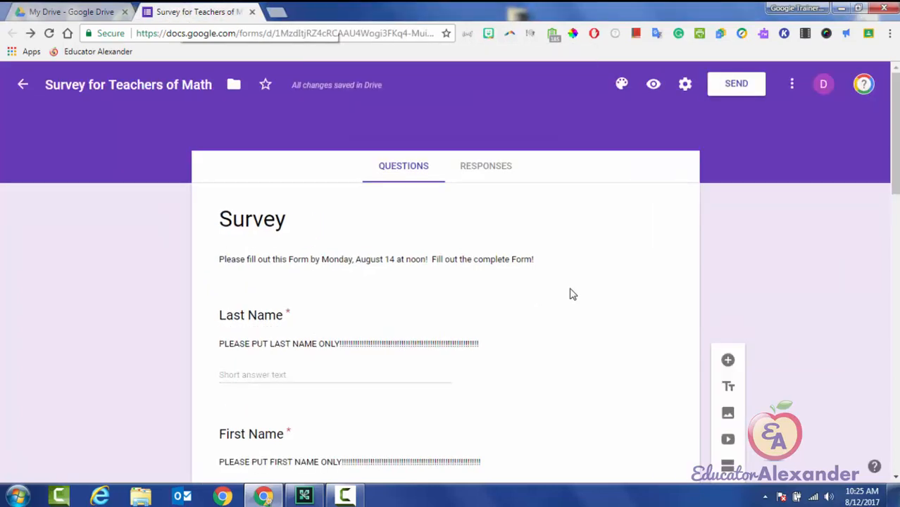
Add a File upload question after the dropdown favorite color question and agree to let respondents upload files to Drive.
{"action": "scroll", "coordinate": [572, 295], "scroll_direction": "down", "scroll_amount": 15}
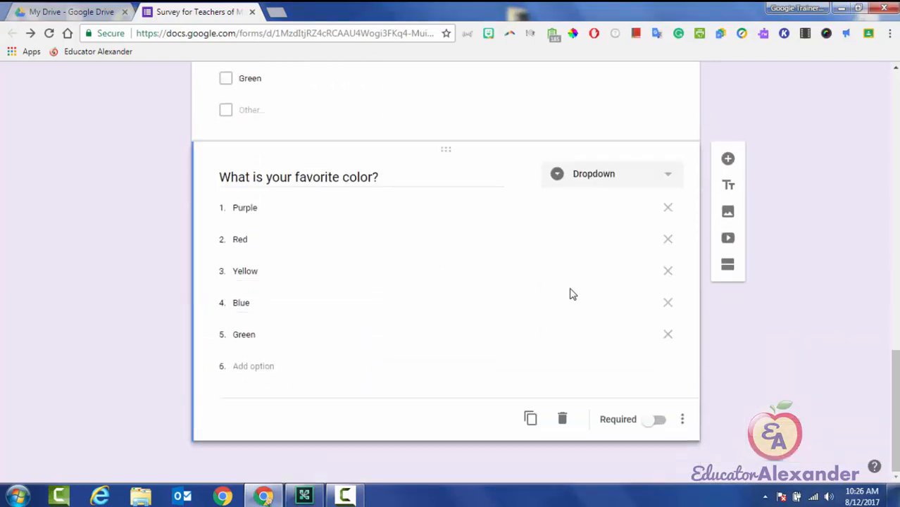
{"action": "left_click", "coordinate": [728, 159]}
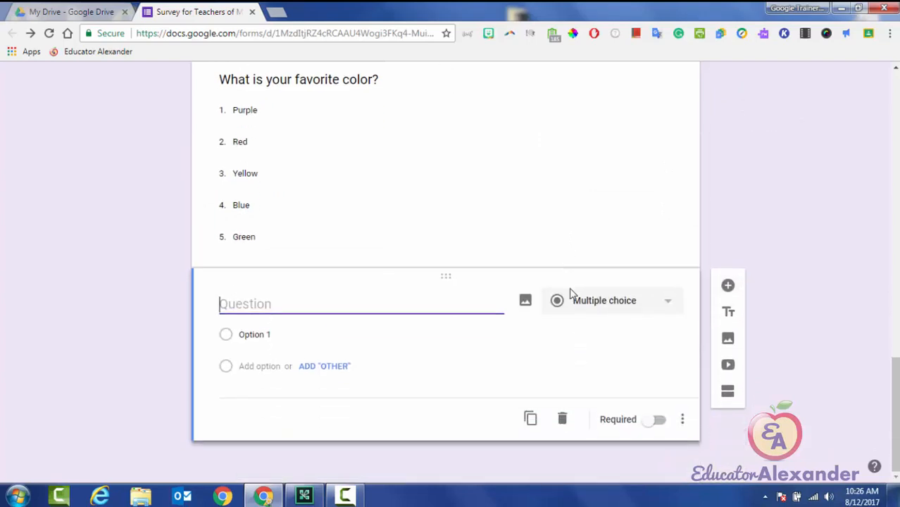
{"action": "left_click", "coordinate": [572, 294]}
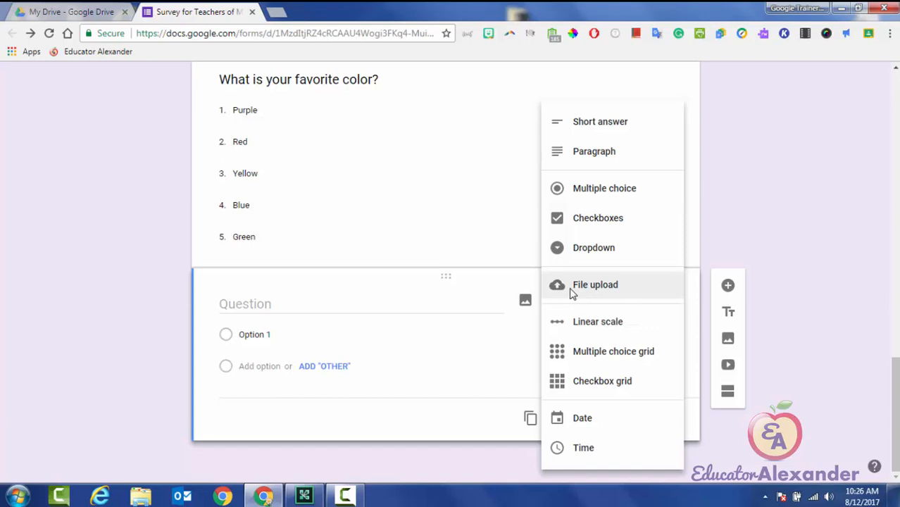
{"action": "left_click", "coordinate": [572, 289]}
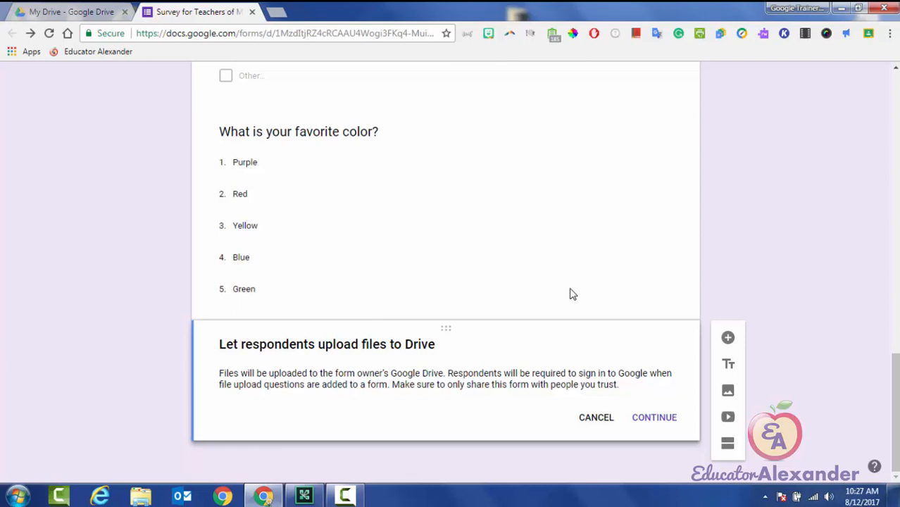
{"action": "left_click_drag", "start_coordinate": [620, 385], "coordinate": [391, 385]}
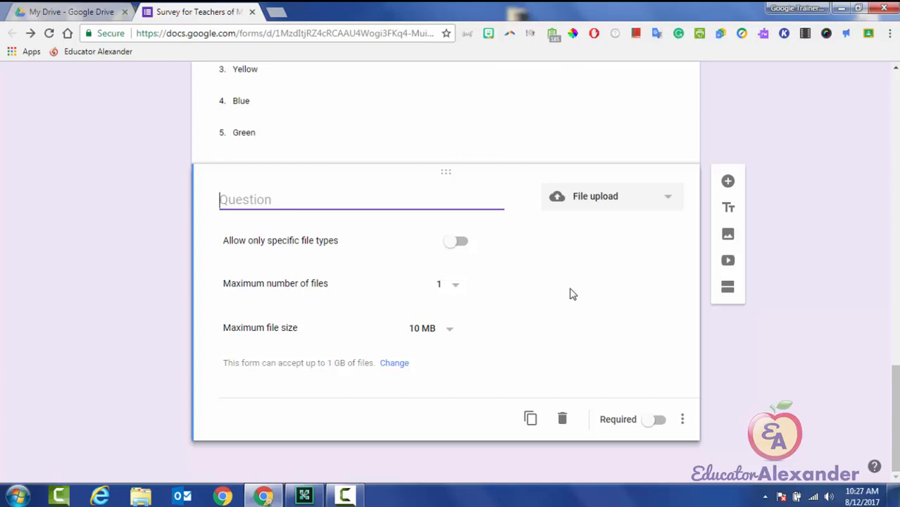
Turn on the specific file types restriction to show the available types, and switch it off again.
{"action": "key", "text": "Tab"}
{"action": "key", "text": "Tab"}
{"action": "key", "text": "space"}
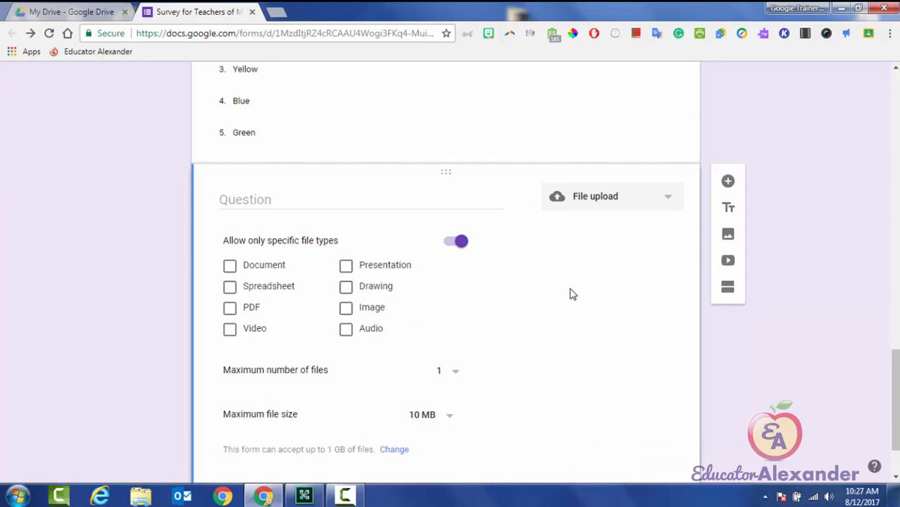
{"action": "key", "text": "space"}
{"action": "key", "text": "space"}
{"action": "key", "text": "space"}
{"action": "key", "text": "space"}
{"action": "key", "text": "space"}
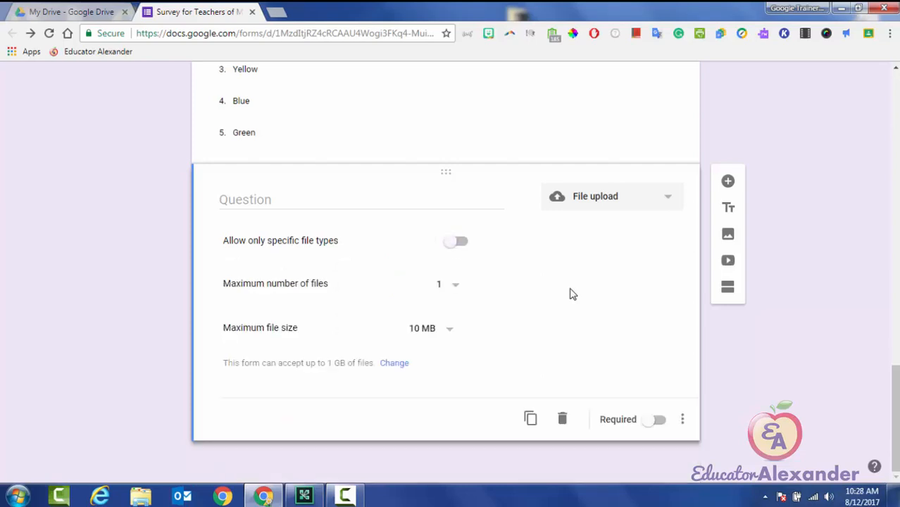
Set the file upload question's maximum number of files to 5.
{"action": "key", "text": "space"}
{"action": "key", "text": "Down"}
{"action": "key", "text": "Down"}
{"action": "key", "text": "Up"}
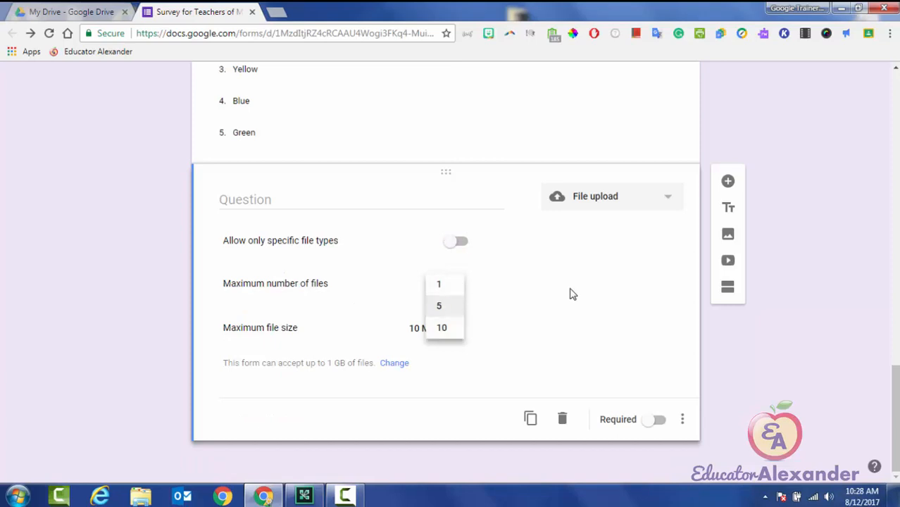
{"action": "key", "text": "Up"}
{"action": "key", "text": "Down"}
{"action": "key", "text": "Down"}
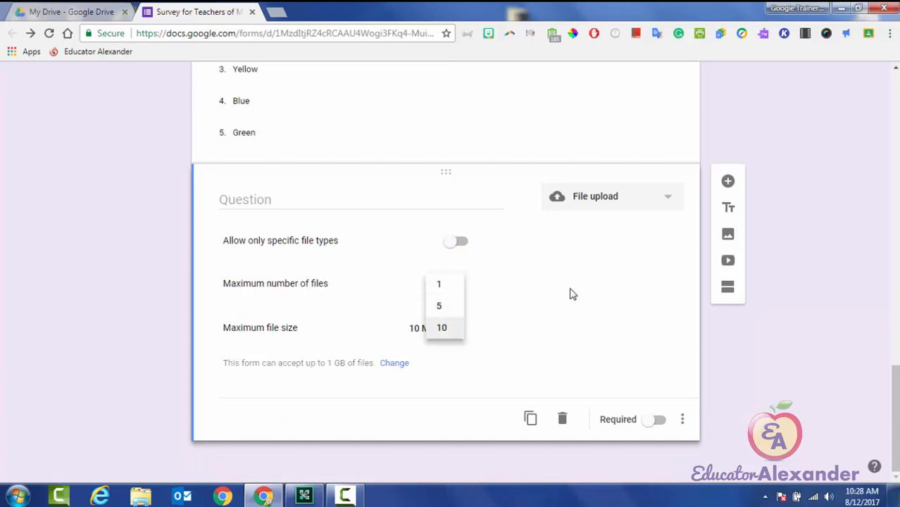
{"action": "key", "text": "Up"}
{"action": "key", "text": "Up"}
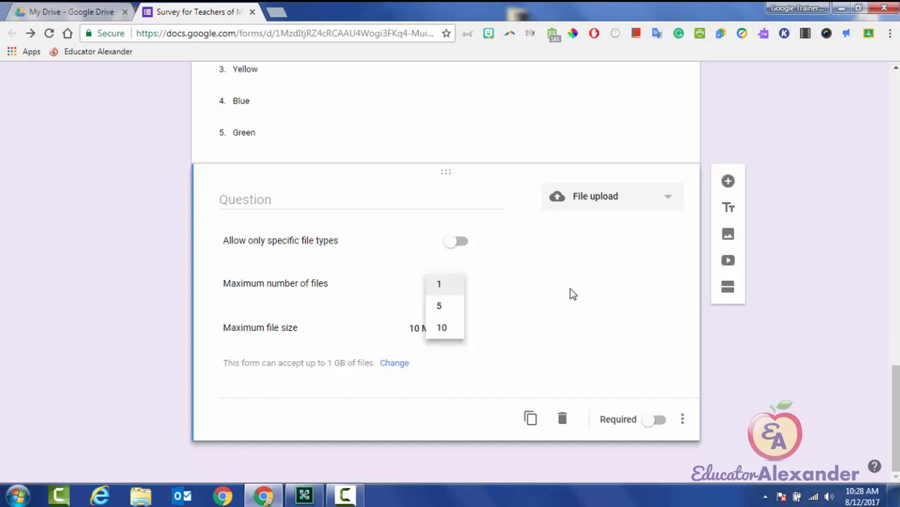
{"action": "key", "text": "Down"}
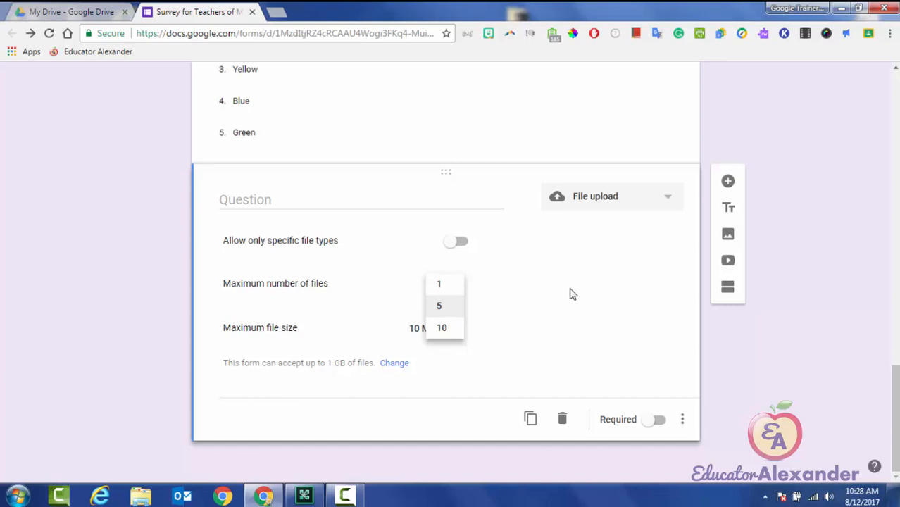
{"action": "key", "text": "Return"}
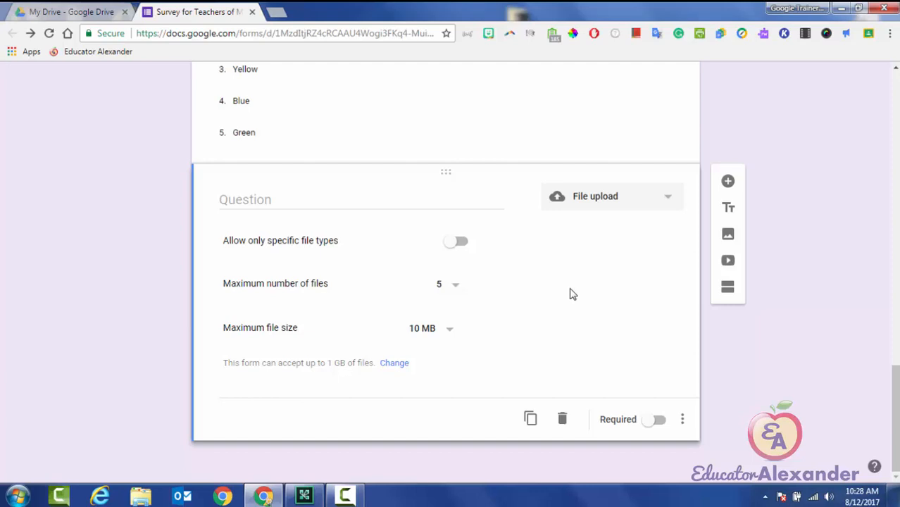
Go through the maximum file size options for the file upload question and set the limit to 1 GB.
{"action": "left_click_drag", "start_coordinate": [231, 328], "coordinate": [300, 328]}
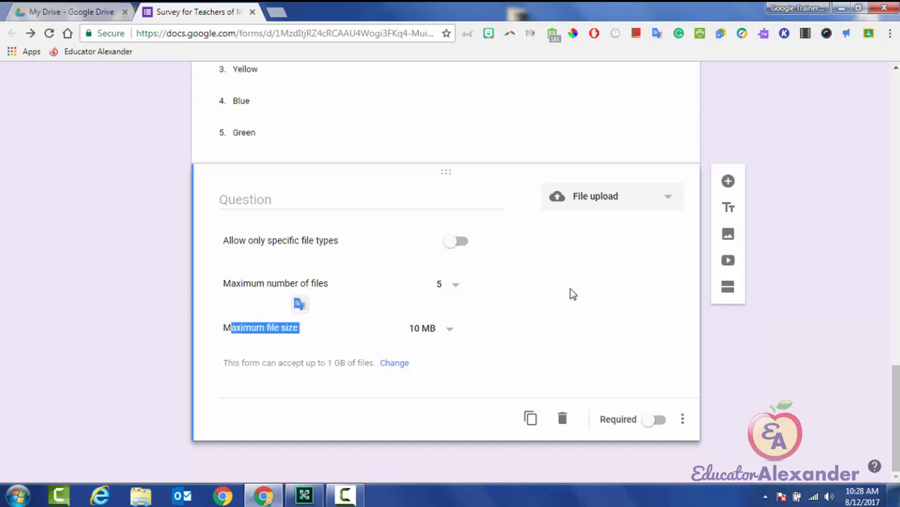
{"action": "left_click", "coordinate": [573, 295]}
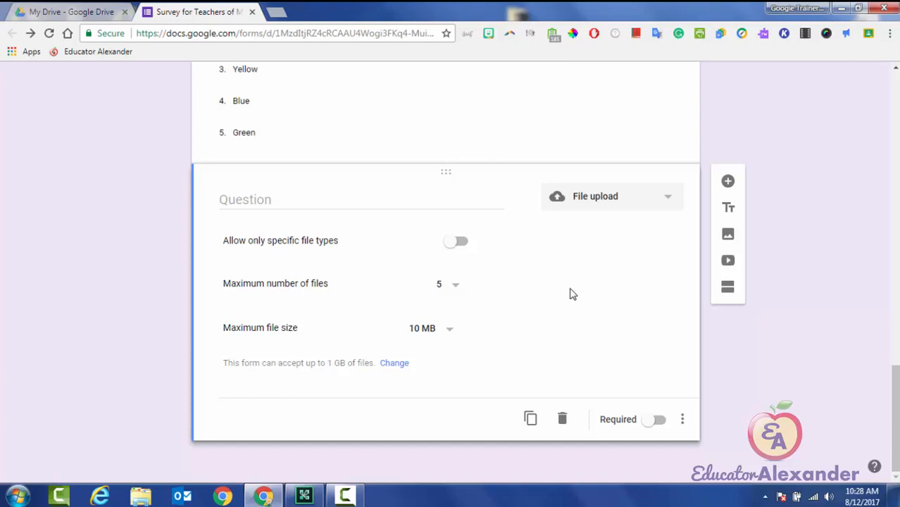
{"action": "key", "text": "Tab"}
{"action": "key", "text": "Return"}
{"action": "key", "text": "Down"}
{"action": "key", "text": "Down"}
{"action": "key", "text": "Down"}
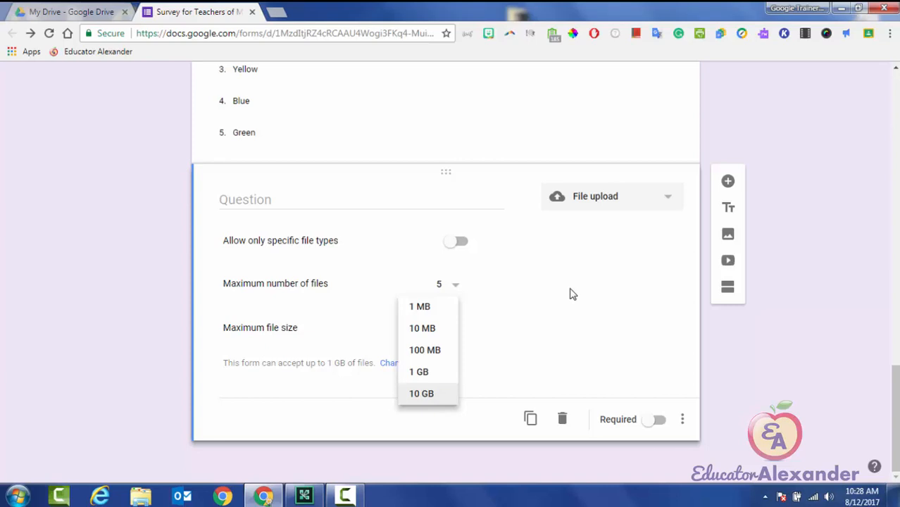
{"action": "key", "text": "Up"}
{"action": "key", "text": "Up"}
{"action": "key", "text": "Down"}
{"action": "key", "text": "Down"}
{"action": "key", "text": "Up"}
{"action": "key", "text": "Up"}
{"action": "key", "text": "Up"}
{"action": "key", "text": "Up"}
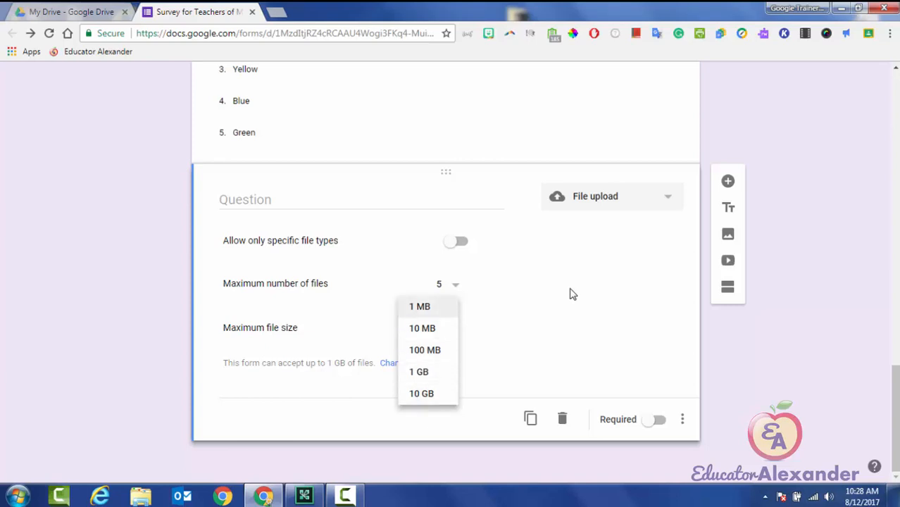
{"action": "key", "text": "Down"}
{"action": "key", "text": "Down"}
{"action": "key", "text": "Down"}
{"action": "key", "text": "Down"}
{"action": "key", "text": "Down"}
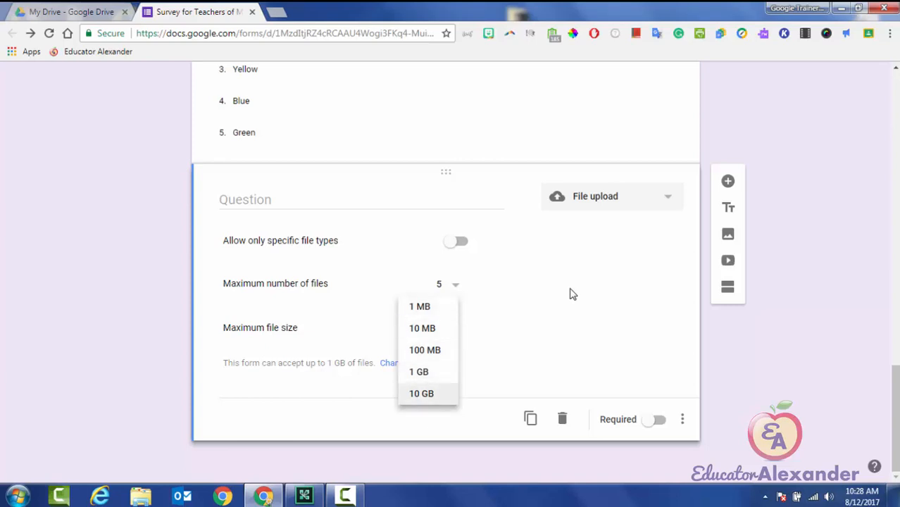
{"action": "key", "text": "Down"}
{"action": "key", "text": "Down"}
{"action": "key", "text": "Down"}
{"action": "key", "text": "Down"}
{"action": "key", "text": "Up"}
{"action": "key", "text": "Return"}
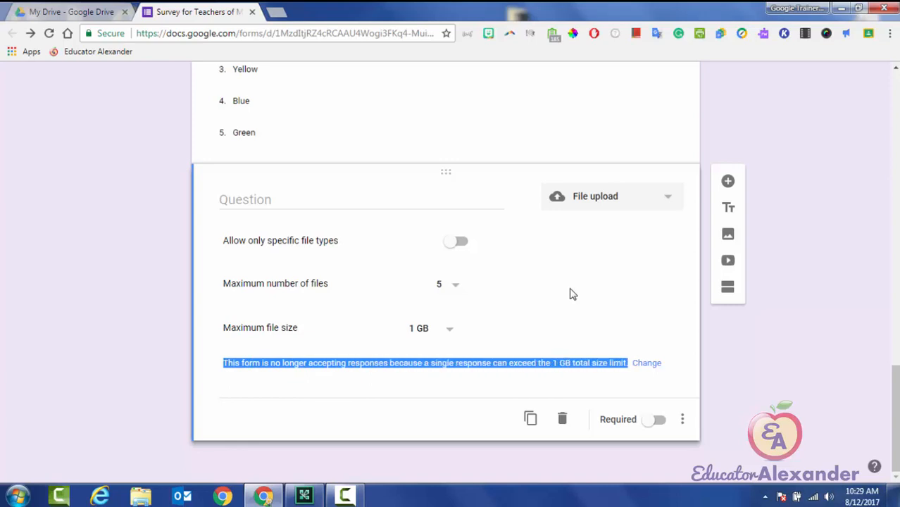
Examine the form settings' options for the maximum size of all files uploaded, and leave the settings without saving.
{"action": "key", "text": "Tab"}
{"action": "key", "text": "Return"}
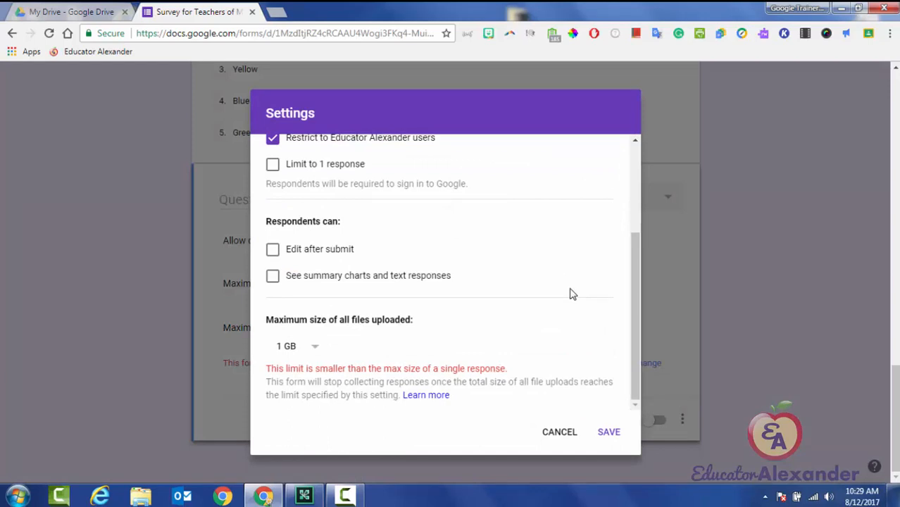
{"action": "key", "text": "Return"}
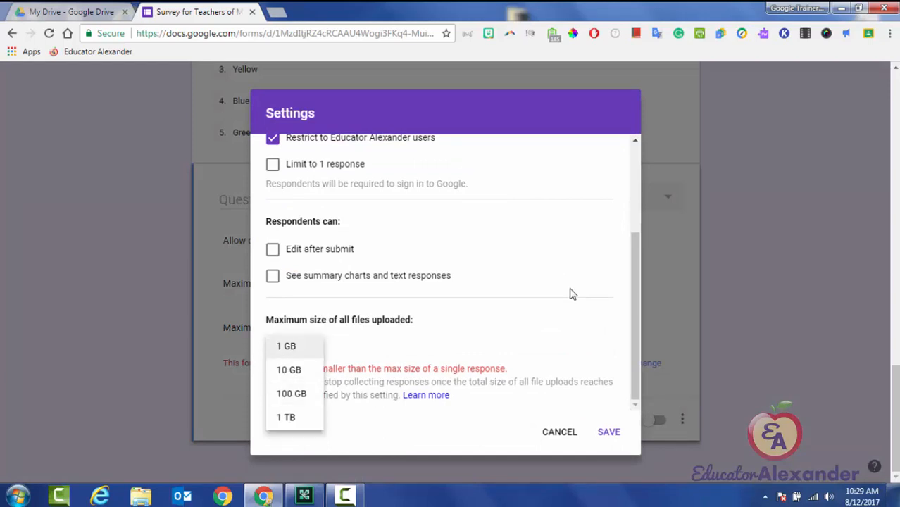
{"action": "key", "text": "Down"}
{"action": "key", "text": "Down"}
{"action": "key", "text": "Down"}
{"action": "key", "text": "Down"}
{"action": "key", "text": "Down"}
{"action": "key", "text": "Down"}
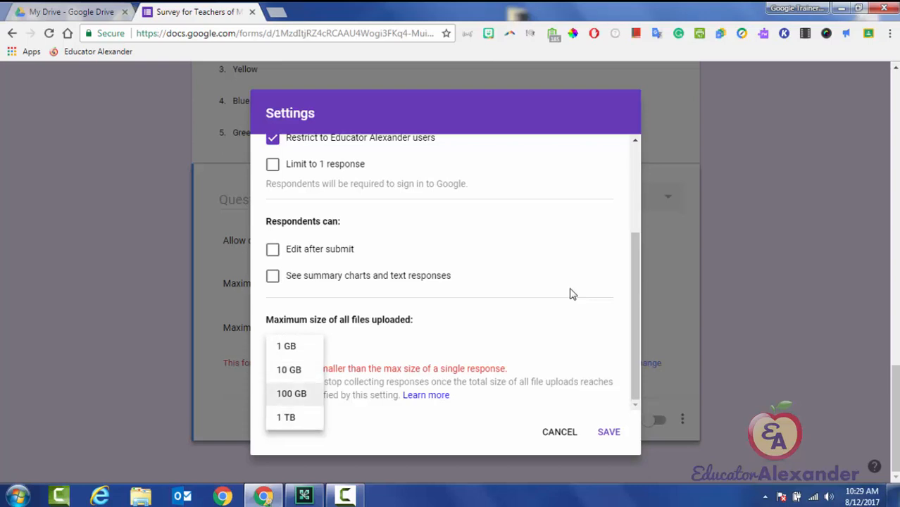
{"action": "key", "text": "Down"}
{"action": "key", "text": "Up"}
{"action": "key", "text": "Up"}
{"action": "key", "text": "Up"}
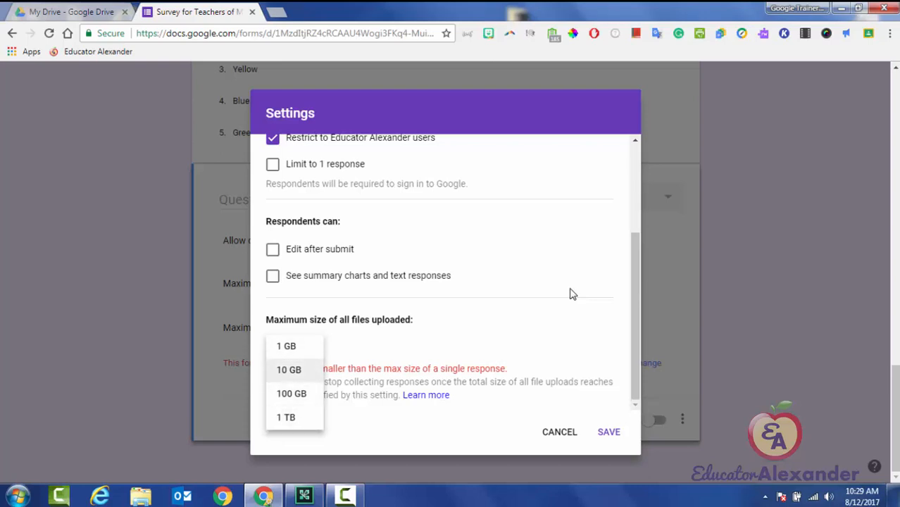
{"action": "key", "text": "Down"}
{"action": "key", "text": "Down"}
{"action": "key", "text": "Up"}
{"action": "key", "text": "Down"}
{"action": "key", "text": "Down"}
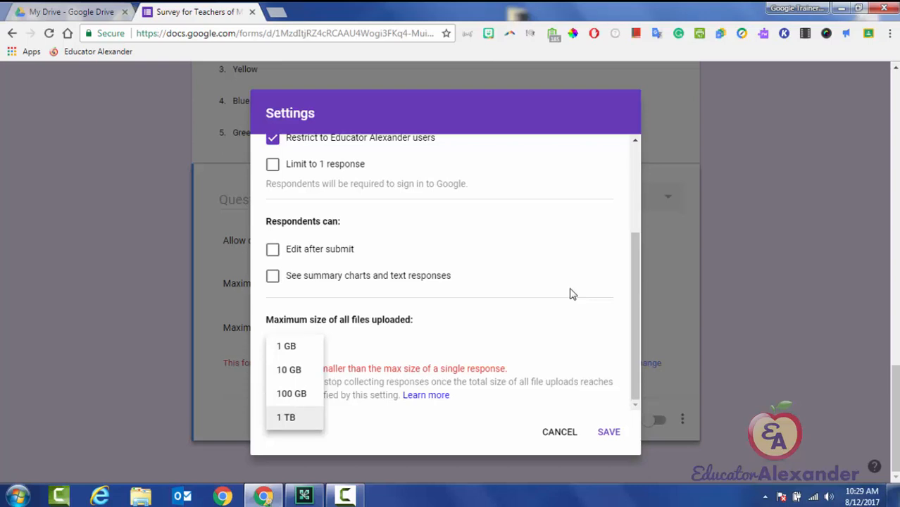
{"action": "key", "text": "Escape"}
{"action": "key", "text": "Escape"}
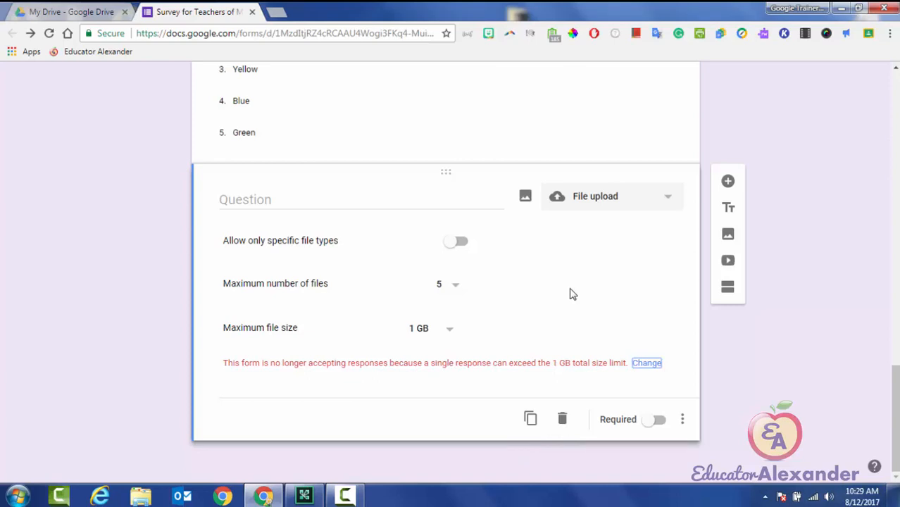
Title the file upload question "Upload Your Resume HERE".
{"action": "left_click", "coordinate": [570, 289]}
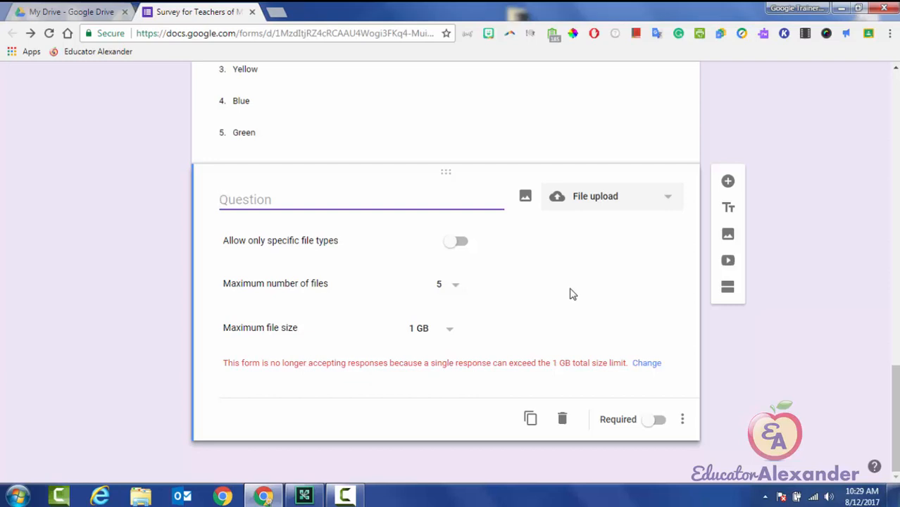
{"action": "type", "text": "Upload you"}
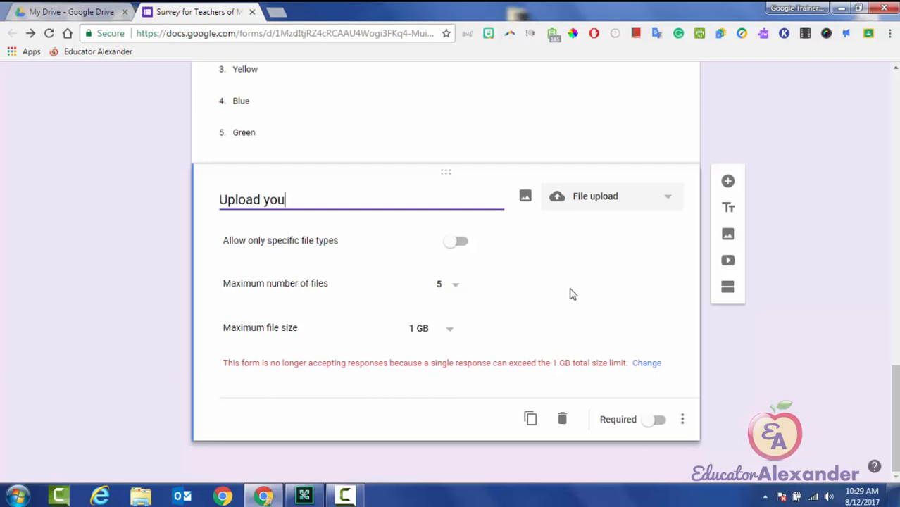
{"action": "key", "text": "BackSpace"}
{"action": "key", "text": "BackSpace"}
{"action": "key", "text": "BackSpace"}
{"action": "type", "text": "Your Resume HERE"}
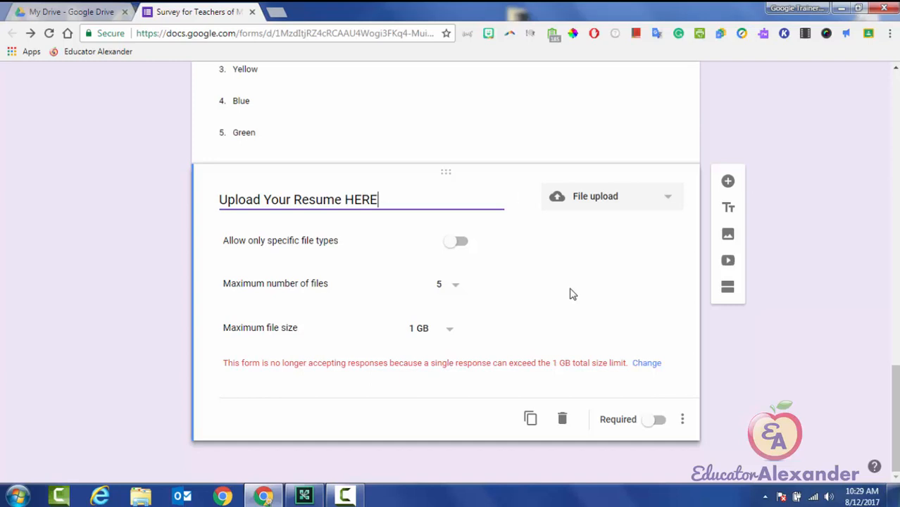
Add a new question below the resume upload and set its type to Linear scale.
{"action": "left_click", "coordinate": [728, 181]}
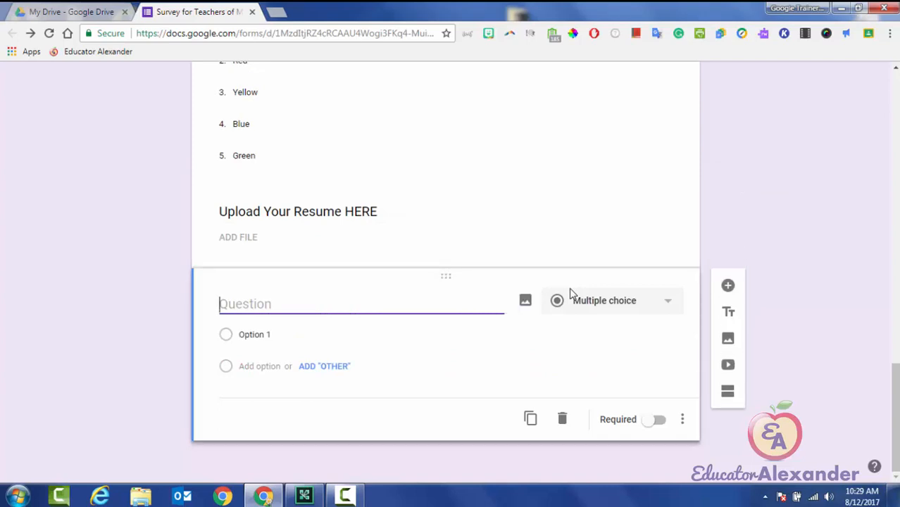
{"action": "left_click", "coordinate": [572, 293]}
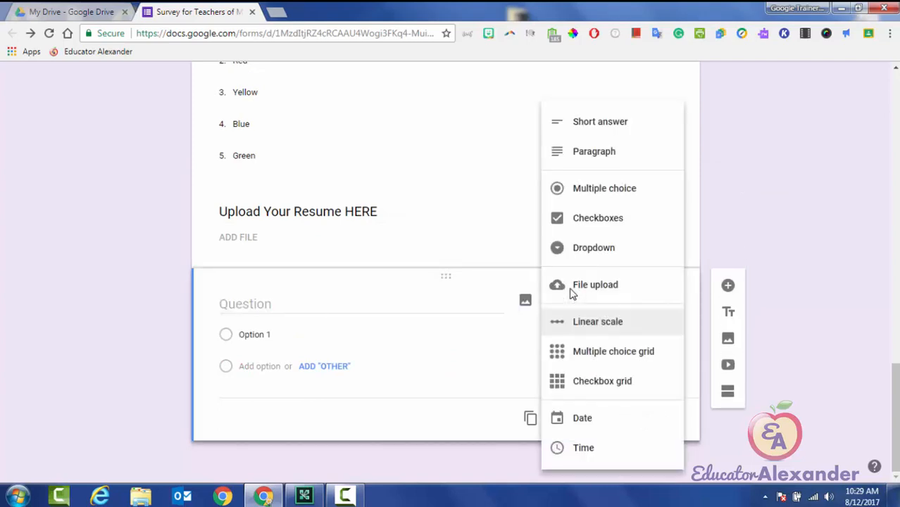
{"action": "key", "text": "Down"}
{"action": "key", "text": "Down"}
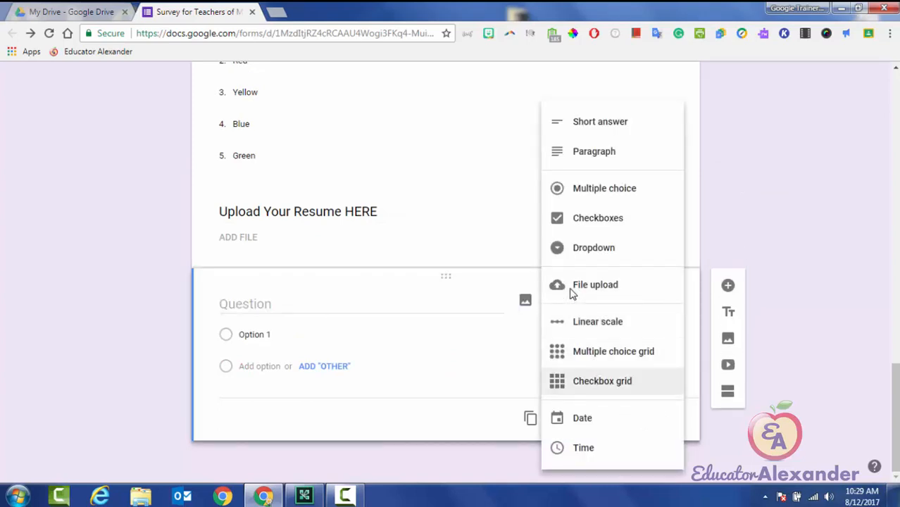
{"action": "key", "text": "Up"}
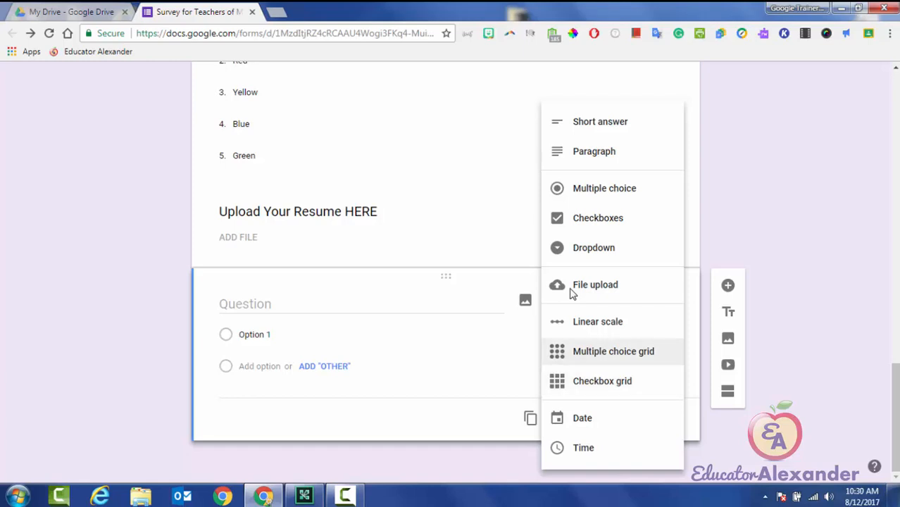
{"action": "key", "text": "Down"}
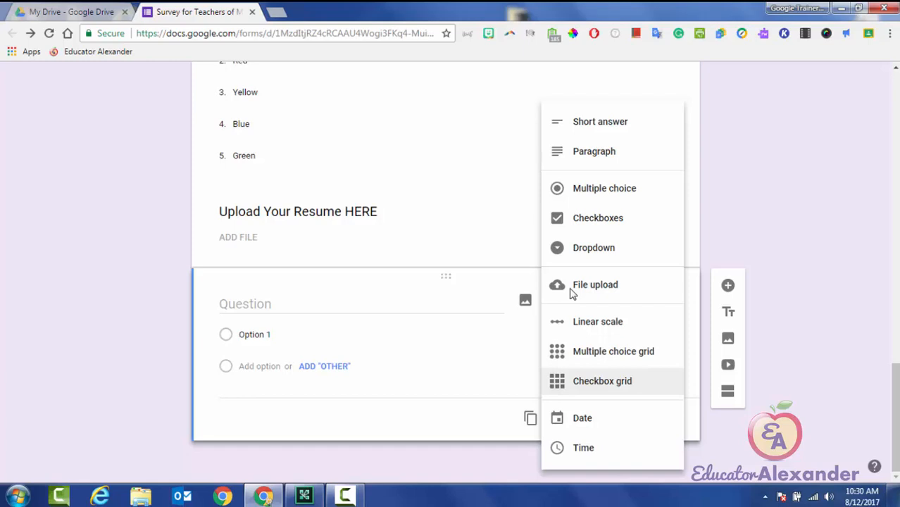
{"action": "key", "text": "Up"}
{"action": "key", "text": "Down"}
{"action": "key", "text": "Up"}
{"action": "key", "text": "Up"}
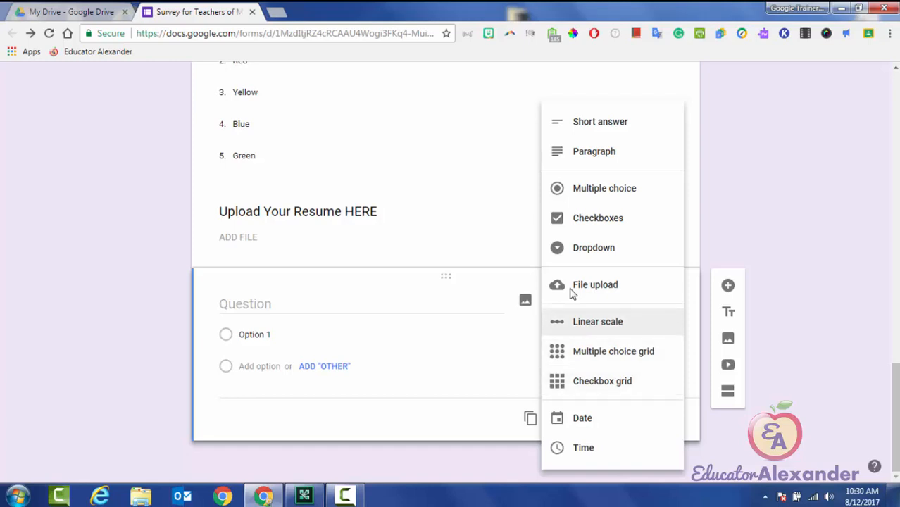
{"action": "key", "text": "Down"}
{"action": "key", "text": "Down"}
{"action": "key", "text": "Up"}
{"action": "key", "text": "Up"}
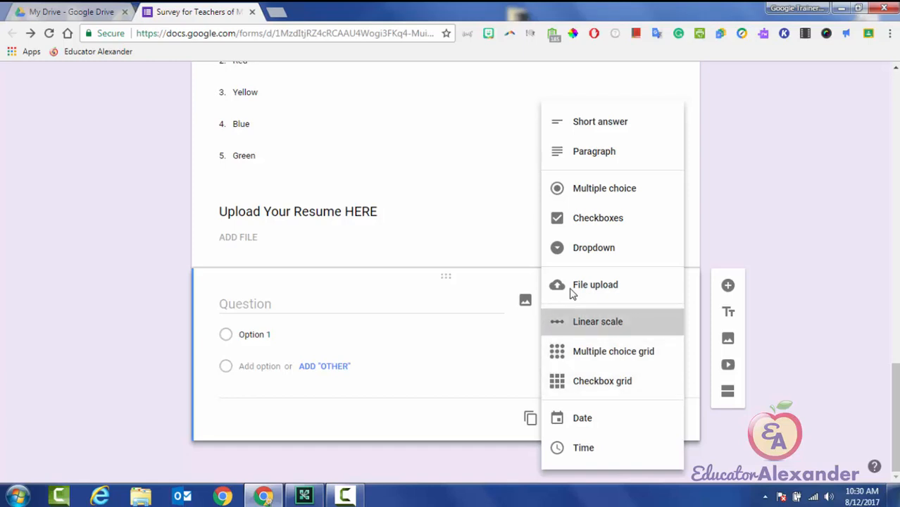
{"action": "key", "text": "Return"}
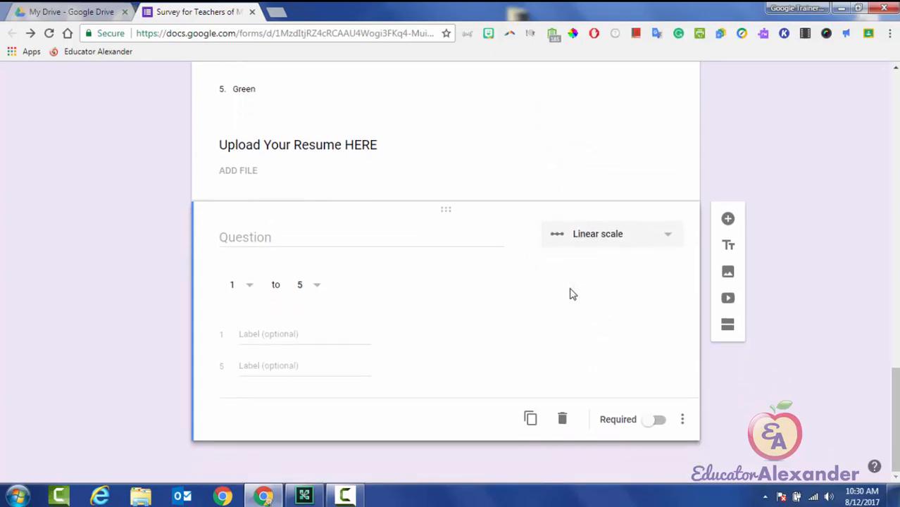
Look through the linear scale's start and end value options and leave them without choosing a new value.
{"action": "key", "text": "Tab"}
{"action": "key", "text": "Return"}
{"action": "key", "text": "Tab"}
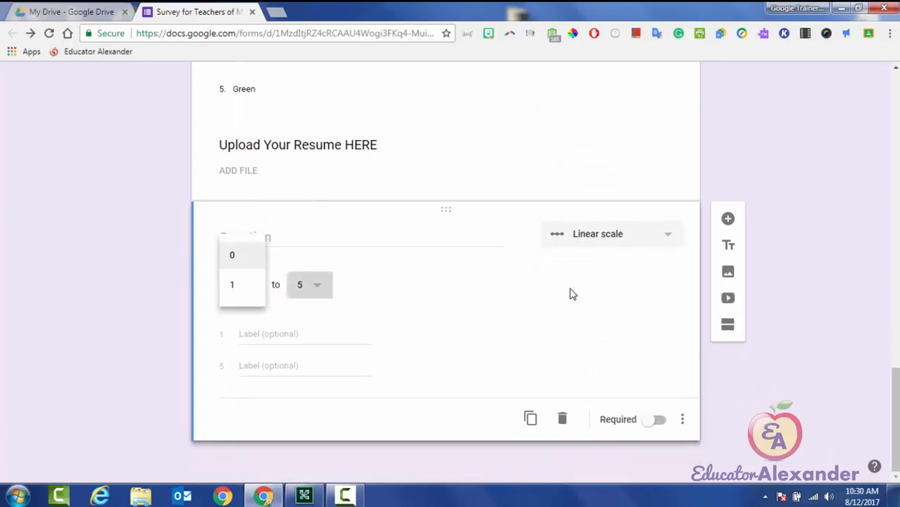
{"action": "key", "text": "Return"}
{"action": "key", "text": "Down"}
{"action": "key", "text": "Down"}
{"action": "key", "text": "Down"}
{"action": "key", "text": "Down"}
{"action": "key", "text": "Down"}
{"action": "key", "text": "Up"}
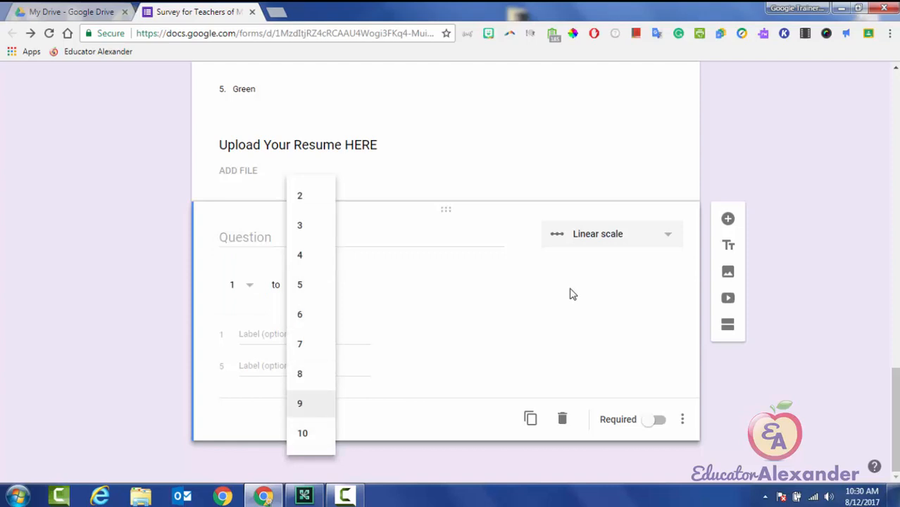
{"action": "key", "text": "Escape"}
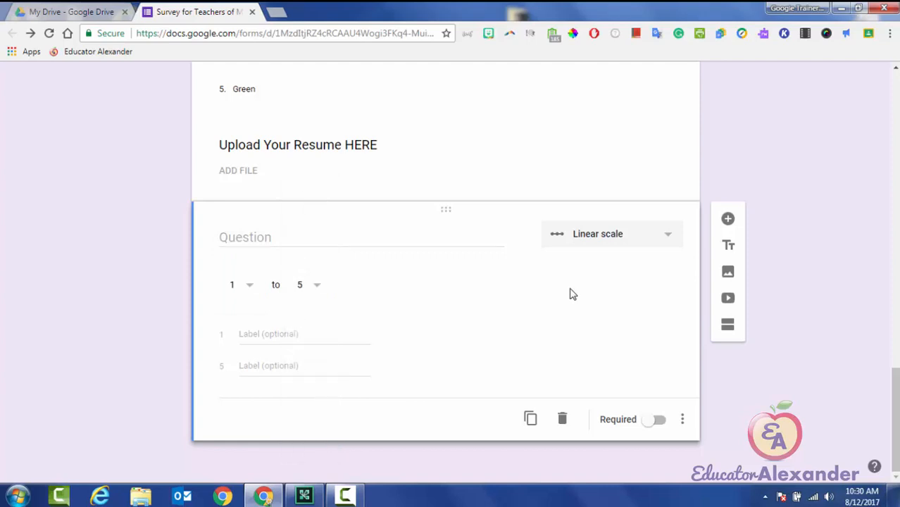
Label the linear scale's value 1 as "GREAT" and value 5 as "HORRIBLE".
{"action": "key", "text": "Tab"}
{"action": "type", "text": "GREAT"}
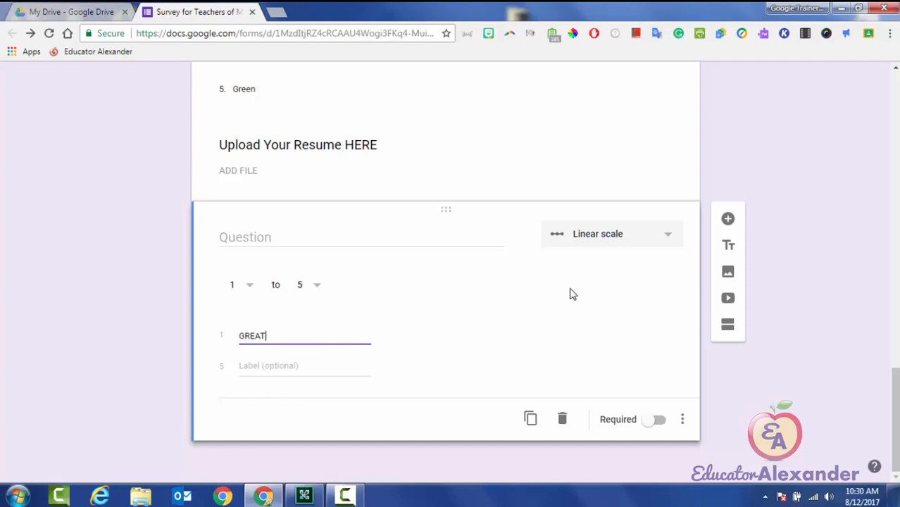
{"action": "key", "text": "Tab"}
{"action": "type", "text": "H"}
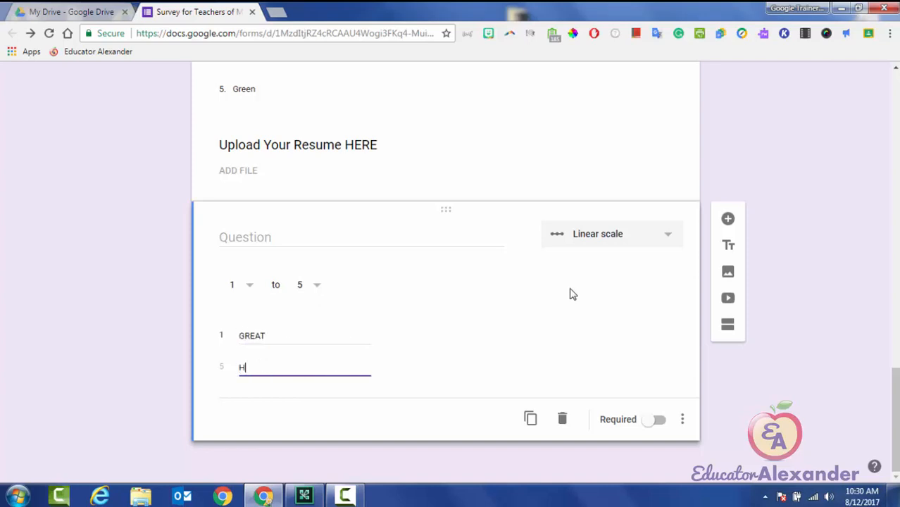
{"action": "type", "text": "ORRIBLE"}
{"action": "left_click", "coordinate": [573, 295]}
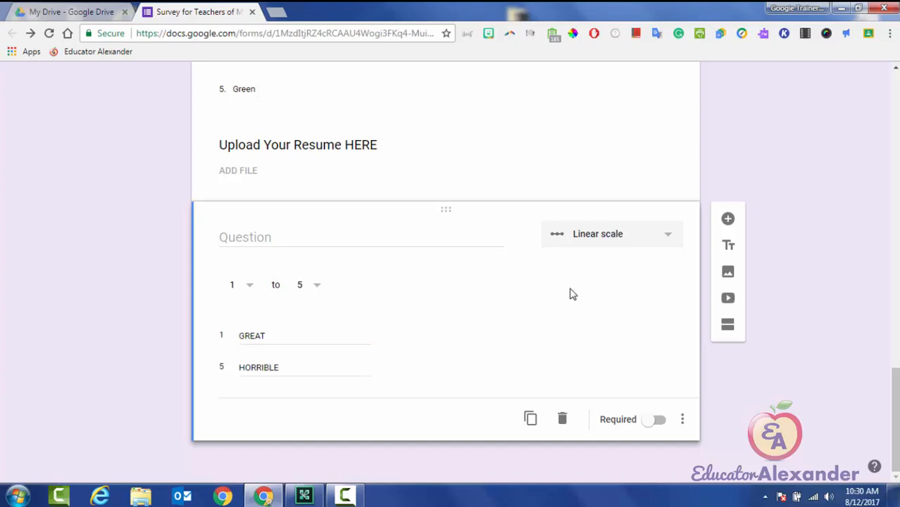
Title the linear scale question "How are you feeling today?".
{"action": "left_click", "coordinate": [573, 294]}
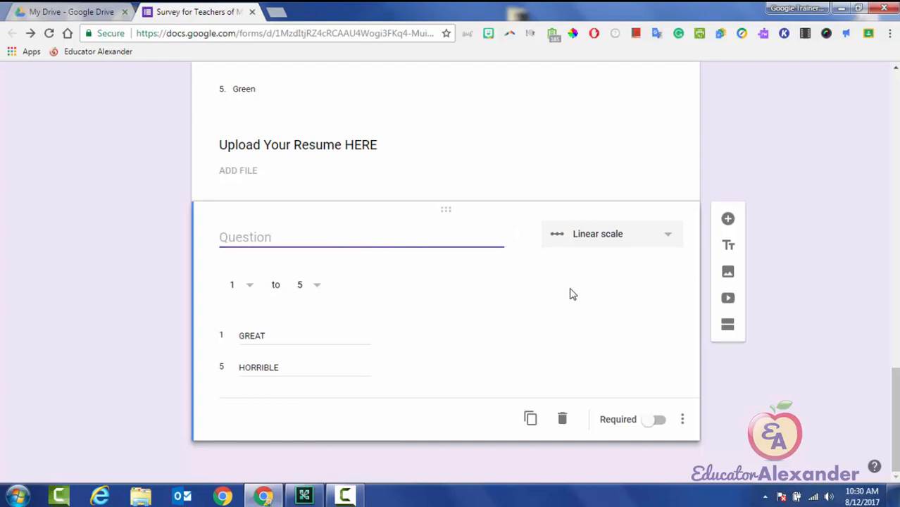
{"action": "type", "text": "Ho"}
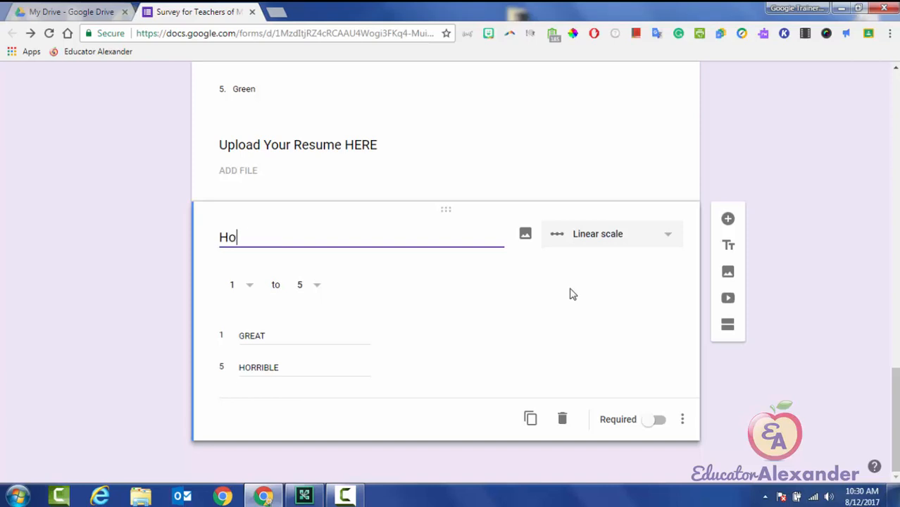
{"action": "type", "text": "w are your feelin"}
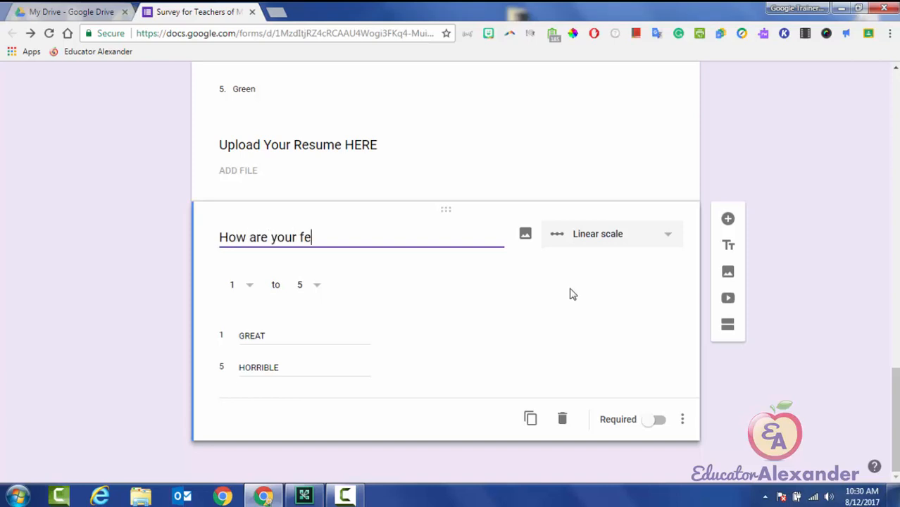
{"action": "key", "text": "BackSpace"}
{"action": "key", "text": "BackSpace"}
{"action": "key", "text": "BackSpace"}
{"action": "key", "text": "BackSpace"}
{"action": "key", "text": "BackSpace"}
{"action": "key", "text": "BackSpace"}
{"action": "key", "text": "BackSpace"}
{"action": "key", "text": "BackSpace"}
{"action": "type", "text": "feeling today?"}
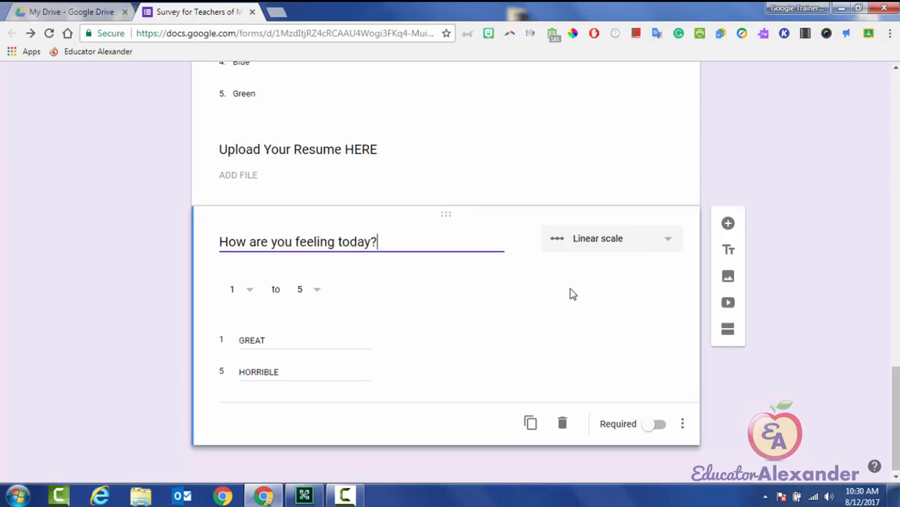
Preview the form and follow the owner's link for fixing the file upload settings.
{"action": "scroll", "coordinate": [572, 295], "scroll_direction": "up", "scroll_amount": 15}
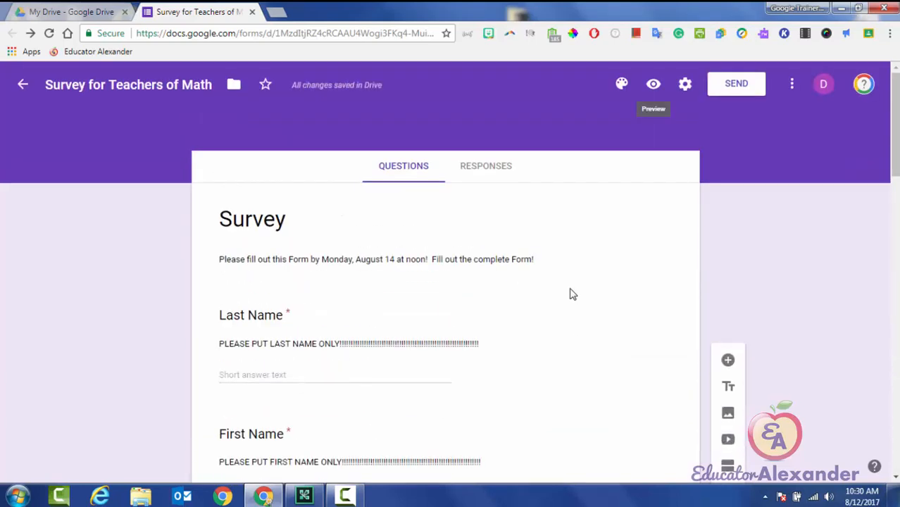
{"action": "left_click", "coordinate": [654, 84]}
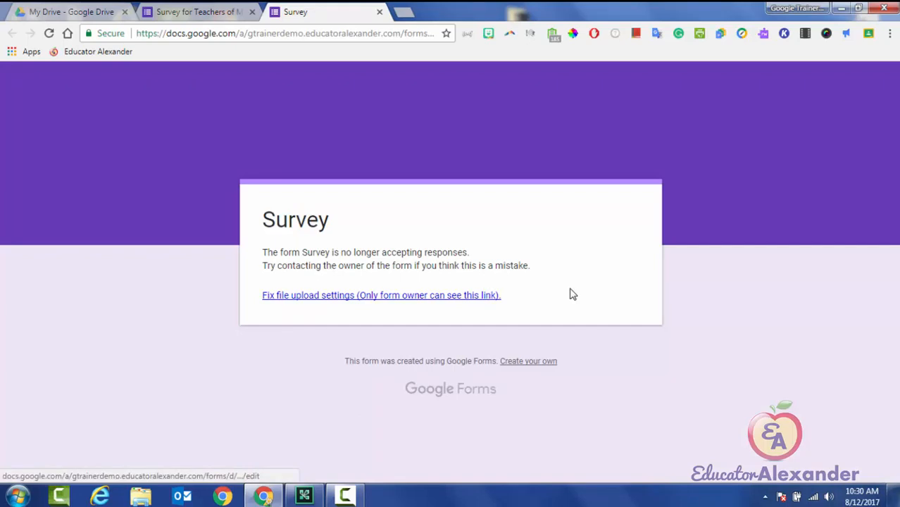
{"action": "left_click", "coordinate": [573, 295]}
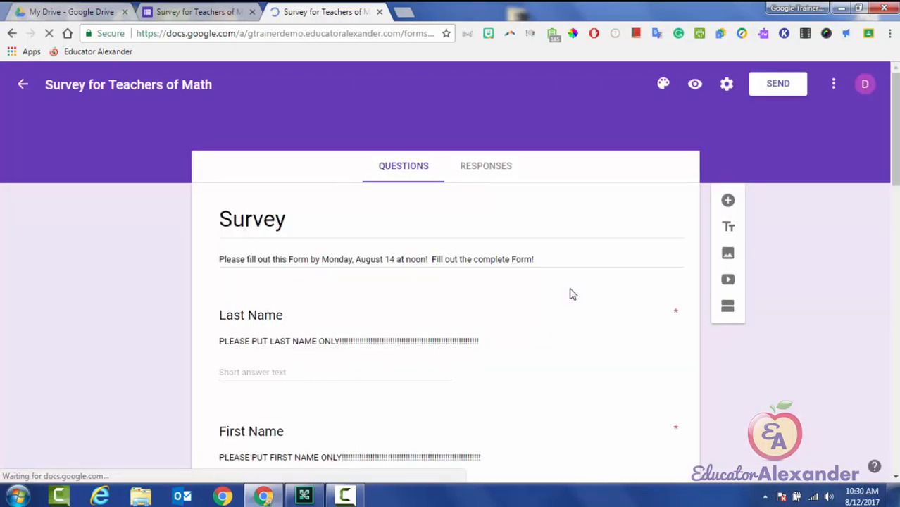
Dismiss the file upload limit notice and set the resume upload question's maximum file size to 10 MB.
{"action": "scroll", "coordinate": [573, 294], "scroll_direction": "down", "scroll_amount": 4}
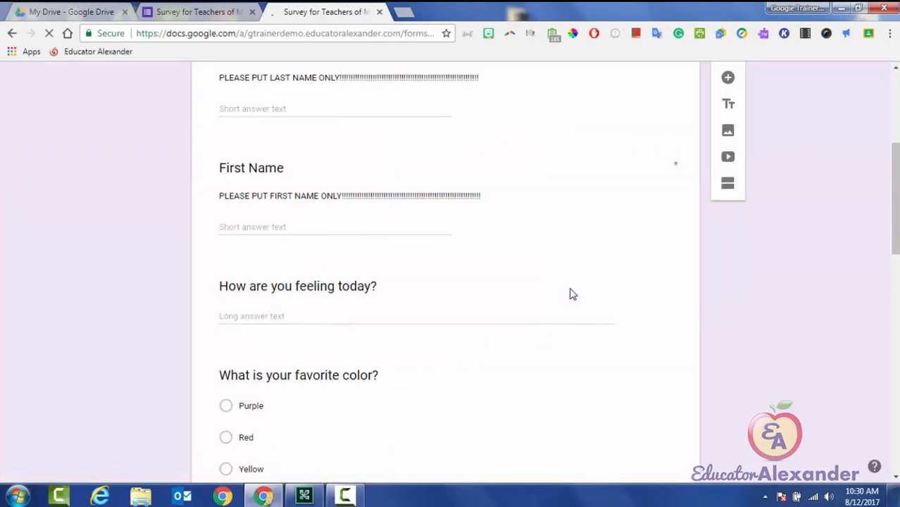
{"action": "scroll", "coordinate": [573, 294], "scroll_direction": "down", "scroll_amount": 11}
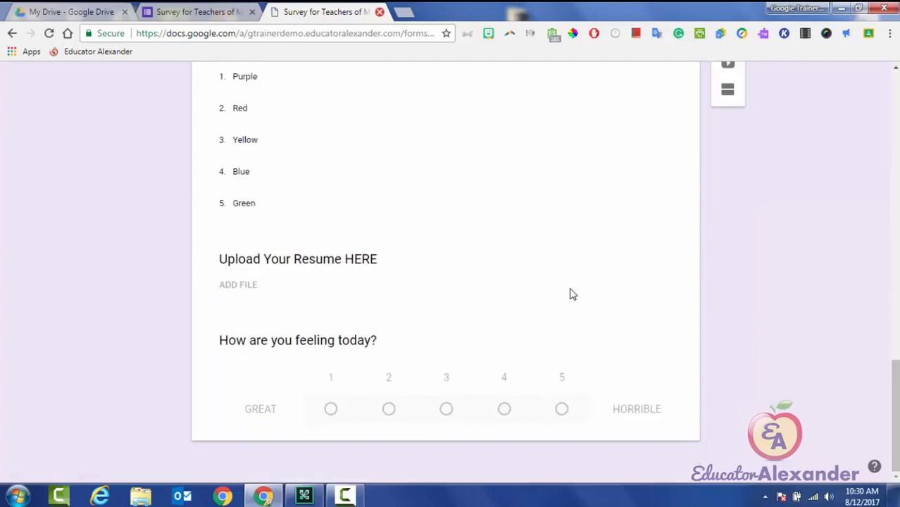
{"action": "scroll", "coordinate": [573, 294], "scroll_direction": "down", "scroll_amount": 10}
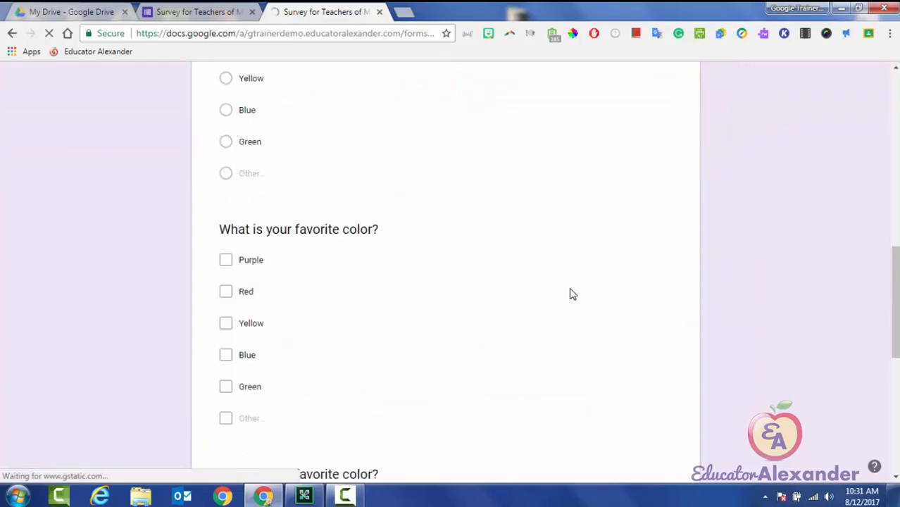
{"action": "key", "text": "Return"}
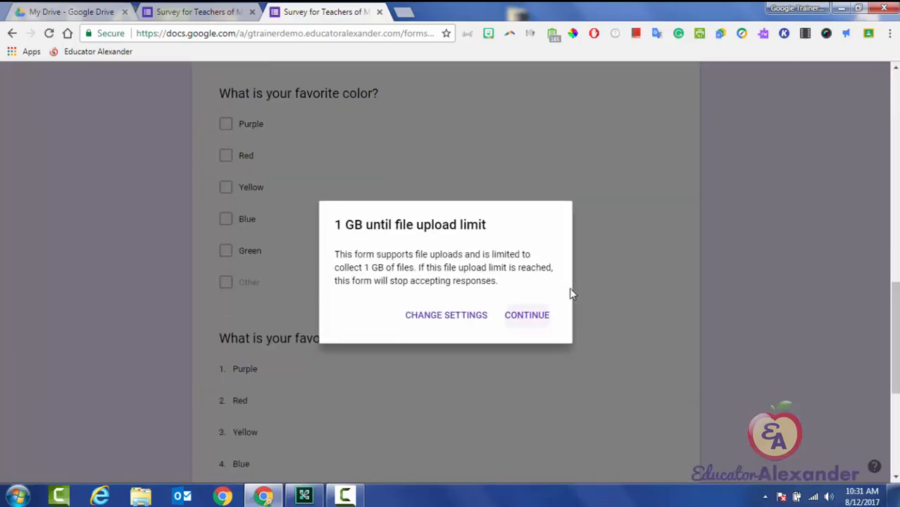
{"action": "scroll", "coordinate": [573, 295], "scroll_direction": "down", "scroll_amount": 5}
{"action": "scroll", "coordinate": [573, 295], "scroll_direction": "down", "scroll_amount": 10}
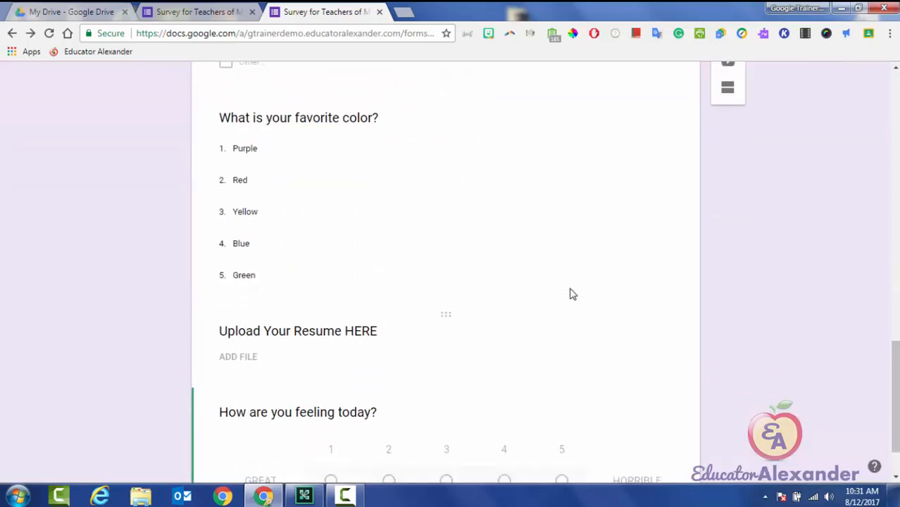
{"action": "left_click", "coordinate": [572, 295]}
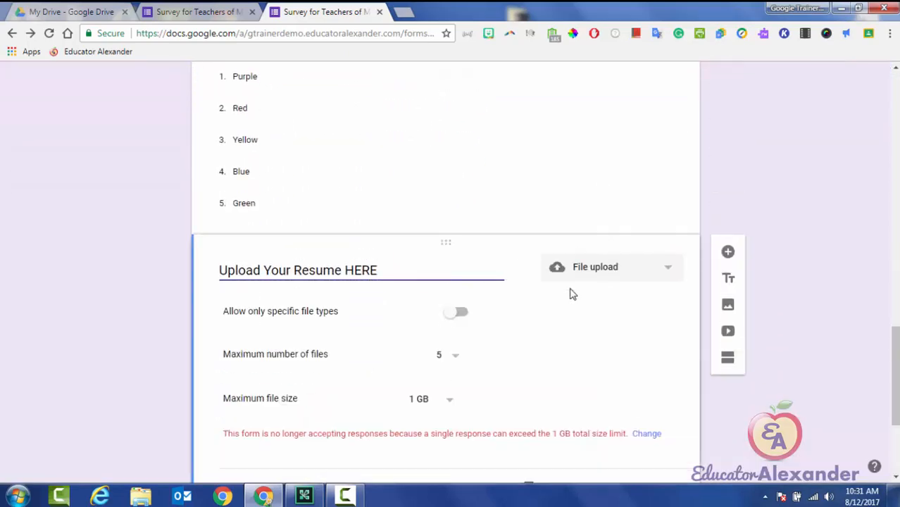
{"action": "left_click", "coordinate": [428, 399]}
{"action": "key", "text": "Return"}
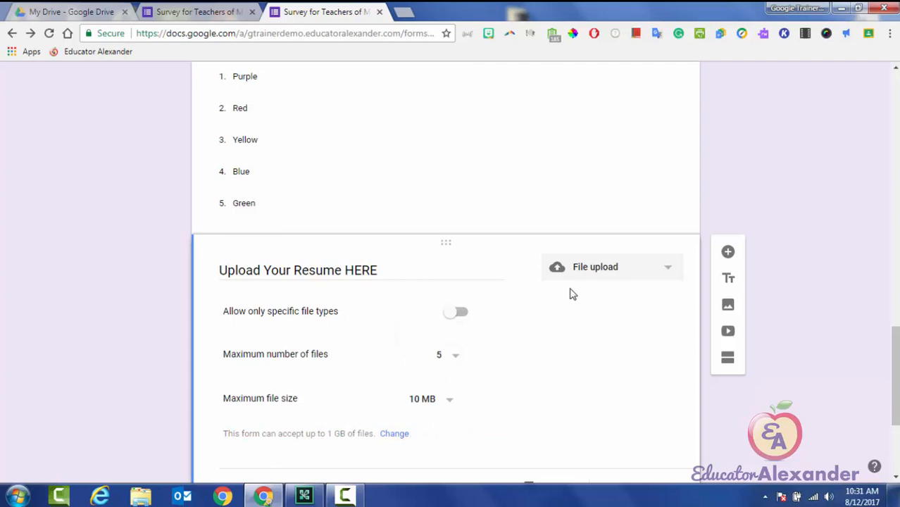
Preview the form again and examine the respondent's view through to the file upload and linear scale questions.
{"action": "scroll", "coordinate": [573, 294], "scroll_direction": "down", "scroll_amount": 3}
{"action": "scroll", "coordinate": [573, 294], "scroll_direction": "up", "scroll_amount": 15}
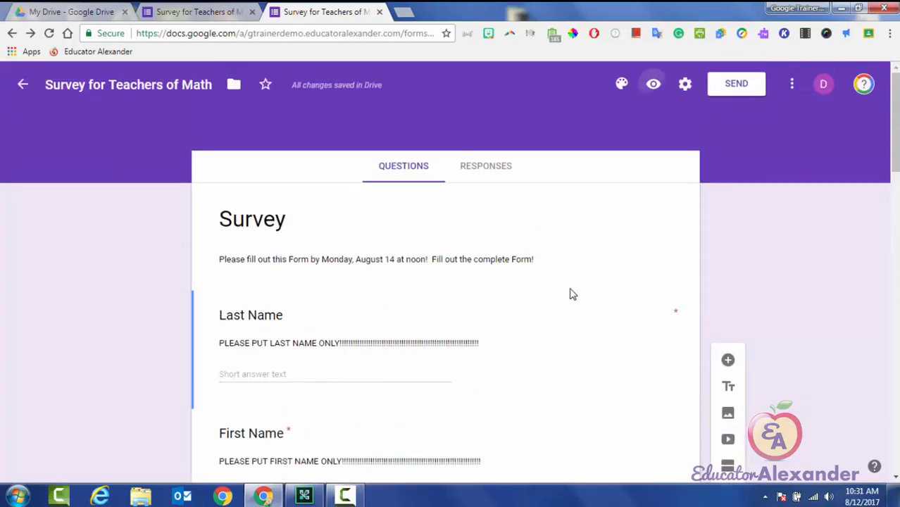
{"action": "key", "text": "ctrl+shift+p"}
{"action": "scroll", "coordinate": [572, 295], "scroll_direction": "down", "scroll_amount": 5}
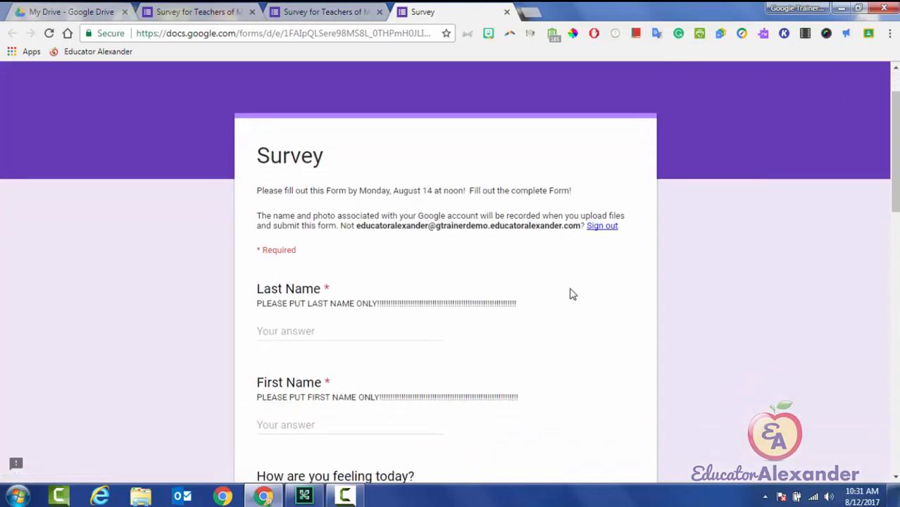
{"action": "scroll", "coordinate": [573, 294], "scroll_direction": "down", "scroll_amount": 7}
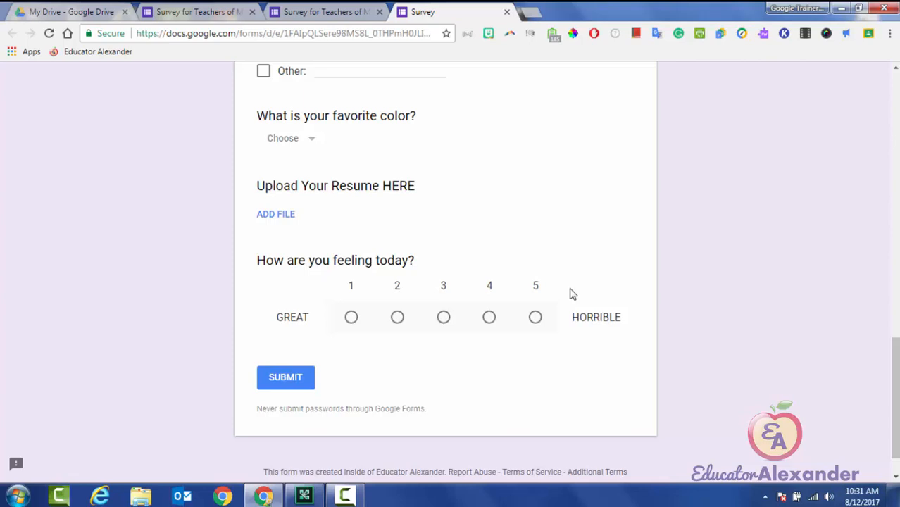
Examine the resume question's computer upload and My Drive file sources, cancel without adding a file, and view the linear scale.
{"action": "key", "text": "Return"}
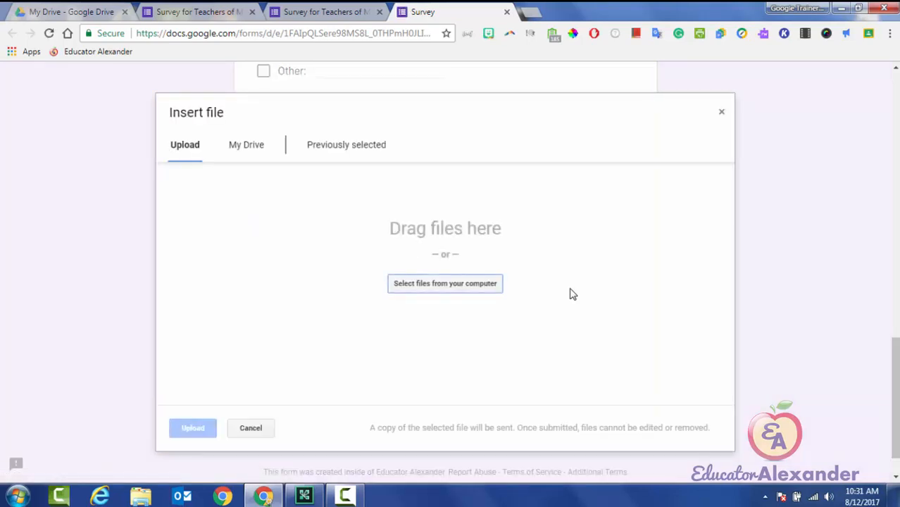
{"action": "key", "text": "Return"}
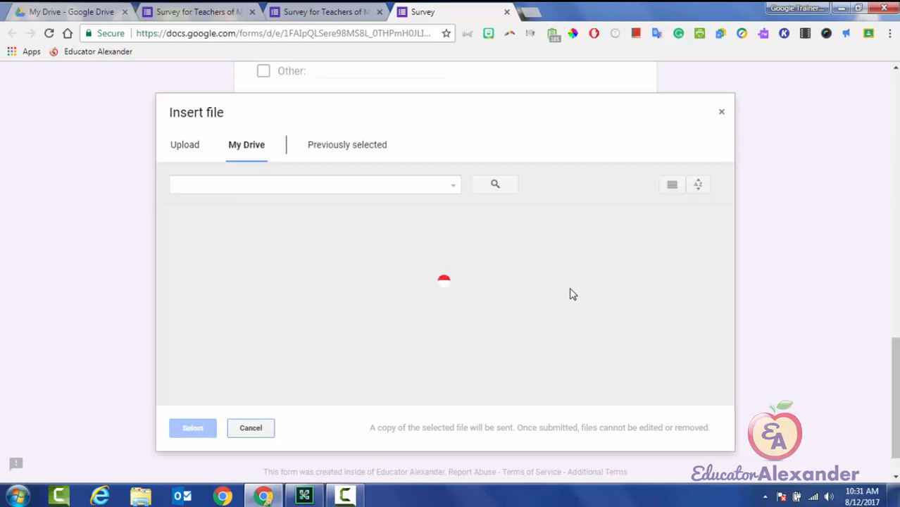
{"action": "key", "text": "Escape"}
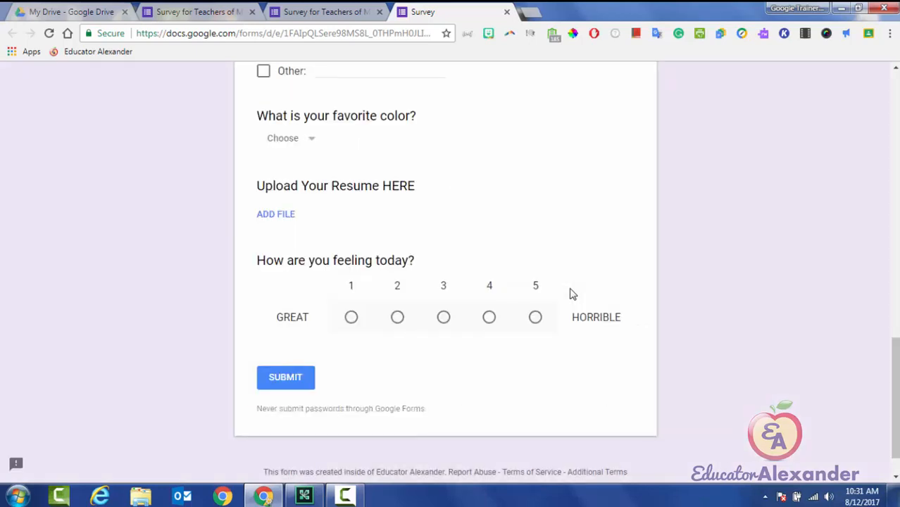
{"action": "scroll", "coordinate": [572, 294], "scroll_direction": "down", "scroll_amount": 1}
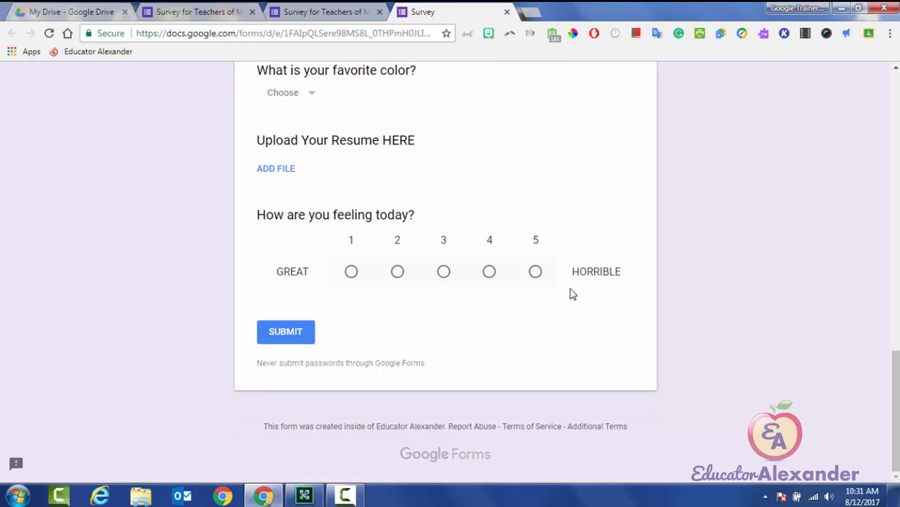
Try different ratings on the "How are you feeling today?" scale, ending at 5, and close the preview without submitting.
{"action": "key", "text": "Right"}
{"action": "key", "text": "Right"}
{"action": "key", "text": "Left"}
{"action": "key", "text": "Right"}
{"action": "key", "text": "Right"}
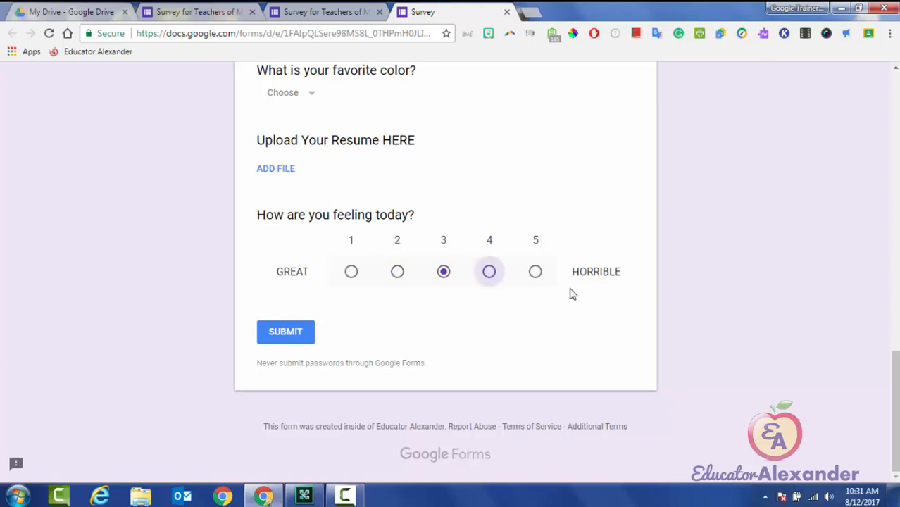
{"action": "key", "text": "Left"}
{"action": "key", "text": "Right"}
{"action": "key", "text": "Right"}
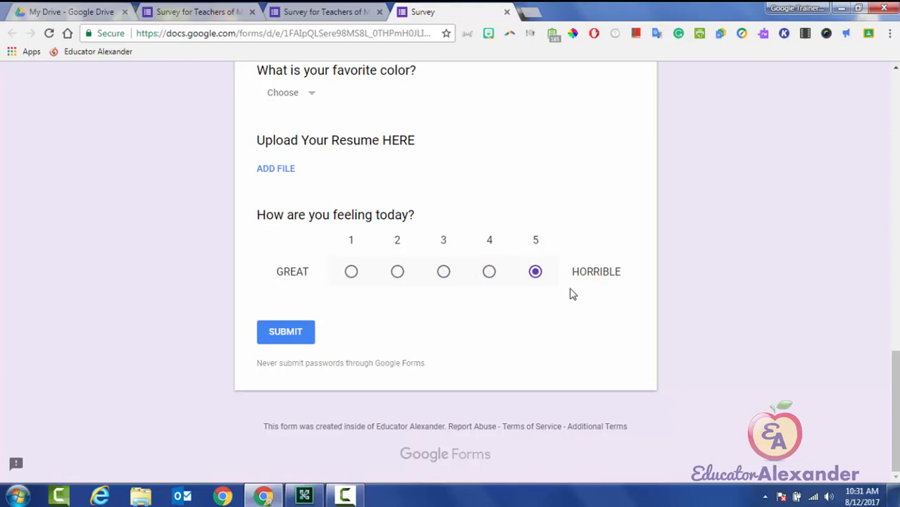
{"action": "key", "text": "Right"}
{"action": "key", "text": "Left"}
{"action": "key", "text": "ctrl+w"}
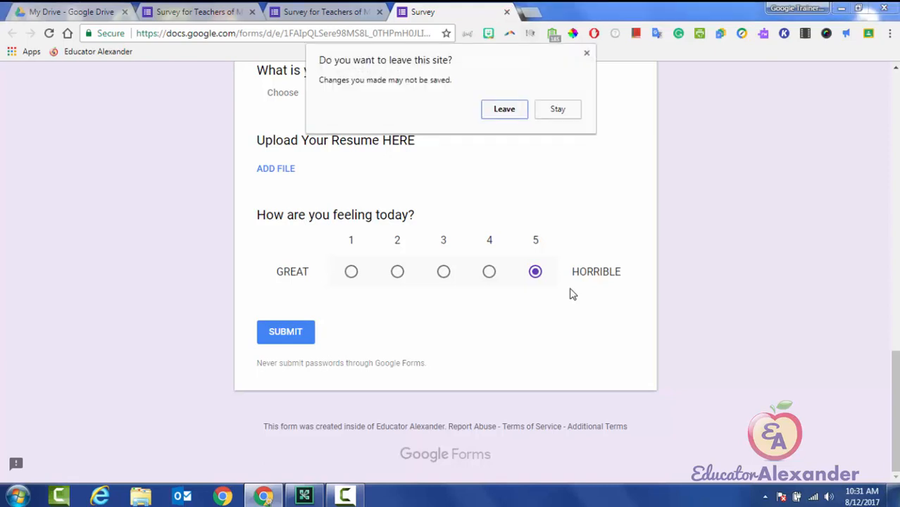
{"action": "key", "text": "Return"}
Add the description "1=Great, 2=Kinda Great, 3=Meh," to the linear scale question "How are you feeling today?".
{"action": "scroll", "coordinate": [573, 295], "scroll_direction": "down", "scroll_amount": 18}
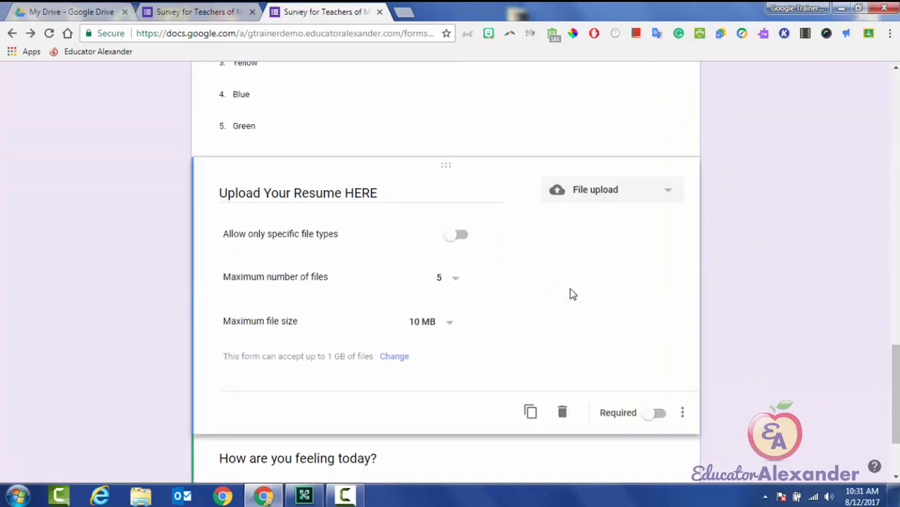
{"action": "left_click", "coordinate": [573, 295]}
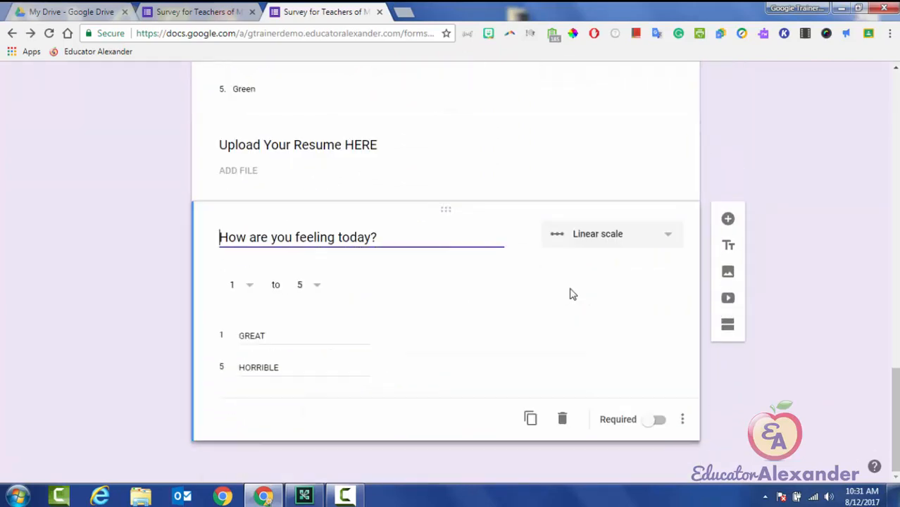
{"action": "left_click", "coordinate": [683, 420]}
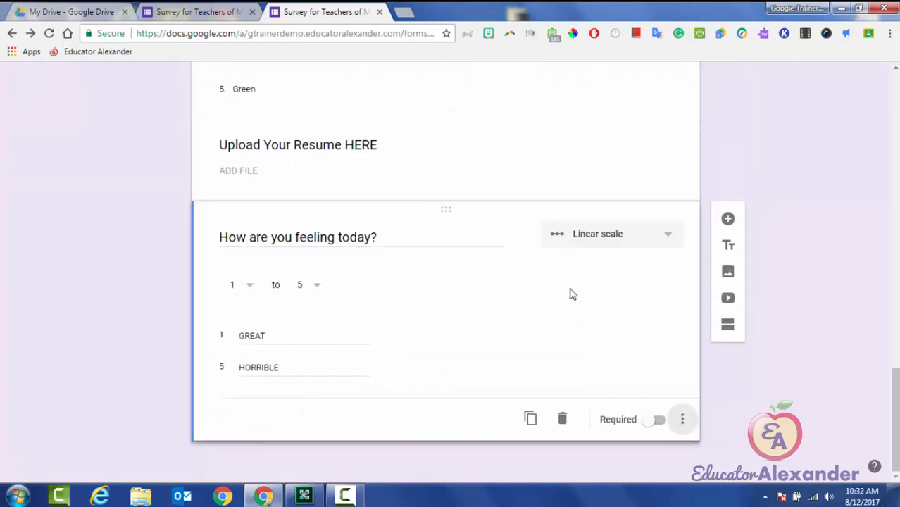
{"action": "left_click", "coordinate": [731, 449]}
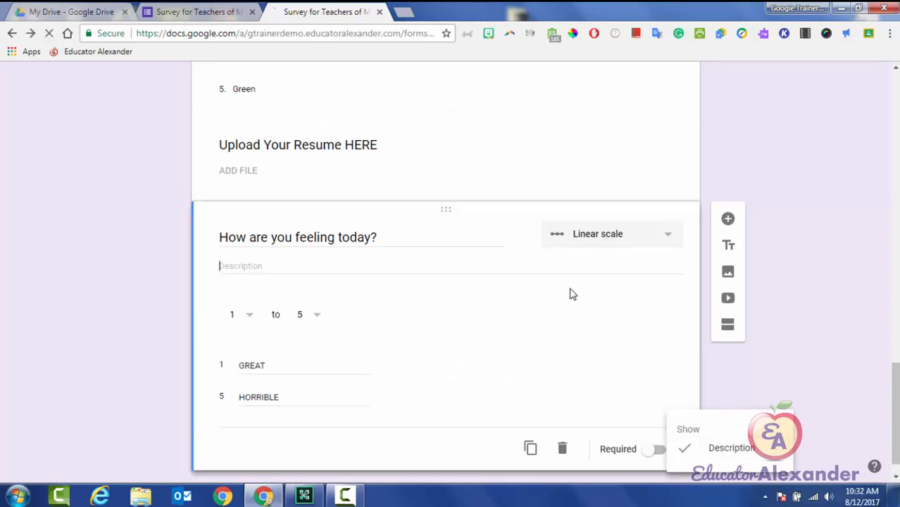
{"action": "type", "text": "1"}
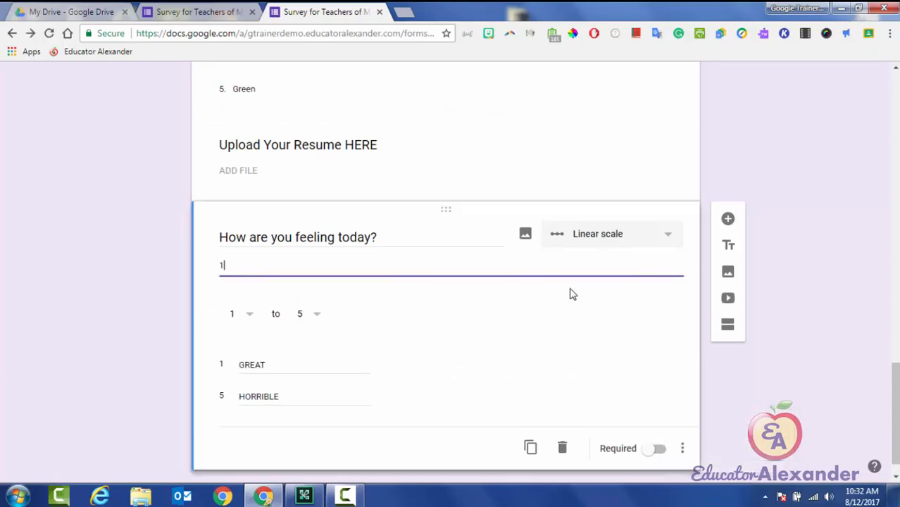
{"action": "type", "text": "=Great, 2=Kinda Great,"}
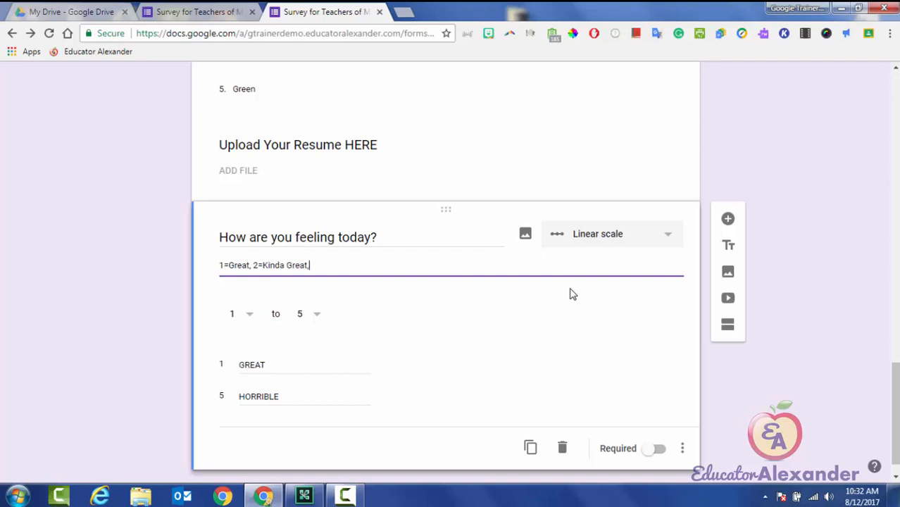
{"action": "type", "text": " 3=Meh,"}
Preview the form, try ratings up to 4 on the described feeling scale, and leave the preview without submitting.
{"action": "scroll", "coordinate": [572, 295], "scroll_direction": "up", "scroll_amount": 15}
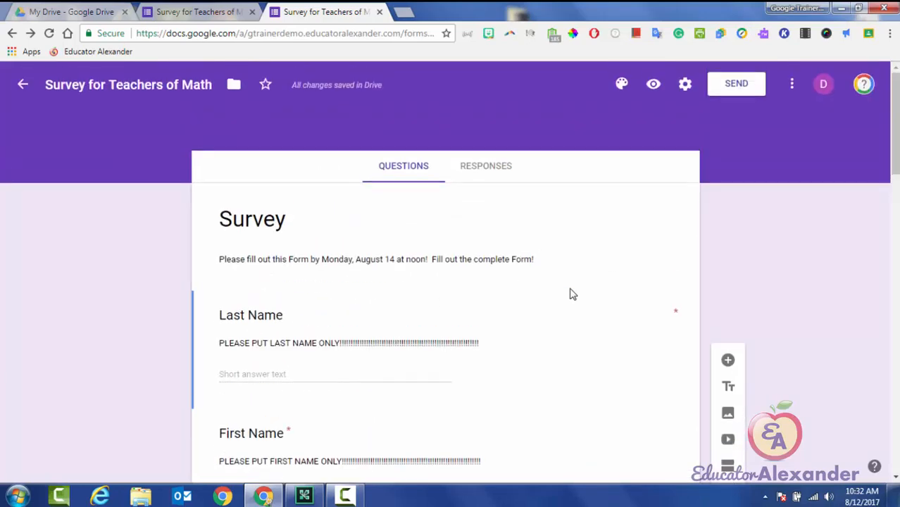
{"action": "left_click", "coordinate": [654, 83]}
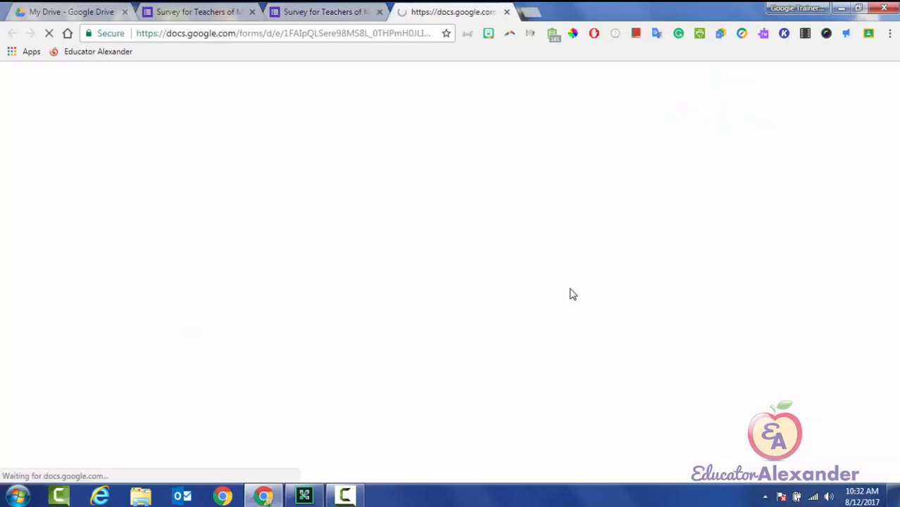
{"action": "scroll", "coordinate": [573, 295], "scroll_direction": "down", "scroll_amount": 15}
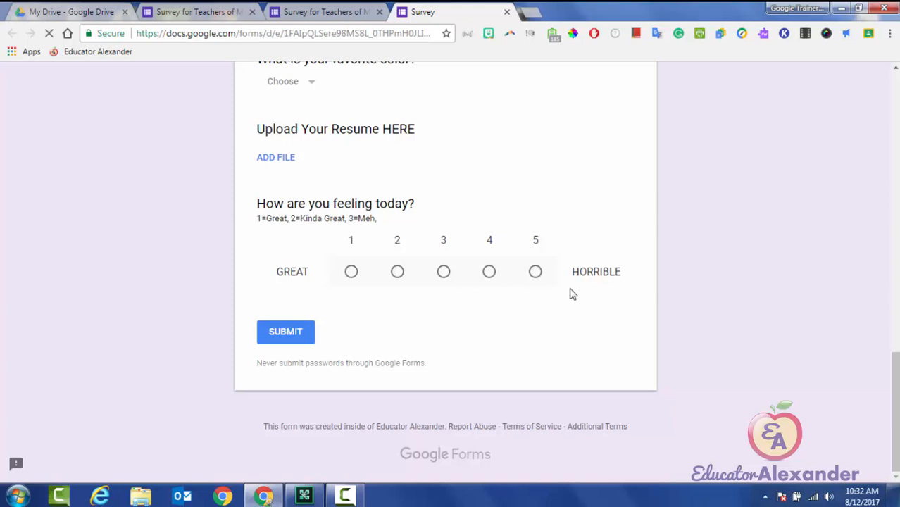
{"action": "key", "text": "Right"}
{"action": "key", "text": "Right"}
{"action": "key", "text": "Right"}
{"action": "key", "text": "Right"}
{"action": "key", "text": "ctrl+w"}
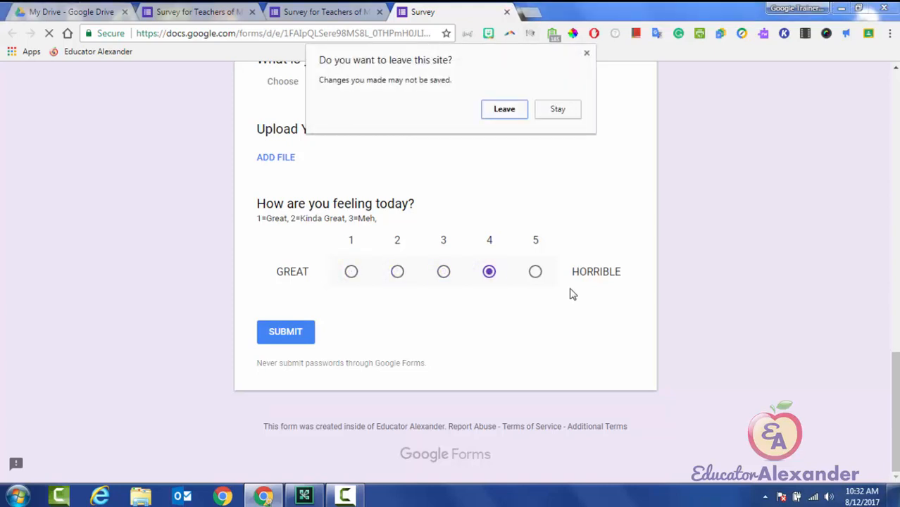
{"action": "key", "text": "Return"}
Add a new question below the linear scale question and make it a multiple choice grid.
{"action": "scroll", "coordinate": [572, 294], "scroll_direction": "down", "scroll_amount": 15}
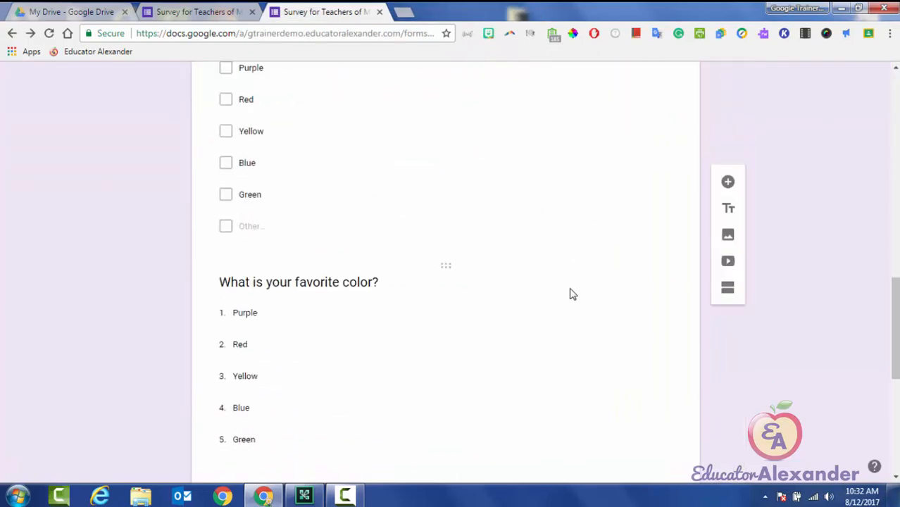
{"action": "left_click", "coordinate": [572, 294]}
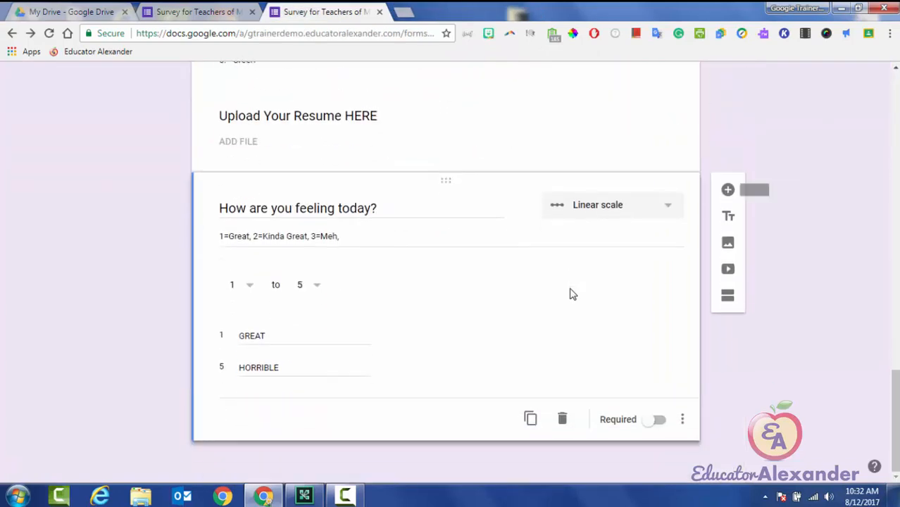
{"action": "left_click", "coordinate": [729, 190]}
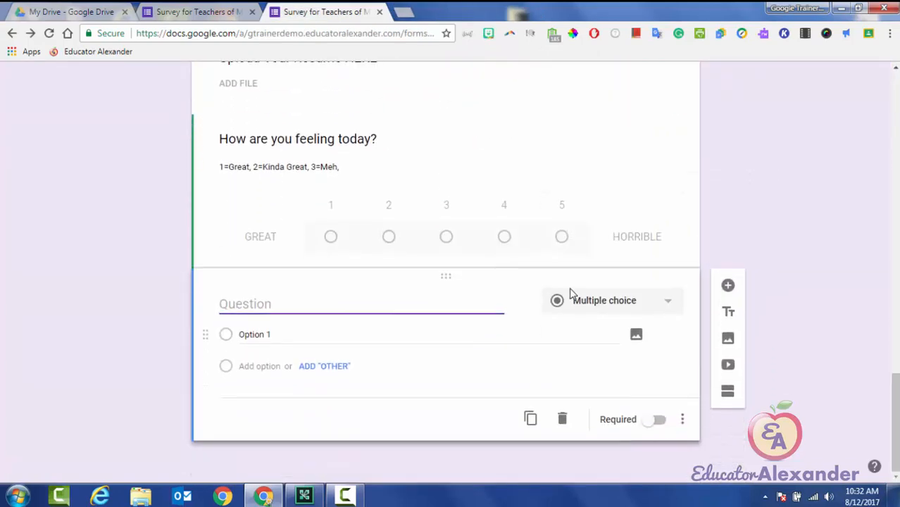
{"action": "left_click", "coordinate": [572, 294]}
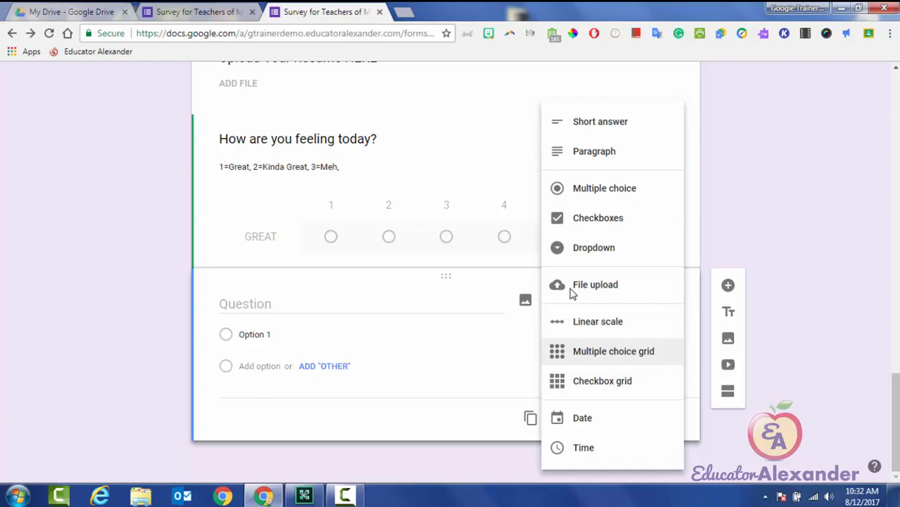
{"action": "key", "text": "Return"}
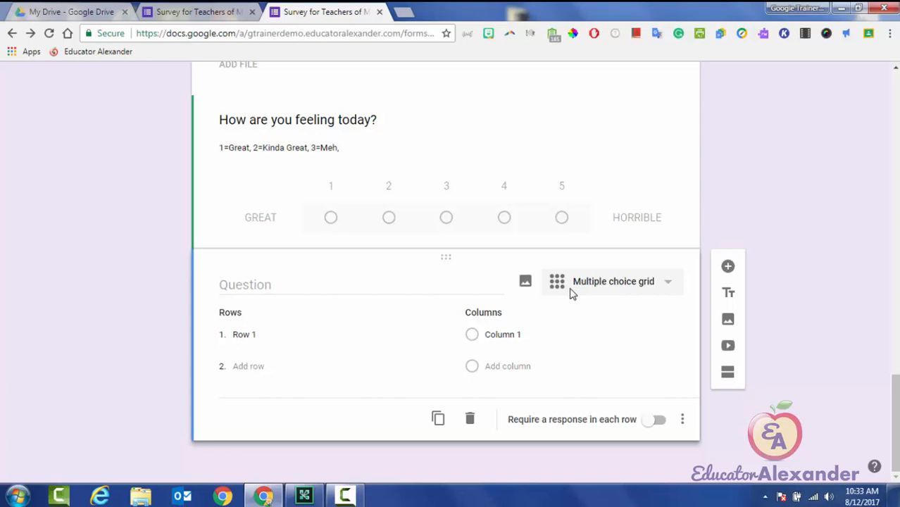
Title the multiple choice grid question "What is your favorite dessert flavor?".
{"action": "type", "text": "W"}
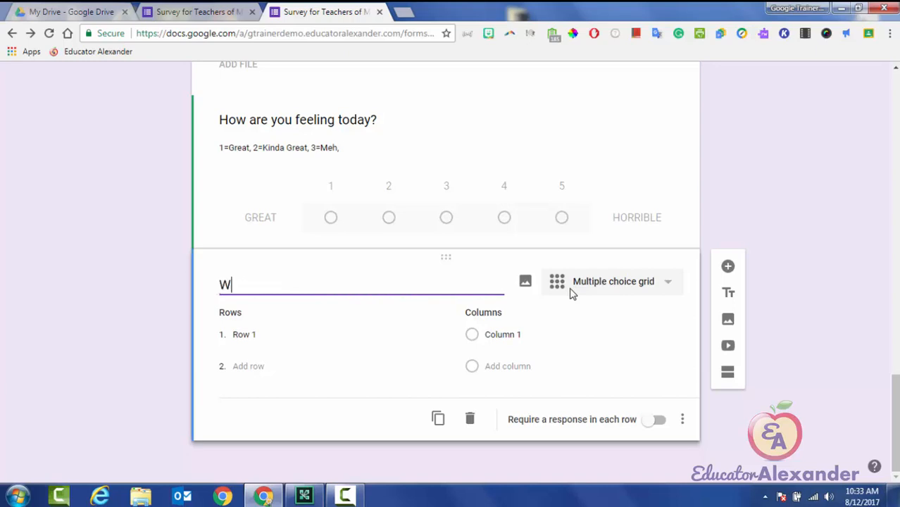
{"action": "type", "text": "hat is your g"}
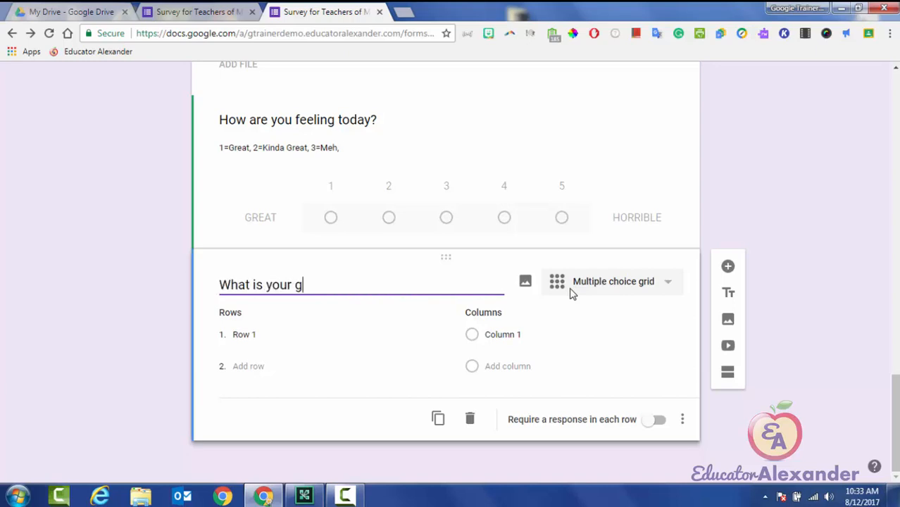
{"action": "key", "text": "BackSpace"}
{"action": "type", "text": "favorite desse"}
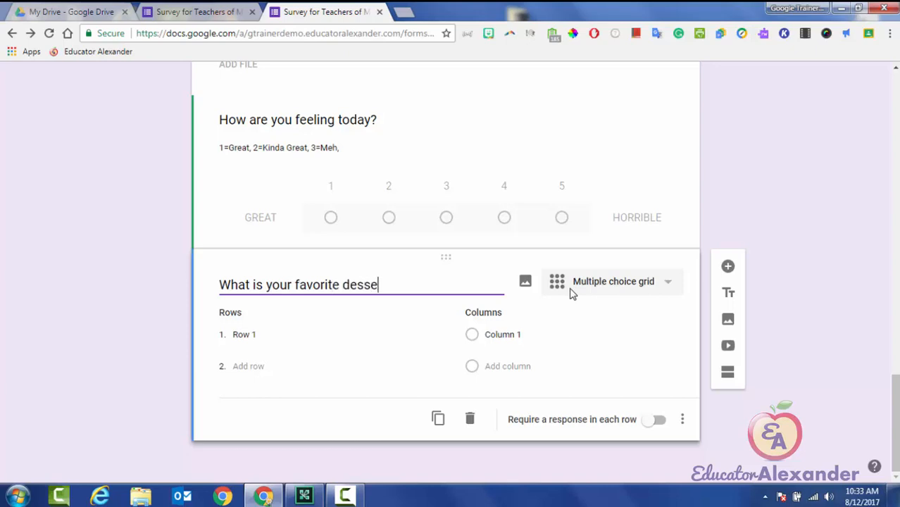
{"action": "type", "text": "rt flavor?"}
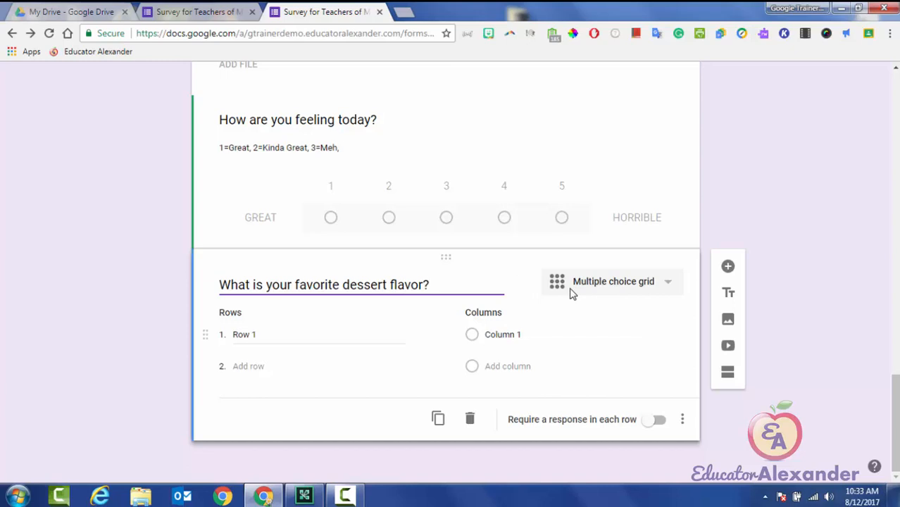
Name the dessert flavor grid's three rows Cake, Candy and Ice Cream.
{"action": "key", "text": "Tab"}
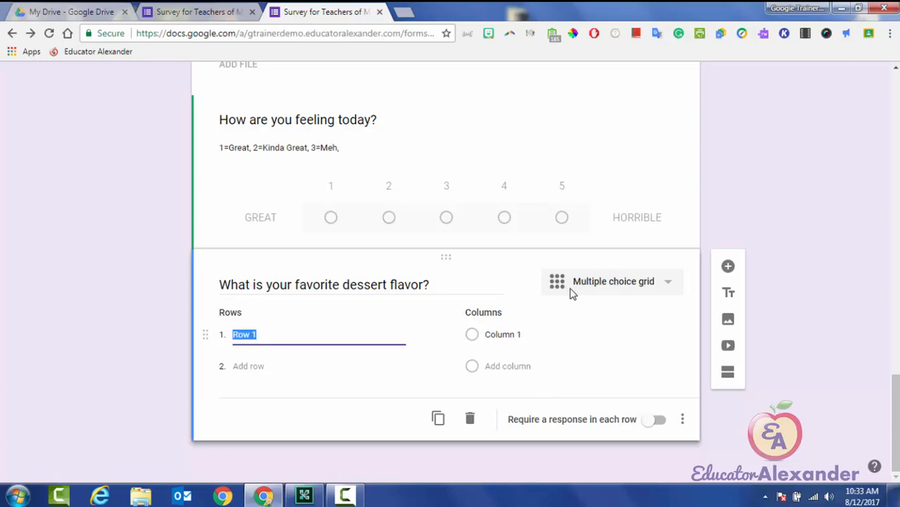
{"action": "type", "text": "Cake"}
{"action": "key", "text": "Tab"}
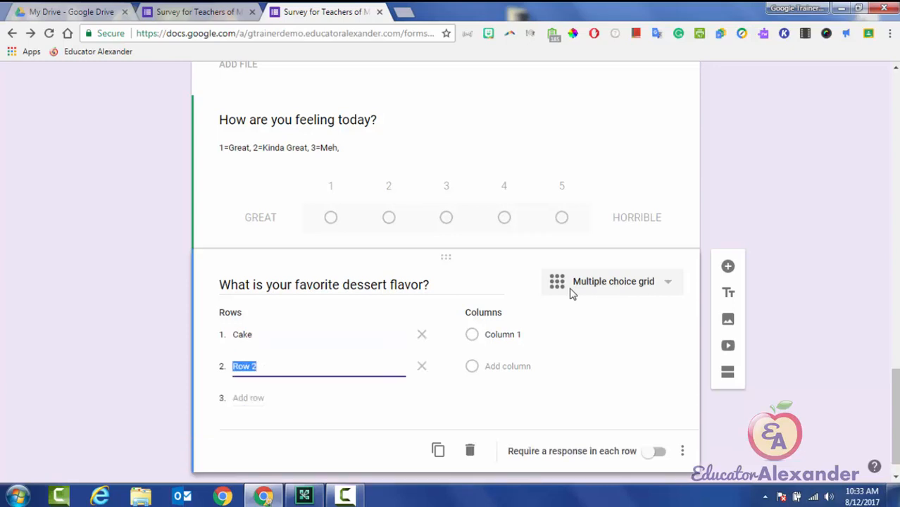
{"action": "type", "text": "Candy"}
{"action": "key", "text": "Return"}
{"action": "type", "text": "Ice "}
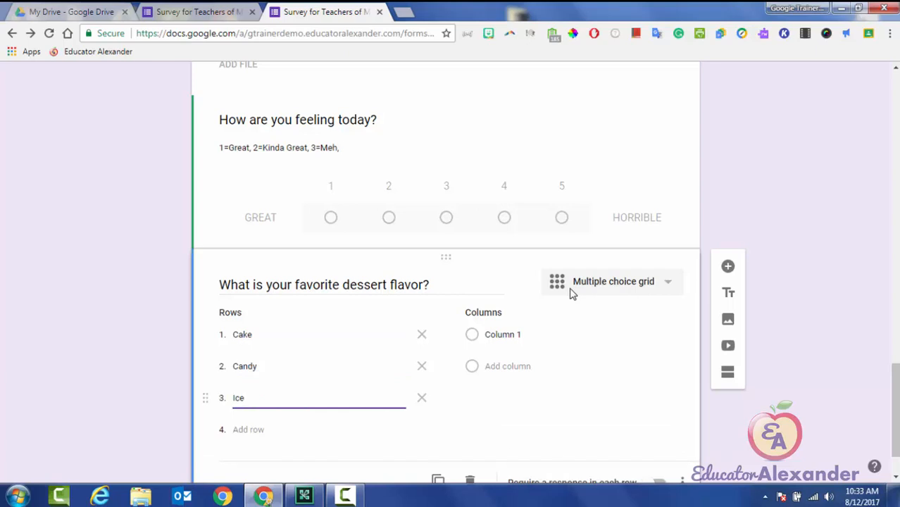
{"action": "type", "text": "C"}
{"action": "key", "text": "BackSpace"}
{"action": "type", "text": "Cream"}
Name the dessert flavor grid's three columns Choco, Van and Straw.
{"action": "key", "text": "Tab"}
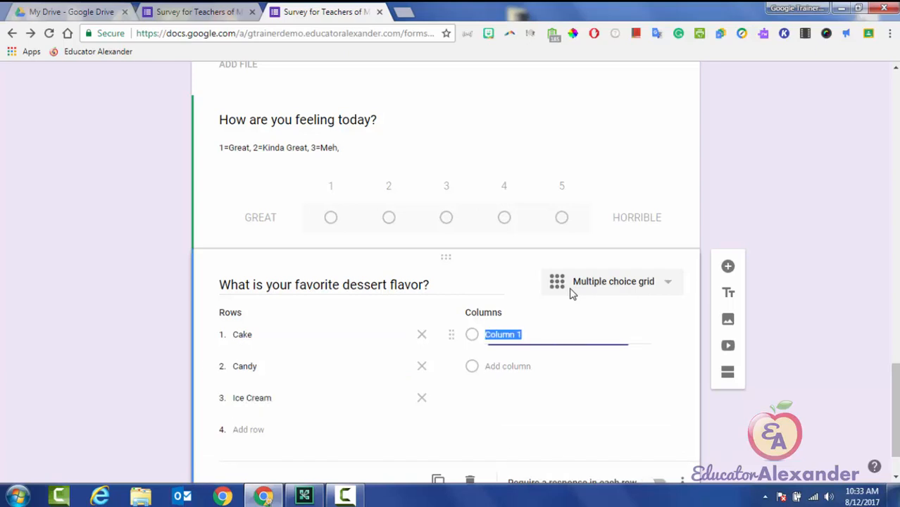
{"action": "type", "text": "Choco"}
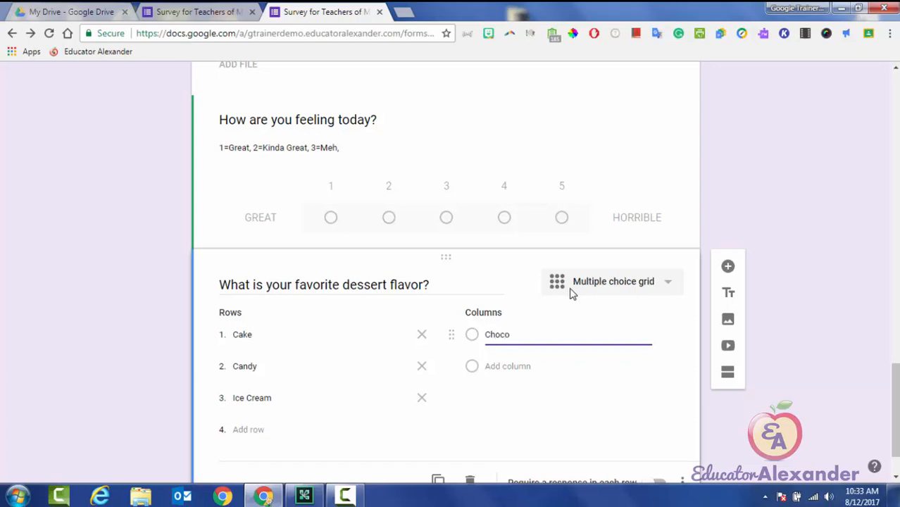
{"action": "key", "text": "Tab"}
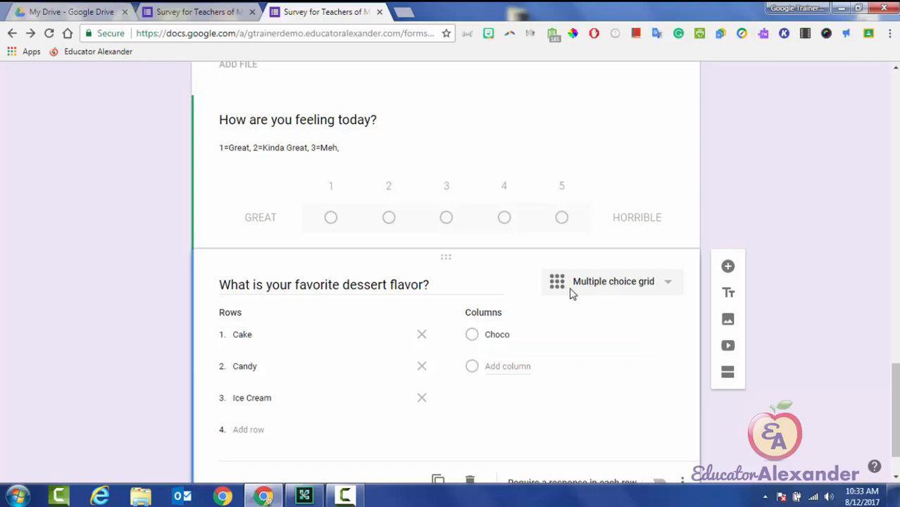
{"action": "type", "text": "Van"}
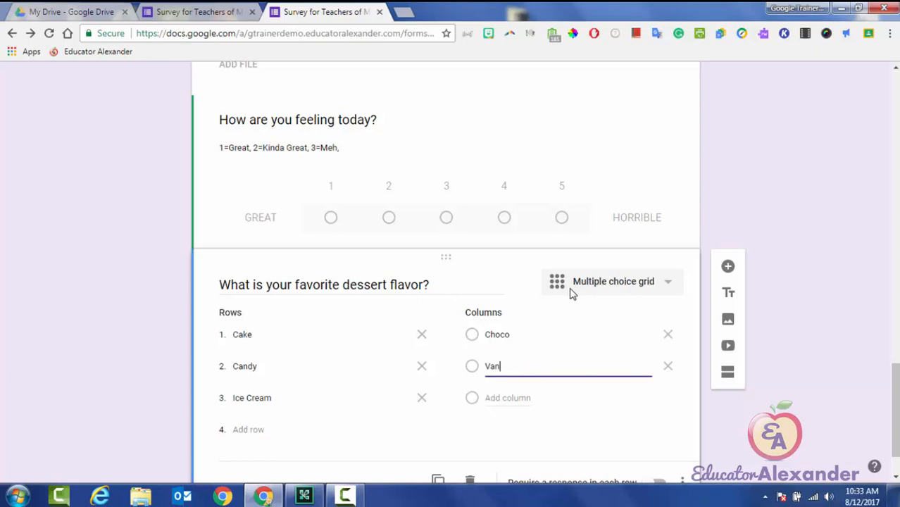
{"action": "key", "text": "Tab"}
{"action": "type", "text": "Str"}
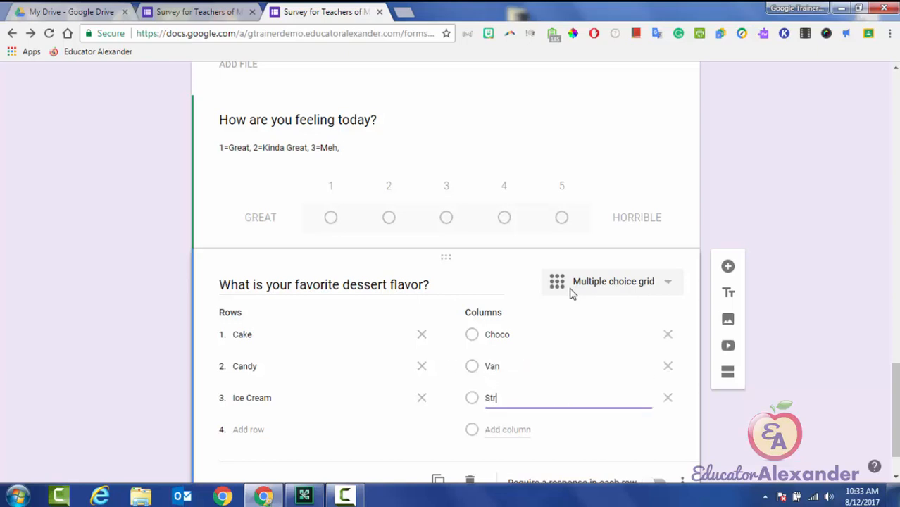
{"action": "type", "text": "aw"}
Preview the survey and bring the dessert flavor multiple choice grid into view.
{"action": "scroll", "coordinate": [572, 294], "scroll_direction": "up", "scroll_amount": 10}
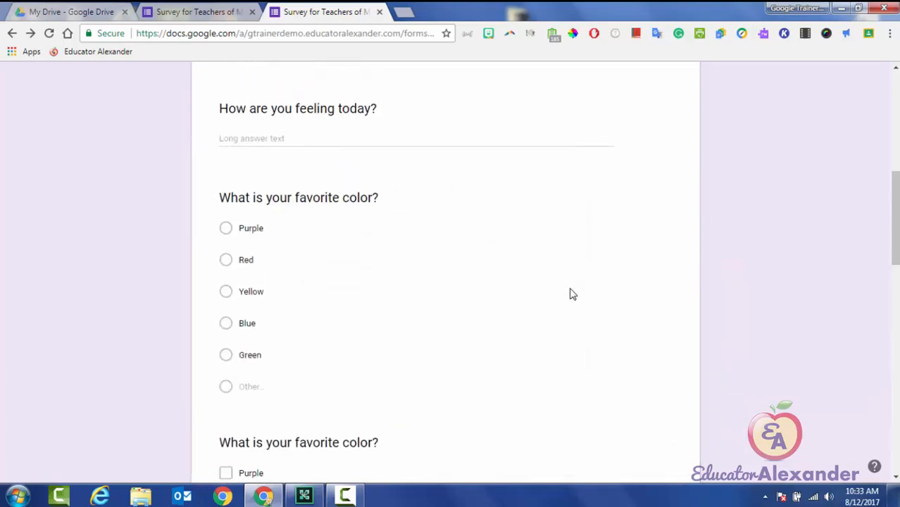
{"action": "scroll", "coordinate": [572, 294], "scroll_direction": "up", "scroll_amount": 8}
{"action": "left_click", "coordinate": [653, 84]}
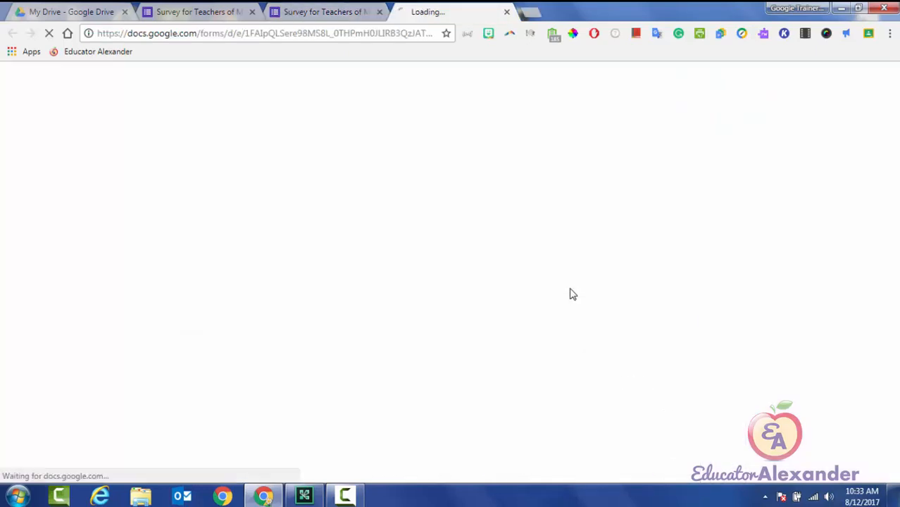
{"action": "scroll", "coordinate": [572, 294], "scroll_direction": "down", "scroll_amount": 5}
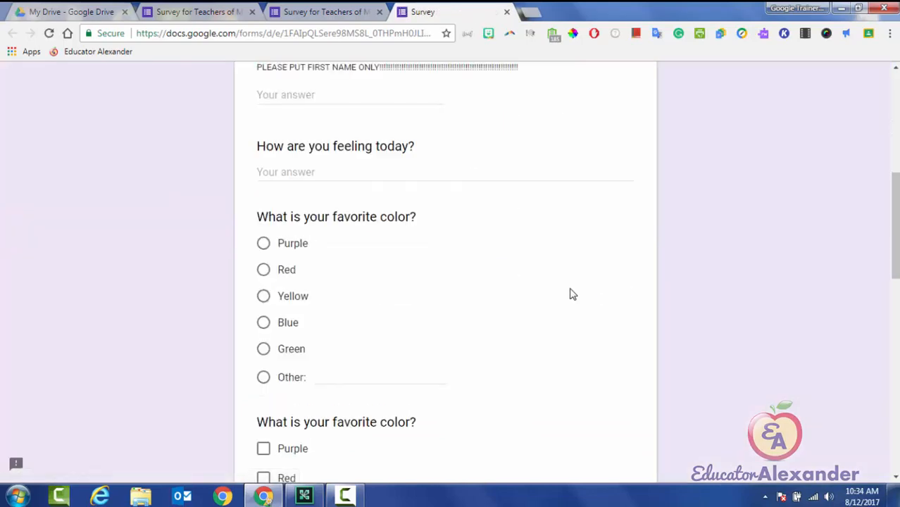
{"action": "scroll", "coordinate": [572, 294], "scroll_direction": "down", "scroll_amount": 10}
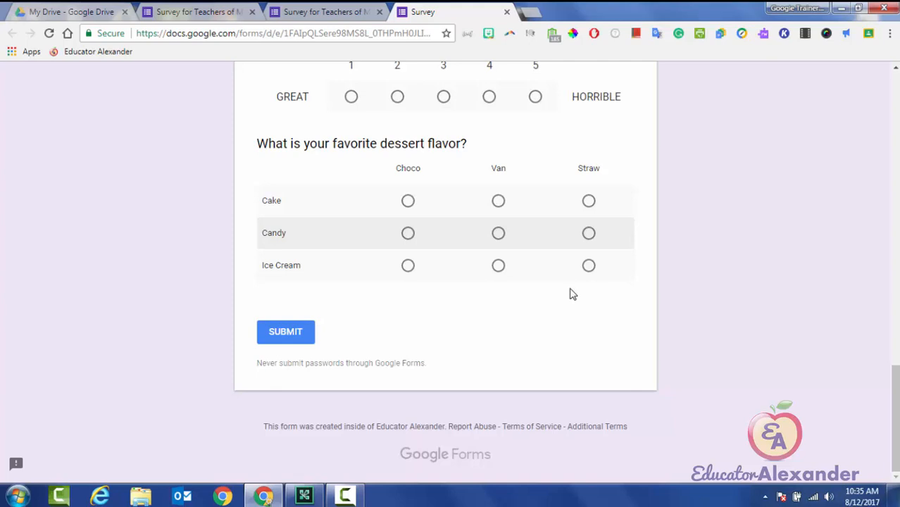
Test different column choices in the Cake row of the previewed dessert flavor grid, and close the preview.
{"action": "key", "text": "Right"}
{"action": "key", "text": "Left"}
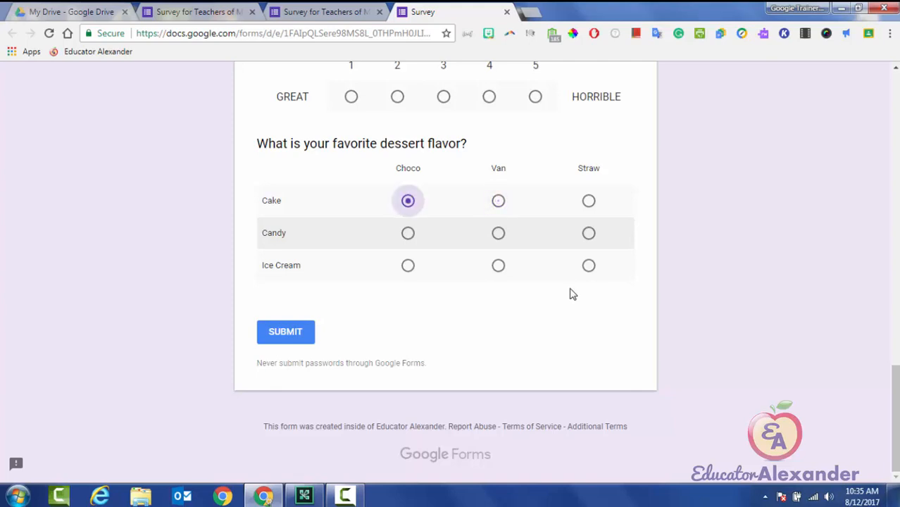
{"action": "key", "text": "Left"}
{"action": "key", "text": "Left"}
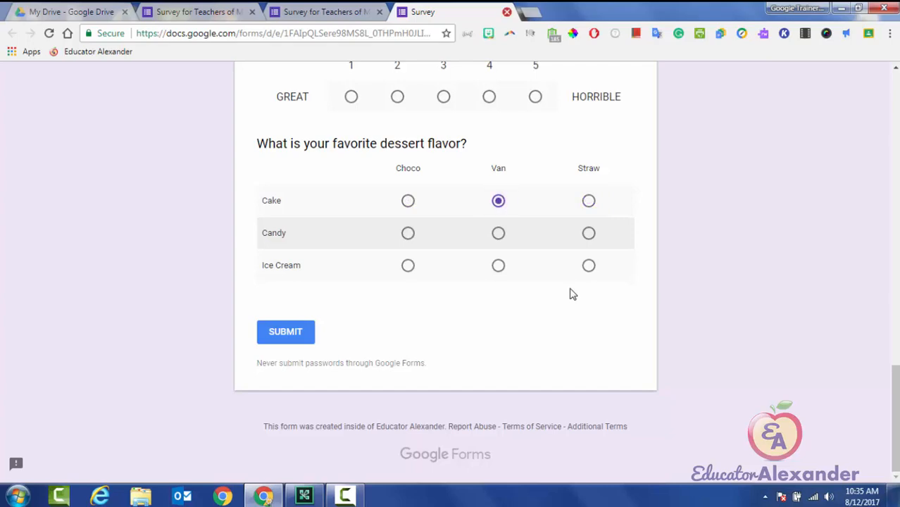
{"action": "key", "text": "ctrl+w"}
{"action": "key", "text": "Return"}
Duplicate the dessert flavor grid question and change the copy's type to Checkbox grid.
{"action": "scroll", "coordinate": [572, 295], "scroll_direction": "down", "scroll_amount": 15}
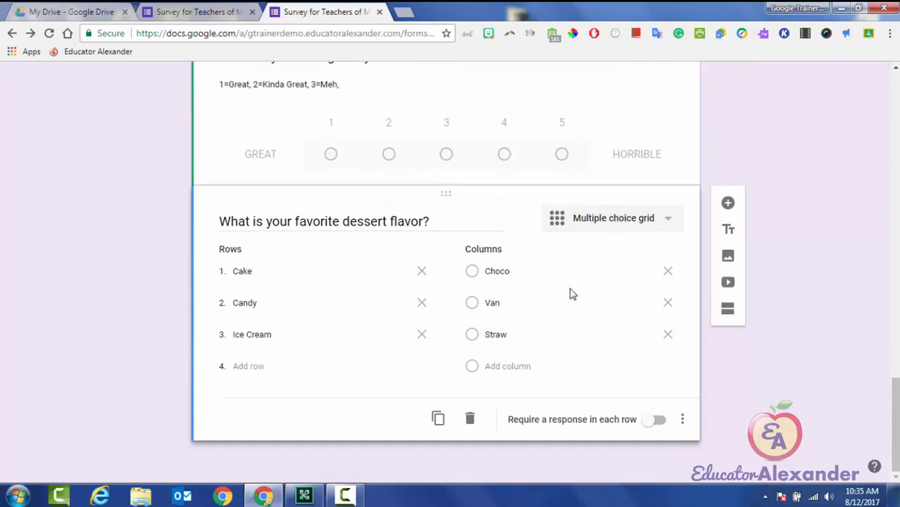
{"action": "left_click", "coordinate": [438, 419]}
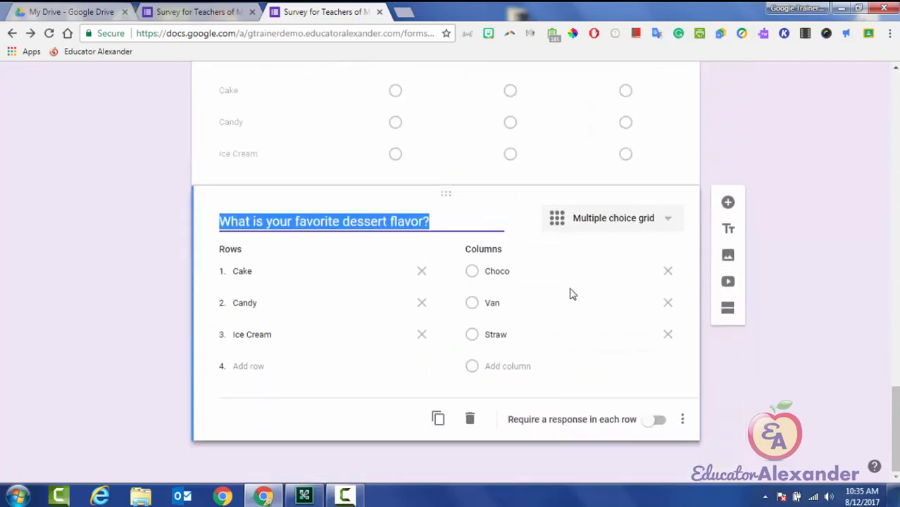
{"action": "left_click", "coordinate": [613, 219]}
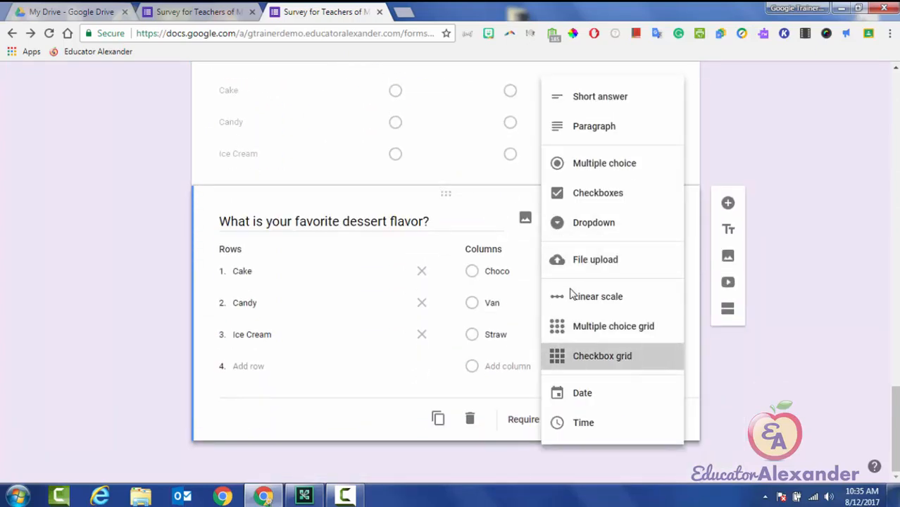
{"action": "left_click", "coordinate": [603, 355]}
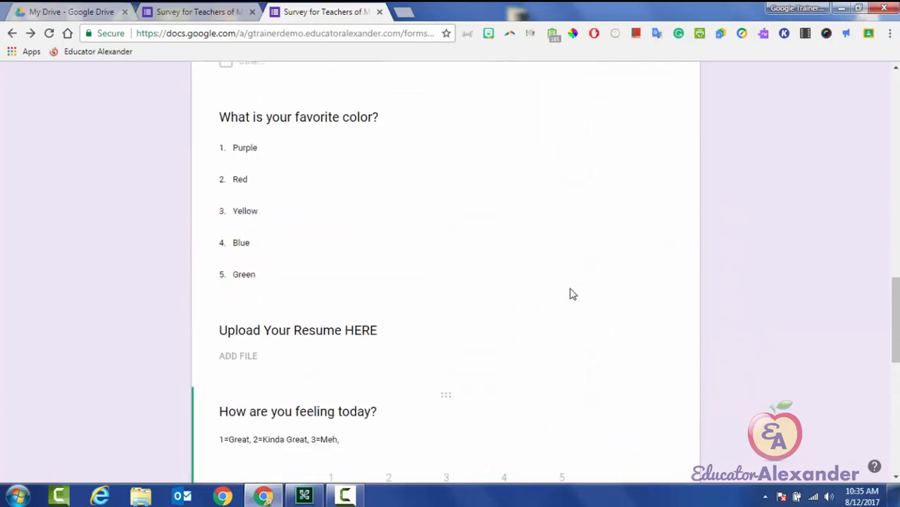
Preview the survey, test the checkbox grid by selecting Van and Straw for Cake, and leave the preview without submitting.
{"action": "scroll", "coordinate": [572, 295], "scroll_direction": "up", "scroll_amount": 15}
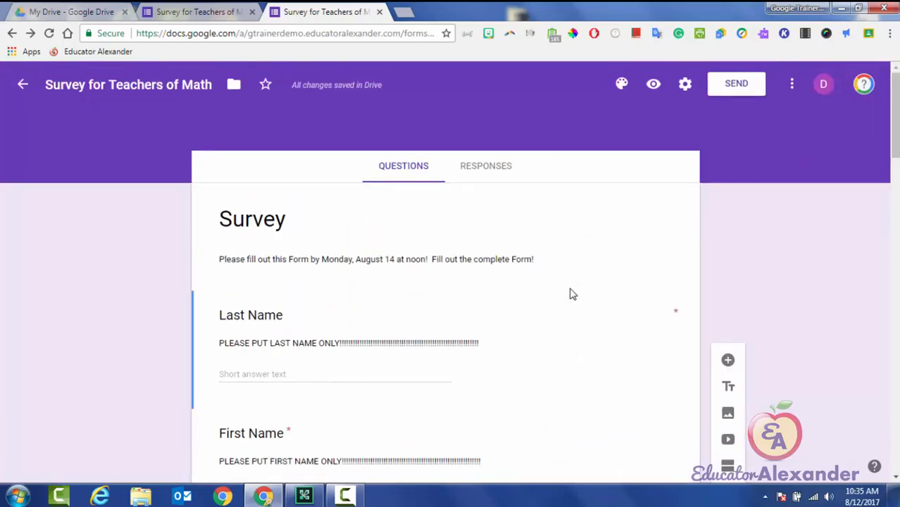
{"action": "key", "text": "ctrl+shift+p"}
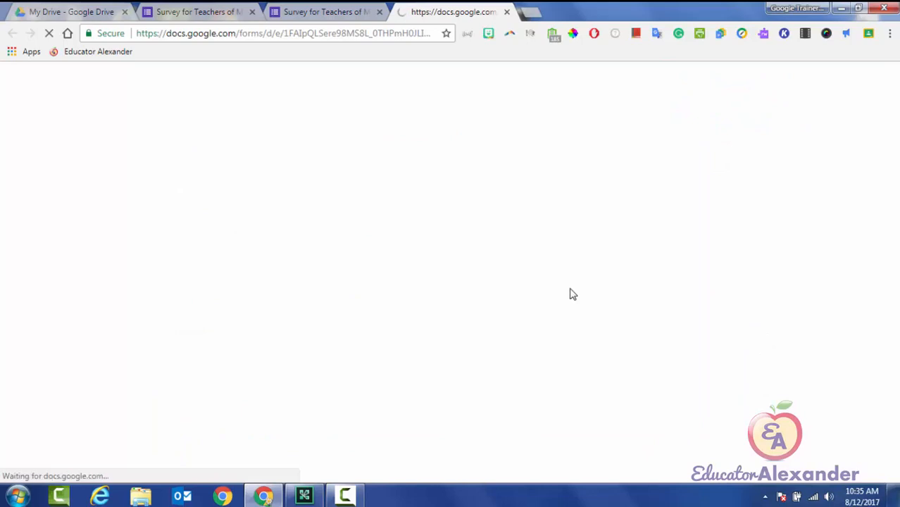
{"action": "scroll", "coordinate": [572, 294], "scroll_direction": "down", "scroll_amount": 20}
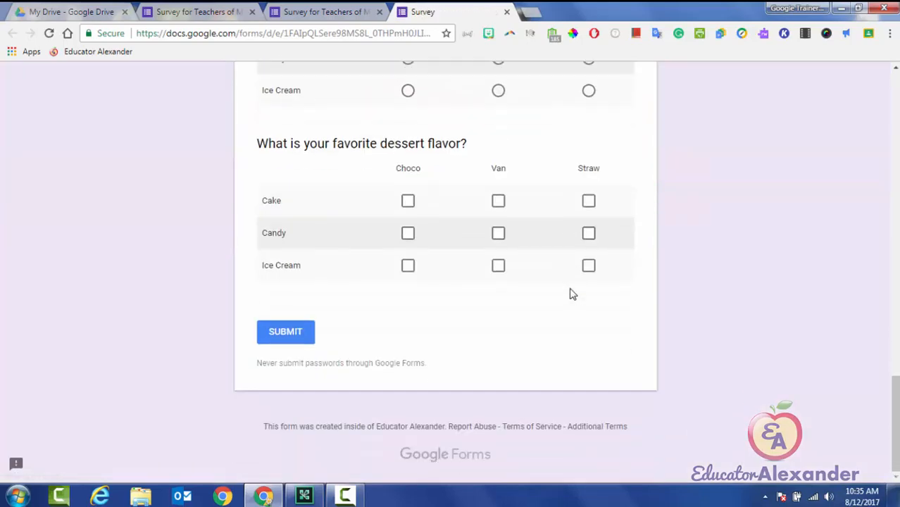
{"action": "left_click", "coordinate": [499, 201]}
{"action": "left_click", "coordinate": [589, 200]}
{"action": "left_click", "coordinate": [506, 12]}
{"action": "left_click", "coordinate": [503, 109]}
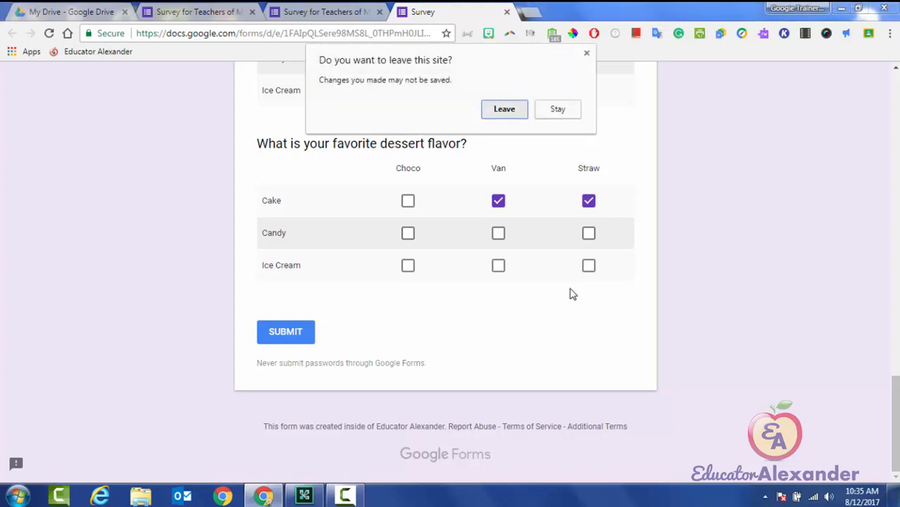
Add a new question below the dessert flavor checkbox grid.
{"action": "scroll", "coordinate": [573, 294], "scroll_direction": "down", "scroll_amount": 20}
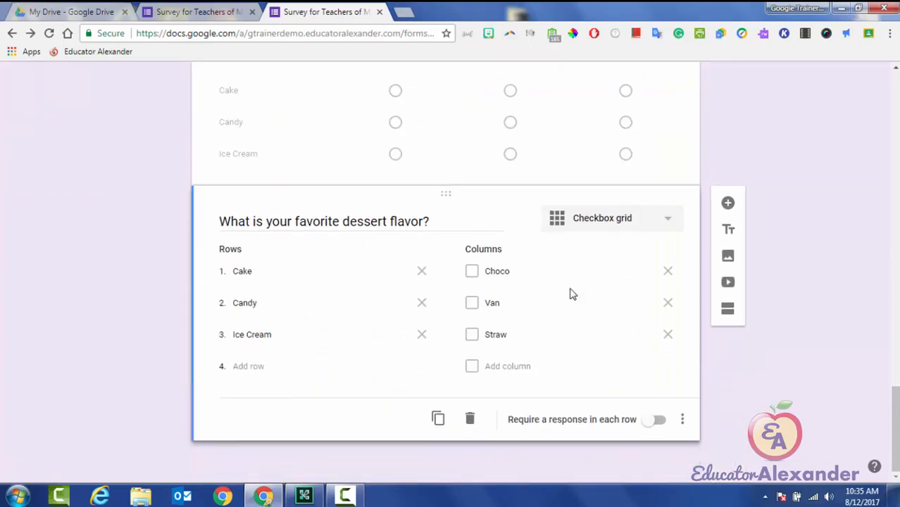
{"action": "scroll", "coordinate": [573, 294], "scroll_direction": "up", "scroll_amount": 3}
{"action": "left_click", "coordinate": [573, 295]}
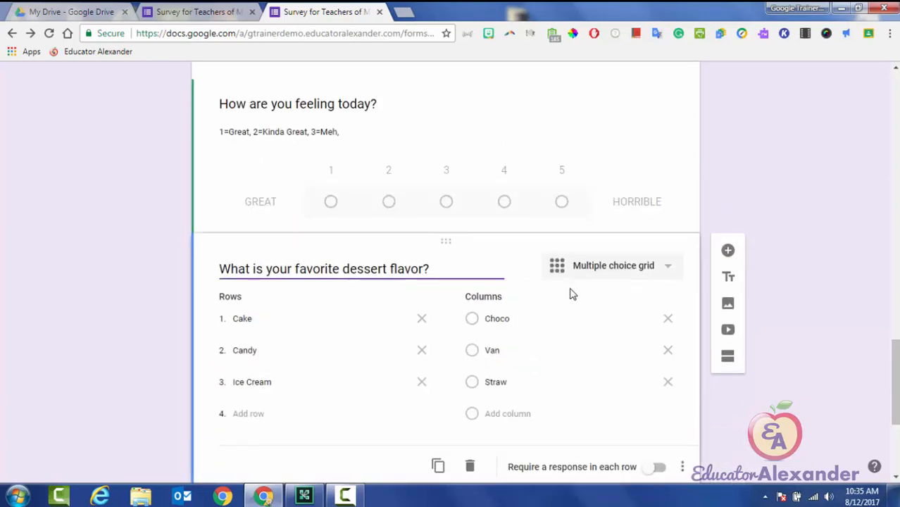
{"action": "scroll", "coordinate": [573, 294], "scroll_direction": "down", "scroll_amount": 2}
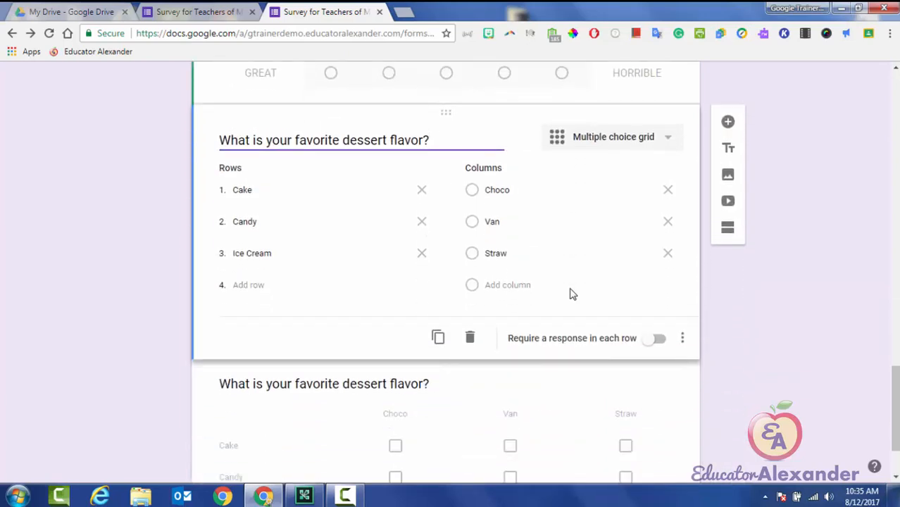
{"action": "scroll", "coordinate": [573, 294], "scroll_direction": "down", "scroll_amount": 2}
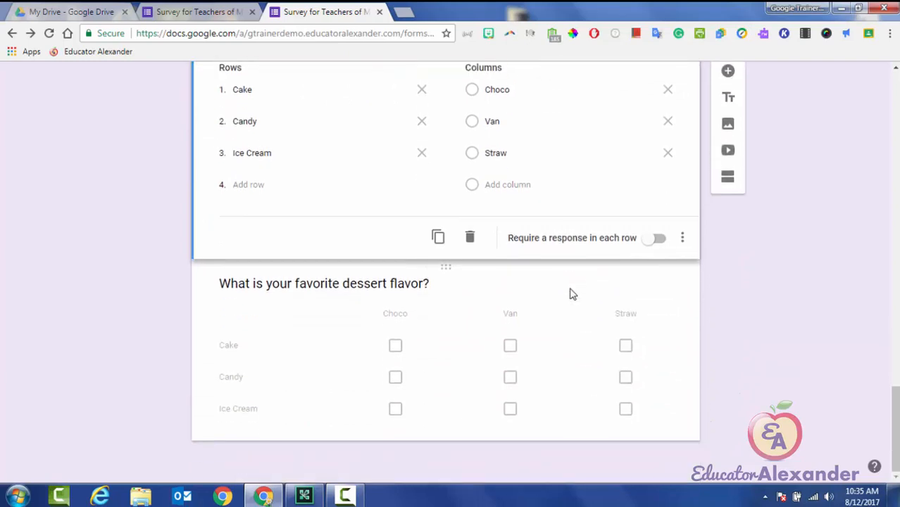
{"action": "left_click", "coordinate": [573, 295]}
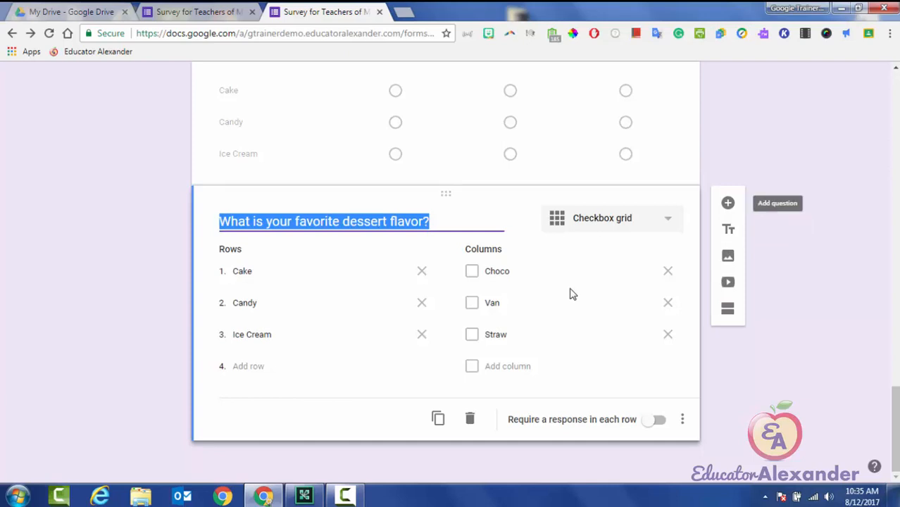
{"action": "key", "text": "ctrl+shift+Return"}
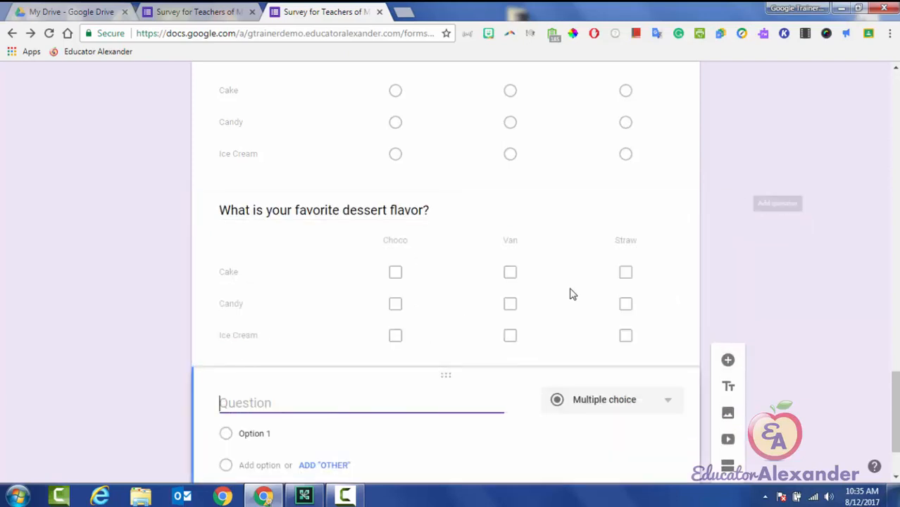
Change the new question's type to Date.
{"action": "left_click", "coordinate": [572, 294]}
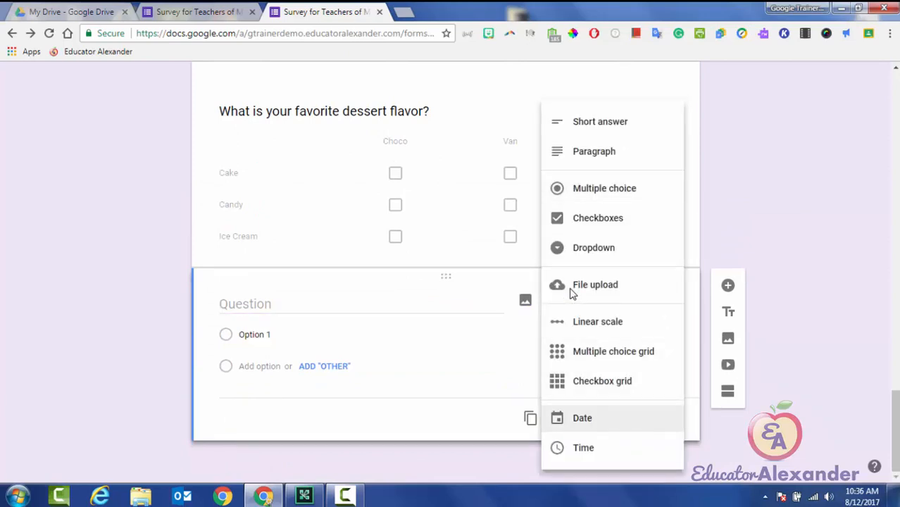
{"action": "key", "text": "Down"}
{"action": "key", "text": "Up"}
{"action": "key", "text": "Down"}
{"action": "key", "text": "Up"}
{"action": "key", "text": "Down"}
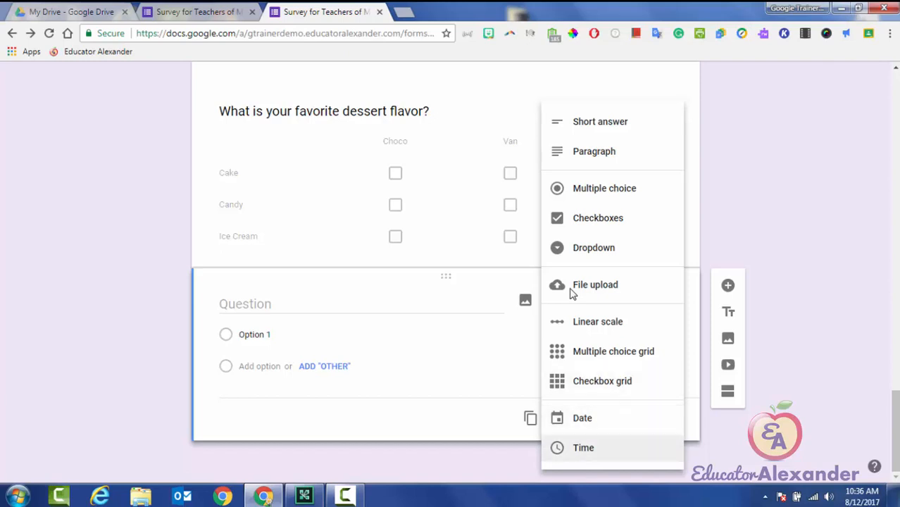
{"action": "key", "text": "Up"}
{"action": "key", "text": "Down"}
{"action": "key", "text": "Up"}
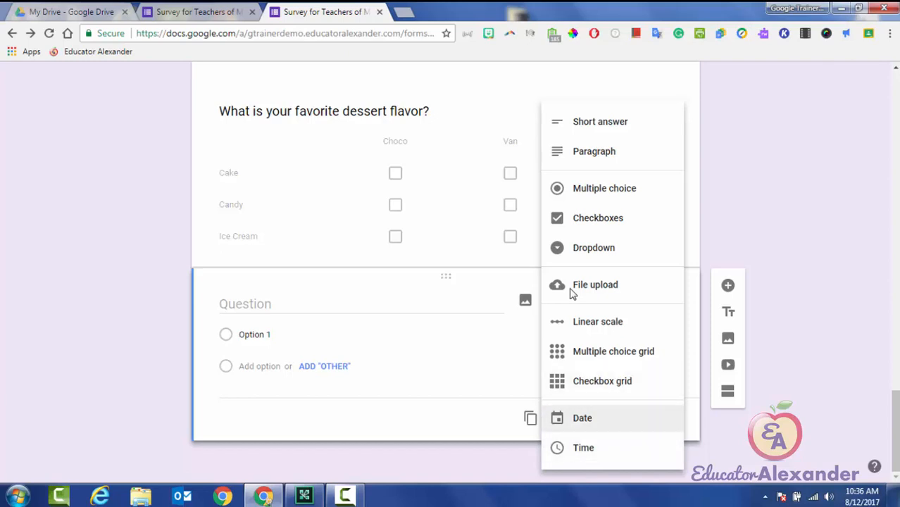
{"action": "key", "text": "Down"}
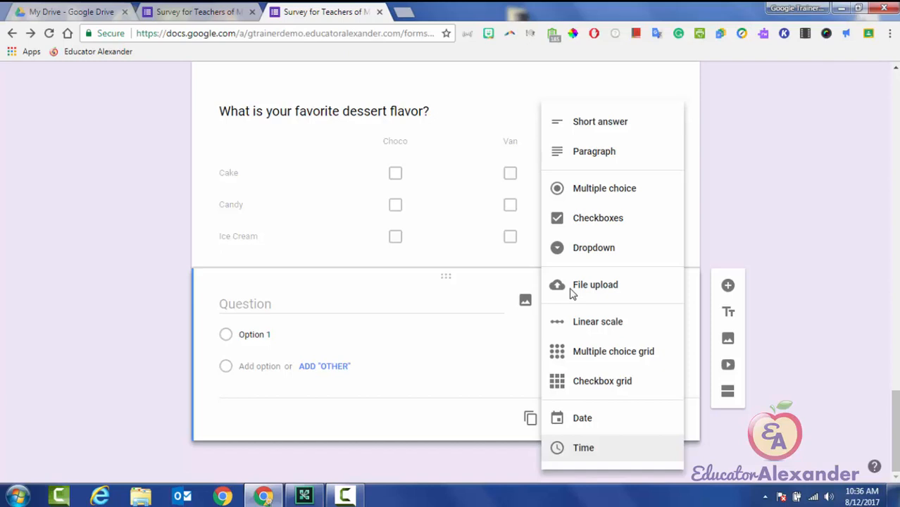
{"action": "key", "text": "Up"}
{"action": "key", "text": "Down"}
{"action": "key", "text": "Up"}
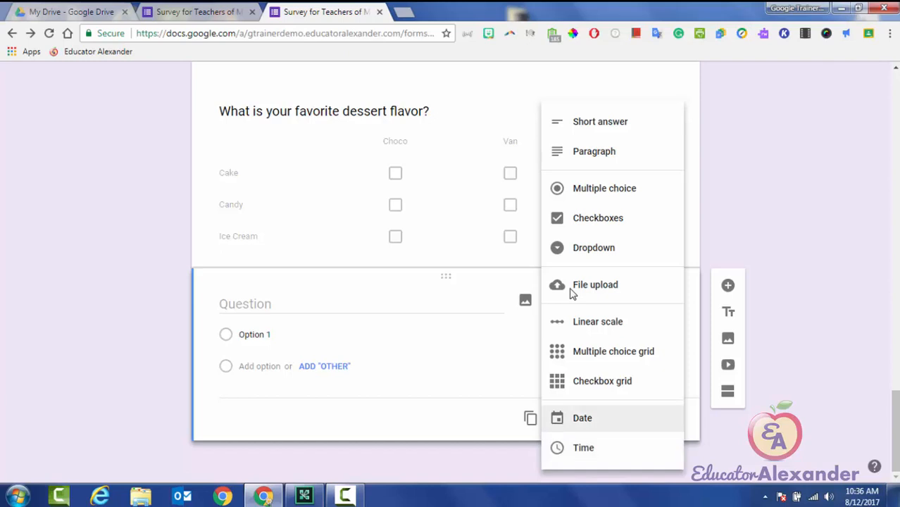
{"action": "key", "text": "Down"}
{"action": "key", "text": "Up"}
{"action": "key", "text": "Return"}
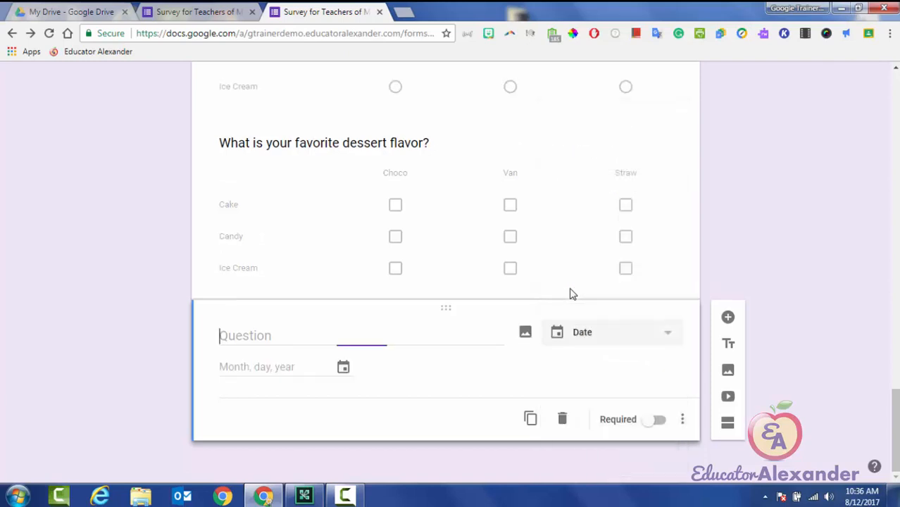
Title the date question "What date do you want to have the meeting?".
{"action": "type", "text": "What "}
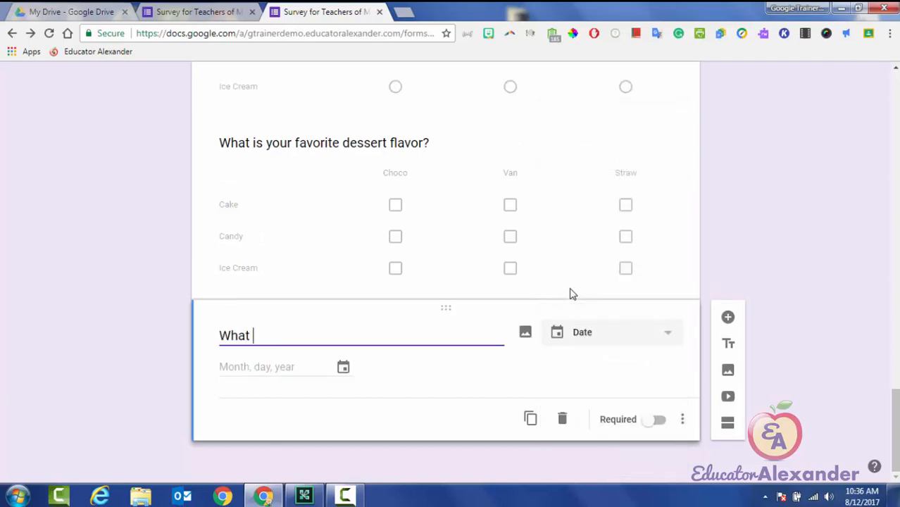
{"action": "type", "text": "date do y"}
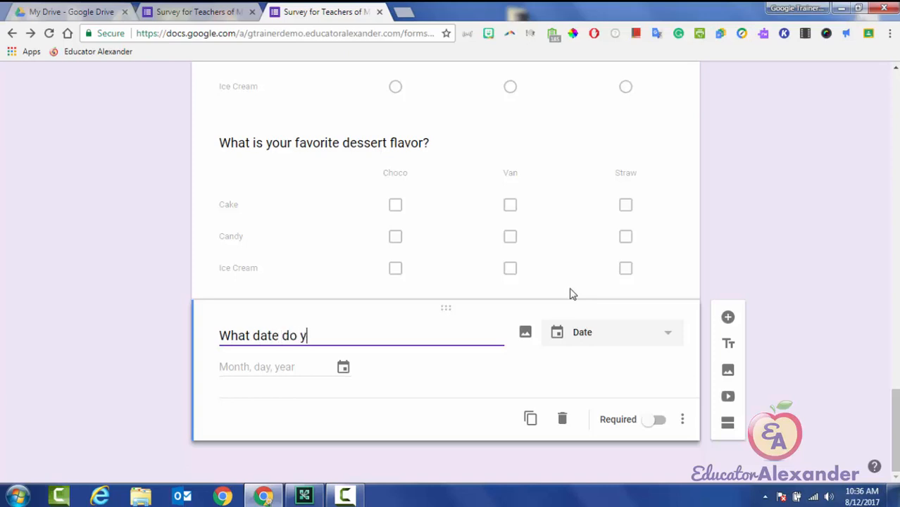
{"action": "type", "text": "ou want to ha"}
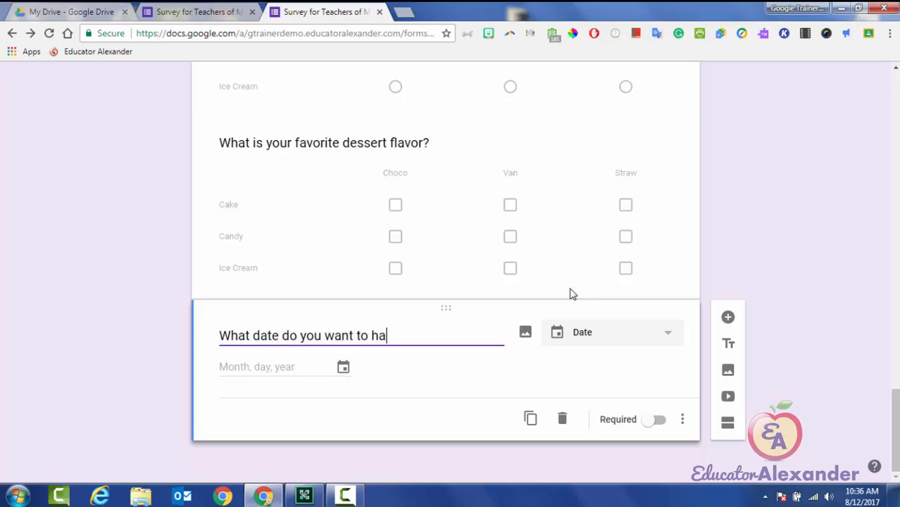
{"action": "type", "text": "ve the meeting"}
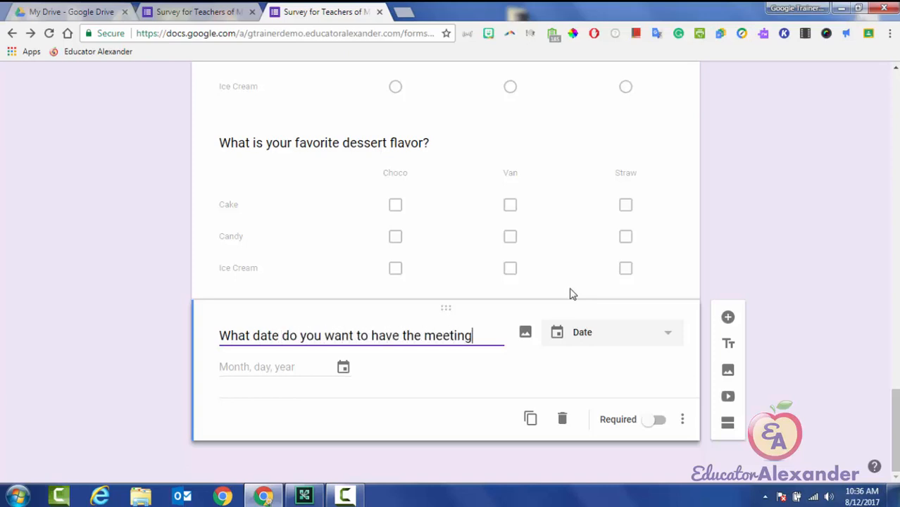
{"action": "type", "text": "?"}
Duplicate the meeting date question and turn off the Include year option for the copy.
{"action": "left_click", "coordinate": [682, 419]}
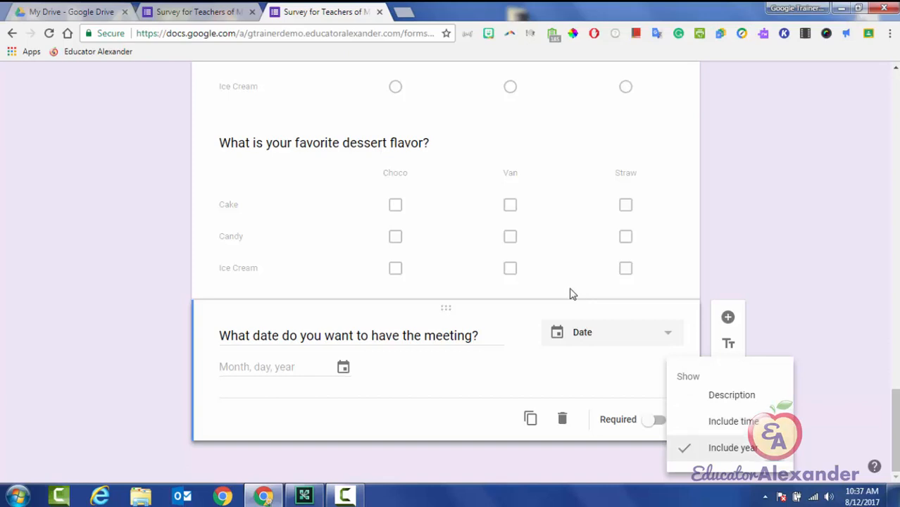
{"action": "left_click", "coordinate": [530, 419]}
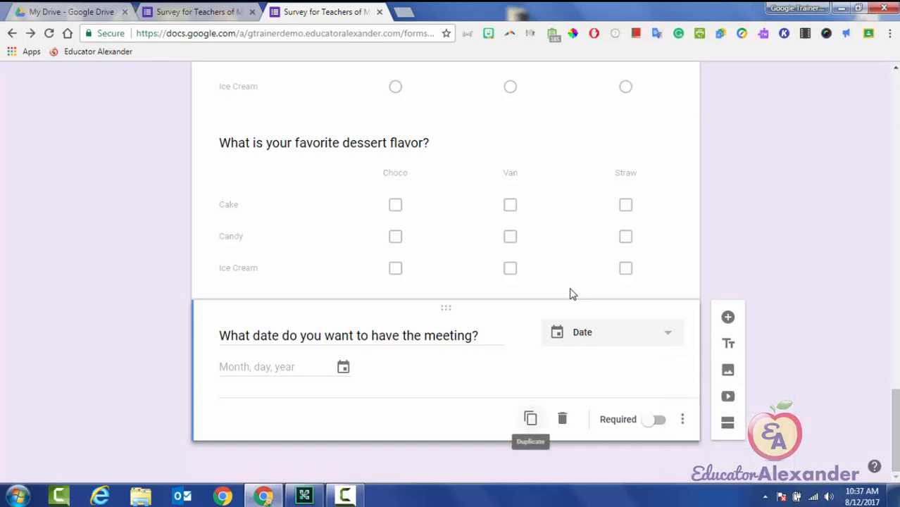
{"action": "left_click", "coordinate": [531, 419]}
{"action": "left_click", "coordinate": [682, 419]}
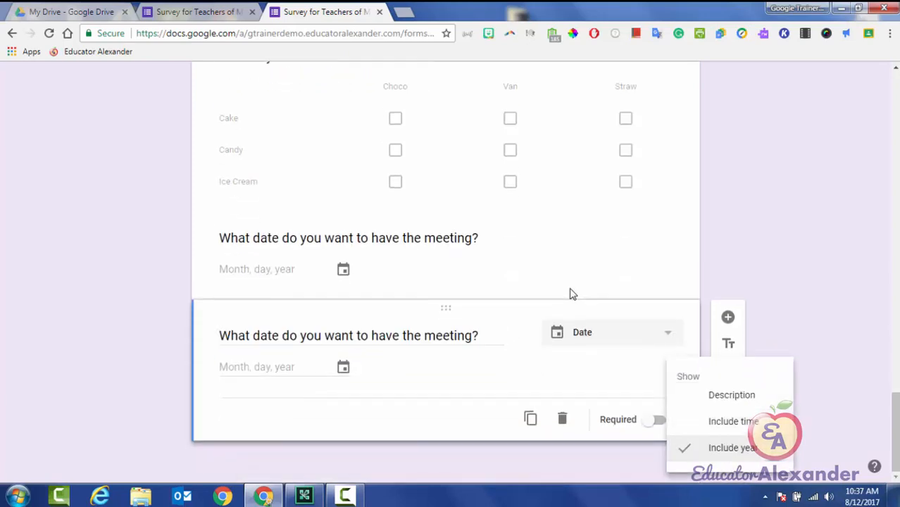
{"action": "left_click", "coordinate": [733, 448]}
Preview the survey and go to the two meeting date questions at its end.
{"action": "scroll", "coordinate": [572, 294], "scroll_direction": "up", "scroll_amount": 20}
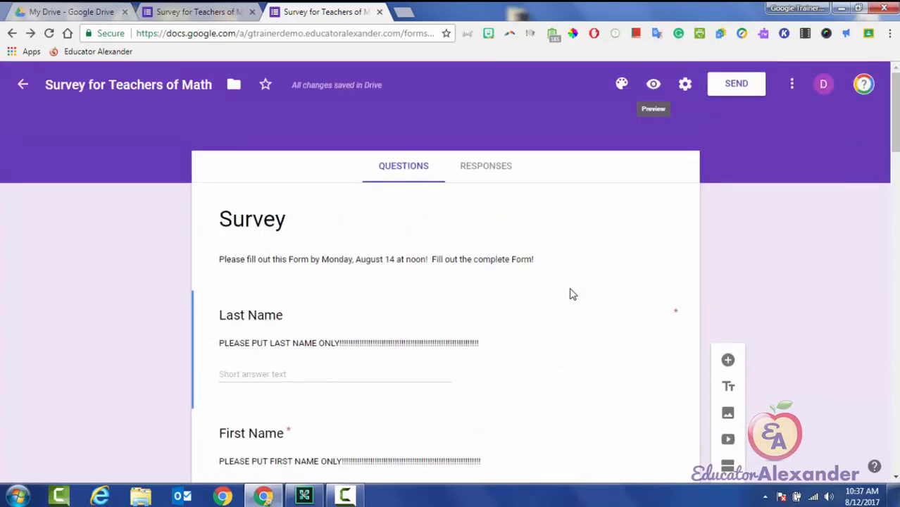
{"action": "left_click", "coordinate": [654, 84]}
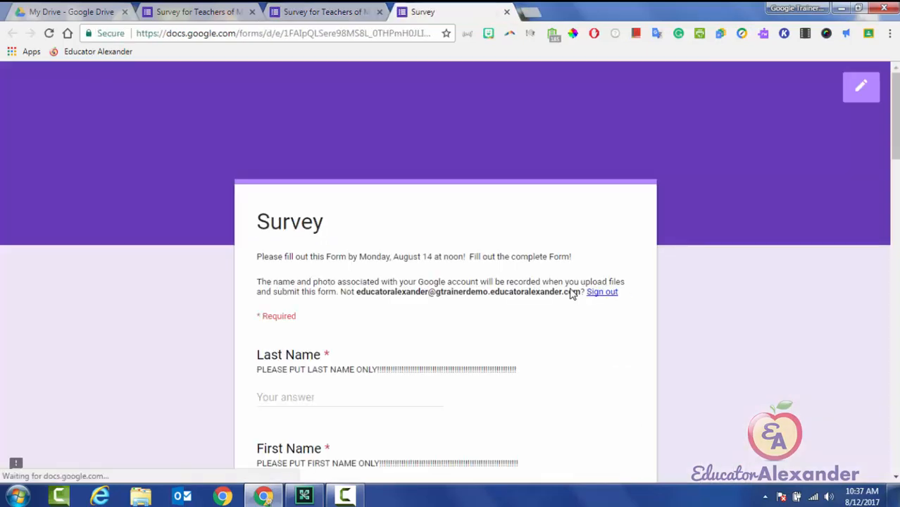
{"action": "scroll", "coordinate": [573, 295], "scroll_direction": "down", "scroll_amount": 15}
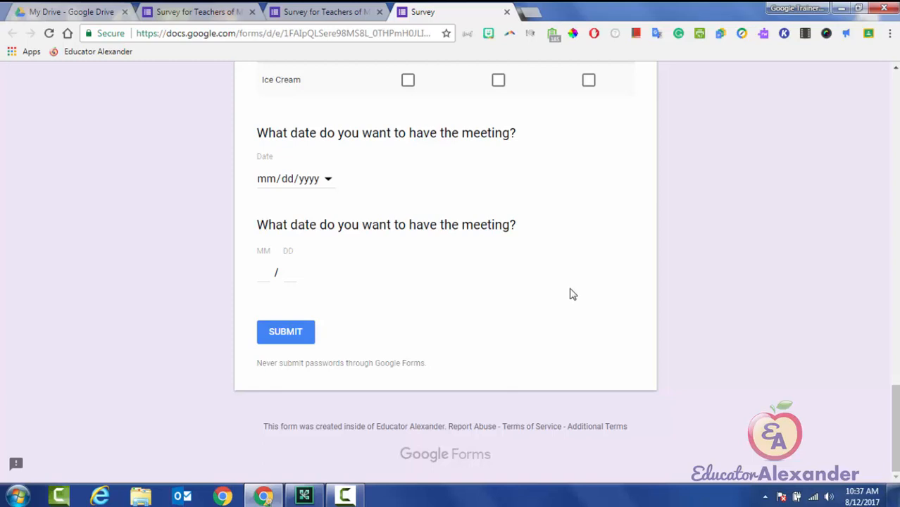
Answer the preview's first meeting date question with June 13, 2018 from its calendar.
{"action": "left_click", "coordinate": [310, 178]}
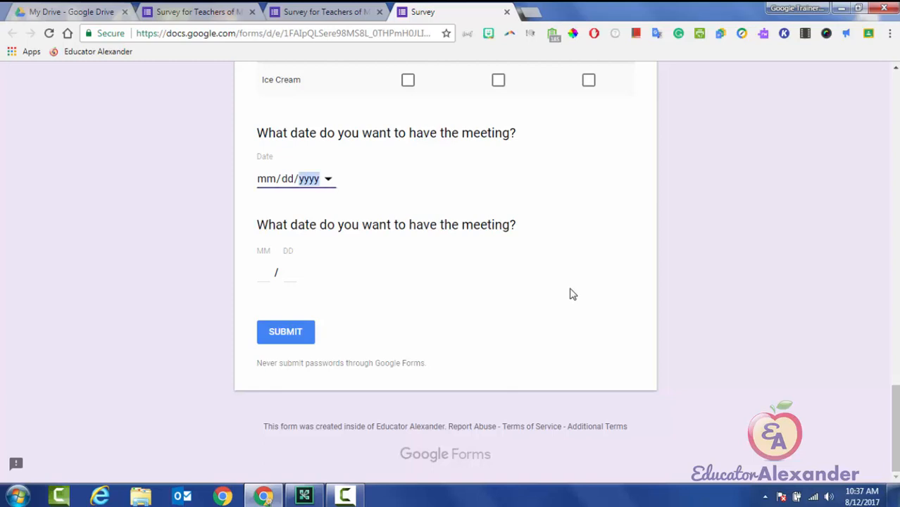
{"action": "left_click", "coordinate": [328, 179]}
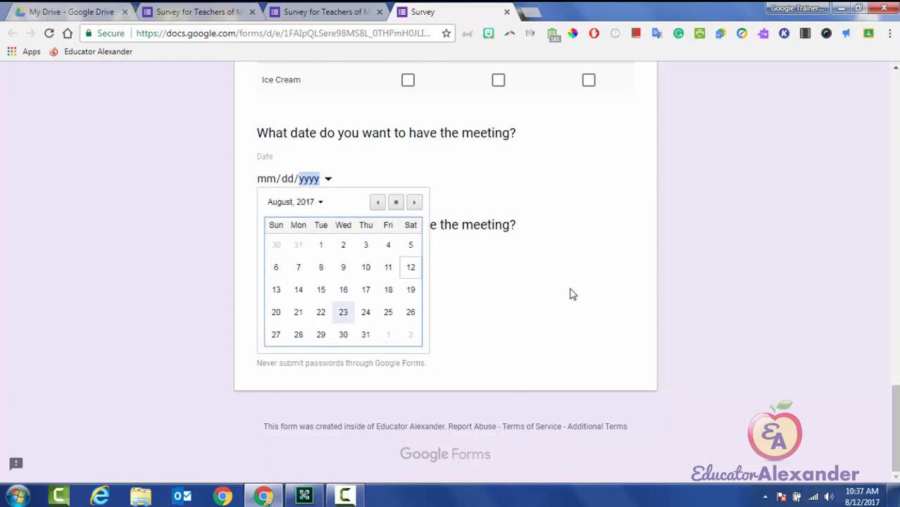
{"action": "left_click", "coordinate": [414, 202]}
{"action": "left_click", "coordinate": [414, 202]}
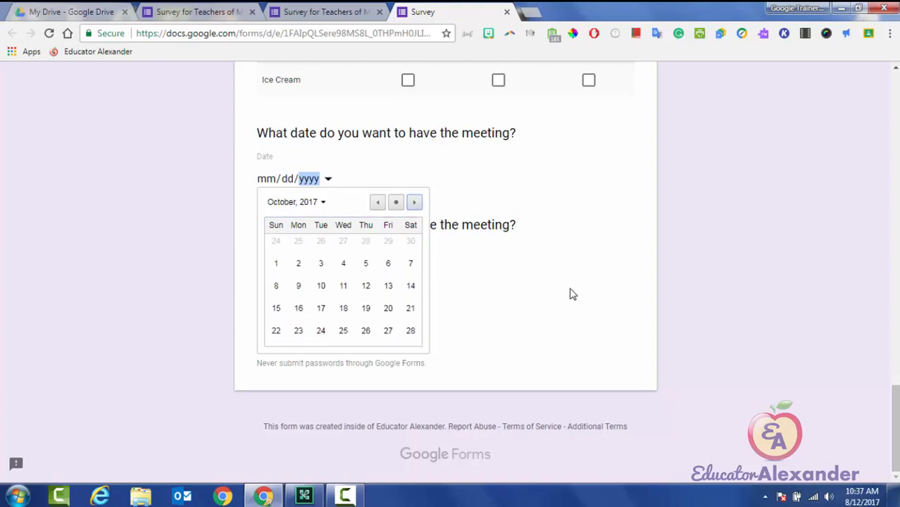
{"action": "left_click", "coordinate": [415, 202]}
{"action": "left_click", "coordinate": [415, 202]}
{"action": "left_click", "coordinate": [414, 203]}
{"action": "left_click", "coordinate": [414, 202]}
{"action": "left_click", "coordinate": [414, 203]}
{"action": "left_click", "coordinate": [415, 202]}
{"action": "left_click", "coordinate": [414, 202]}
{"action": "left_click", "coordinate": [415, 202]}
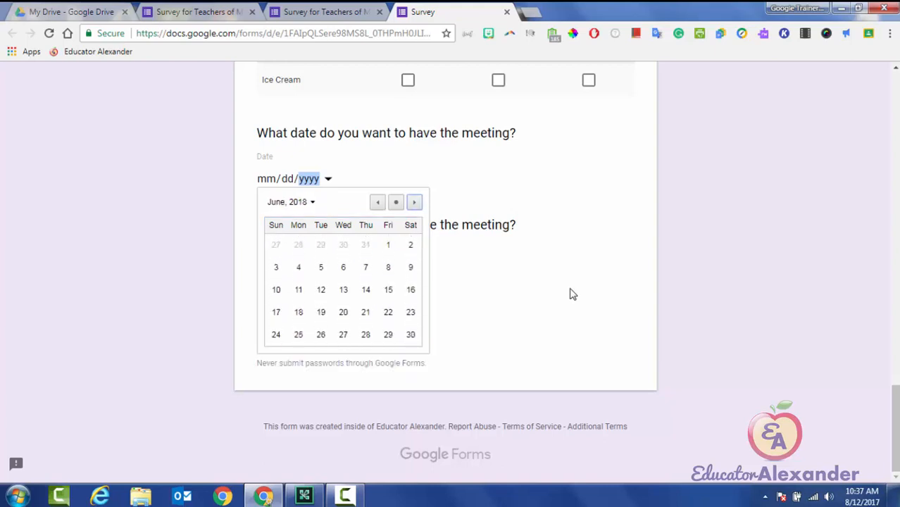
{"action": "left_click", "coordinate": [343, 289]}
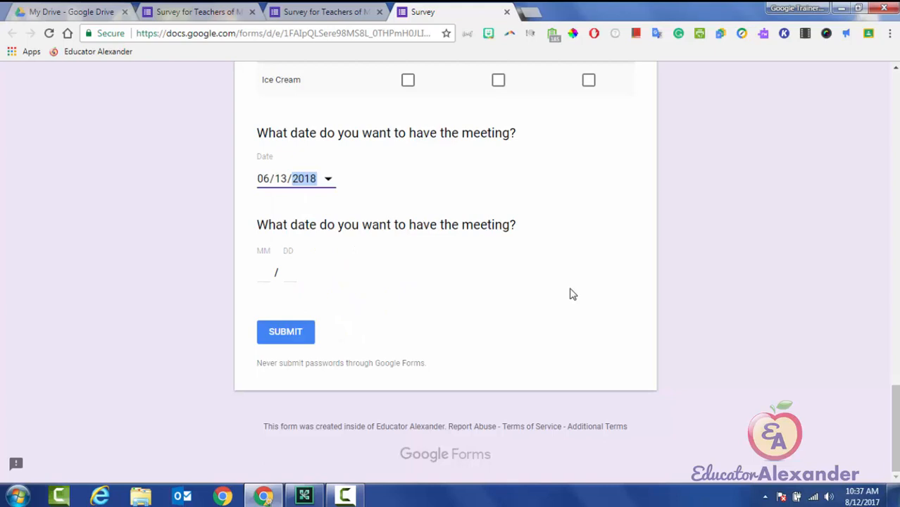
Change the day of the first meeting date answer to 04.
{"action": "key", "text": "Left"}
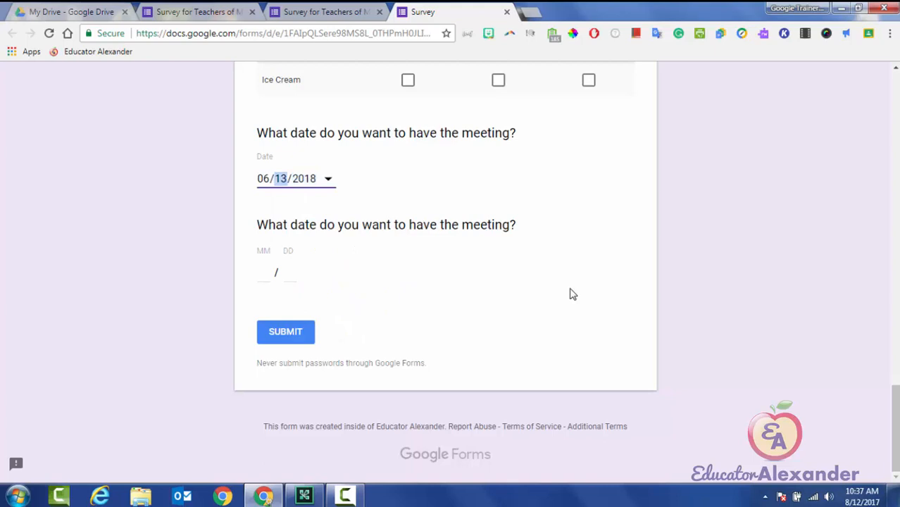
{"action": "type", "text": "04"}
{"action": "left_click", "coordinate": [572, 295]}
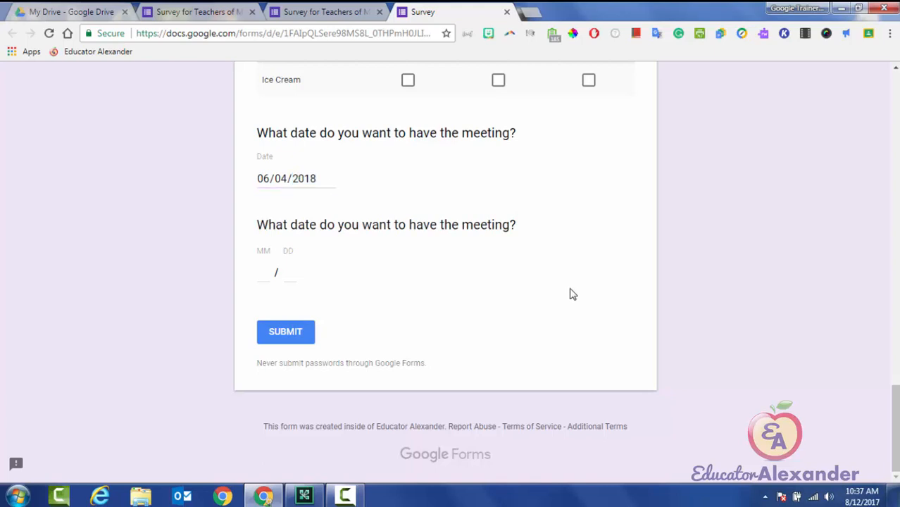
Answer the second meeting date question with month 12 and day 03.
{"action": "key", "text": "Tab"}
{"action": "type", "text": "12 / "}
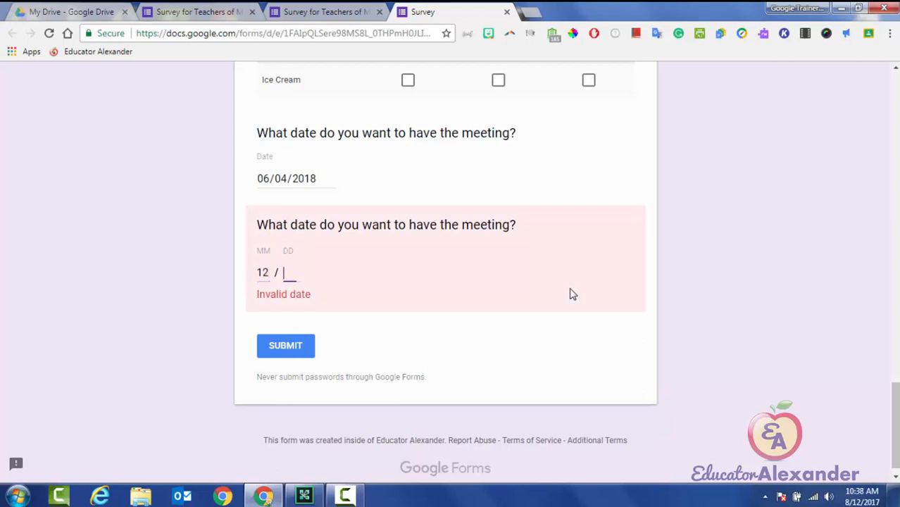
{"action": "type", "text": "3"}
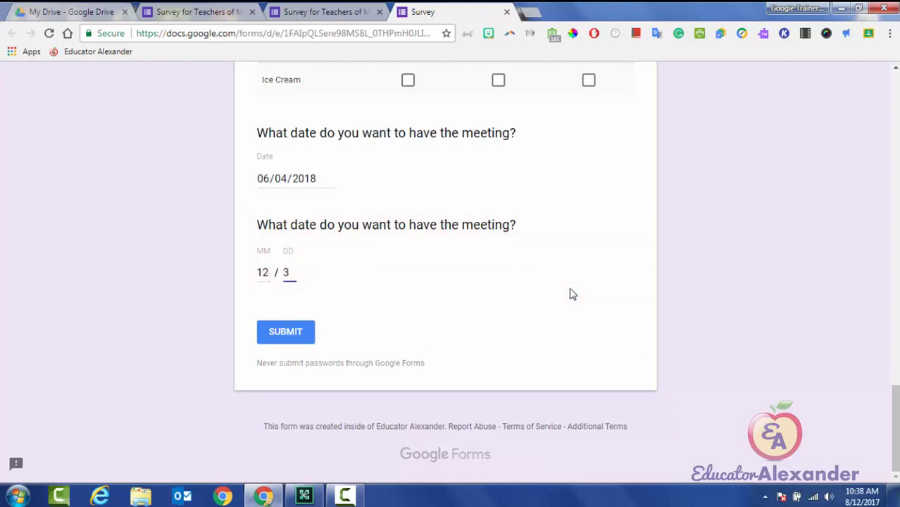
{"action": "key", "text": "BackSpace"}
{"action": "type", "text": "03"}
{"action": "left_click", "coordinate": [572, 295]}
View the first date question's calendar again and leave the preview without submitting.
{"action": "left_click", "coordinate": [329, 179]}
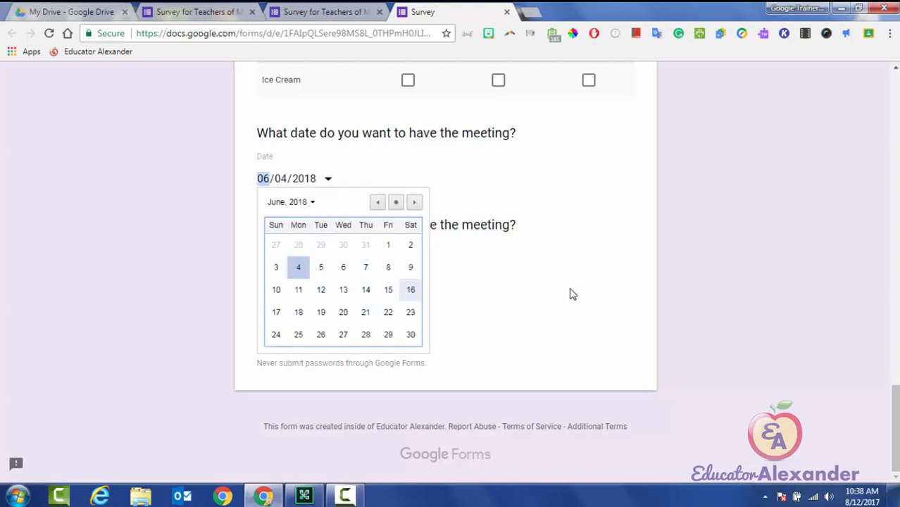
{"action": "left_click", "coordinate": [572, 295]}
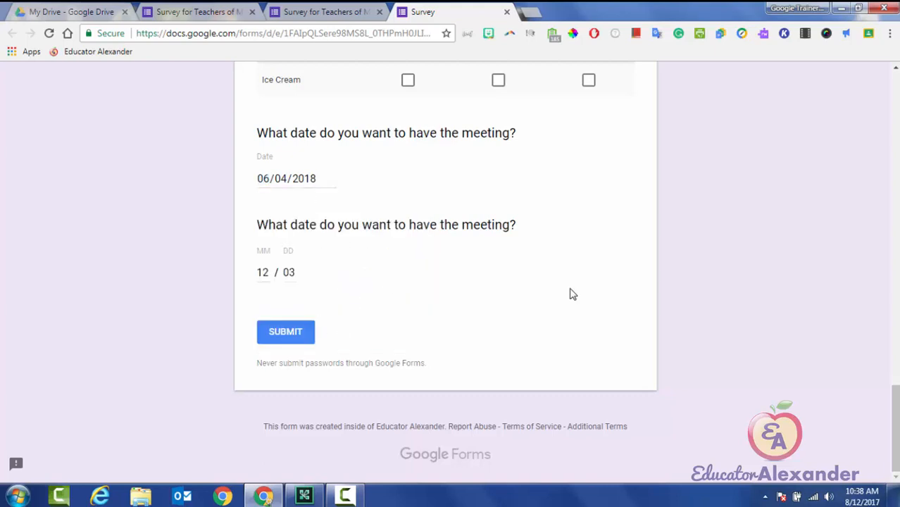
{"action": "key", "text": "ctrl+w"}
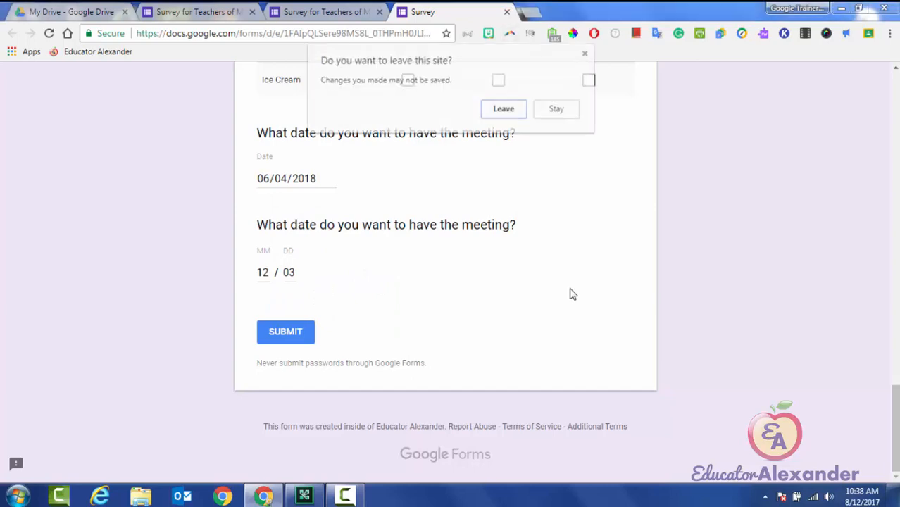
{"action": "key", "text": "Return"}
Add a Time question titled "What time do you want to meet?" after the last date question.
{"action": "scroll", "coordinate": [572, 295], "scroll_direction": "down", "scroll_amount": 20}
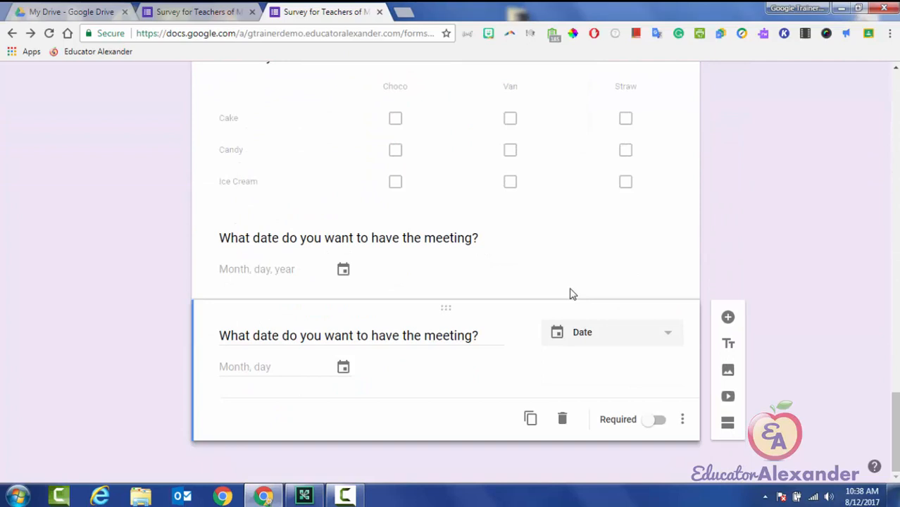
{"action": "left_click", "coordinate": [728, 318]}
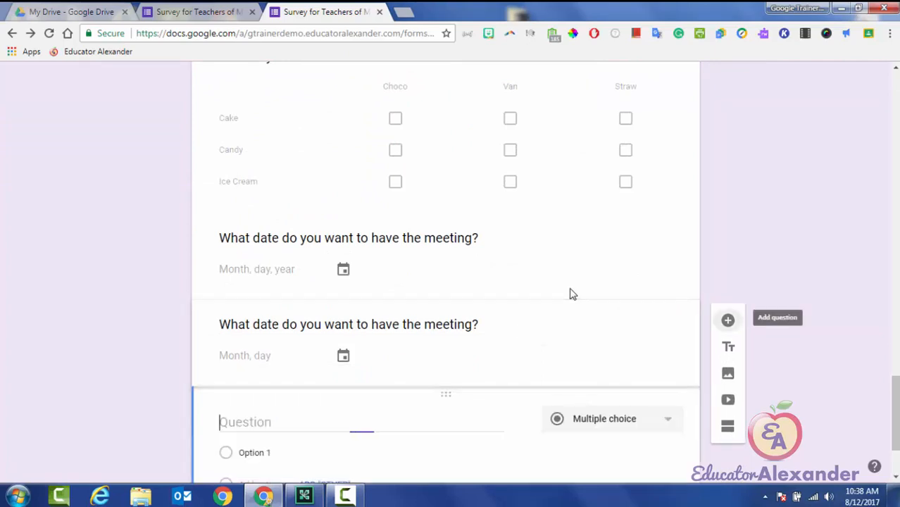
{"action": "left_click", "coordinate": [572, 295]}
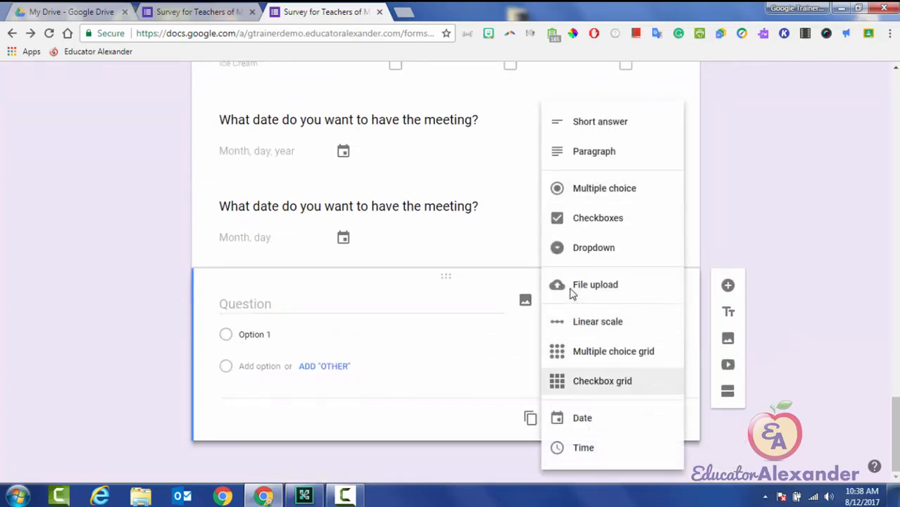
{"action": "left_click", "coordinate": [583, 448]}
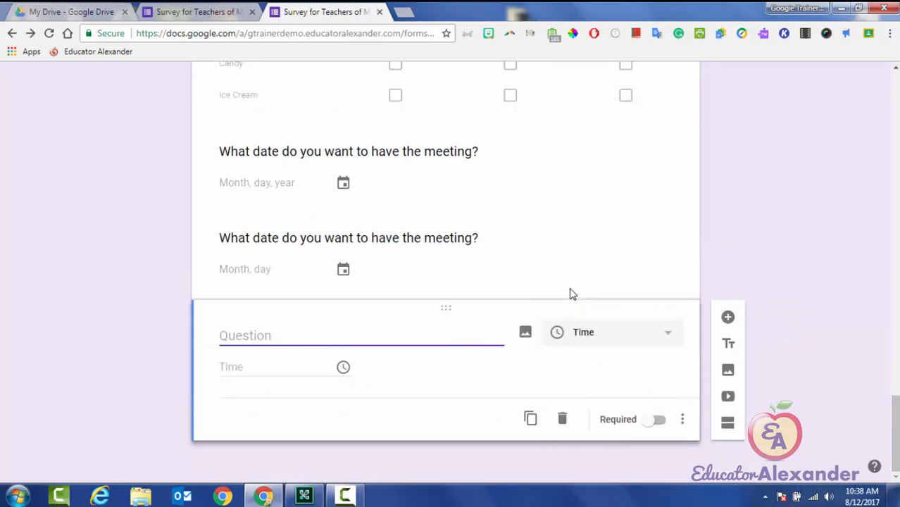
{"action": "type", "text": "What time "}
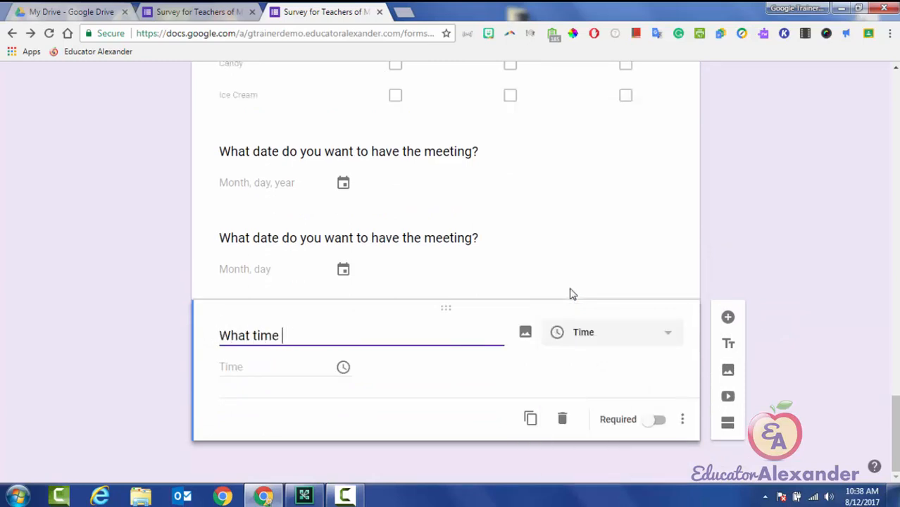
{"action": "type", "text": "do you want to meet"}
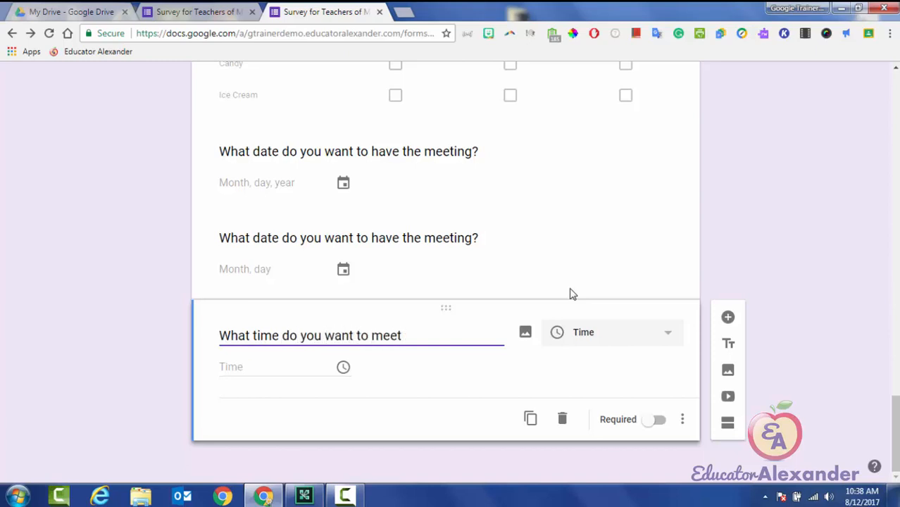
{"action": "type", "text": "?"}
Duplicate the meeting time question and set the copy's answer type to Duration.
{"action": "left_click", "coordinate": [682, 420]}
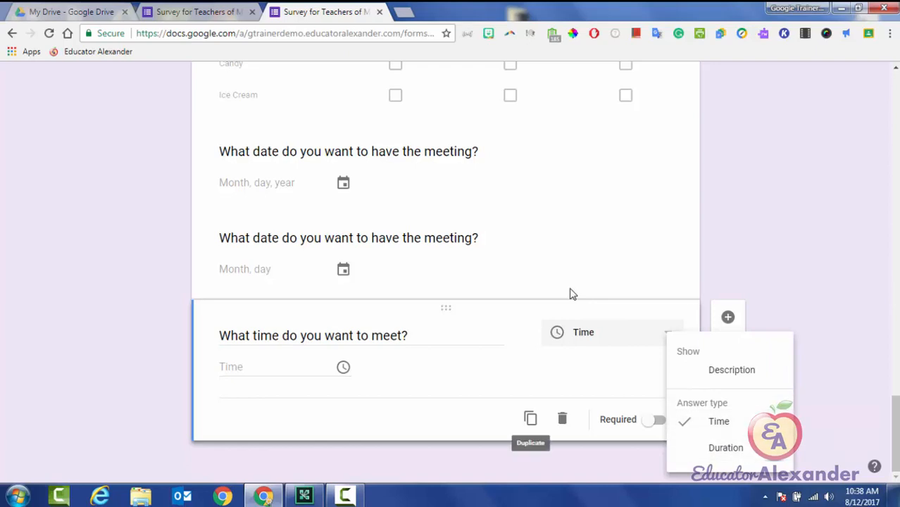
{"action": "left_click", "coordinate": [573, 294]}
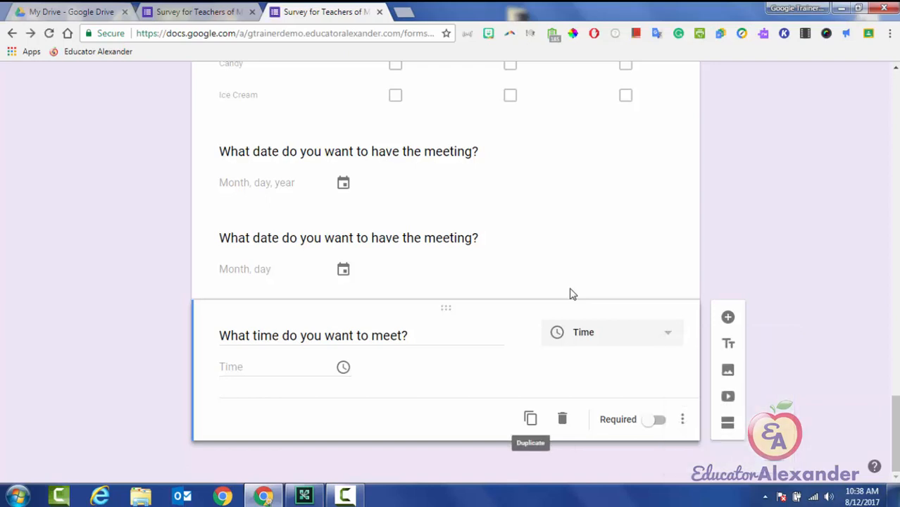
{"action": "left_click", "coordinate": [531, 419]}
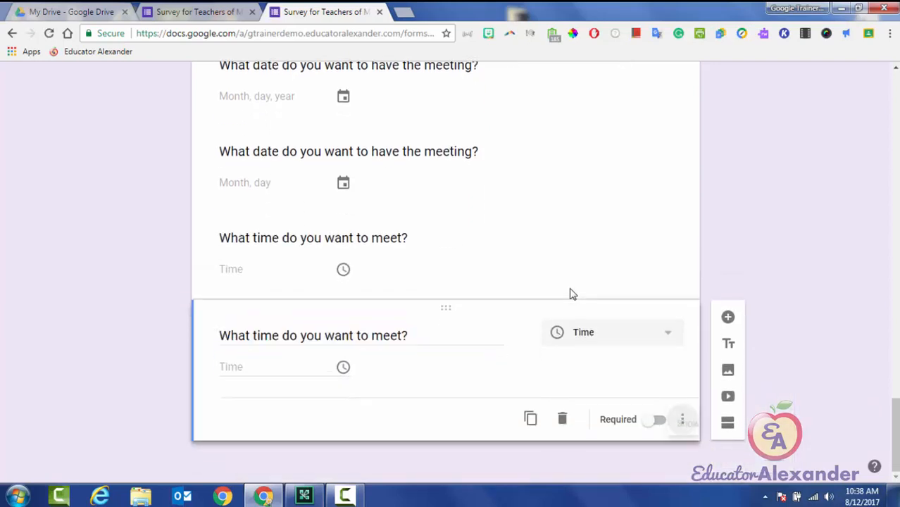
{"action": "left_click", "coordinate": [682, 419]}
{"action": "left_click", "coordinate": [724, 447]}
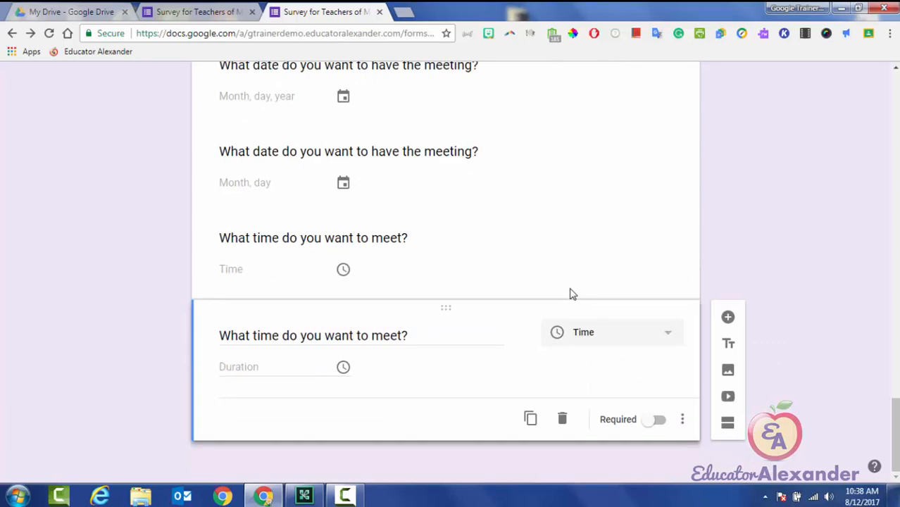
Preview the survey again and go to the two meeting time questions.
{"action": "scroll", "coordinate": [573, 295], "scroll_direction": "up", "scroll_amount": 20}
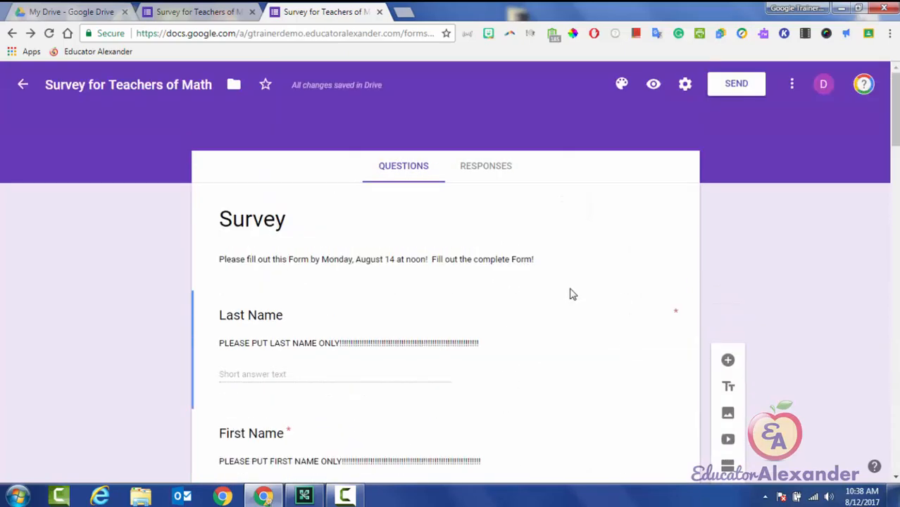
{"action": "key", "text": "ctrl+shift+p"}
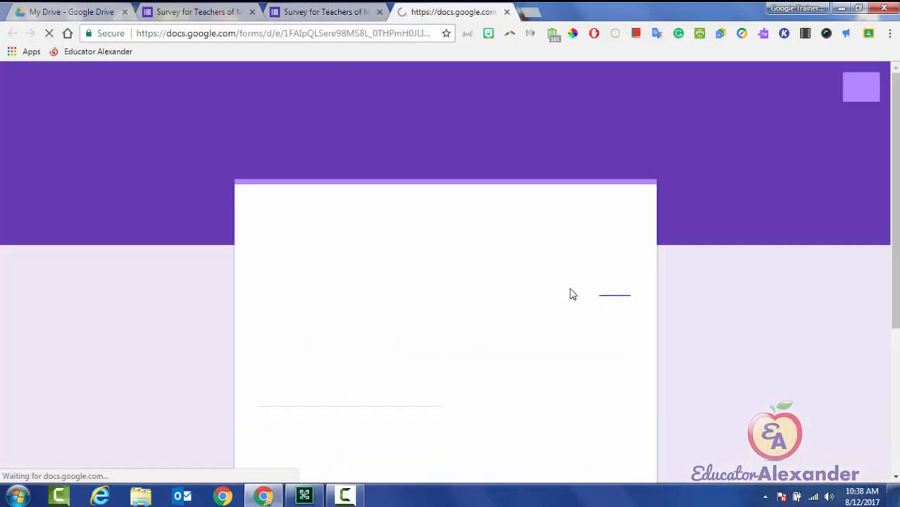
{"action": "scroll", "coordinate": [573, 294], "scroll_direction": "down", "scroll_amount": 20}
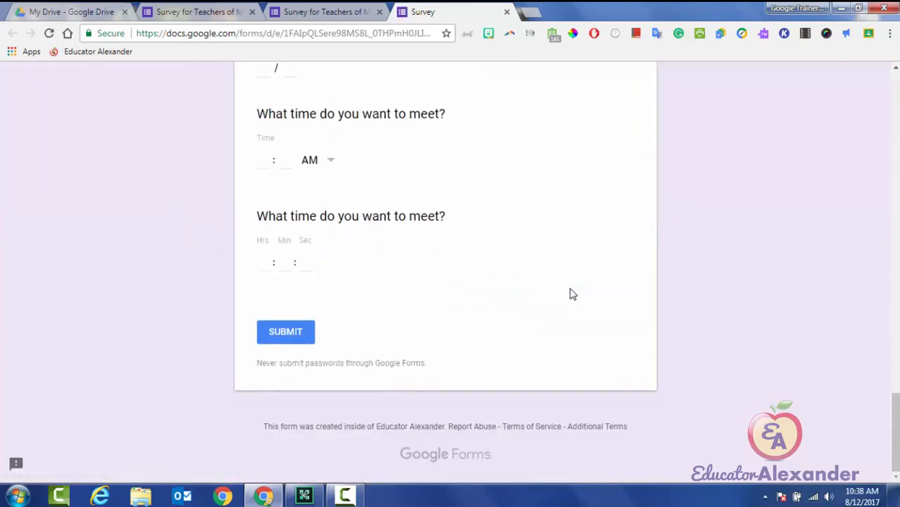
Answer the preview's first meeting time question with 03:15 PM.
{"action": "key", "text": "Tab"}
{"action": "type", "text": "03 : 15"}
{"action": "key", "text": "Tab"}
{"action": "key", "text": "Return"}
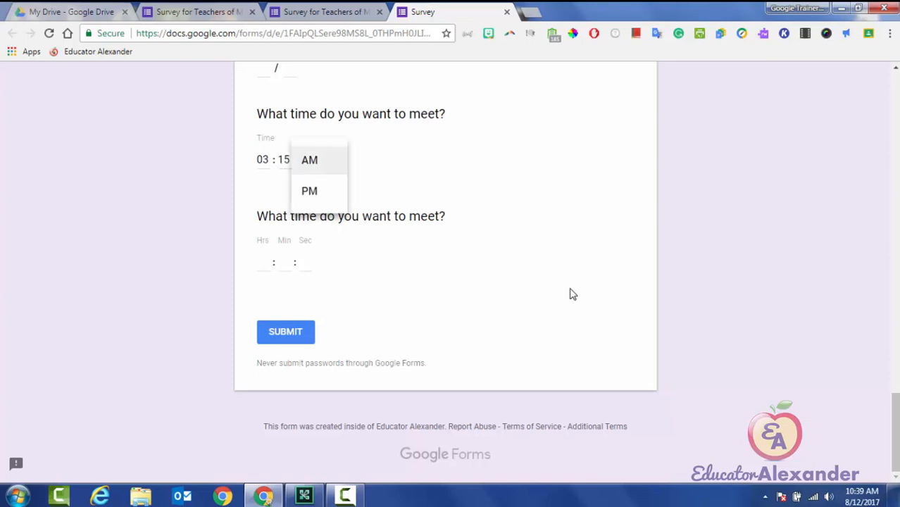
{"action": "key", "text": "Down"}
{"action": "key", "text": "Return"}
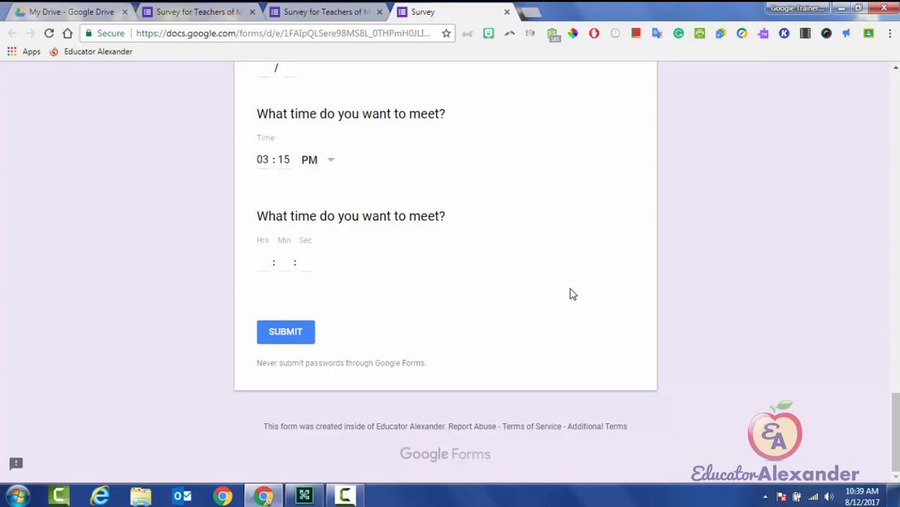
Enter 02 hours and 00 minutes in the preview's duration question.
{"action": "key", "text": "Tab"}
{"action": "type", "text": "02 : 00"}
{"action": "key", "text": "Tab"}
Close the survey preview without submitting the answers and return to the form editor.
{"action": "scroll", "coordinate": [573, 294], "scroll_direction": "up", "scroll_amount": 15}
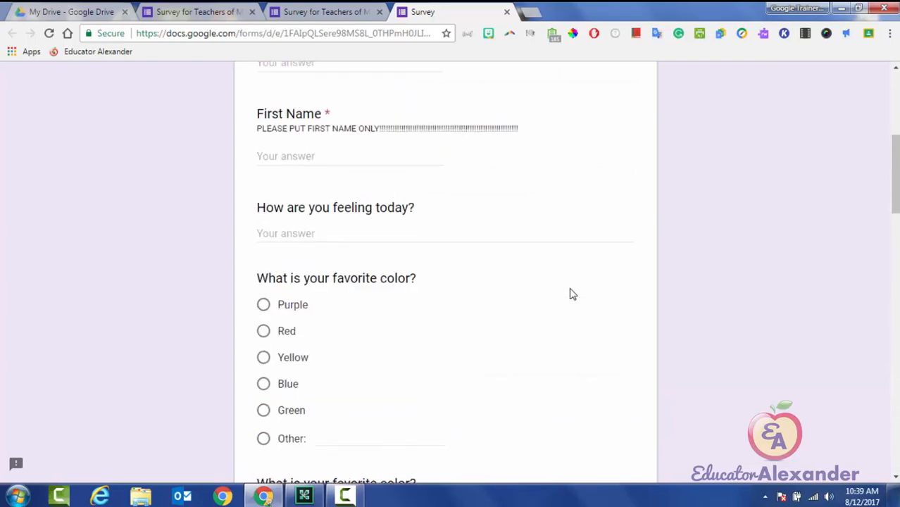
{"action": "key", "text": "ctrl+w"}
{"action": "key", "text": "Return"}
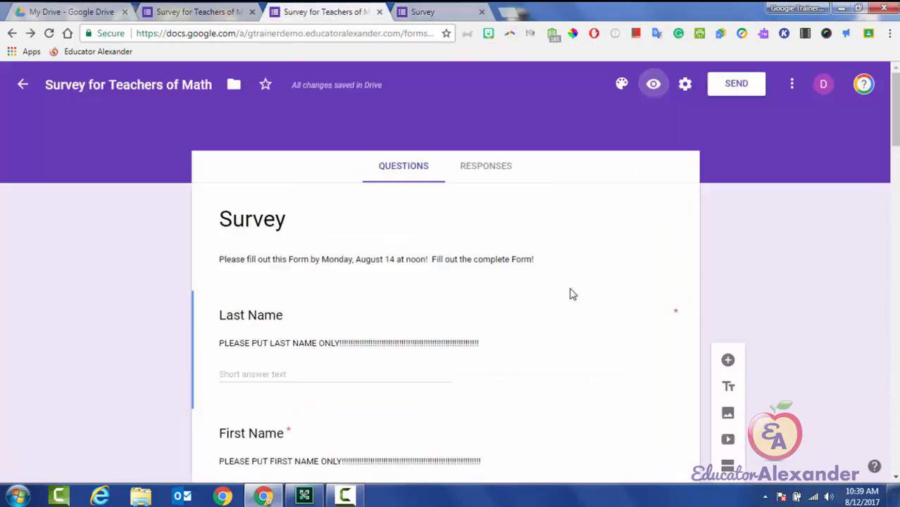
Retitle the duration question "How long do you want to meet?".
{"action": "scroll", "coordinate": [572, 294], "scroll_direction": "down", "scroll_amount": 20}
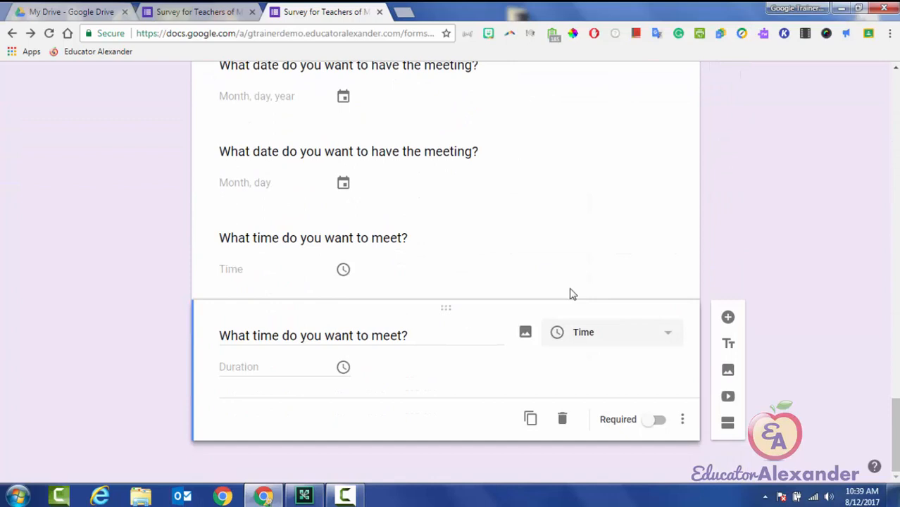
{"action": "key", "text": "Tab"}
{"action": "key", "text": "Left"}
{"action": "key", "text": "Right"}
{"action": "key", "text": "Right"}
{"action": "key", "text": "Left"}
{"action": "key", "text": "Left"}
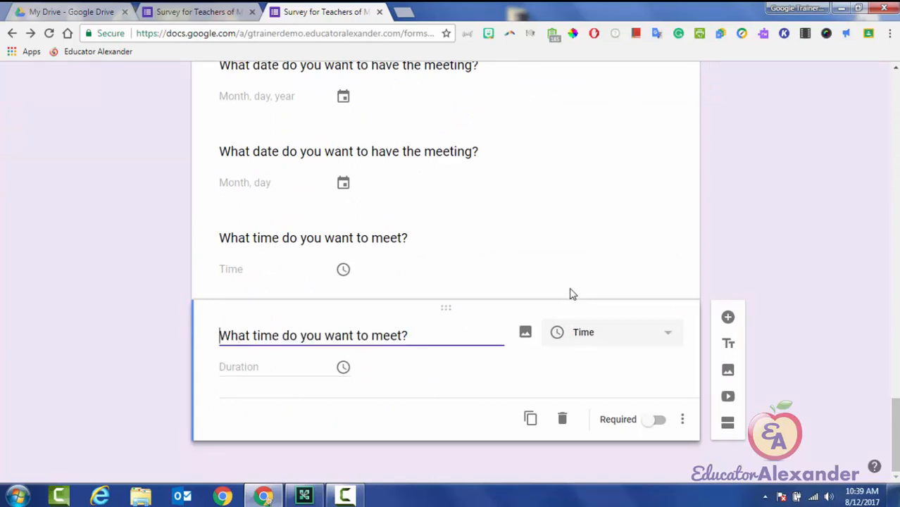
{"action": "key", "text": "shift+Right"}
{"action": "key", "text": "shift+Right"}
{"action": "key", "text": "shift+Right"}
{"action": "key", "text": "shift+Right"}
{"action": "key", "text": "shift+Right"}
{"action": "key", "text": "shift+Right"}
{"action": "key", "text": "shift+Right"}
{"action": "key", "text": "shift+Right"}
{"action": "key", "text": "shift+Right"}
{"action": "type", "text": "How long"}
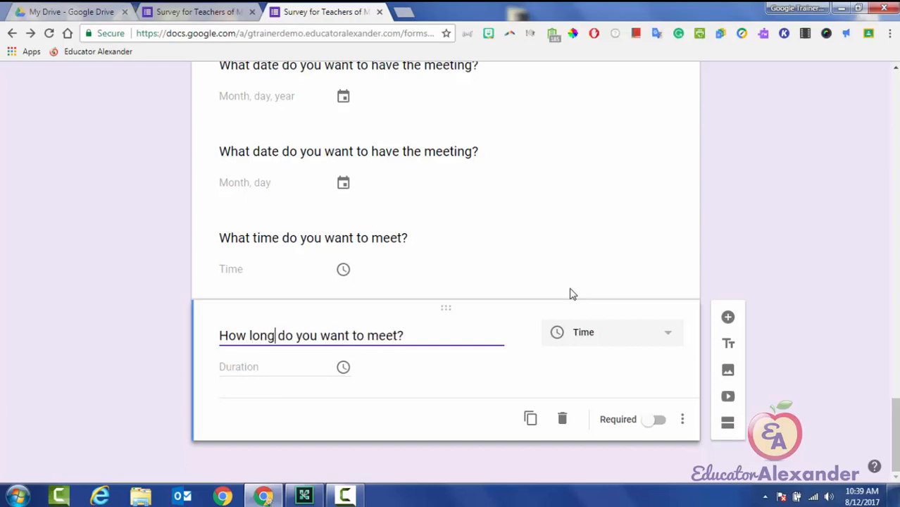
Review the survey's questions in the form editor, from the name fields to the meeting duration question.
{"action": "scroll", "coordinate": [572, 295], "scroll_direction": "up", "scroll_amount": 15}
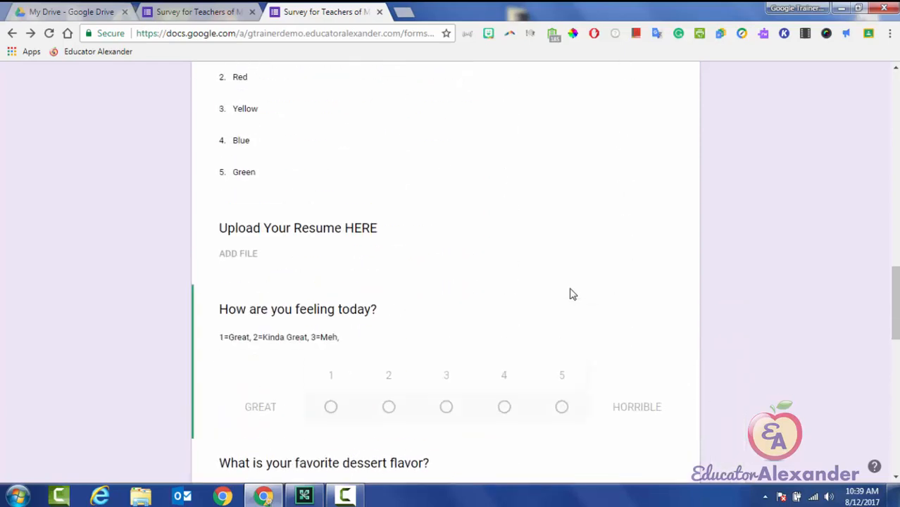
{"action": "scroll", "coordinate": [572, 295], "scroll_direction": "up", "scroll_amount": 10}
{"action": "scroll", "coordinate": [572, 295], "scroll_direction": "down", "scroll_amount": 20}
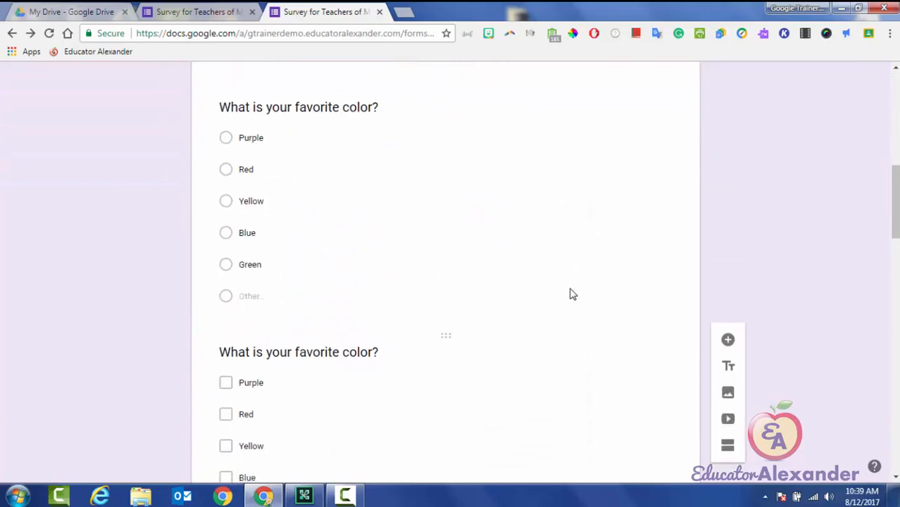
{"action": "scroll", "coordinate": [572, 295], "scroll_direction": "down", "scroll_amount": 8}
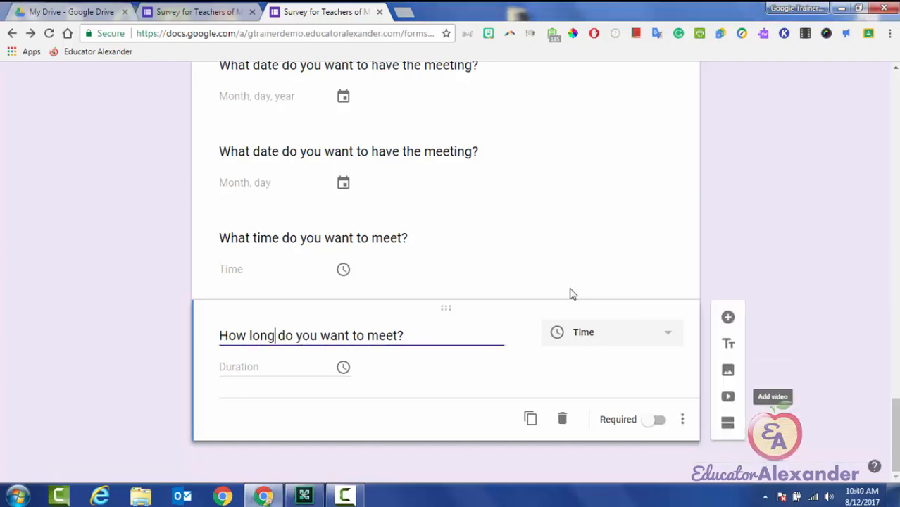
{"action": "scroll", "coordinate": [573, 295], "scroll_direction": "up", "scroll_amount": 20}
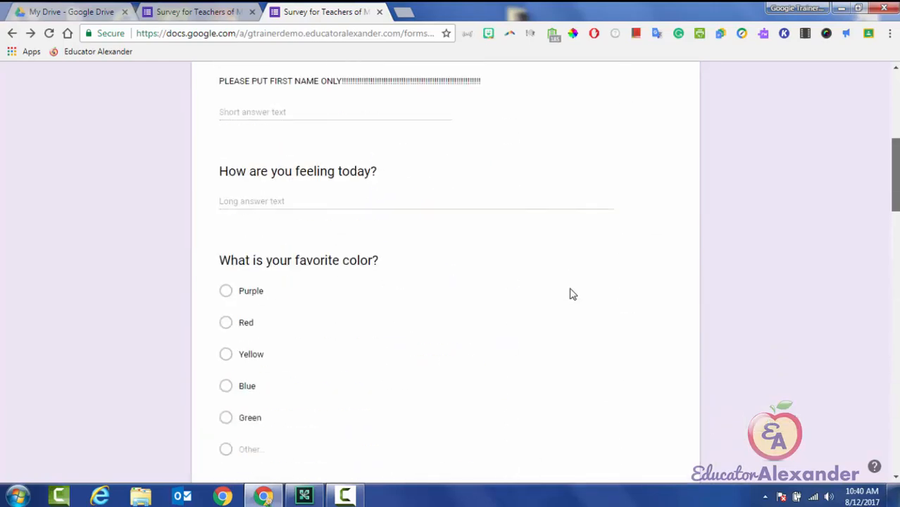
{"action": "key", "text": "F5"}
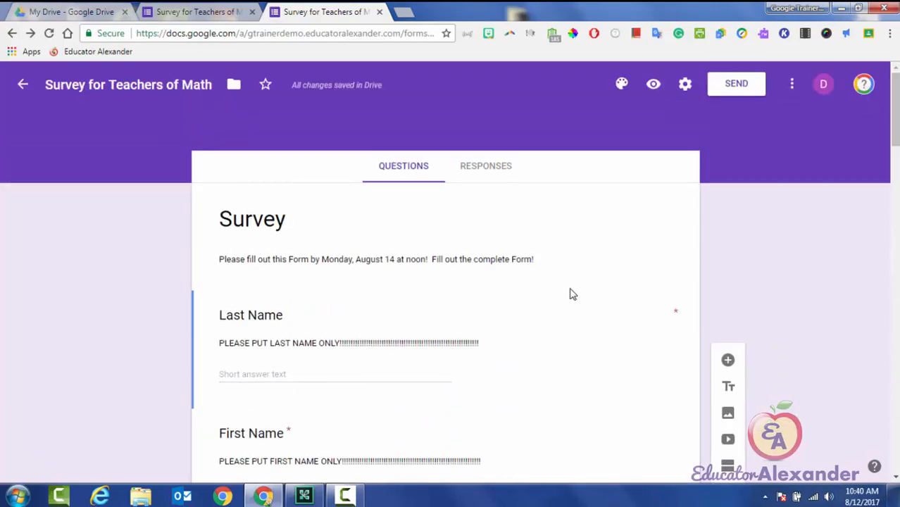
{"action": "scroll", "coordinate": [573, 294], "scroll_direction": "down", "scroll_amount": 15}
{"action": "scroll", "coordinate": [573, 294], "scroll_direction": "down", "scroll_amount": 4}
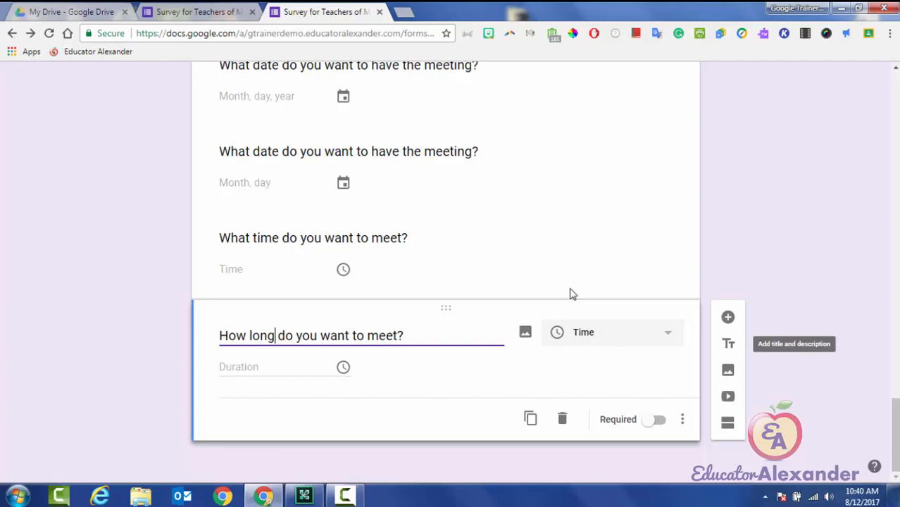
{"action": "scroll", "coordinate": [572, 295], "scroll_direction": "up", "scroll_amount": 3}
{"action": "scroll", "coordinate": [572, 294], "scroll_direction": "up", "scroll_amount": 10}
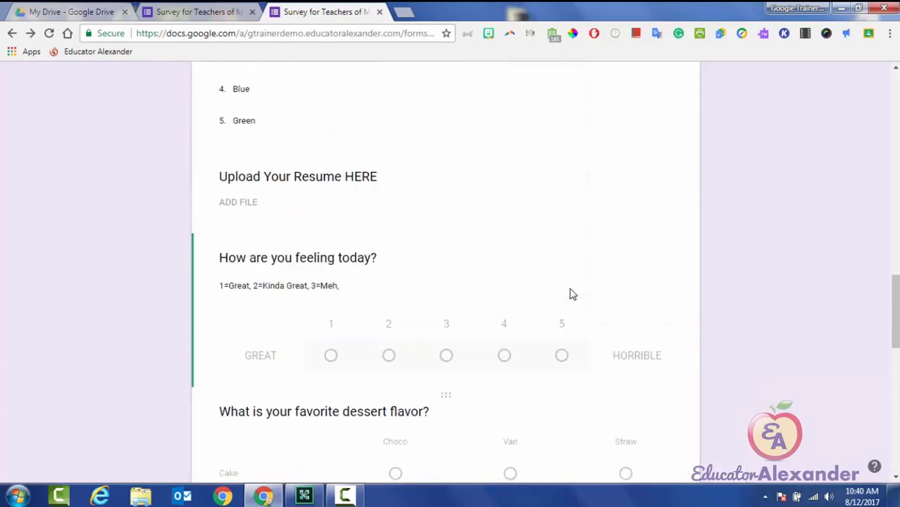
{"action": "scroll", "coordinate": [572, 295], "scroll_direction": "up", "scroll_amount": 6}
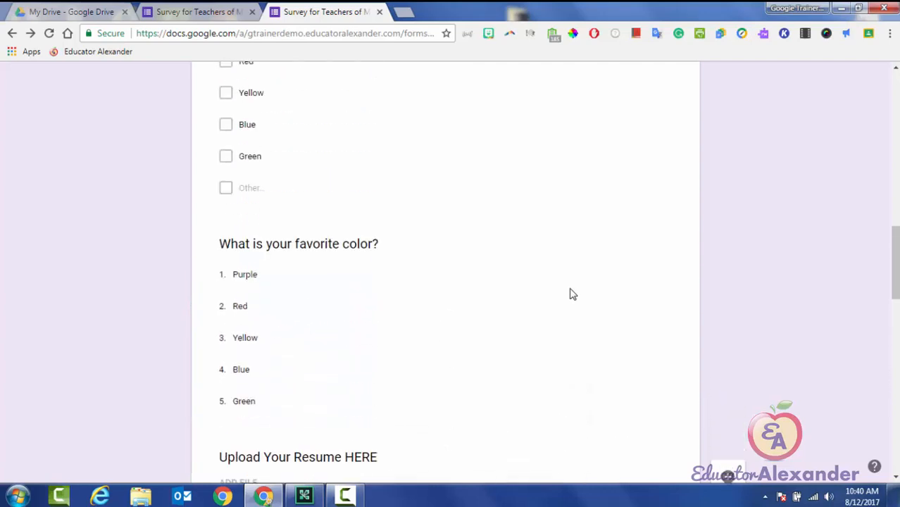
{"action": "scroll", "coordinate": [573, 295], "scroll_direction": "up", "scroll_amount": 8}
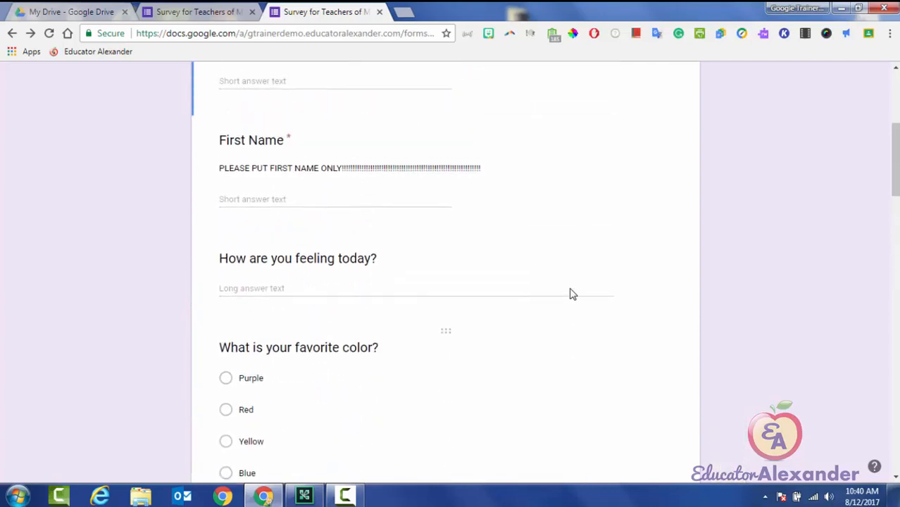
{"action": "left_click", "coordinate": [572, 294]}
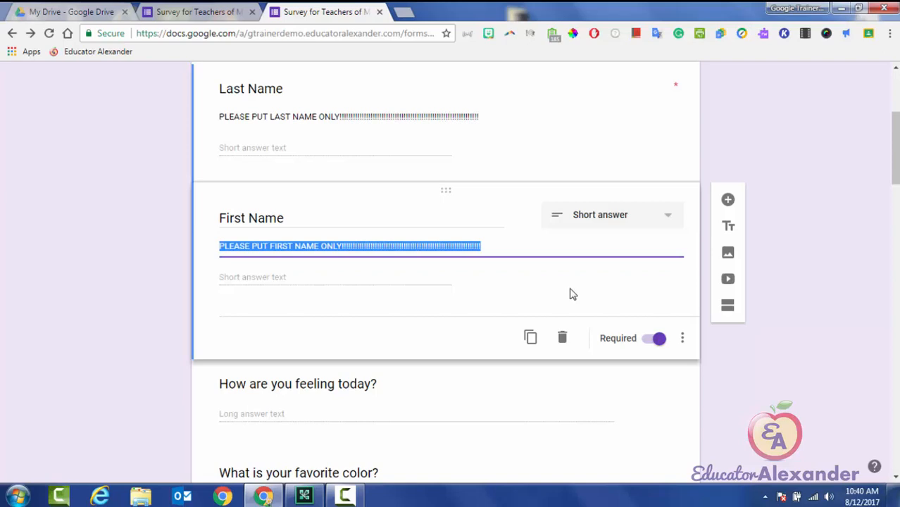
{"action": "key", "text": "Tab"}
{"action": "key", "text": "Tab"}
{"action": "key", "text": "Tab"}
{"action": "key", "text": "Tab"}
{"action": "key", "text": "Tab"}
{"action": "key", "text": "Tab"}
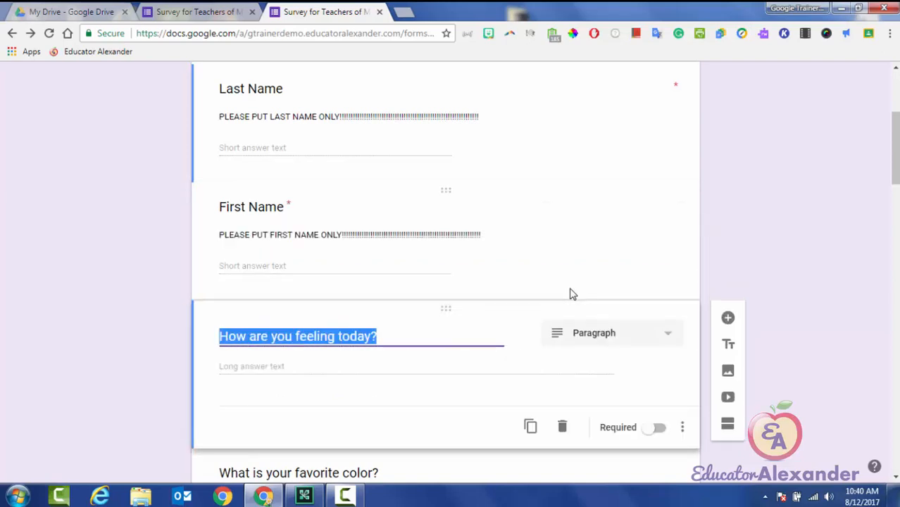
{"action": "left_click", "coordinate": [573, 294]}
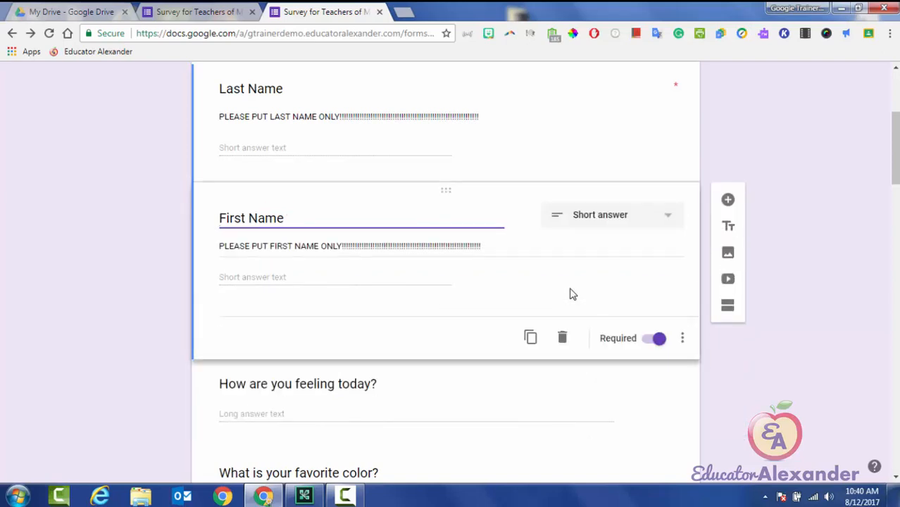
{"action": "key", "text": "Tab"}
{"action": "key", "text": "Tab"}
{"action": "key", "text": "Tab"}
{"action": "key", "text": "Tab"}
{"action": "key", "text": "Tab"}
{"action": "key", "text": "Tab"}
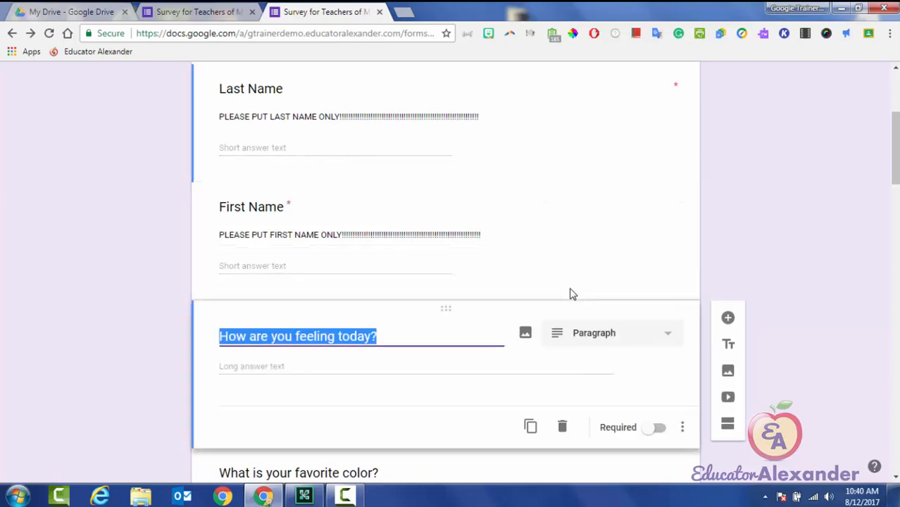
{"action": "key", "text": "shift+Tab"}
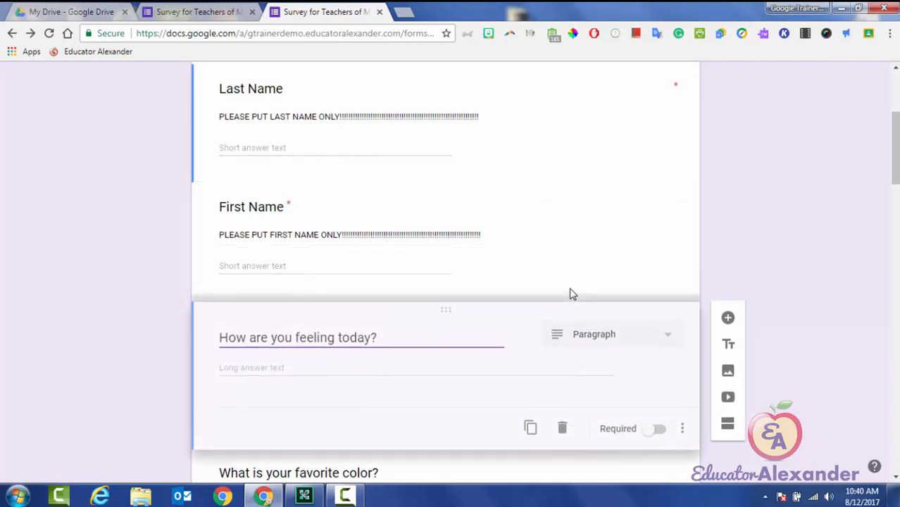
Insert a title and description block directly below the First Name question and title it "QUESTIONS".
{"action": "left_click", "coordinate": [572, 294]}
{"action": "left_click", "coordinate": [573, 294]}
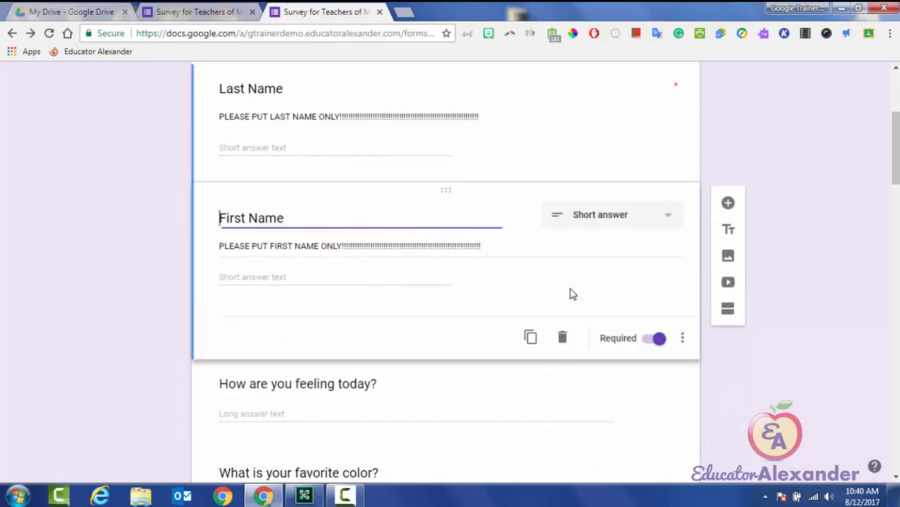
{"action": "left_click", "coordinate": [729, 226]}
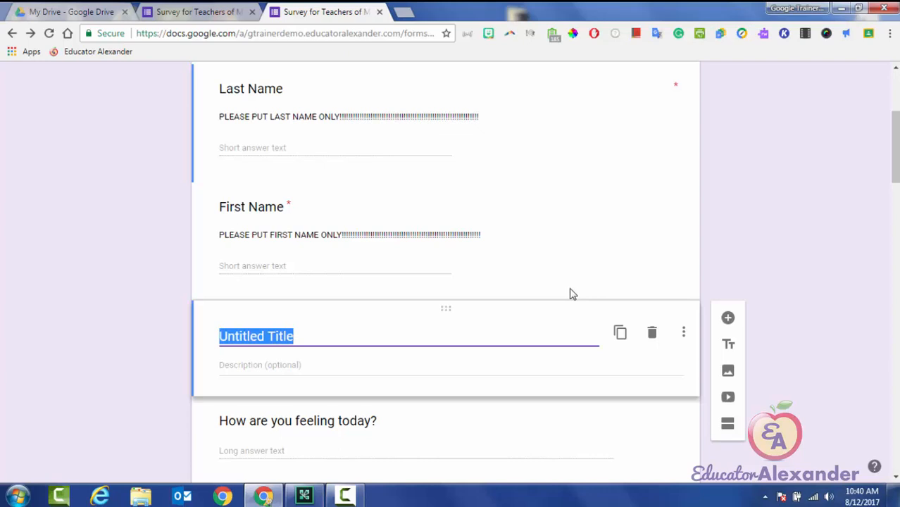
{"action": "type", "text": "QUESTIO"}
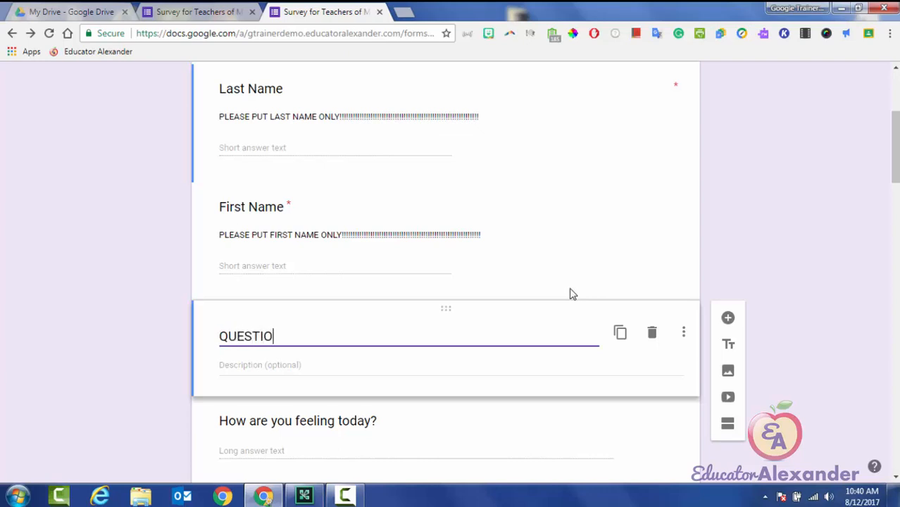
{"action": "type", "text": "NS"}
Preview the survey to examine how the QUESTIONS heading separates the name fields from the other questions, and return to the editor.
{"action": "scroll", "coordinate": [573, 295], "scroll_direction": "up", "scroll_amount": 4}
{"action": "left_click", "coordinate": [653, 83]}
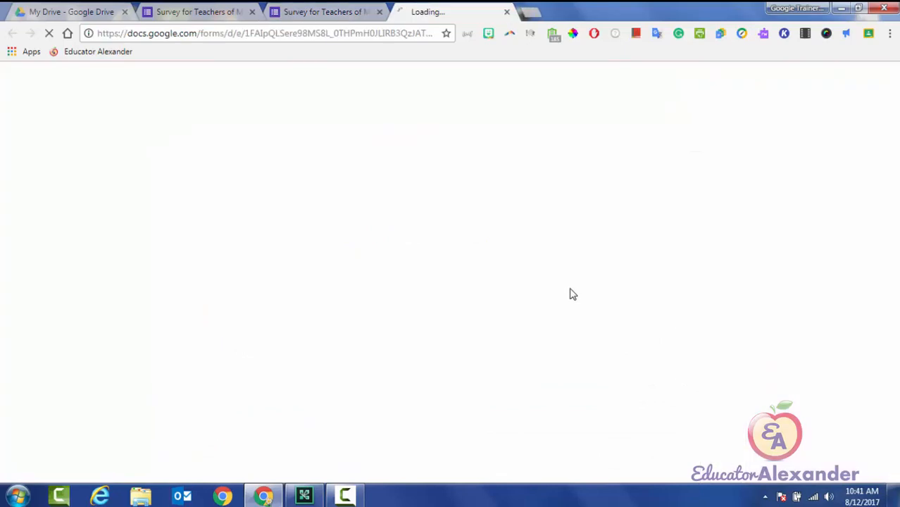
{"action": "scroll", "coordinate": [573, 295], "scroll_direction": "down", "scroll_amount": 2}
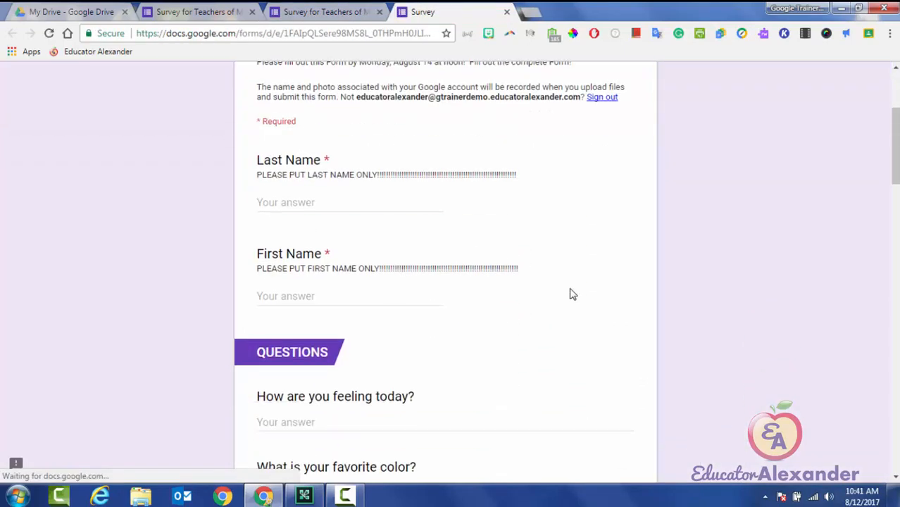
{"action": "scroll", "coordinate": [573, 294], "scroll_direction": "down", "scroll_amount": 1}
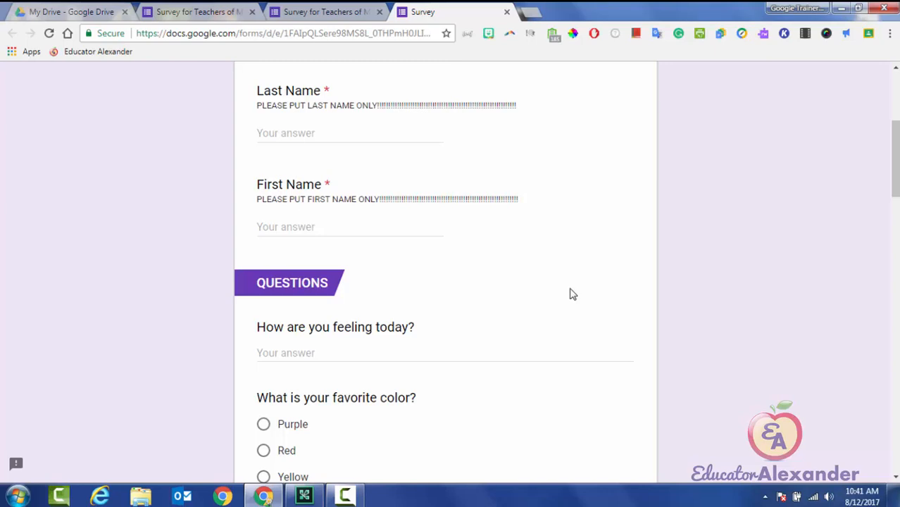
{"action": "scroll", "coordinate": [572, 295], "scroll_direction": "up", "scroll_amount": 4}
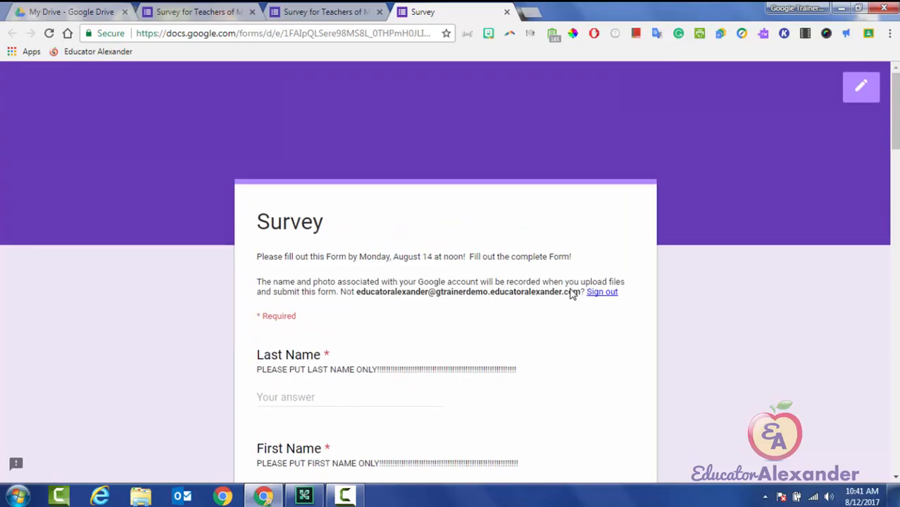
{"action": "scroll", "coordinate": [572, 294], "scroll_direction": "down", "scroll_amount": 4}
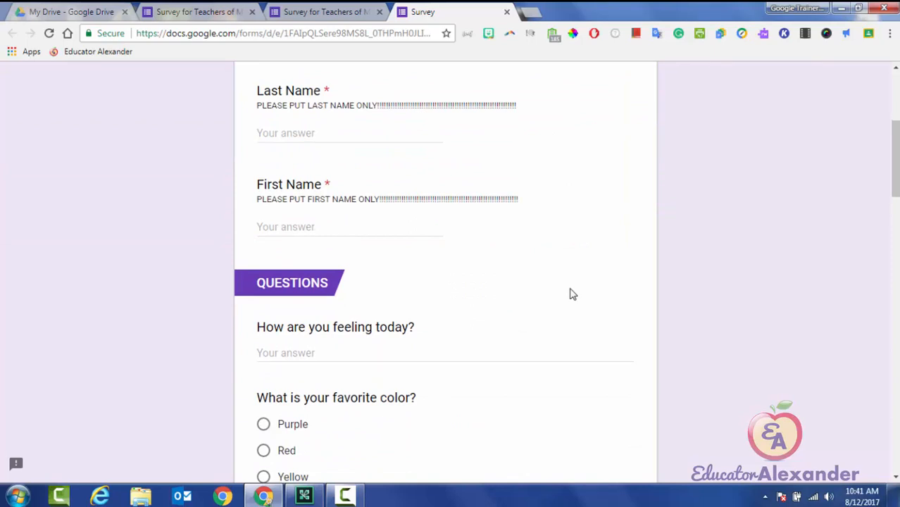
{"action": "scroll", "coordinate": [572, 294], "scroll_direction": "down", "scroll_amount": 3}
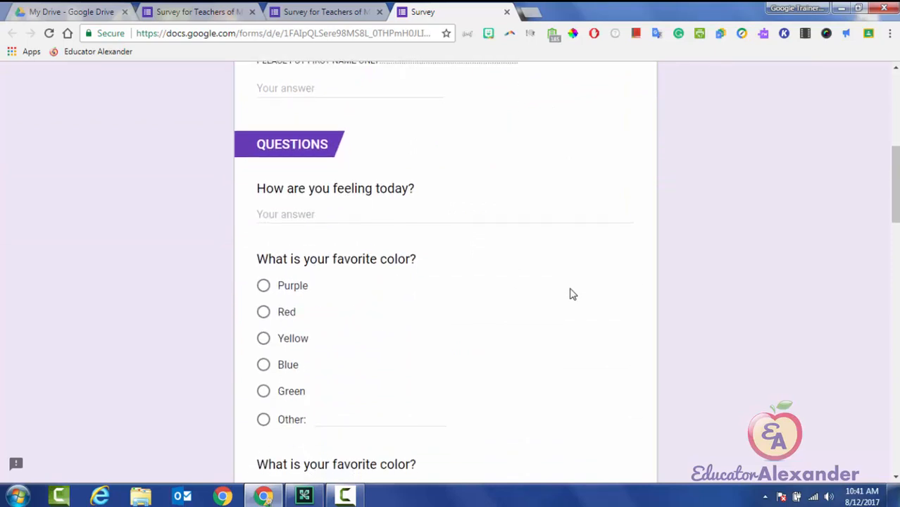
{"action": "scroll", "coordinate": [573, 295], "scroll_direction": "up", "scroll_amount": 2}
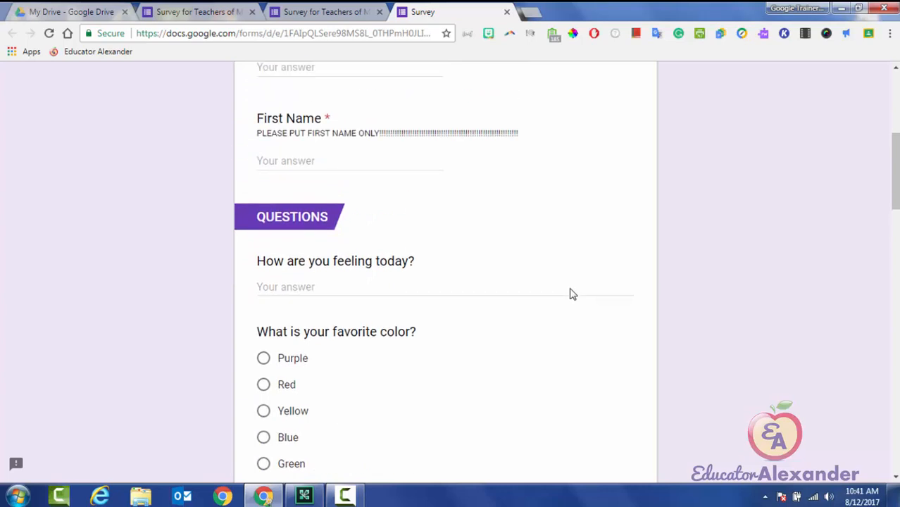
{"action": "key", "text": "ctrl+w"}
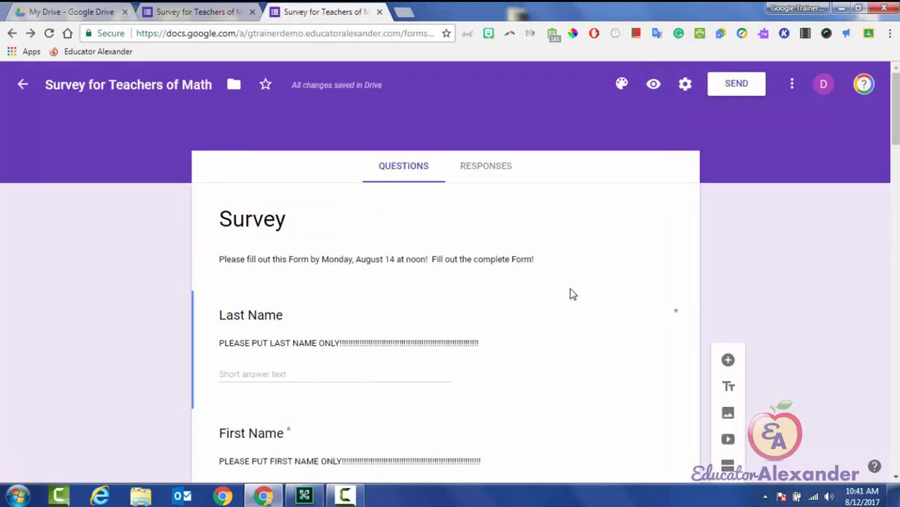
Add the number "1." in front of the duration question's title, "How long do you want to meet?".
{"action": "scroll", "coordinate": [572, 295], "scroll_direction": "down", "scroll_amount": 3}
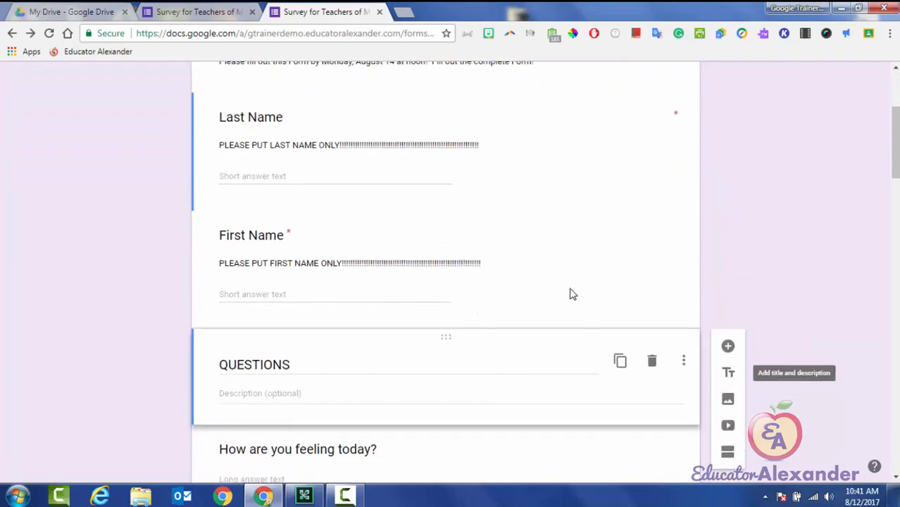
{"action": "scroll", "coordinate": [572, 294], "scroll_direction": "down", "scroll_amount": 15}
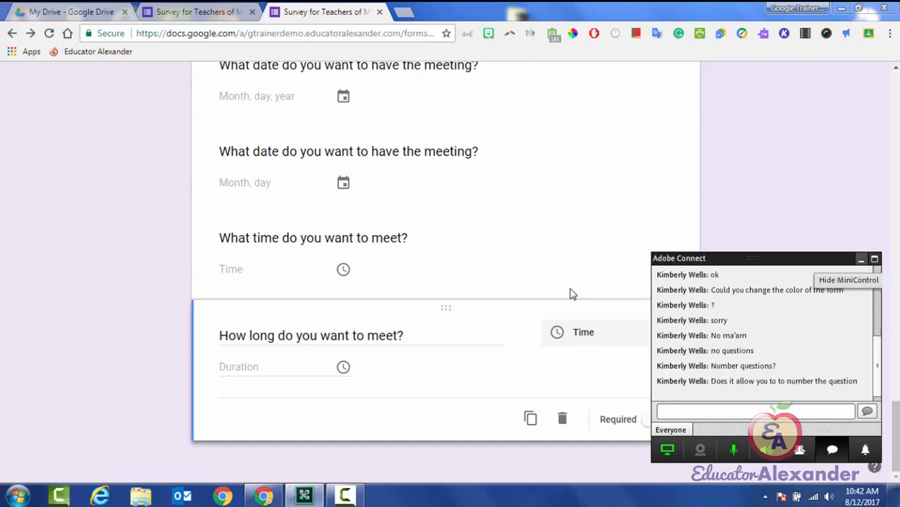
{"action": "left_click", "coordinate": [572, 294]}
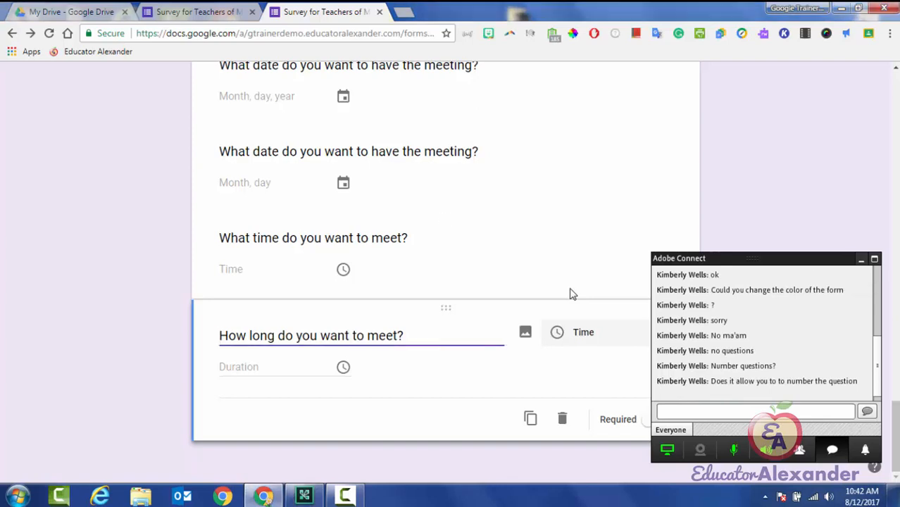
{"action": "type", "text": "1."}
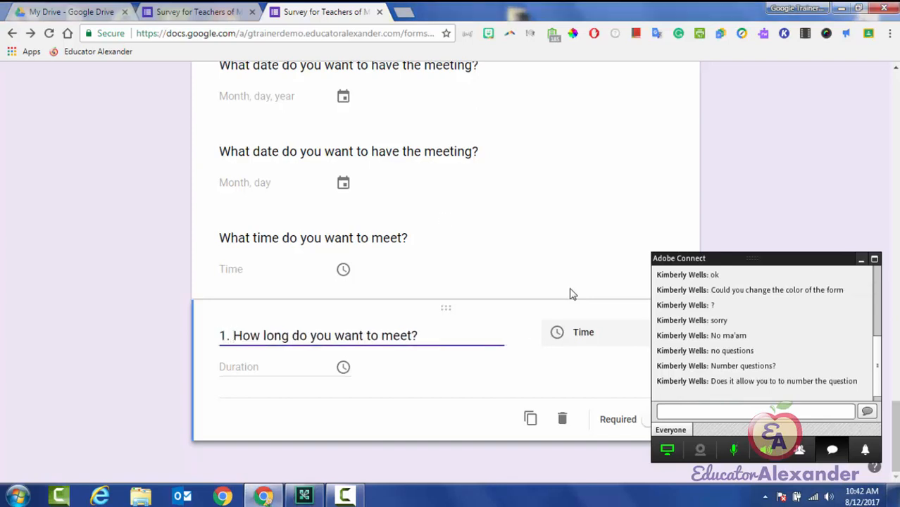
Insert the golden retriever photo from Google Drive as an image item below the "How long do you want to meet?" question.
{"action": "left_click", "coordinate": [572, 294]}
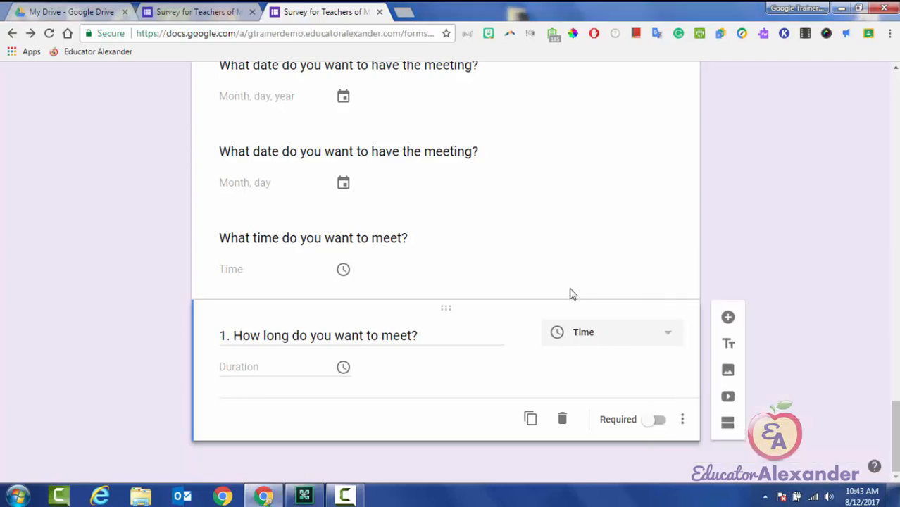
{"action": "mouse_move", "coordinate": [305, 496]}
{"action": "scroll", "coordinate": [572, 295], "scroll_direction": "up", "scroll_amount": 2}
{"action": "scroll", "coordinate": [573, 295], "scroll_direction": "down", "scroll_amount": 2}
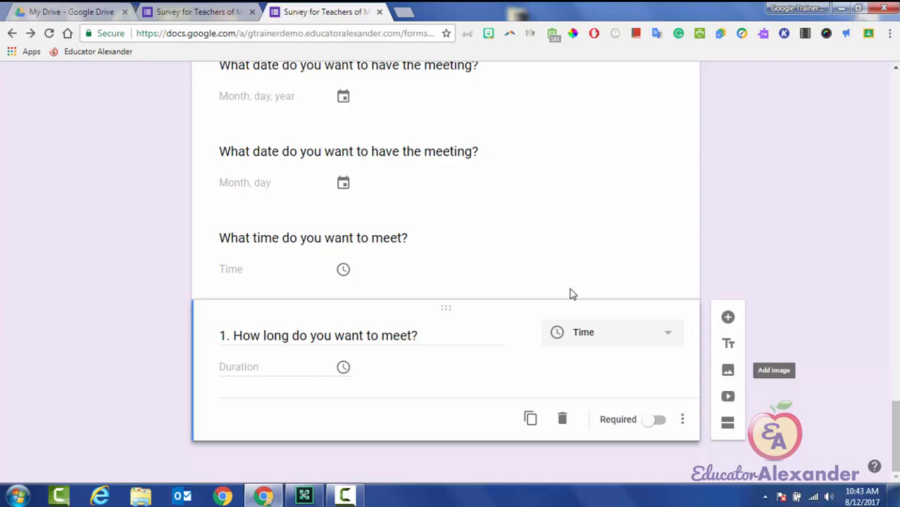
{"action": "left_click", "coordinate": [728, 370]}
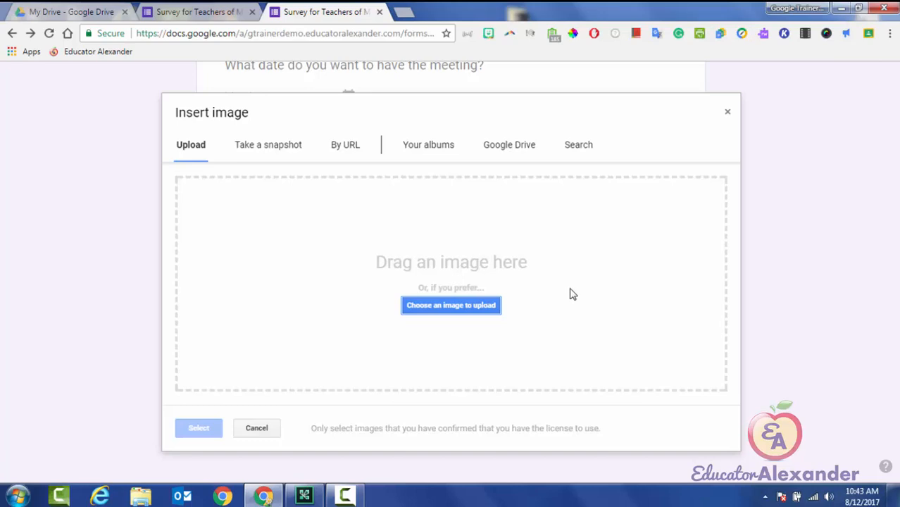
{"action": "left_click", "coordinate": [509, 145]}
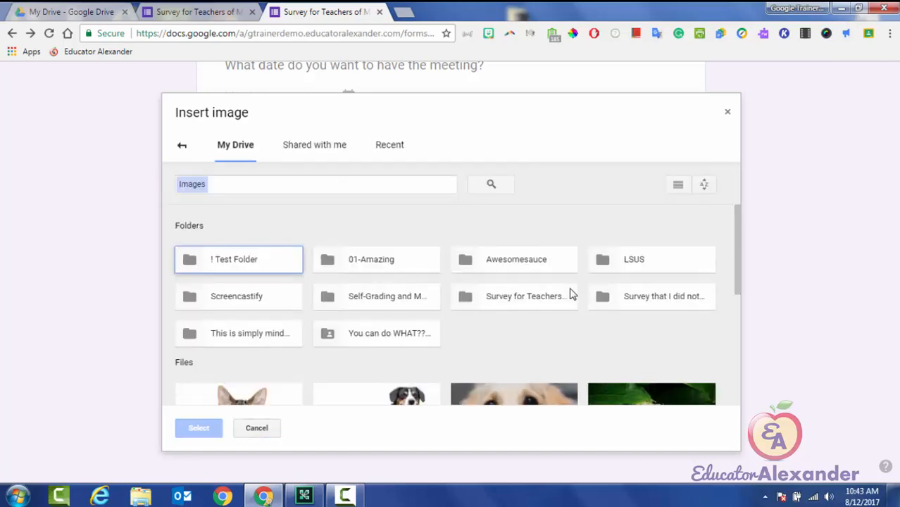
{"action": "scroll", "coordinate": [572, 296], "scroll_direction": "down", "scroll_amount": 2}
{"action": "double_click", "coordinate": [572, 296]}
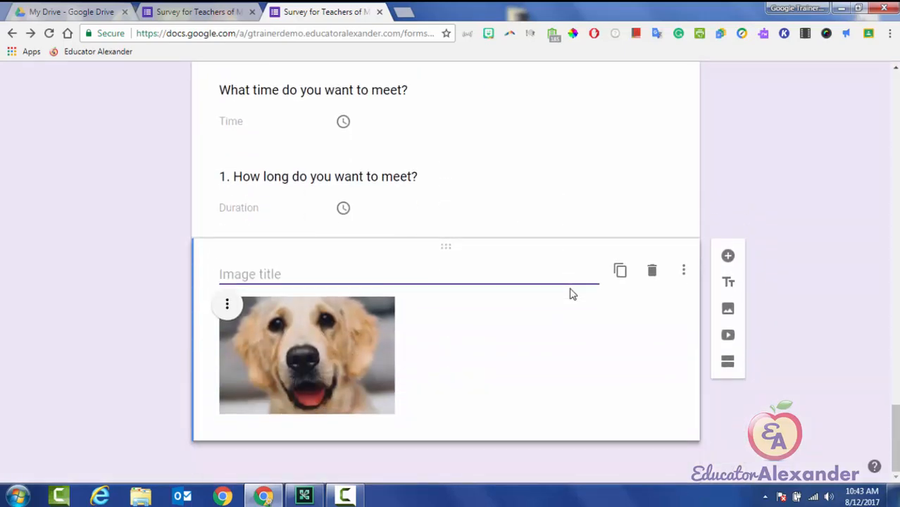
Center-align the inserted dog photo within its image item.
{"action": "key", "text": "Tab"}
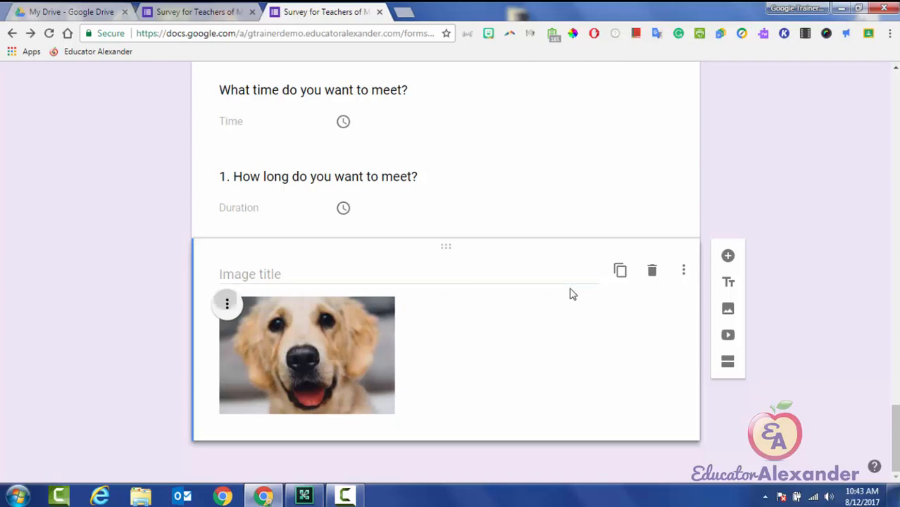
{"action": "key", "text": "Return"}
{"action": "key", "text": "Down"}
{"action": "key", "text": "Return"}
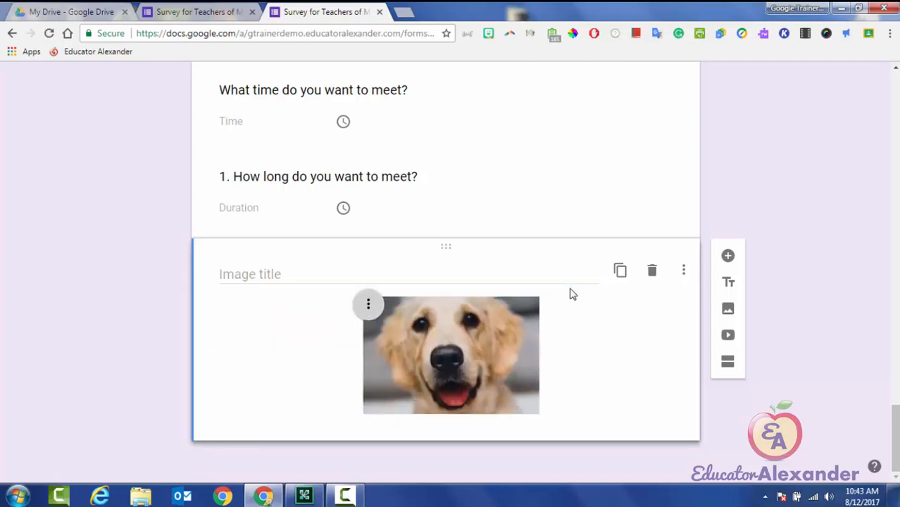
{"action": "key", "text": "Return"}
{"action": "key", "text": "Down"}
{"action": "key", "text": "Down"}
{"action": "key", "text": "Down"}
{"action": "key", "text": "Down"}
{"action": "key", "text": "Escape"}
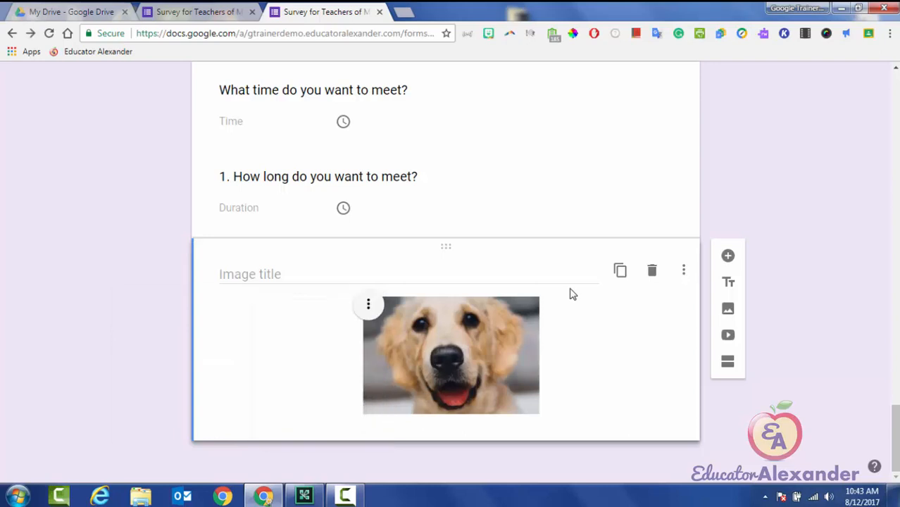
Enlarge the dog photo proportionally from its lower corner, leaving the image title blank.
{"action": "key", "text": "Tab"}
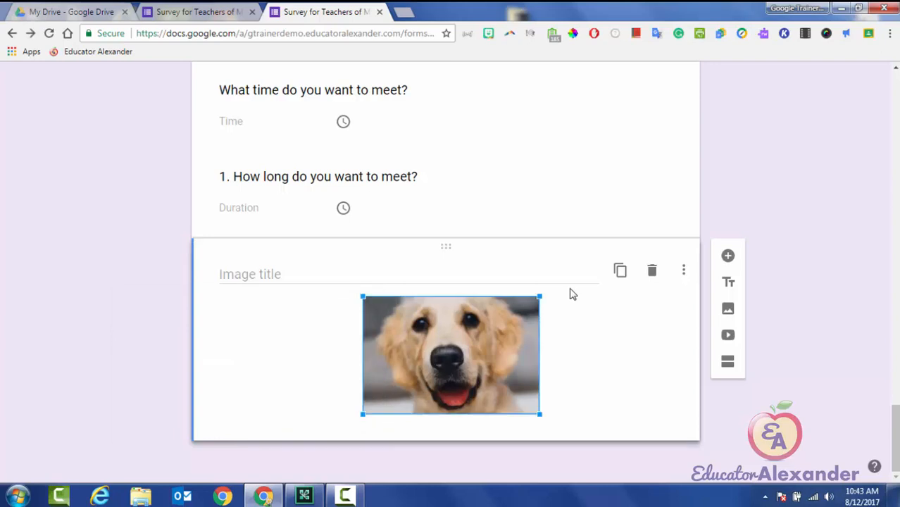
{"action": "left_click_drag", "start_coordinate": [540, 415], "coordinate": [594, 449]}
{"action": "left_click", "coordinate": [571, 290]}
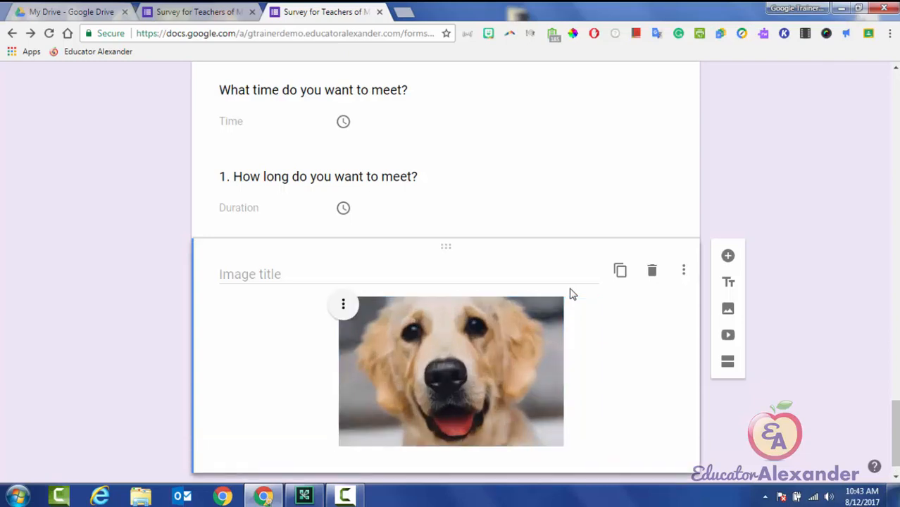
{"action": "left_click", "coordinate": [570, 290]}
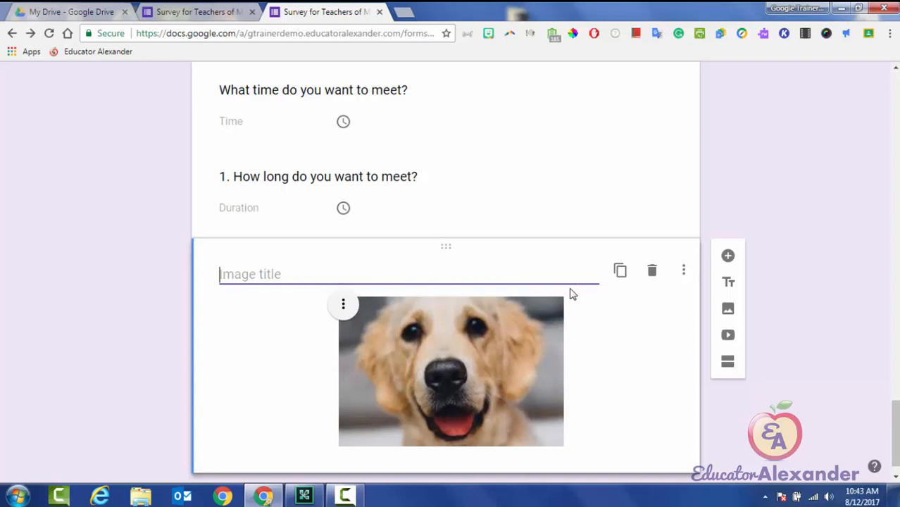
{"action": "left_click", "coordinate": [571, 290]}
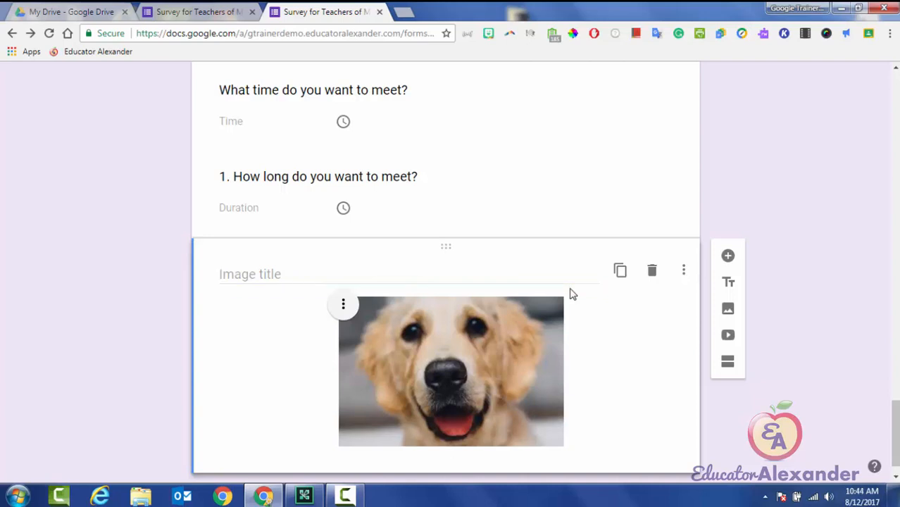
{"action": "key", "text": "Tab"}
{"action": "key", "text": "Return"}
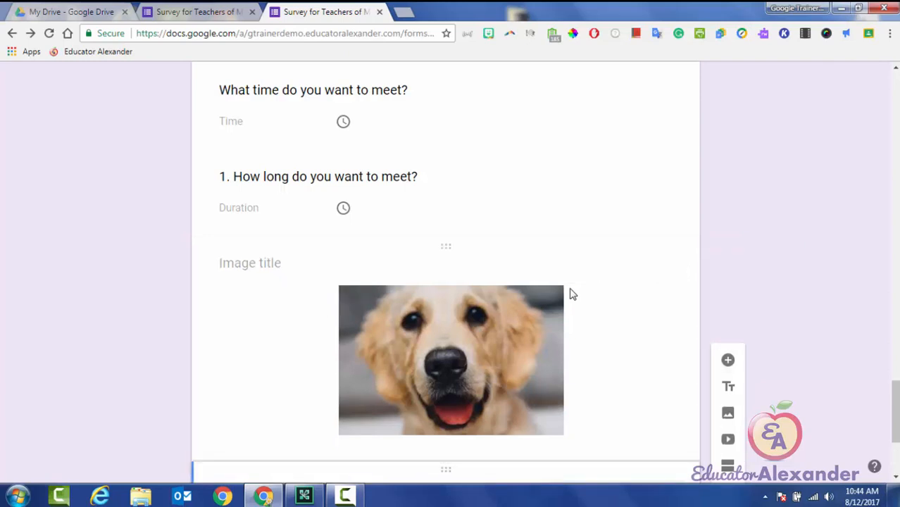
{"action": "type", "text": "How "}
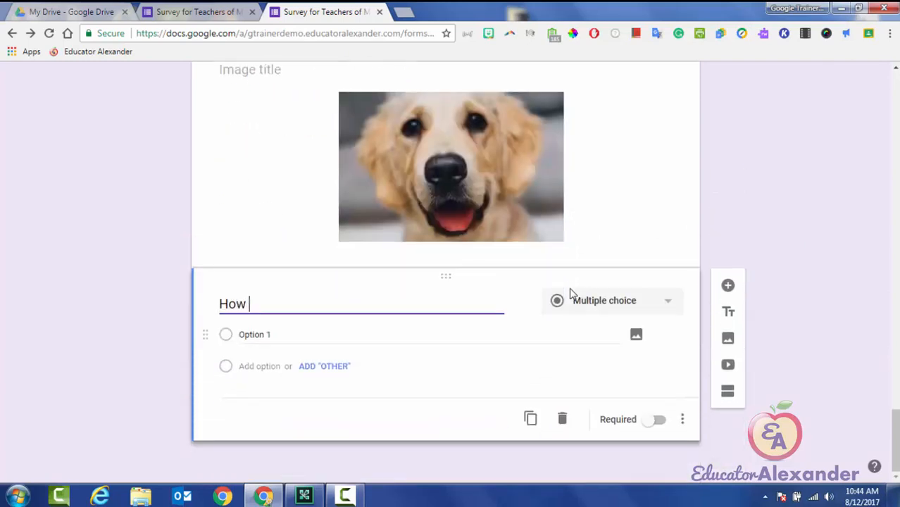
{"action": "type", "text": "cute is he?"}
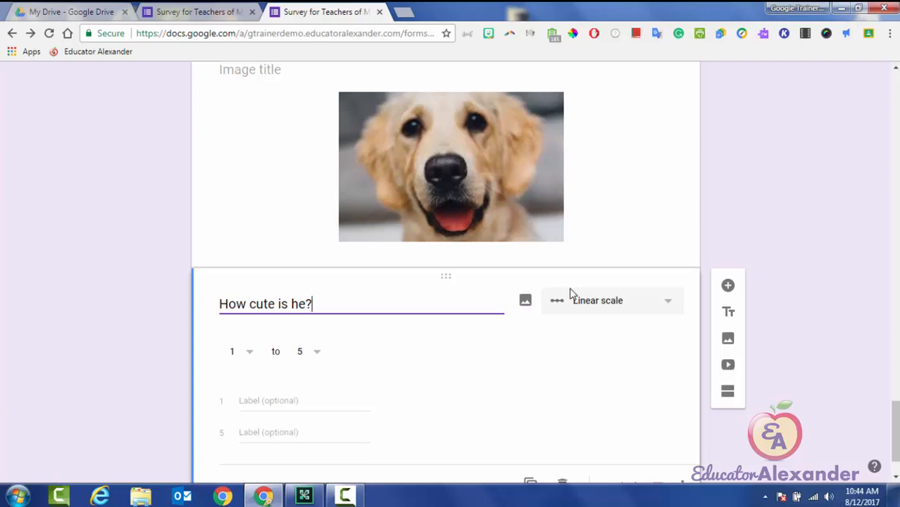
{"action": "scroll", "coordinate": [572, 295], "scroll_direction": "down", "scroll_amount": 1}
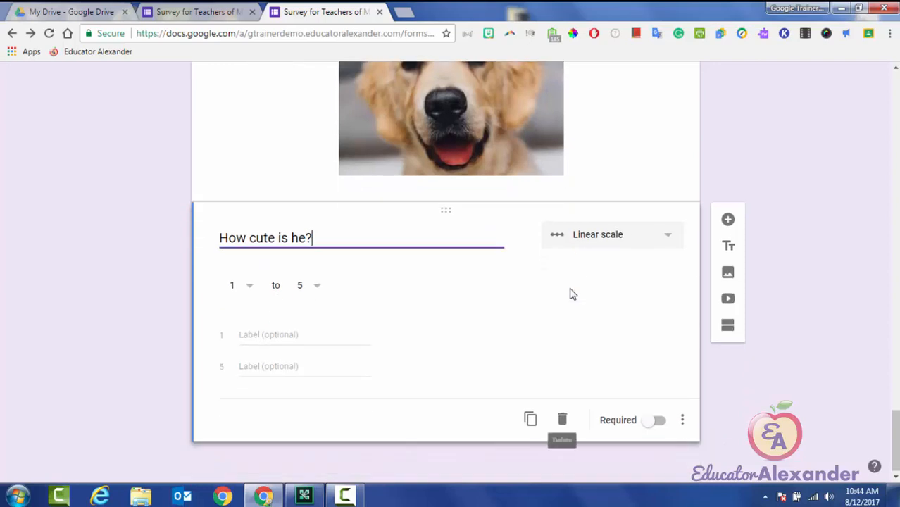
{"action": "left_click", "coordinate": [562, 419]}
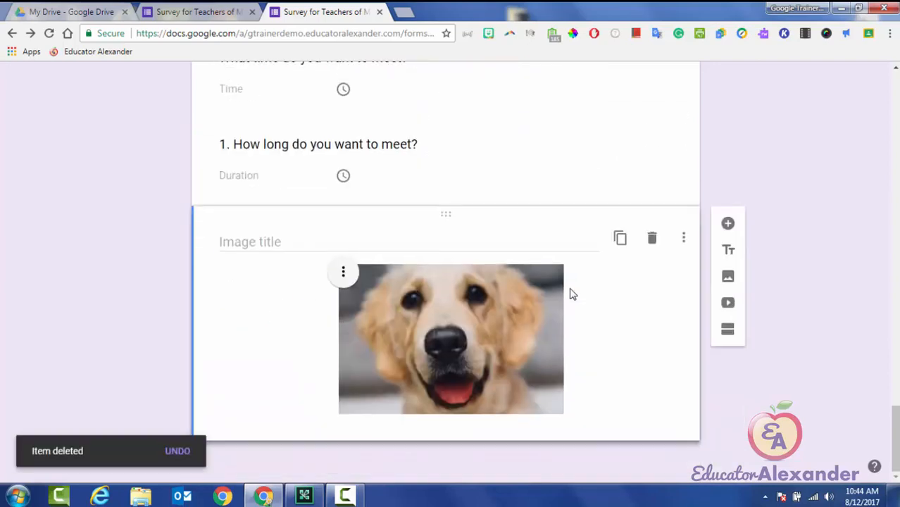
Add a question reading "How cute is he?" below the dog photo and set its type to Multiple choice.
{"action": "left_click", "coordinate": [727, 223]}
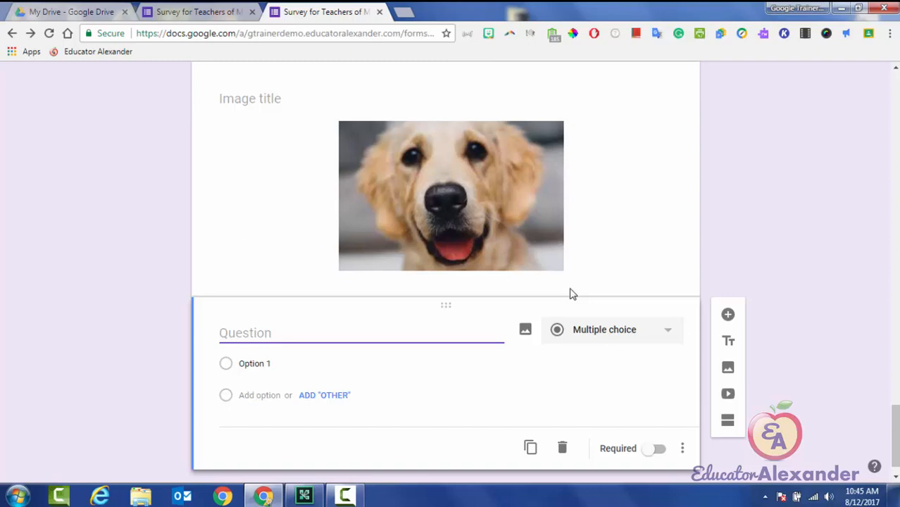
{"action": "type", "text": "How cute is he?"}
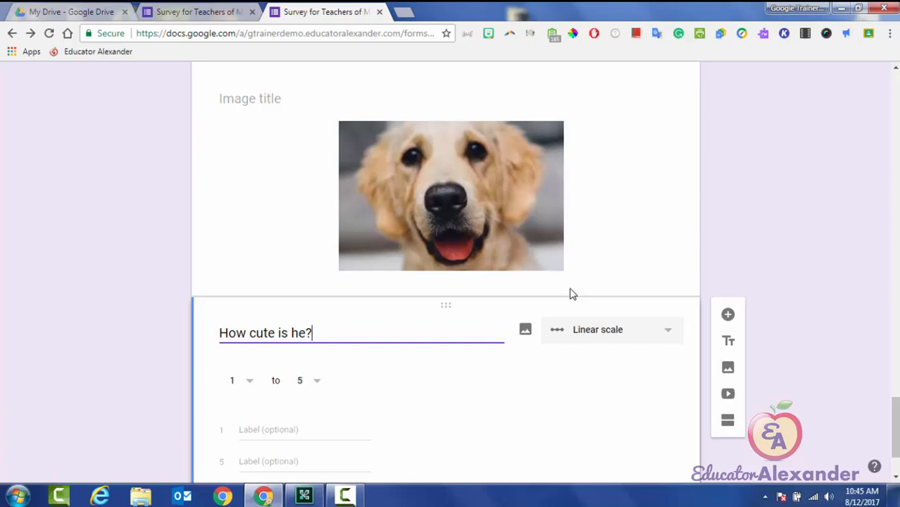
{"action": "key", "text": "Tab"}
{"action": "key", "text": "Return"}
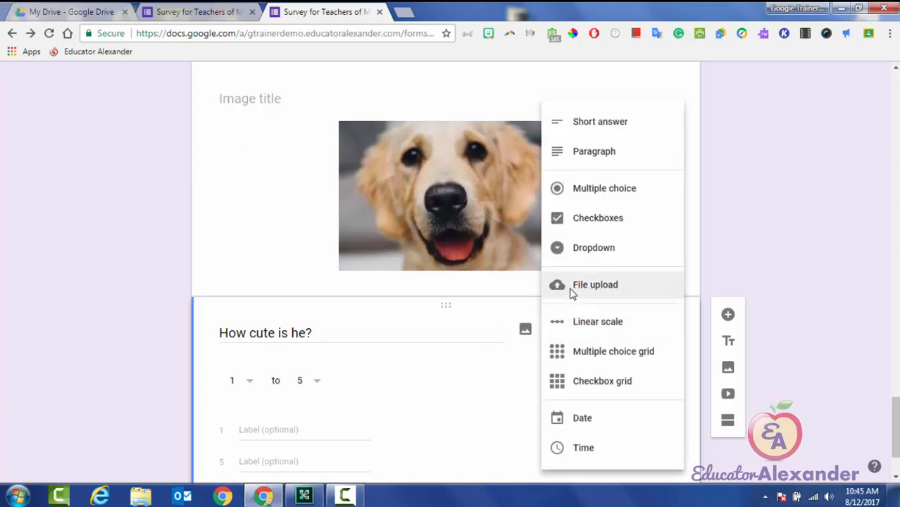
{"action": "key", "text": "Up"}
{"action": "key", "text": "Up"}
{"action": "key", "text": "Up"}
{"action": "key", "text": "Return"}
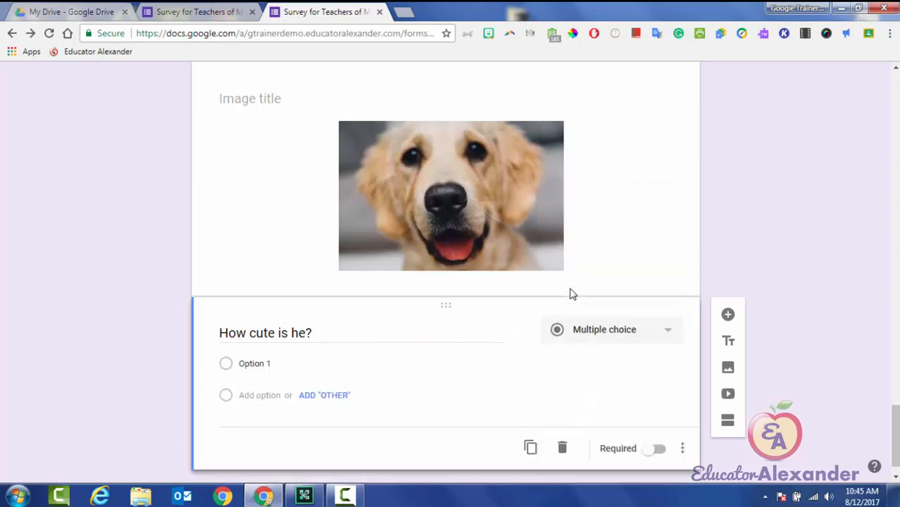
Enter "Very" and "Very, Very" as the answer options of the "How cute is he?" question.
{"action": "mouse_move", "coordinate": [636, 364]}
{"action": "key", "text": "Tab"}
{"action": "key", "text": "Tab"}
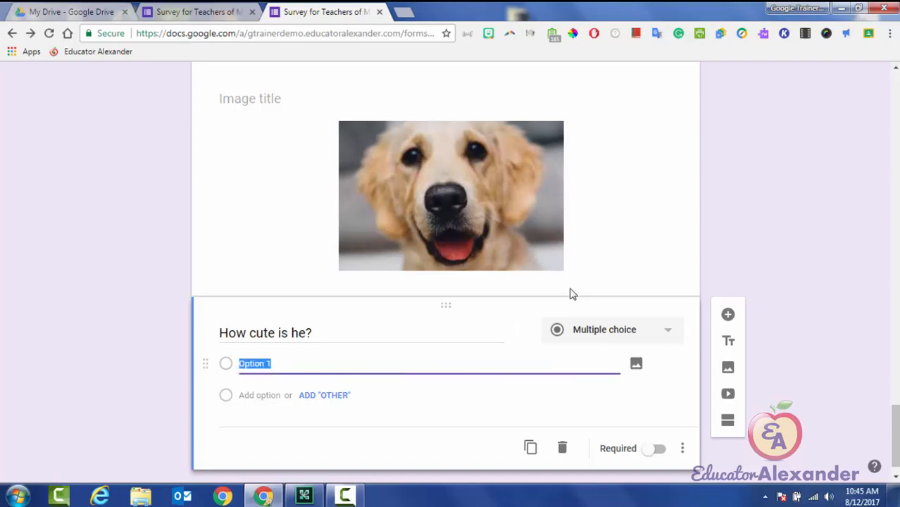
{"action": "type", "text": "Very"}
{"action": "key", "text": "Return"}
{"action": "type", "text": "V"}
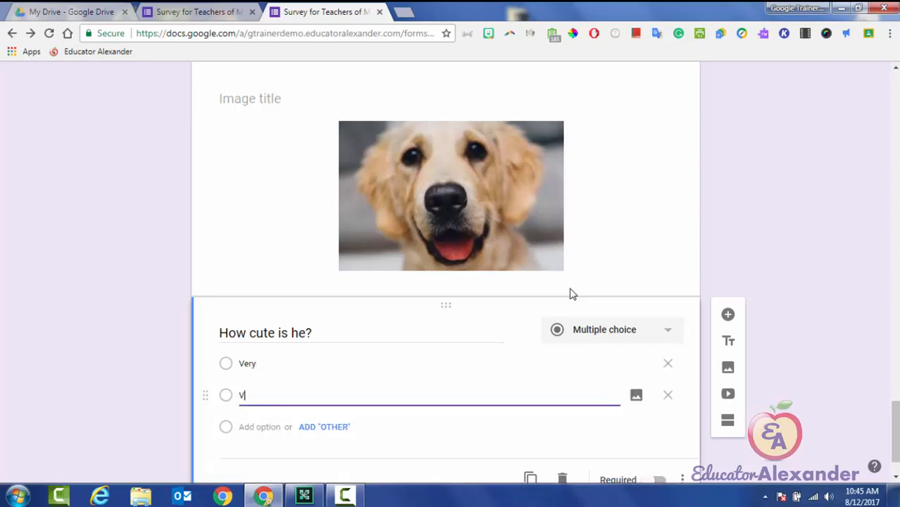
{"action": "type", "text": "ery, Very"}
Preview the survey to check how the dog photo and its multiple-choice question look to respondents, and close the preview.
{"action": "scroll", "coordinate": [573, 294], "scroll_direction": "up", "scroll_amount": 12}
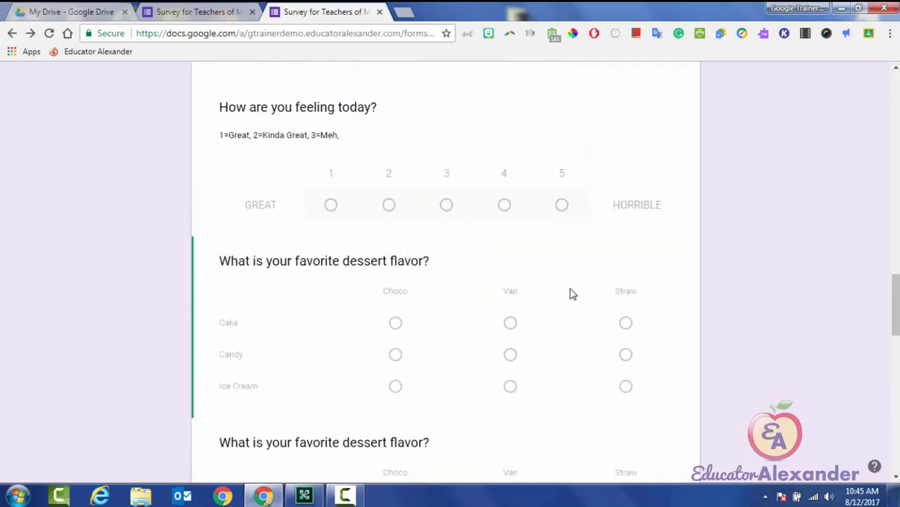
{"action": "scroll", "coordinate": [573, 295], "scroll_direction": "up", "scroll_amount": 10}
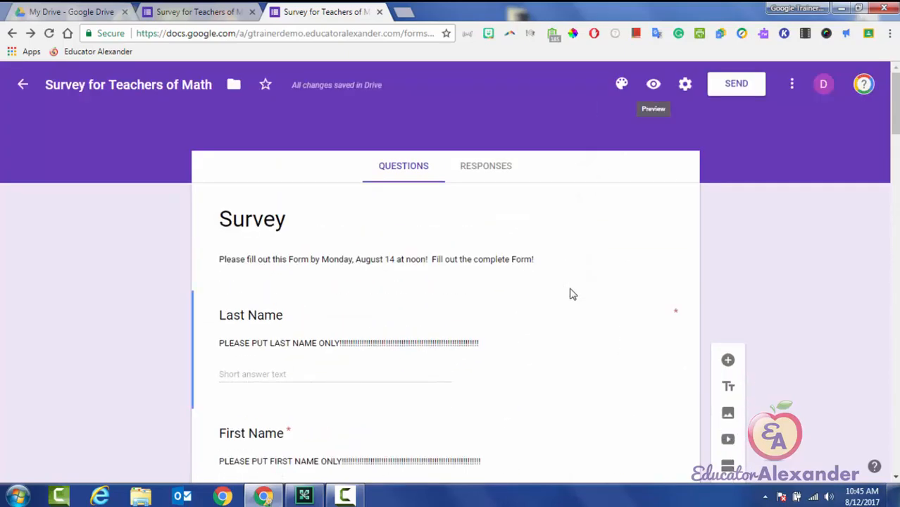
{"action": "left_click", "coordinate": [654, 84]}
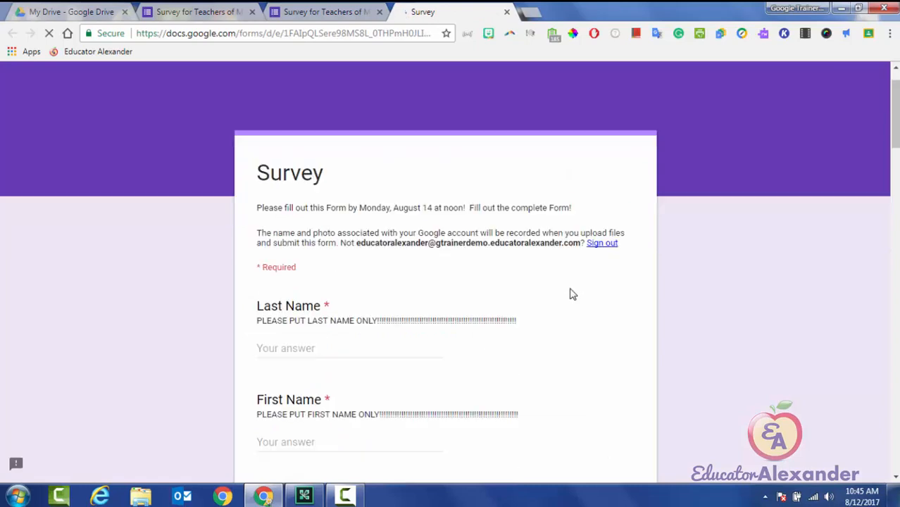
{"action": "scroll", "coordinate": [573, 295], "scroll_direction": "down", "scroll_amount": 20}
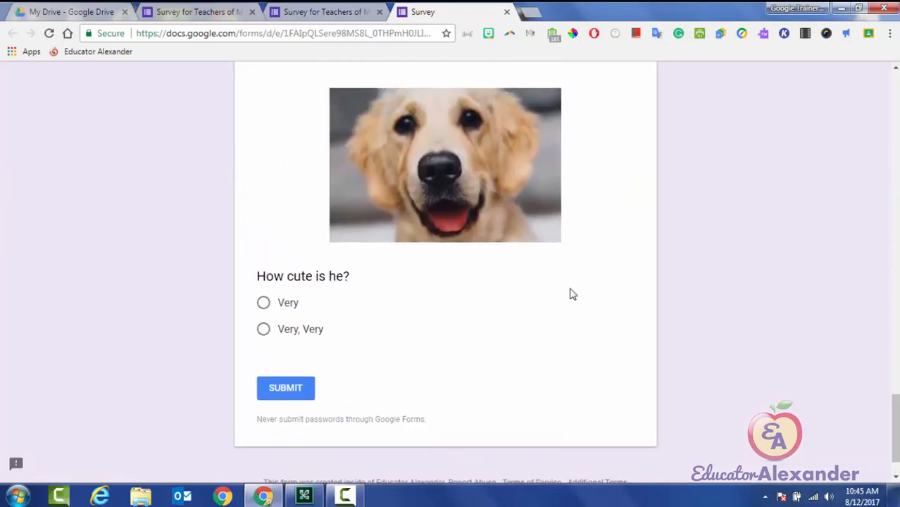
{"action": "scroll", "coordinate": [572, 294], "scroll_direction": "up", "scroll_amount": 1}
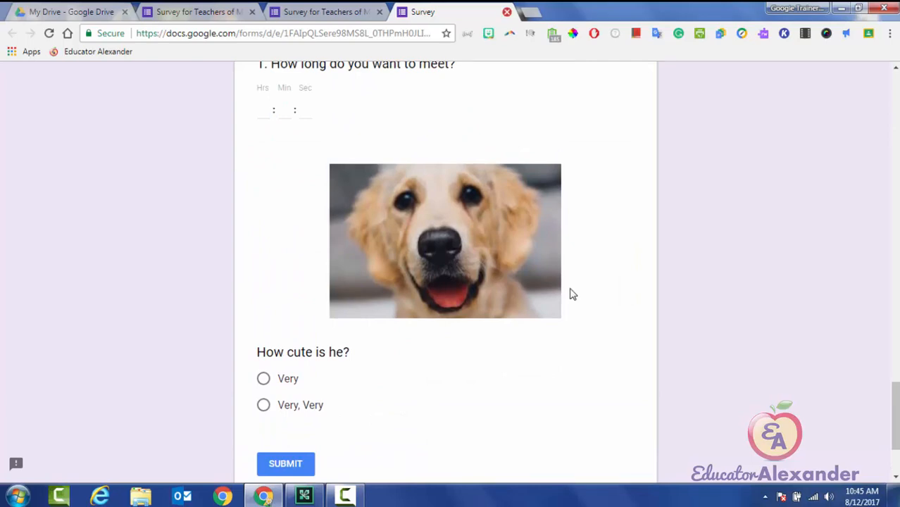
{"action": "key", "text": "ctrl+w"}
Add the black-and-brown standing dog picture from Google Drive to the multiple-choice question "What is your favorite color?".
{"action": "scroll", "coordinate": [573, 295], "scroll_direction": "down", "scroll_amount": 15}
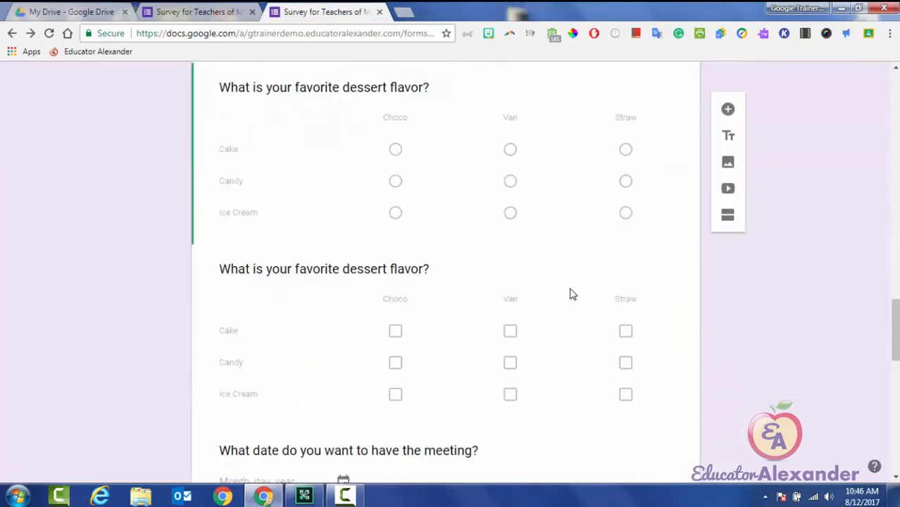
{"action": "scroll", "coordinate": [572, 294], "scroll_direction": "down", "scroll_amount": 10}
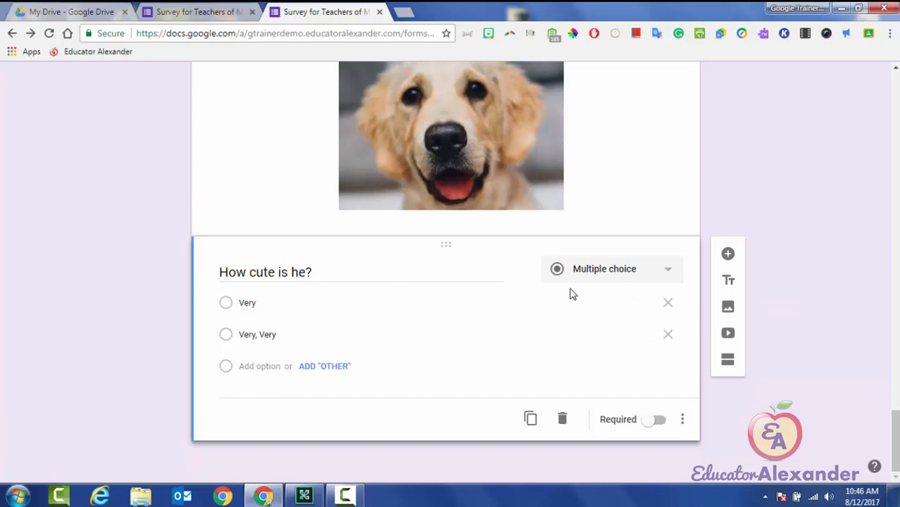
{"action": "scroll", "coordinate": [573, 295], "scroll_direction": "up", "scroll_amount": 1}
{"action": "scroll", "coordinate": [573, 295], "scroll_direction": "up", "scroll_amount": 20}
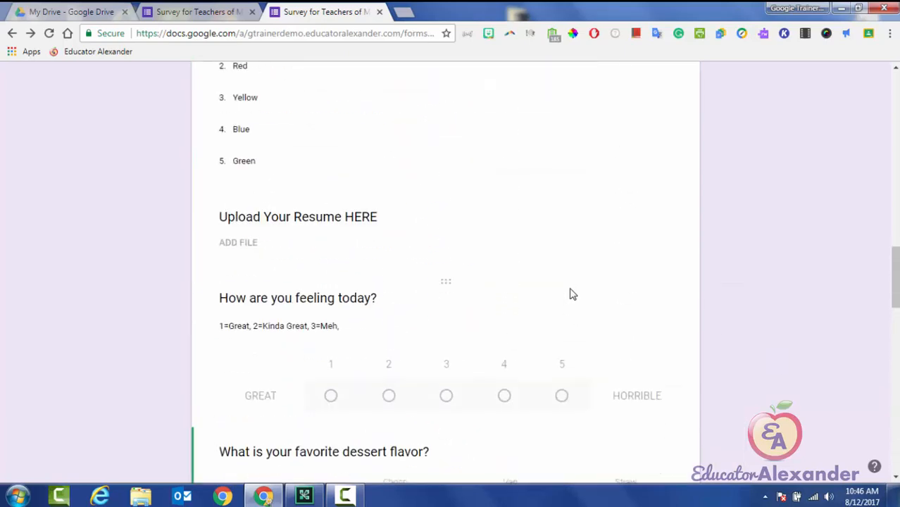
{"action": "scroll", "coordinate": [573, 295], "scroll_direction": "up", "scroll_amount": 7}
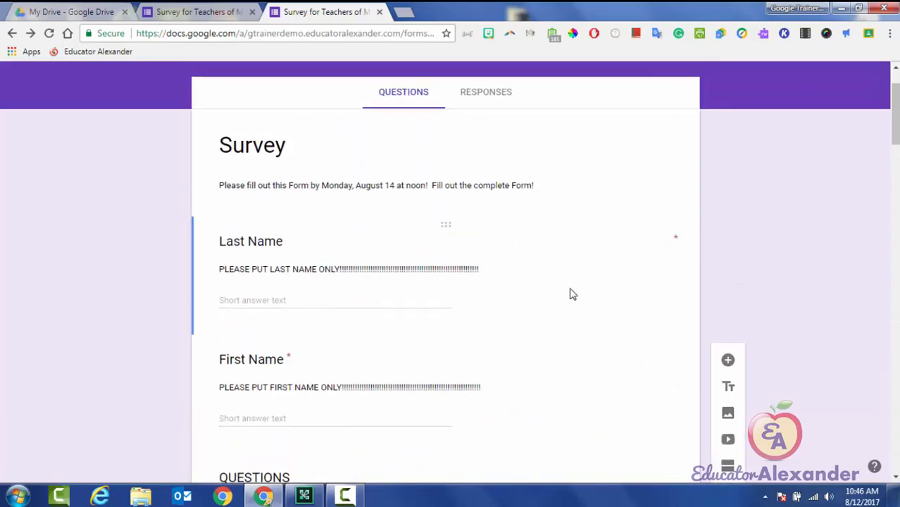
{"action": "scroll", "coordinate": [573, 294], "scroll_direction": "down", "scroll_amount": 5}
{"action": "scroll", "coordinate": [573, 295], "scroll_direction": "down", "scroll_amount": 2}
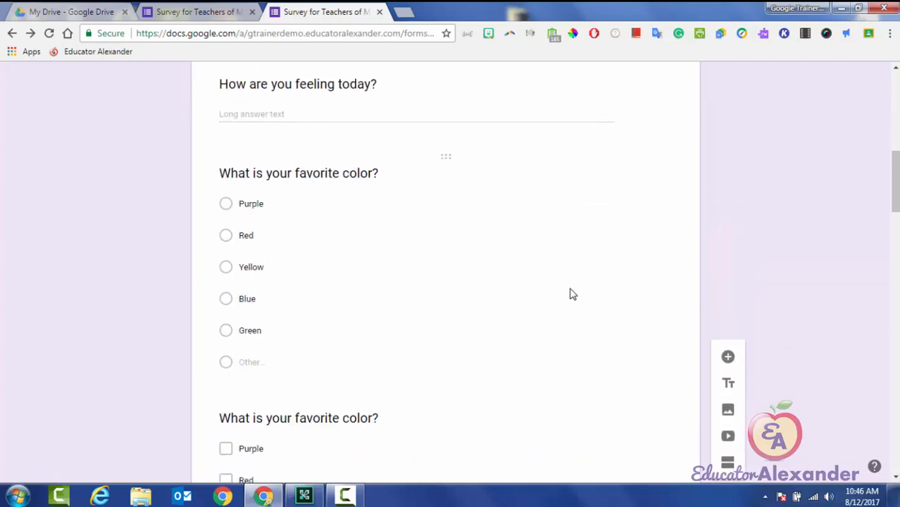
{"action": "left_click", "coordinate": [573, 295]}
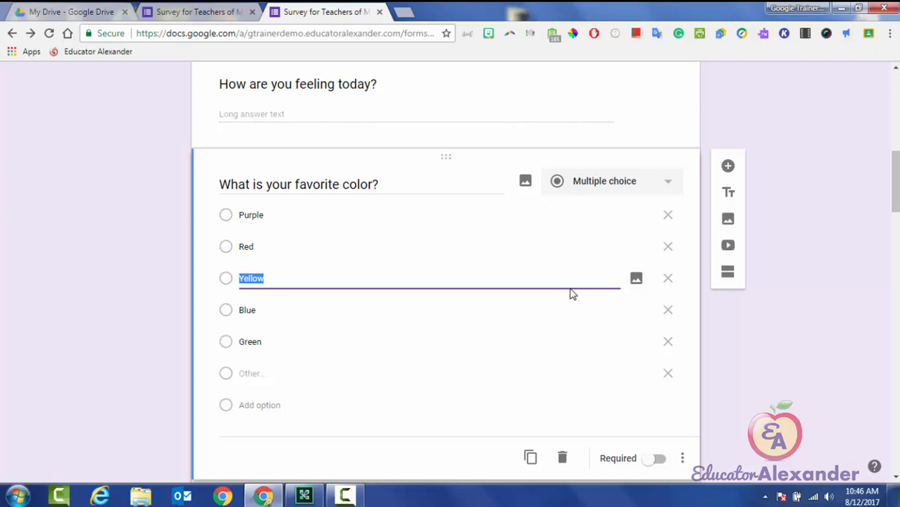
{"action": "left_click", "coordinate": [526, 181]}
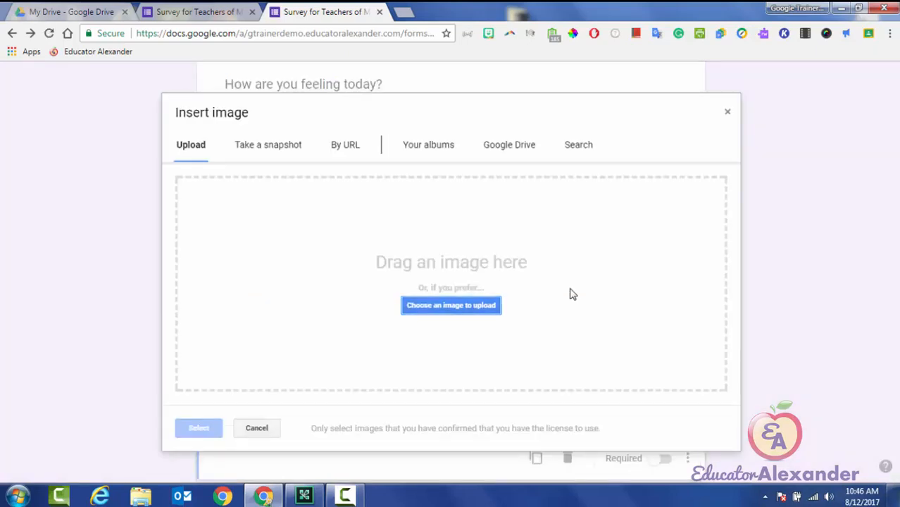
{"action": "left_click", "coordinate": [509, 145]}
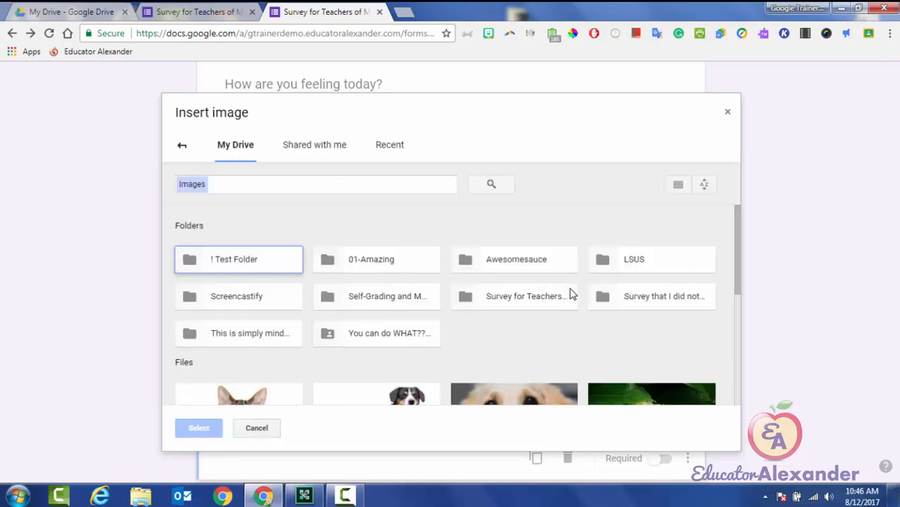
{"action": "double_click", "coordinate": [377, 395]}
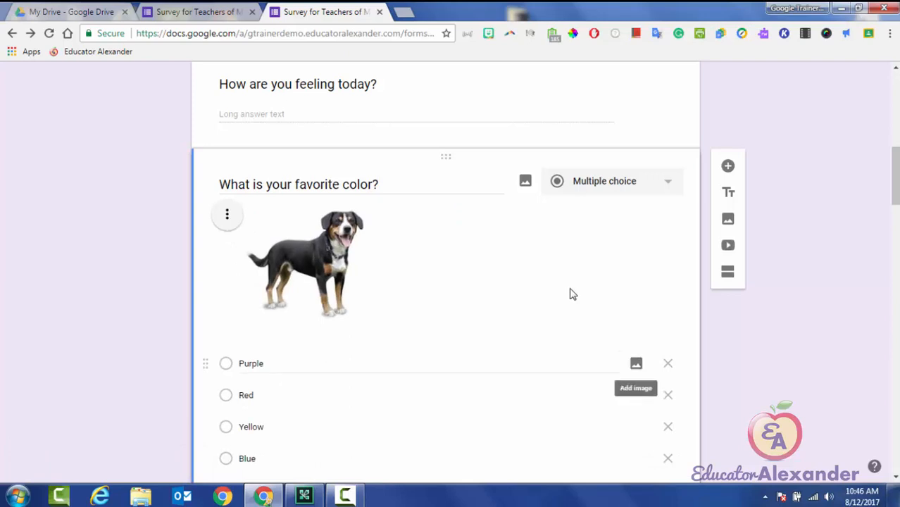
Add the Minions picture from Google Drive to the "Purple" answer option of the favorite color question.
{"action": "left_click", "coordinate": [636, 364]}
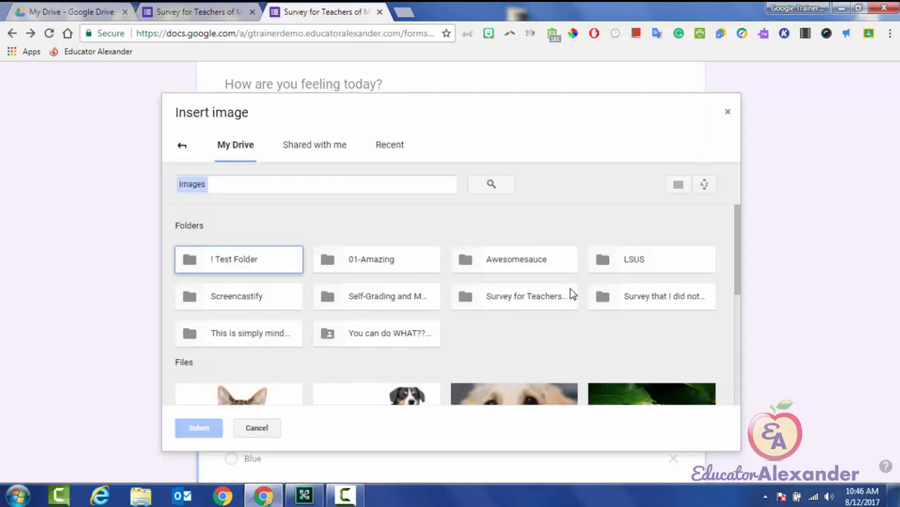
{"action": "scroll", "coordinate": [573, 295], "scroll_direction": "down", "scroll_amount": 3}
{"action": "scroll", "coordinate": [573, 294], "scroll_direction": "down", "scroll_amount": 2}
{"action": "double_click", "coordinate": [573, 293]}
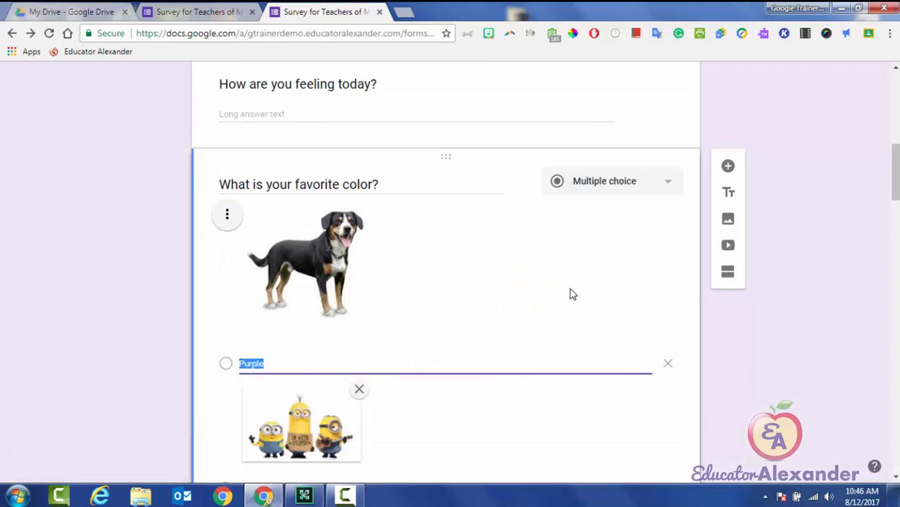
{"action": "scroll", "coordinate": [573, 295], "scroll_direction": "down", "scroll_amount": 2}
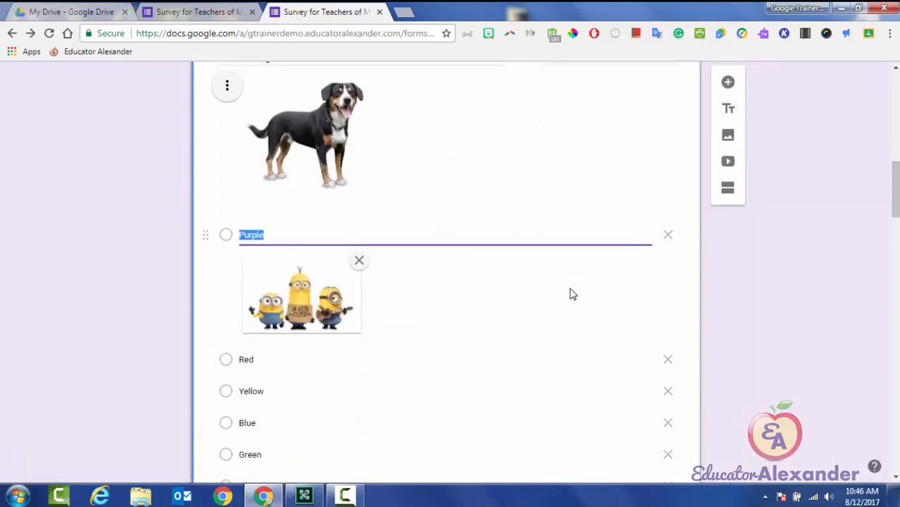
Preview the survey to check how the question image and the "Purple" option image look to respondents, and close the preview.
{"action": "scroll", "coordinate": [573, 294], "scroll_direction": "up", "scroll_amount": 10}
{"action": "left_click", "coordinate": [654, 84]}
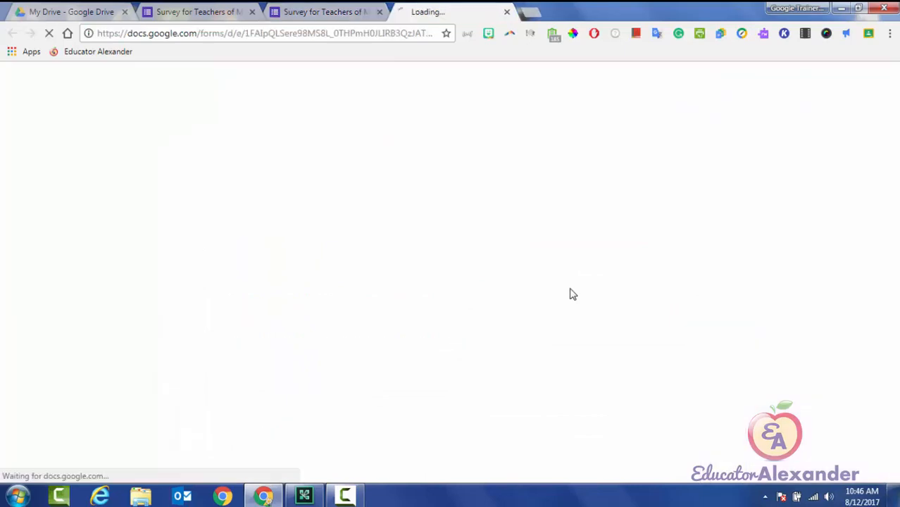
{"action": "scroll", "coordinate": [573, 295], "scroll_direction": "down", "scroll_amount": 10}
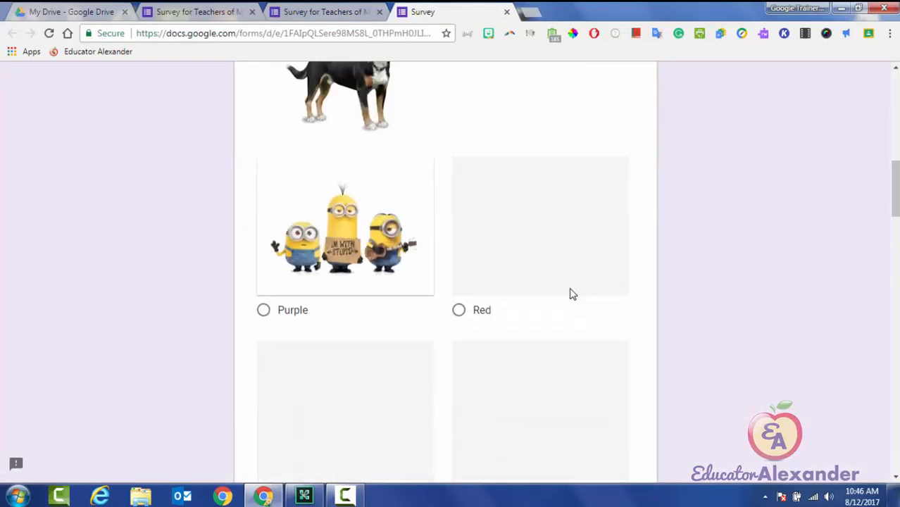
{"action": "scroll", "coordinate": [573, 294], "scroll_direction": "up", "scroll_amount": 3}
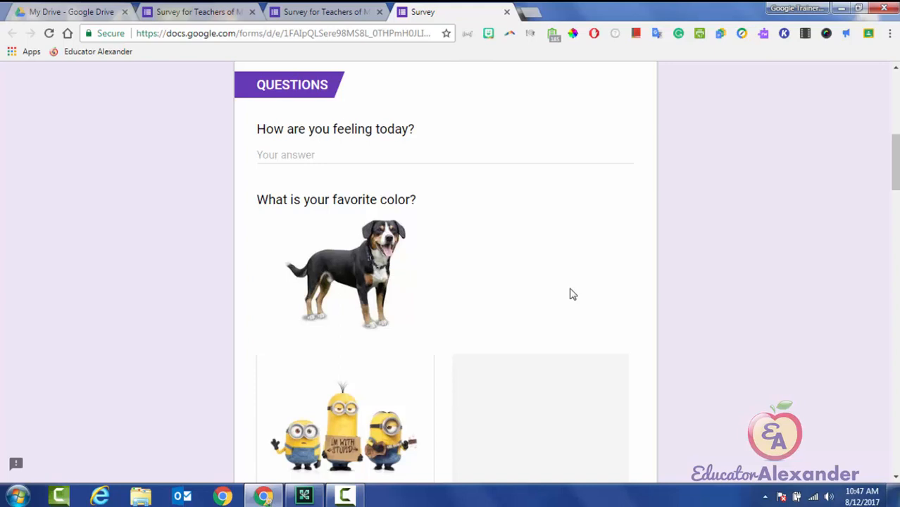
{"action": "scroll", "coordinate": [573, 295], "scroll_direction": "down", "scroll_amount": 3}
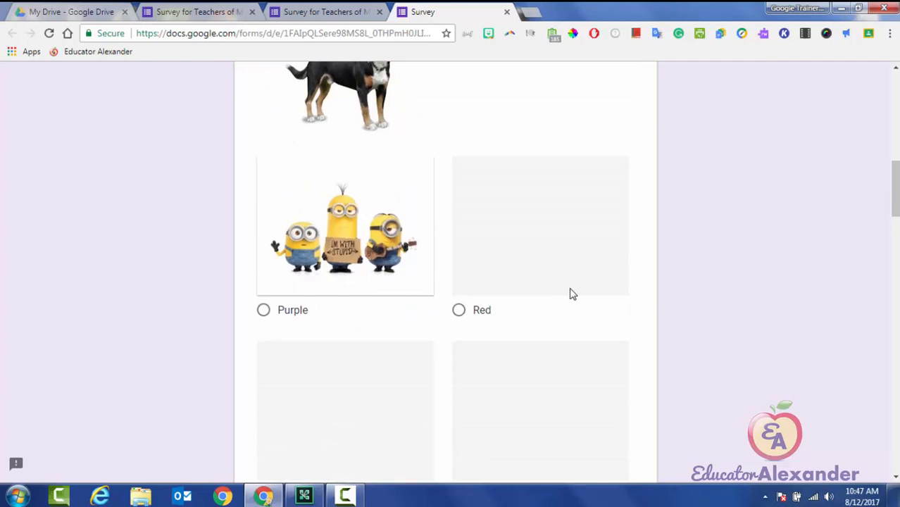
{"action": "scroll", "coordinate": [573, 294], "scroll_direction": "down", "scroll_amount": 5}
{"action": "scroll", "coordinate": [573, 295], "scroll_direction": "up", "scroll_amount": 5}
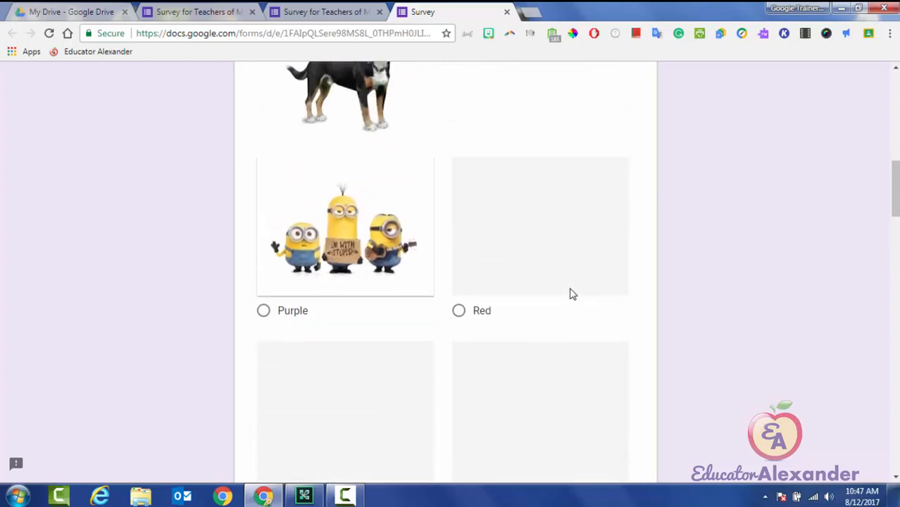
{"action": "scroll", "coordinate": [572, 294], "scroll_direction": "up", "scroll_amount": 1}
{"action": "key", "text": "ctrl+w"}
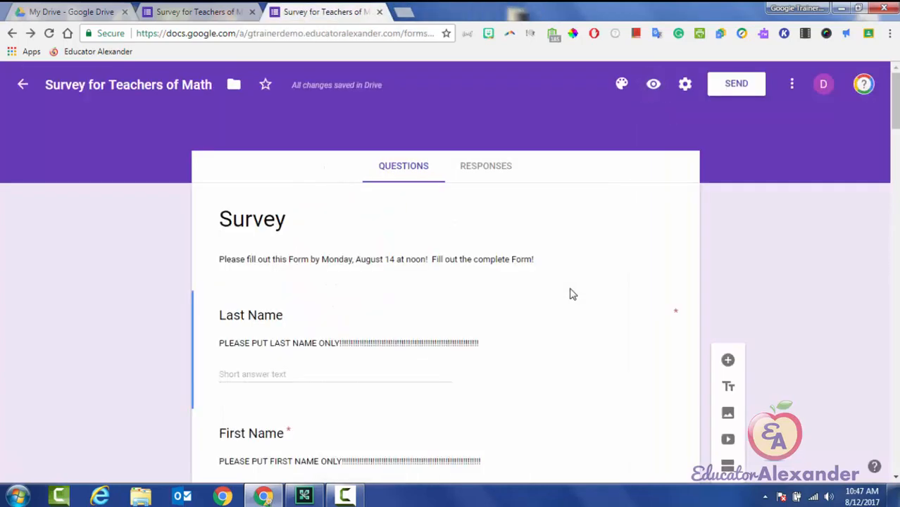
Search YouTube for "cat" and insert "CATS will make you LAUGH YOUR HEAD OFF - Funny CAT compilation" after the "How cute is he?" question.
{"action": "scroll", "coordinate": [573, 294], "scroll_direction": "down", "scroll_amount": 10}
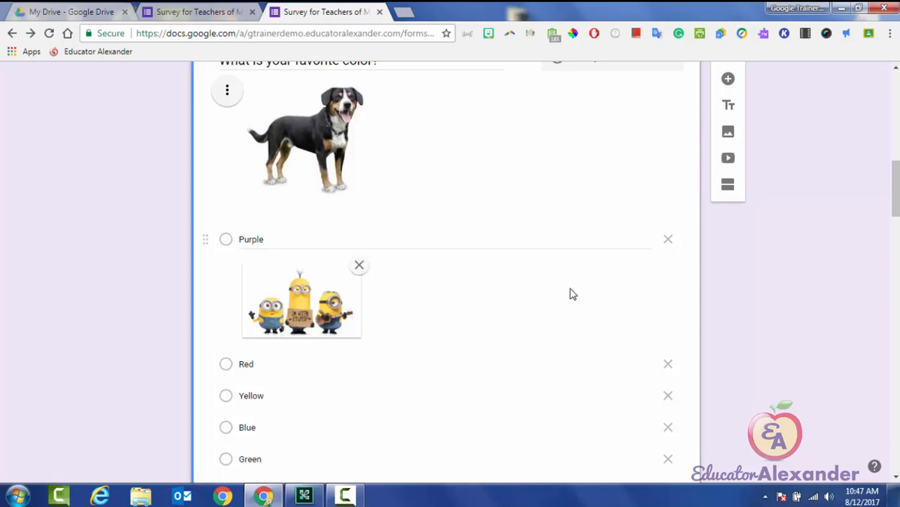
{"action": "scroll", "coordinate": [572, 295], "scroll_direction": "down", "scroll_amount": 2}
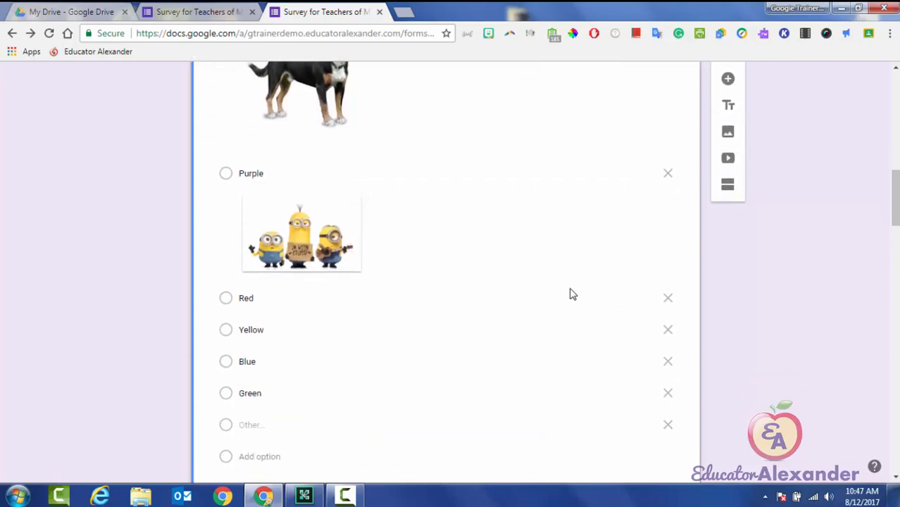
{"action": "scroll", "coordinate": [572, 295], "scroll_direction": "up", "scroll_amount": 3}
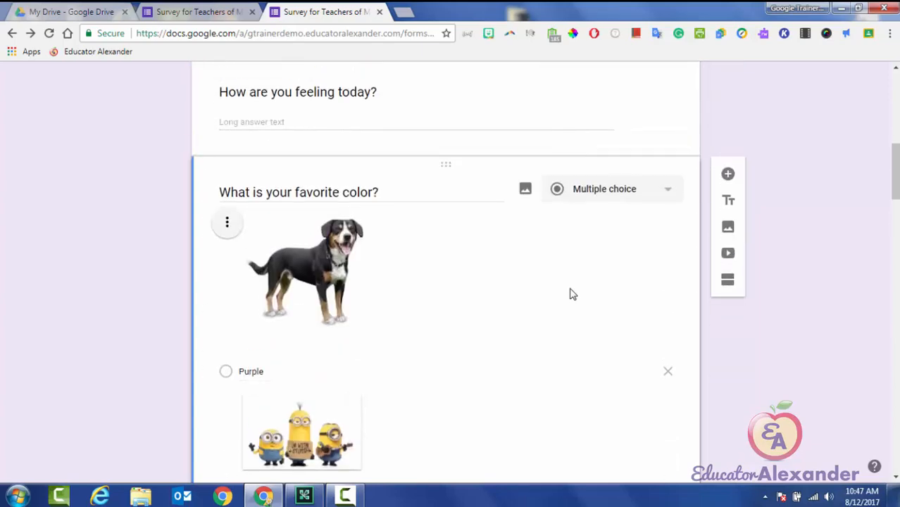
{"action": "scroll", "coordinate": [572, 295], "scroll_direction": "down", "scroll_amount": 15}
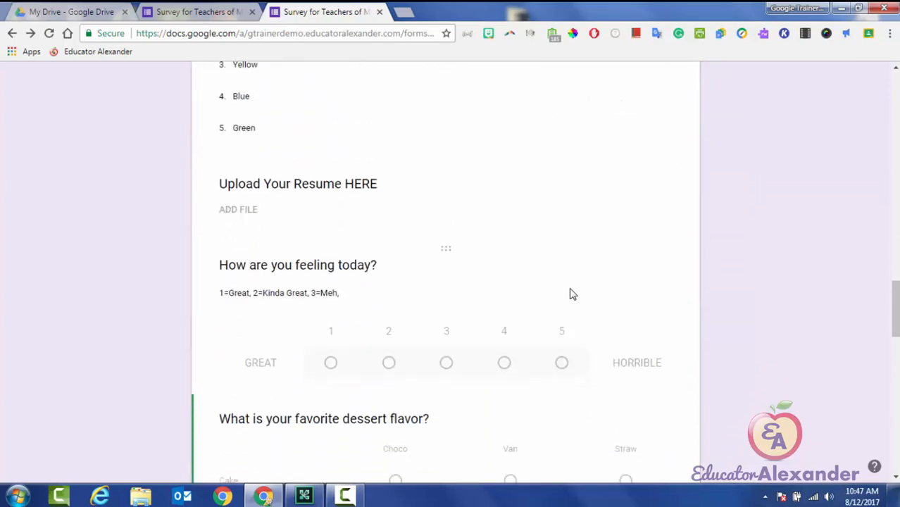
{"action": "scroll", "coordinate": [572, 294], "scroll_direction": "down", "scroll_amount": 3}
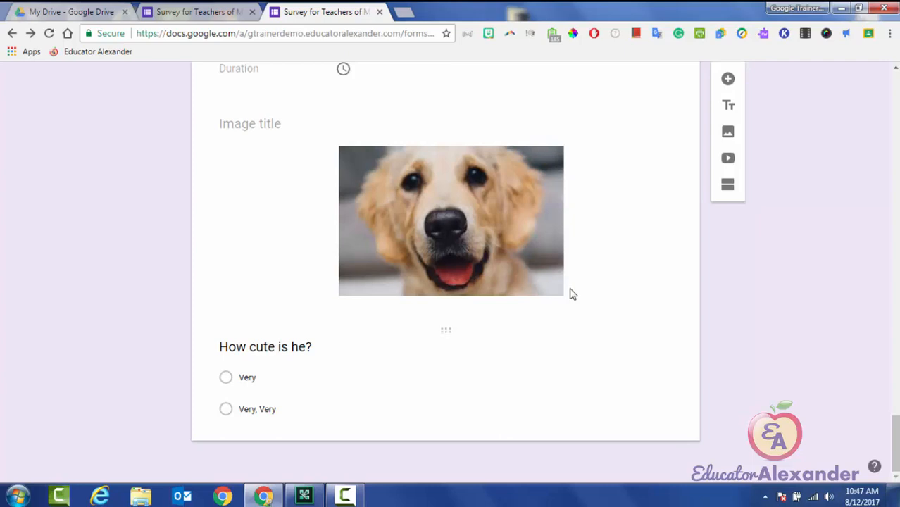
{"action": "left_click", "coordinate": [572, 294]}
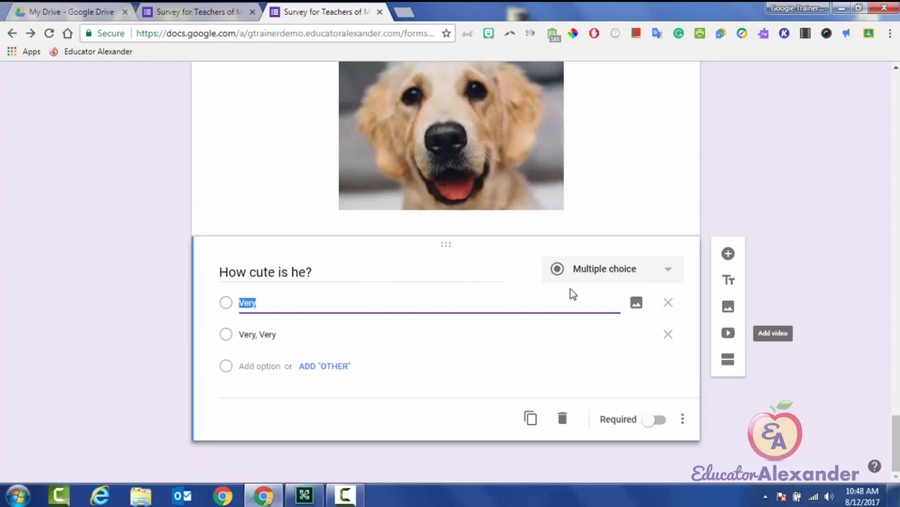
{"action": "left_click", "coordinate": [728, 334]}
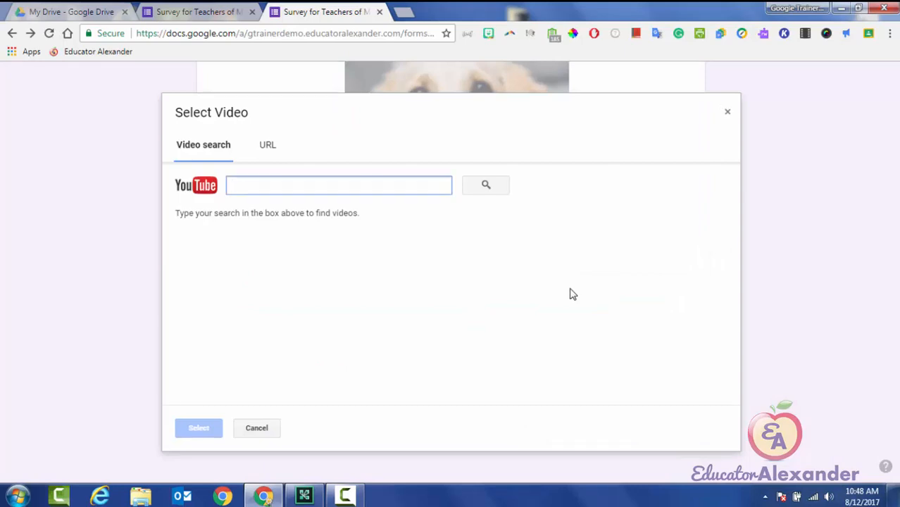
{"action": "left_click", "coordinate": [267, 145]}
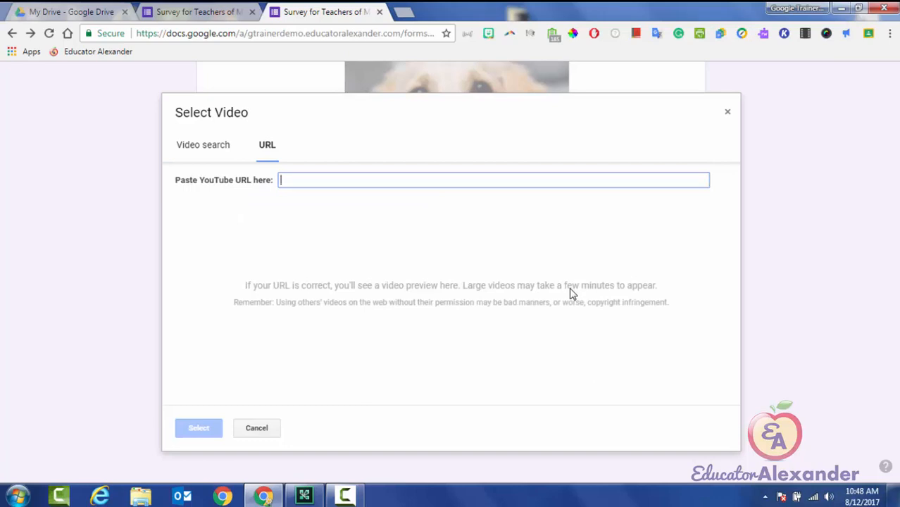
{"action": "left_click", "coordinate": [203, 145]}
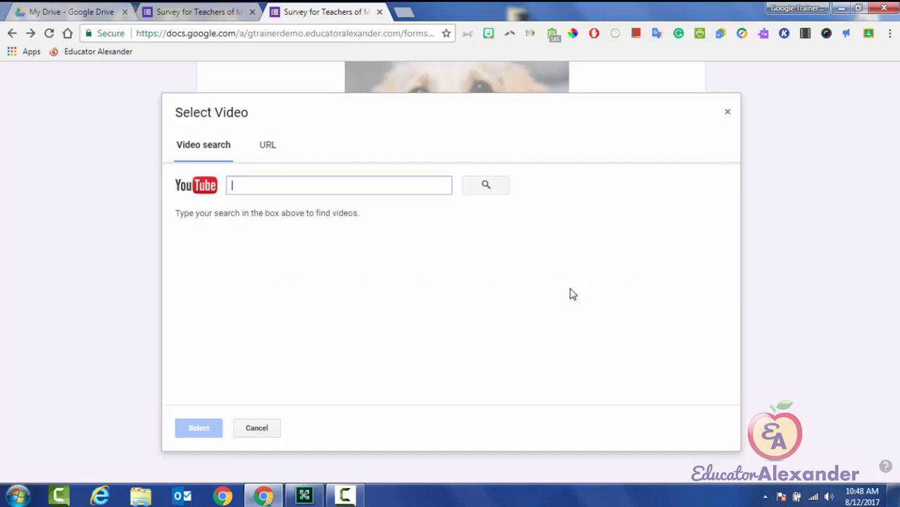
{"action": "type", "text": "cat"}
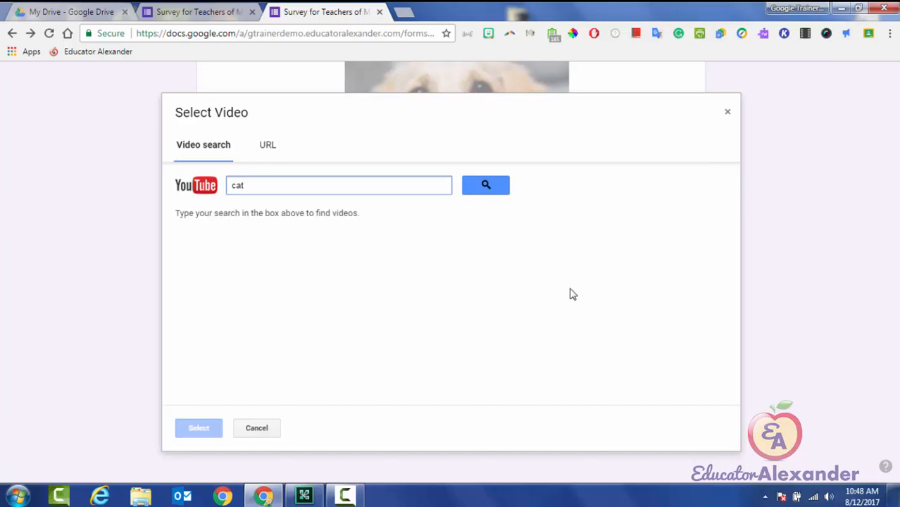
{"action": "key", "text": "Return"}
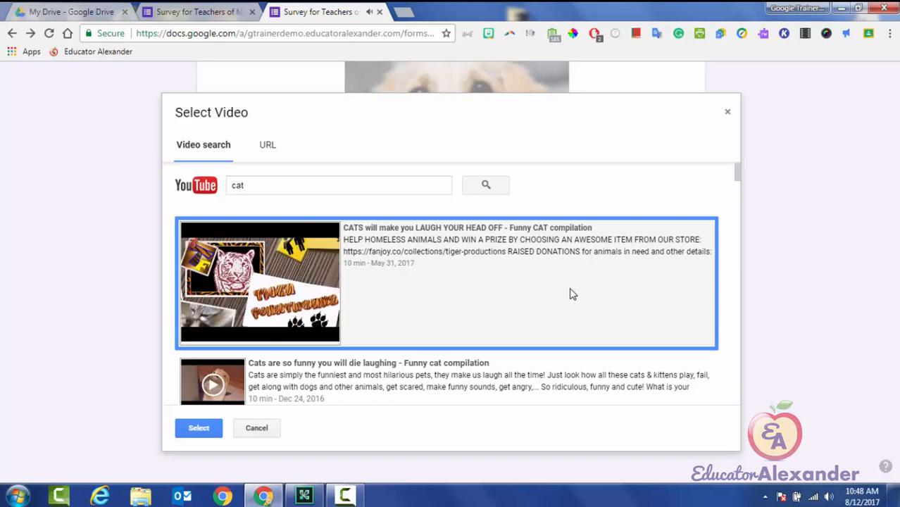
{"action": "double_click", "coordinate": [572, 295]}
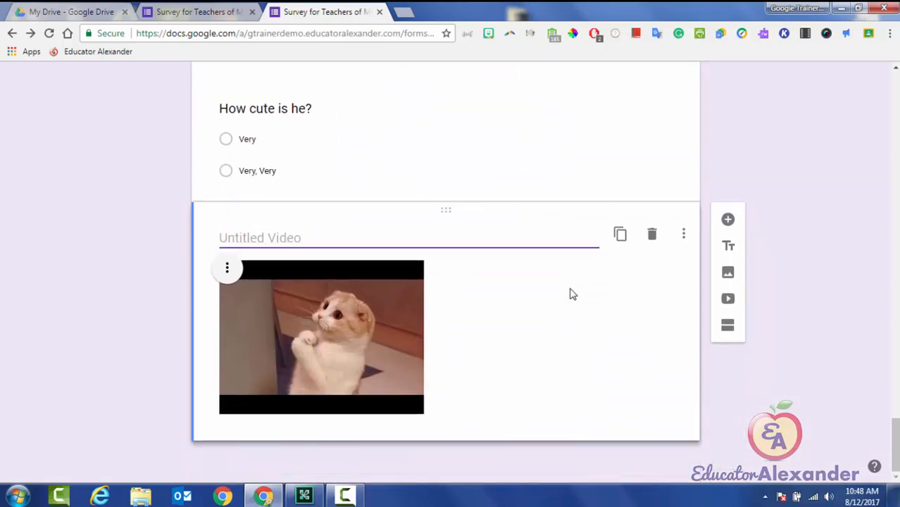
Center align the cat video, leaving its title blank.
{"action": "key", "text": "Tab"}
{"action": "key", "text": "Return"}
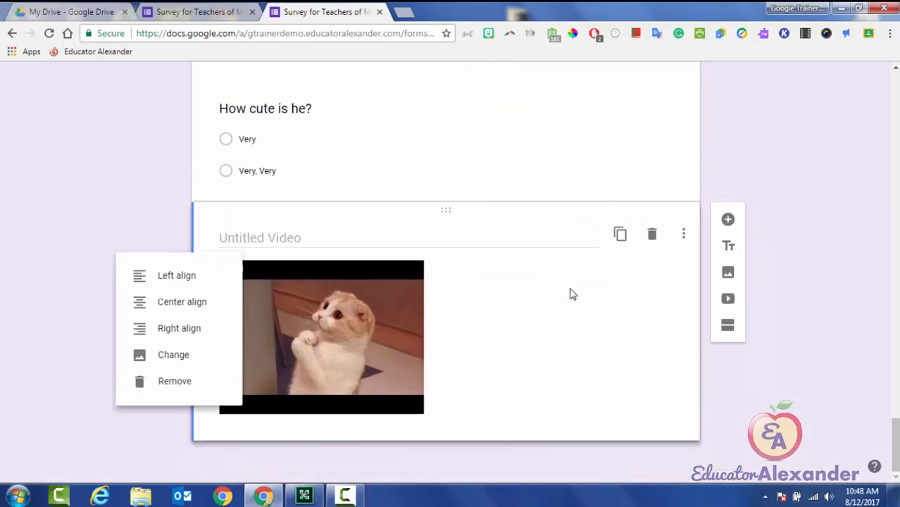
{"action": "key", "text": "Down"}
{"action": "key", "text": "Return"}
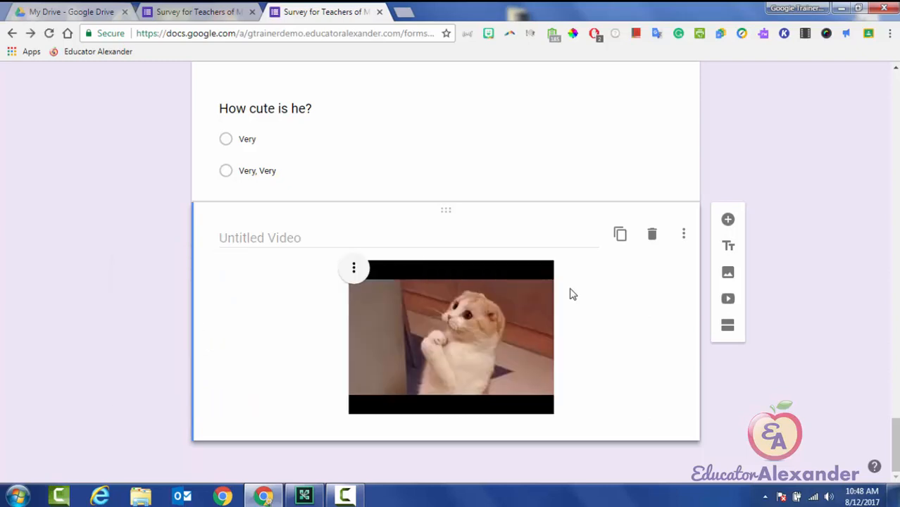
Enlarge the cat video proportionally from its lower corner and open its title for editing.
{"action": "left_click", "coordinate": [572, 295]}
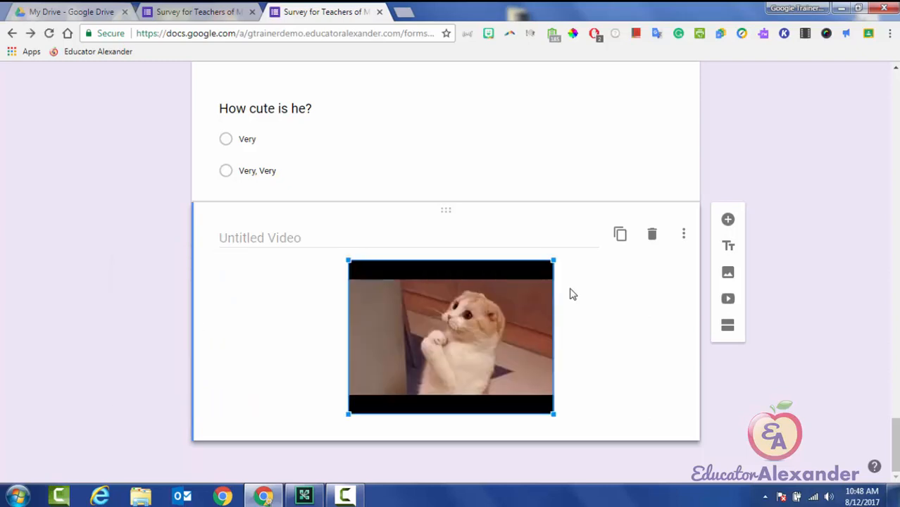
{"action": "left_click_drag", "start_coordinate": [554, 414], "coordinate": [603, 452]}
{"action": "left_click", "coordinate": [571, 291]}
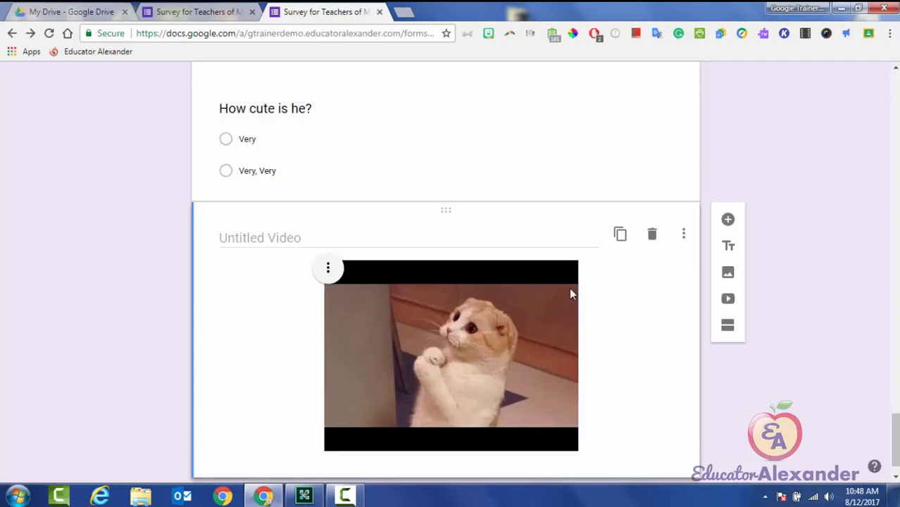
{"action": "left_click", "coordinate": [572, 295]}
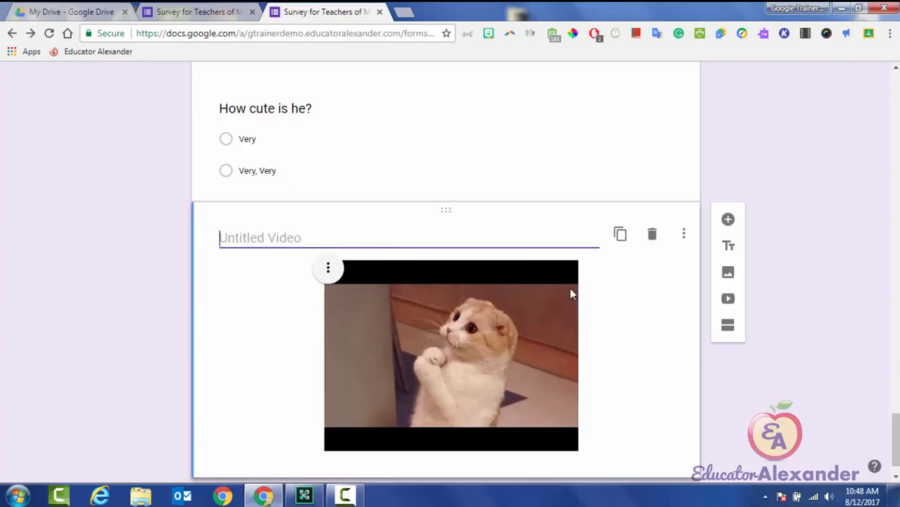
Title the cat video "VIDEO".
{"action": "scroll", "coordinate": [571, 295], "scroll_direction": "up", "scroll_amount": 2}
{"action": "scroll", "coordinate": [571, 295], "scroll_direction": "down", "scroll_amount": 3}
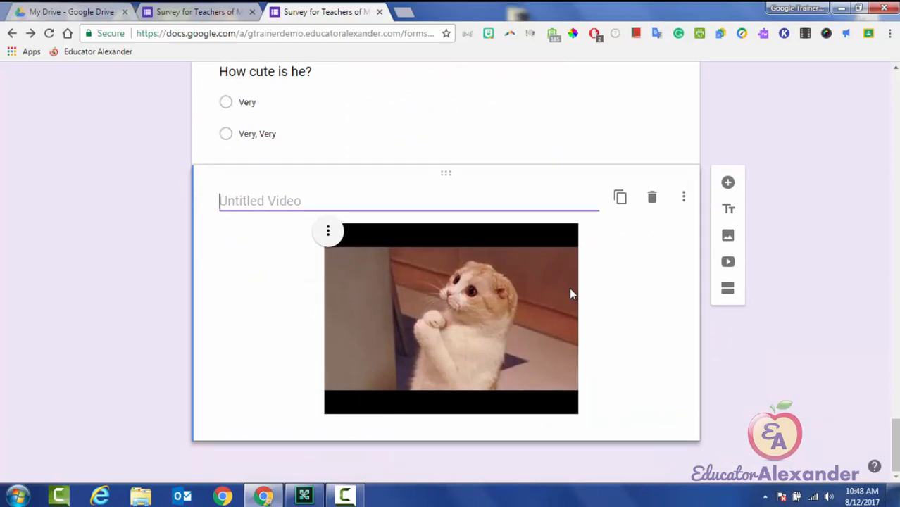
{"action": "type", "text": "VIDEO"}
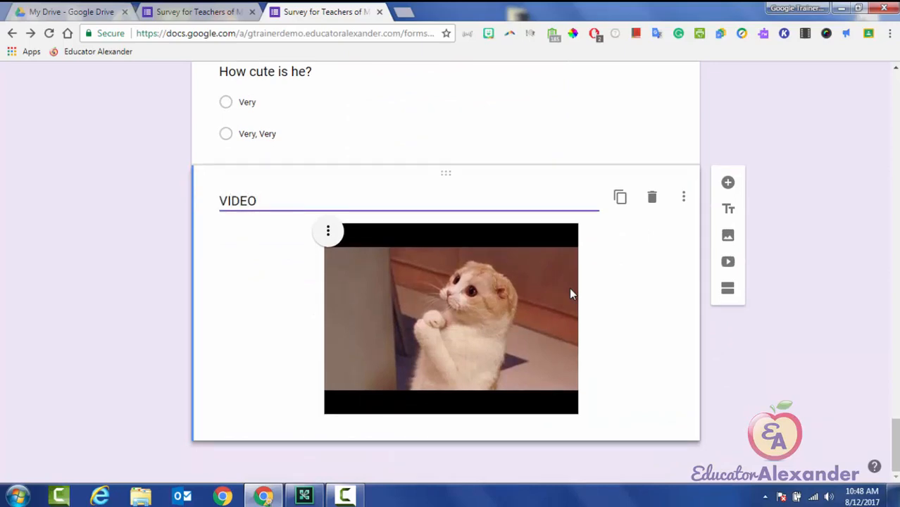
Add a multiple choice question titled "adsdasd" below the cat video, keeping "Option 1" and adding "asdasd" as the second option.
{"action": "scroll", "coordinate": [572, 295], "scroll_direction": "up", "scroll_amount": 2}
{"action": "scroll", "coordinate": [572, 295], "scroll_direction": "up", "scroll_amount": 1}
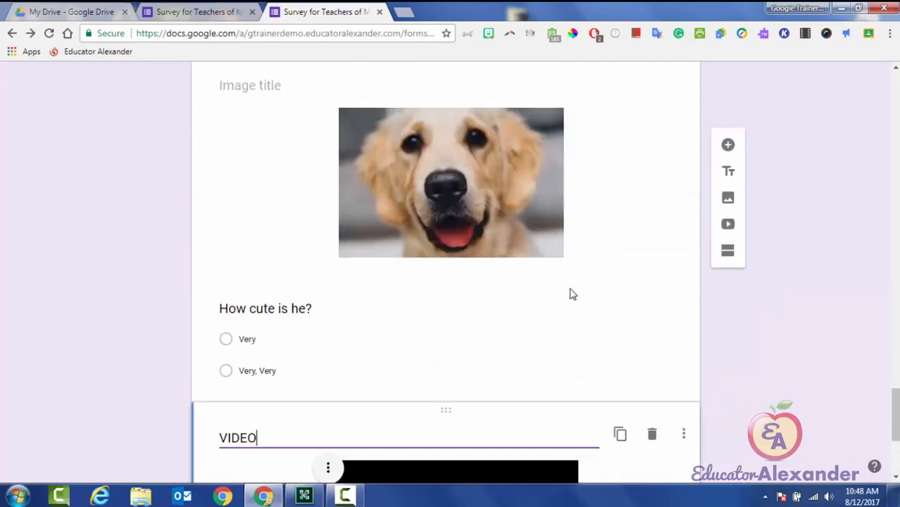
{"action": "scroll", "coordinate": [571, 294], "scroll_direction": "down", "scroll_amount": 3}
{"action": "left_click", "coordinate": [728, 184]}
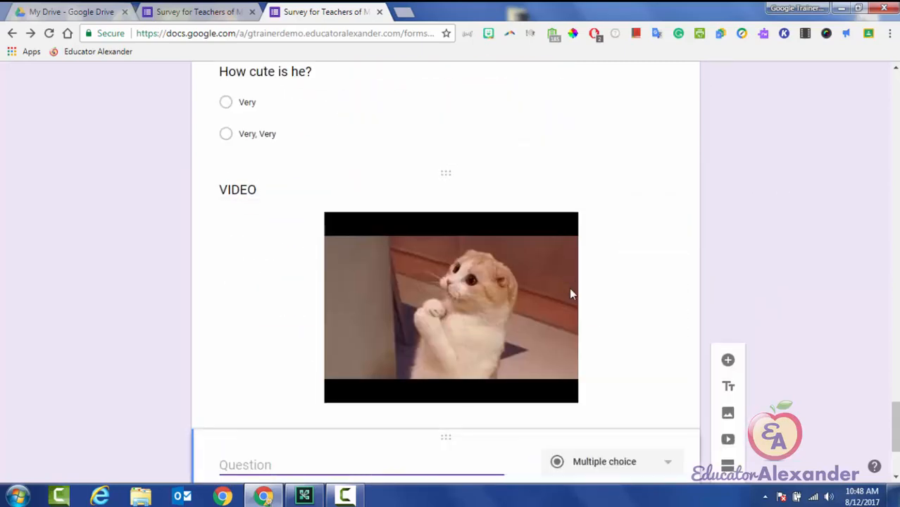
{"action": "type", "text": "adsdasd"}
{"action": "key", "text": "Return"}
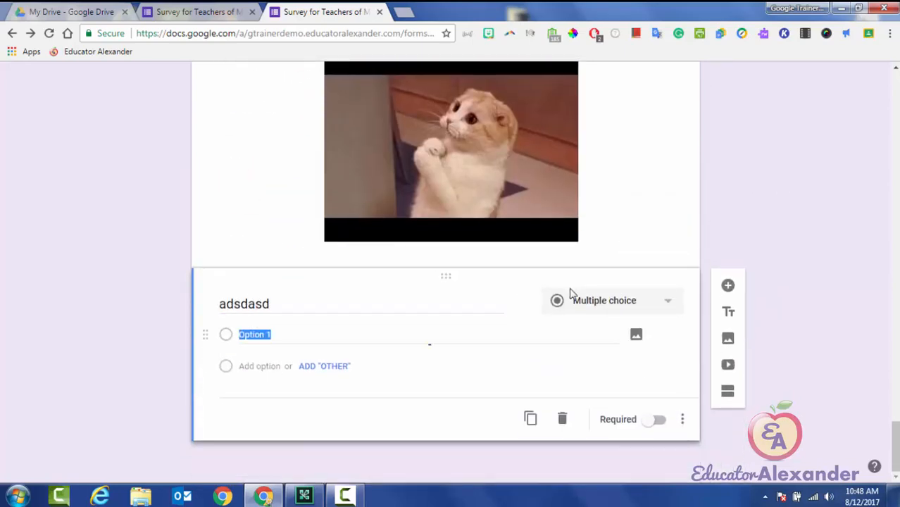
{"action": "type", "text": "asdasd"}
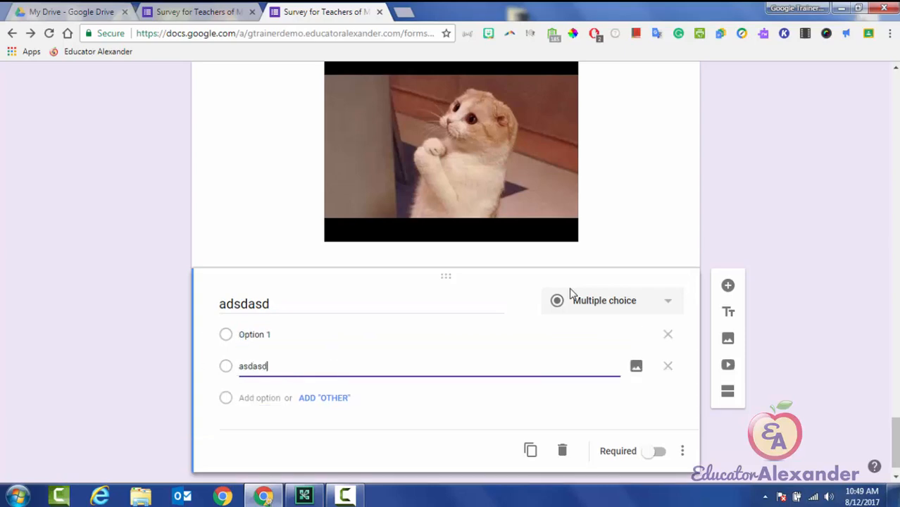
Preview the survey and briefly play the cat video to see how it works for respondents.
{"action": "scroll", "coordinate": [571, 294], "scroll_direction": "up", "scroll_amount": 20}
{"action": "scroll", "coordinate": [572, 295], "scroll_direction": "up", "scroll_amount": 13}
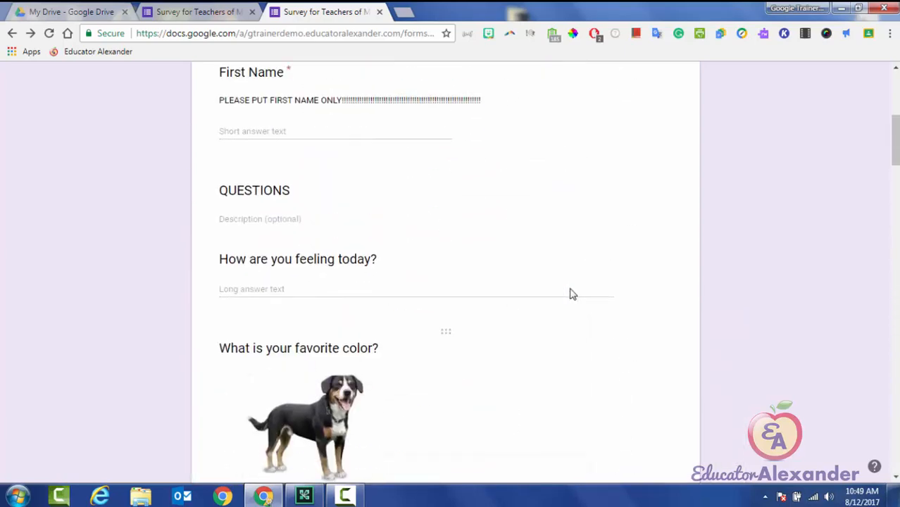
{"action": "key", "text": "ctrl+shift+p"}
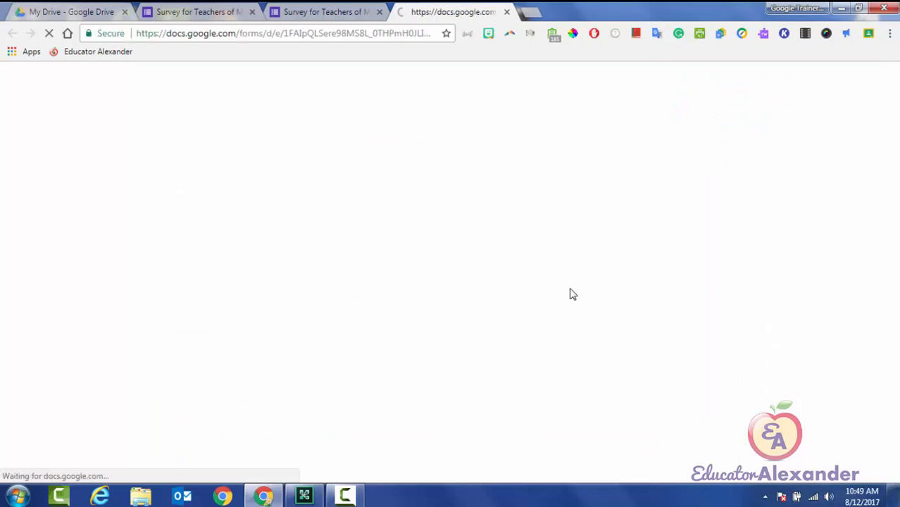
{"action": "scroll", "coordinate": [572, 294], "scroll_direction": "down", "scroll_amount": 6}
{"action": "scroll", "coordinate": [571, 295], "scroll_direction": "down", "scroll_amount": 10}
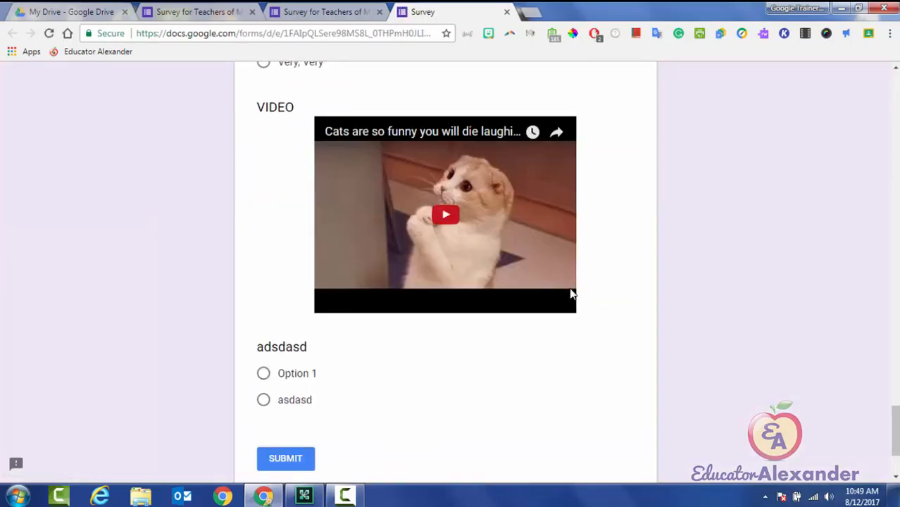
{"action": "left_click", "coordinate": [571, 294]}
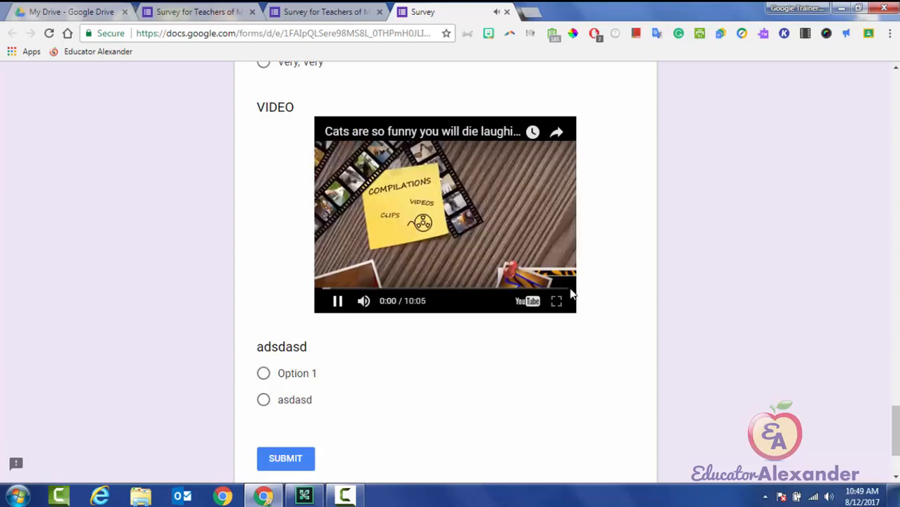
{"action": "left_click", "coordinate": [571, 295]}
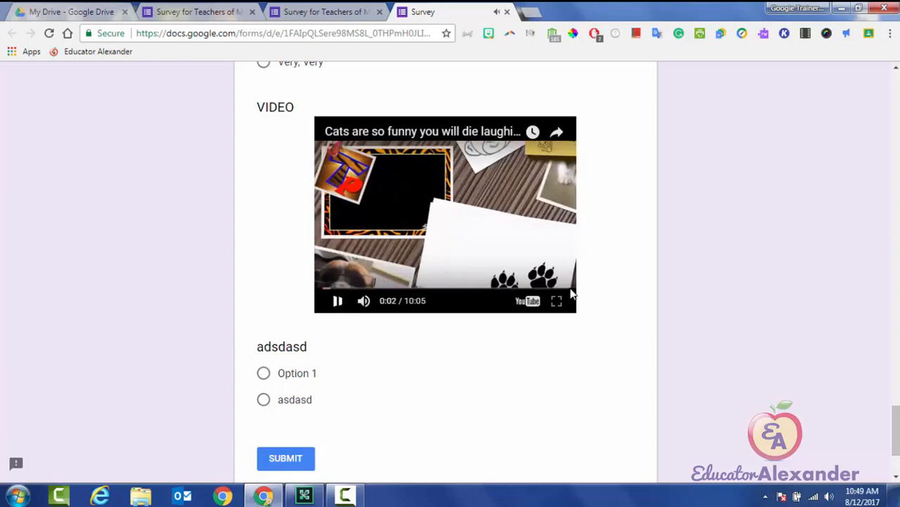
Select "asdasd" as the answer to the "adsdasd" question in the preview and close the preview without submitting.
{"action": "key", "text": "space"}
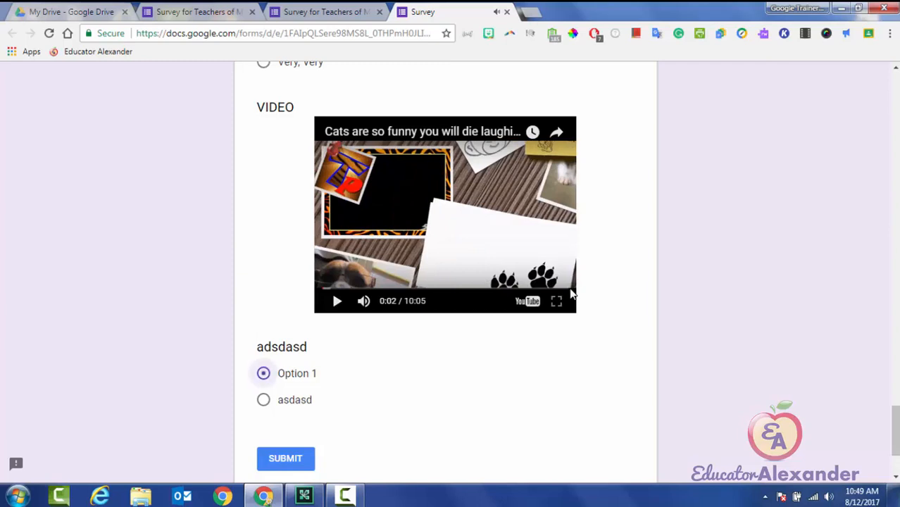
{"action": "key", "text": "Down"}
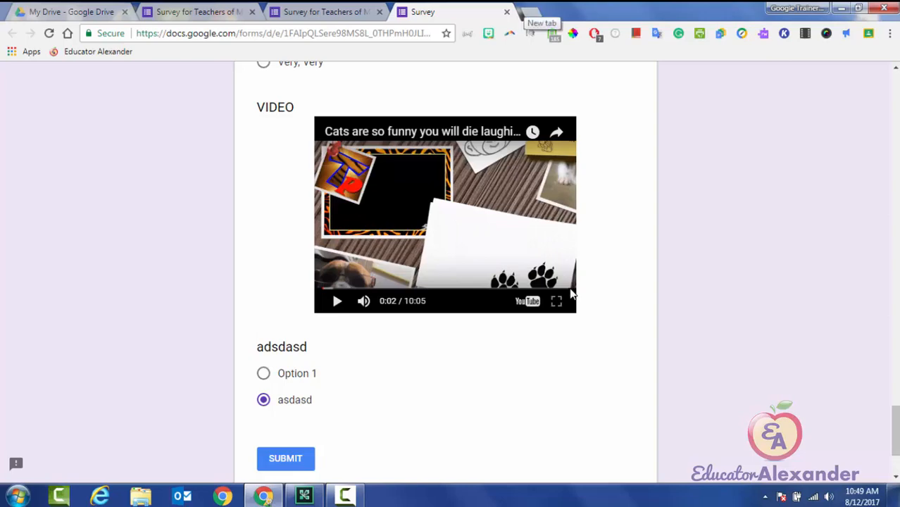
{"action": "left_click", "coordinate": [506, 12]}
{"action": "key", "text": "Return"}
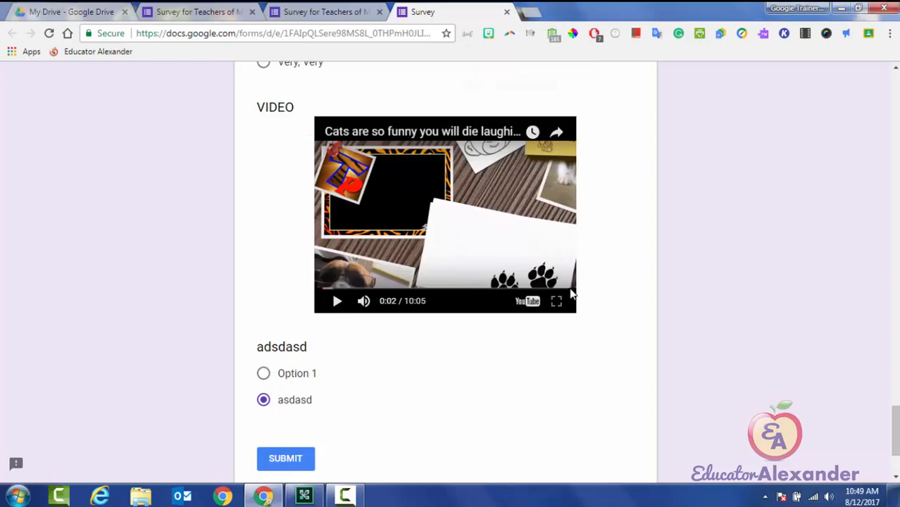
Add a new section after the dropdown question "What is your favorite color?" and look at the section's management options.
{"action": "scroll", "coordinate": [571, 294], "scroll_direction": "down", "scroll_amount": 10}
{"action": "scroll", "coordinate": [571, 294], "scroll_direction": "down", "scroll_amount": 20}
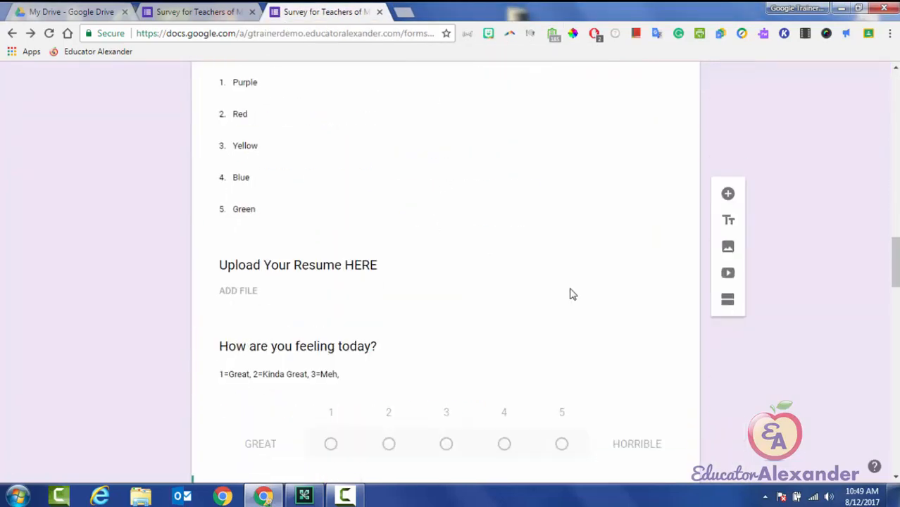
{"action": "scroll", "coordinate": [571, 293], "scroll_direction": "down", "scroll_amount": 4}
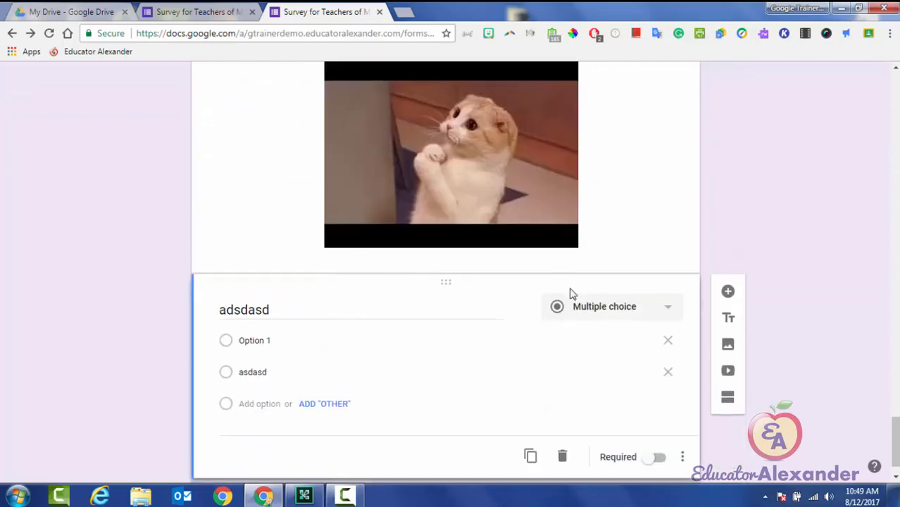
{"action": "scroll", "coordinate": [570, 294], "scroll_direction": "up", "scroll_amount": 6}
{"action": "scroll", "coordinate": [572, 294], "scroll_direction": "up", "scroll_amount": 10}
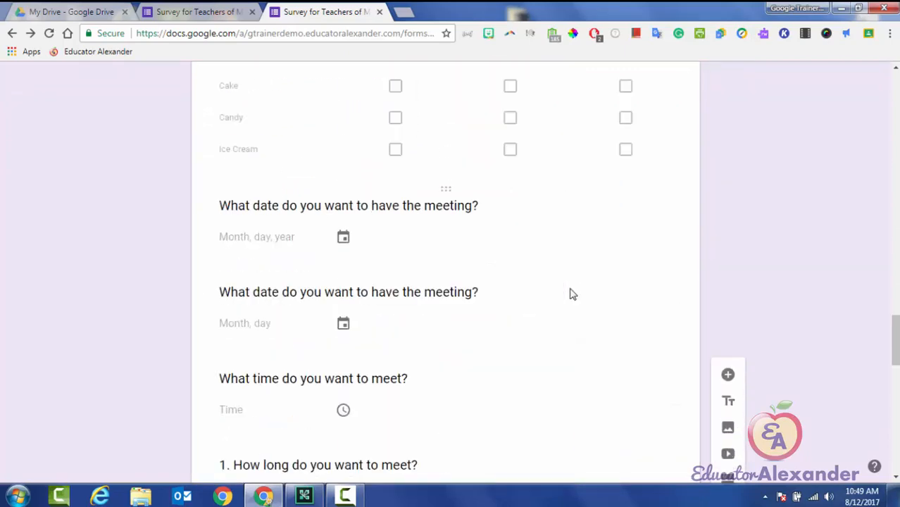
{"action": "scroll", "coordinate": [572, 294], "scroll_direction": "up", "scroll_amount": 4}
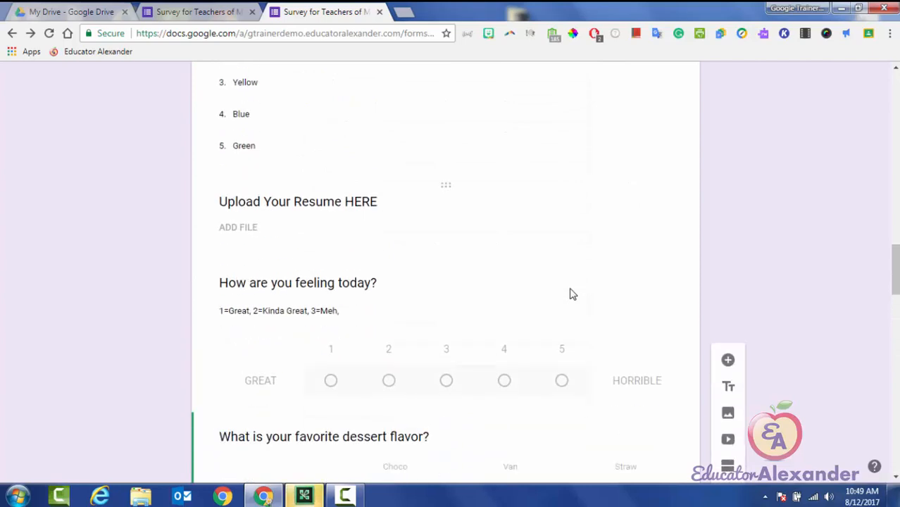
{"action": "left_click", "coordinate": [572, 294]}
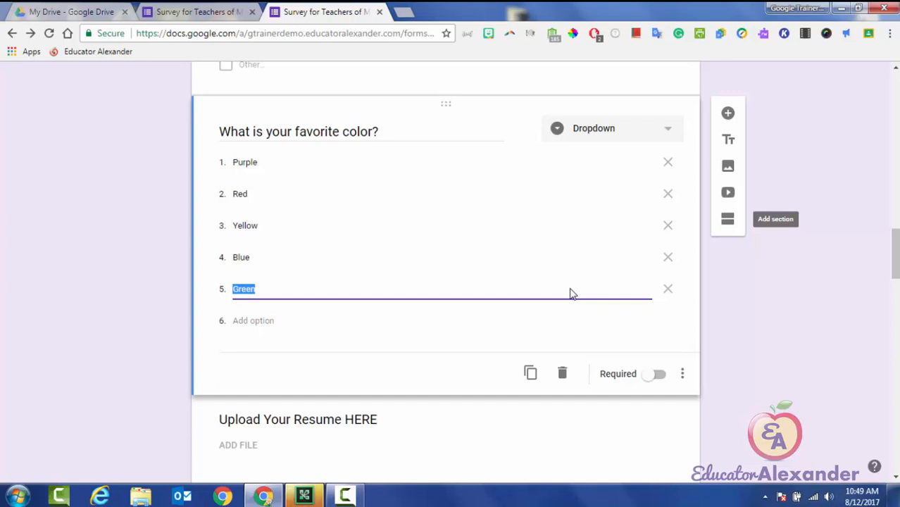
{"action": "left_click", "coordinate": [727, 219]}
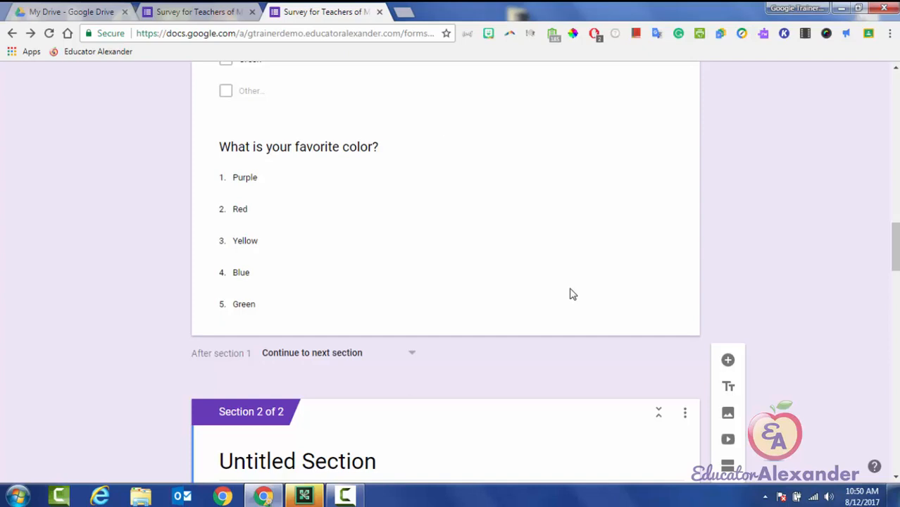
{"action": "left_click", "coordinate": [686, 413]}
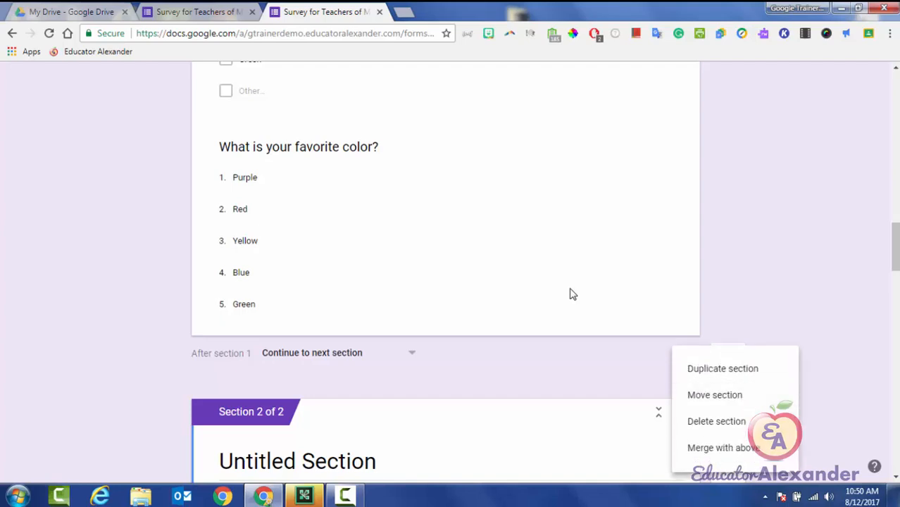
{"action": "key", "text": "Escape"}
Preview the survey and try to continue past the first section with the required questions left blank.
{"action": "scroll", "coordinate": [572, 295], "scroll_direction": "up", "scroll_amount": 10}
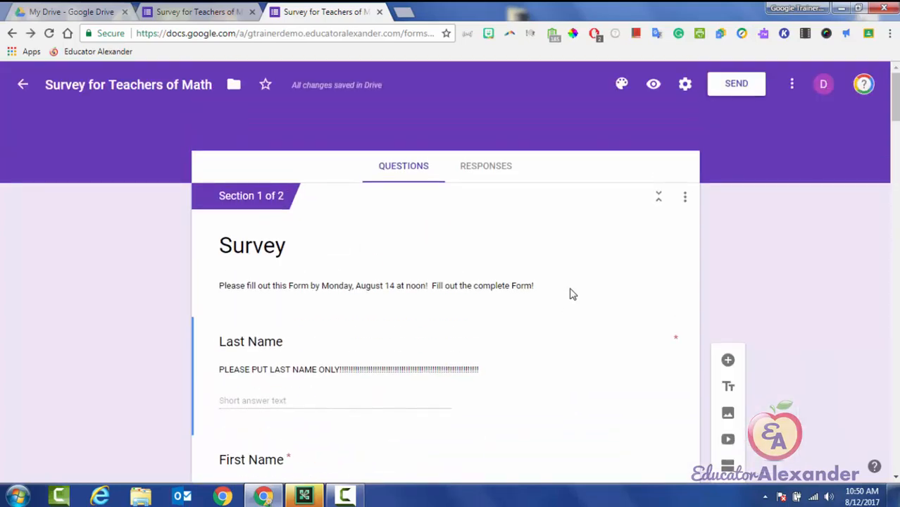
{"action": "left_click", "coordinate": [654, 84]}
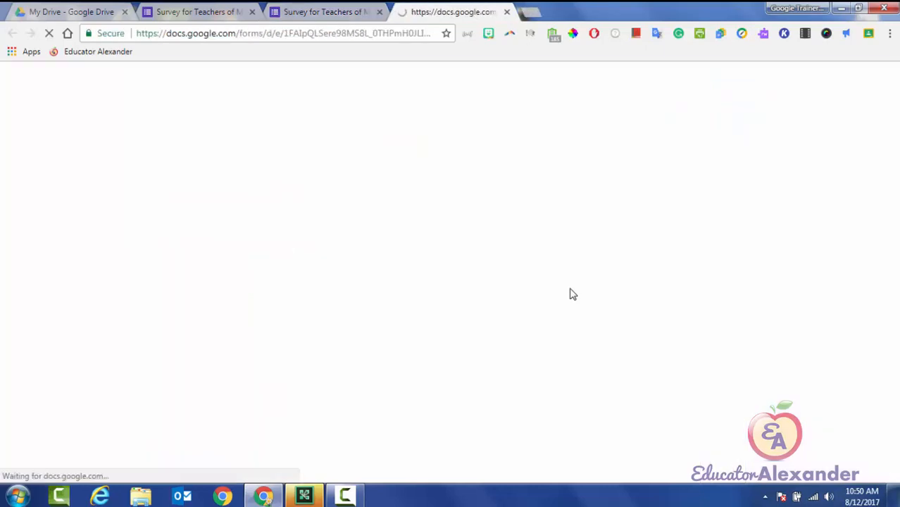
{"action": "scroll", "coordinate": [572, 294], "scroll_direction": "down", "scroll_amount": 10}
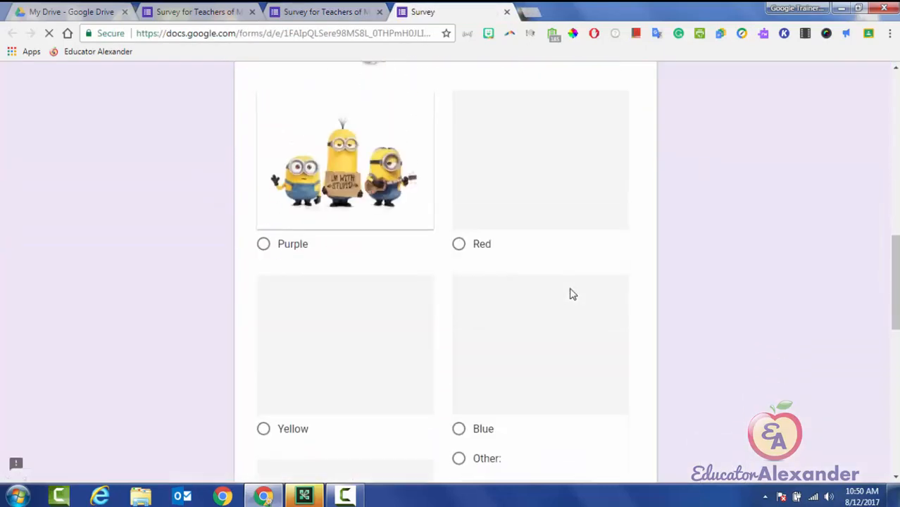
{"action": "scroll", "coordinate": [572, 295], "scroll_direction": "down", "scroll_amount": 10}
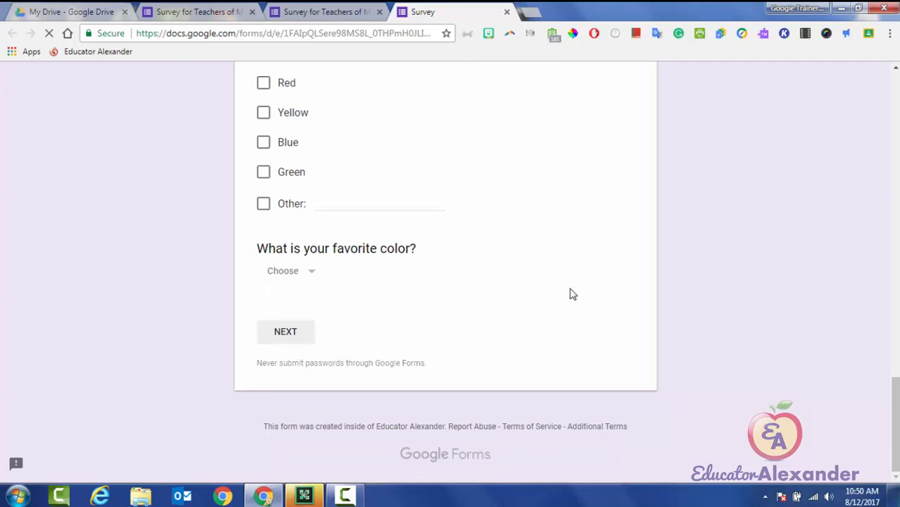
{"action": "key", "text": "Return"}
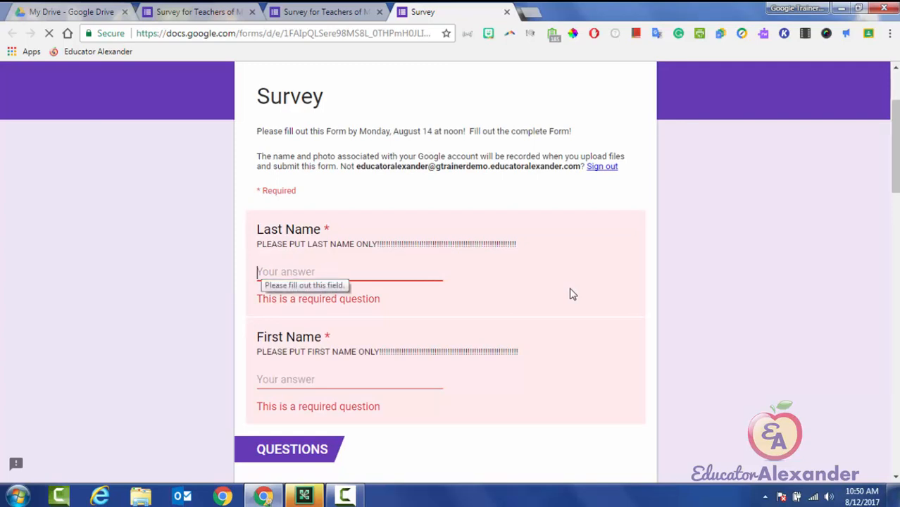
Fill in the required last name and first name fields with placeholder text and continue to the second section.
{"action": "type", "text": "sdsd"}
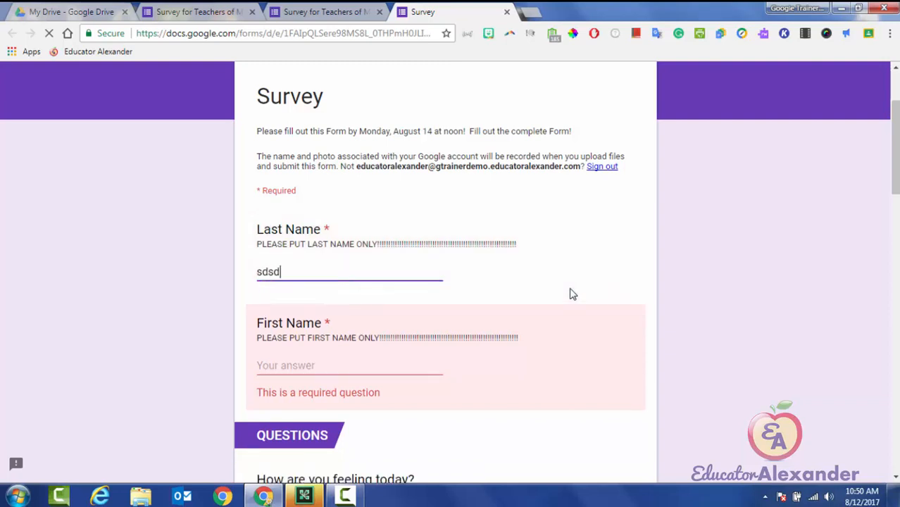
{"action": "key", "text": "Tab"}
{"action": "type", "text": "adasdasd"}
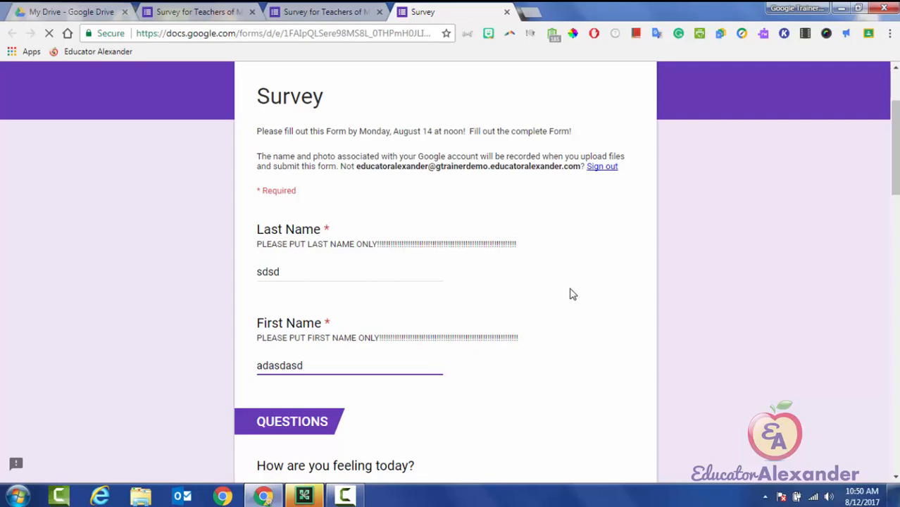
{"action": "scroll", "coordinate": [573, 294], "scroll_direction": "down", "scroll_amount": 15}
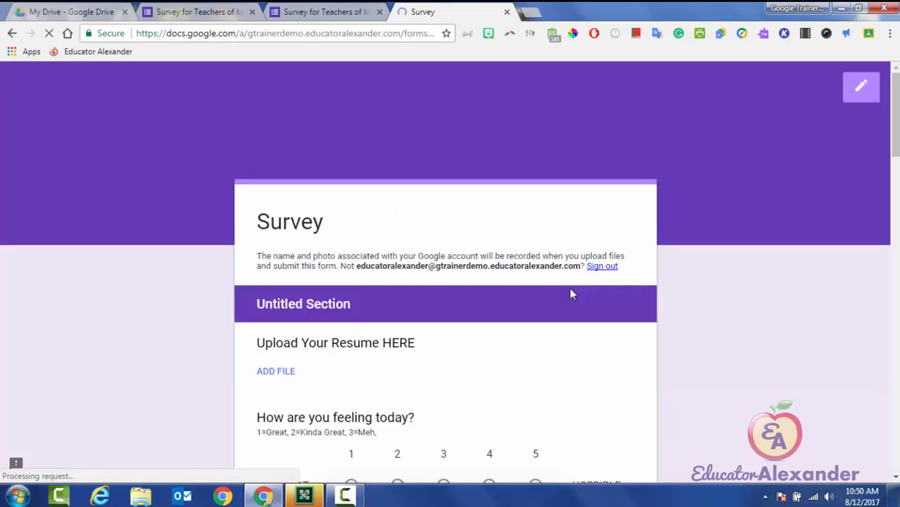
Review the second section's questions as respondents see them and close the preview.
{"action": "scroll", "coordinate": [573, 295], "scroll_direction": "down", "scroll_amount": 7}
{"action": "scroll", "coordinate": [572, 295], "scroll_direction": "down", "scroll_amount": 9}
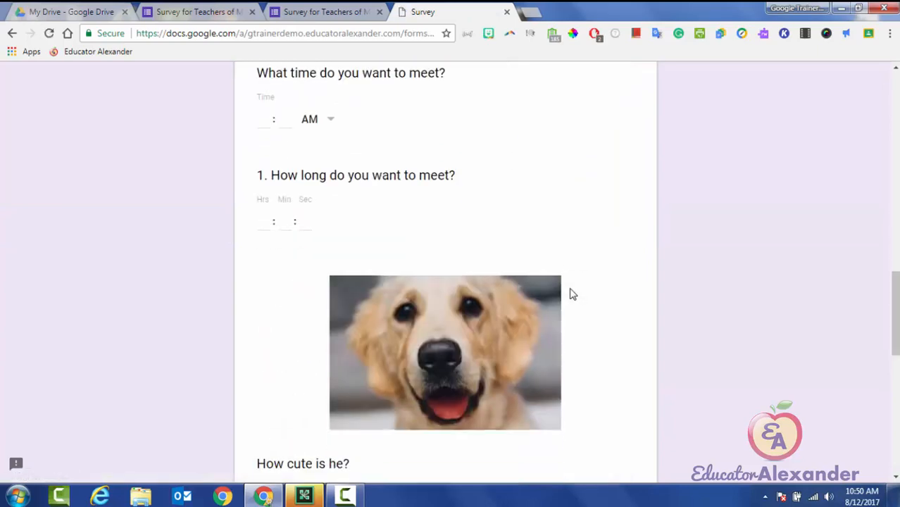
{"action": "scroll", "coordinate": [572, 295], "scroll_direction": "up", "scroll_amount": 12}
{"action": "scroll", "coordinate": [573, 294], "scroll_direction": "up", "scroll_amount": 5}
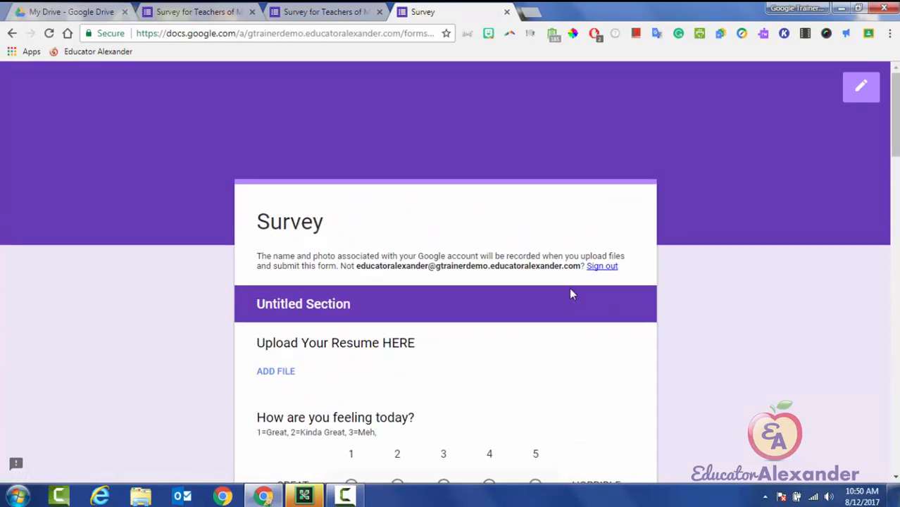
{"action": "key", "text": "ctrl+w"}
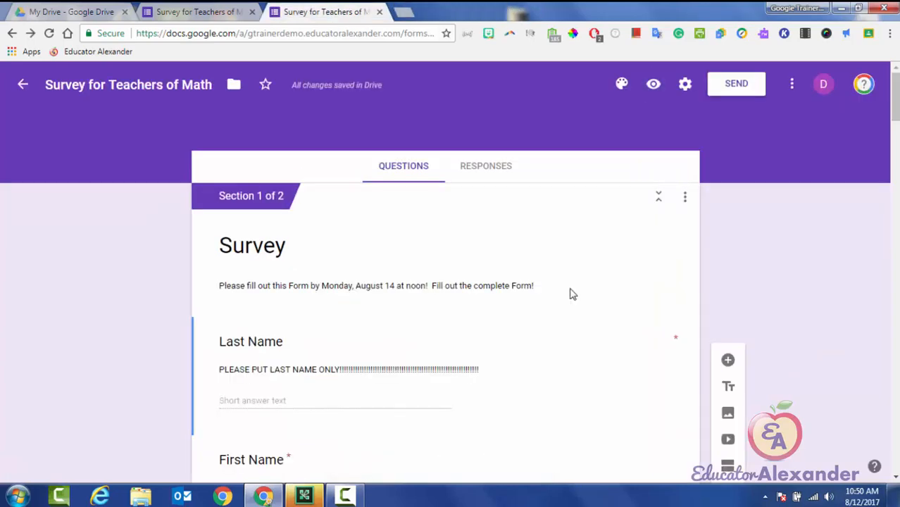
Clear the "Untitled Section" title of section 2, leaving it blank.
{"action": "scroll", "coordinate": [572, 294], "scroll_direction": "down", "scroll_amount": 5}
{"action": "scroll", "coordinate": [572, 295], "scroll_direction": "down", "scroll_amount": 10}
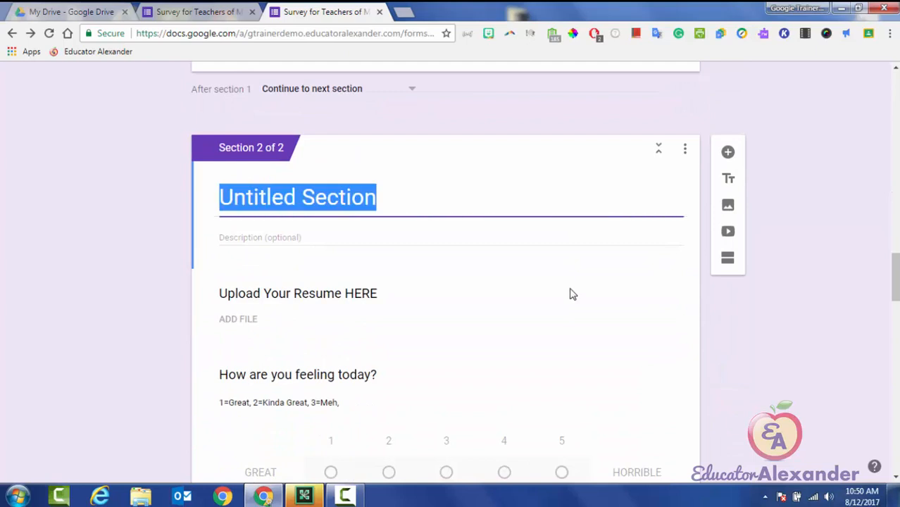
{"action": "key", "text": "BackSpace"}
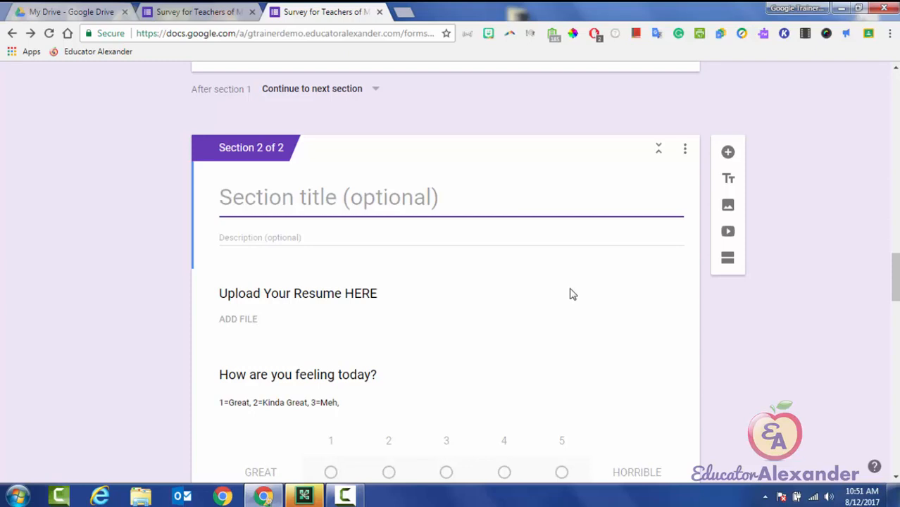
{"action": "scroll", "coordinate": [572, 294], "scroll_direction": "up", "scroll_amount": 2}
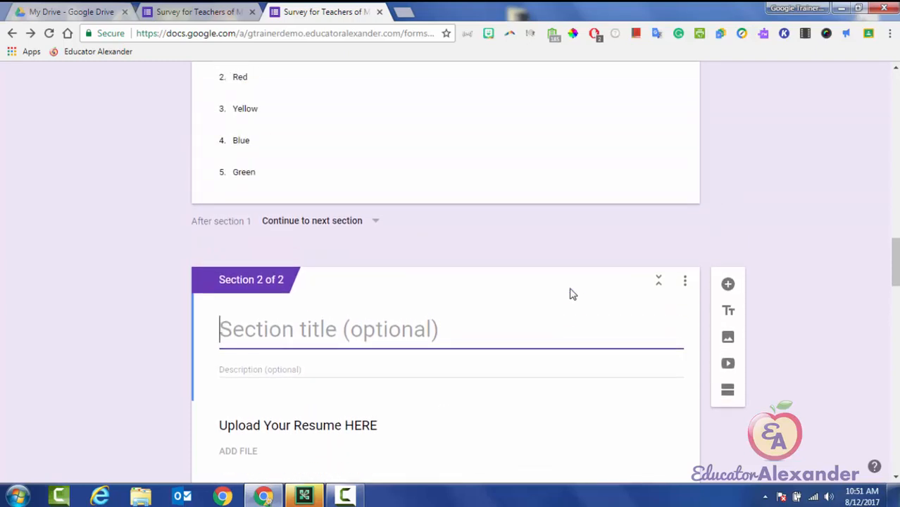
Delete section 2 of the form and undo the deletion.
{"action": "left_click", "coordinate": [685, 280]}
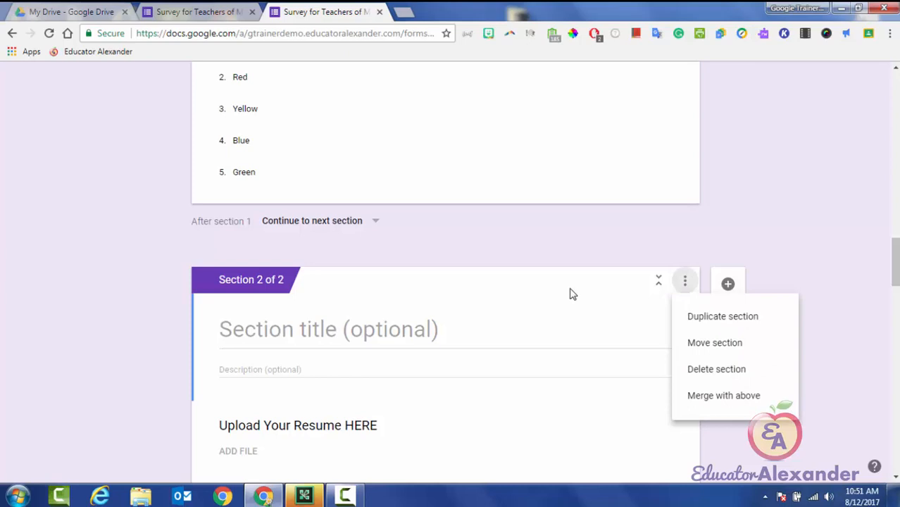
{"action": "key", "text": "Down"}
{"action": "key", "text": "Down"}
{"action": "key", "text": "Down"}
{"action": "key", "text": "Down"}
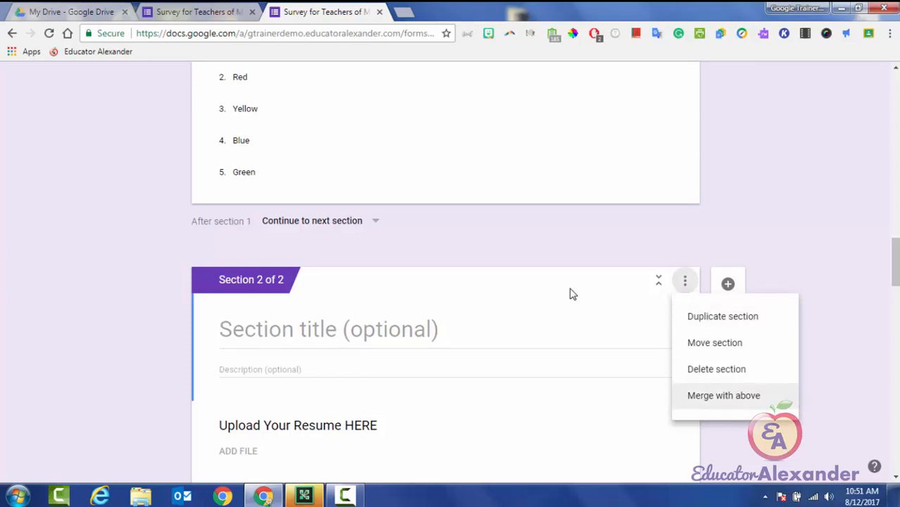
{"action": "key", "text": "Up"}
{"action": "key", "text": "Up"}
{"action": "key", "text": "Down"}
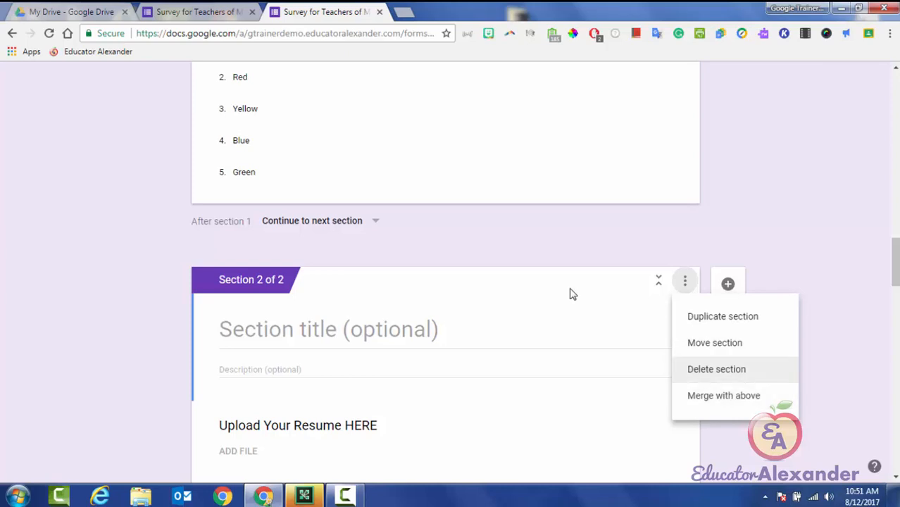
{"action": "left_click", "coordinate": [717, 370]}
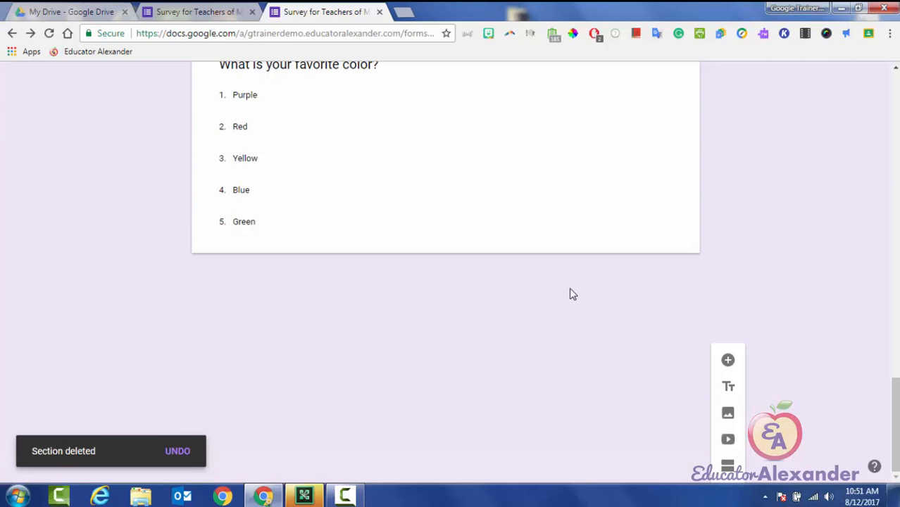
{"action": "key", "text": "ctrl+z"}
Delete section 2 again, check the questions left at the end of section 1, and restore the section.
{"action": "left_click", "coordinate": [685, 280]}
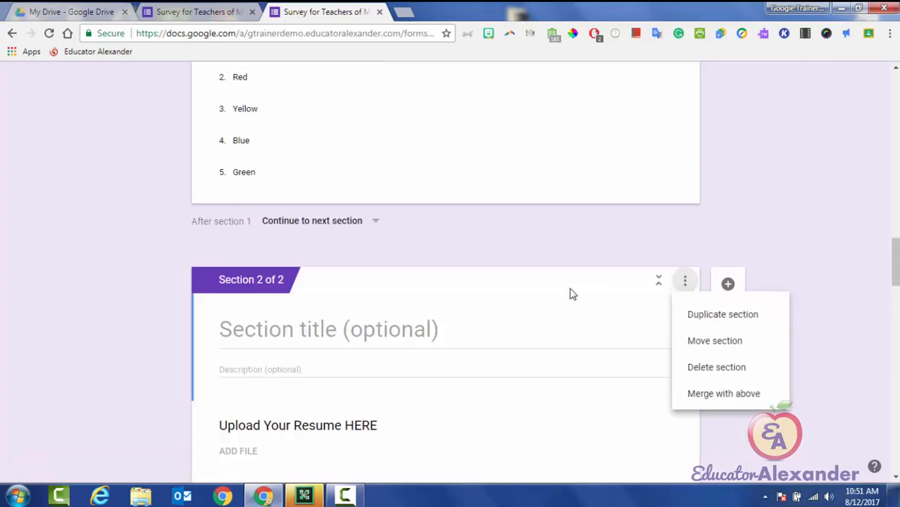
{"action": "key", "text": "Return"}
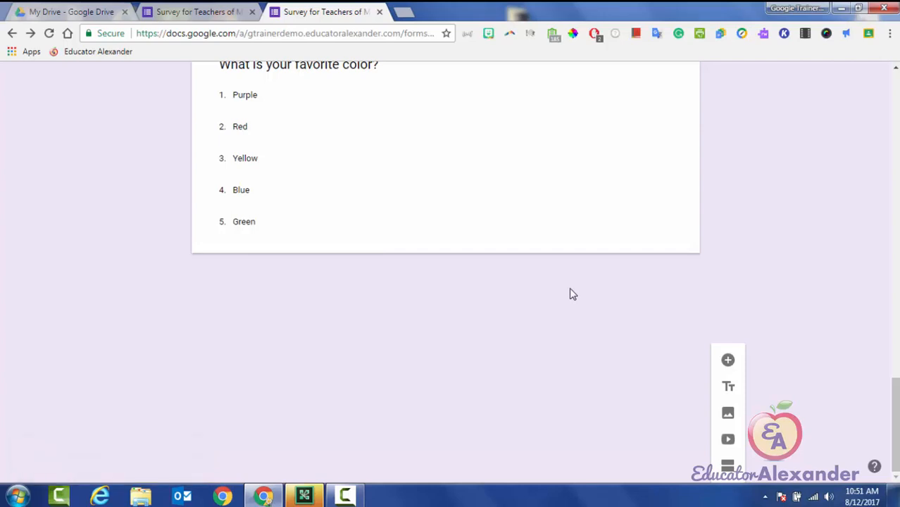
{"action": "scroll", "coordinate": [574, 294], "scroll_direction": "up", "scroll_amount": 4}
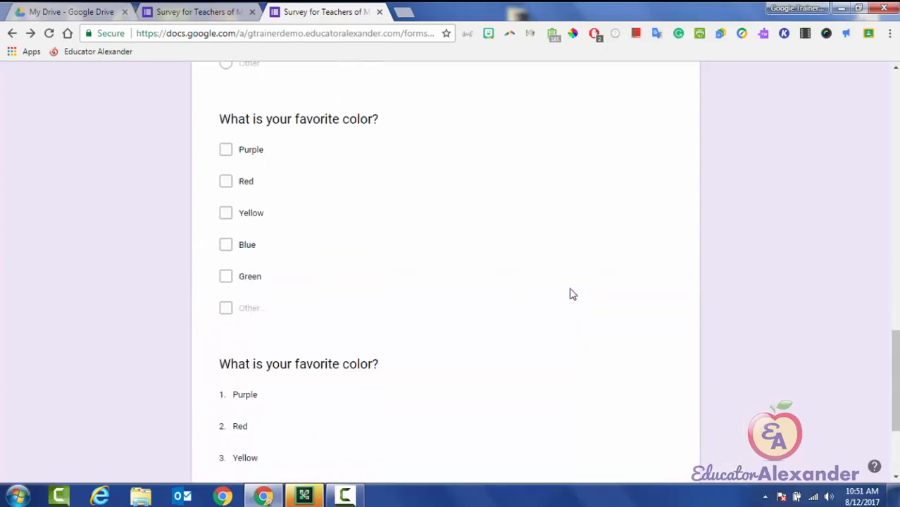
{"action": "scroll", "coordinate": [573, 295], "scroll_direction": "down", "scroll_amount": 3}
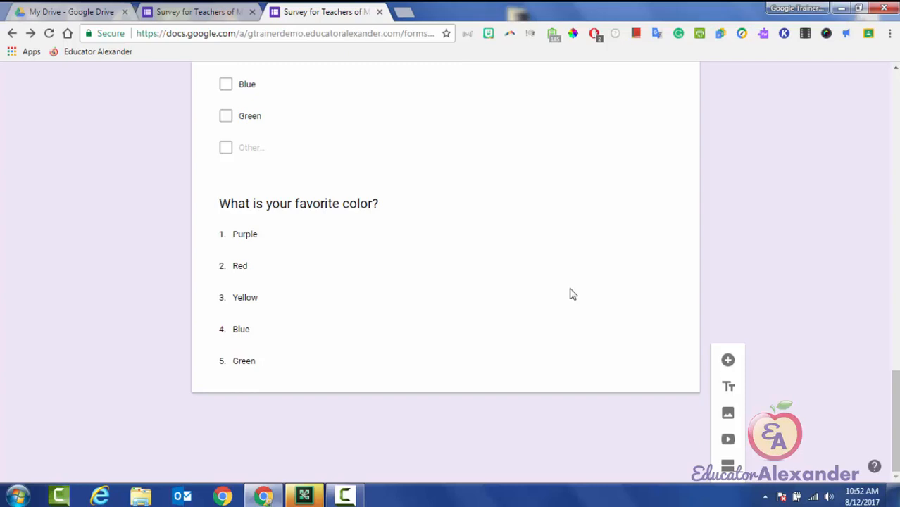
{"action": "scroll", "coordinate": [573, 295], "scroll_direction": "down", "scroll_amount": 5}
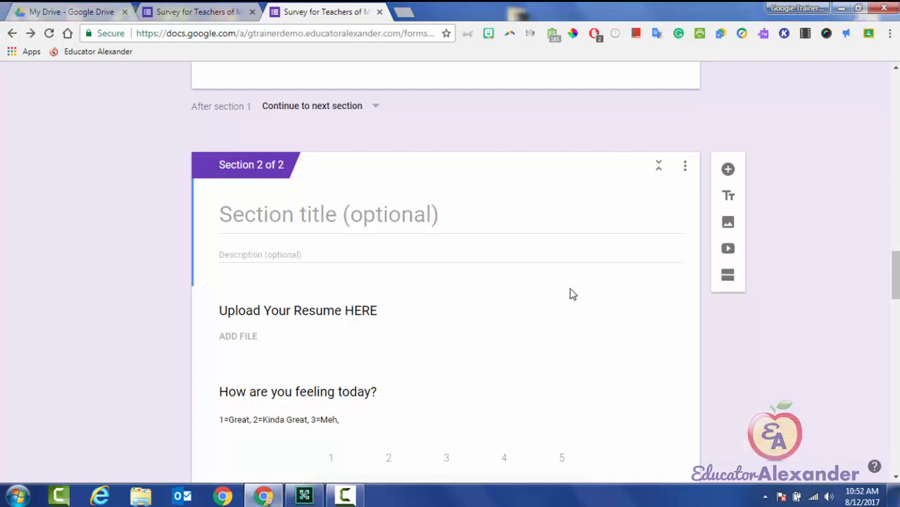
{"action": "scroll", "coordinate": [572, 295], "scroll_direction": "down", "scroll_amount": 2}
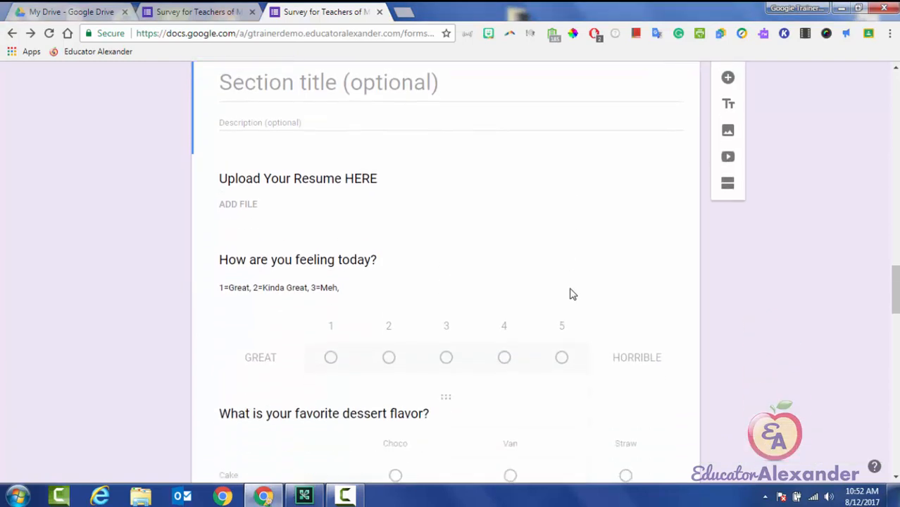
{"action": "scroll", "coordinate": [572, 294], "scroll_direction": "up", "scroll_amount": 2}
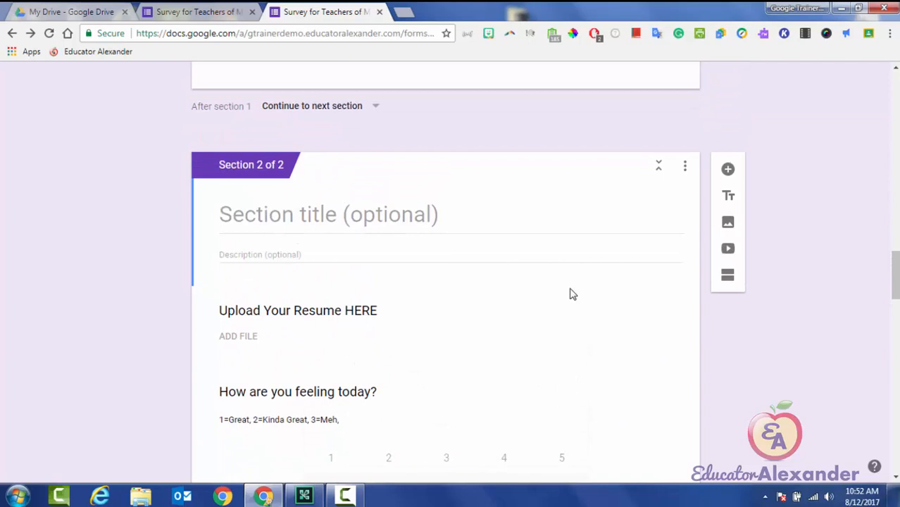
Try moving section 2 above the Survey section in the section order and cancel the reordering.
{"action": "left_click", "coordinate": [685, 165]}
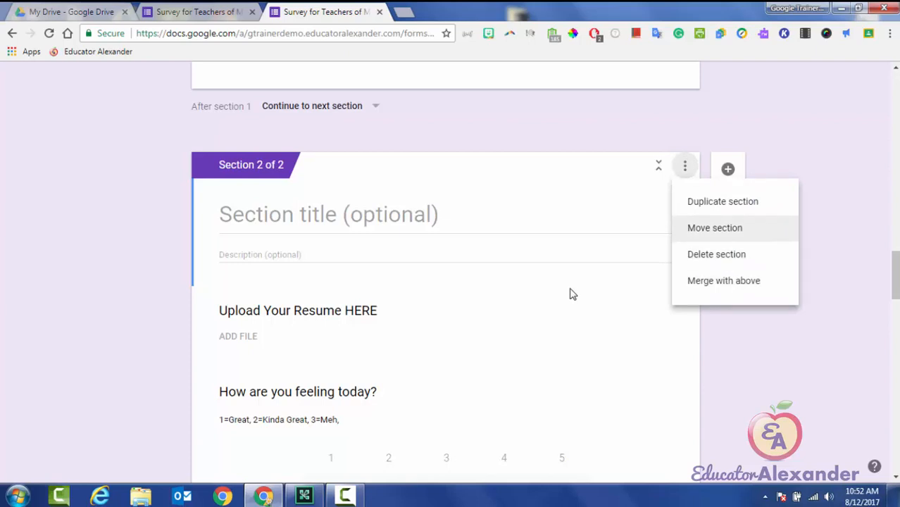
{"action": "left_click", "coordinate": [697, 228]}
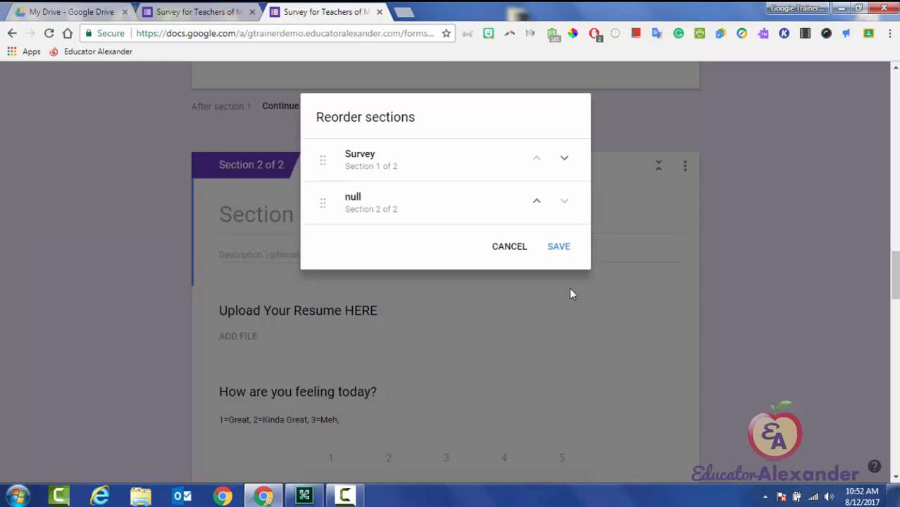
{"action": "key", "text": "Up"}
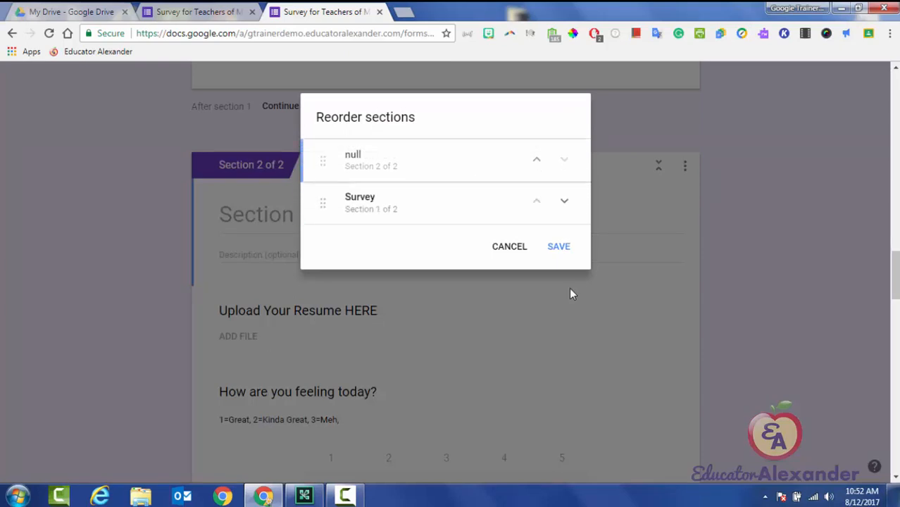
{"action": "key", "text": "Down"}
{"action": "key", "text": "Up"}
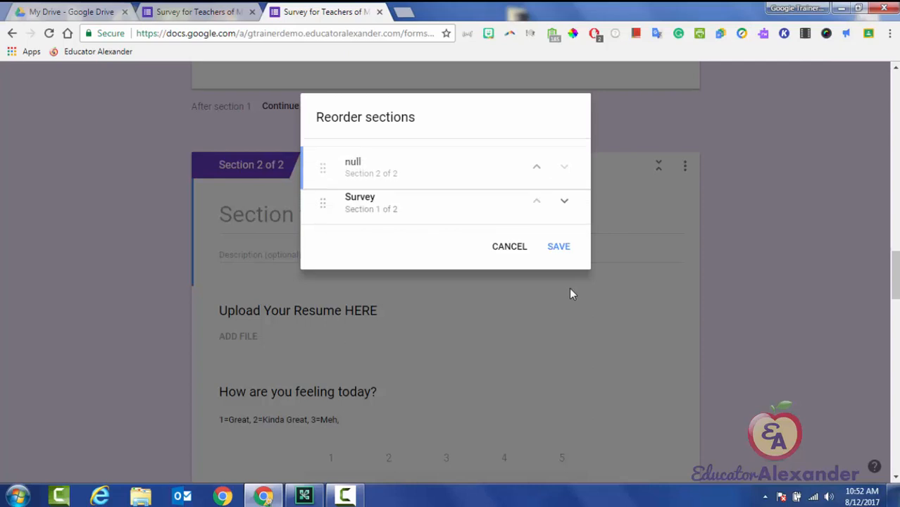
{"action": "key", "text": "Down"}
{"action": "key", "text": "Up"}
{"action": "key", "text": "Down"}
{"action": "key", "text": "Up"}
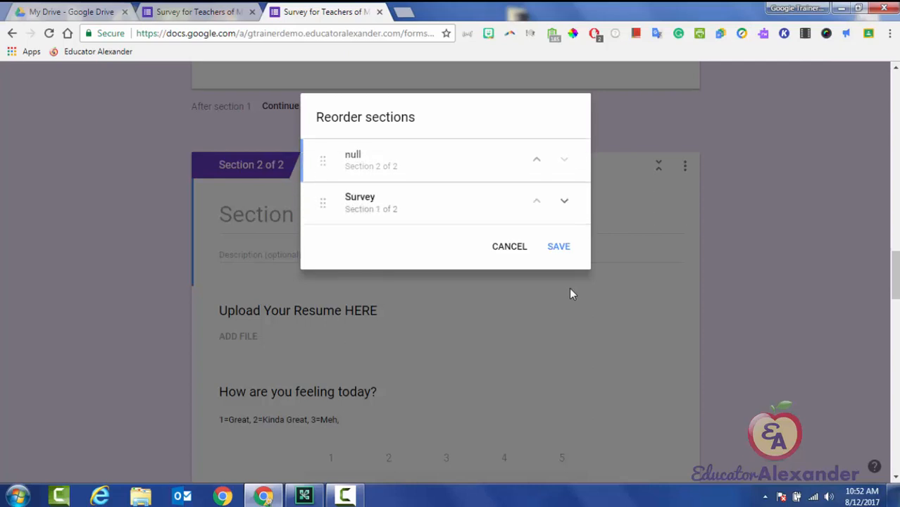
{"action": "key", "text": "Down"}
{"action": "key", "text": "Tab"}
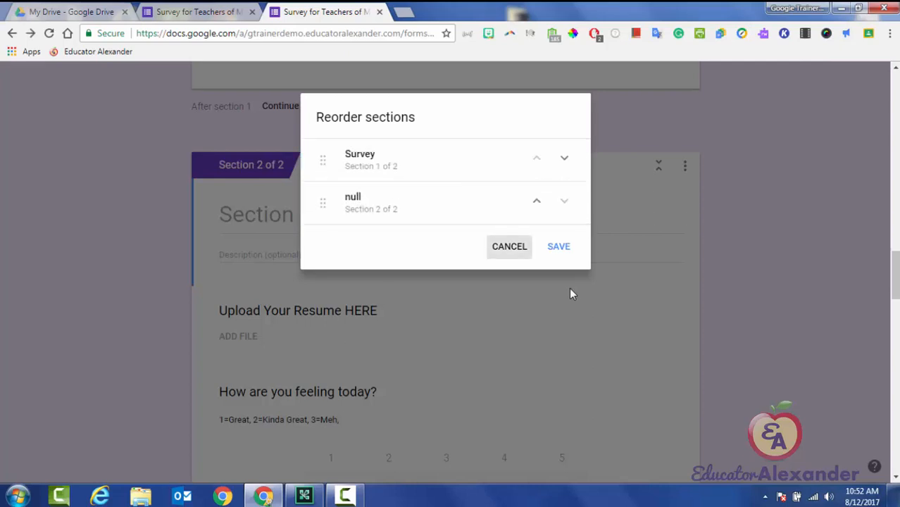
{"action": "key", "text": "Return"}
{"action": "key", "text": "Return"}
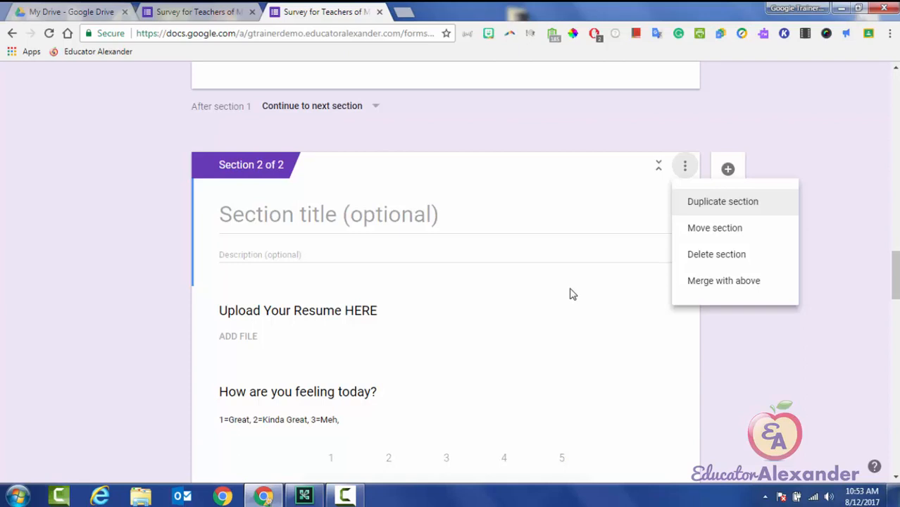
{"action": "left_click", "coordinate": [572, 294]}
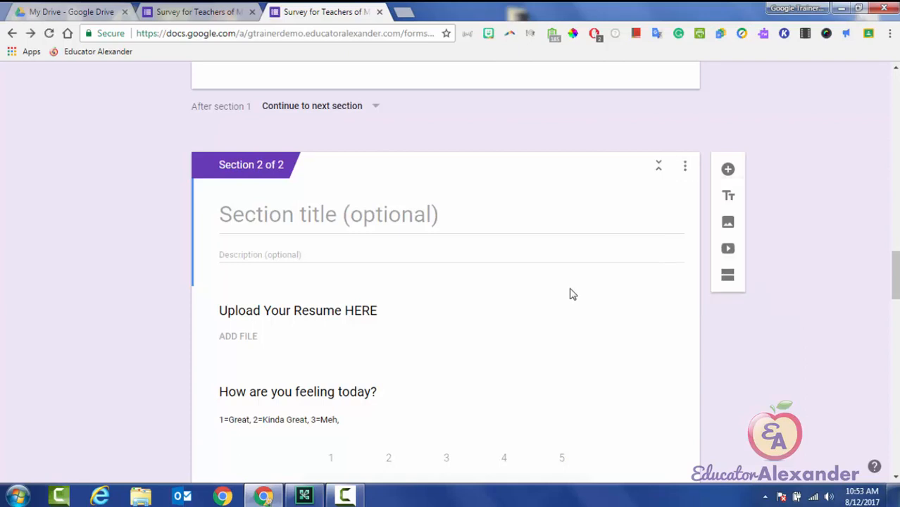
Collapse section 2 to its question titles and expand it again, repeating to compare both views.
{"action": "left_click", "coordinate": [659, 166]}
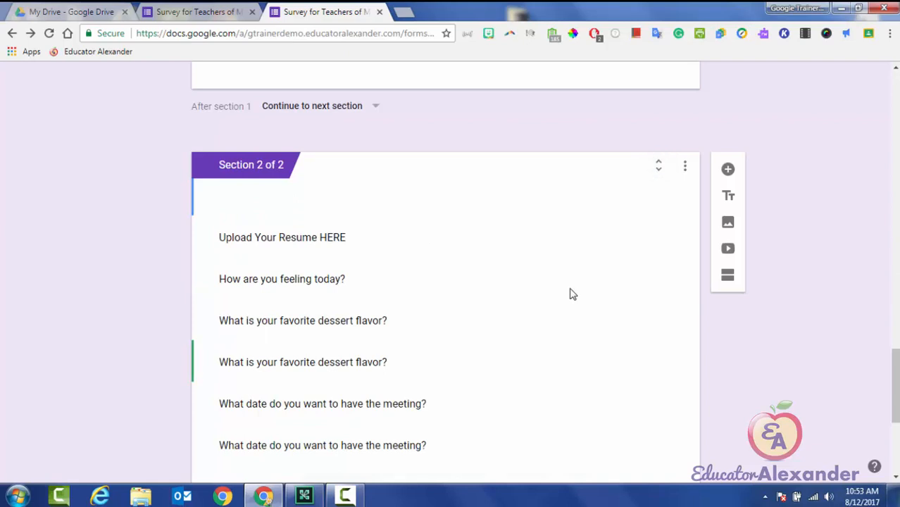
{"action": "left_click", "coordinate": [659, 166]}
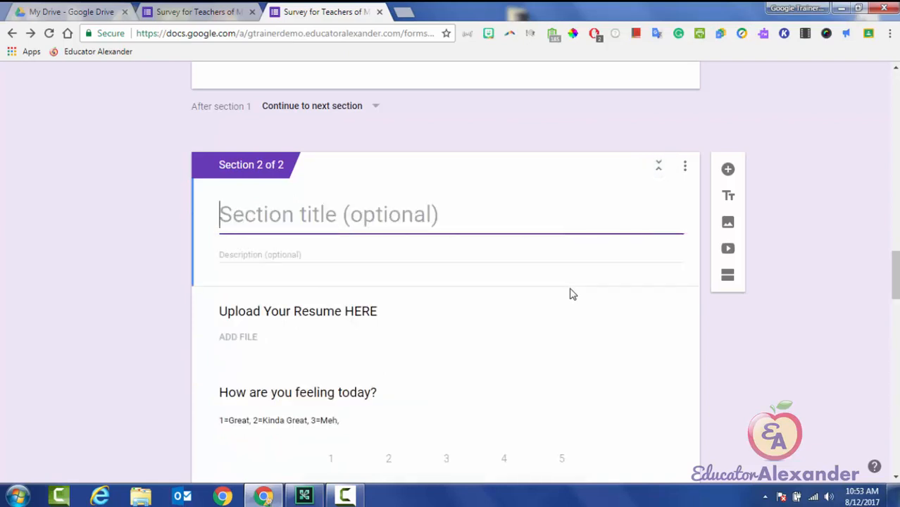
{"action": "left_click", "coordinate": [658, 166]}
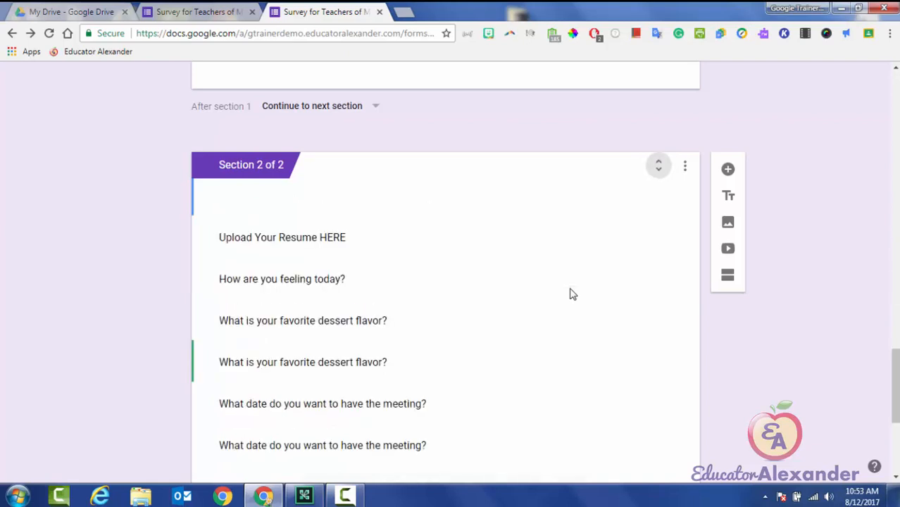
{"action": "left_click", "coordinate": [659, 165]}
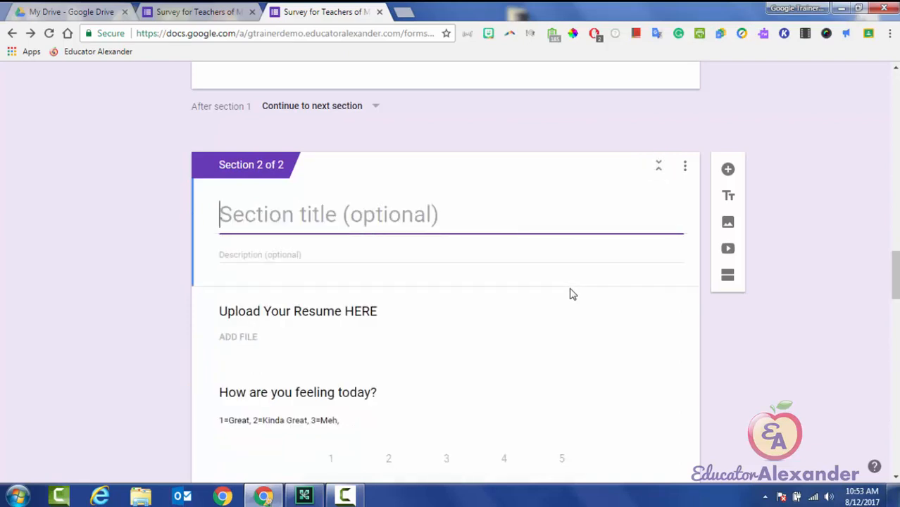
{"action": "left_click", "coordinate": [659, 165]}
{"action": "left_click", "coordinate": [659, 166]}
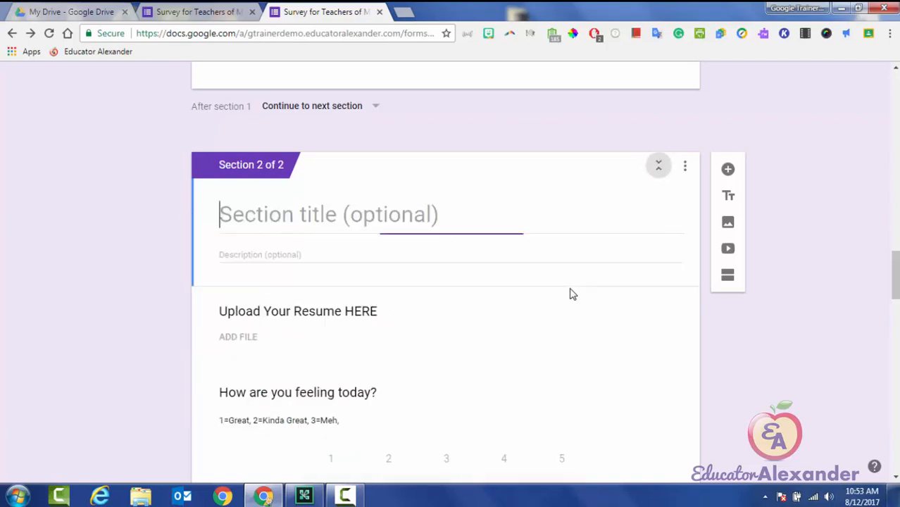
Review section 2's question titles in collapsed form down to the last one and expand the section.
{"action": "scroll", "coordinate": [573, 294], "scroll_direction": "down", "scroll_amount": 4}
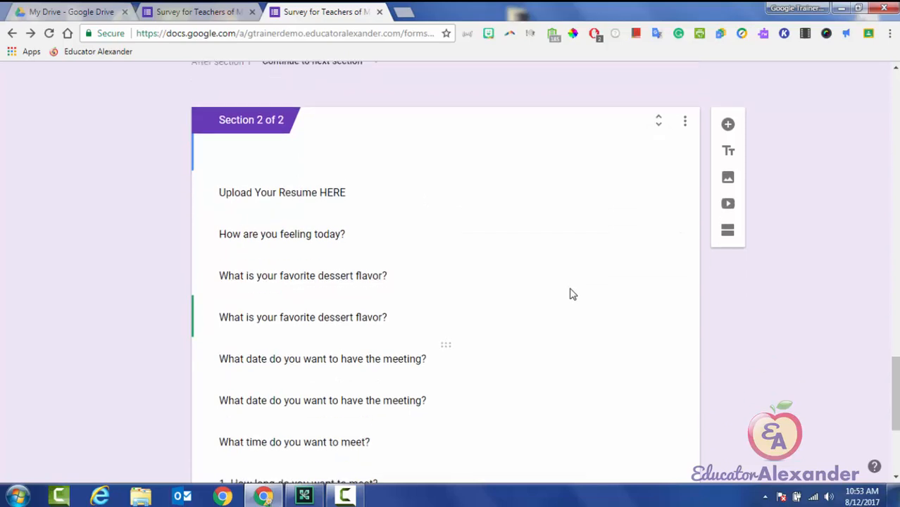
{"action": "scroll", "coordinate": [573, 295], "scroll_direction": "up", "scroll_amount": 5}
{"action": "left_click", "coordinate": [573, 294]}
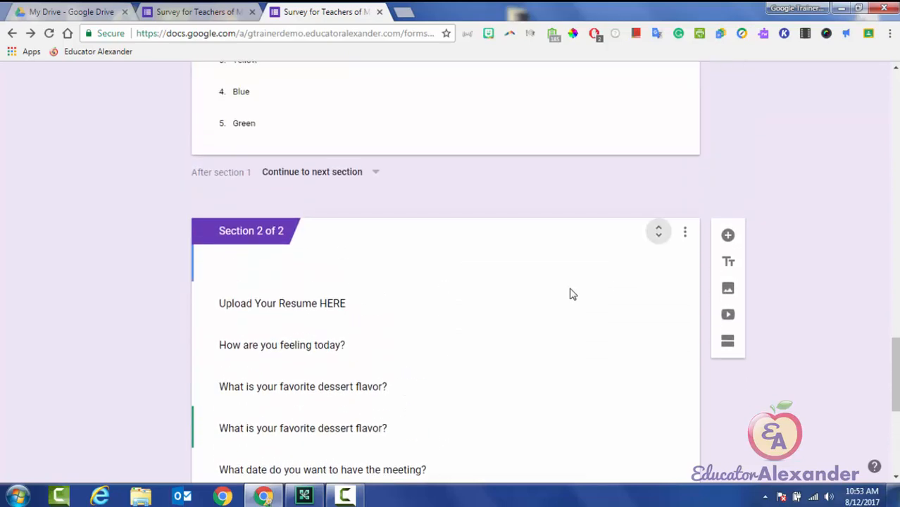
{"action": "scroll", "coordinate": [573, 294], "scroll_direction": "down", "scroll_amount": 4}
{"action": "scroll", "coordinate": [573, 294], "scroll_direction": "down", "scroll_amount": 2}
{"action": "scroll", "coordinate": [572, 295], "scroll_direction": "up", "scroll_amount": 5}
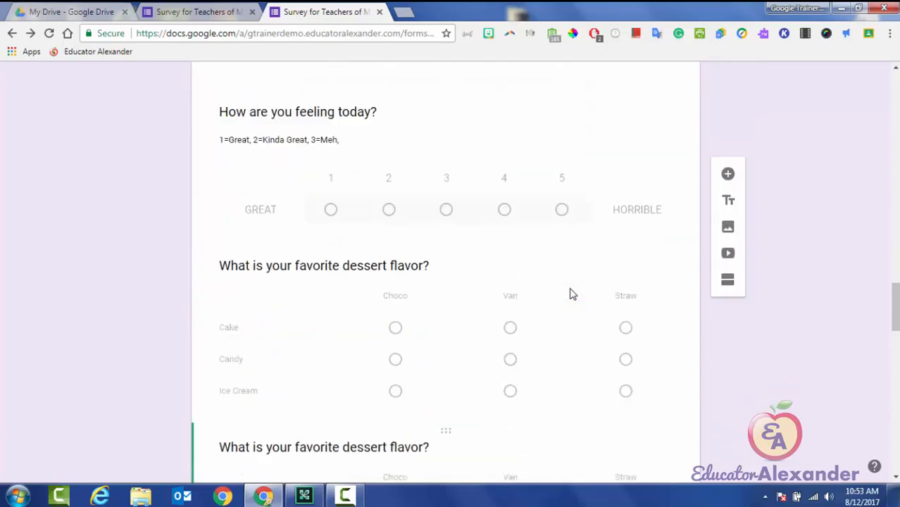
{"action": "key", "text": "Return"}
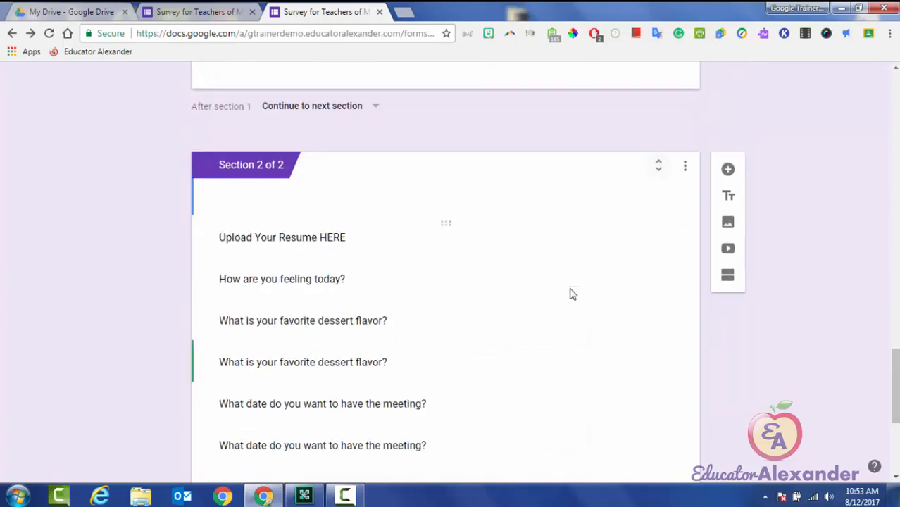
{"action": "scroll", "coordinate": [572, 294], "scroll_direction": "down", "scroll_amount": 4}
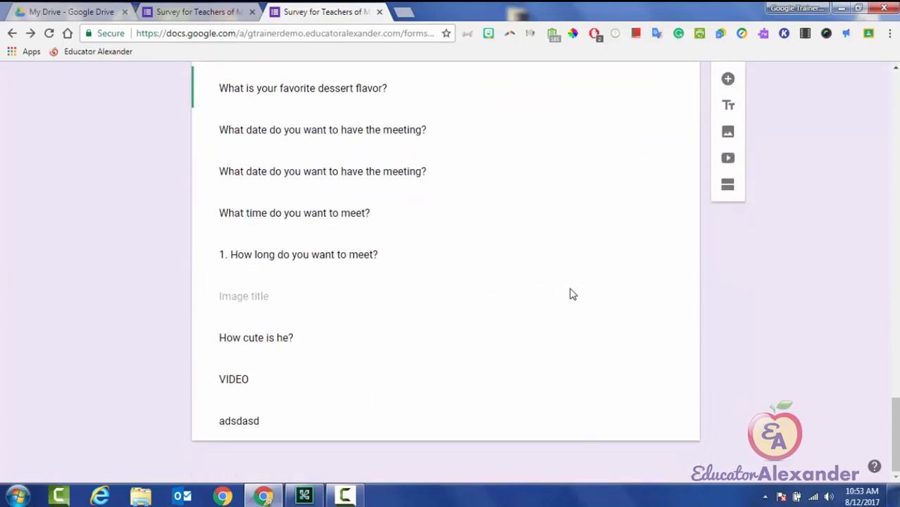
{"action": "scroll", "coordinate": [573, 295], "scroll_direction": "up", "scroll_amount": 4}
{"action": "key", "text": "Return"}
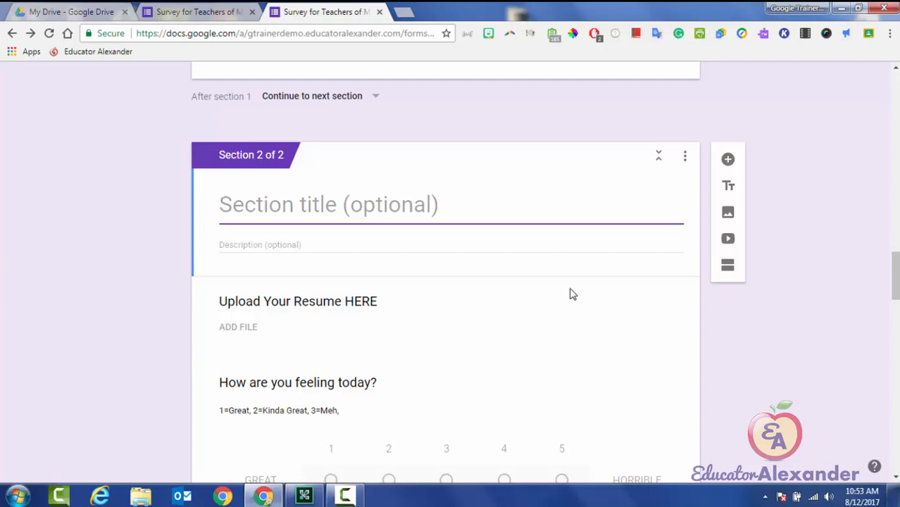
Change the form's color theme to pink and check it on the questions of section 1.
{"action": "scroll", "coordinate": [571, 293], "scroll_direction": "down", "scroll_amount": 3}
{"action": "scroll", "coordinate": [571, 294], "scroll_direction": "up", "scroll_amount": 3}
{"action": "scroll", "coordinate": [573, 294], "scroll_direction": "up", "scroll_amount": 15}
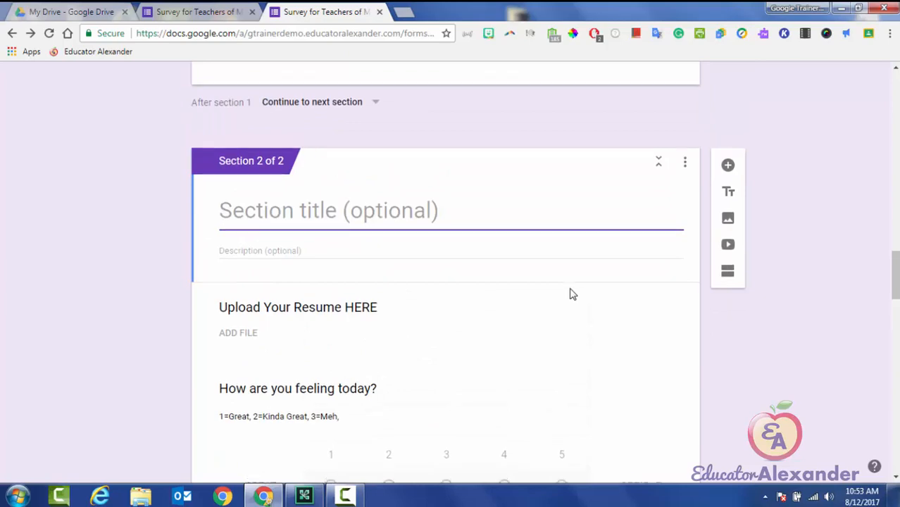
{"action": "scroll", "coordinate": [572, 294], "scroll_direction": "up", "scroll_amount": 1}
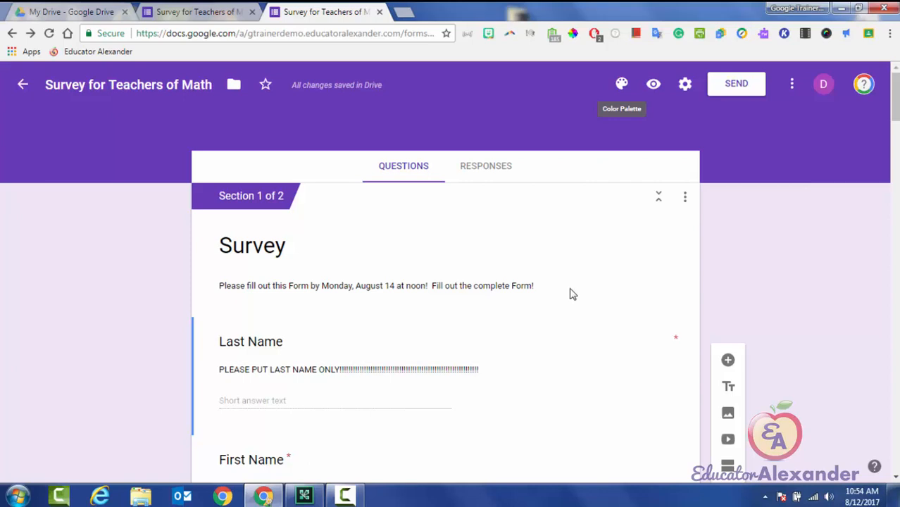
{"action": "left_click", "coordinate": [622, 84]}
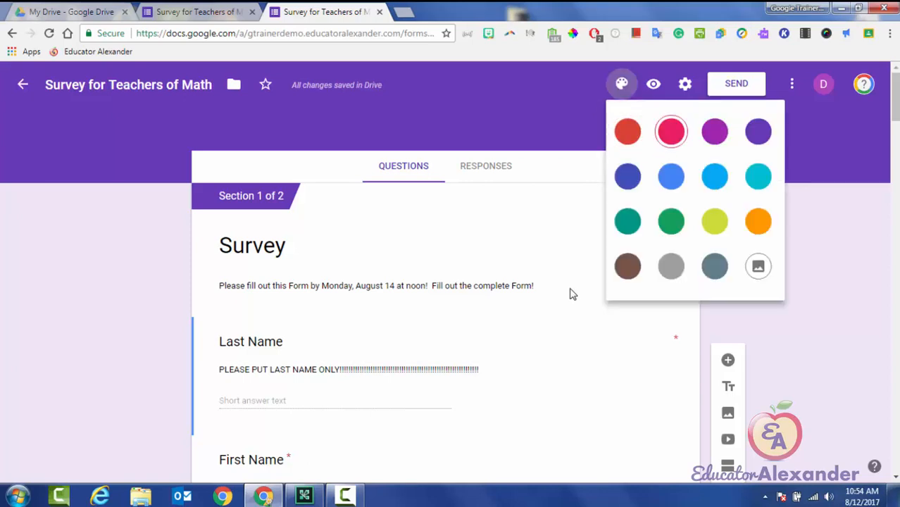
{"action": "left_click", "coordinate": [672, 132]}
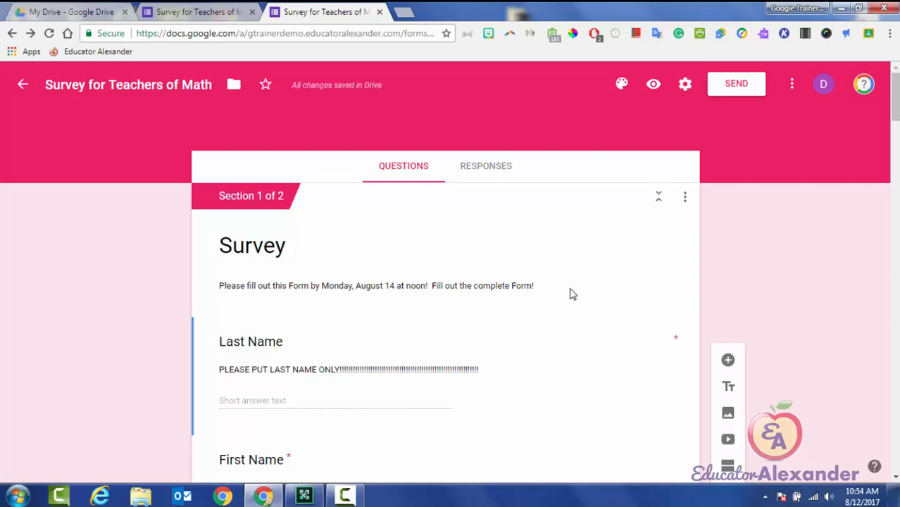
{"action": "scroll", "coordinate": [572, 295], "scroll_direction": "down", "scroll_amount": 8}
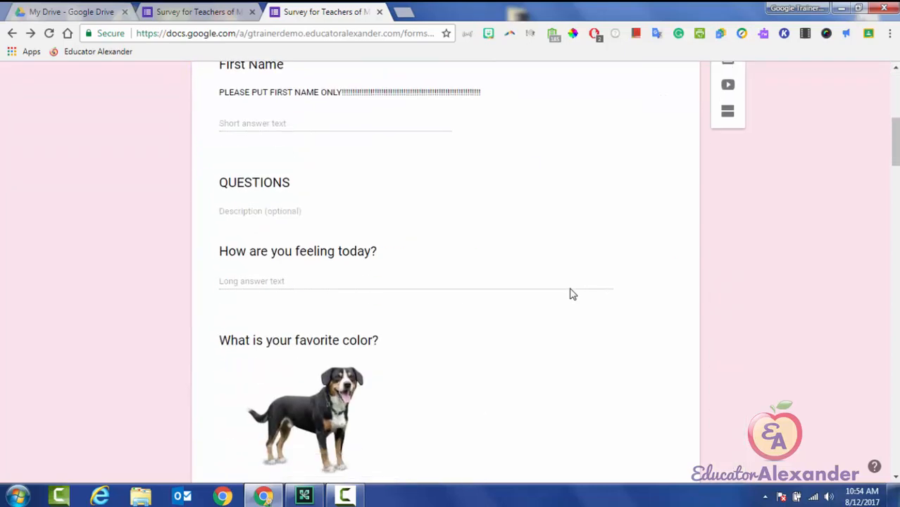
Try the teal, lime and orange color themes on the form one after another.
{"action": "scroll", "coordinate": [572, 295], "scroll_direction": "down", "scroll_amount": 5}
{"action": "scroll", "coordinate": [572, 294], "scroll_direction": "up", "scroll_amount": 12}
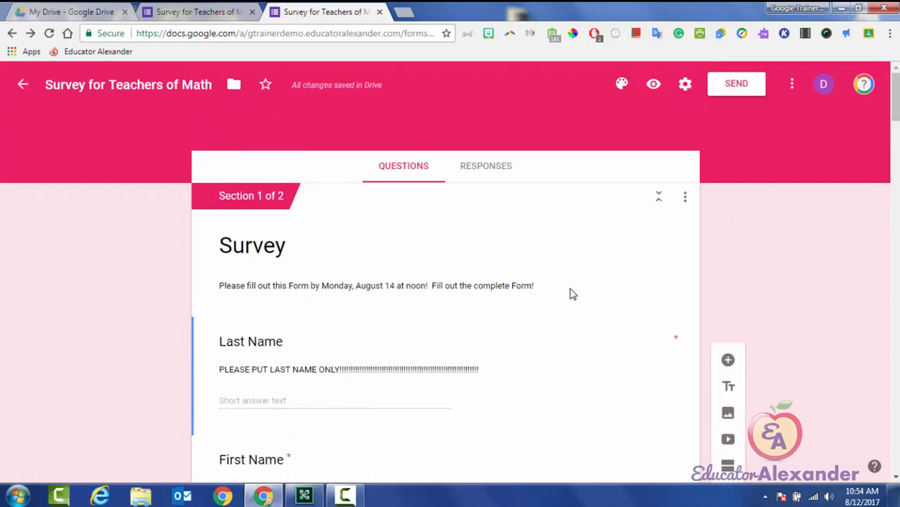
{"action": "left_click", "coordinate": [622, 84]}
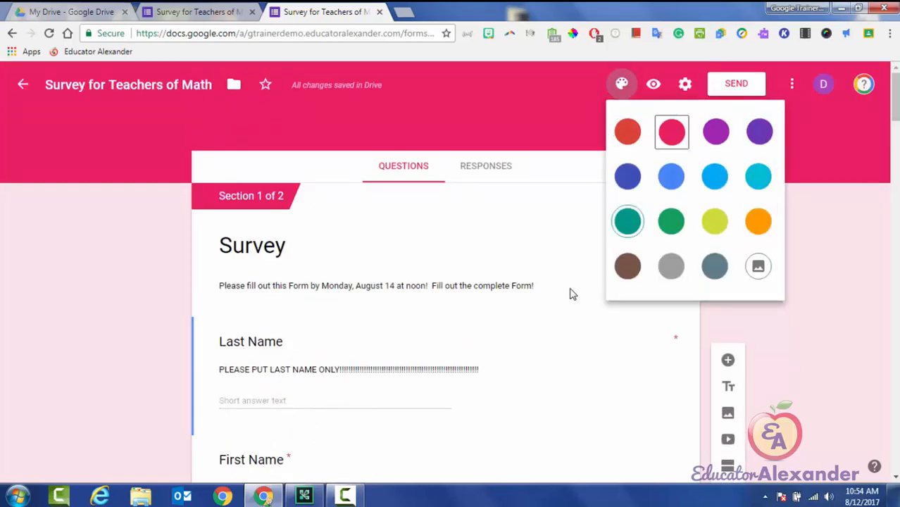
{"action": "left_click", "coordinate": [628, 221]}
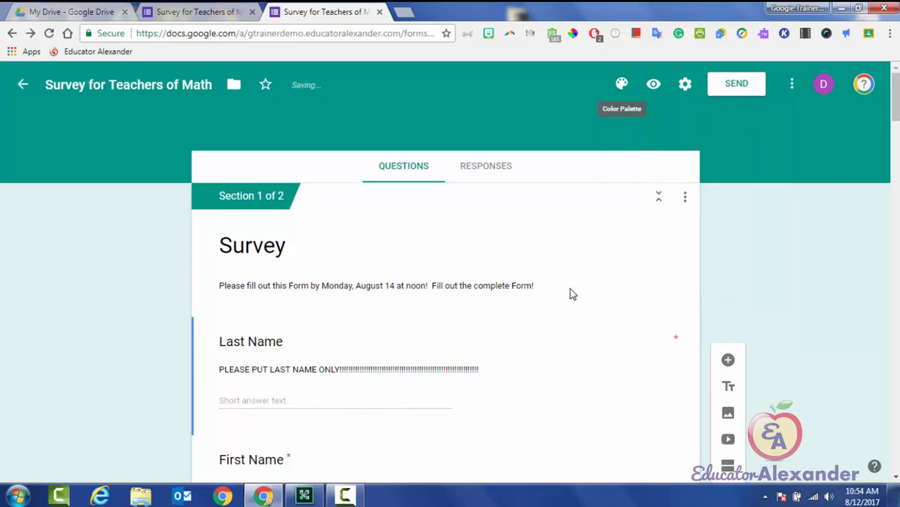
{"action": "left_click", "coordinate": [622, 84]}
{"action": "left_click", "coordinate": [715, 222]}
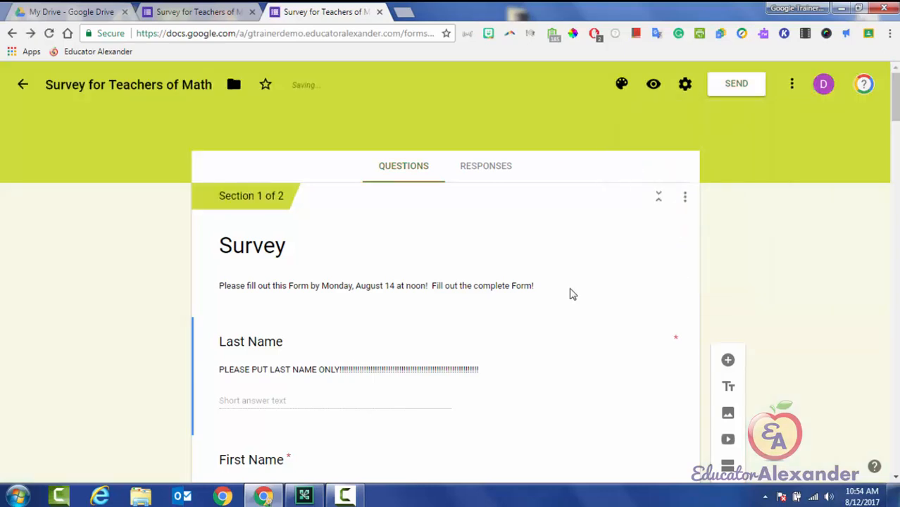
{"action": "left_click", "coordinate": [622, 83]}
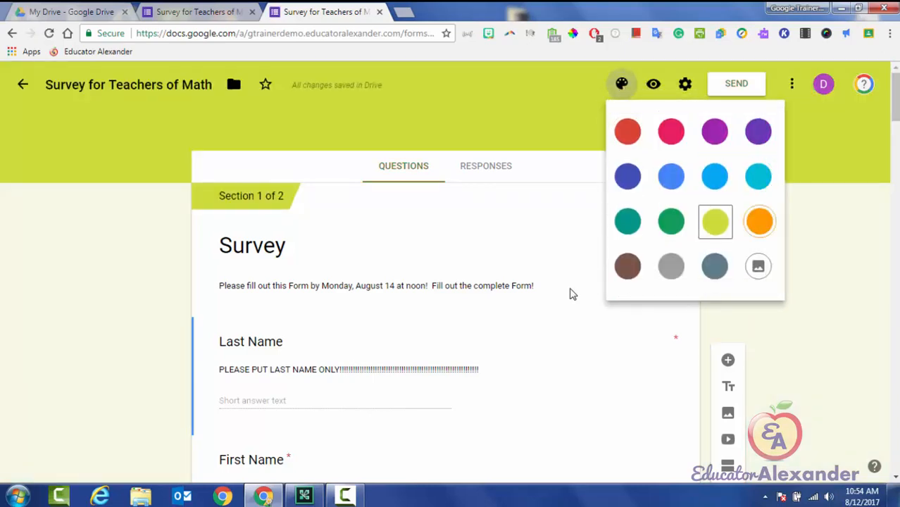
{"action": "left_click", "coordinate": [759, 221]}
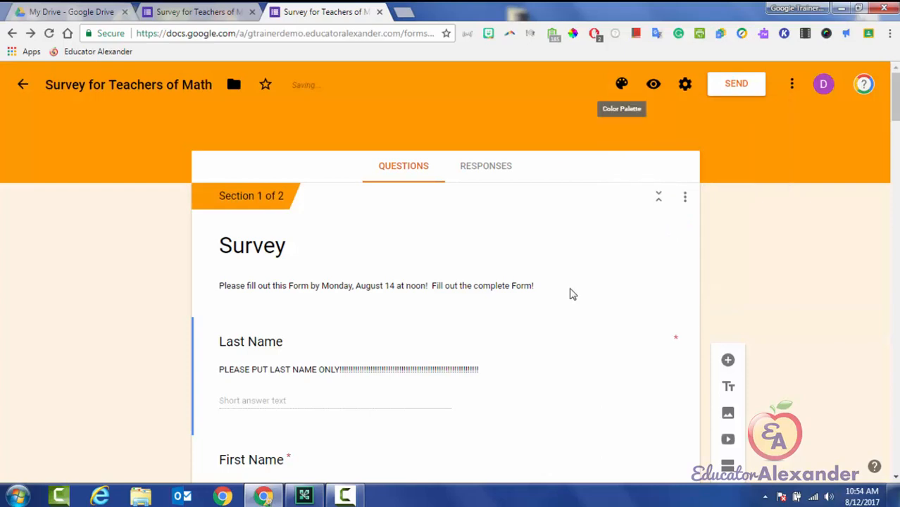
Open the theme image gallery, browse Work and School, Birthday, Wedding, and Sports and games, and select the basketball image.
{"action": "left_click", "coordinate": [621, 84]}
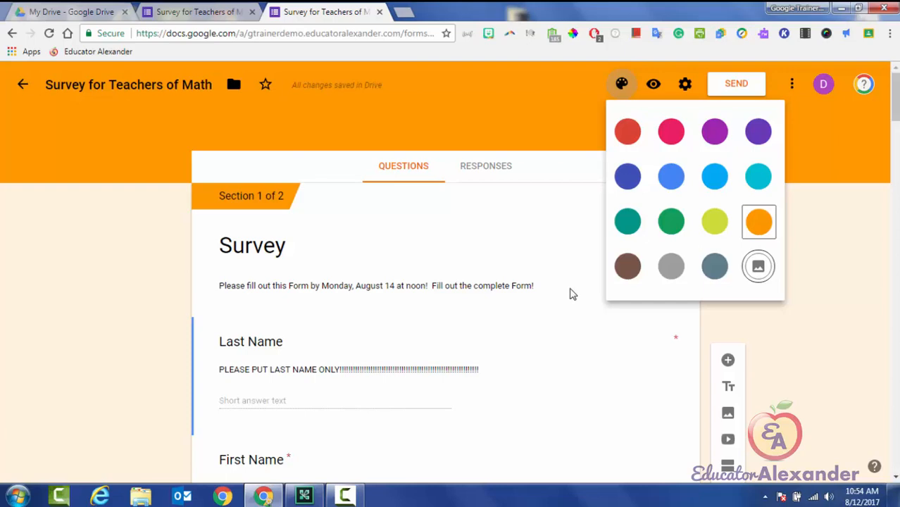
{"action": "left_click", "coordinate": [759, 266]}
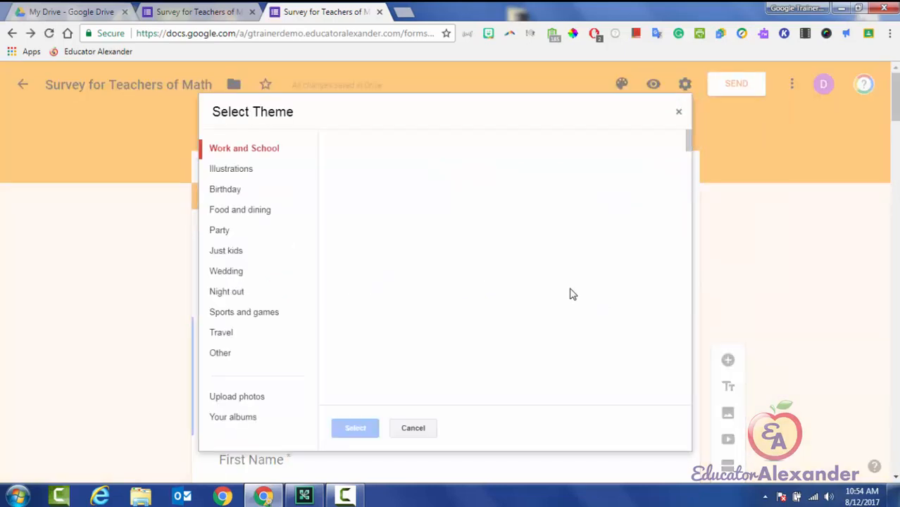
{"action": "scroll", "coordinate": [570, 294], "scroll_direction": "down", "scroll_amount": 3}
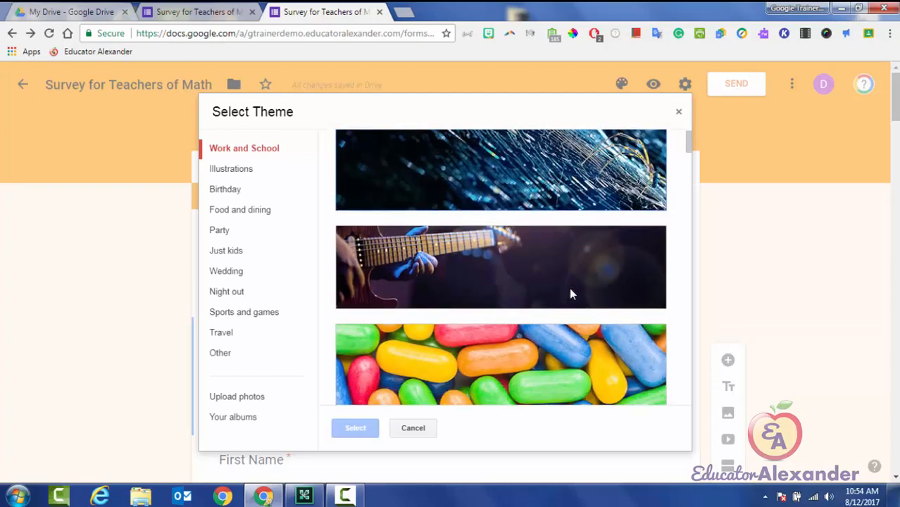
{"action": "scroll", "coordinate": [572, 295], "scroll_direction": "down", "scroll_amount": 5}
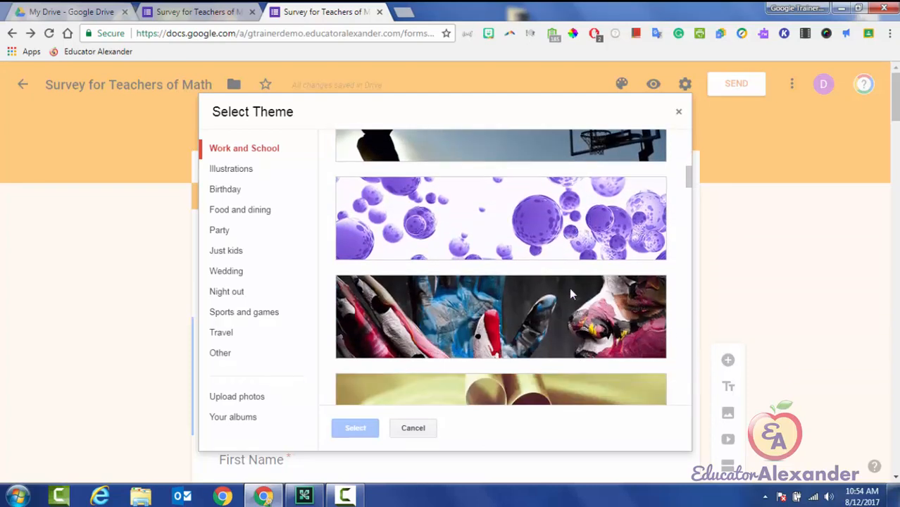
{"action": "left_click", "coordinate": [225, 190]}
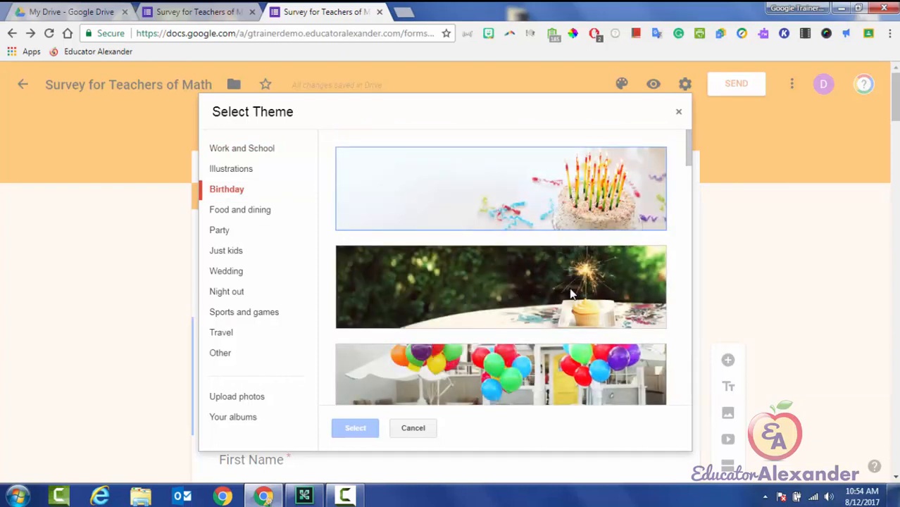
{"action": "scroll", "coordinate": [571, 294], "scroll_direction": "down", "scroll_amount": 3}
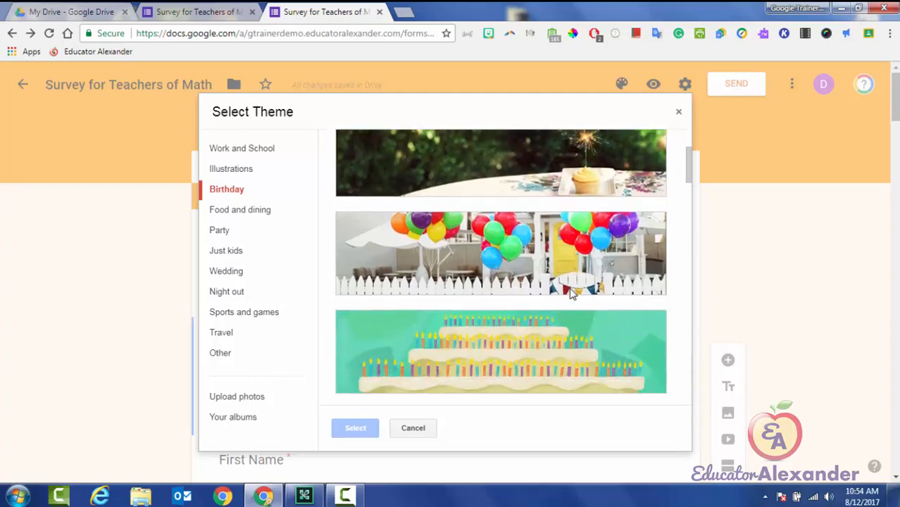
{"action": "scroll", "coordinate": [571, 293], "scroll_direction": "down", "scroll_amount": 6}
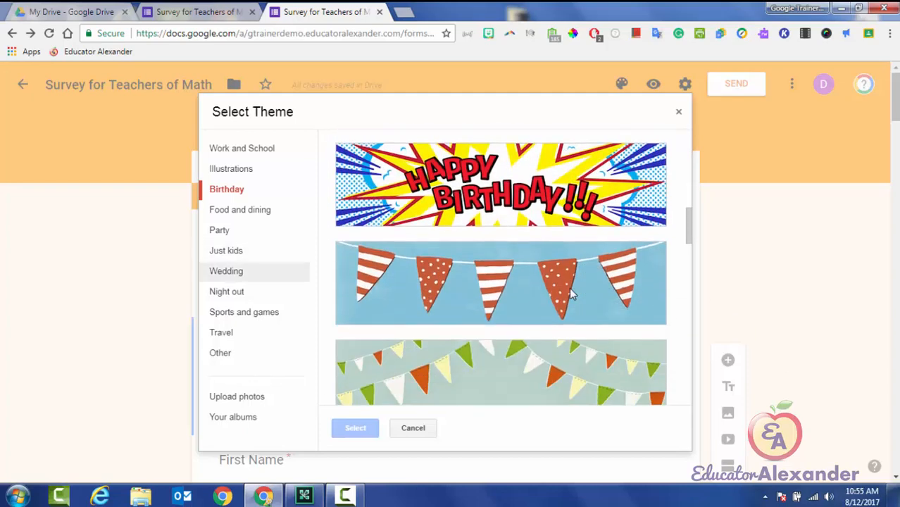
{"action": "left_click", "coordinate": [227, 271]}
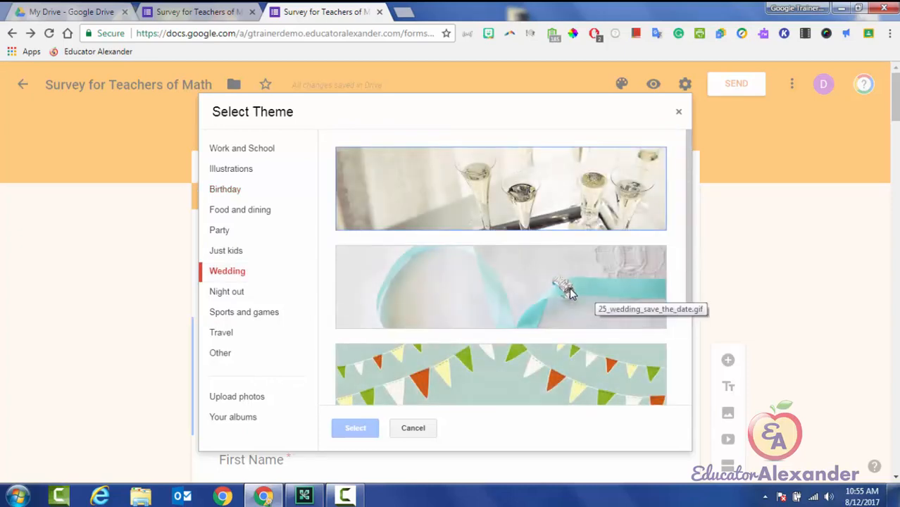
{"action": "scroll", "coordinate": [572, 295], "scroll_direction": "down", "scroll_amount": 2}
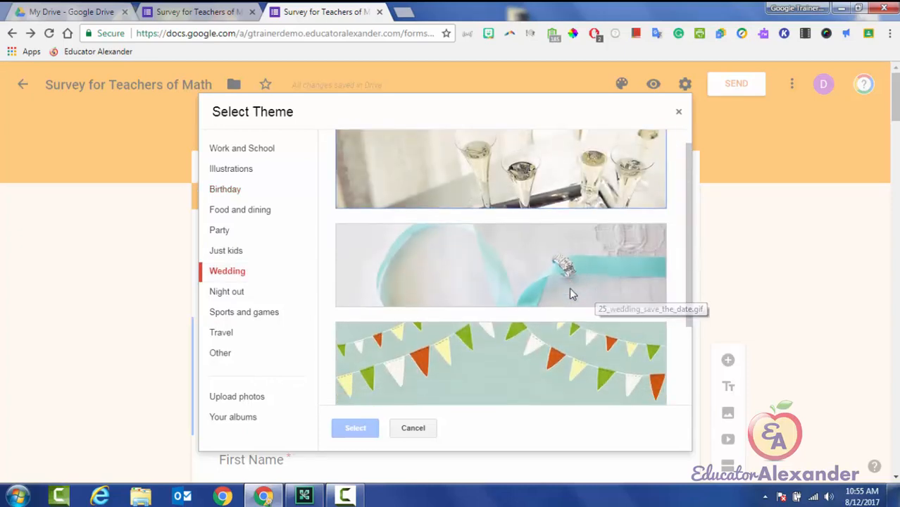
{"action": "left_click", "coordinate": [245, 312]}
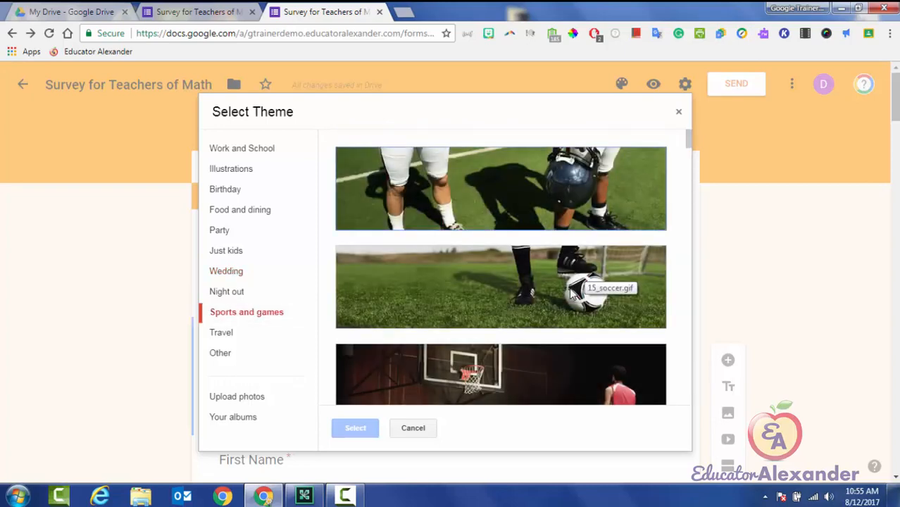
{"action": "scroll", "coordinate": [571, 294], "scroll_direction": "down", "scroll_amount": 4}
{"action": "scroll", "coordinate": [571, 295], "scroll_direction": "up", "scroll_amount": 4}
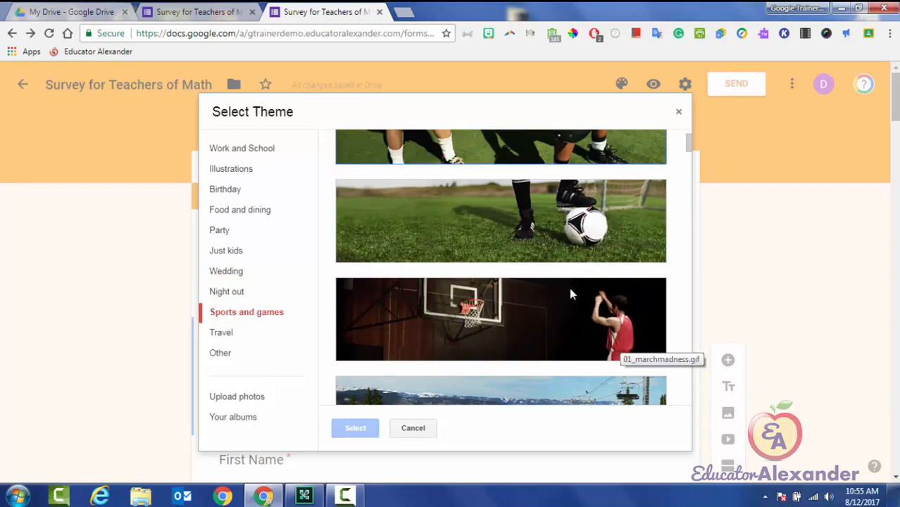
{"action": "left_click", "coordinate": [572, 294]}
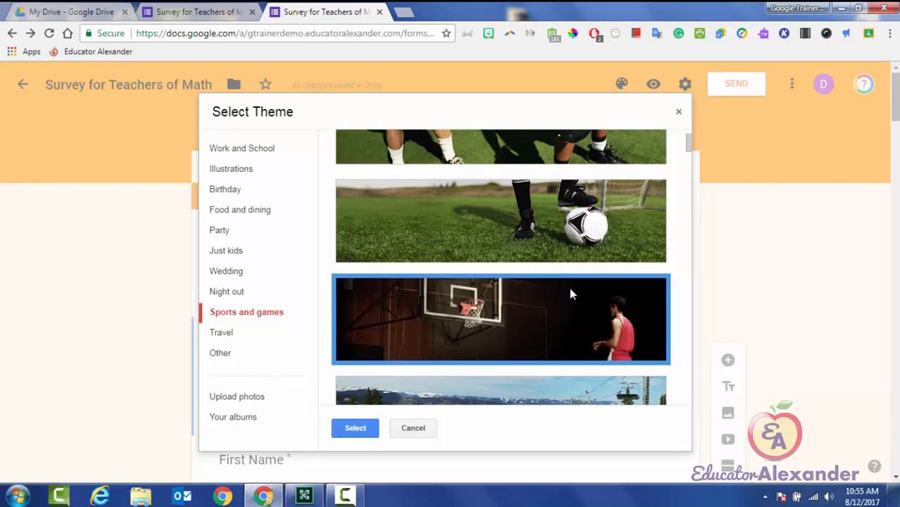
Examine the options for uploading a theme photo from the computer or using one from the Cagti17 album, without choosing a file.
{"action": "left_click", "coordinate": [238, 397]}
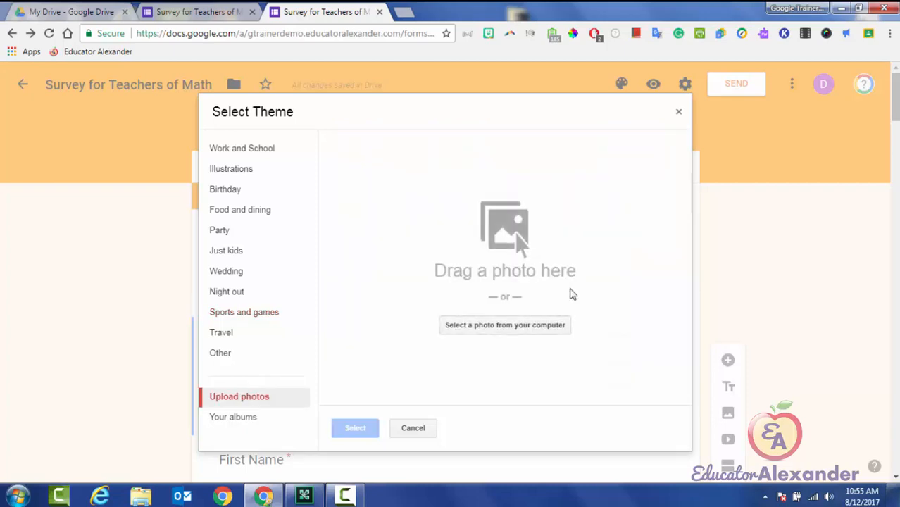
{"action": "left_click", "coordinate": [505, 325]}
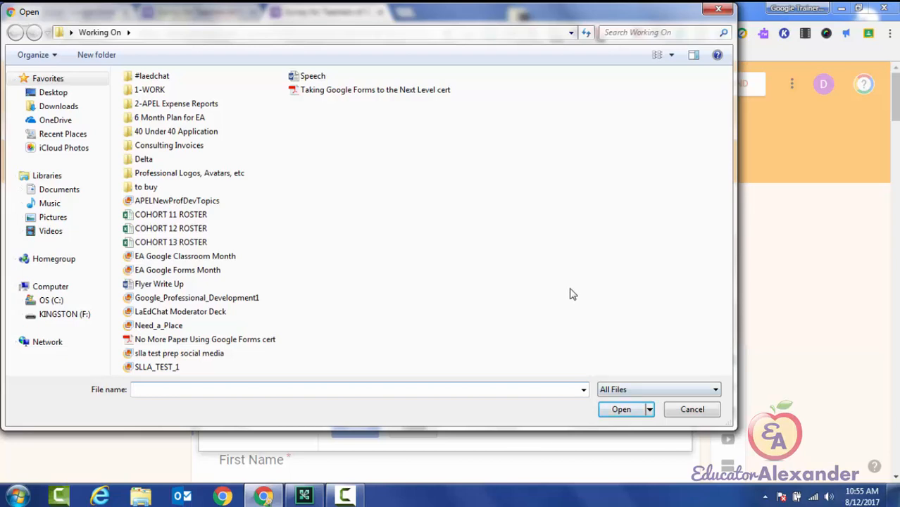
{"action": "left_click", "coordinate": [692, 409]}
{"action": "left_click", "coordinate": [235, 417]}
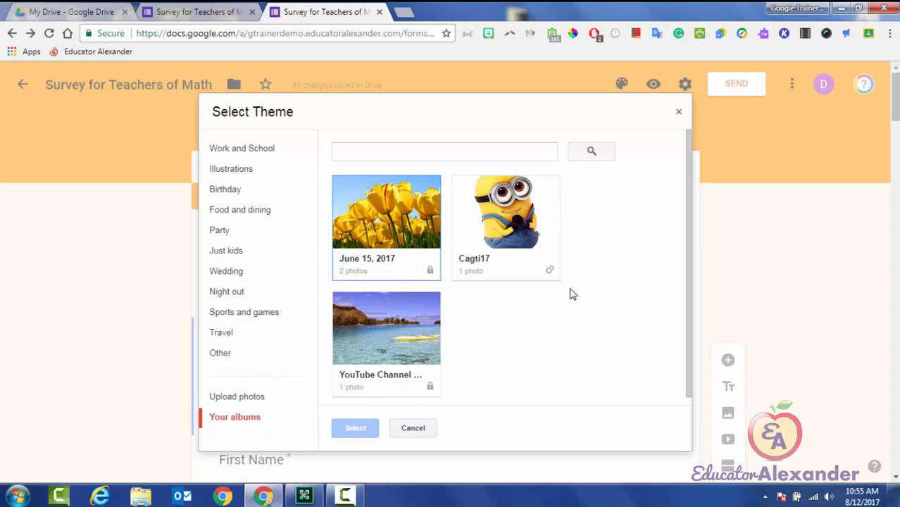
{"action": "left_click", "coordinate": [505, 225]}
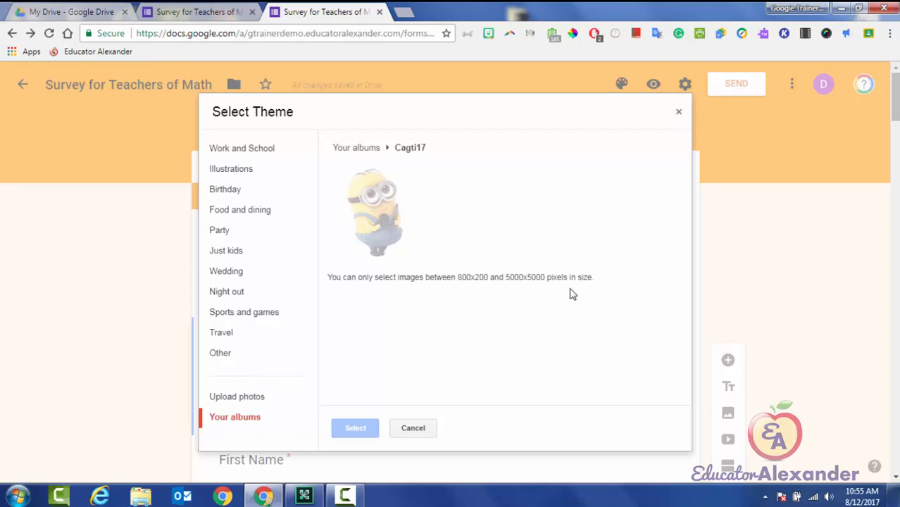
{"action": "left_click", "coordinate": [239, 397]}
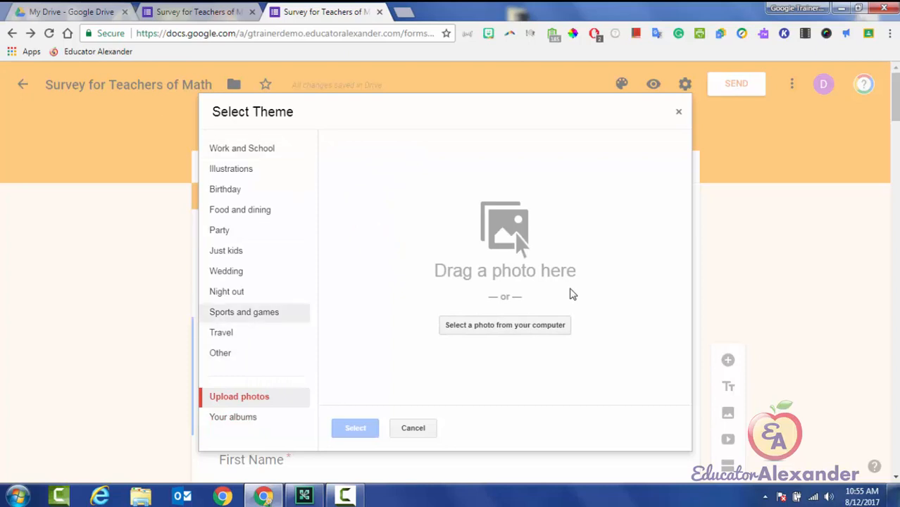
Apply the basketball player image from the Sports and games themes as the form's header.
{"action": "left_click", "coordinate": [243, 312]}
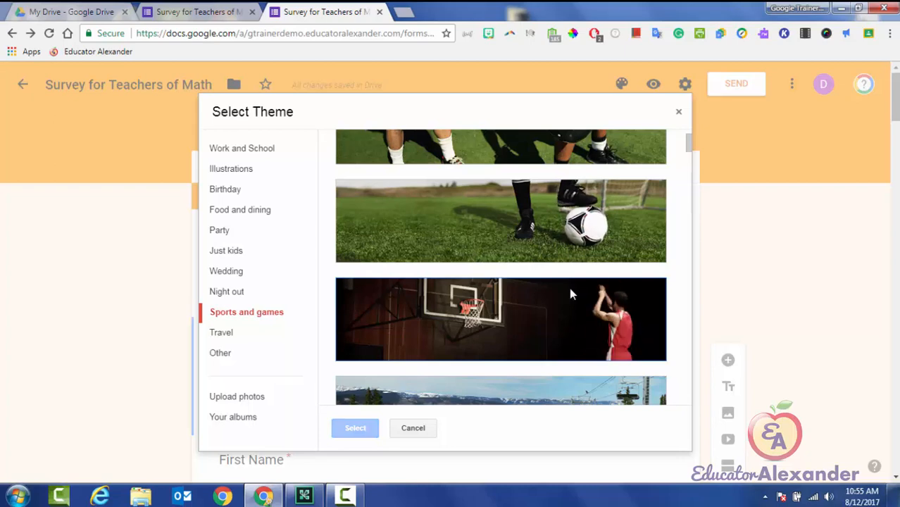
{"action": "double_click", "coordinate": [572, 294]}
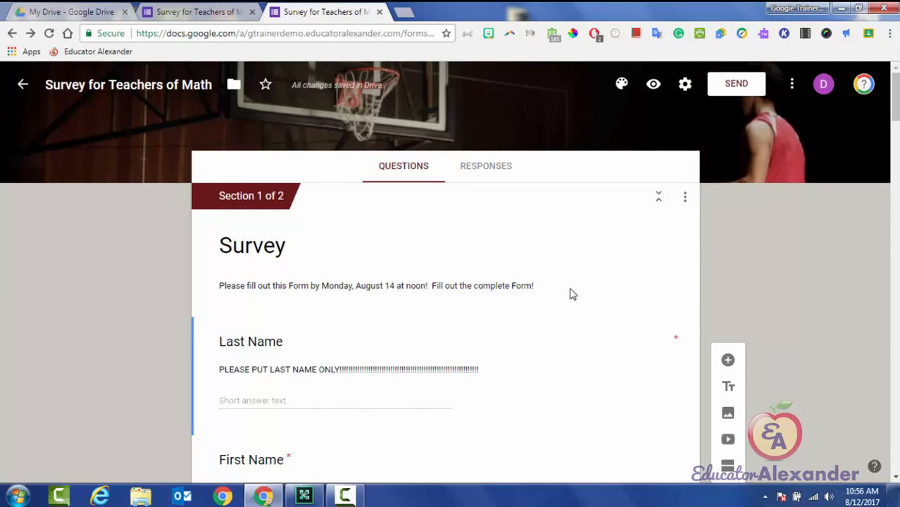
Preview the form as respondents see it, check the basketball theme across its questions, and close the preview.
{"action": "left_click", "coordinate": [654, 84]}
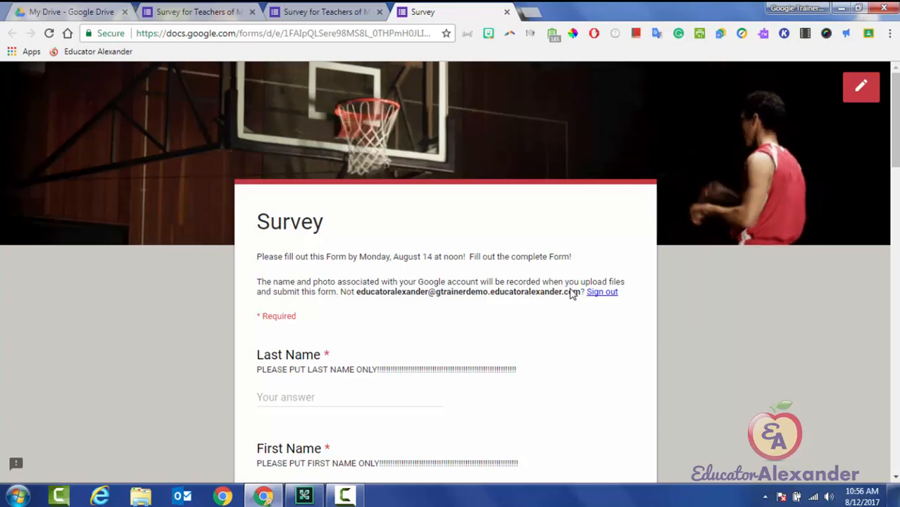
{"action": "scroll", "coordinate": [572, 294], "scroll_direction": "down", "scroll_amount": 5}
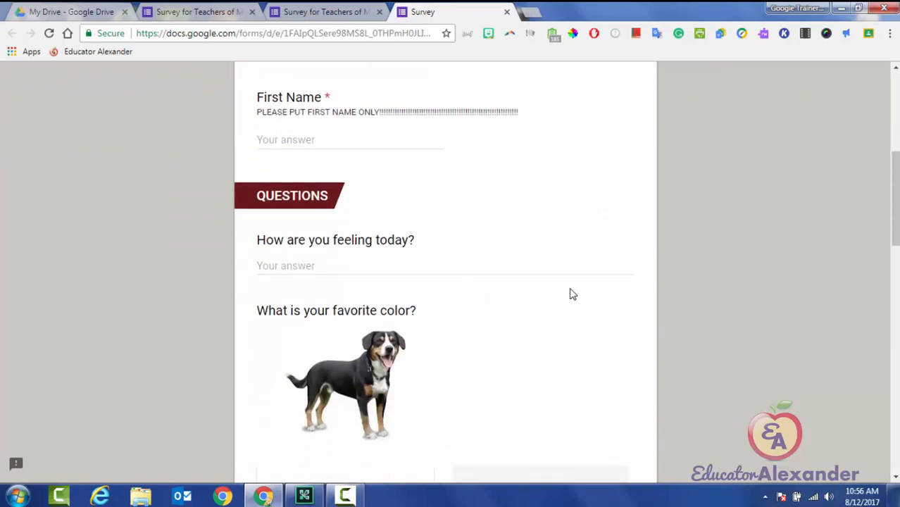
{"action": "scroll", "coordinate": [572, 295], "scroll_direction": "up", "scroll_amount": 5}
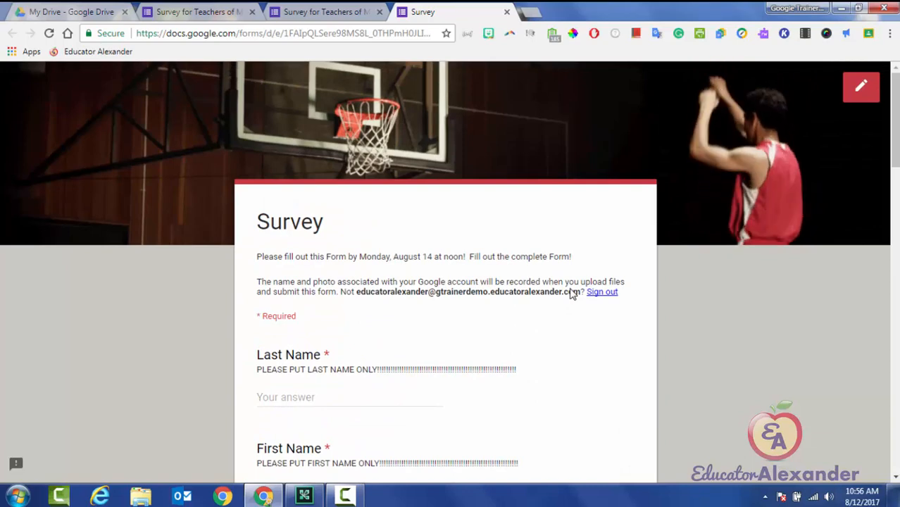
{"action": "scroll", "coordinate": [572, 295], "scroll_direction": "down", "scroll_amount": 5}
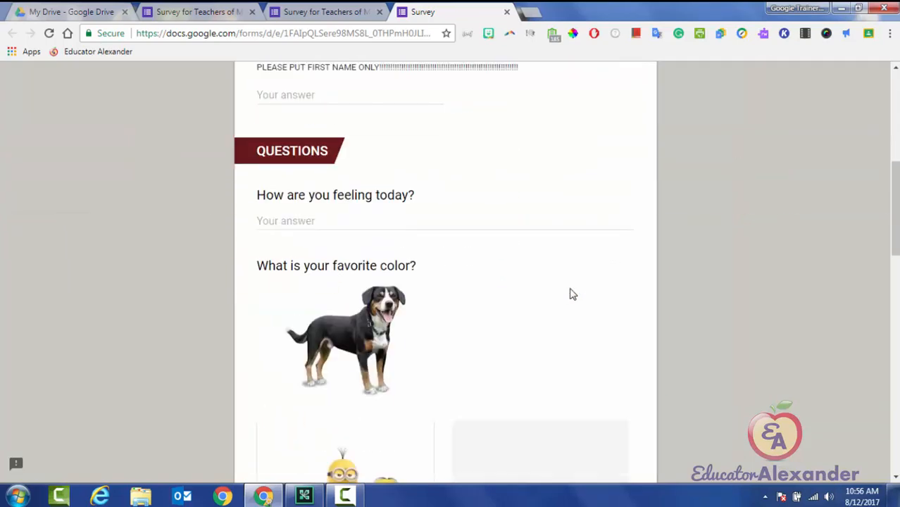
{"action": "scroll", "coordinate": [572, 294], "scroll_direction": "down", "scroll_amount": 10}
{"action": "scroll", "coordinate": [573, 295], "scroll_direction": "up", "scroll_amount": 15}
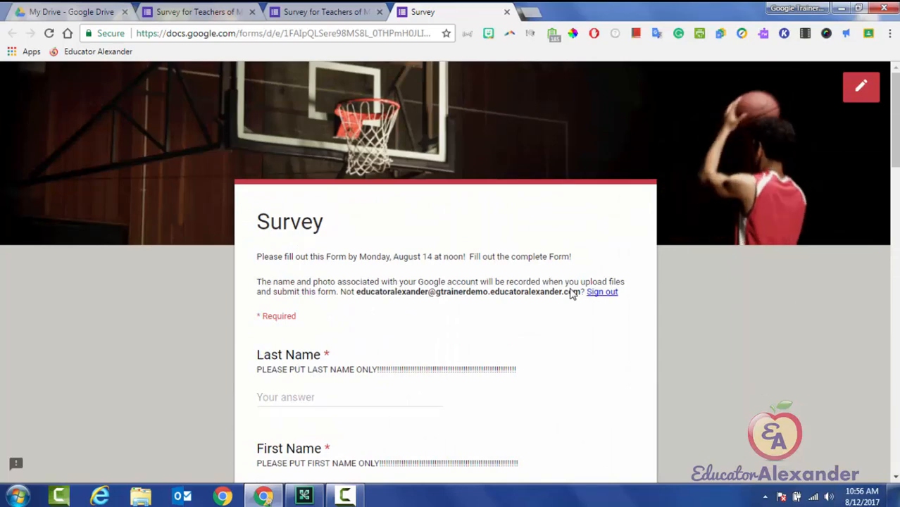
{"action": "key", "text": "ctrl+w"}
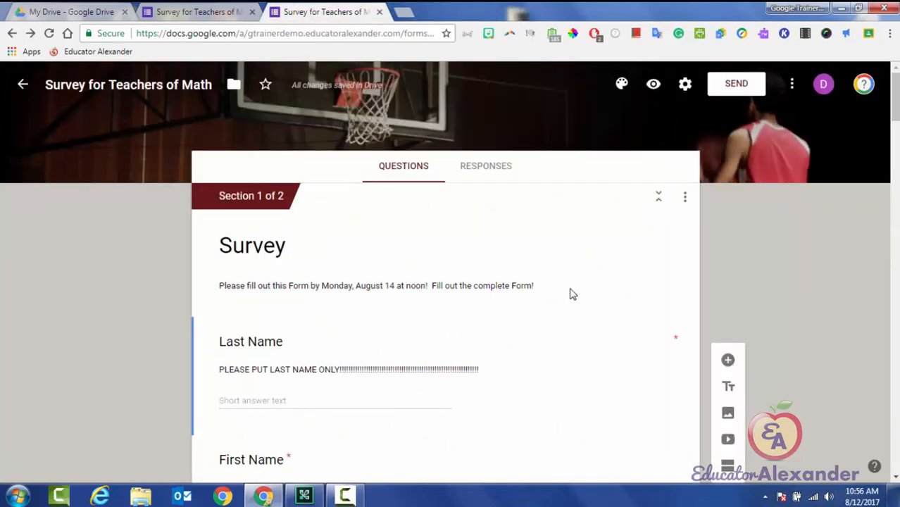
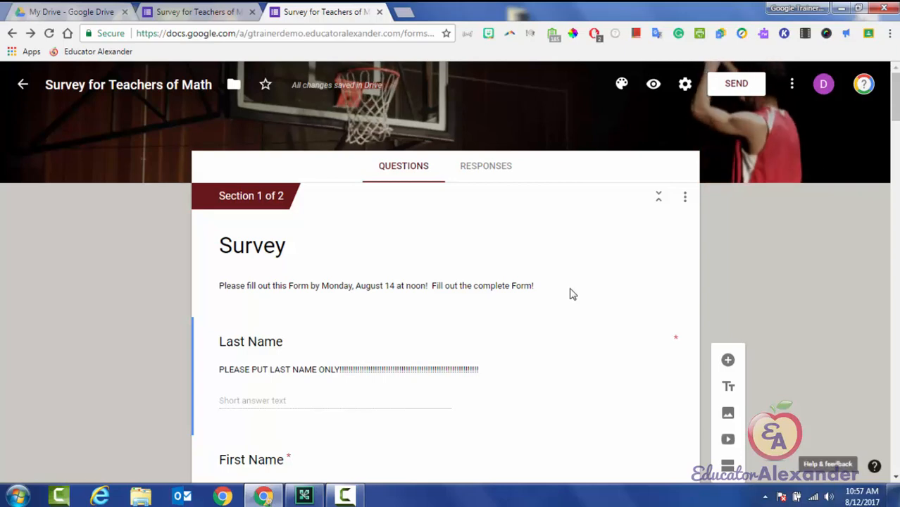
Open the form editor's help and feedback options and review the Report a problem and Help Center entries.
{"action": "key", "text": "Return"}
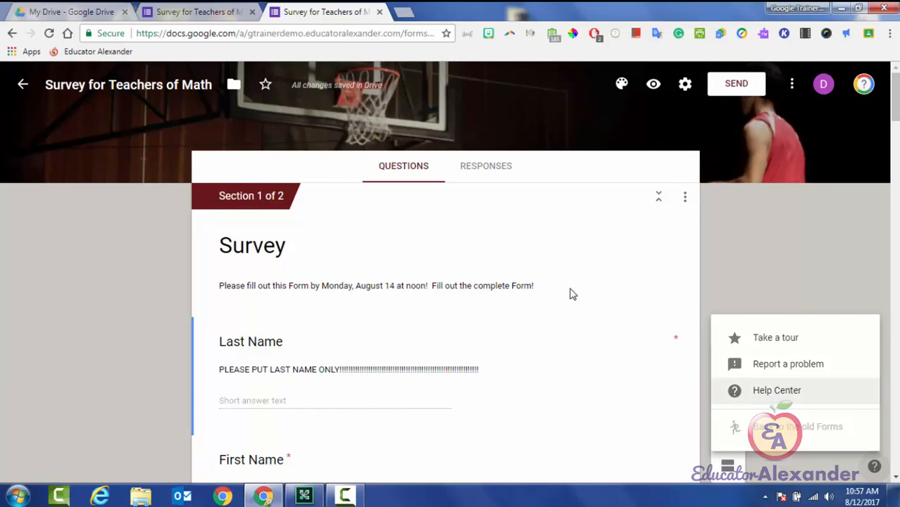
{"action": "key", "text": "Up"}
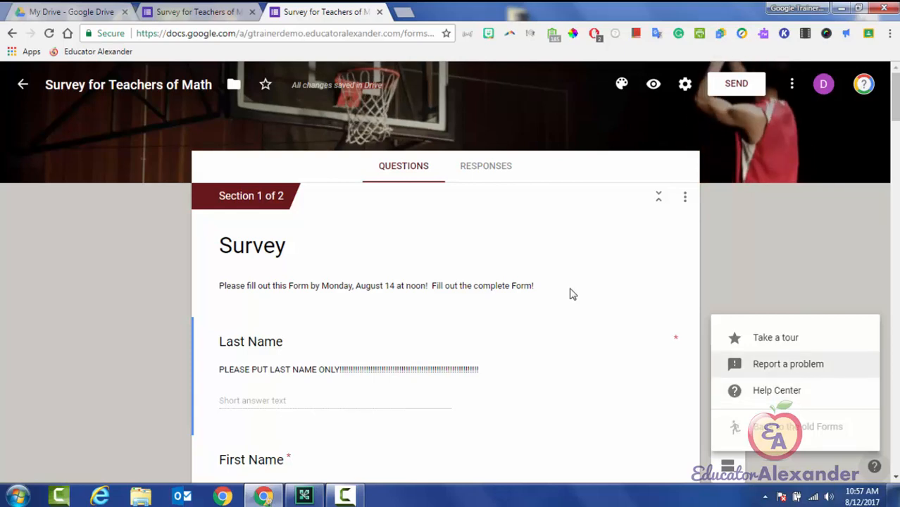
{"action": "key", "text": "Down"}
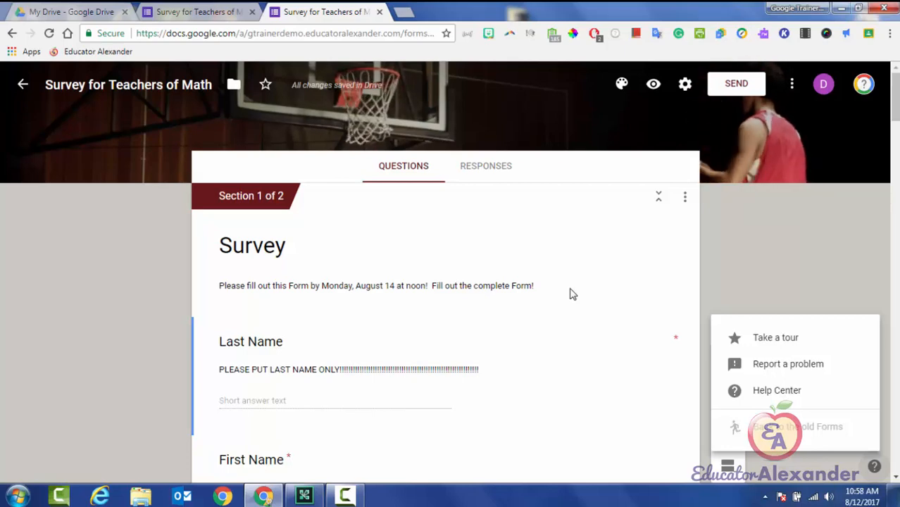
Take the guided tour of the new Google Forms, from adding a question through to getting real-time answers, and finish it.
{"action": "key", "text": "Escape"}
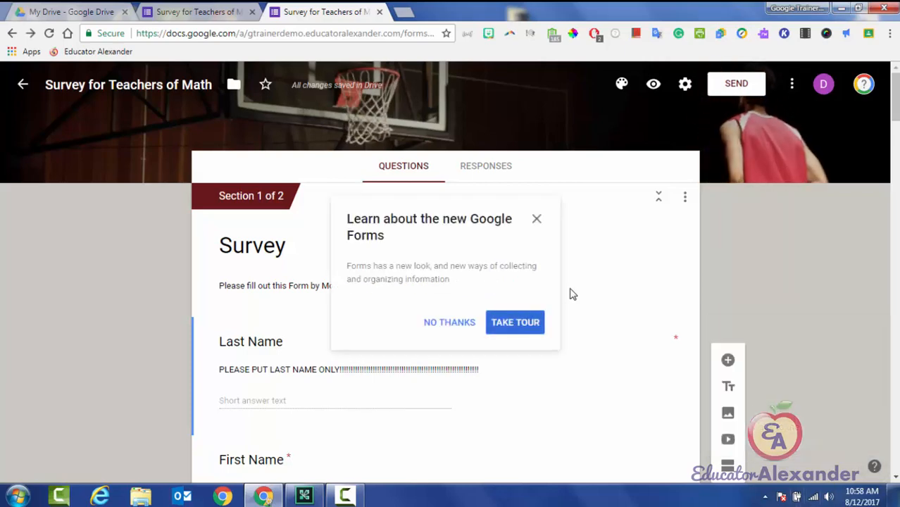
{"action": "key", "text": "Return"}
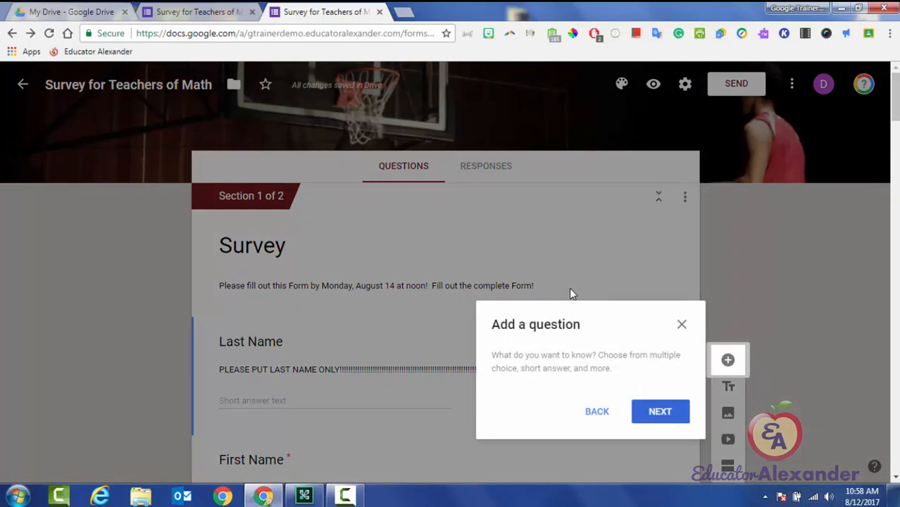
{"action": "key", "text": "Tab"}
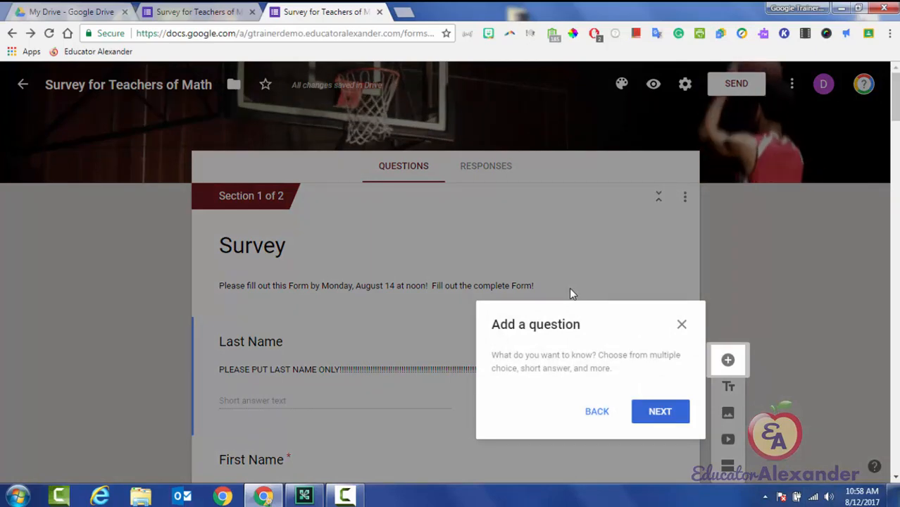
{"action": "key", "text": "Return"}
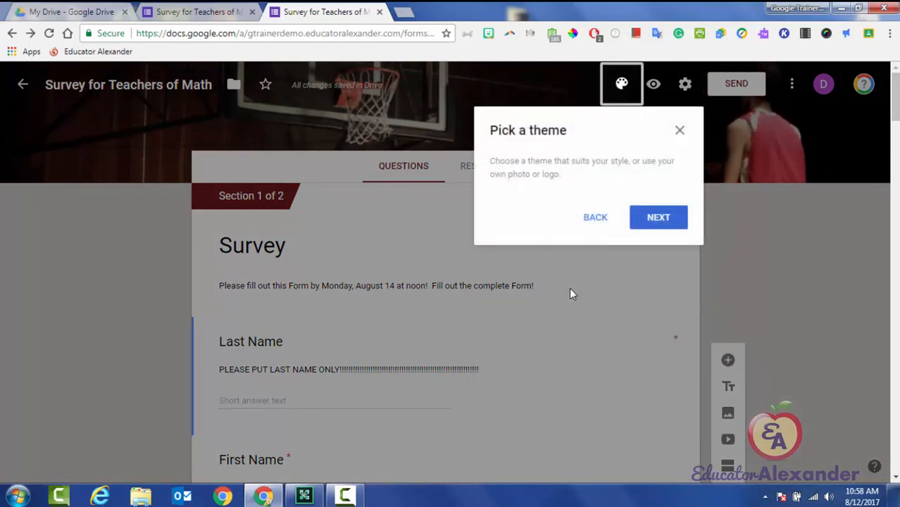
{"action": "key", "text": "Return"}
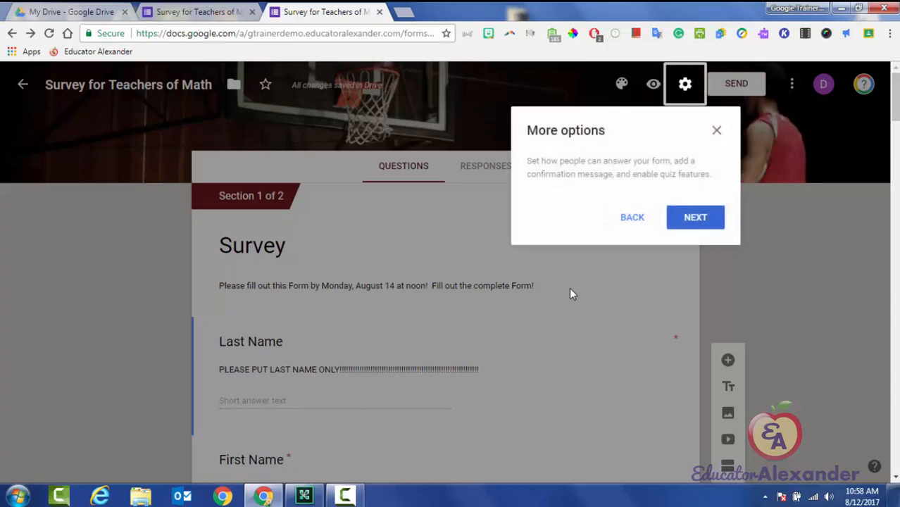
{"action": "key", "text": "Return"}
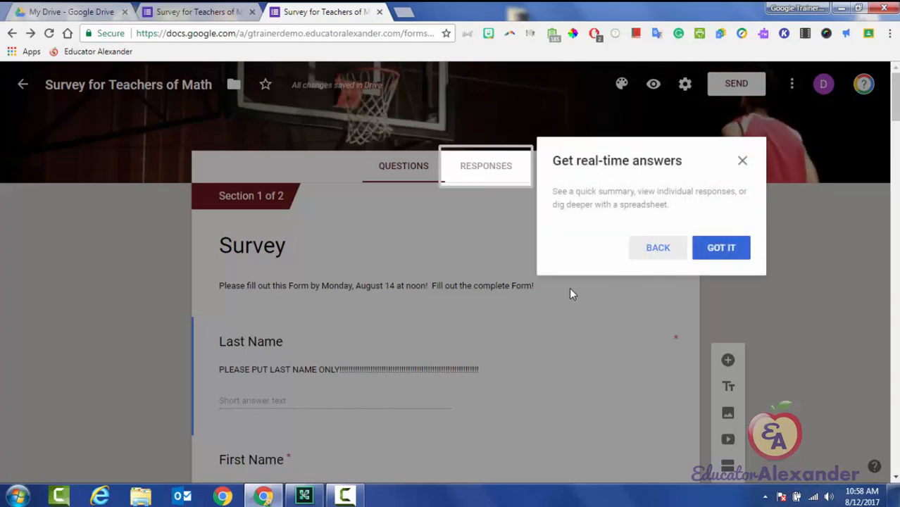
{"action": "key", "text": "Return"}
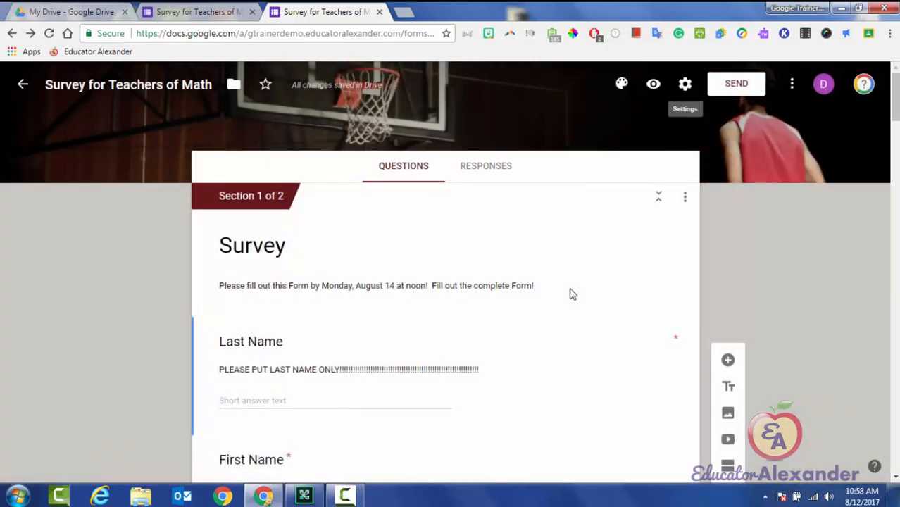
Open the form's settings and look through the Presentation and Quizzes options before returning to the General options.
{"action": "key", "text": "Return"}
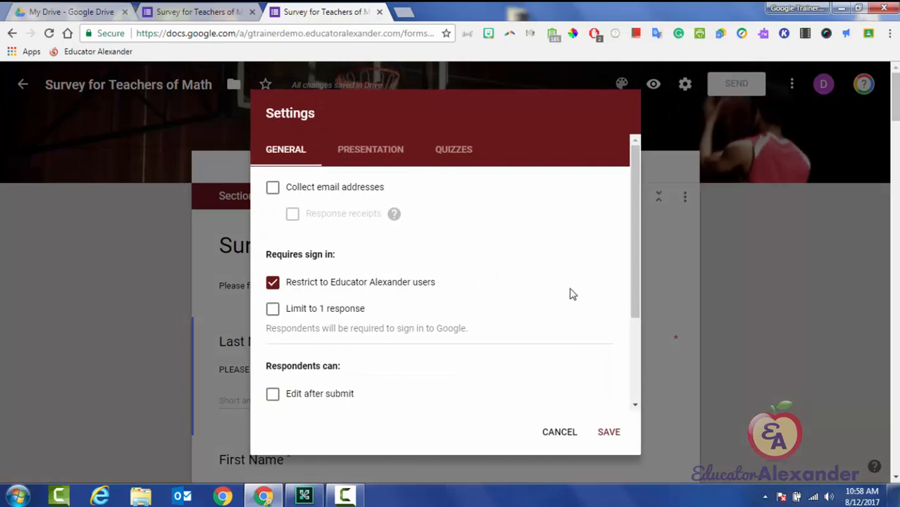
{"action": "key", "text": "Right"}
{"action": "key", "text": "Right"}
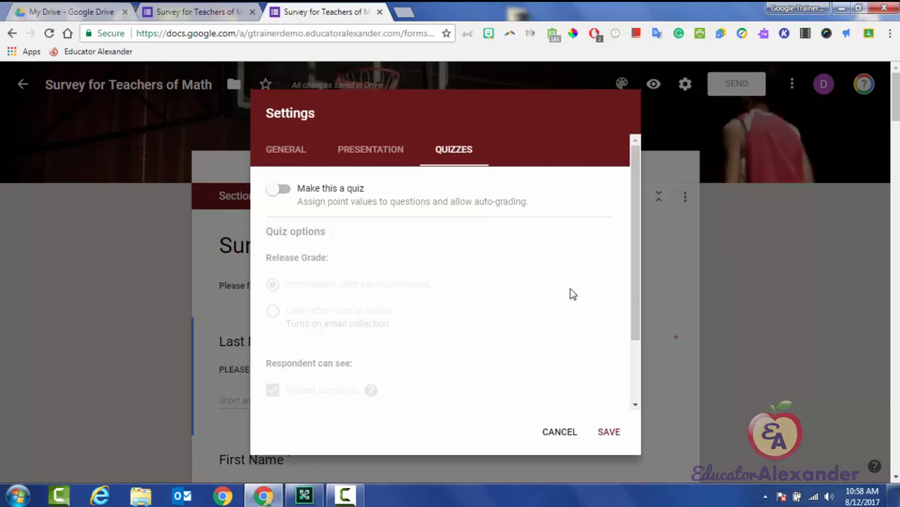
{"action": "key", "text": "Right"}
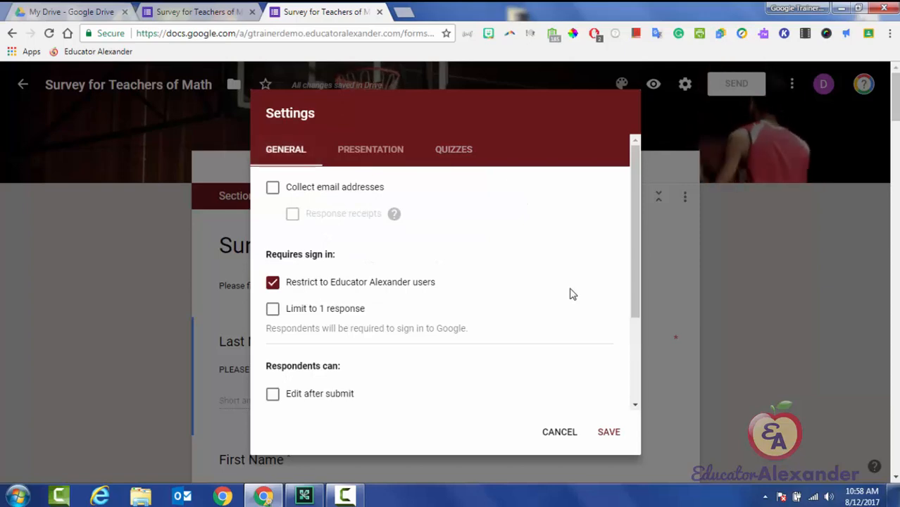
Turn on collecting email addresses and response receipts, with receipts set to Always.
{"action": "key", "text": "Tab"}
{"action": "key", "text": "space"}
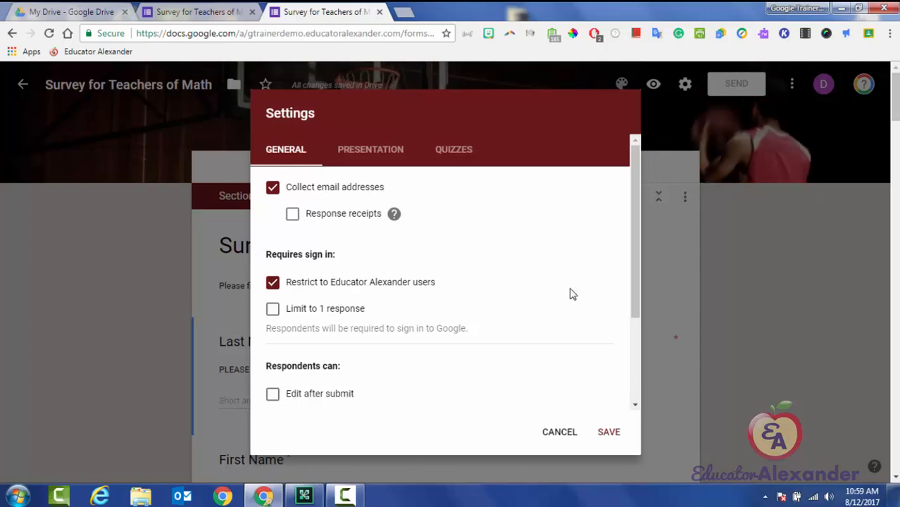
{"action": "key", "text": "space"}
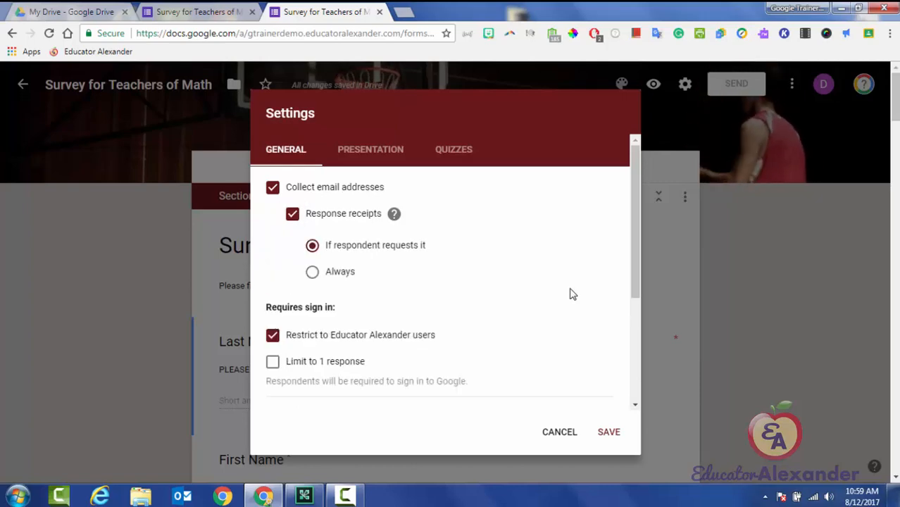
{"action": "key", "text": "Tab"}
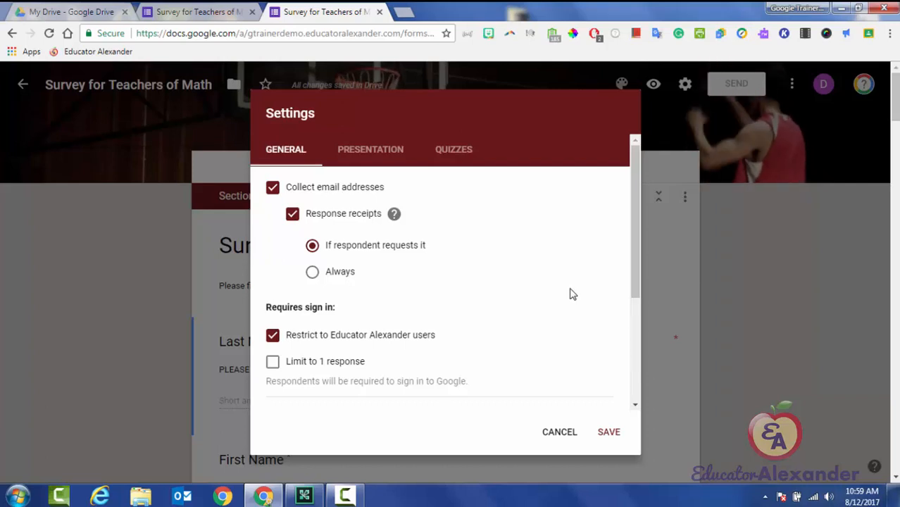
{"action": "key", "text": "Down"}
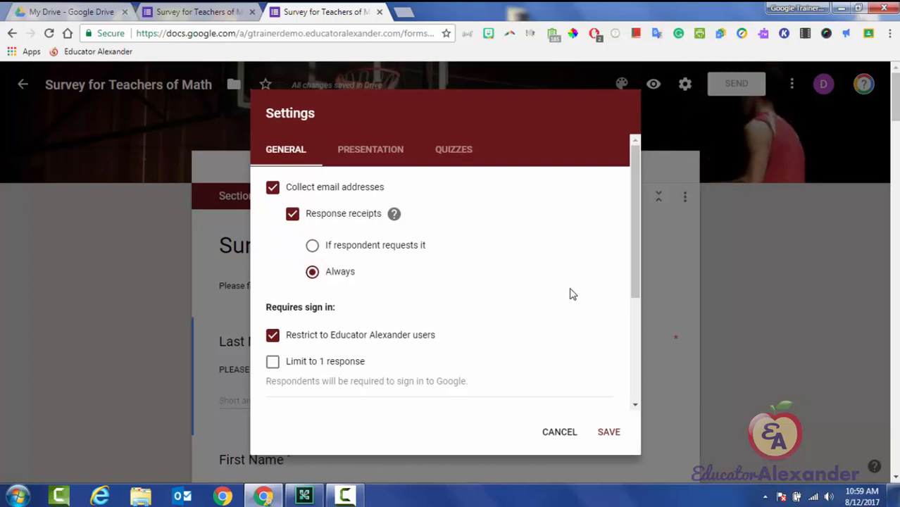
Turn off response receipts and the collection of email addresses.
{"action": "key", "text": "shift+Tab"}
{"action": "key", "text": "space"}
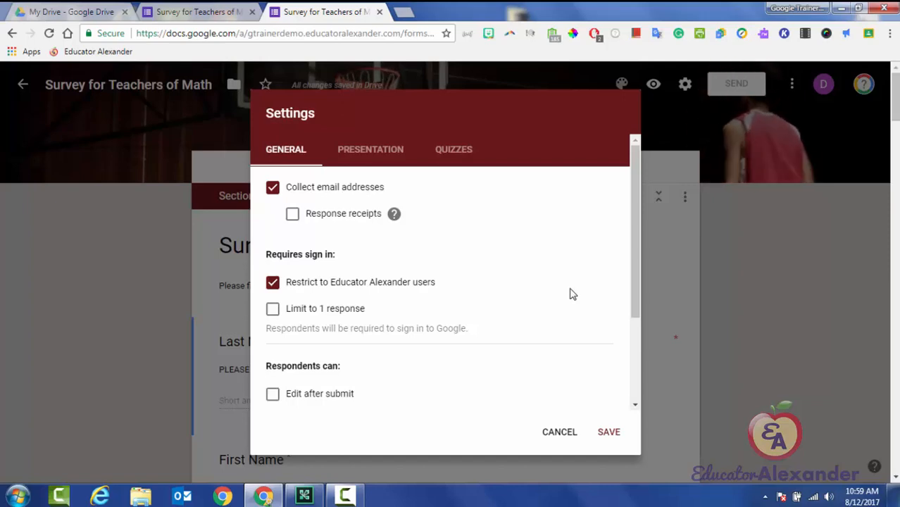
{"action": "key", "text": "space"}
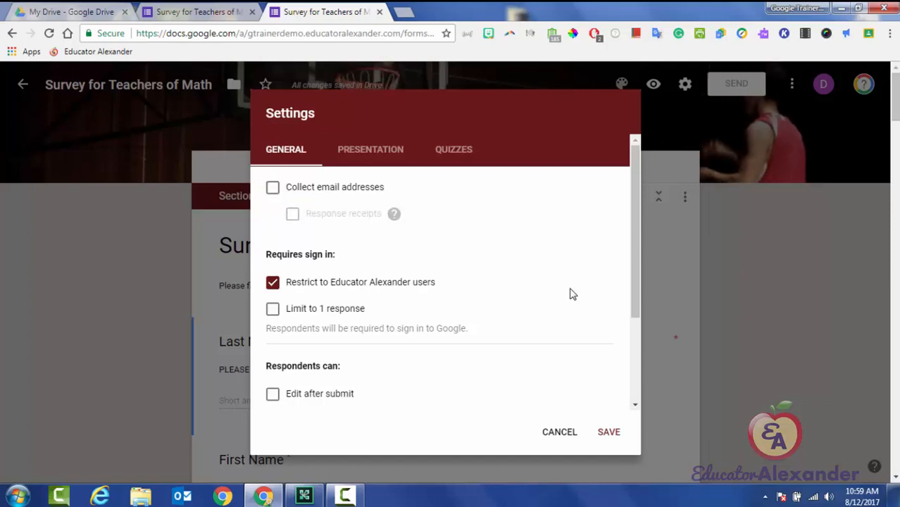
{"action": "key", "text": "space"}
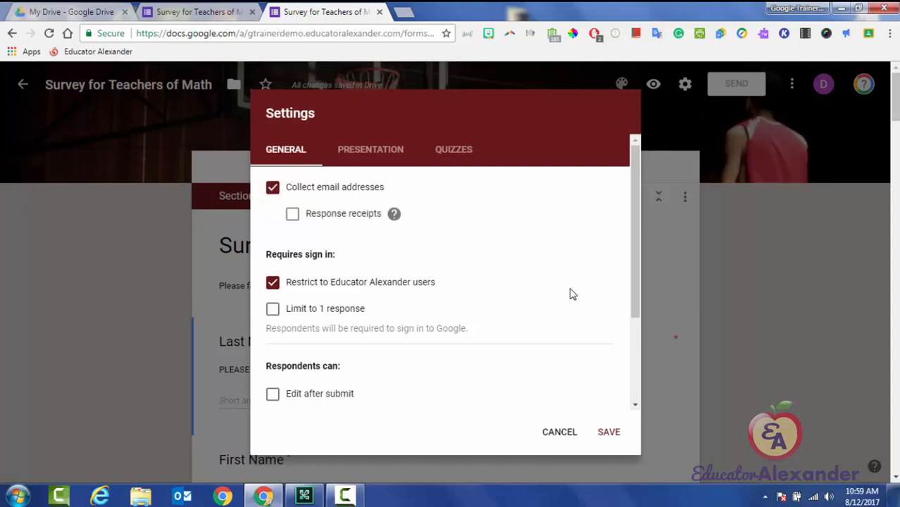
{"action": "key", "text": "Tab"}
{"action": "key", "text": "space"}
{"action": "key", "text": "space"}
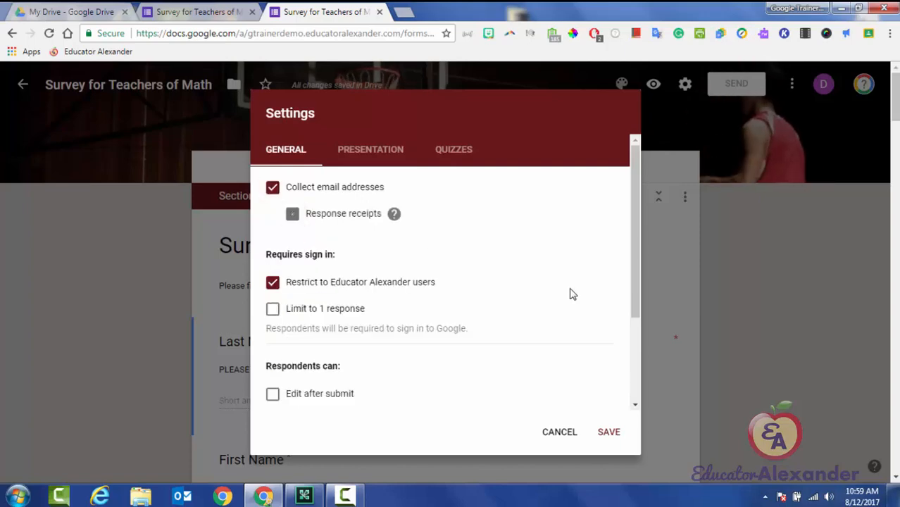
{"action": "key", "text": "shift+Tab"}
{"action": "key", "text": "space"}
Try removing the sign-in restriction to Educator Alexander users, and close the form's settings without saving.
{"action": "scroll", "coordinate": [573, 294], "scroll_direction": "down", "scroll_amount": 2}
{"action": "scroll", "coordinate": [572, 294], "scroll_direction": "up", "scroll_amount": 1}
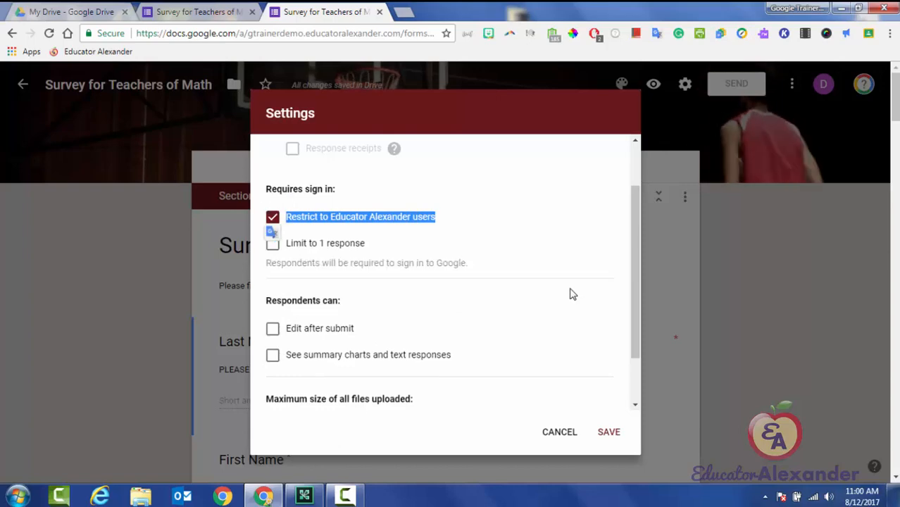
{"action": "left_click", "coordinate": [273, 217]}
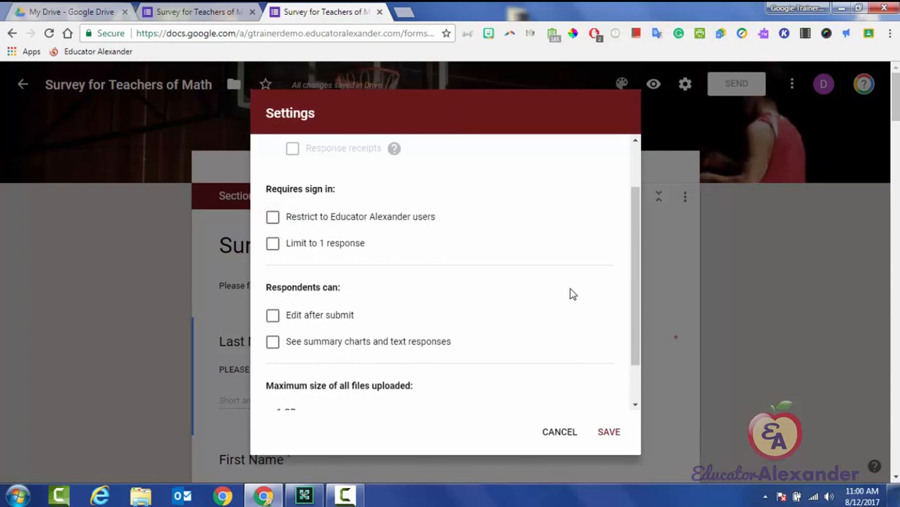
{"action": "left_click", "coordinate": [272, 217]}
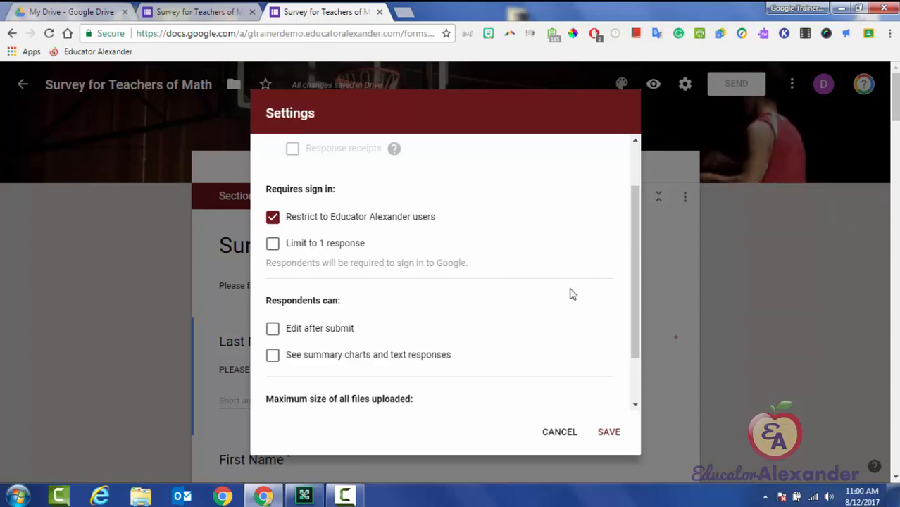
{"action": "key", "text": "space"}
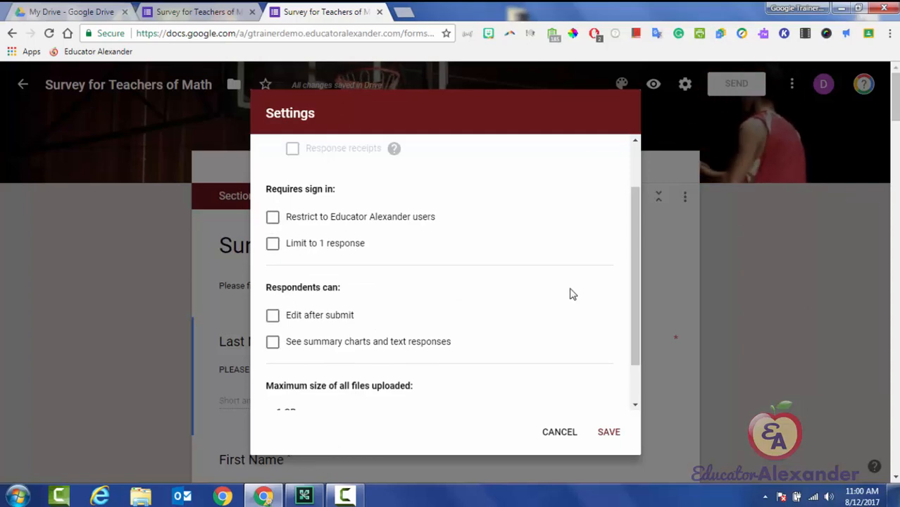
{"action": "key", "text": "space"}
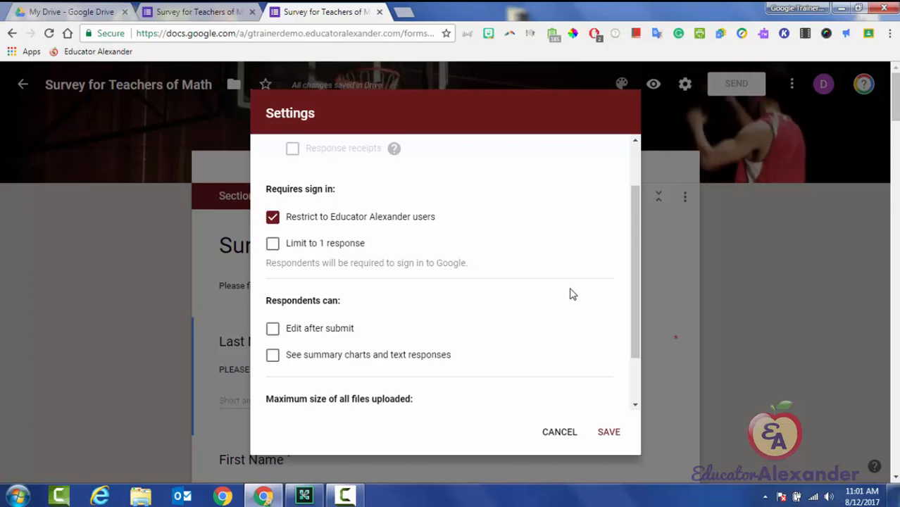
{"action": "key", "text": "space"}
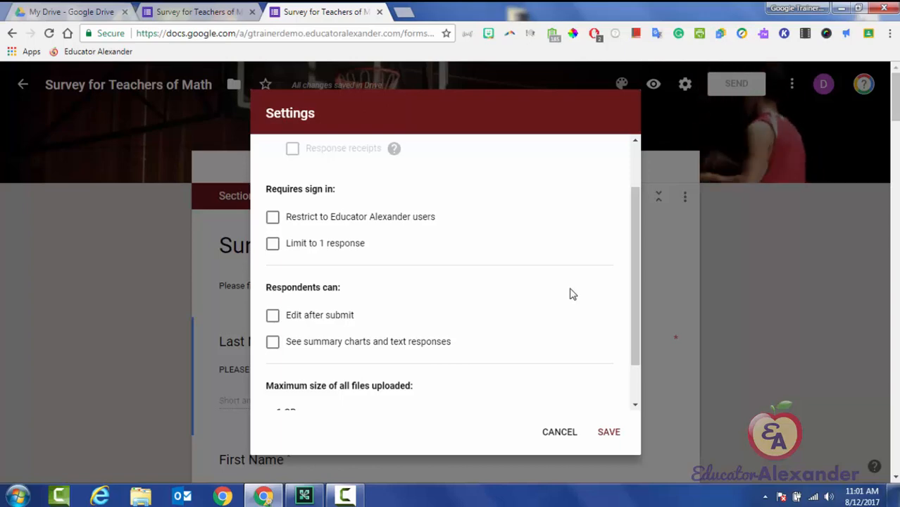
{"action": "key", "text": "Escape"}
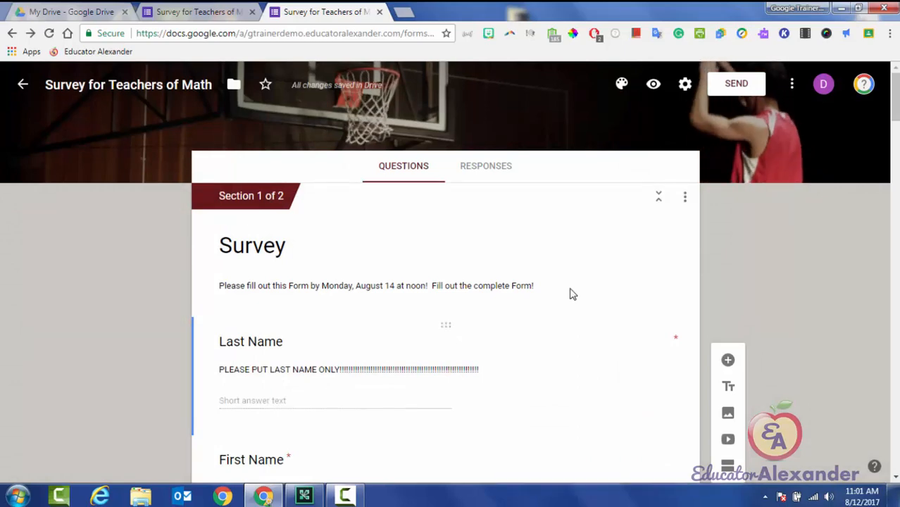
Highlight the word LAST in the Last Name question's description and look over the questions below it.
{"action": "key", "text": "Tab"}
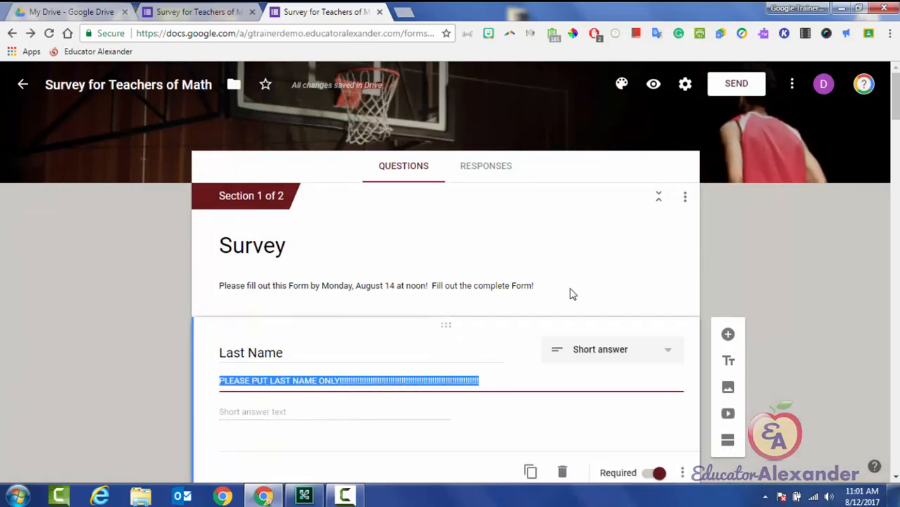
{"action": "left_click", "coordinate": [291, 381]}
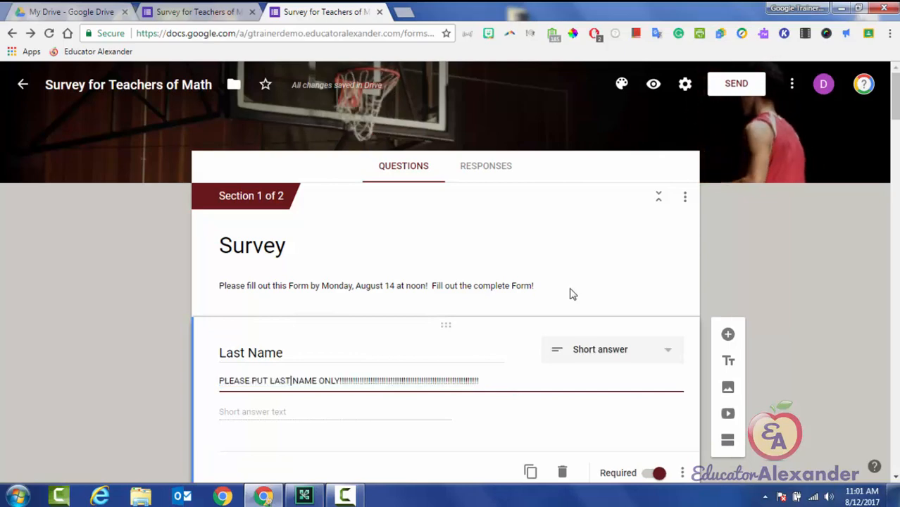
{"action": "key", "text": "shift+Left"}
{"action": "key", "text": "shift+Left"}
{"action": "key", "text": "shift+Left"}
{"action": "key", "text": "shift+Left"}
{"action": "key", "text": "shift+Left"}
{"action": "key", "text": "shift+Left"}
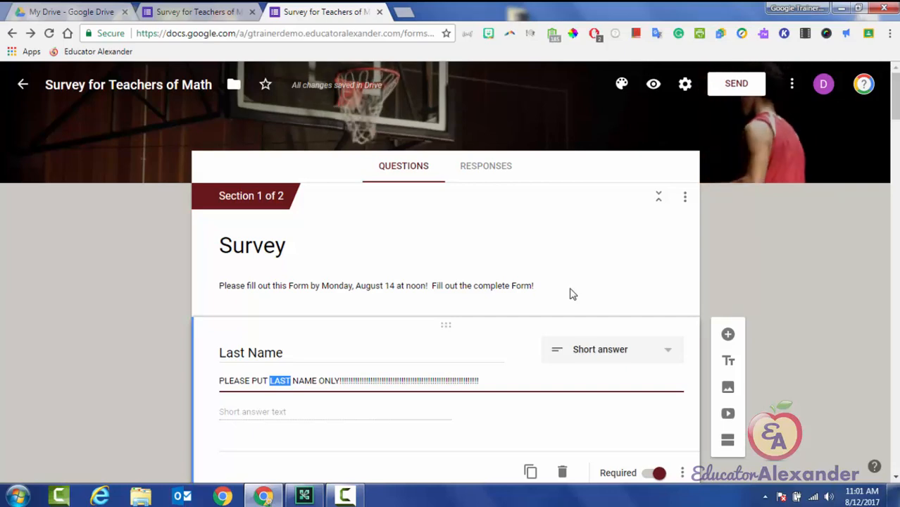
{"action": "scroll", "coordinate": [572, 295], "scroll_direction": "down", "scroll_amount": 3}
{"action": "scroll", "coordinate": [573, 294], "scroll_direction": "up", "scroll_amount": 4}
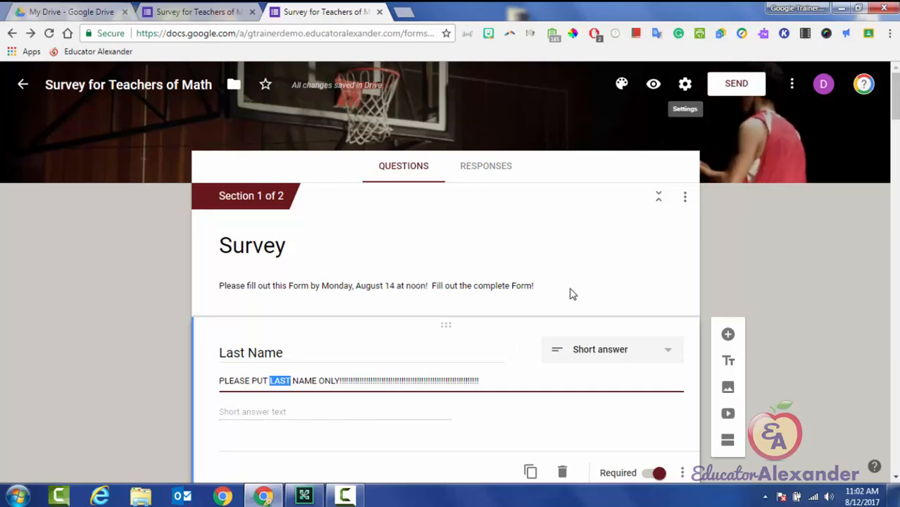
Reopen the form's settings and remove the sign-in restriction to Educator Alexander users.
{"action": "left_click", "coordinate": [685, 83]}
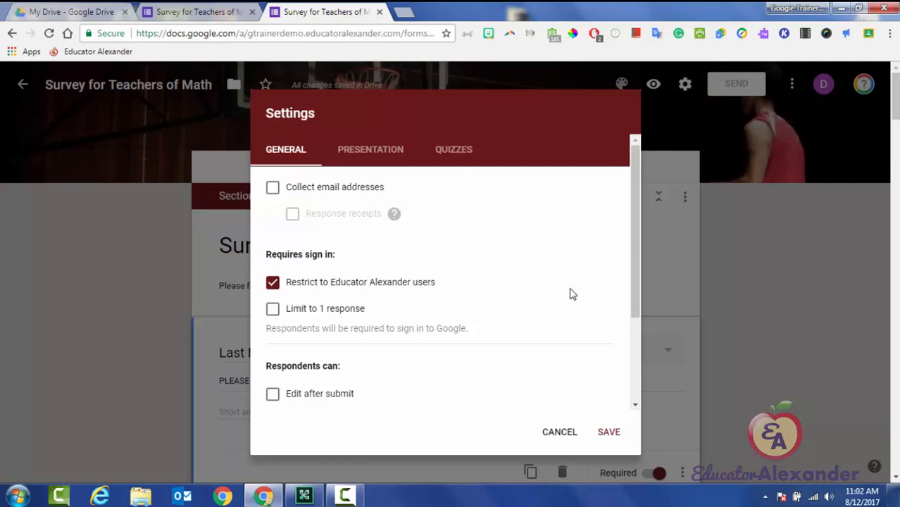
{"action": "left_click", "coordinate": [272, 283]}
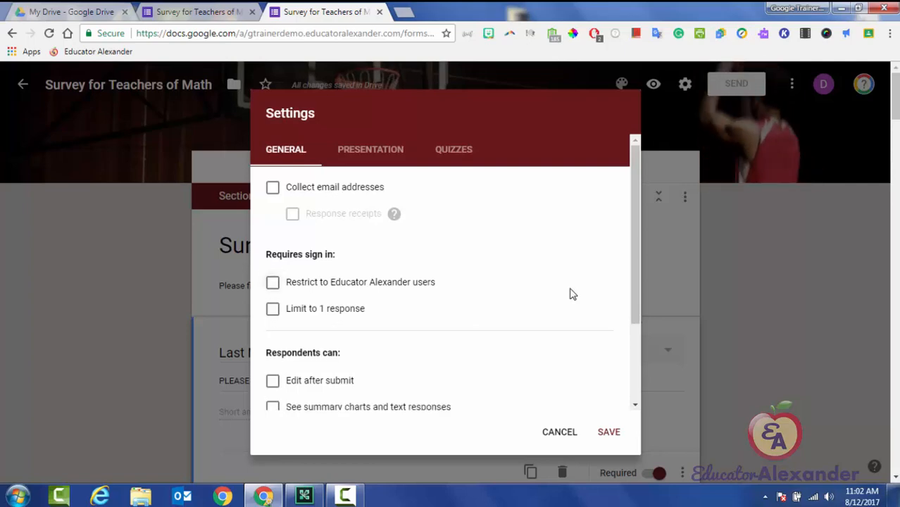
{"action": "left_click", "coordinate": [272, 283]}
{"action": "left_click", "coordinate": [273, 283]}
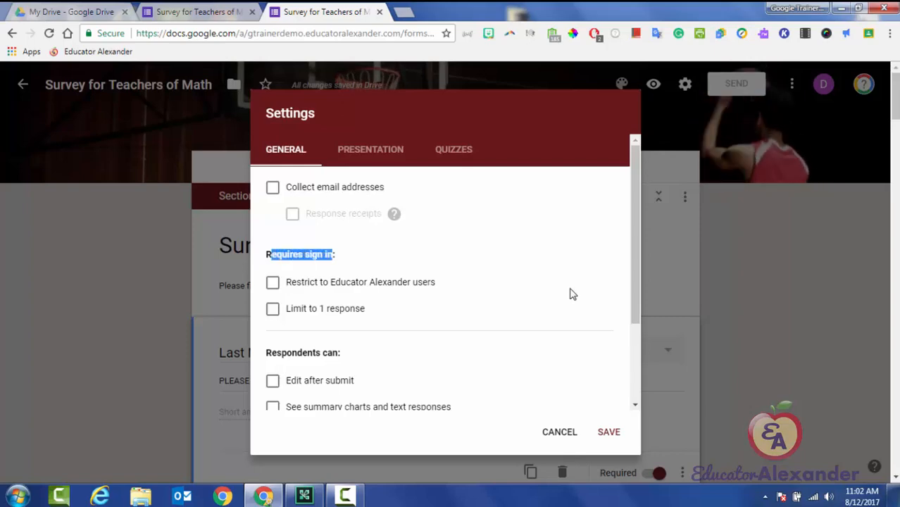
Try limiting respondents to 1 response, and leave that limit switched off.
{"action": "left_click", "coordinate": [273, 309]}
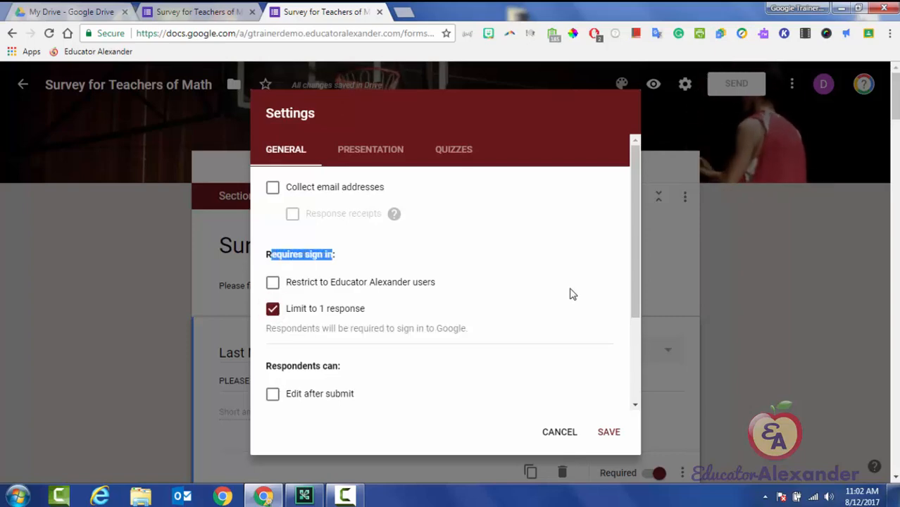
{"action": "left_click", "coordinate": [273, 309]}
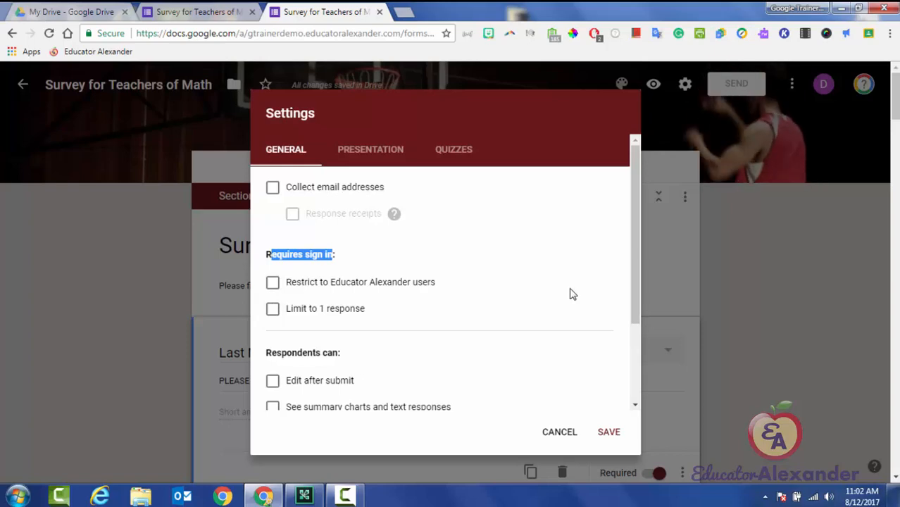
{"action": "left_click", "coordinate": [273, 309]}
{"action": "left_click", "coordinate": [272, 308]}
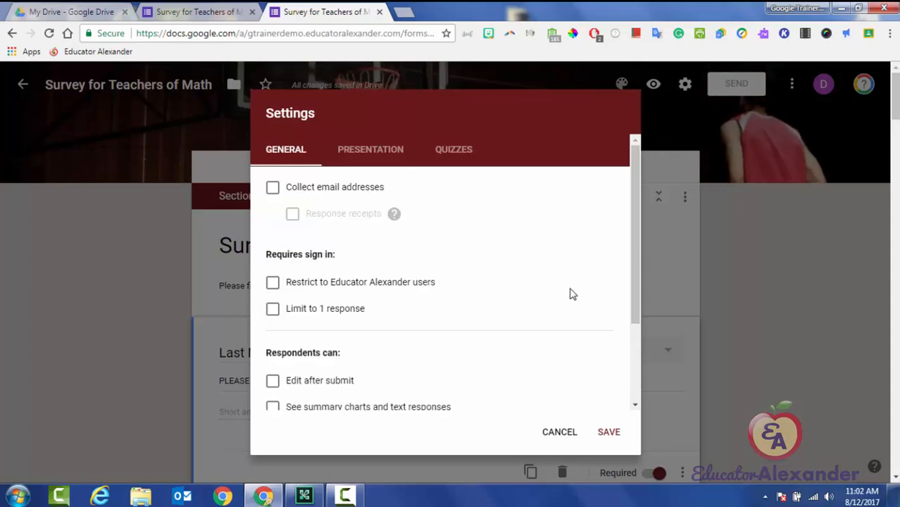
Allow respondents to edit after submitting and to see summary charts and text responses.
{"action": "scroll", "coordinate": [573, 294], "scroll_direction": "down", "scroll_amount": 3}
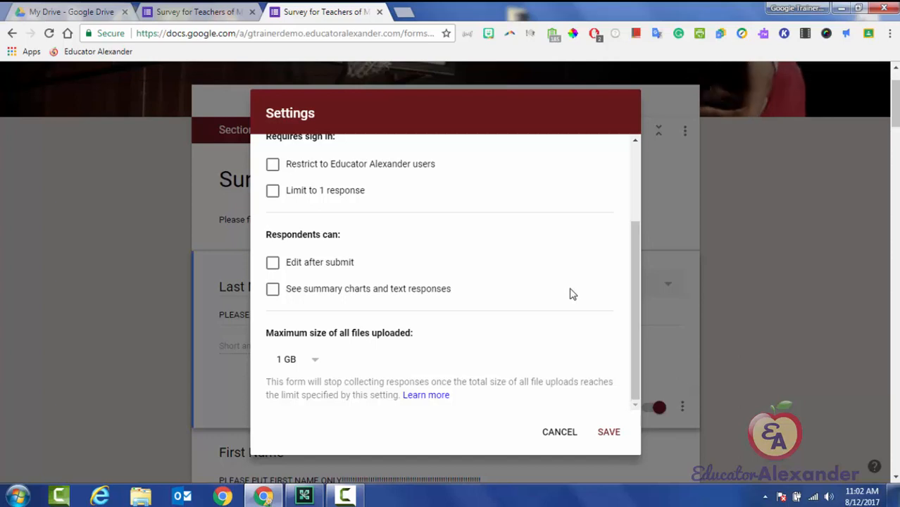
{"action": "key", "text": "space"}
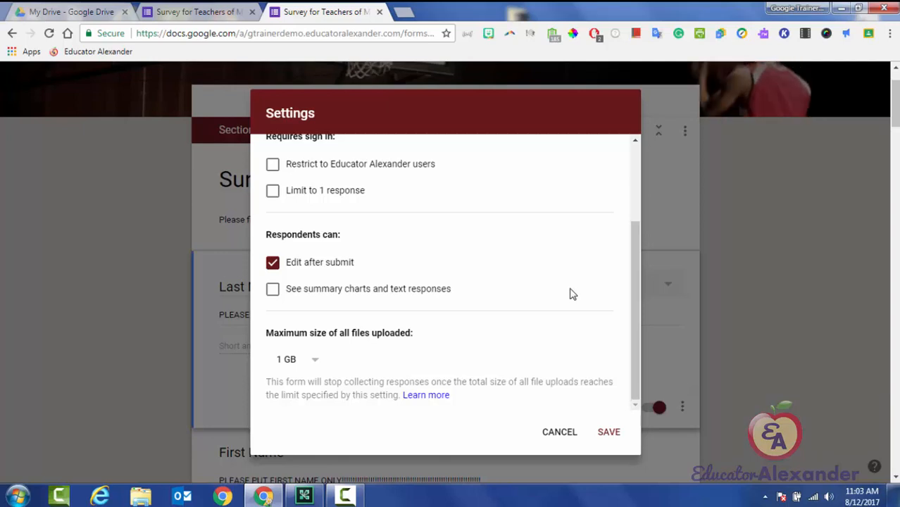
{"action": "left_click", "coordinate": [572, 294]}
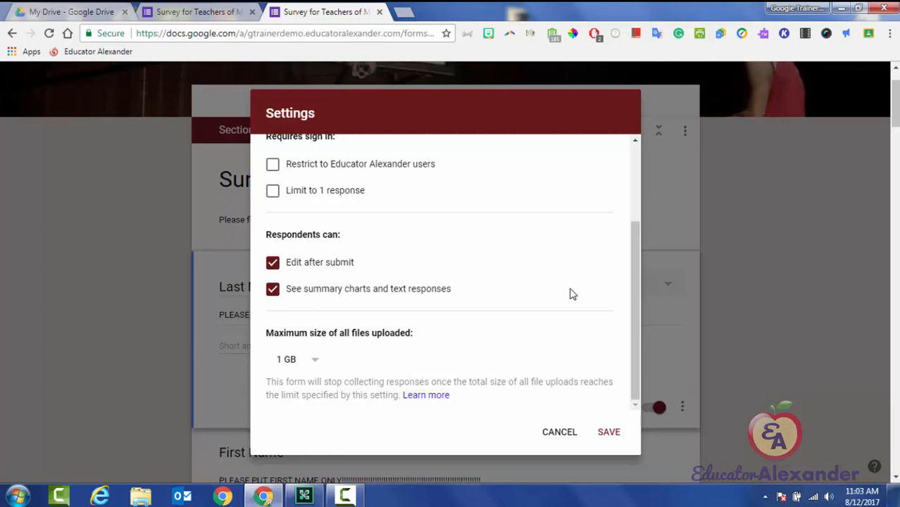
{"action": "left_click", "coordinate": [572, 294]}
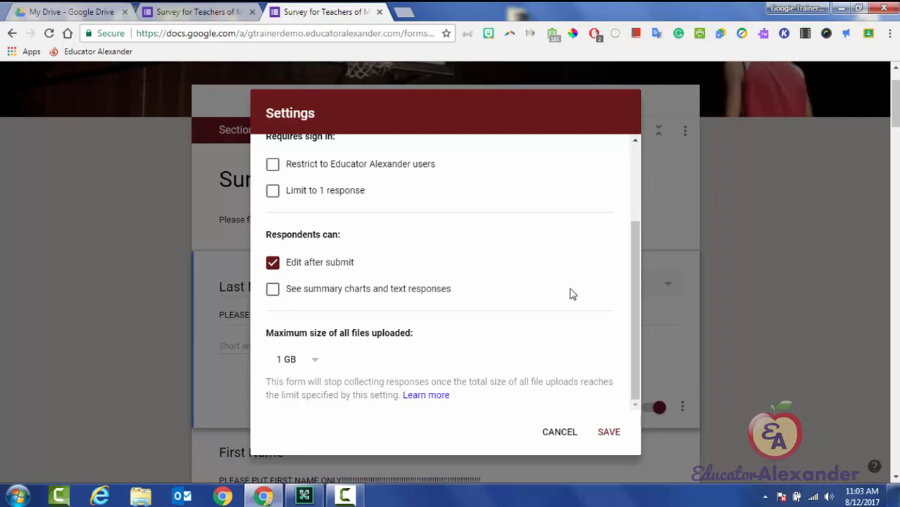
{"action": "left_click", "coordinate": [572, 294]}
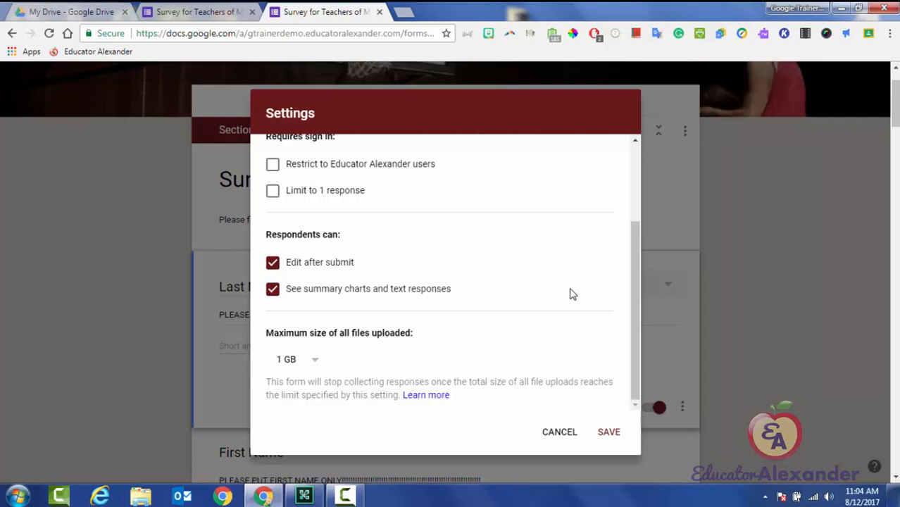
Set the maximum size of all files uploaded to 1 TB.
{"action": "key", "text": "Return"}
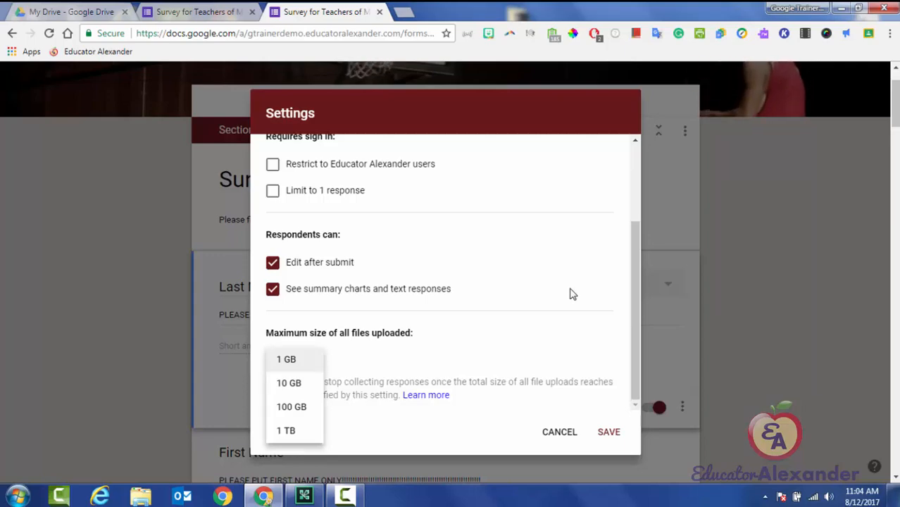
{"action": "key", "text": "Up"}
{"action": "key", "text": "Up"}
{"action": "key", "text": "Up"}
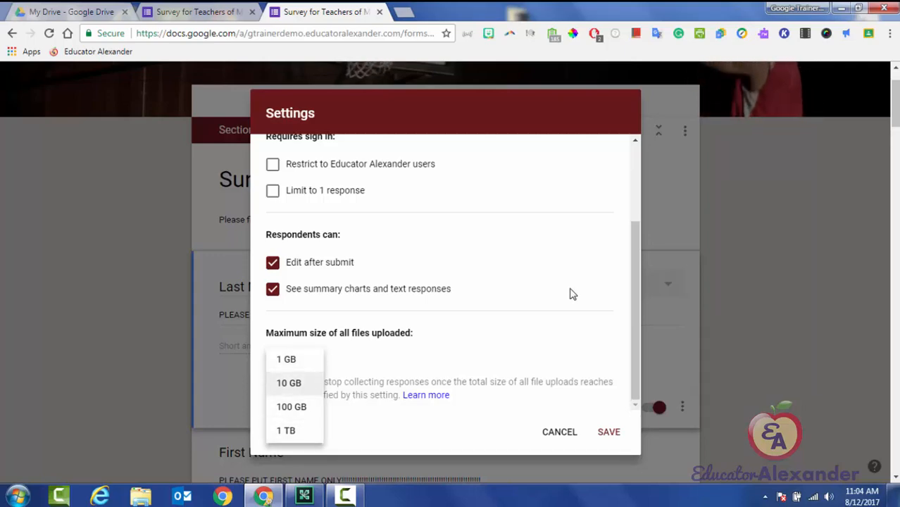
{"action": "key", "text": "Down"}
{"action": "key", "text": "Down"}
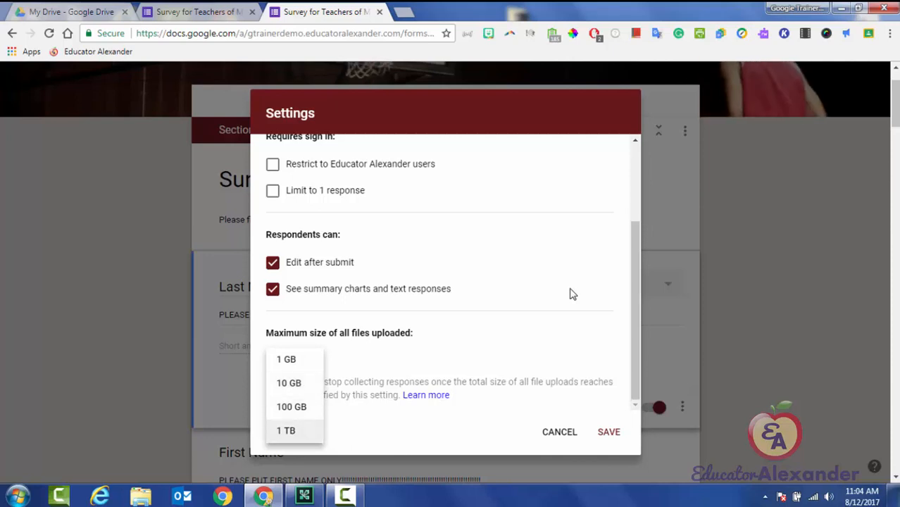
{"action": "key", "text": "Return"}
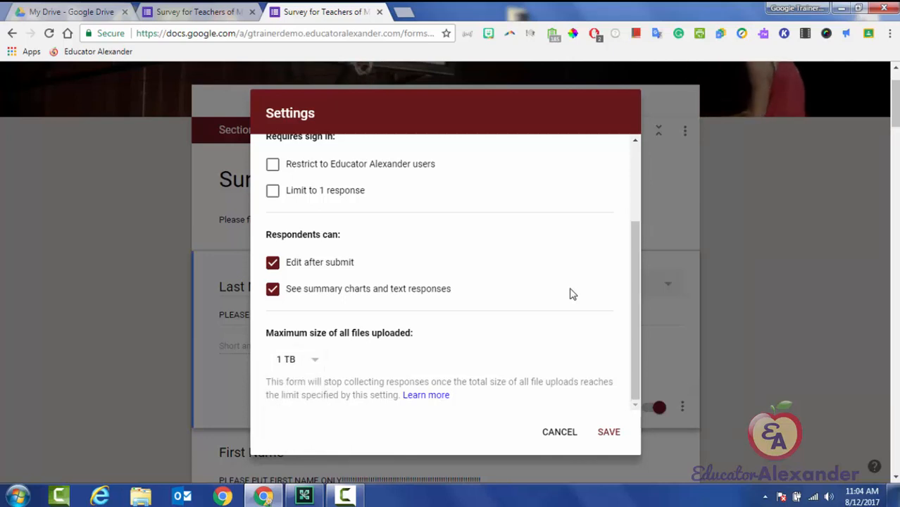
Set the maximum size of all uploaded files to 100 GB and save the form's settings.
{"action": "key", "text": "Return"}
{"action": "key", "text": "Up"}
{"action": "key", "text": "Return"}
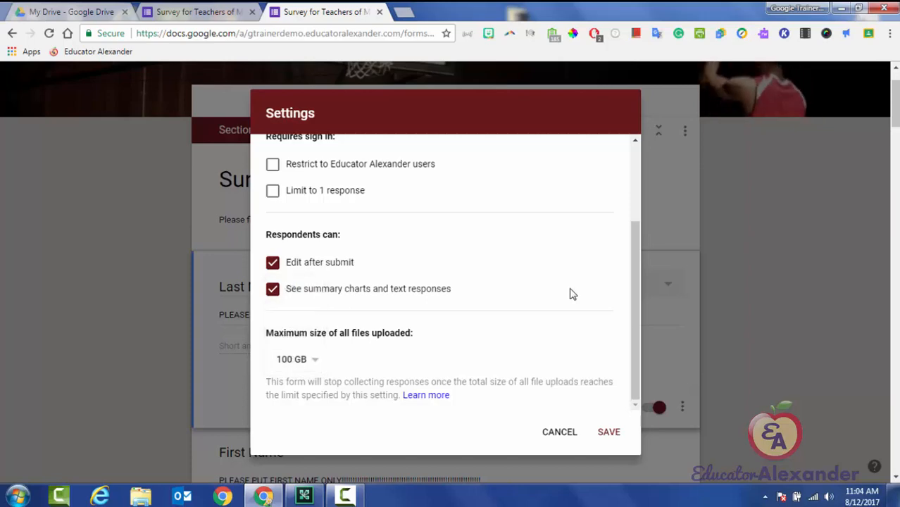
{"action": "key", "text": "Return"}
{"action": "key", "text": "Return"}
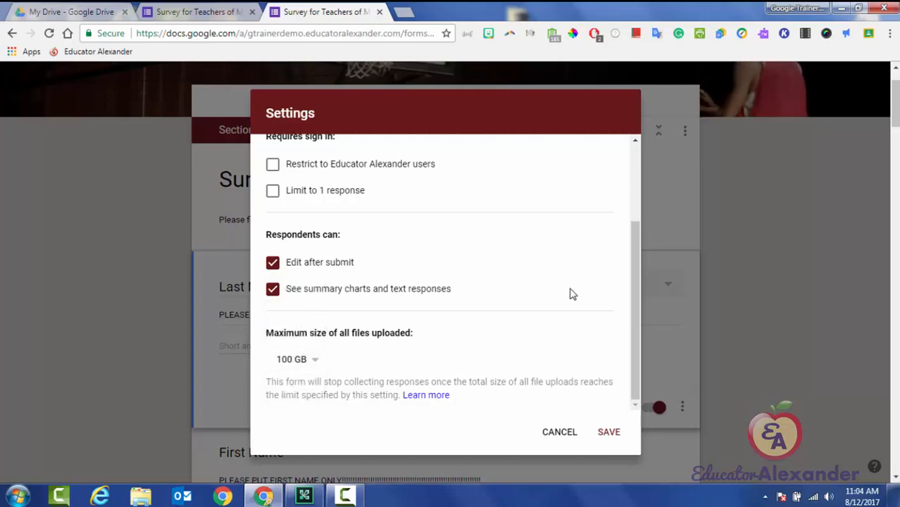
{"action": "key", "text": "Return"}
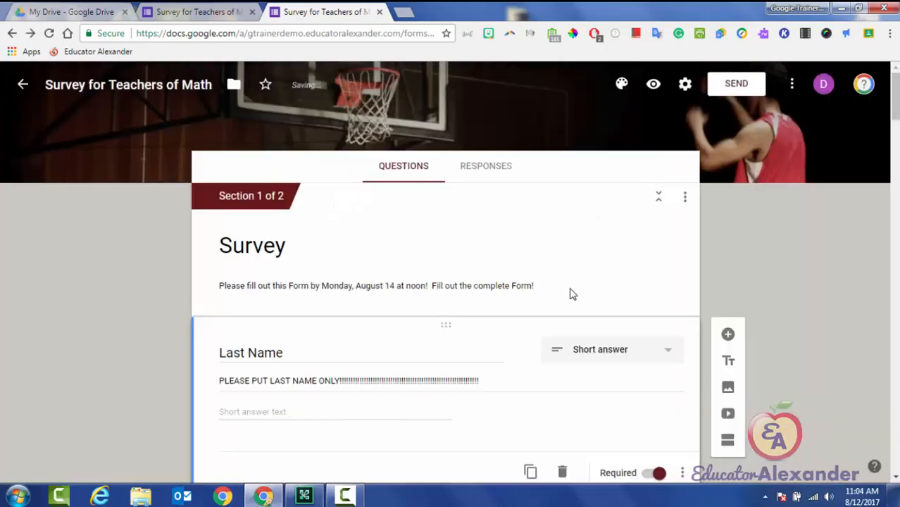
Preview the form and answer Last Name with "sdasd" and First Name with "asdasd".
{"action": "key", "text": "shift+Tab"}
{"action": "key", "text": "Return"}
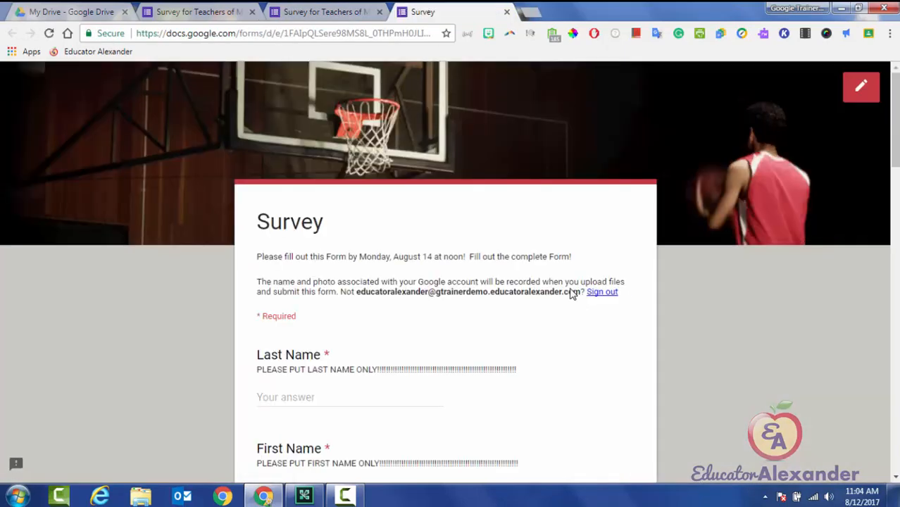
{"action": "type", "text": "sdasd"}
{"action": "scroll", "coordinate": [571, 293], "scroll_direction": "down", "scroll_amount": 2}
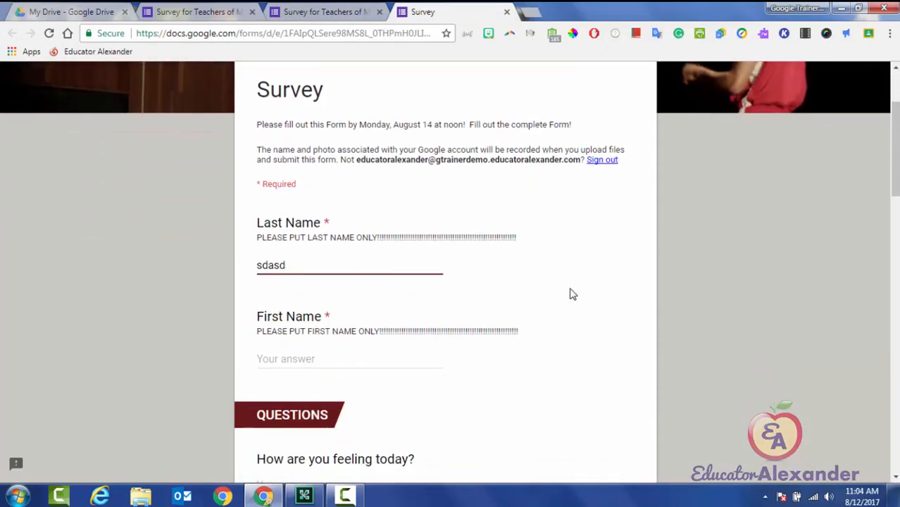
{"action": "key", "text": "Tab"}
{"action": "type", "text": "asdasd"}
{"action": "scroll", "coordinate": [570, 294], "scroll_direction": "down", "scroll_amount": 2}
{"action": "key", "text": "Tab"}
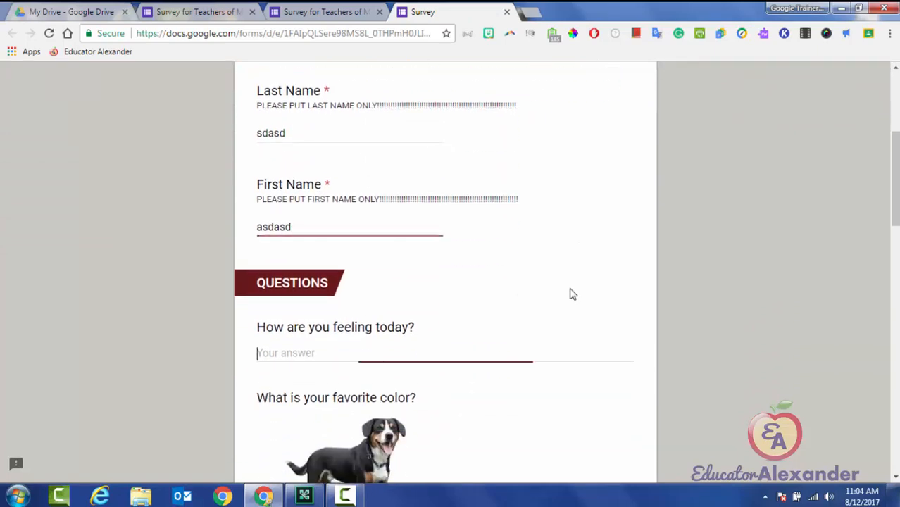
Answer the feeling question with "asdasd", choose Purple and Green for the favorite color questions, and continue to the next section.
{"action": "type", "text": "asdasd"}
{"action": "scroll", "coordinate": [570, 294], "scroll_direction": "down", "scroll_amount": 3}
{"action": "scroll", "coordinate": [573, 293], "scroll_direction": "down", "scroll_amount": 2}
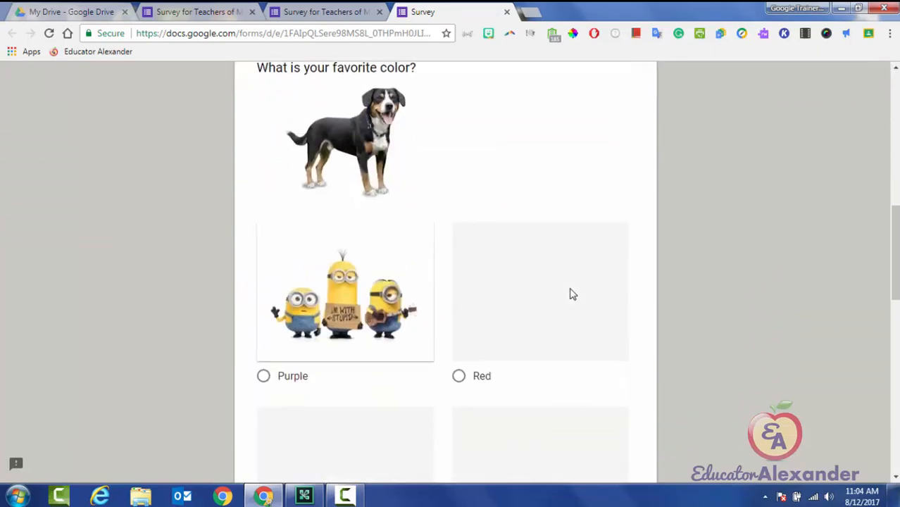
{"action": "key", "text": "Tab"}
{"action": "key", "text": "space"}
{"action": "scroll", "coordinate": [573, 294], "scroll_direction": "down", "scroll_amount": 10}
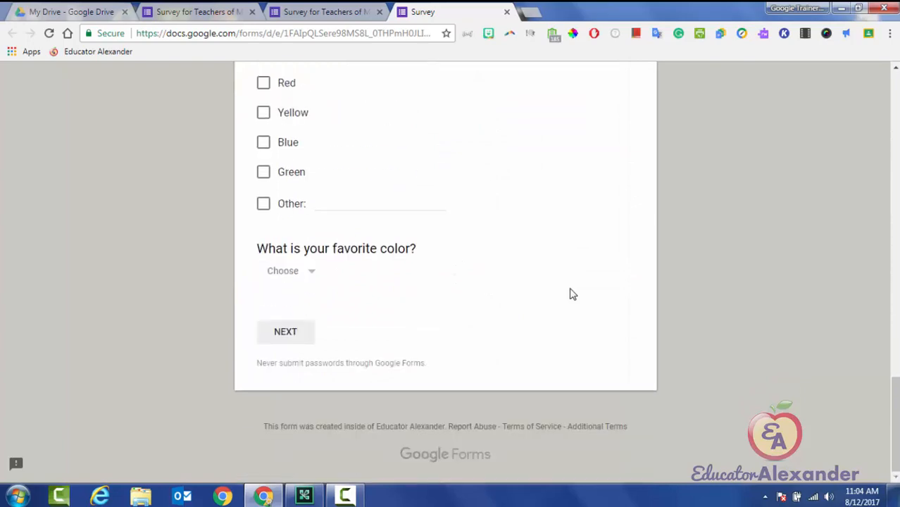
{"action": "key", "text": "space"}
{"action": "key", "text": "Return"}
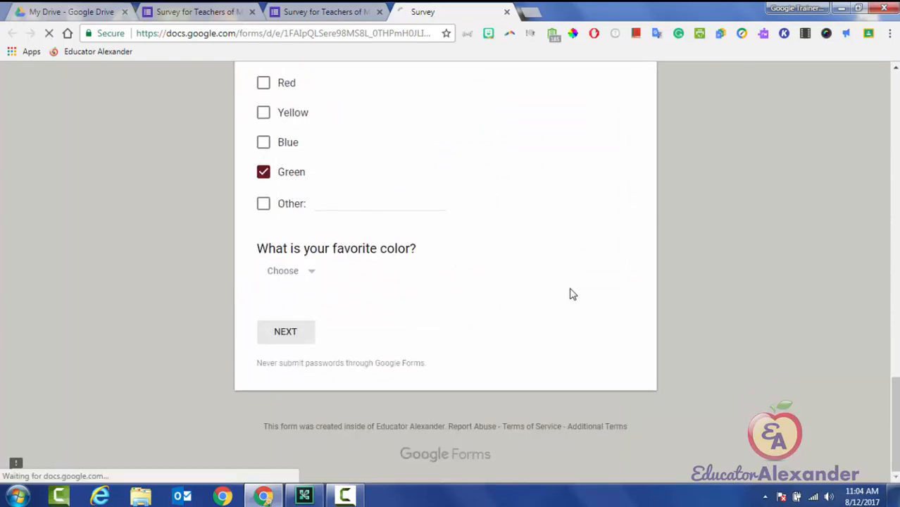
Submit the response from the end of the second section and reopen it for editing.
{"action": "scroll", "coordinate": [573, 294], "scroll_direction": "down", "scroll_amount": 9}
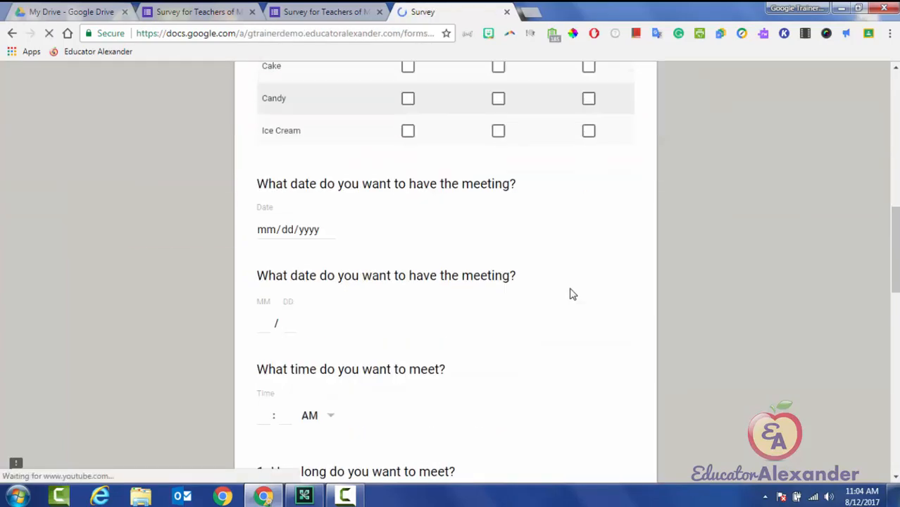
{"action": "scroll", "coordinate": [573, 294], "scroll_direction": "down", "scroll_amount": 12}
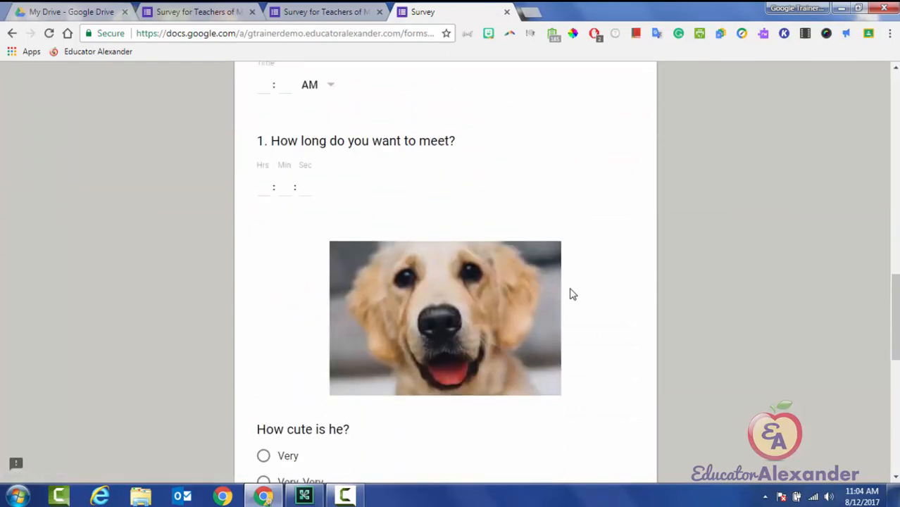
{"action": "key", "text": "Tab"}
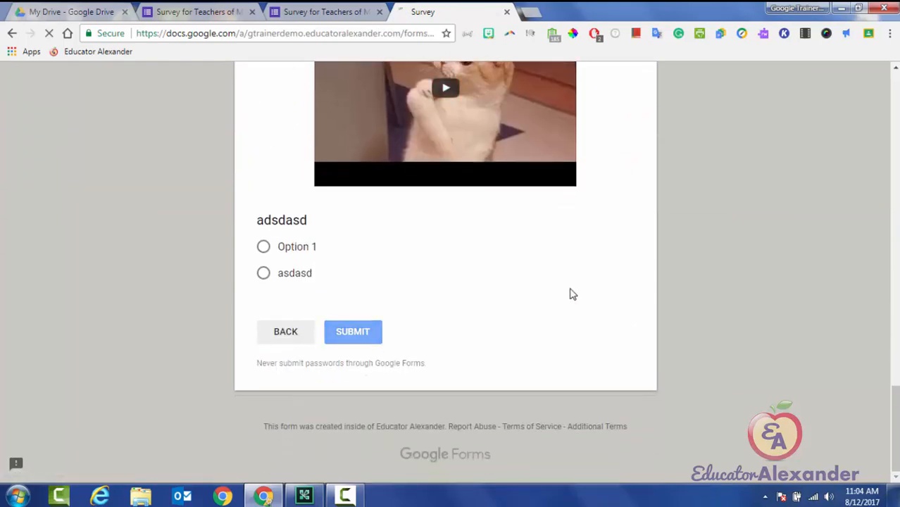
{"action": "key", "text": "Return"}
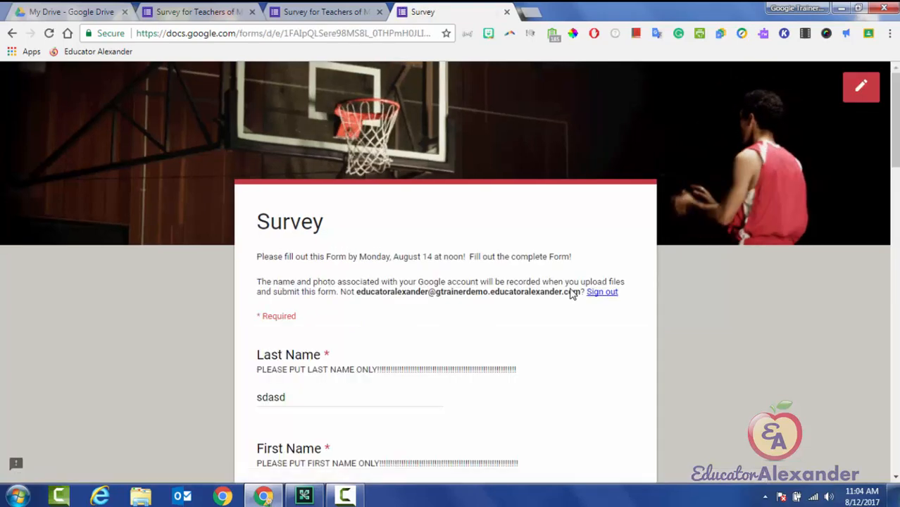
Extend the Last Name answer to "sdasdadasdas" and resubmit the edited response.
{"action": "scroll", "coordinate": [573, 293], "scroll_direction": "down", "scroll_amount": 3}
{"action": "type", "text": "adasdas"}
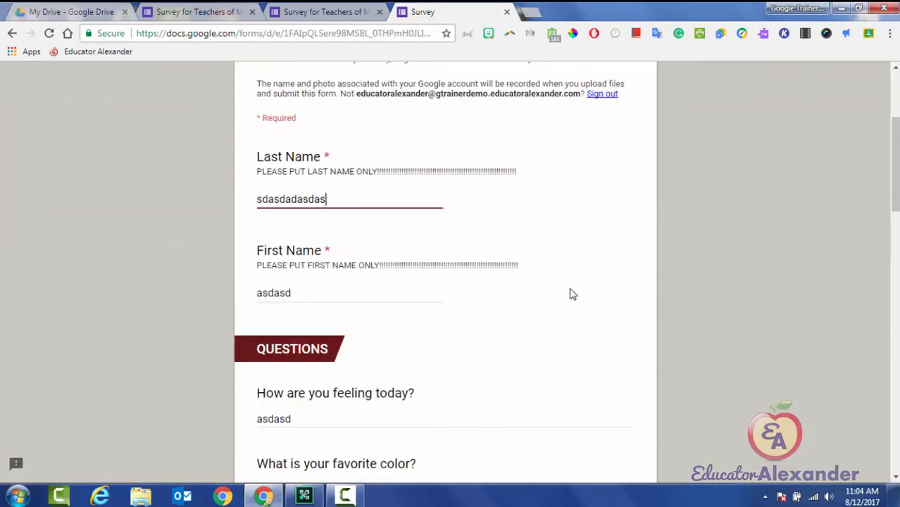
{"action": "scroll", "coordinate": [572, 294], "scroll_direction": "down", "scroll_amount": 13}
{"action": "scroll", "coordinate": [572, 294], "scroll_direction": "down", "scroll_amount": 3}
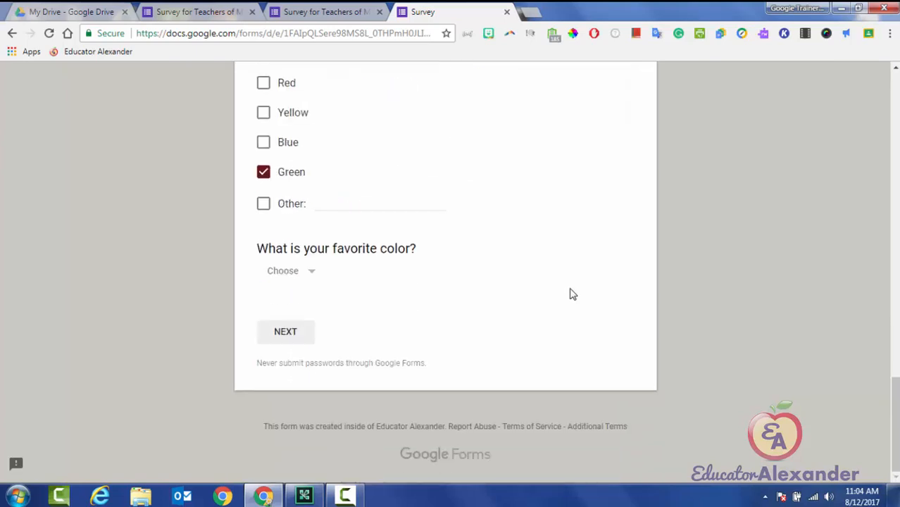
{"action": "key", "text": "Return"}
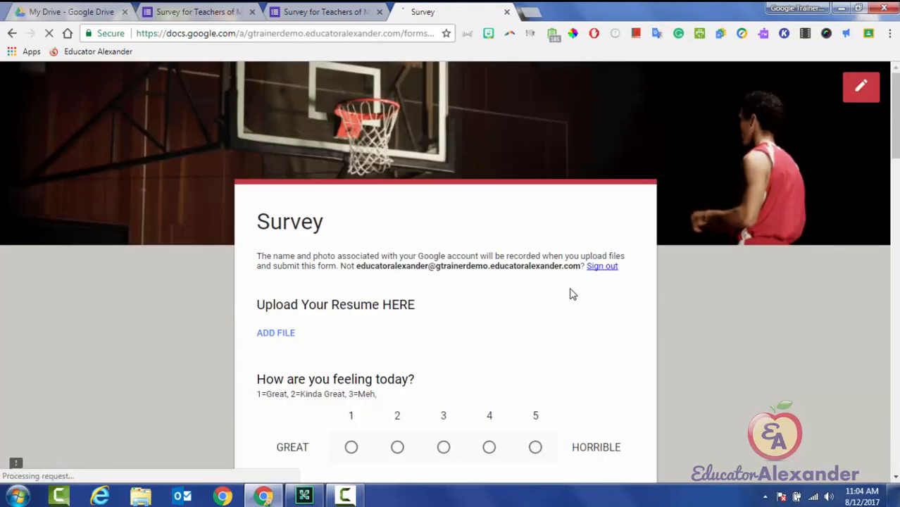
{"action": "scroll", "coordinate": [572, 294], "scroll_direction": "down", "scroll_amount": 15}
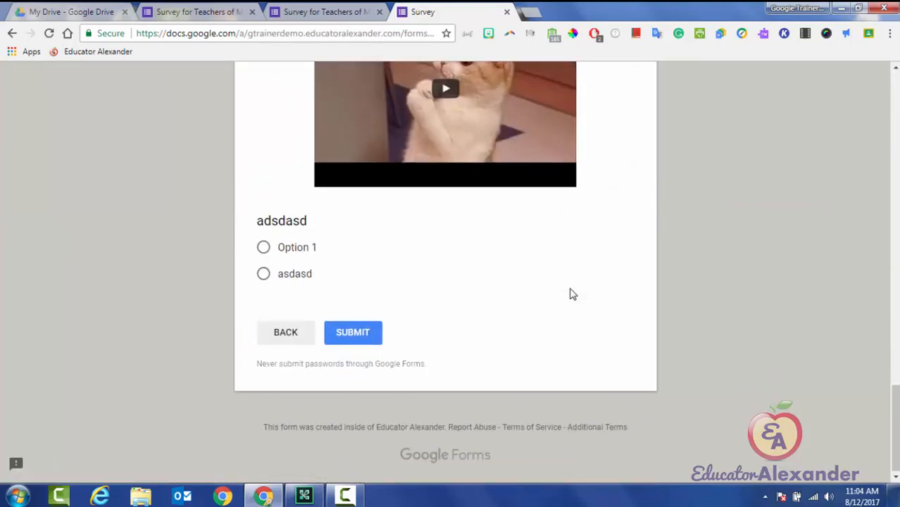
{"action": "key", "text": "Return"}
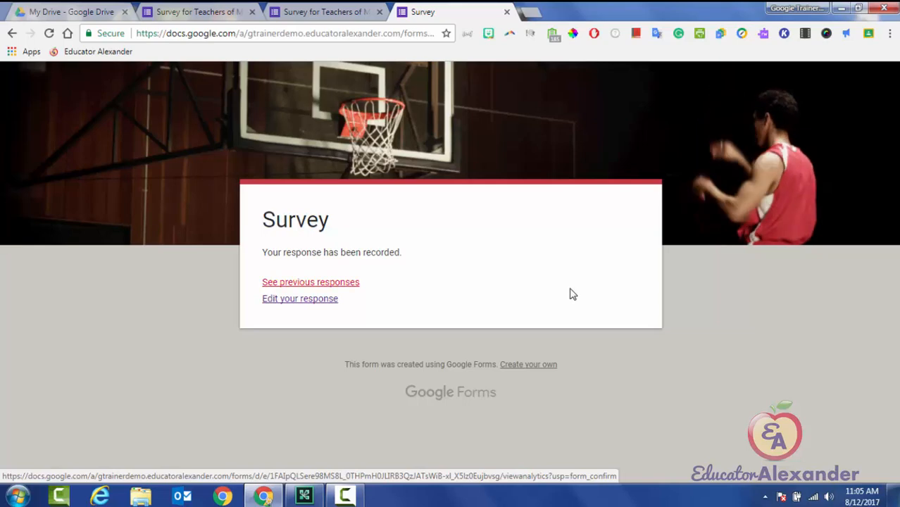
Examine the previous responses' text answers and charts for each question, and close the response summary.
{"action": "key", "text": "Return"}
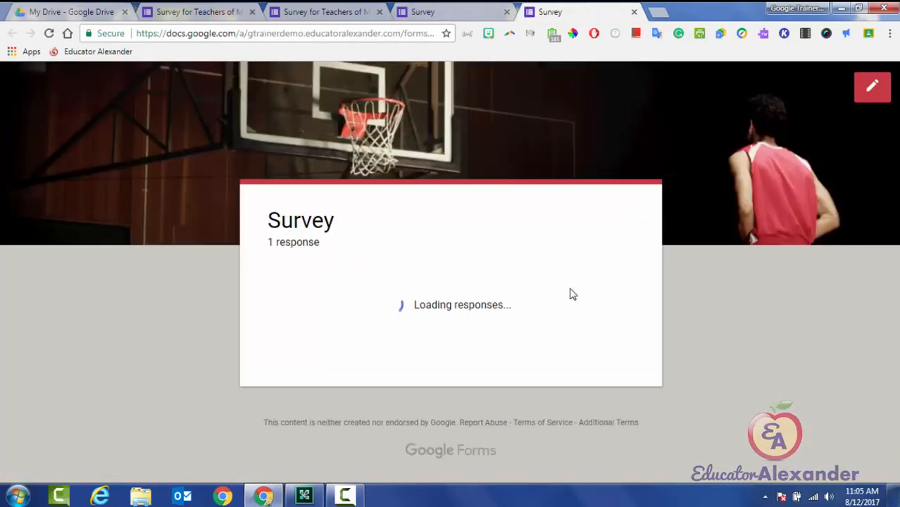
{"action": "scroll", "coordinate": [572, 295], "scroll_direction": "down", "scroll_amount": 2}
{"action": "scroll", "coordinate": [573, 295], "scroll_direction": "down", "scroll_amount": 6}
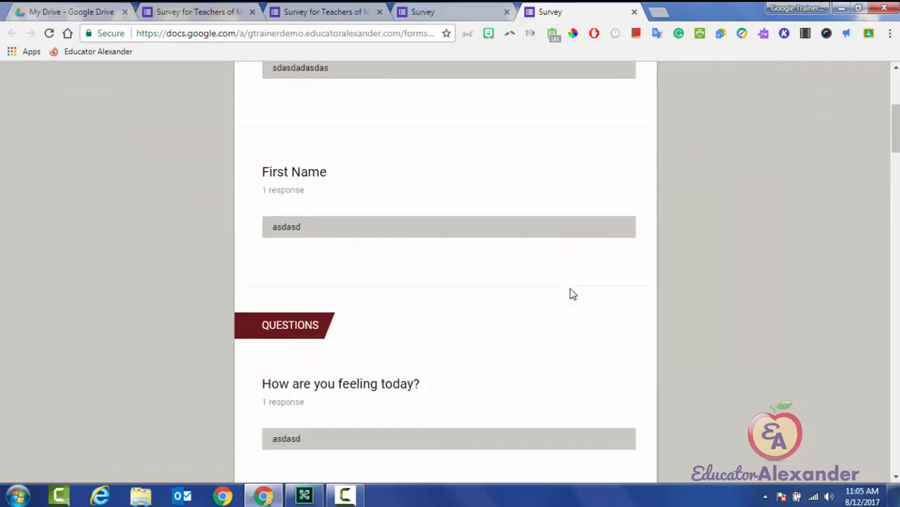
{"action": "scroll", "coordinate": [572, 294], "scroll_direction": "down", "scroll_amount": 2}
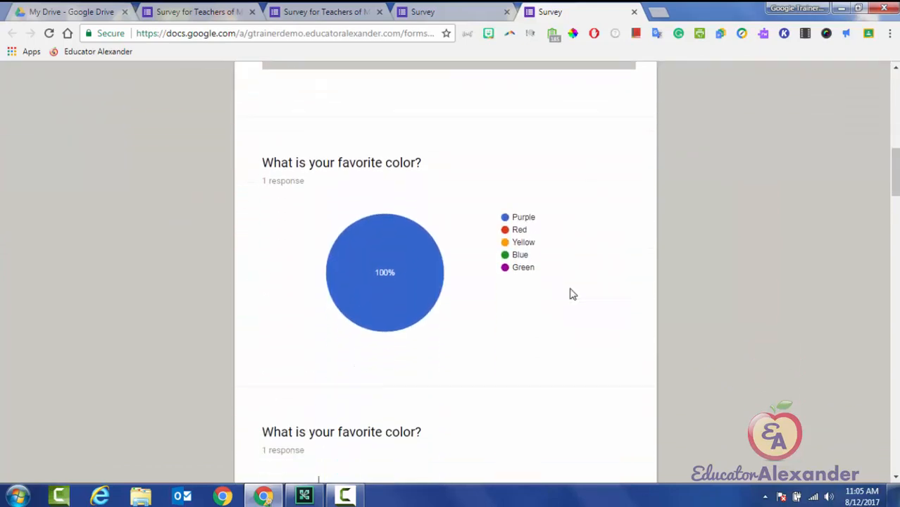
{"action": "scroll", "coordinate": [572, 295], "scroll_direction": "up", "scroll_amount": 3}
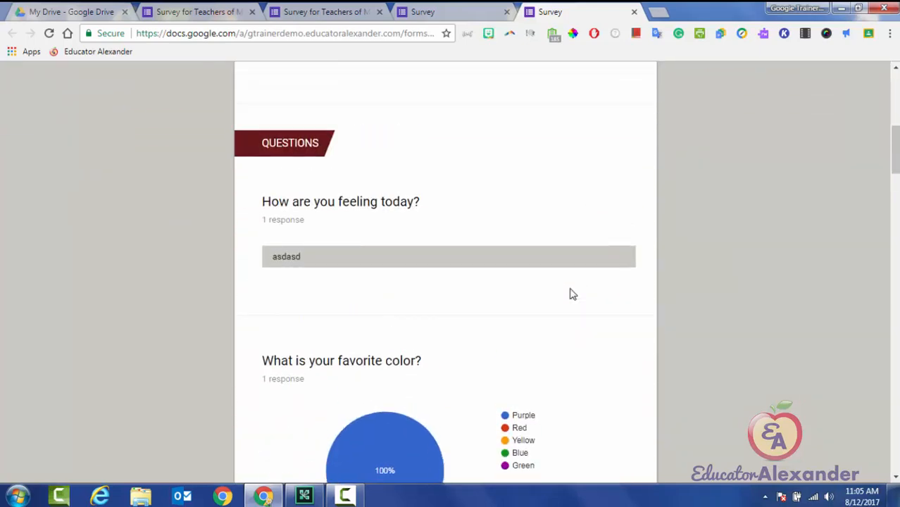
{"action": "scroll", "coordinate": [572, 294], "scroll_direction": "up", "scroll_amount": 3}
{"action": "scroll", "coordinate": [572, 294], "scroll_direction": "up", "scroll_amount": 2}
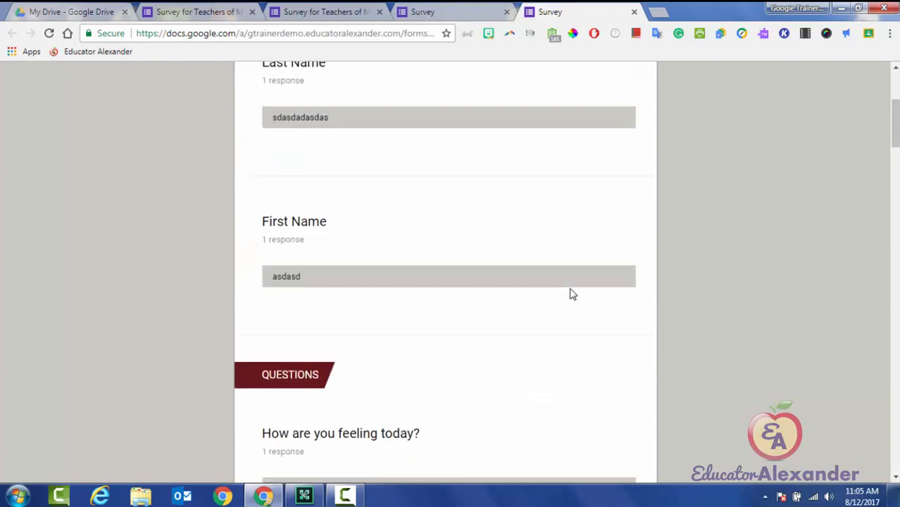
{"action": "scroll", "coordinate": [573, 294], "scroll_direction": "down", "scroll_amount": 8}
{"action": "scroll", "coordinate": [572, 294], "scroll_direction": "down", "scroll_amount": 15}
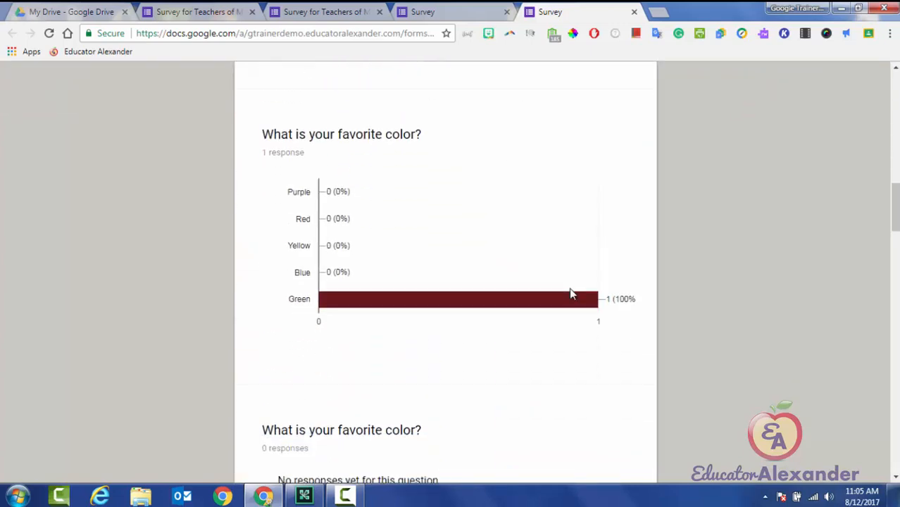
{"action": "scroll", "coordinate": [572, 294], "scroll_direction": "down", "scroll_amount": 3}
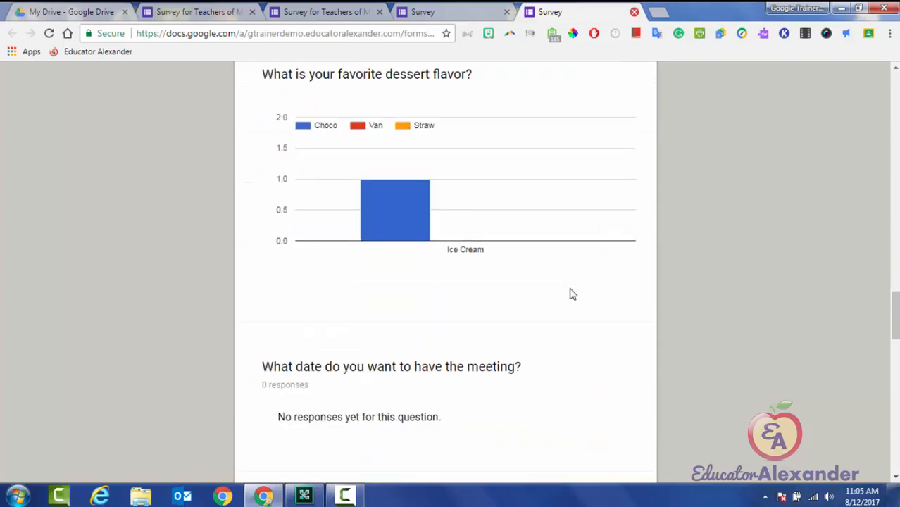
{"action": "key", "text": "ctrl+w"}
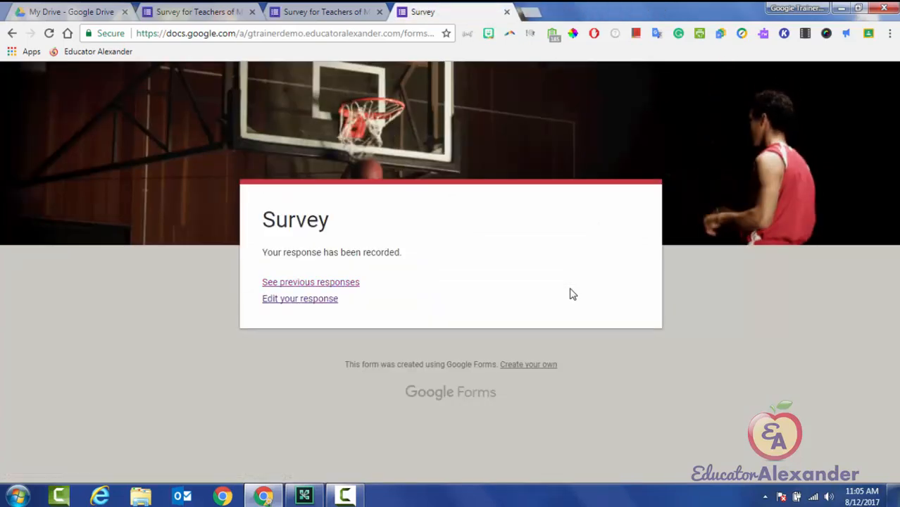
Close the submitted survey and enable the progress bar, shuffled question order and link to submit another response in the form's presentation settings.
{"action": "key", "text": "ctrl+w"}
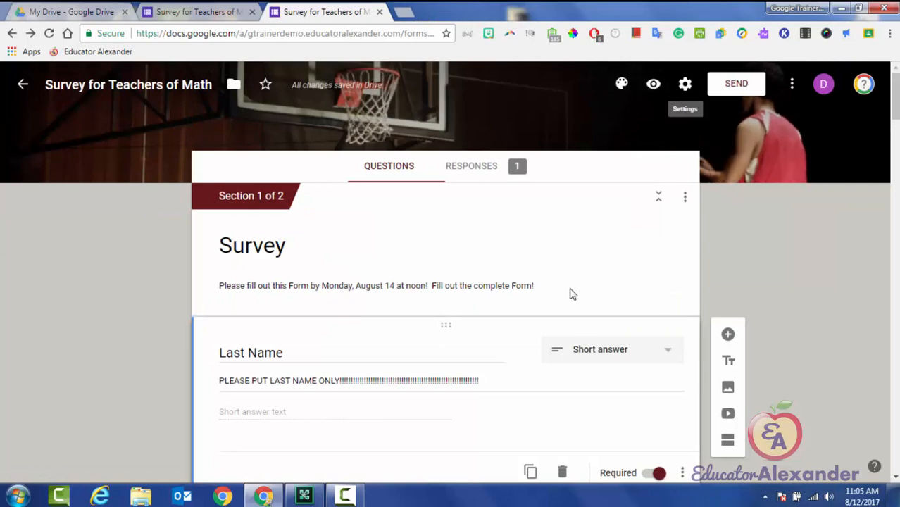
{"action": "left_click", "coordinate": [684, 84]}
{"action": "scroll", "coordinate": [572, 295], "scroll_direction": "down", "scroll_amount": 3}
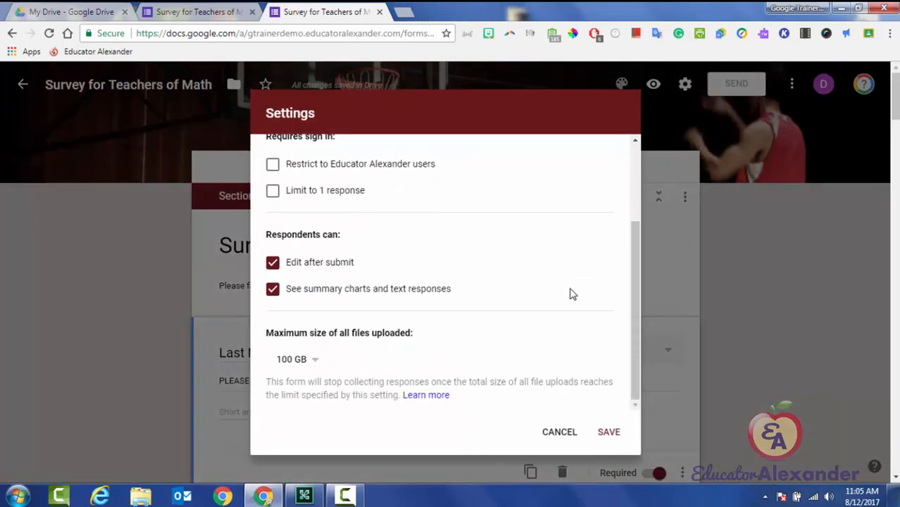
{"action": "scroll", "coordinate": [572, 295], "scroll_direction": "up", "scroll_amount": 3}
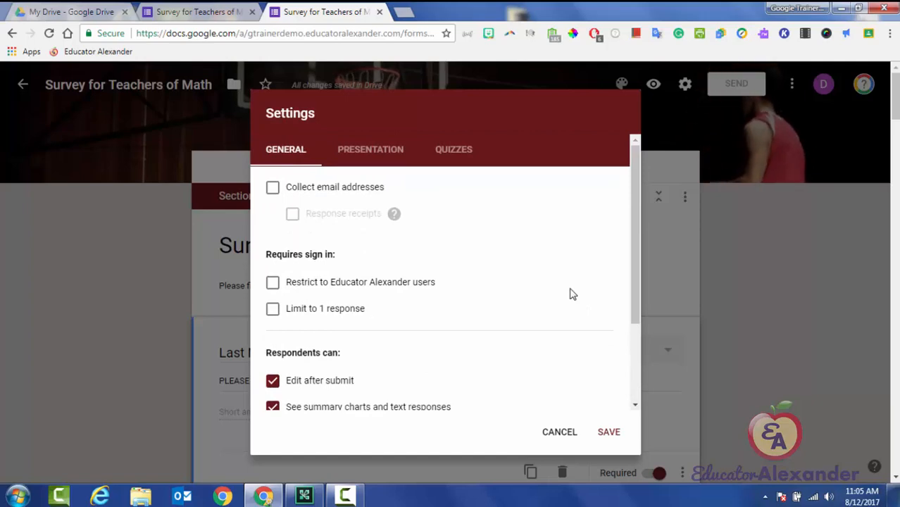
{"action": "key", "text": "Right"}
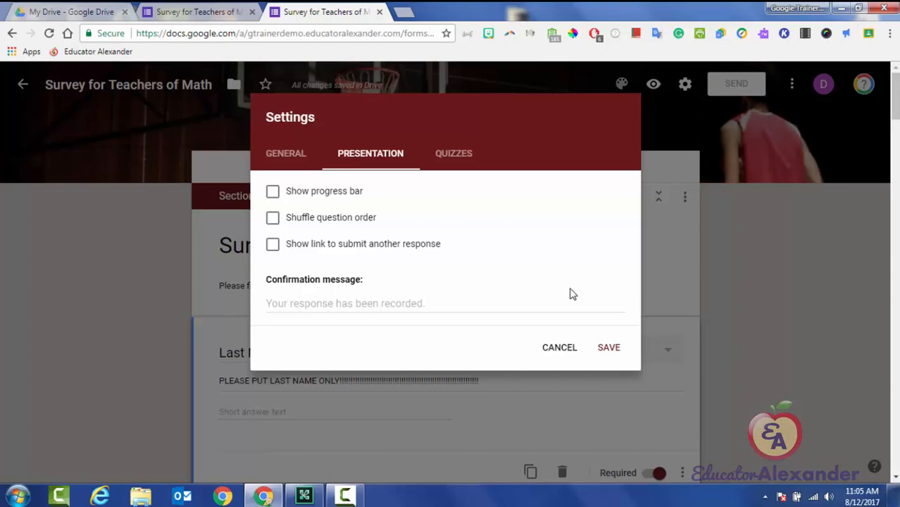
{"action": "key", "text": "space"}
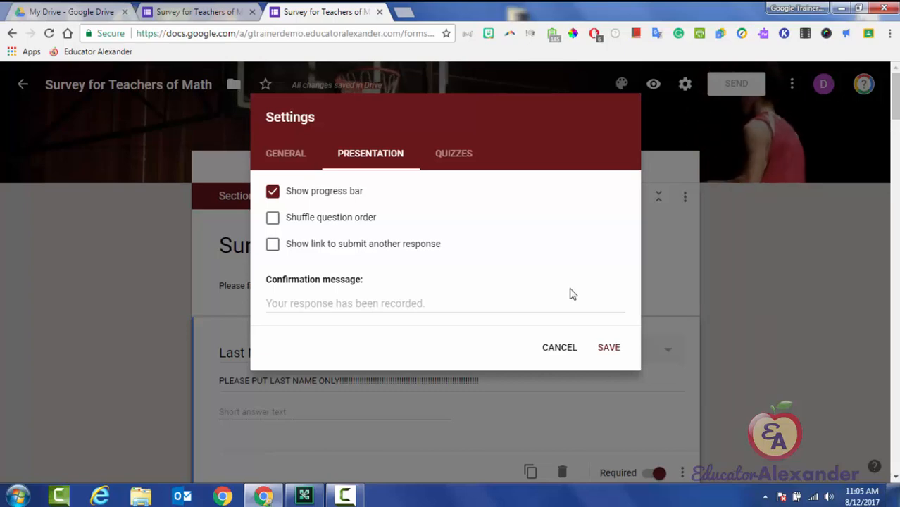
{"action": "key", "text": "space"}
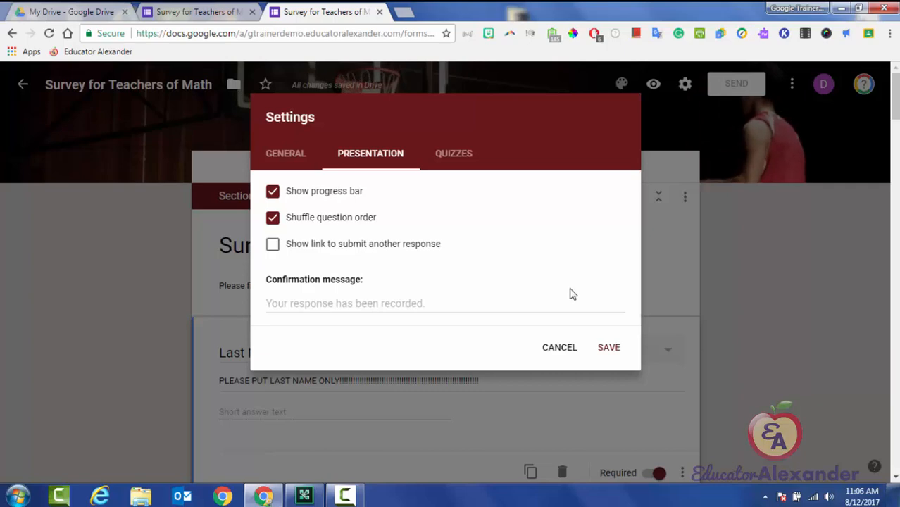
{"action": "key", "text": "Tab"}
{"action": "key", "text": "space"}
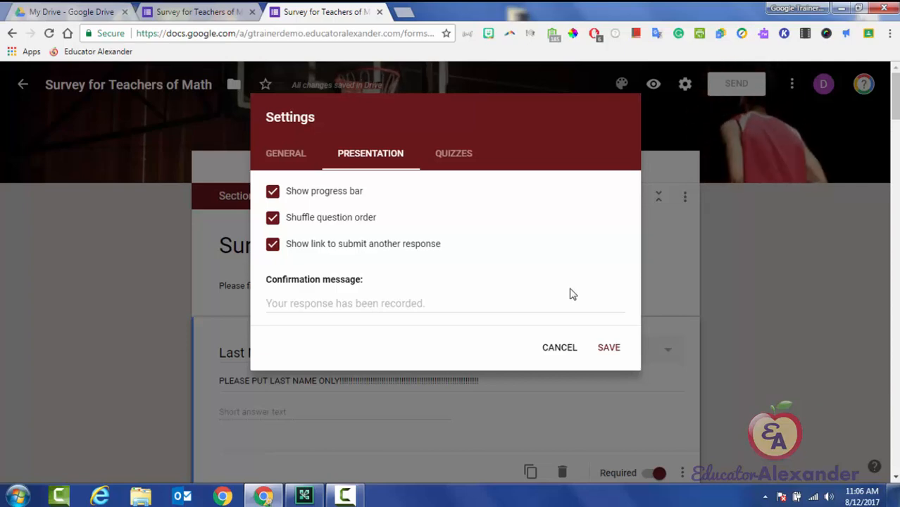
Set the confirmation message to "YOU ROCK" followed by a long run of exclamation marks and save the settings.
{"action": "left_click", "coordinate": [572, 295]}
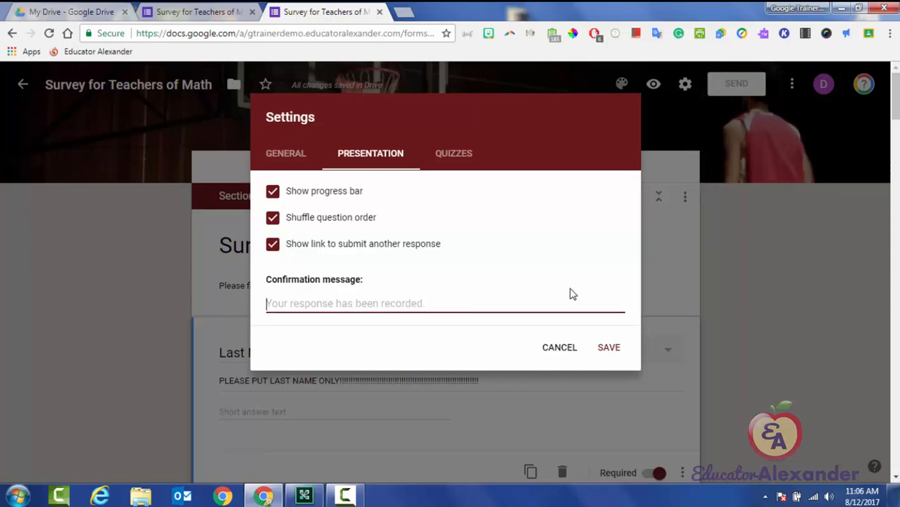
{"action": "type", "text": "YOU "}
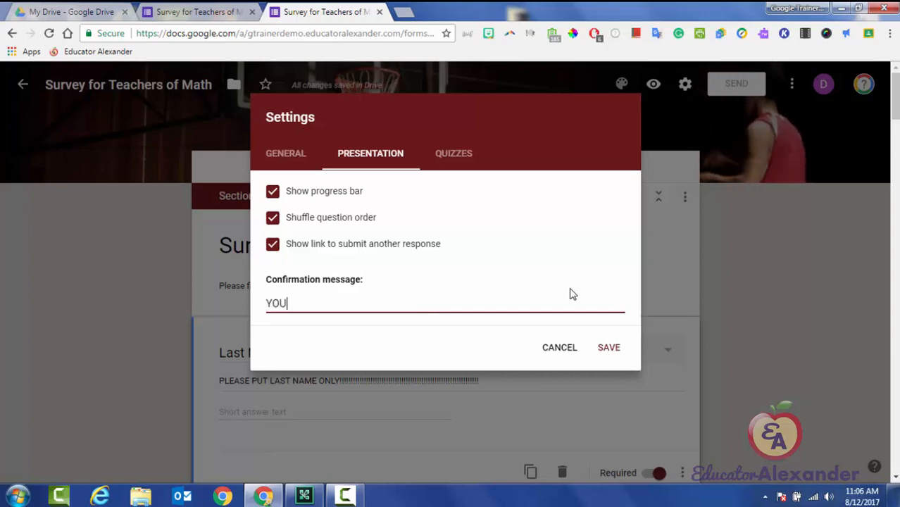
{"action": "type", "text": "ROCK"}
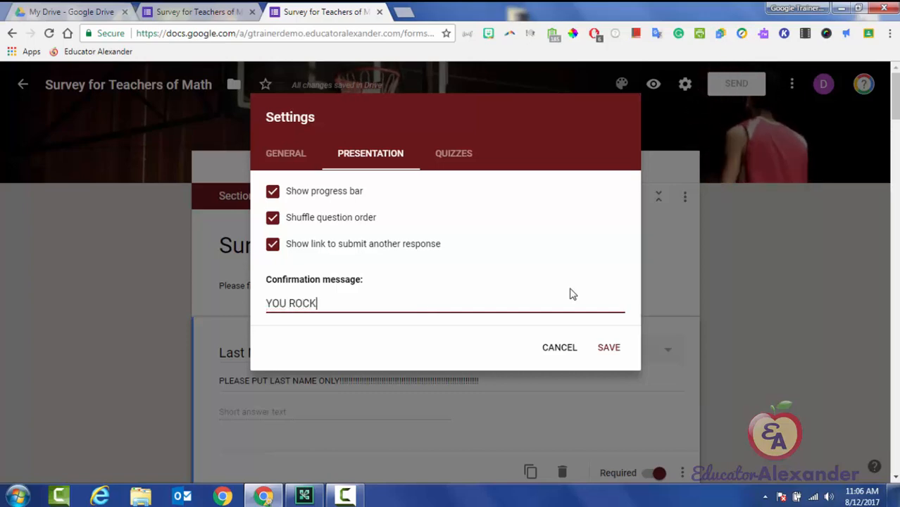
{"action": "type", "text": "!!!!!!!!!!!!!!!!!!!!!!!!!!!!!!!!!!!!!!!!!"}
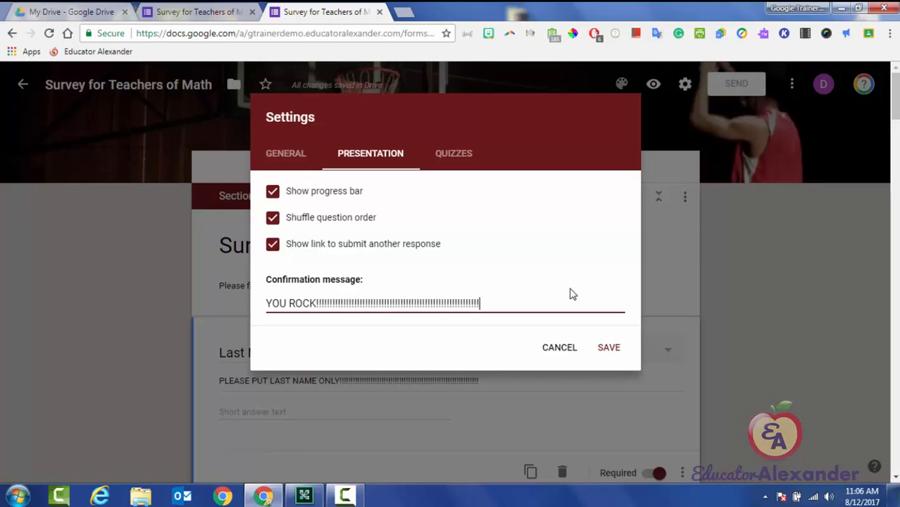
{"action": "key", "text": "Return"}
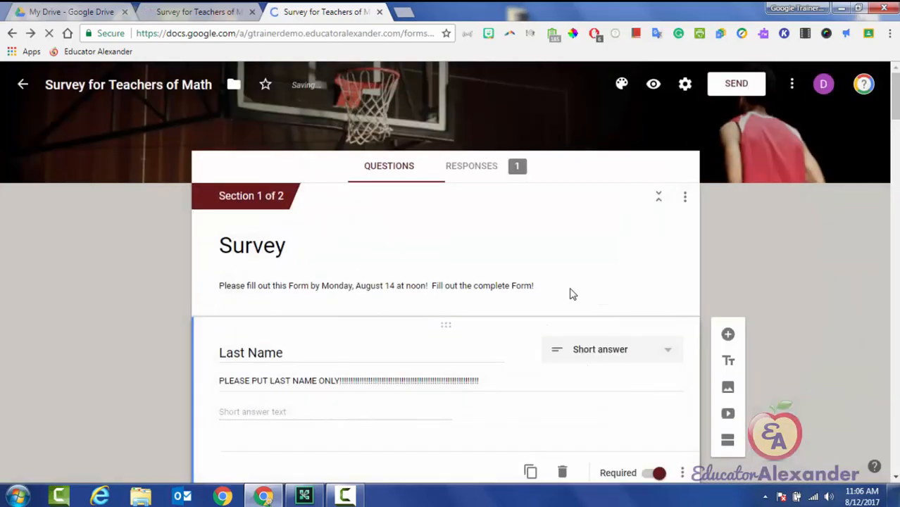
Preview the form, answer First Name with "sefsdf" and Last Name with "sfsdfd", and continue to the second section.
{"action": "key", "text": "ctrl+shift+p"}
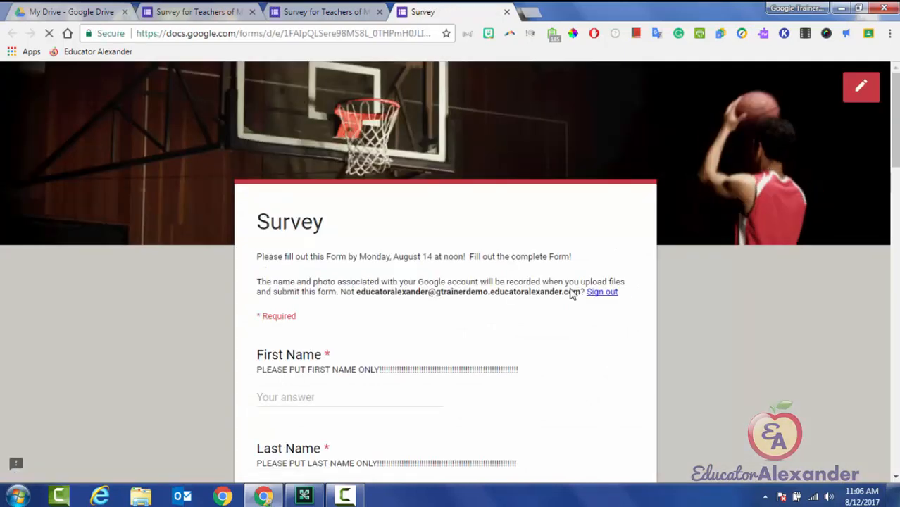
{"action": "type", "text": "sefsdf"}
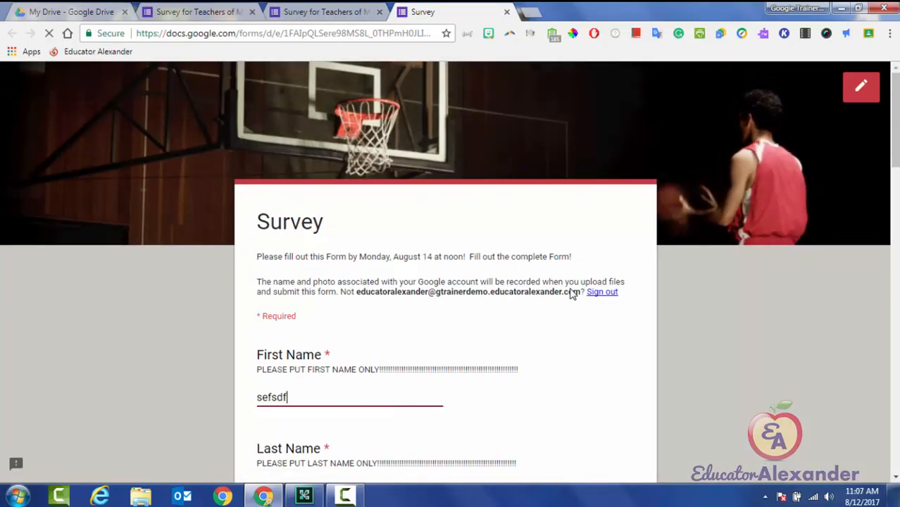
{"action": "scroll", "coordinate": [573, 294], "scroll_direction": "down", "scroll_amount": 6}
{"action": "key", "text": "Tab"}
{"action": "type", "text": "s"}
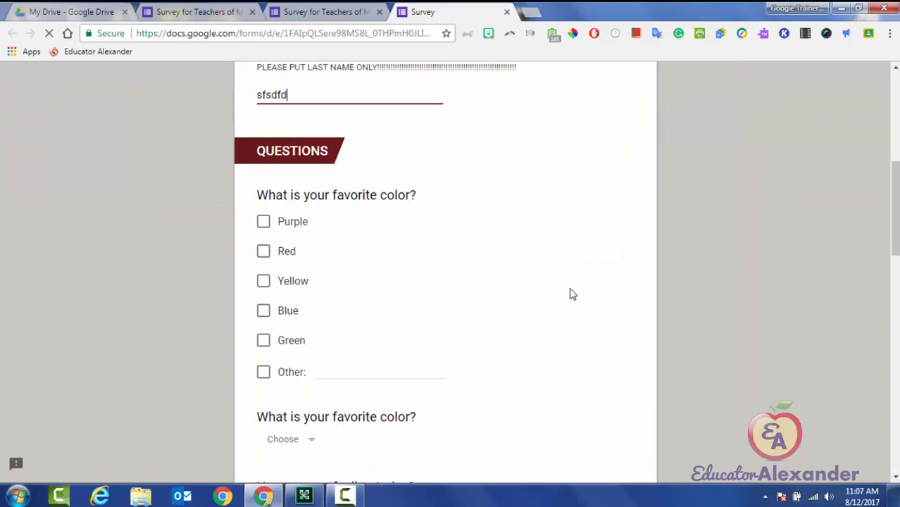
{"action": "left_click", "coordinate": [571, 290]}
{"action": "scroll", "coordinate": [572, 291], "scroll_direction": "down", "scroll_amount": 10}
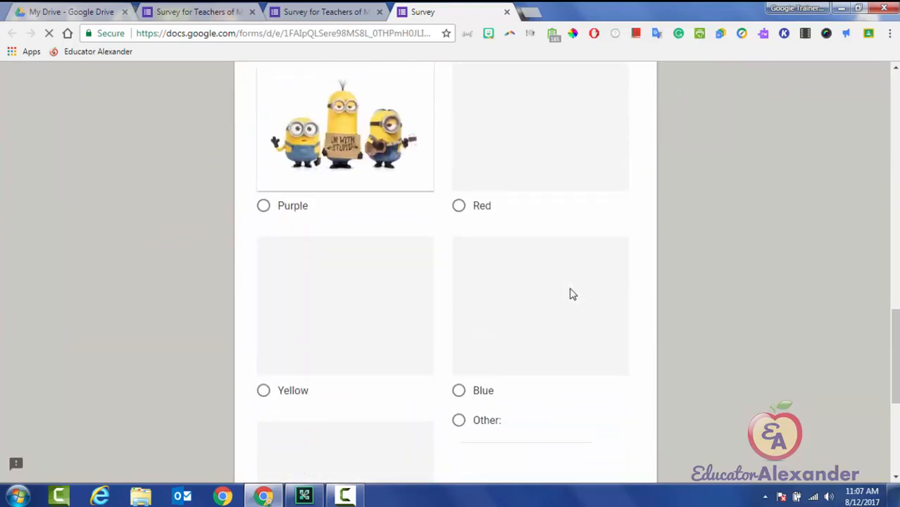
{"action": "scroll", "coordinate": [573, 294], "scroll_direction": "down", "scroll_amount": 5}
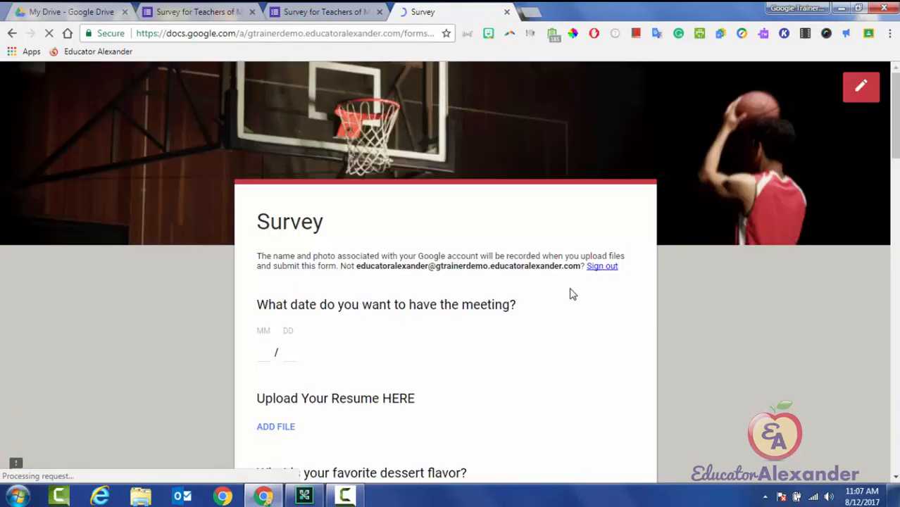
Submit the test response from the end of page 2, leaving the second section's questions unanswered.
{"action": "scroll", "coordinate": [573, 295], "scroll_direction": "down", "scroll_amount": 5}
{"action": "scroll", "coordinate": [573, 294], "scroll_direction": "down", "scroll_amount": 5}
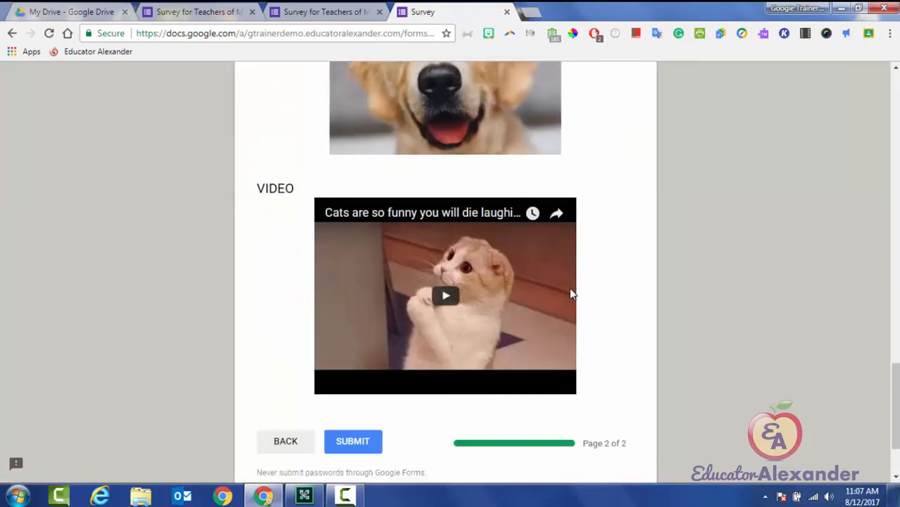
{"action": "key", "text": "Return"}
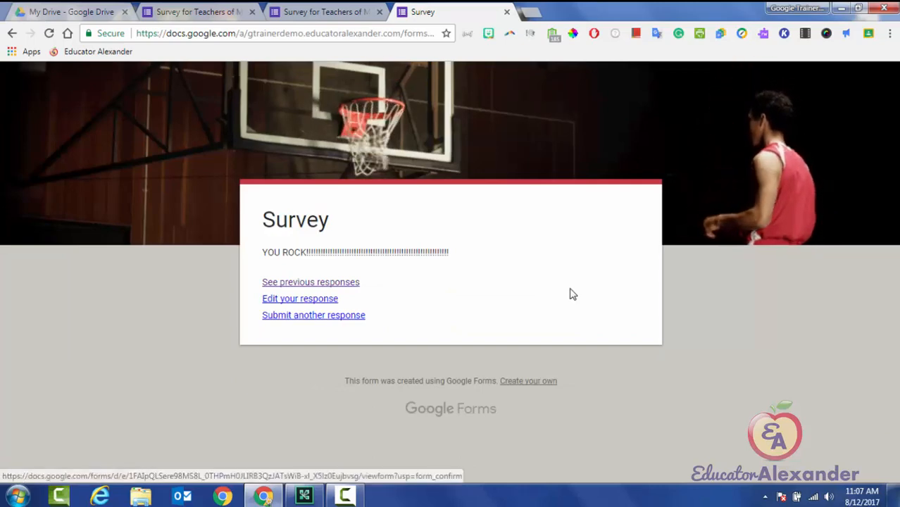
Start another response with "scad" as First Name and "stsd" as Last Name, and continue to the second section.
{"action": "key", "text": "Return"}
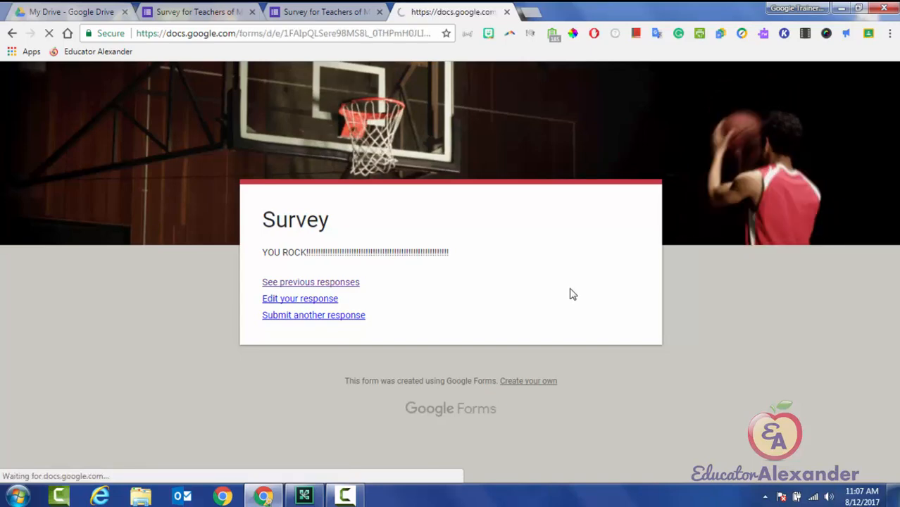
{"action": "scroll", "coordinate": [573, 294], "scroll_direction": "down", "scroll_amount": 4}
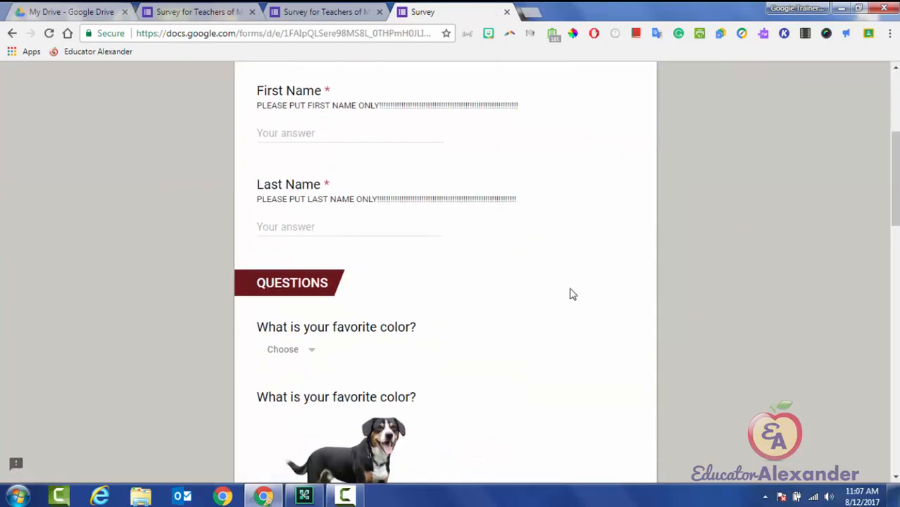
{"action": "key", "text": "Tab"}
{"action": "type", "text": "scad"}
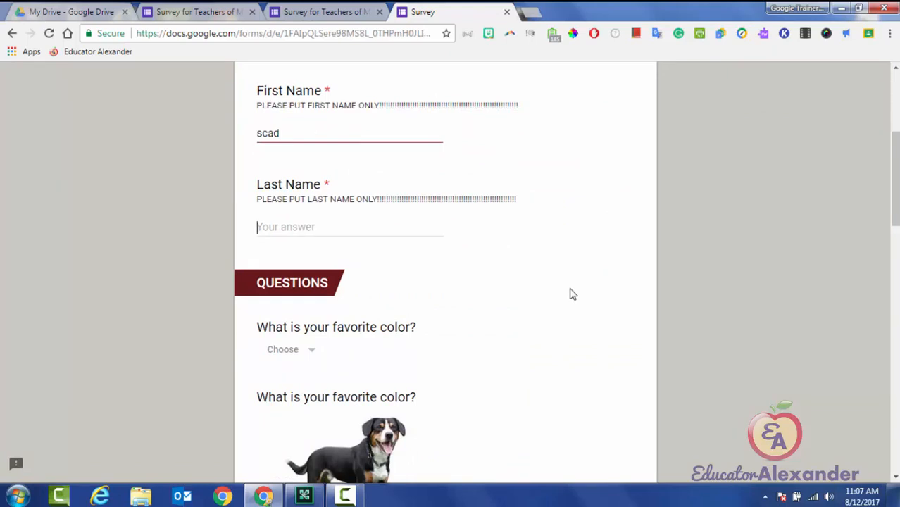
{"action": "type", "text": "stsd"}
{"action": "scroll", "coordinate": [572, 295], "scroll_direction": "down", "scroll_amount": 10}
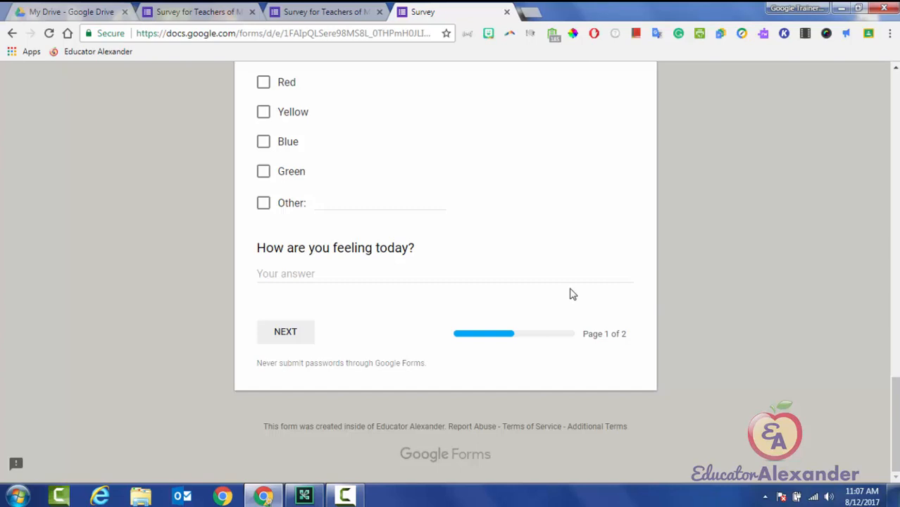
{"action": "key", "text": "Return"}
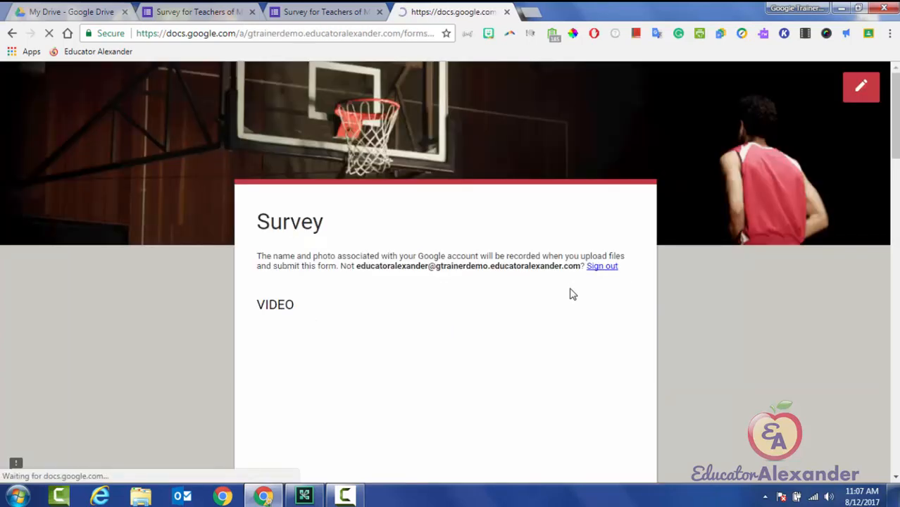
Choose Choco for Cake in the favorite dessert flavor question, submit this additional response and return to the form editor.
{"action": "scroll", "coordinate": [573, 294], "scroll_direction": "down", "scroll_amount": 8}
{"action": "key", "text": "space"}
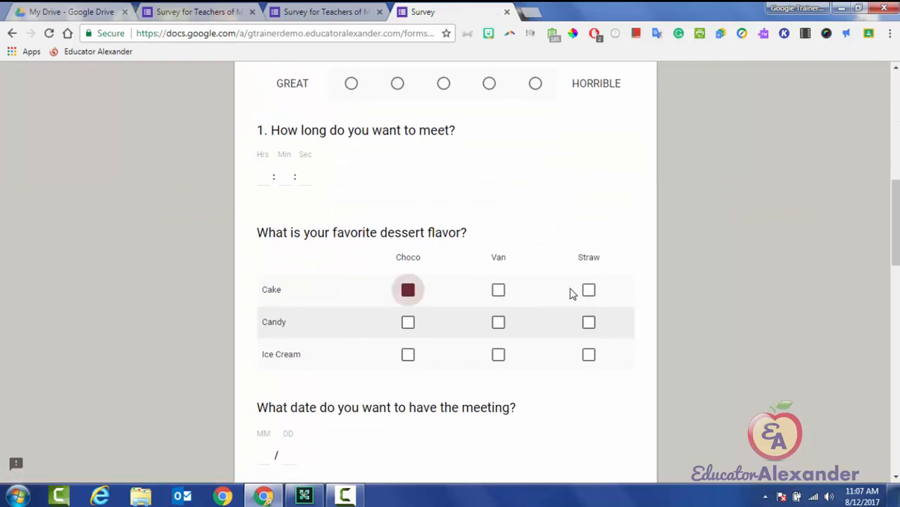
{"action": "scroll", "coordinate": [573, 294], "scroll_direction": "down", "scroll_amount": 15}
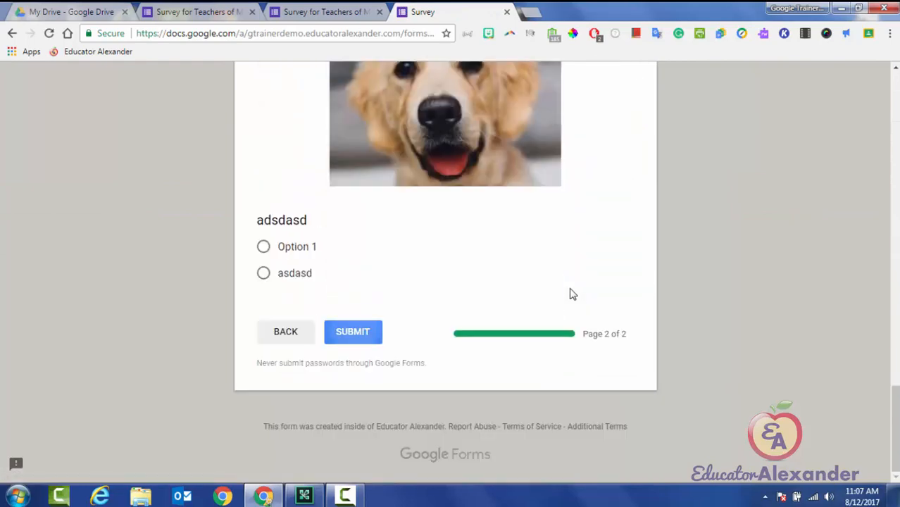
{"action": "key", "text": "Return"}
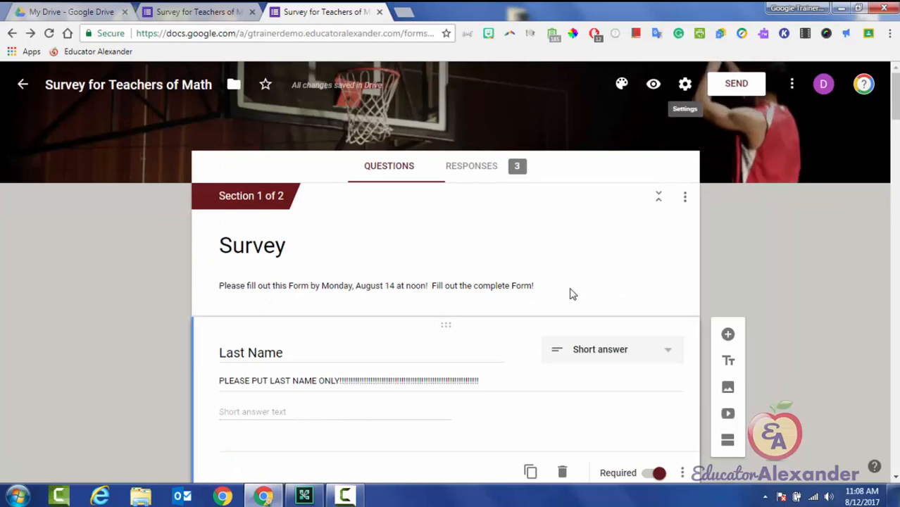
Make the form a quiz, keeping grade release immediately after each submission and all respondent viewing options, and save the settings.
{"action": "left_click", "coordinate": [685, 84]}
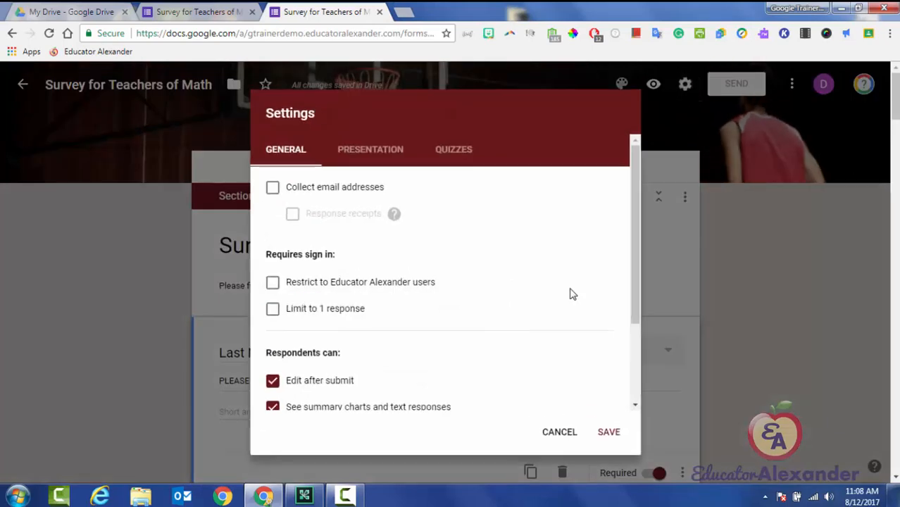
{"action": "key", "text": "Left"}
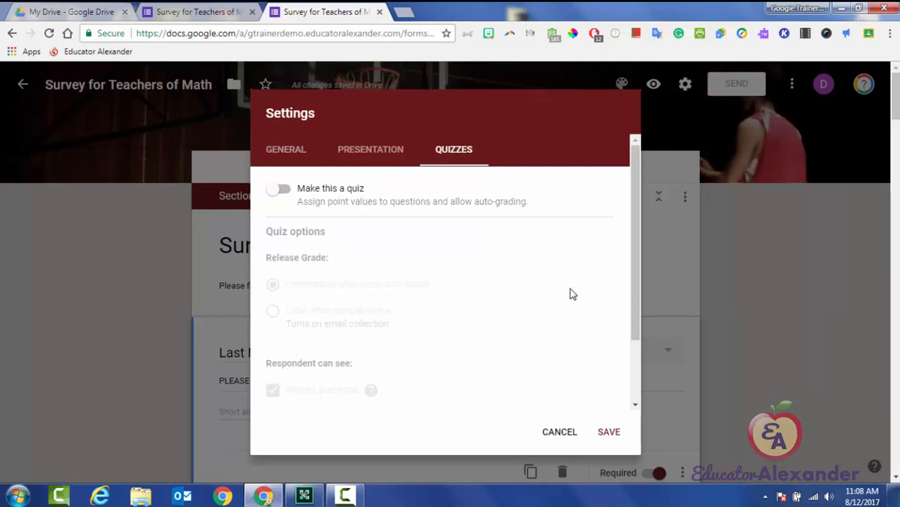
{"action": "key", "text": "space"}
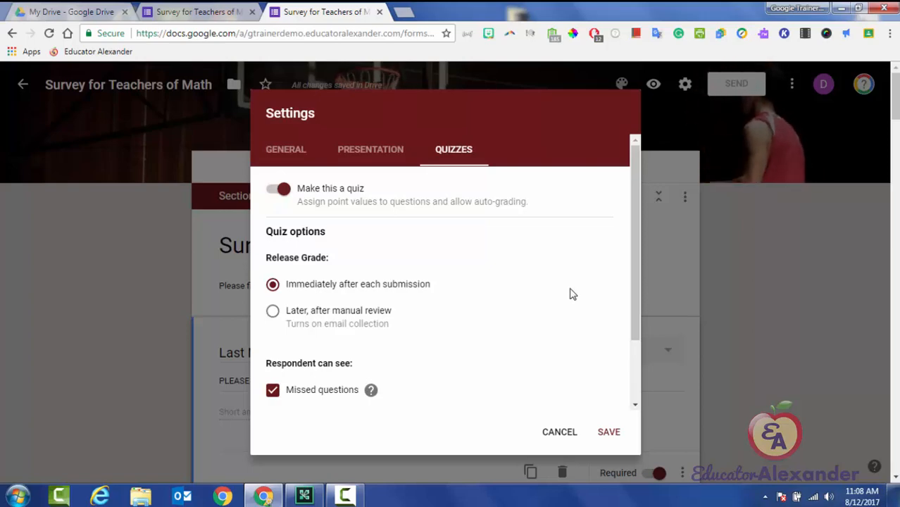
{"action": "scroll", "coordinate": [572, 295], "scroll_direction": "down", "scroll_amount": 3}
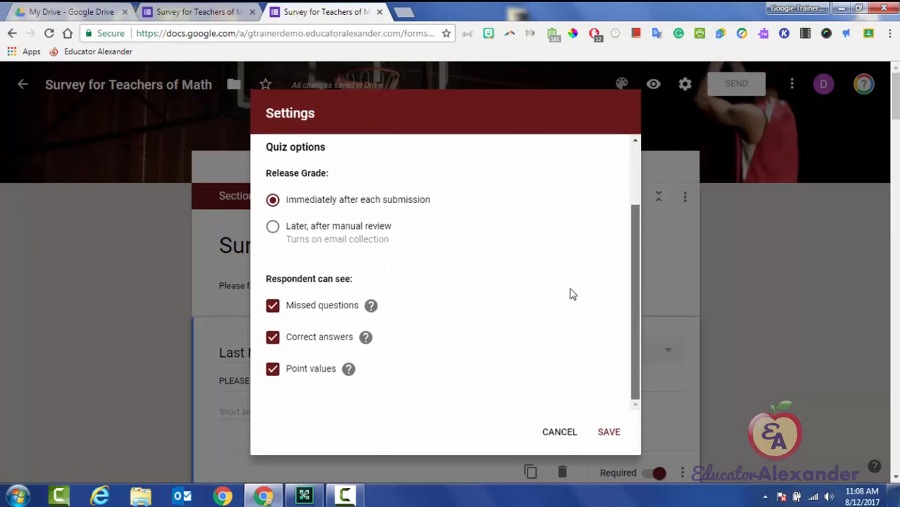
{"action": "scroll", "coordinate": [572, 295], "scroll_direction": "up", "scroll_amount": 3}
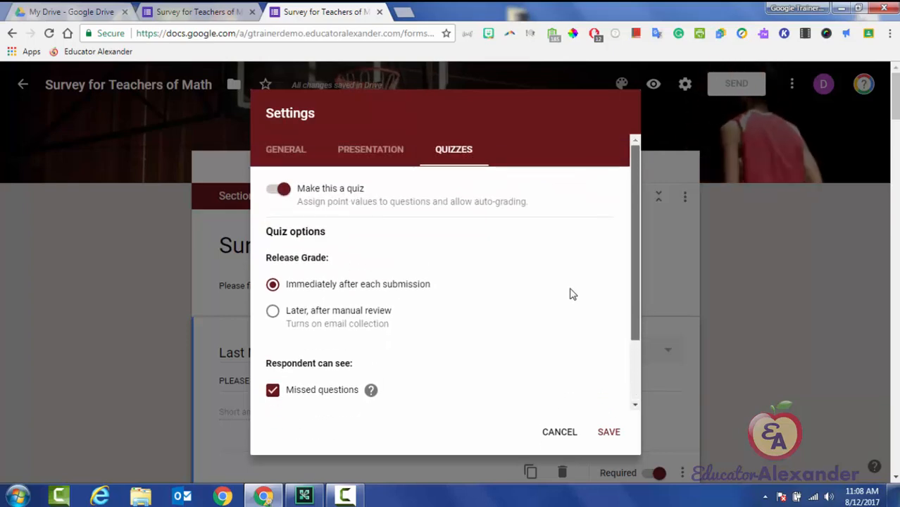
{"action": "scroll", "coordinate": [572, 295], "scroll_direction": "down", "scroll_amount": 3}
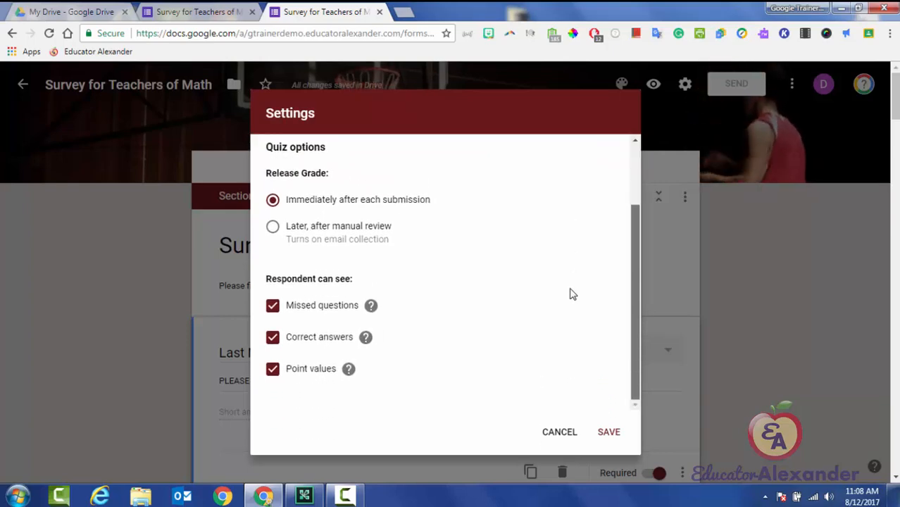
{"action": "scroll", "coordinate": [572, 294], "scroll_direction": "up", "scroll_amount": 3}
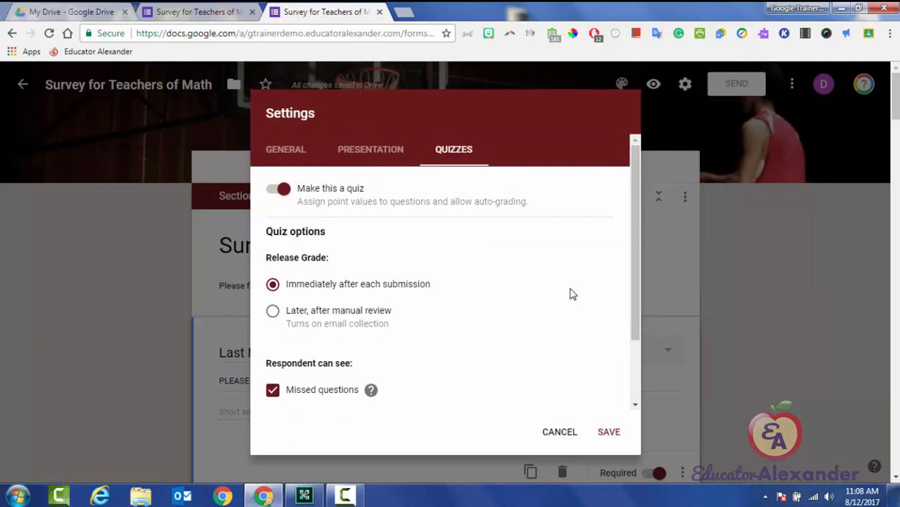
{"action": "key", "text": "Return"}
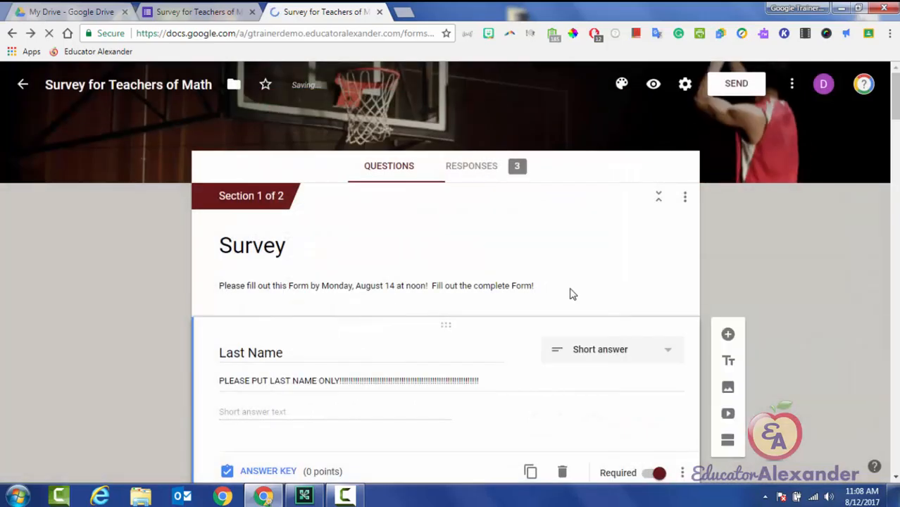
Review the form's questions for the answer key and points option, selecting the multiple-choice favorite color question.
{"action": "scroll", "coordinate": [572, 294], "scroll_direction": "down", "scroll_amount": 3}
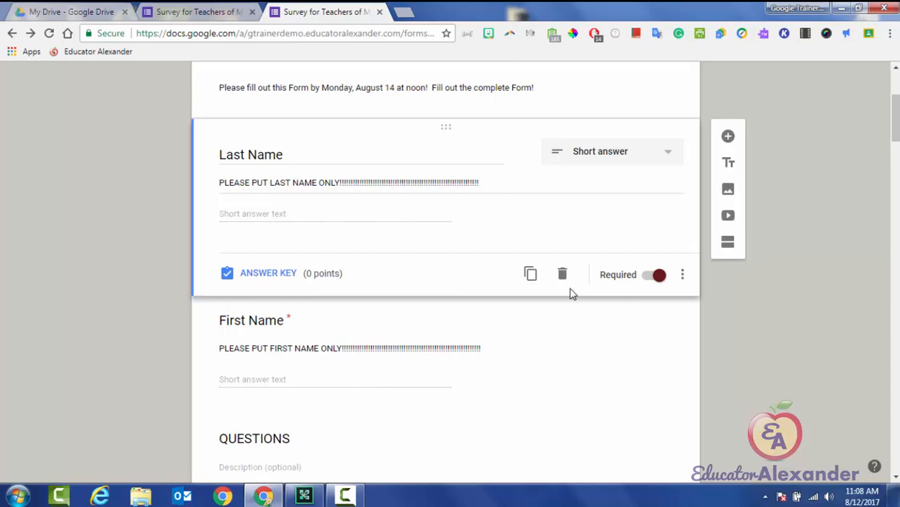
{"action": "scroll", "coordinate": [573, 294], "scroll_direction": "down", "scroll_amount": 5}
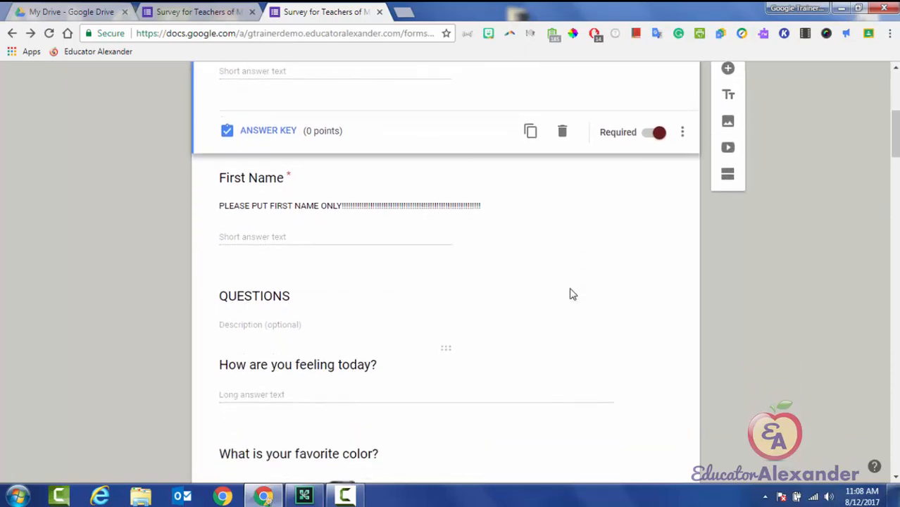
{"action": "scroll", "coordinate": [572, 294], "scroll_direction": "down", "scroll_amount": 2}
{"action": "left_click", "coordinate": [572, 295]}
{"action": "scroll", "coordinate": [572, 295], "scroll_direction": "down", "scroll_amount": 5}
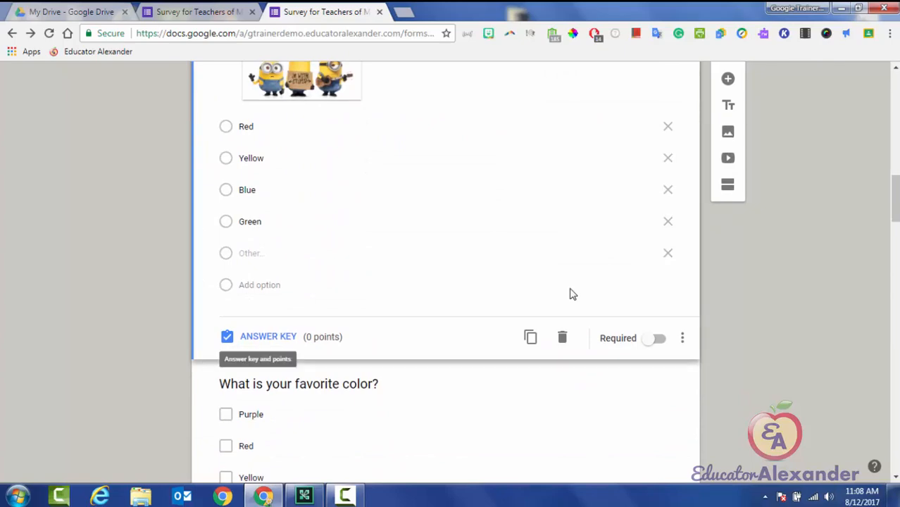
{"action": "scroll", "coordinate": [572, 294], "scroll_direction": "up", "scroll_amount": 5}
{"action": "scroll", "coordinate": [572, 294], "scroll_direction": "up", "scroll_amount": 10}
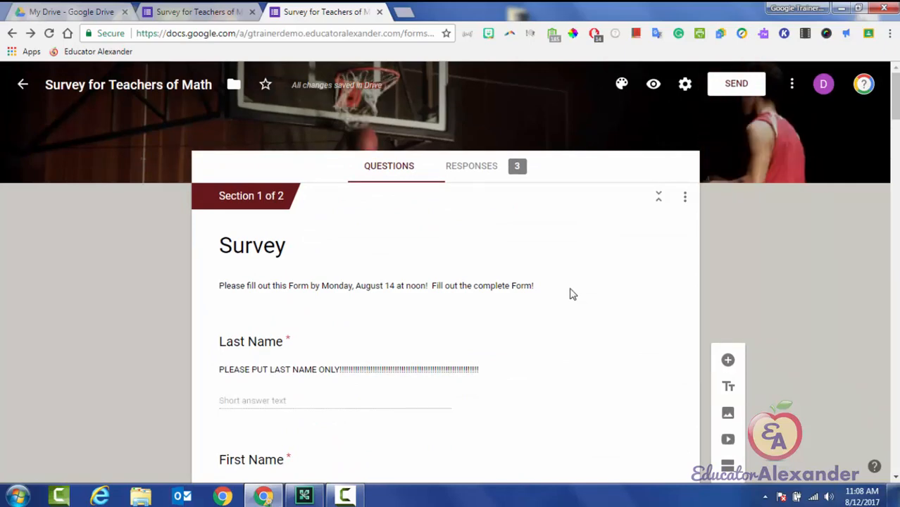
Examine the form's email, link and Embed HTML sending options, including the embedding restriction, and close the send dialog.
{"action": "key", "text": "ctrl+Return"}
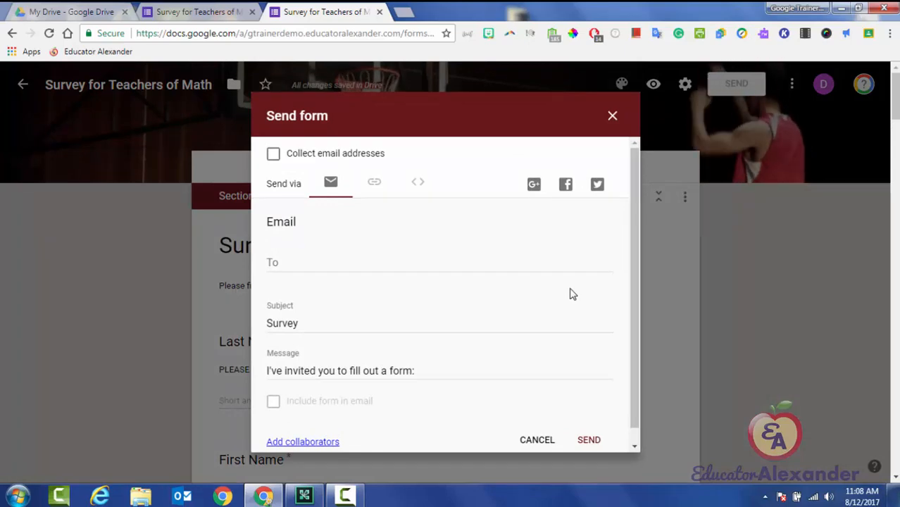
{"action": "key", "text": "Right"}
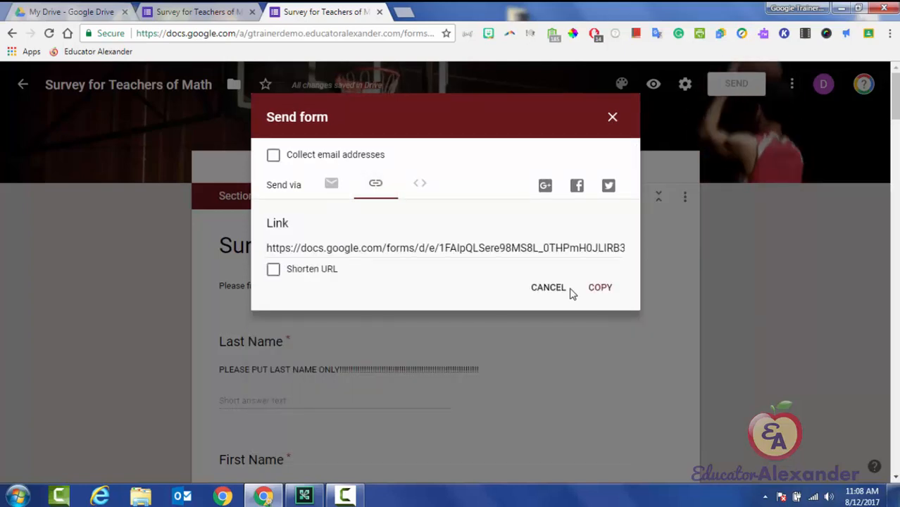
{"action": "key", "text": "Right"}
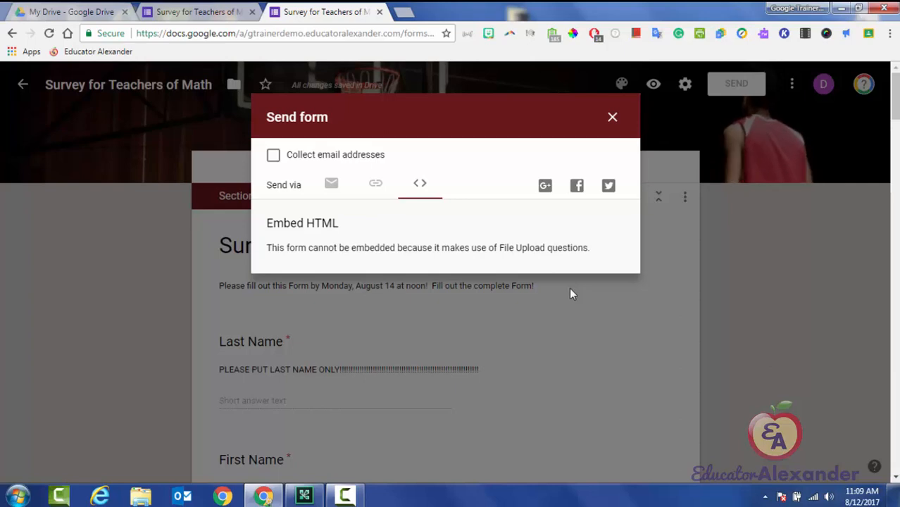
{"action": "left_click_drag", "start_coordinate": [267, 248], "coordinate": [591, 248]}
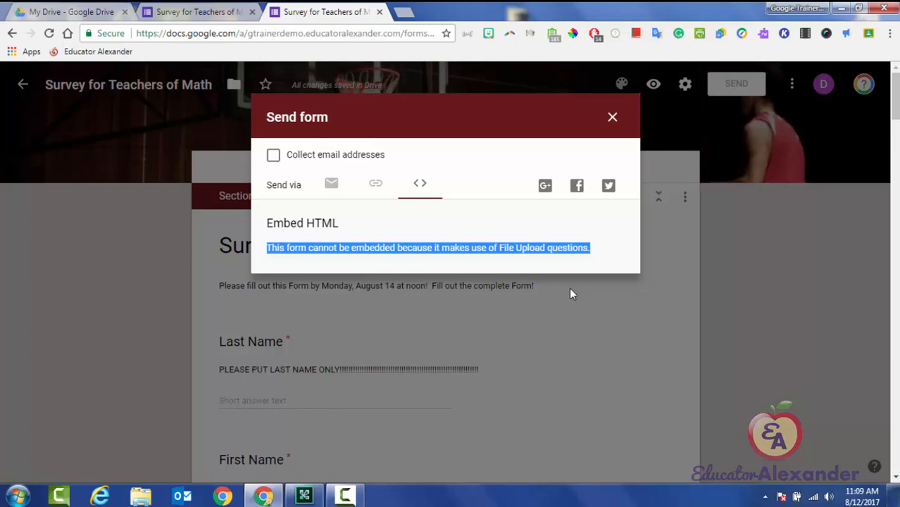
{"action": "left_click", "coordinate": [571, 294]}
Delete the "Upload Your Resume HERE" file upload question from section 2.
{"action": "scroll", "coordinate": [571, 295], "scroll_direction": "down", "scroll_amount": 7}
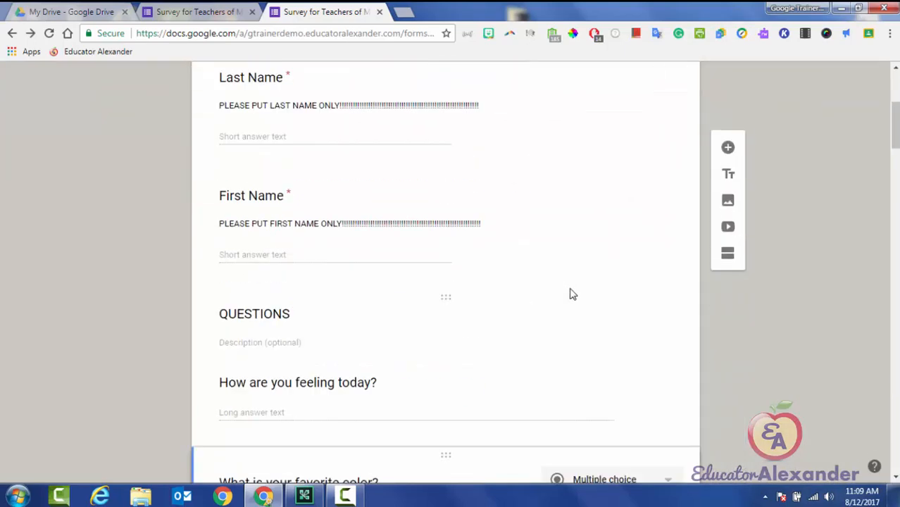
{"action": "scroll", "coordinate": [571, 294], "scroll_direction": "down", "scroll_amount": 8}
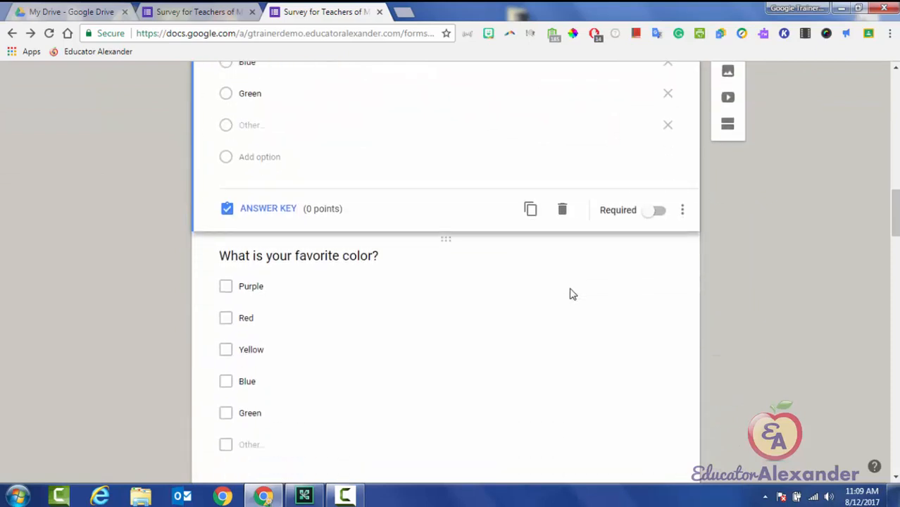
{"action": "scroll", "coordinate": [572, 294], "scroll_direction": "down", "scroll_amount": 2}
{"action": "scroll", "coordinate": [572, 294], "scroll_direction": "down", "scroll_amount": 3}
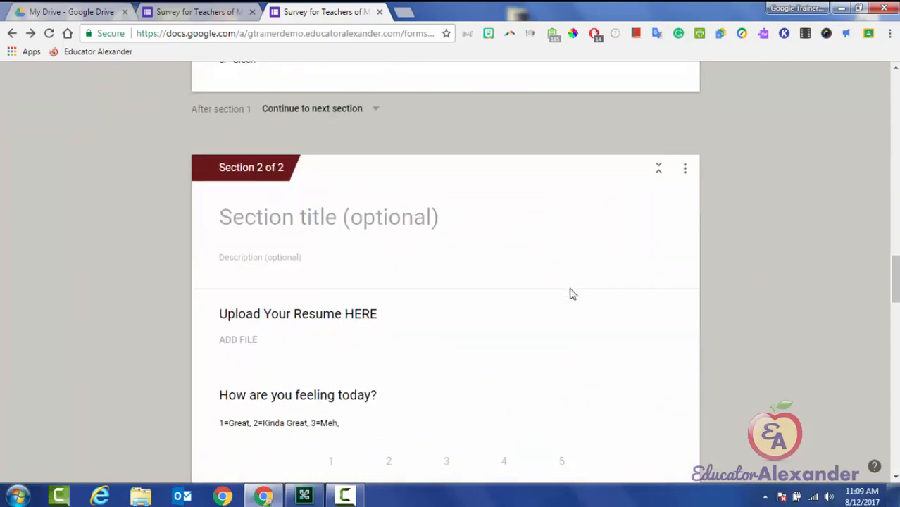
{"action": "scroll", "coordinate": [572, 295], "scroll_direction": "down", "scroll_amount": 1}
{"action": "left_click", "coordinate": [572, 294]}
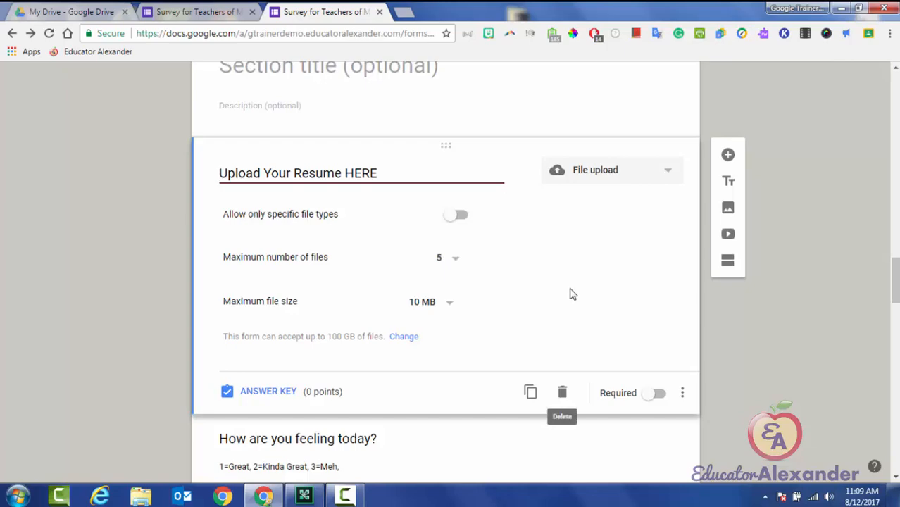
{"action": "left_click", "coordinate": [563, 392]}
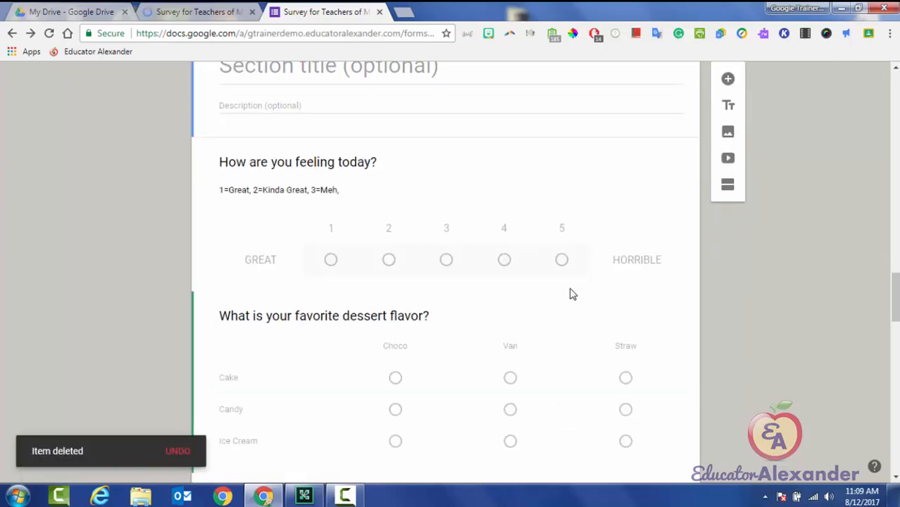
Reopen the form's sending options and examine the Embed HTML code and the actions available for it.
{"action": "scroll", "coordinate": [573, 295], "scroll_direction": "up", "scroll_amount": 15}
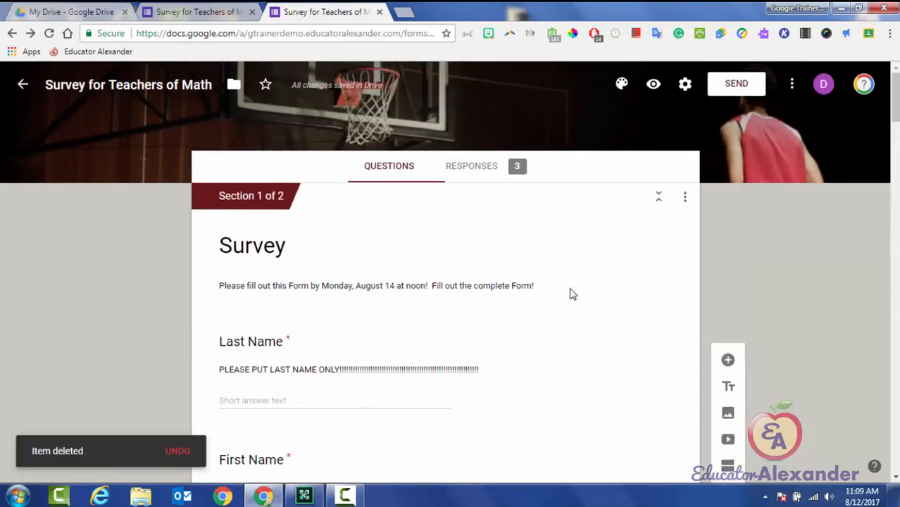
{"action": "key", "text": "ctrl+Return"}
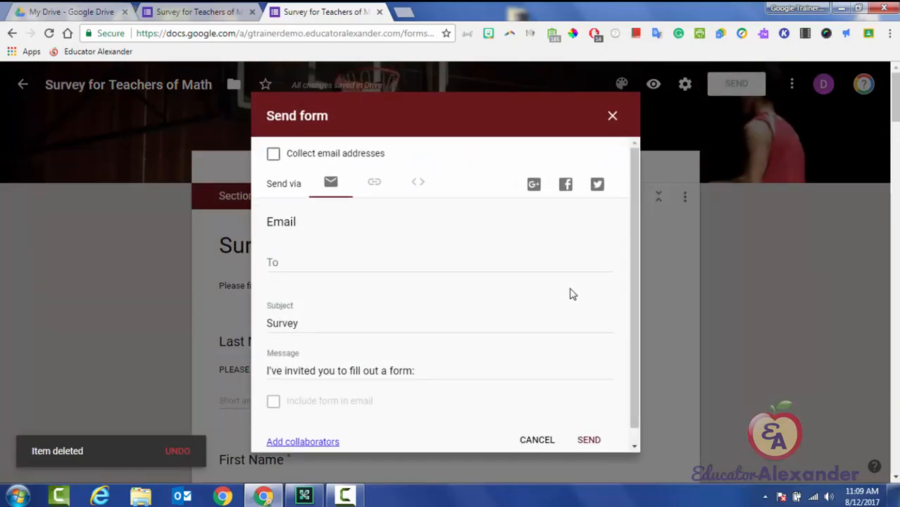
{"action": "key", "text": "Right"}
{"action": "key", "text": "Right"}
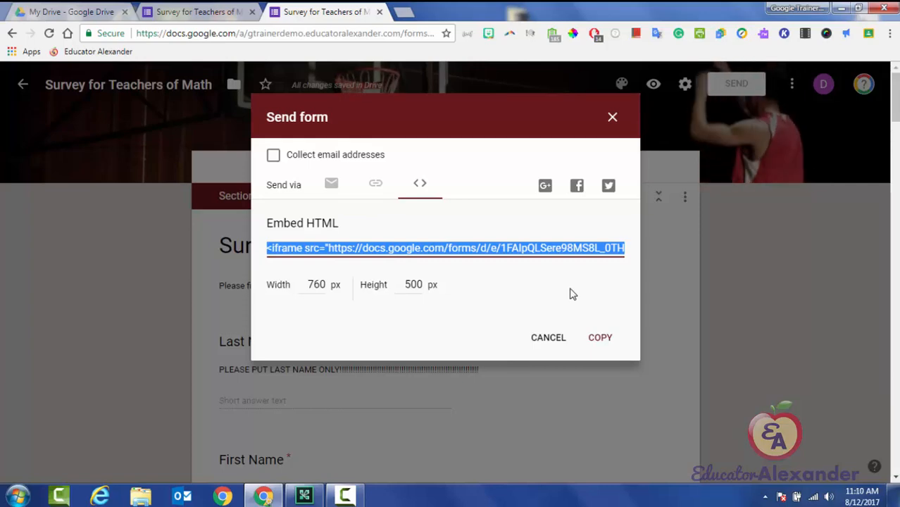
{"action": "right_click", "coordinate": [572, 295]}
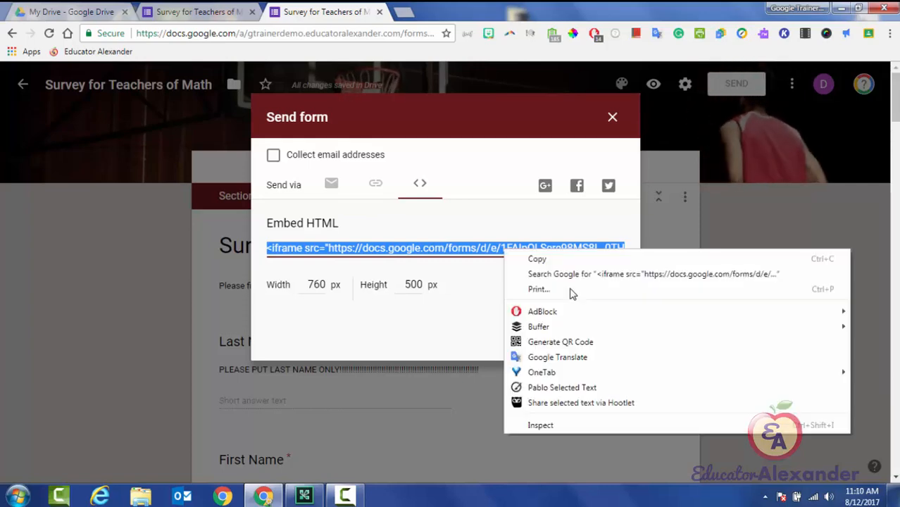
{"action": "key", "text": "Escape"}
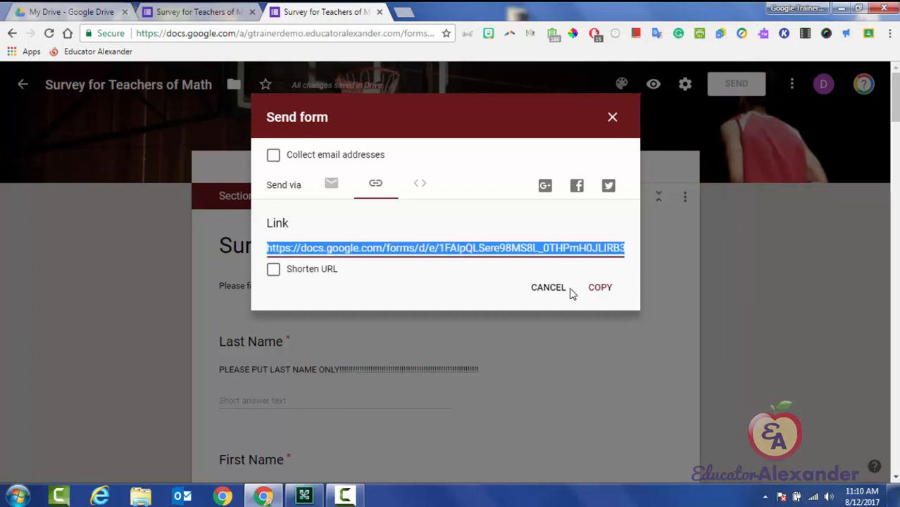
Copy the form's full link, shorten its URL and copy the shortened link.
{"action": "right_click", "coordinate": [418, 248]}
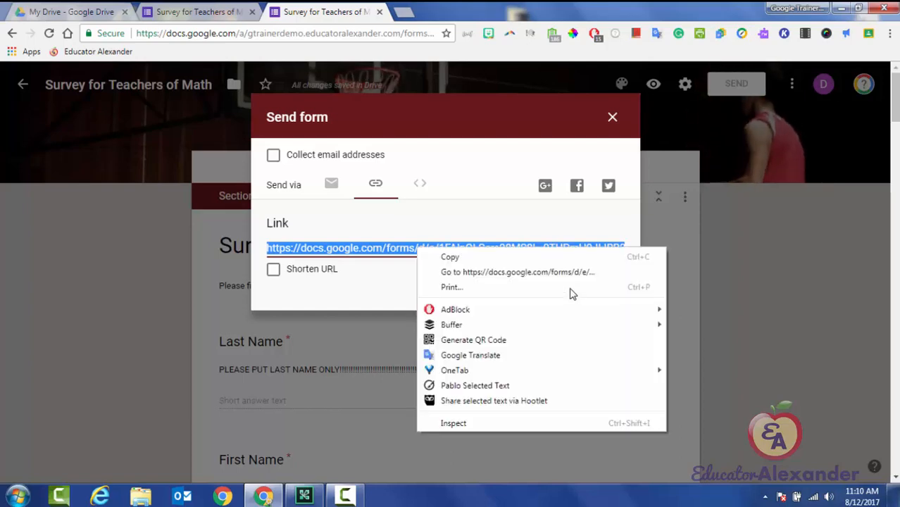
{"action": "left_click", "coordinate": [450, 257]}
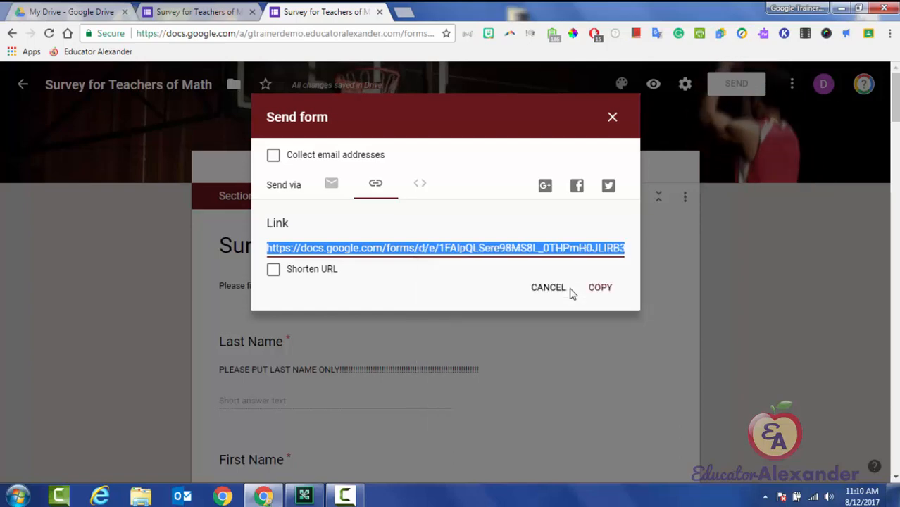
{"action": "left_click", "coordinate": [600, 288]}
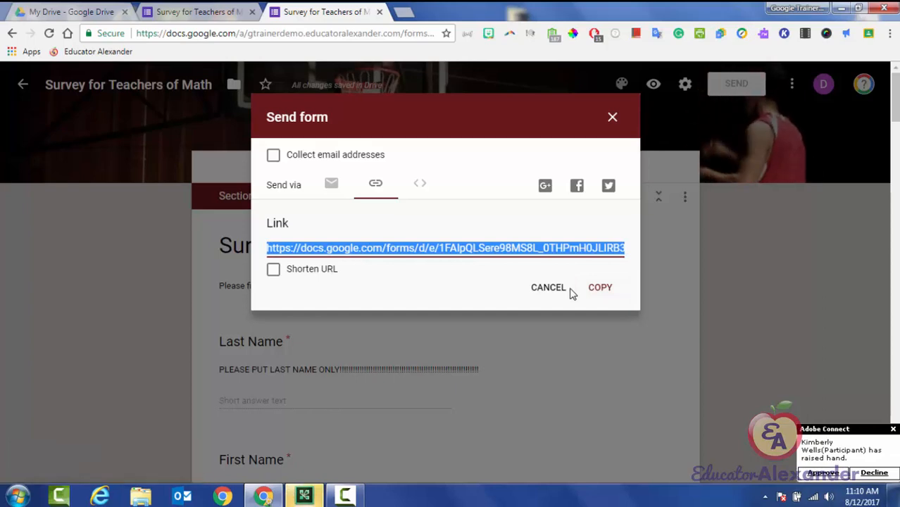
{"action": "left_click", "coordinate": [273, 269]}
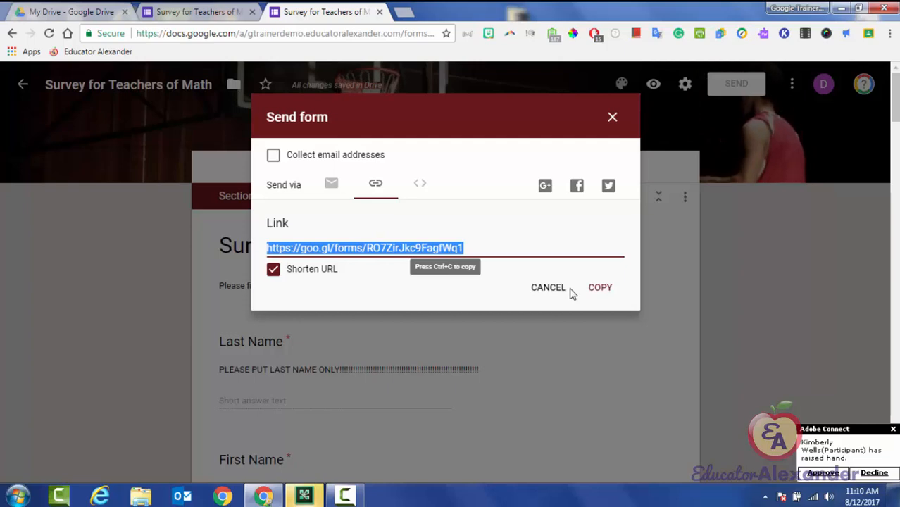
{"action": "left_click", "coordinate": [600, 287]}
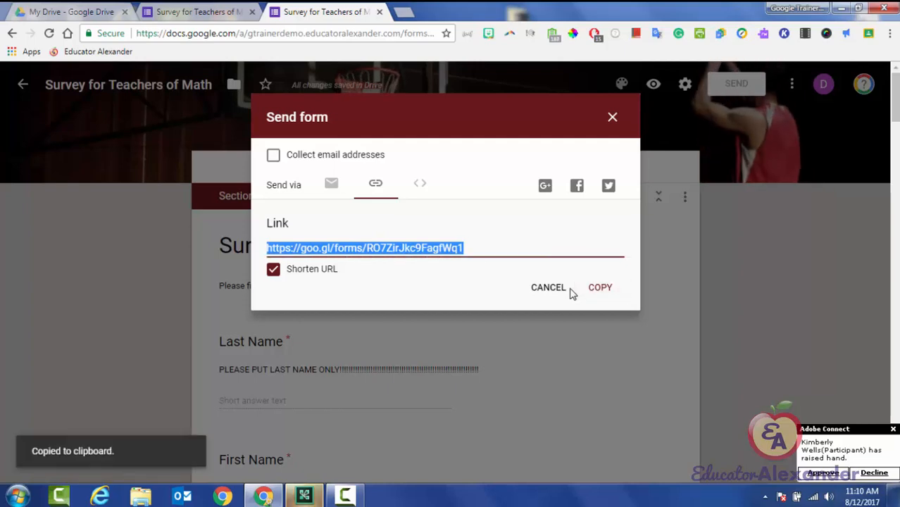
{"action": "right_click", "coordinate": [427, 250]}
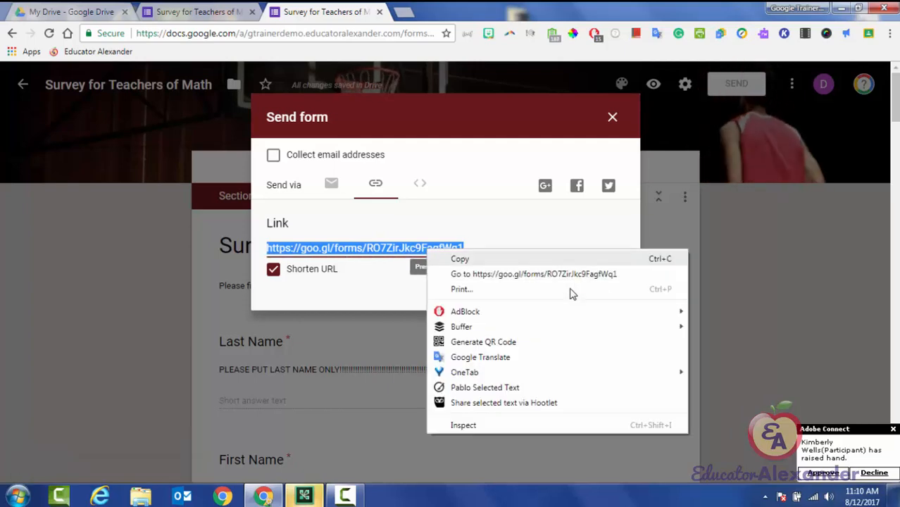
{"action": "key", "text": "Escape"}
Test the copied shortened link in a new browser tab, look through the live survey and close that tab.
{"action": "key", "text": "ctrl+t"}
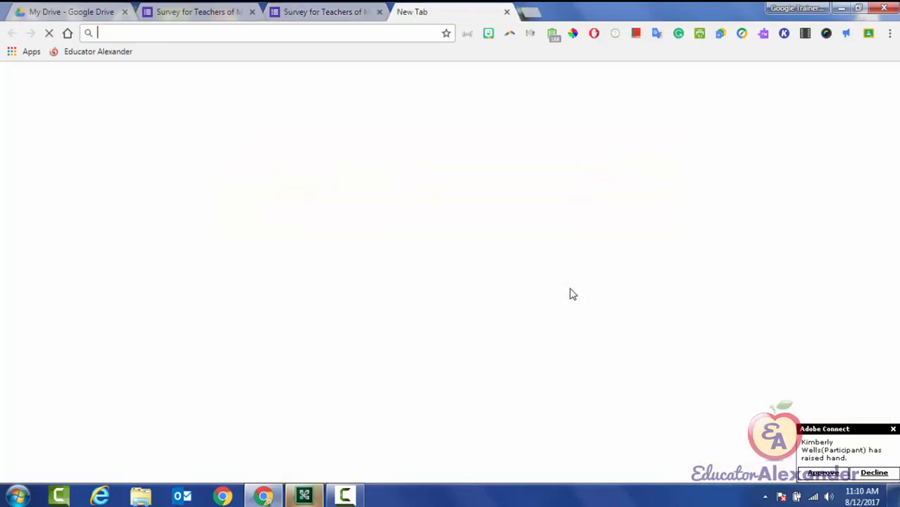
{"action": "key", "text": "shift+F10"}
{"action": "key", "text": "Down"}
{"action": "key", "text": "Down"}
{"action": "key", "text": "Return"}
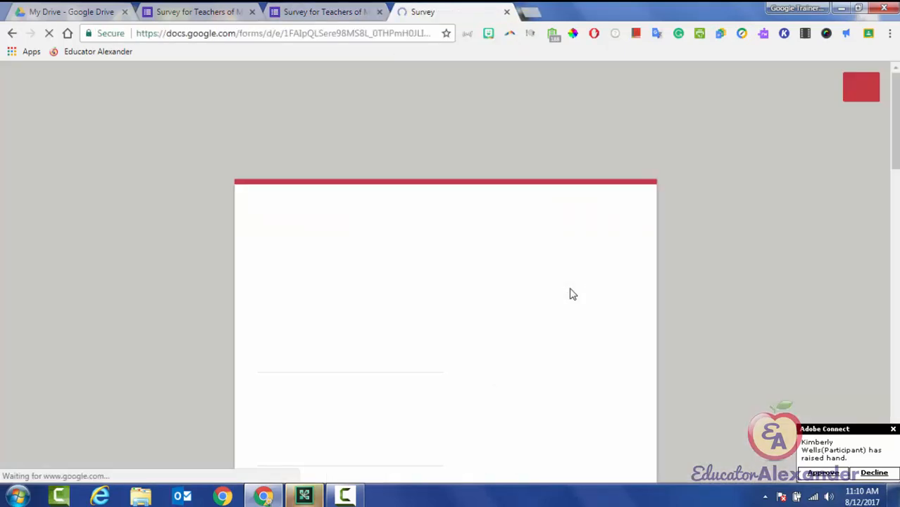
{"action": "scroll", "coordinate": [573, 294], "scroll_direction": "down", "scroll_amount": 15}
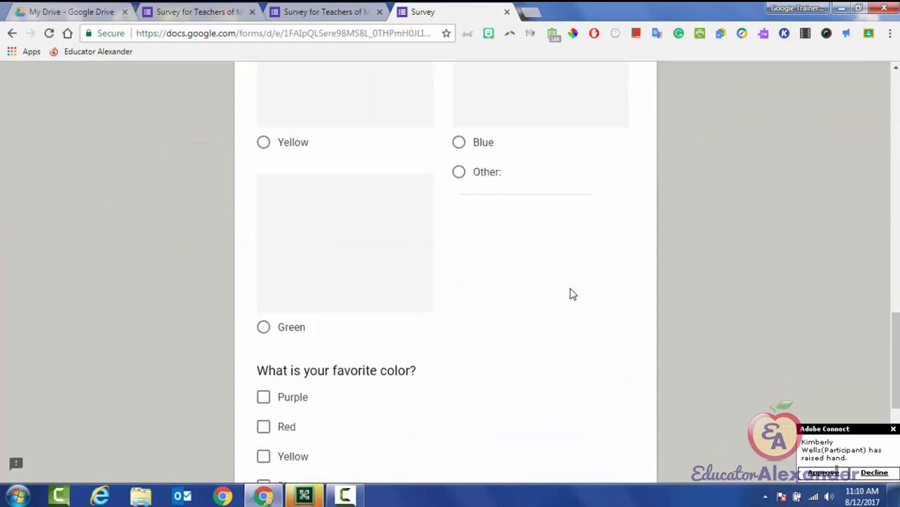
{"action": "key", "text": "ctrl+w"}
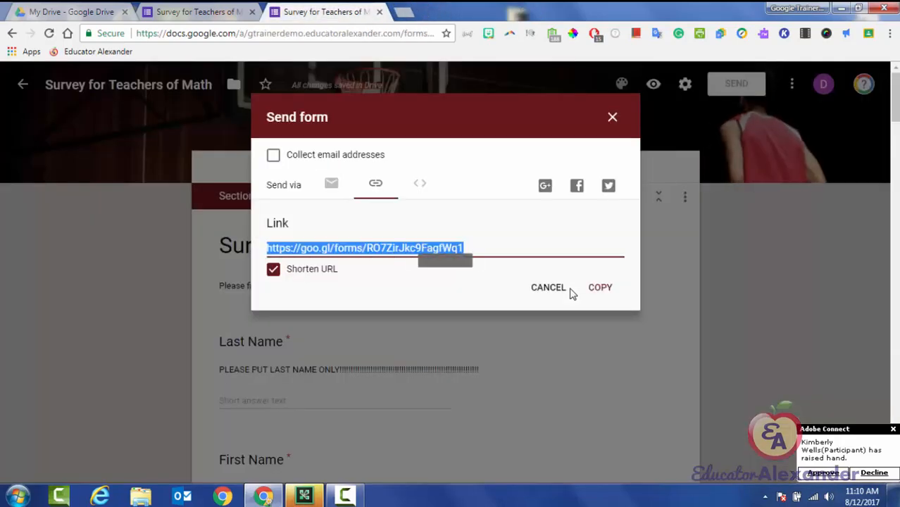
Show the email sending options, return to the link option and copy the shortened form link again.
{"action": "left_click", "coordinate": [331, 183]}
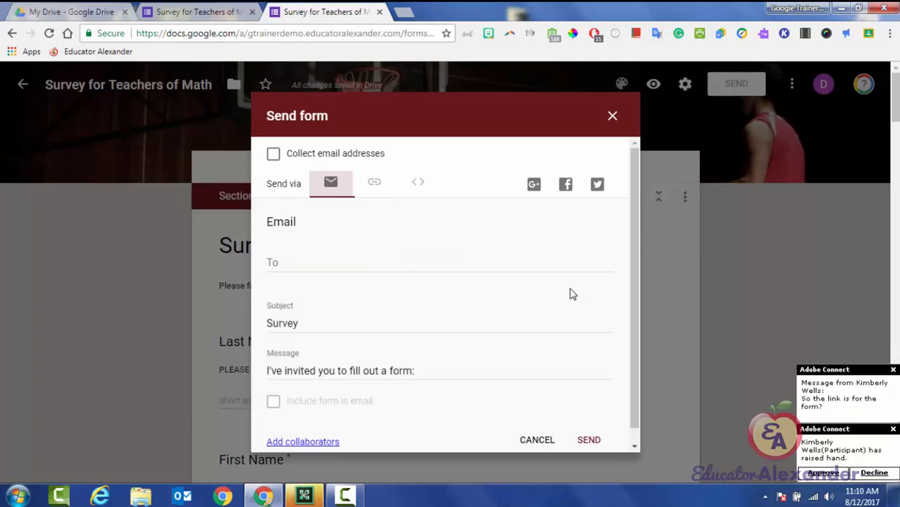
{"action": "left_click", "coordinate": [305, 496]}
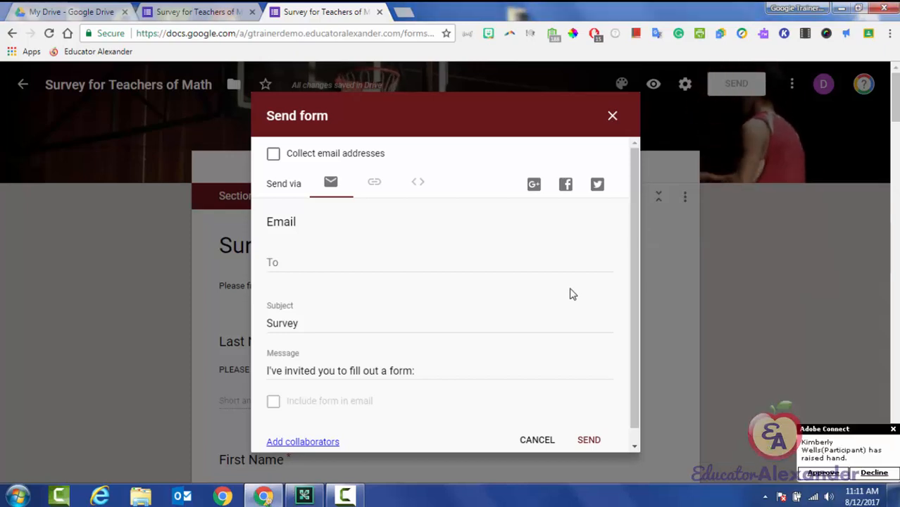
{"action": "key", "text": "Right"}
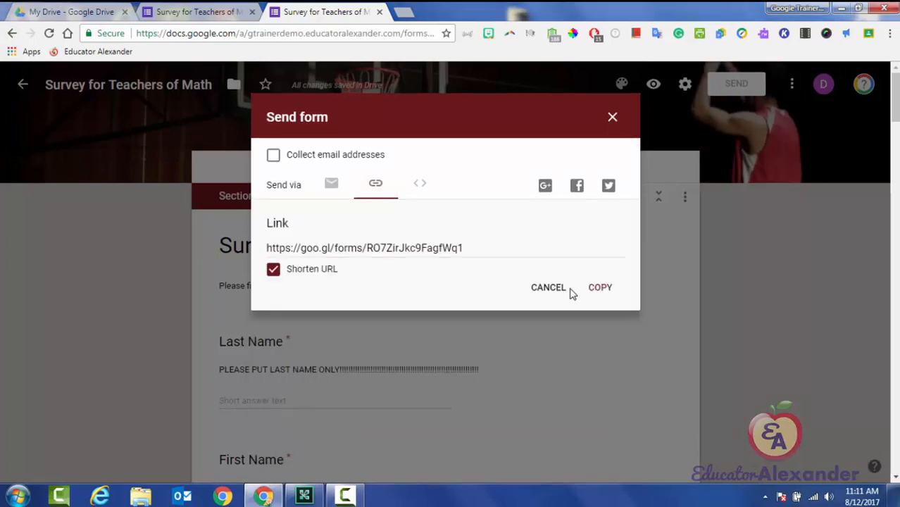
{"action": "key", "text": "space"}
{"action": "key", "text": "space"}
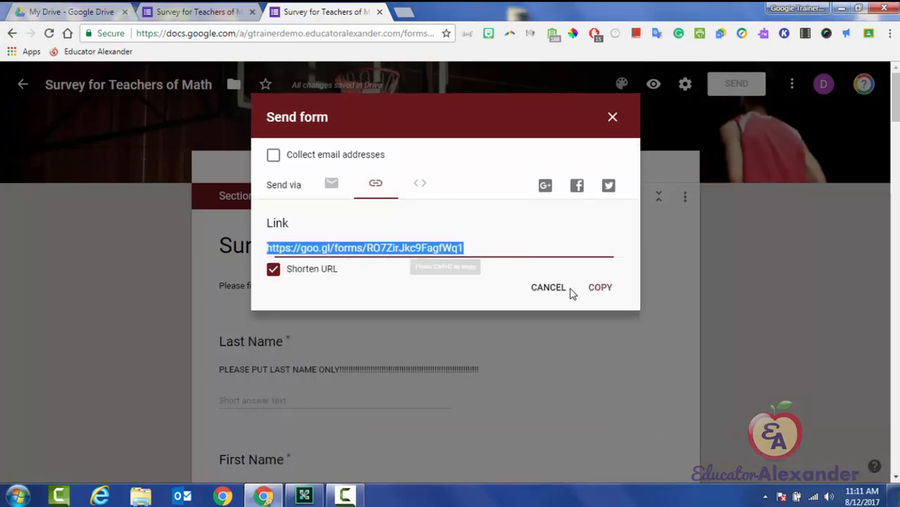
{"action": "key", "text": "Menu"}
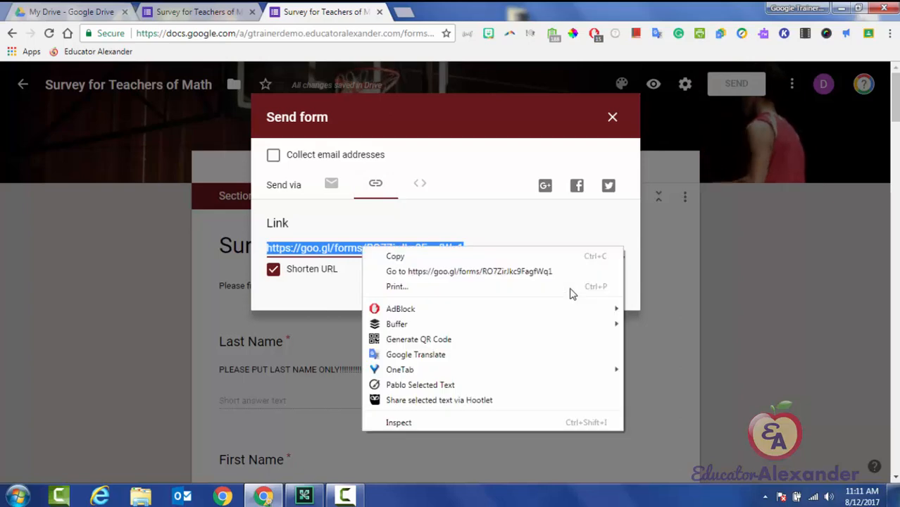
{"action": "key", "text": "Down"}
{"action": "key", "text": "Return"}
Load the live survey in another new browser tab from the copied shortened link.
{"action": "key", "text": "ctrl+t"}
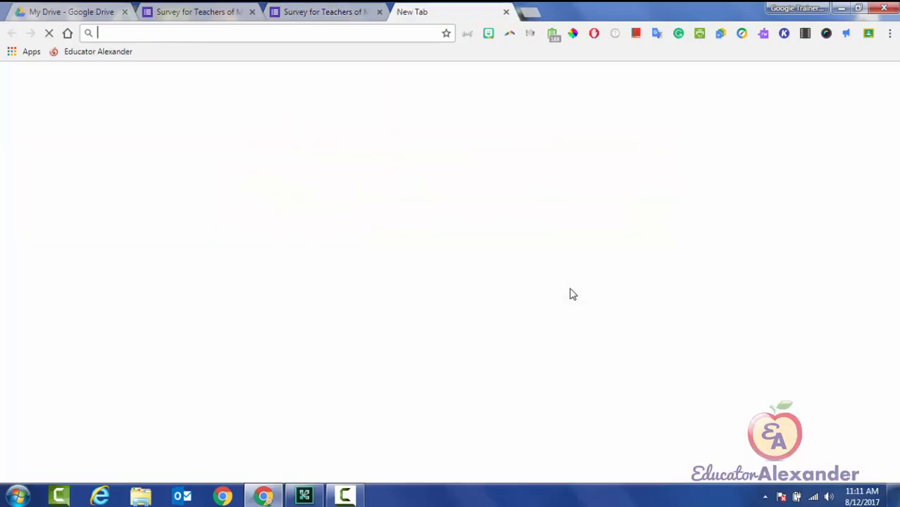
{"action": "key", "text": "Menu"}
{"action": "key", "text": "Down"}
{"action": "key", "text": "Down"}
{"action": "key", "text": "Return"}
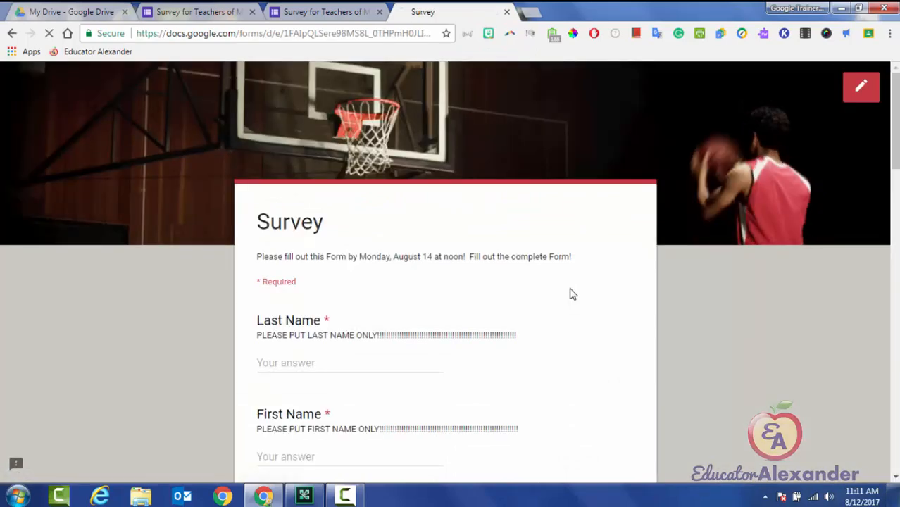
Look through the live survey loaded from the shortened link and close its browser tab.
{"action": "scroll", "coordinate": [572, 295], "scroll_direction": "down", "scroll_amount": 15}
{"action": "scroll", "coordinate": [572, 294], "scroll_direction": "down", "scroll_amount": 5}
{"action": "scroll", "coordinate": [572, 295], "scroll_direction": "up", "scroll_amount": 20}
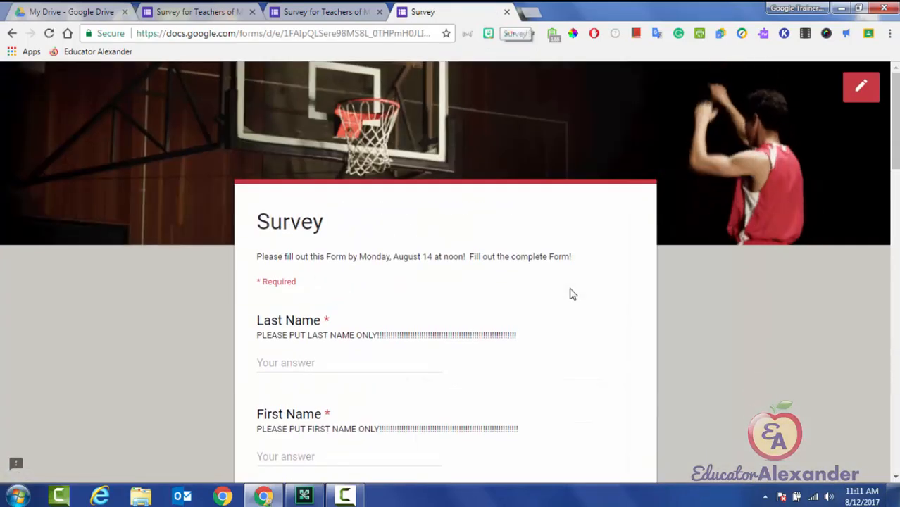
{"action": "key", "text": "ctrl+w"}
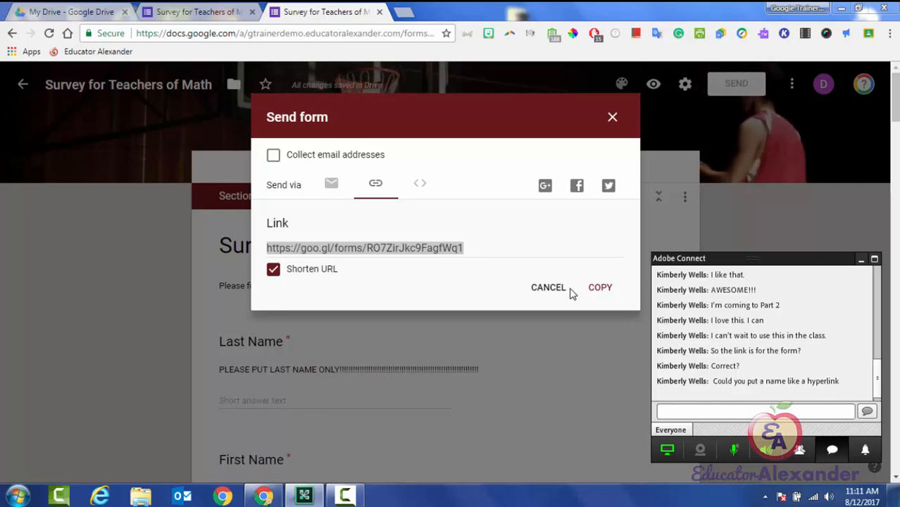
Review the form's email sending options, return to the link option and select the shortened URL.
{"action": "left_click", "coordinate": [571, 289]}
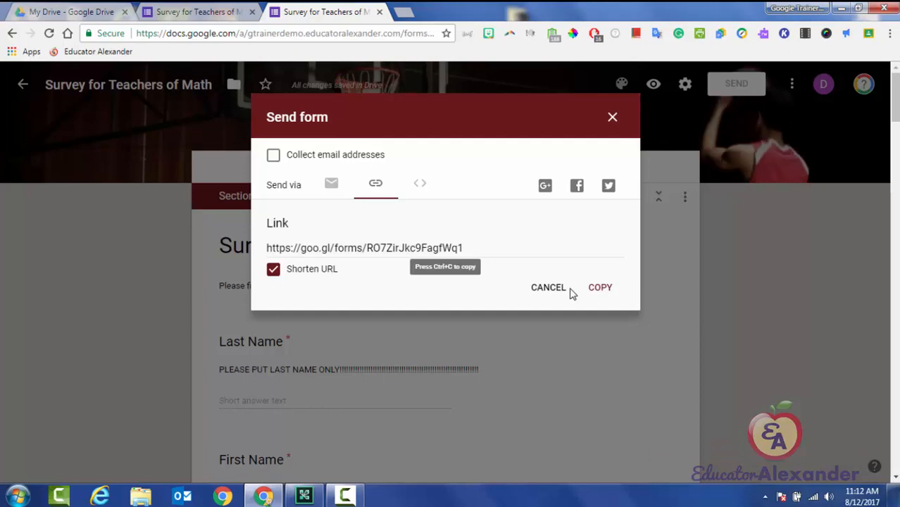
{"action": "left_click", "coordinate": [334, 184]}
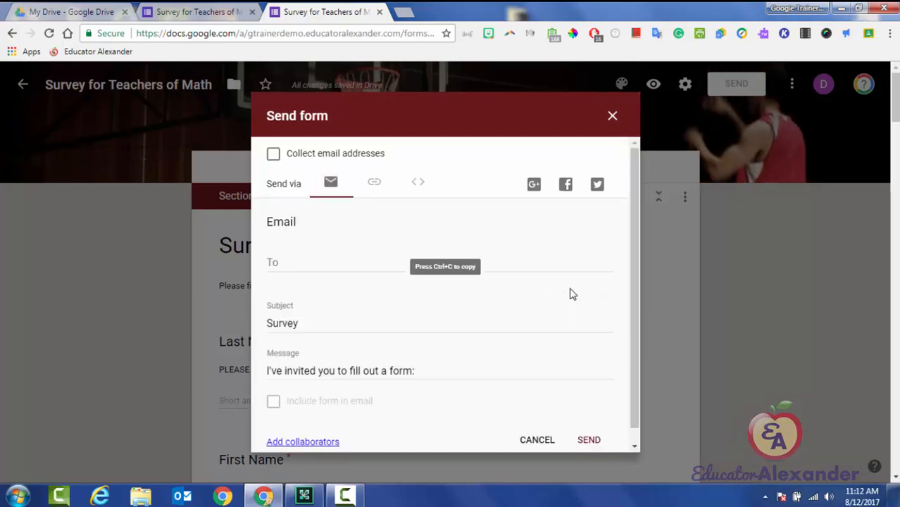
{"action": "scroll", "coordinate": [571, 295], "scroll_direction": "down", "scroll_amount": 1}
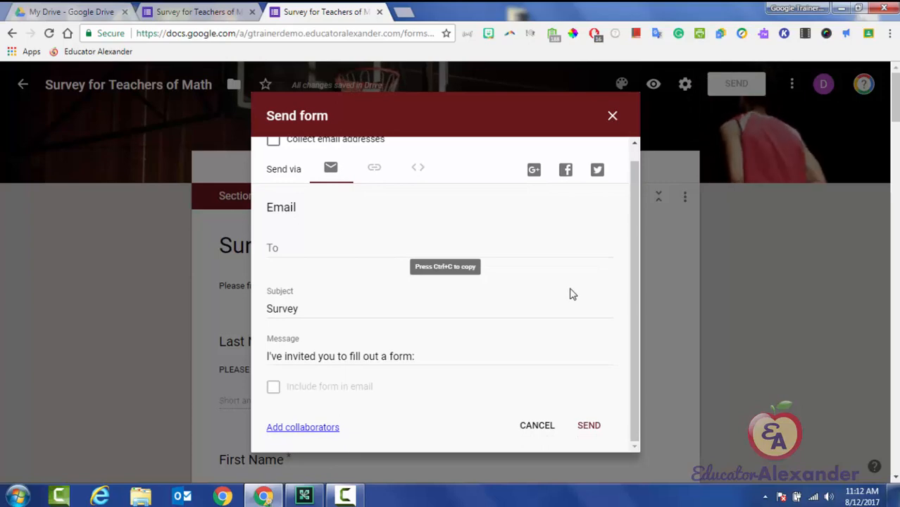
{"action": "left_click", "coordinate": [374, 169]}
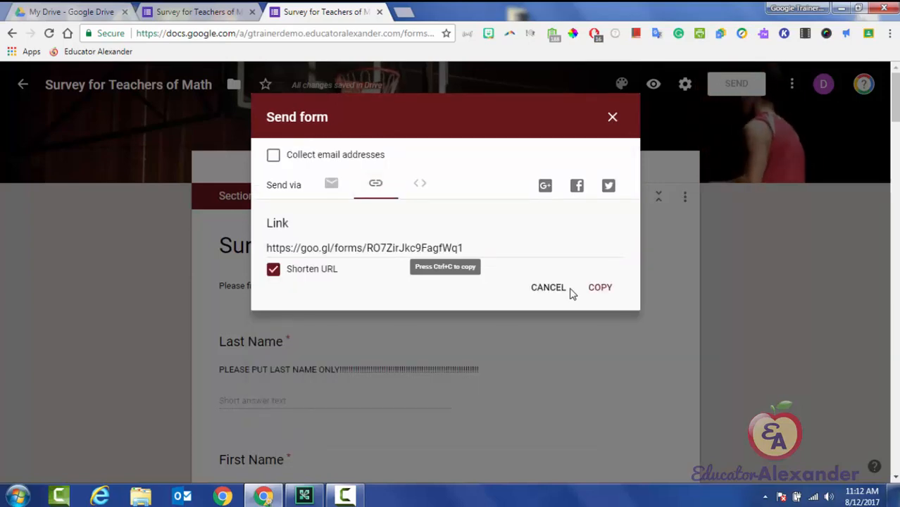
{"action": "left_click", "coordinate": [367, 248]}
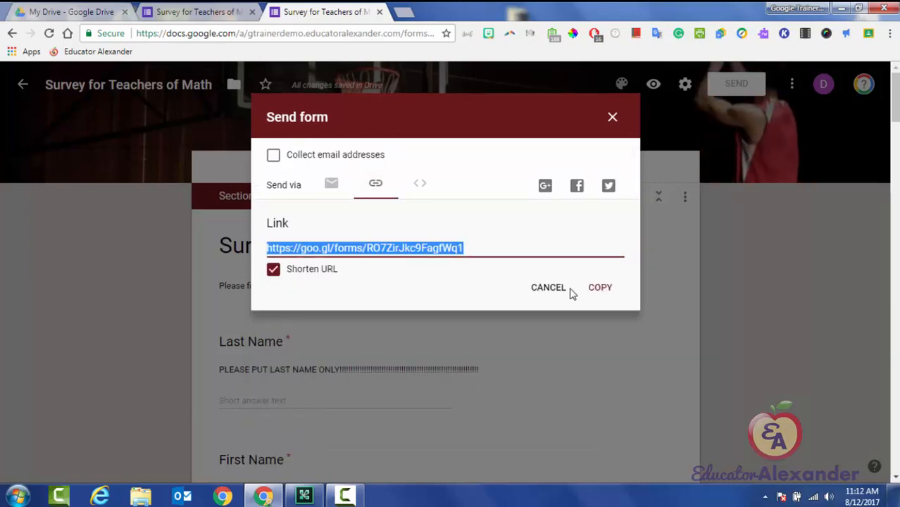
Switch to sending the form by email and enter the suggested recipient's email address.
{"action": "left_click", "coordinate": [331, 183]}
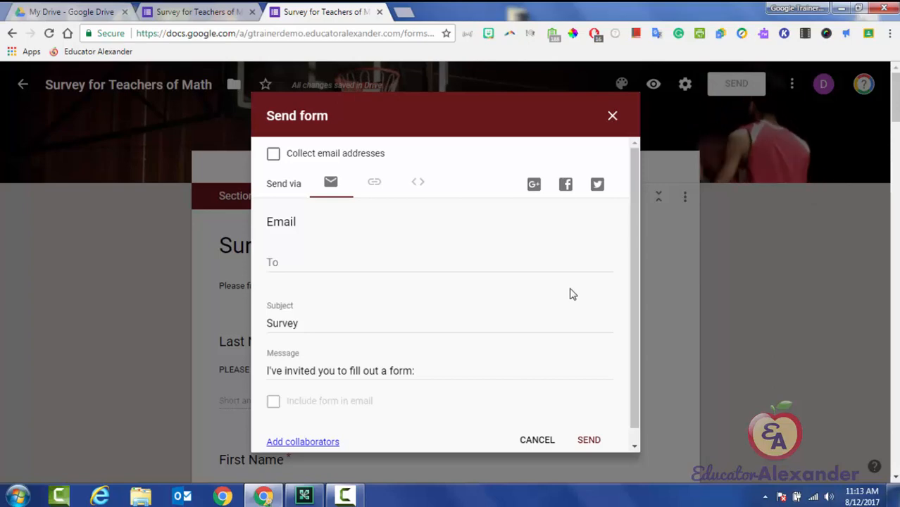
{"action": "left_click", "coordinate": [571, 290]}
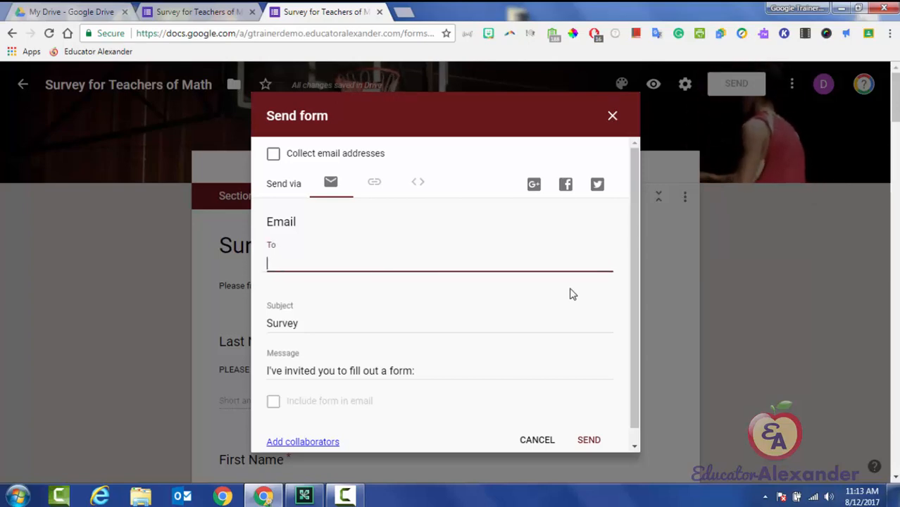
{"action": "type", "text": "educa"}
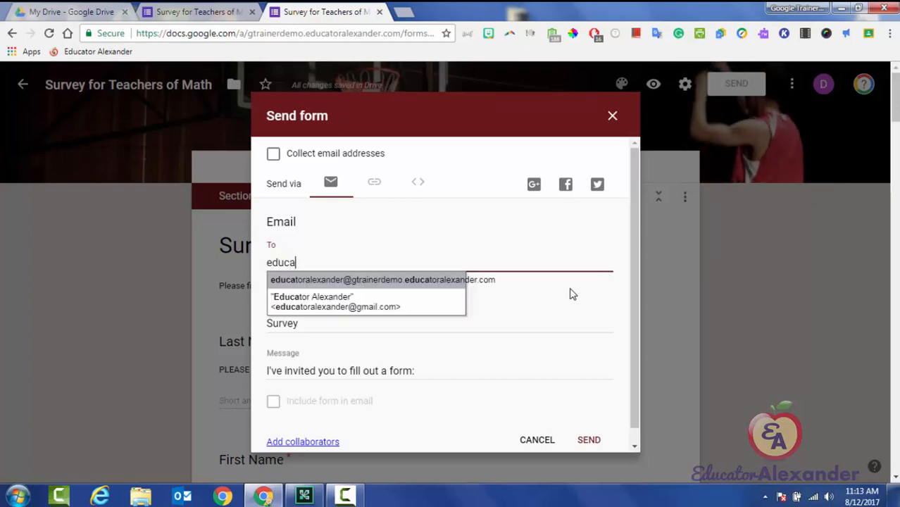
{"action": "key", "text": "Return"}
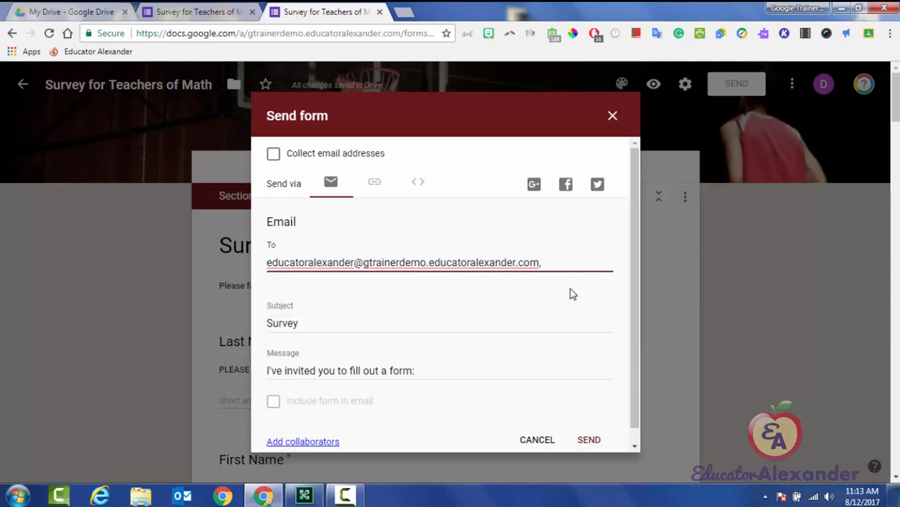
Replace the email subject with "Please fill this out!".
{"action": "key", "text": "Tab"}
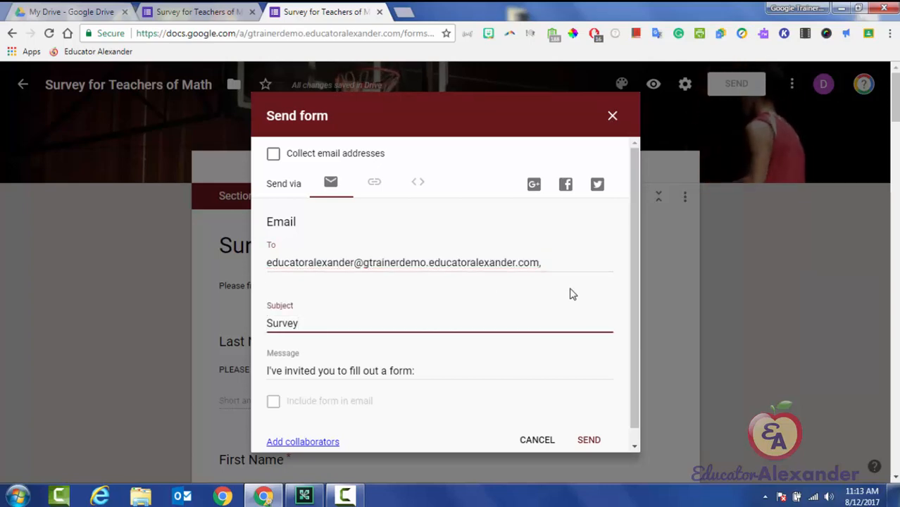
{"action": "key", "text": "ctrl+a"}
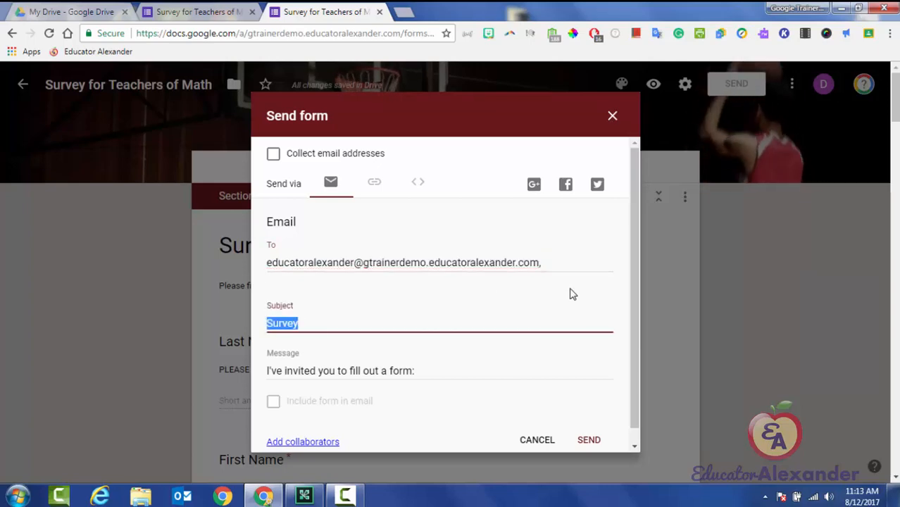
{"action": "type", "text": "Please fill t"}
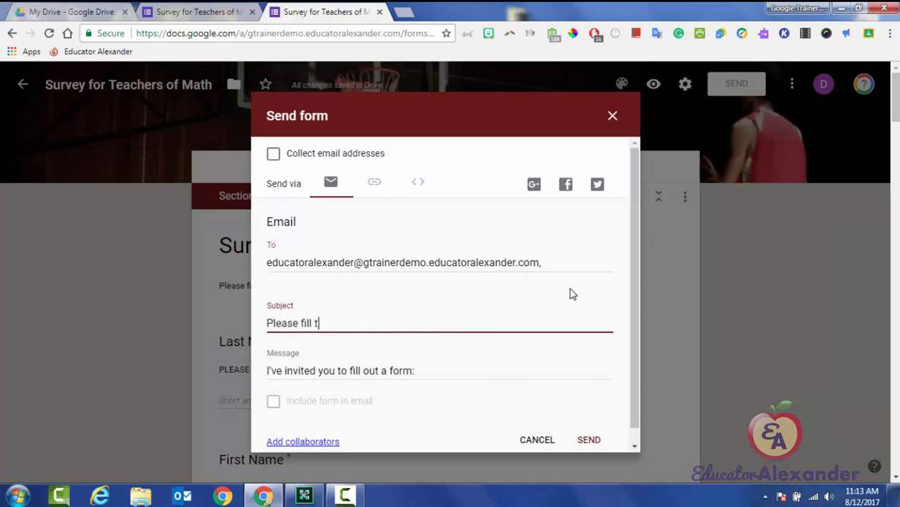
{"action": "type", "text": "his out!"}
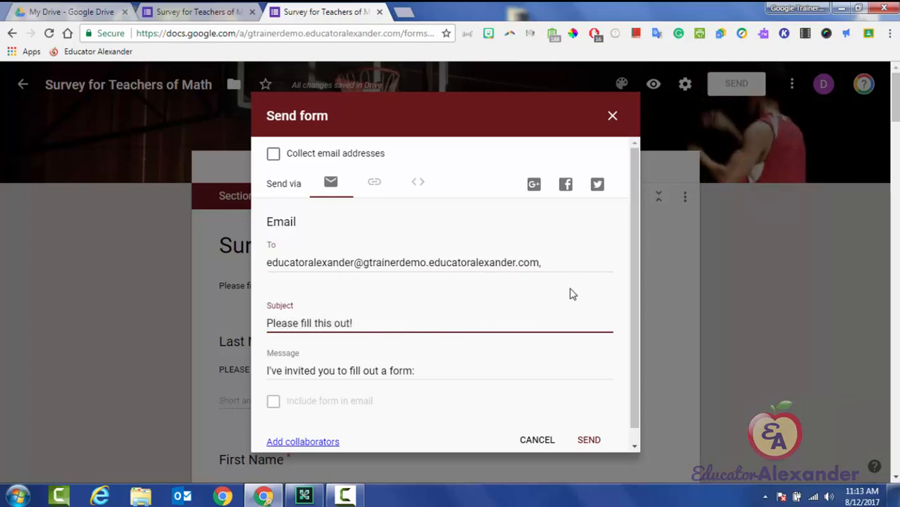
Replace the default email message with "Fill this out.".
{"action": "scroll", "coordinate": [572, 295], "scroll_direction": "down", "scroll_amount": 1}
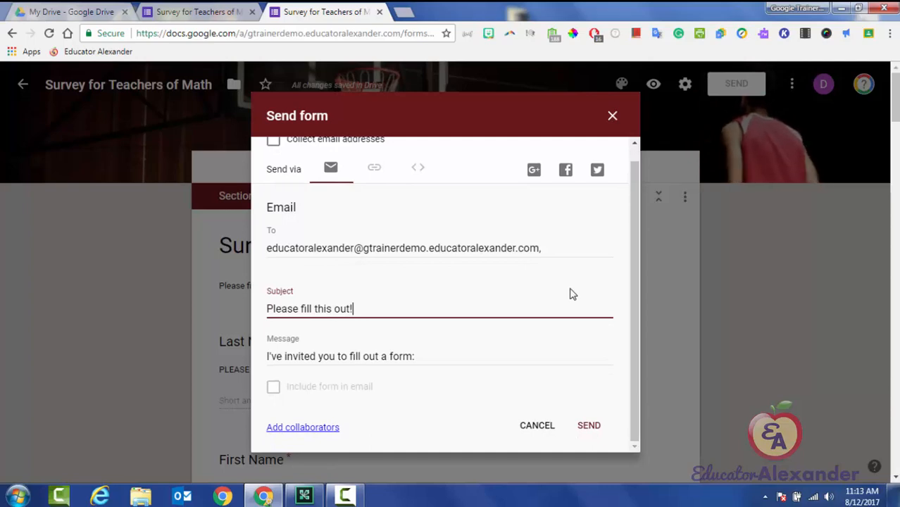
{"action": "key", "text": "Tab"}
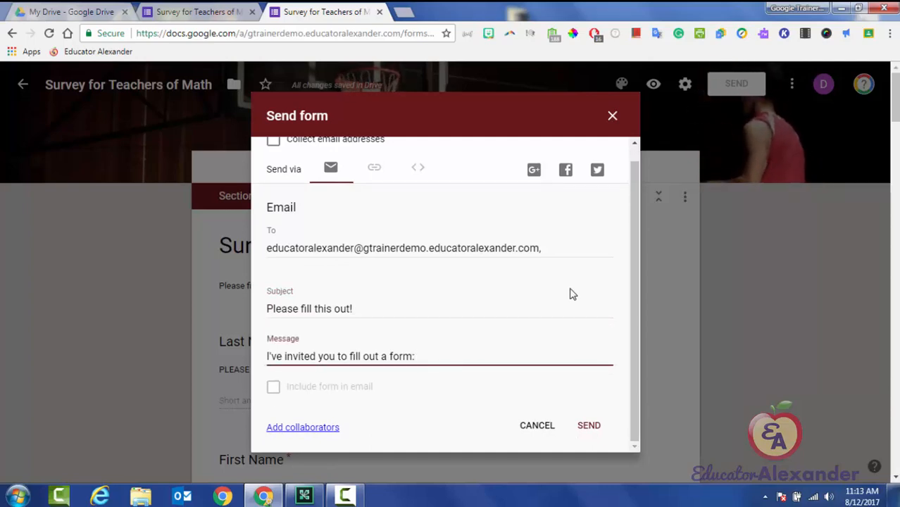
{"action": "key", "text": "ctrl+a"}
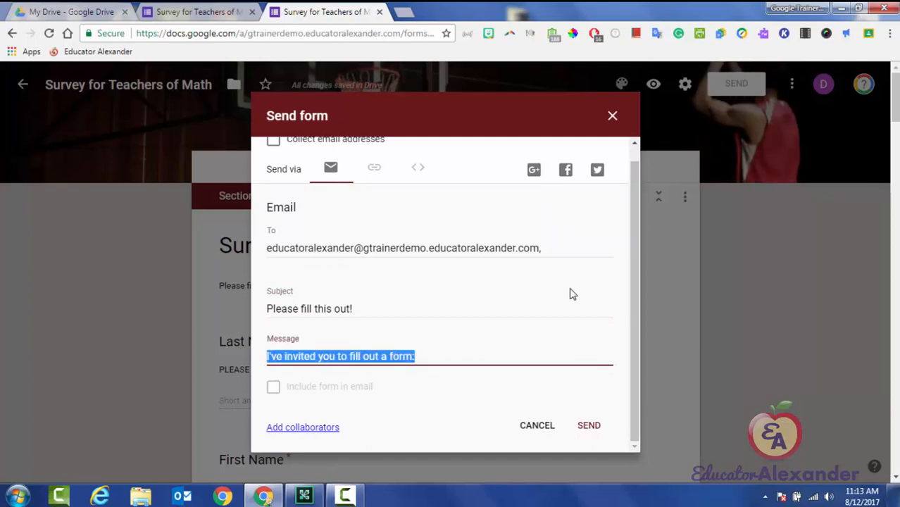
{"action": "type", "text": "Fill h"}
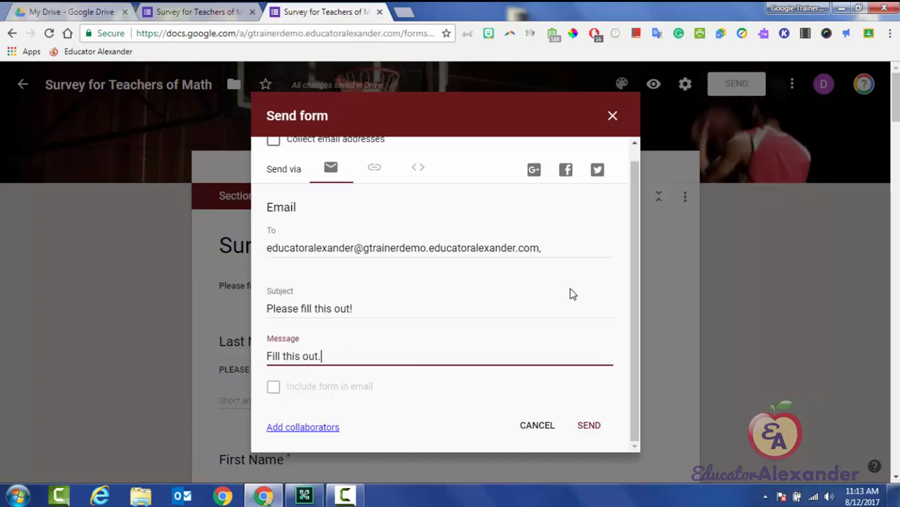
View the form's collaborator sharing settings from the send options, and close them without inviting anyone.
{"action": "left_click", "coordinate": [571, 289]}
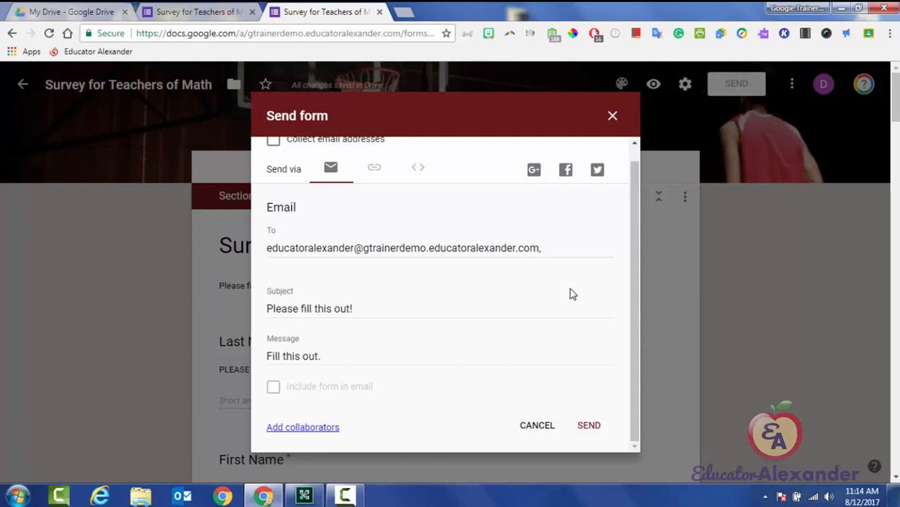
{"action": "left_click", "coordinate": [303, 428]}
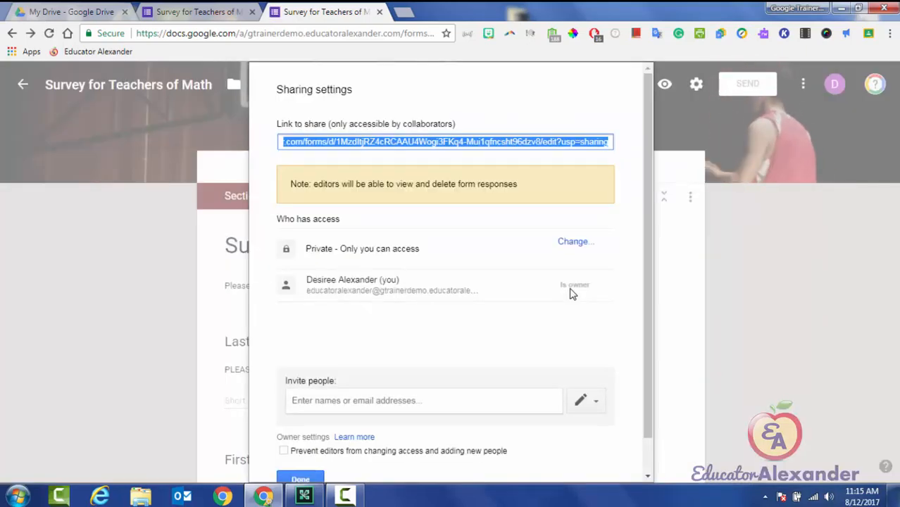
{"action": "left_click", "coordinate": [301, 478]}
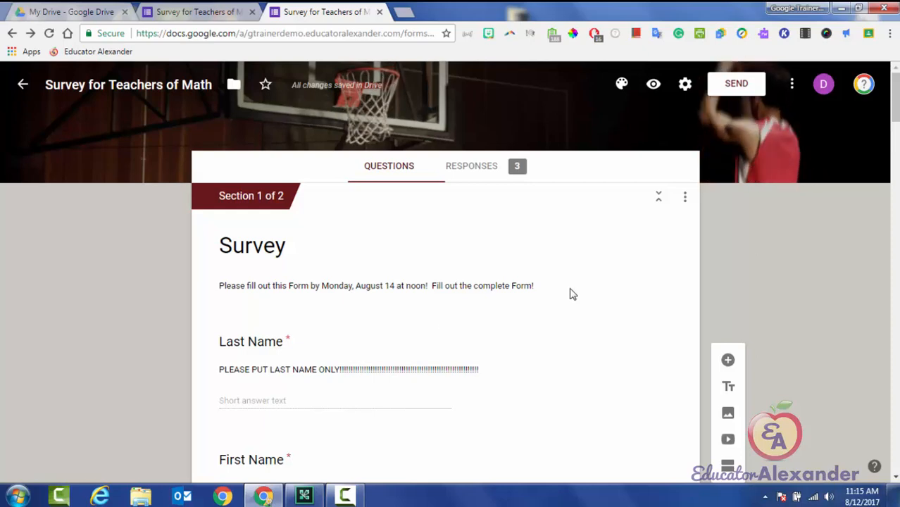
Review the form's General, Presentation and Quizzes settings, and close them without changes.
{"action": "left_click", "coordinate": [685, 84]}
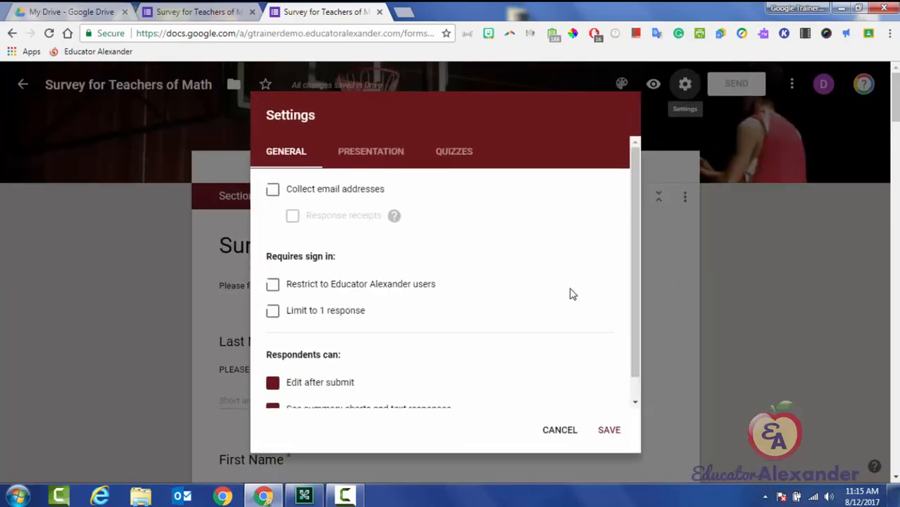
{"action": "scroll", "coordinate": [571, 294], "scroll_direction": "down", "scroll_amount": 1}
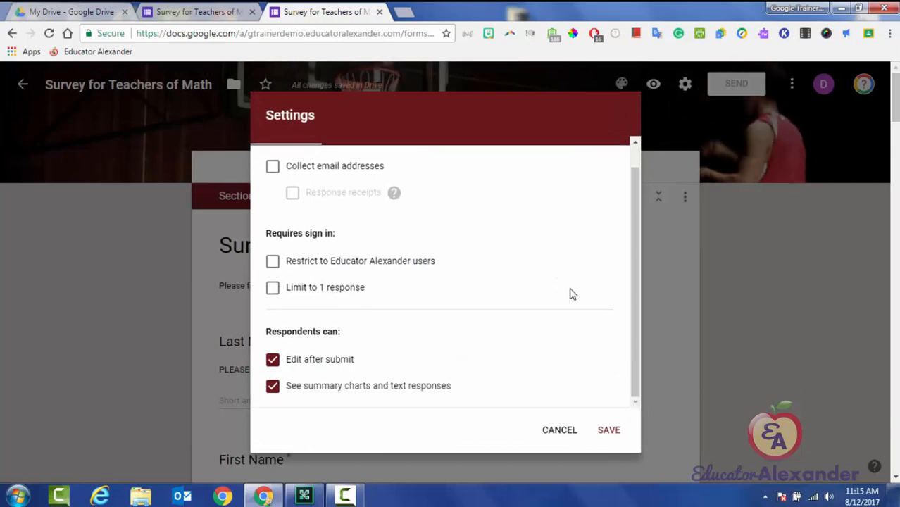
{"action": "scroll", "coordinate": [571, 295], "scroll_direction": "up", "scroll_amount": 1}
{"action": "key", "text": "Right"}
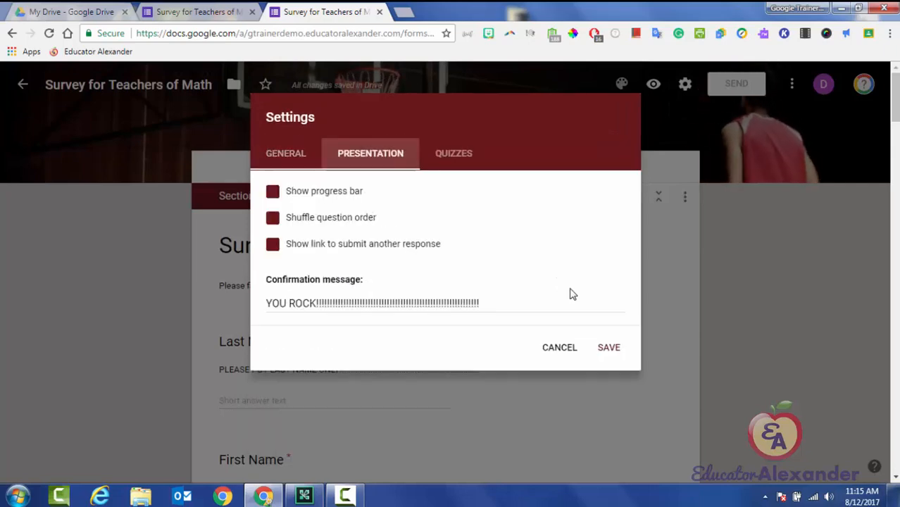
{"action": "key", "text": "Right"}
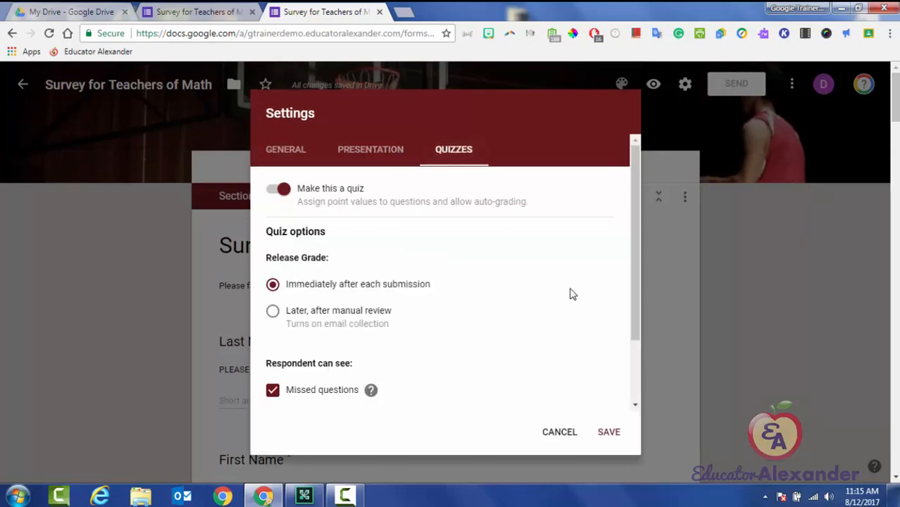
{"action": "key", "text": "Escape"}
View the form's email sending options, and close them without sending.
{"action": "key", "text": "Return"}
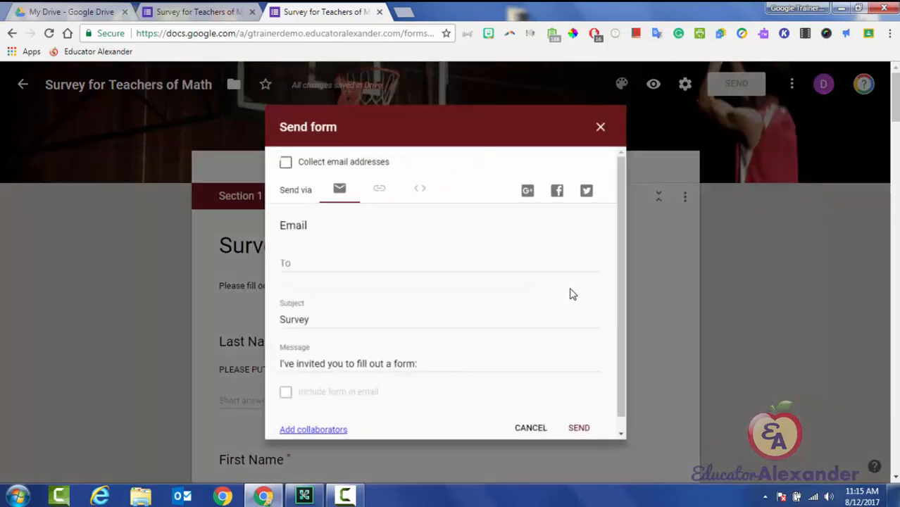
{"action": "scroll", "coordinate": [572, 294], "scroll_direction": "down", "scroll_amount": 1}
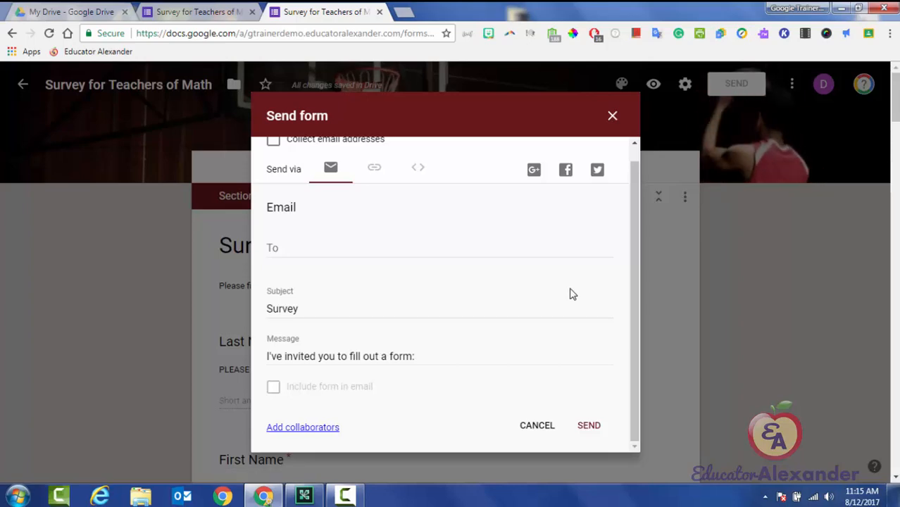
{"action": "key", "text": "Escape"}
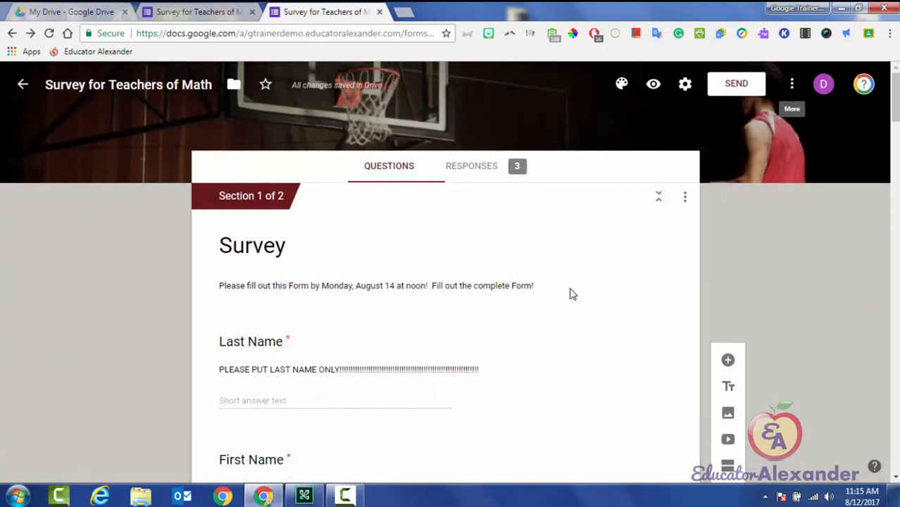
Examine the form's additional options, from Undo and Make a copy through Script editor, Add-ons and Preferences.
{"action": "left_click", "coordinate": [793, 85]}
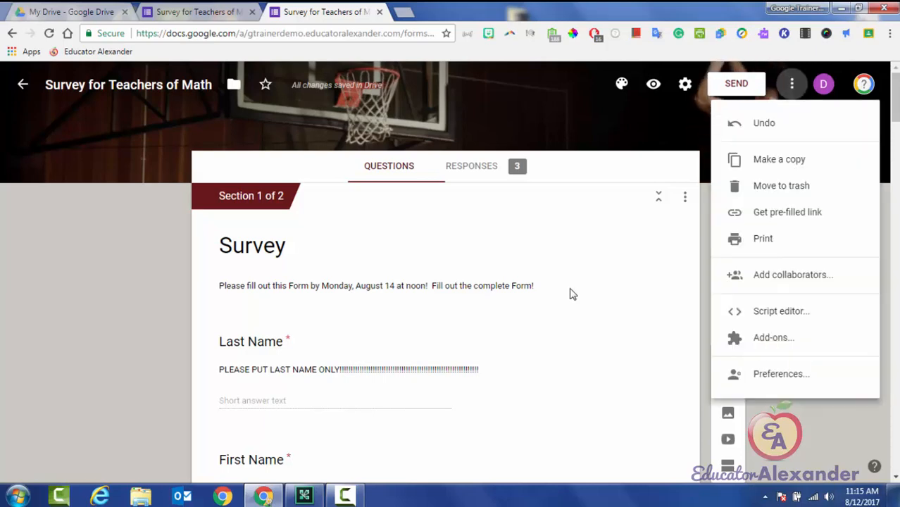
{"action": "key", "text": "Down"}
{"action": "key", "text": "Down"}
{"action": "key", "text": "Down"}
{"action": "key", "text": "Down"}
{"action": "key", "text": "Down"}
{"action": "key", "text": "Down"}
{"action": "key", "text": "Down"}
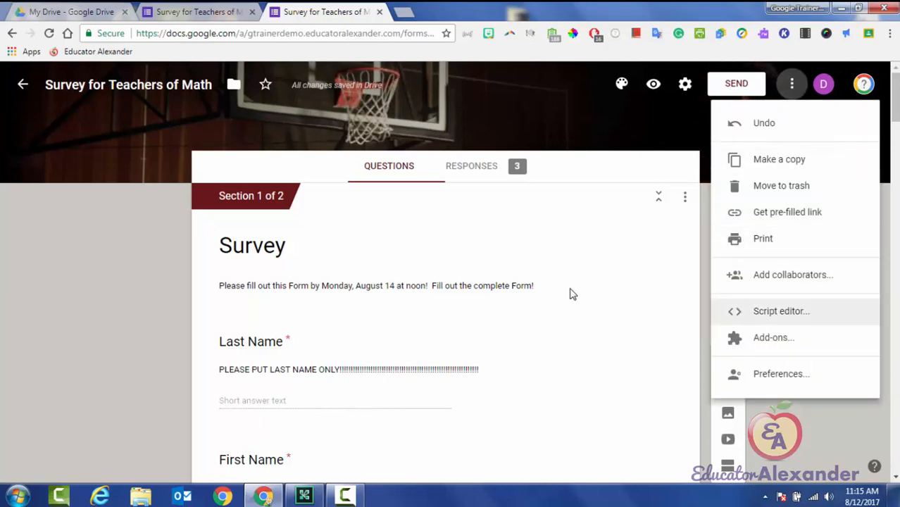
{"action": "key", "text": "Down"}
{"action": "key", "text": "Down"}
{"action": "key", "text": "Down"}
{"action": "key", "text": "Down"}
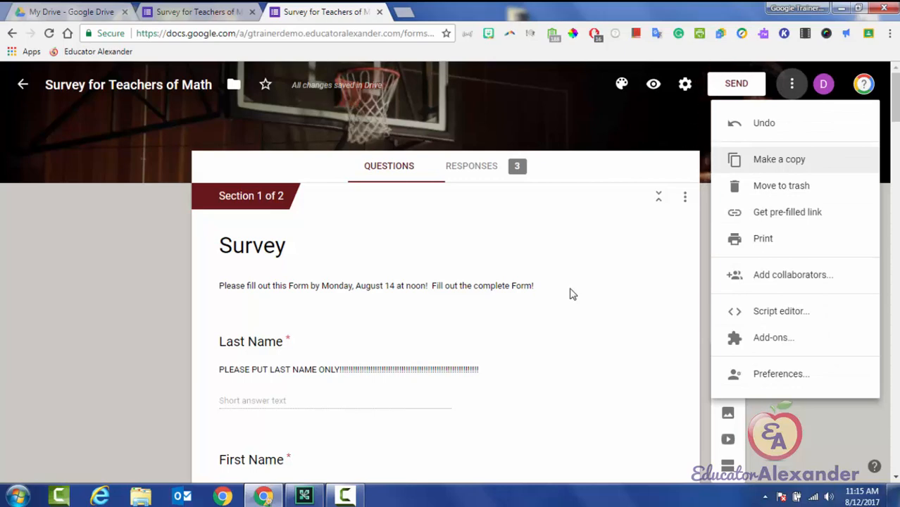
Undo the last change made to the form.
{"action": "key", "text": "Up"}
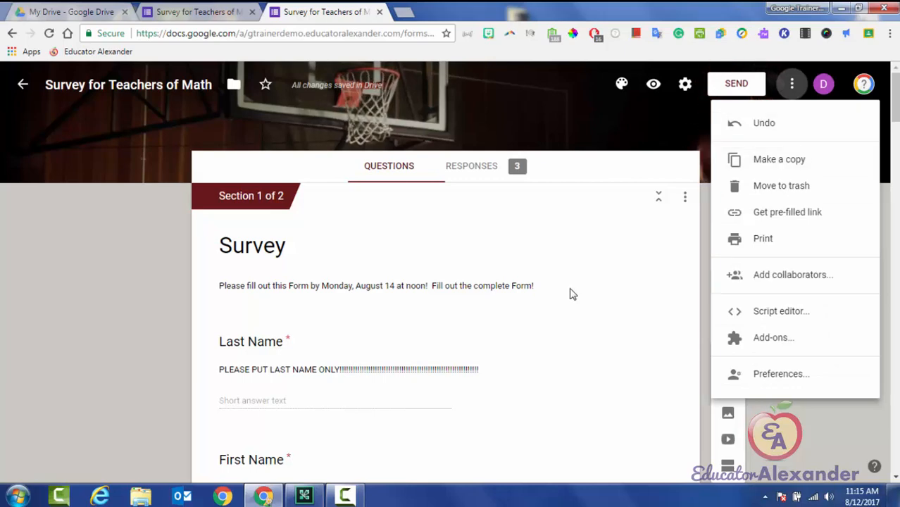
{"action": "key", "text": "Down"}
{"action": "key", "text": "Down"}
{"action": "key", "text": "Down"}
{"action": "key", "text": "Up"}
{"action": "key", "text": "Up"}
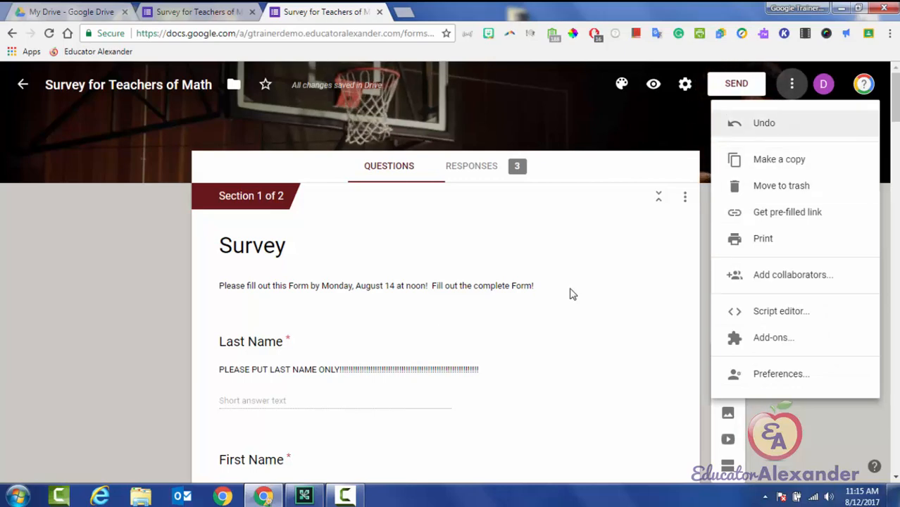
{"action": "key", "text": "Return"}
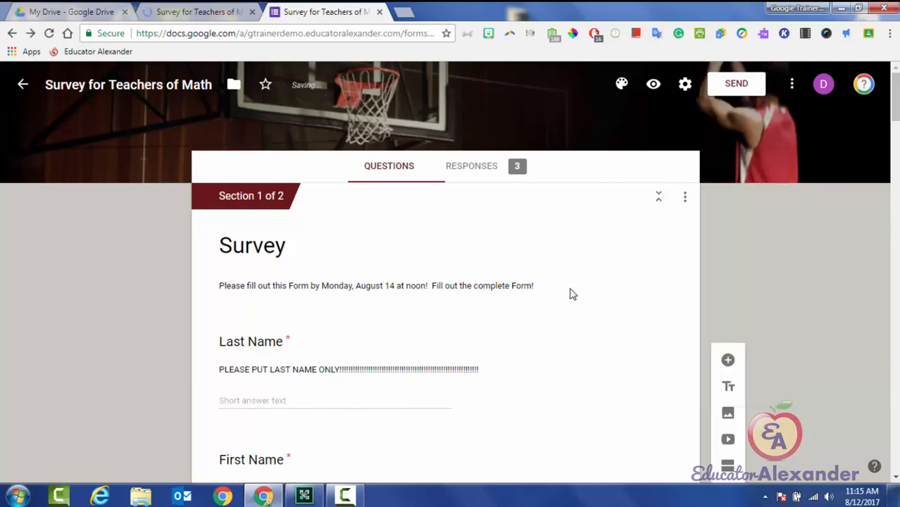
View the name and folder options for making a copy of the form, and cancel without copying.
{"action": "key", "text": "Return"}
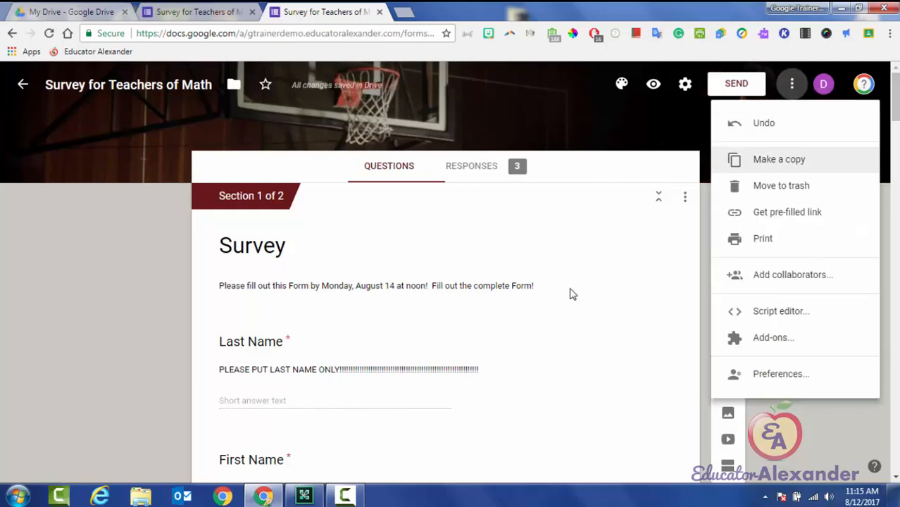
{"action": "key", "text": "Return"}
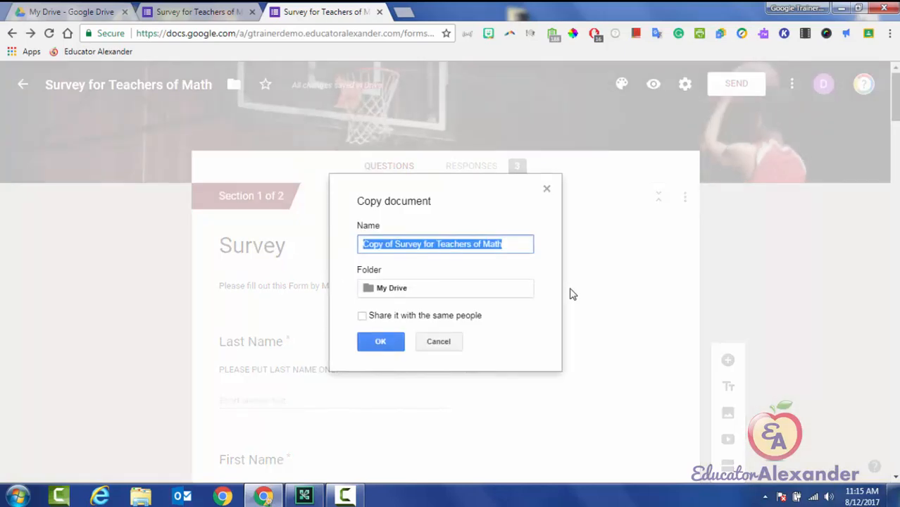
{"action": "key", "text": "Escape"}
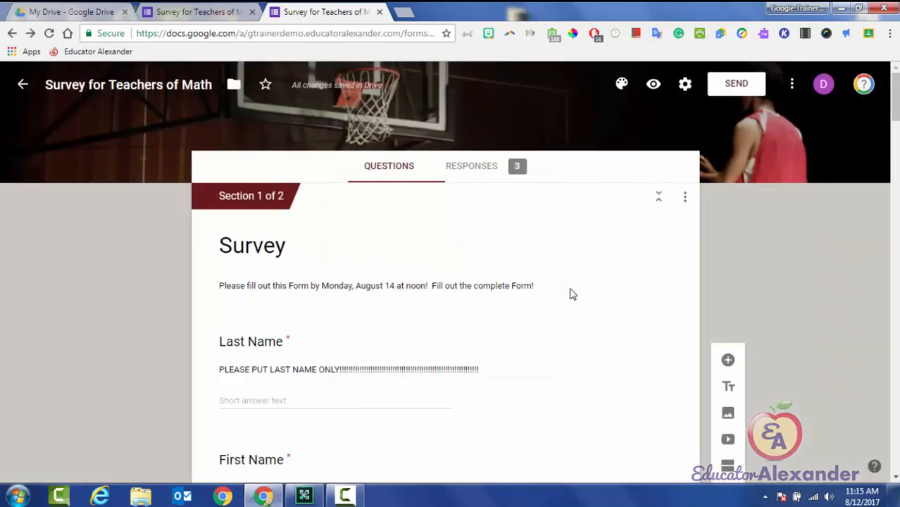
Open the form's script editor to view its blank project, and close it to return to the form.
{"action": "key", "text": "Return"}
{"action": "key", "text": "Down"}
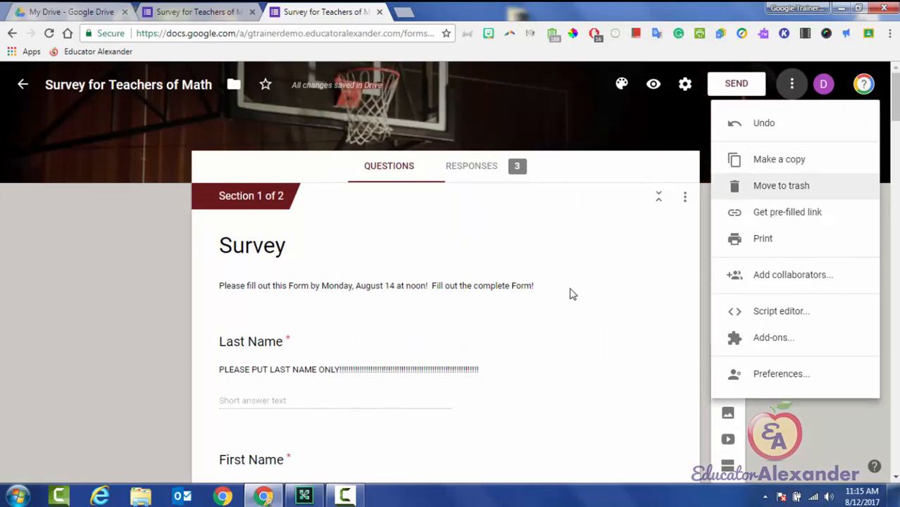
{"action": "key", "text": "Down"}
{"action": "key", "text": "Down"}
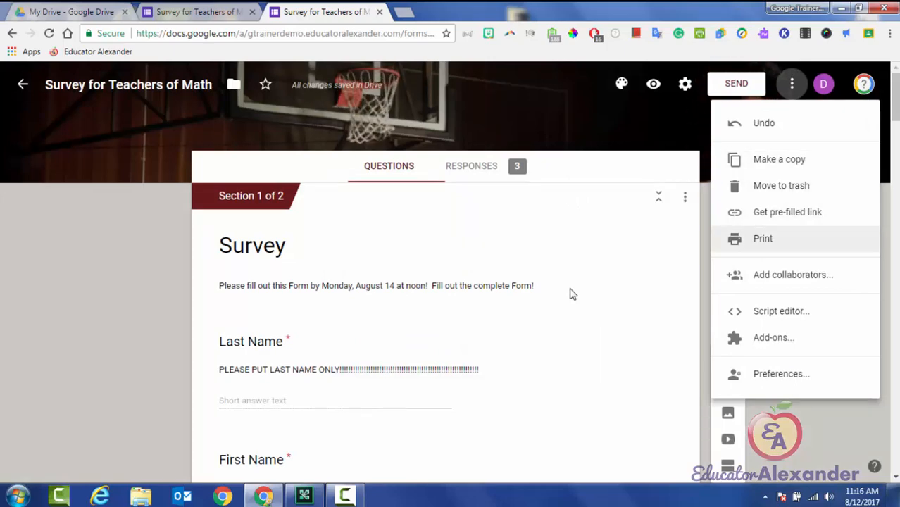
{"action": "key", "text": "Down"}
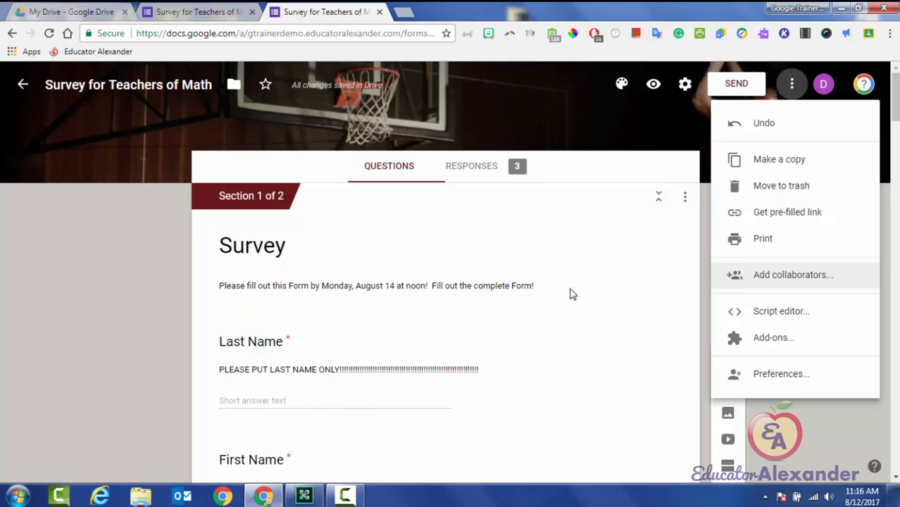
{"action": "key", "text": "Down"}
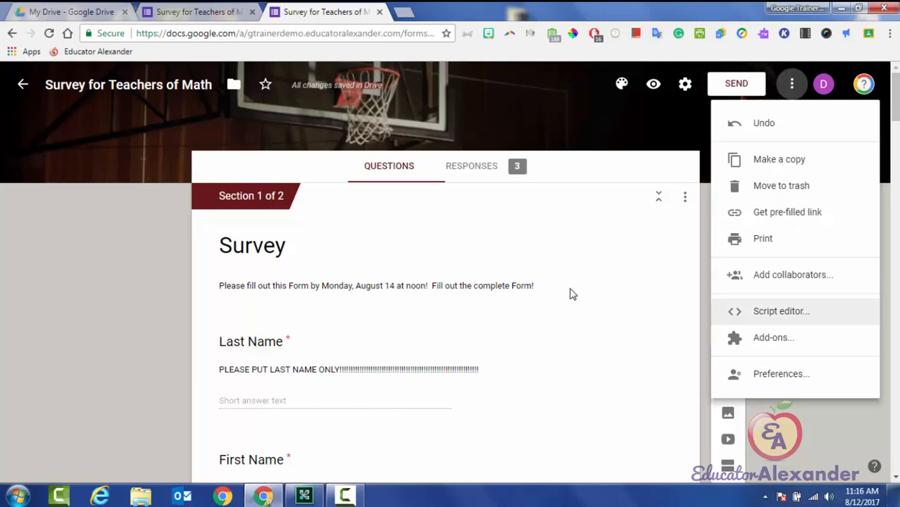
{"action": "key", "text": "Return"}
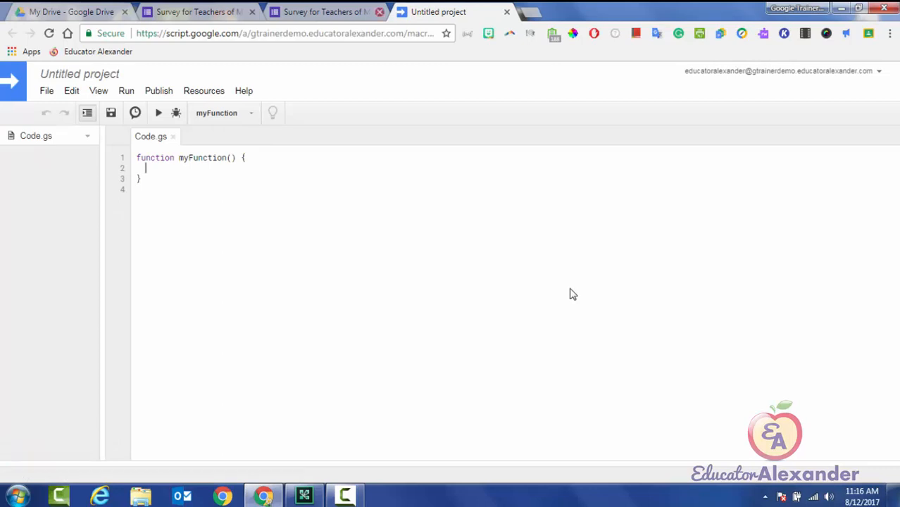
{"action": "key", "text": "ctrl+w"}
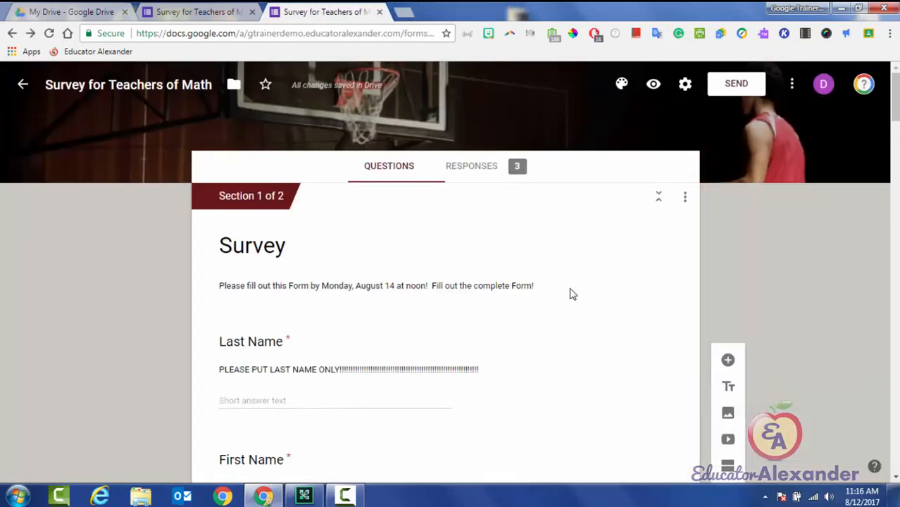
Browse the gallery of add-ons available for the form, and return to its first entries.
{"action": "left_click", "coordinate": [792, 84]}
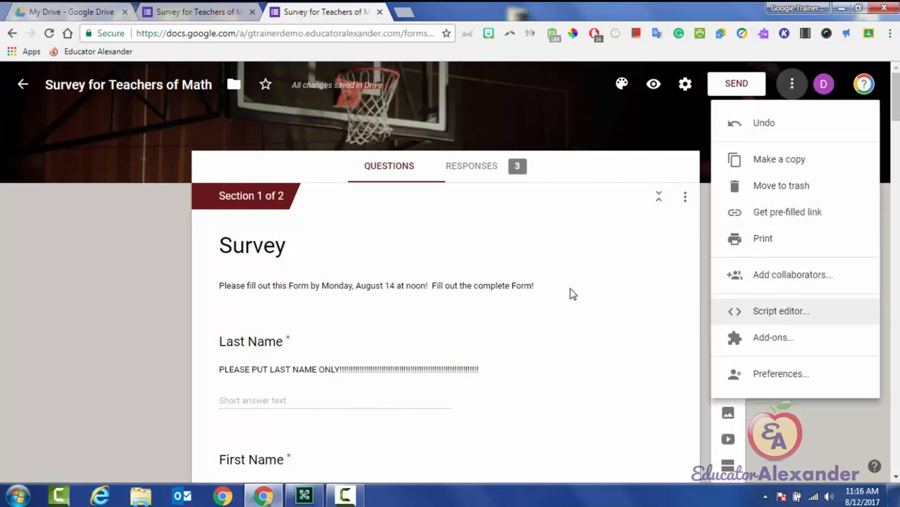
{"action": "left_click", "coordinate": [778, 338]}
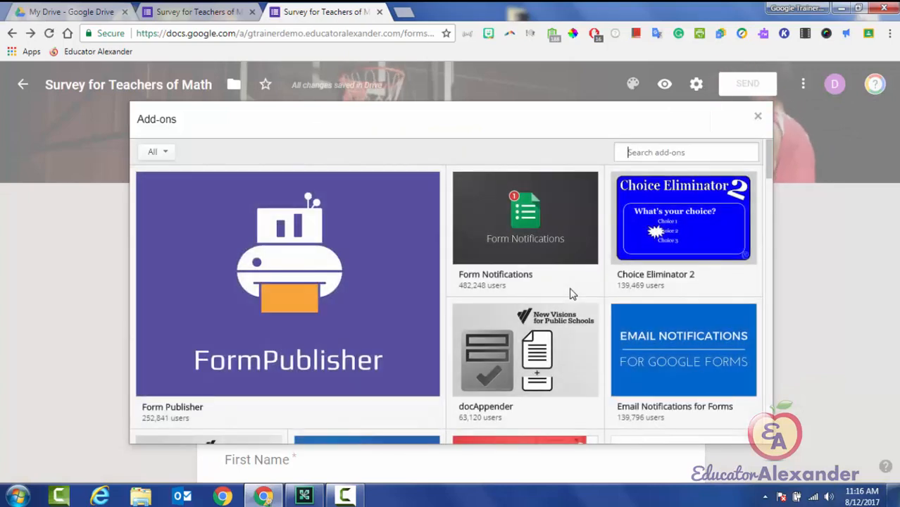
{"action": "scroll", "coordinate": [572, 294], "scroll_direction": "down", "scroll_amount": 10}
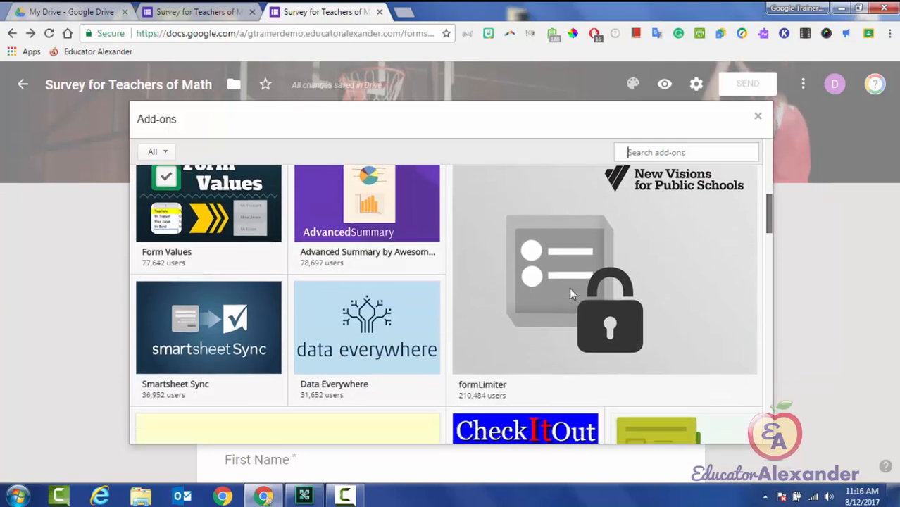
{"action": "scroll", "coordinate": [572, 295], "scroll_direction": "down", "scroll_amount": 5}
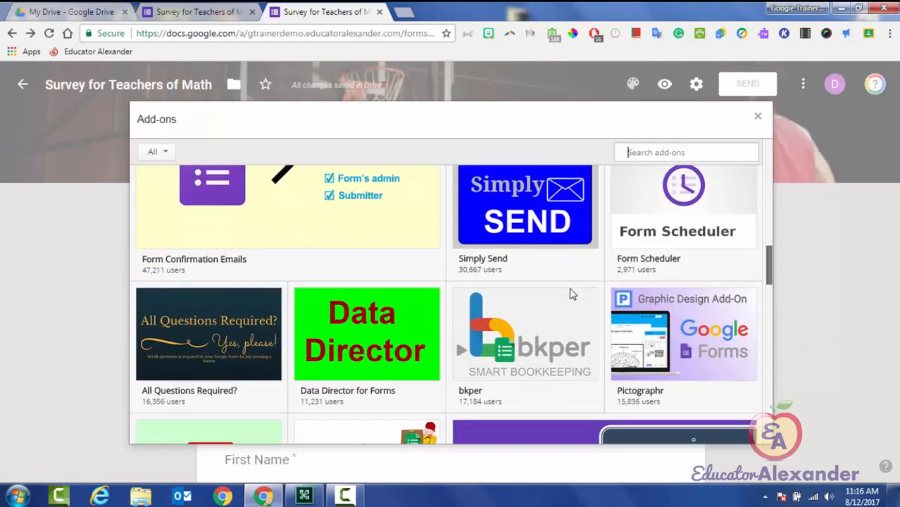
{"action": "scroll", "coordinate": [572, 295], "scroll_direction": "down", "scroll_amount": 6}
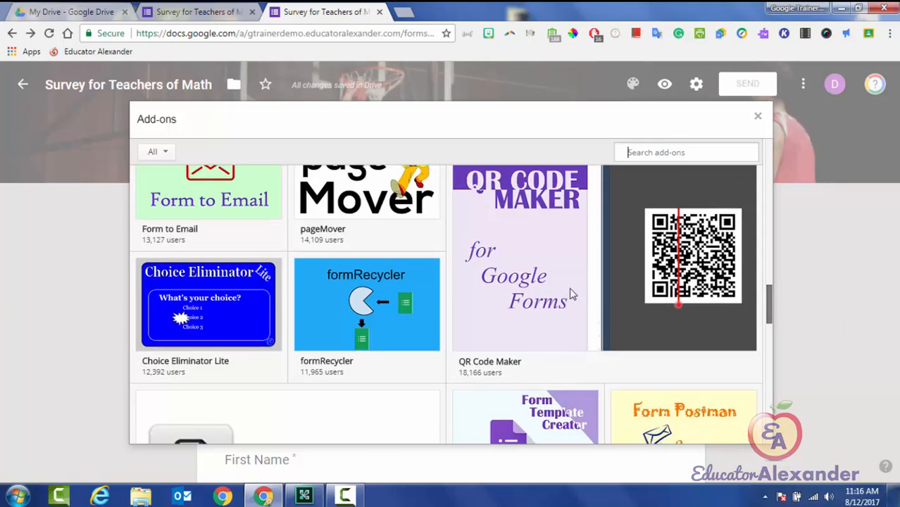
{"action": "scroll", "coordinate": [573, 294], "scroll_direction": "down", "scroll_amount": 2}
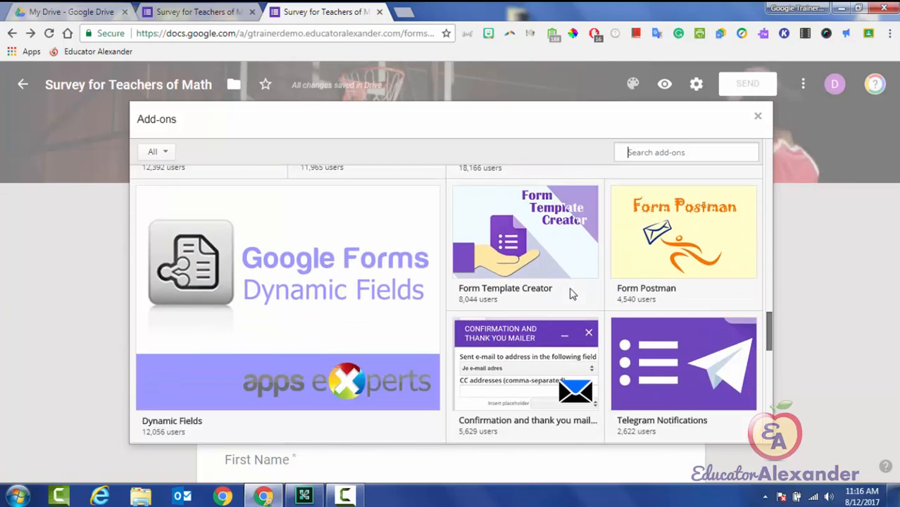
{"action": "scroll", "coordinate": [572, 294], "scroll_direction": "down", "scroll_amount": 3}
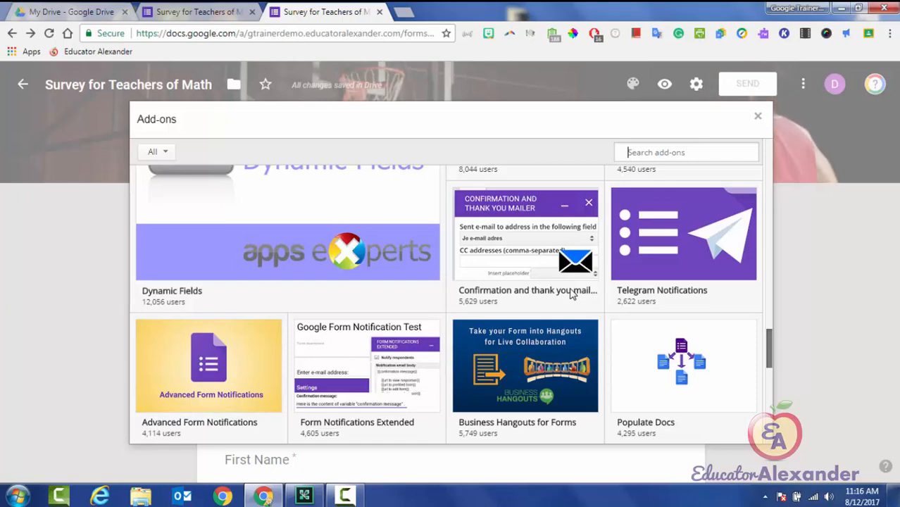
{"action": "scroll", "coordinate": [572, 294], "scroll_direction": "up", "scroll_amount": 15}
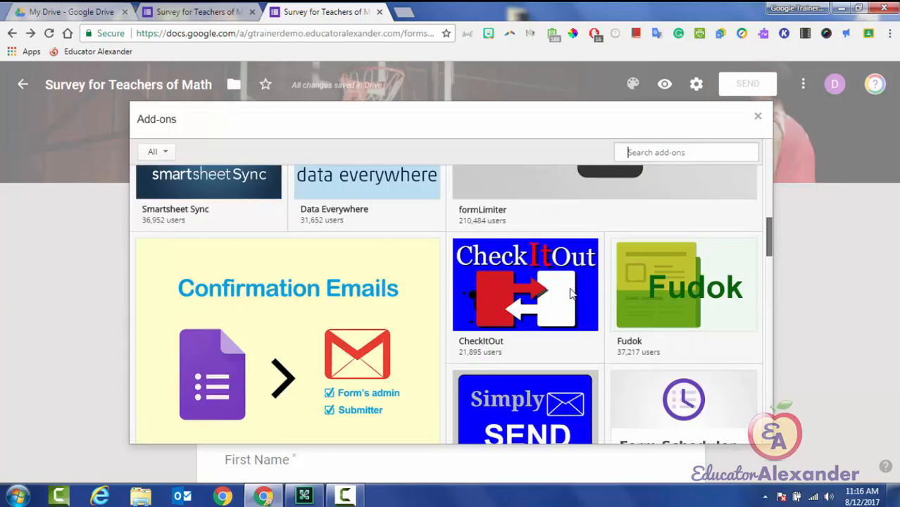
{"action": "scroll", "coordinate": [572, 295], "scroll_direction": "up", "scroll_amount": 3}
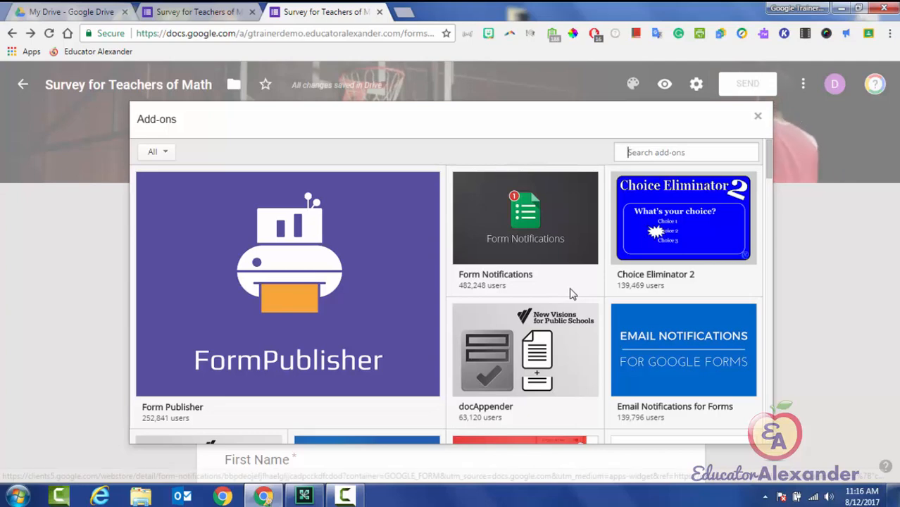
{"action": "mouse_move", "coordinate": [572, 294]}
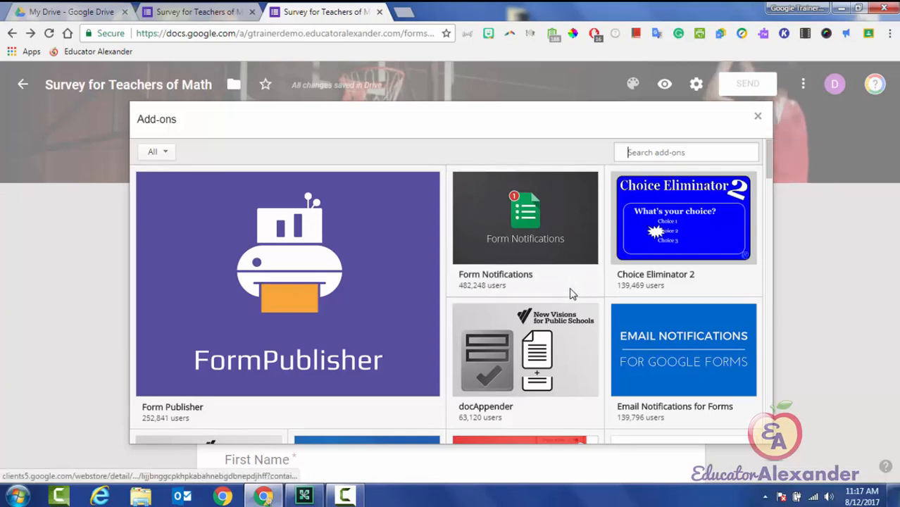
Look through more of the form's add-ons gallery, and close it without installing anything.
{"action": "scroll", "coordinate": [572, 294], "scroll_direction": "down", "scroll_amount": 2}
{"action": "scroll", "coordinate": [572, 294], "scroll_direction": "down", "scroll_amount": 1}
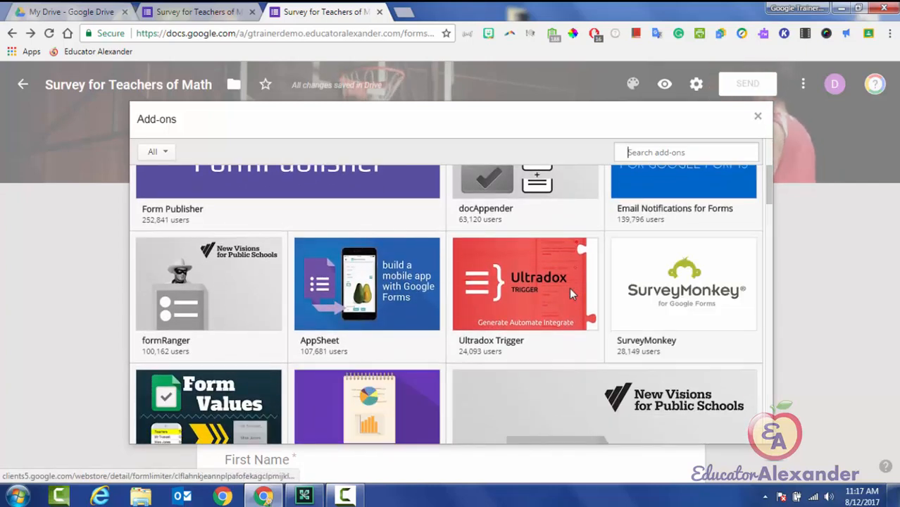
{"action": "scroll", "coordinate": [572, 294], "scroll_direction": "down", "scroll_amount": 2}
{"action": "scroll", "coordinate": [573, 294], "scroll_direction": "up", "scroll_amount": 3}
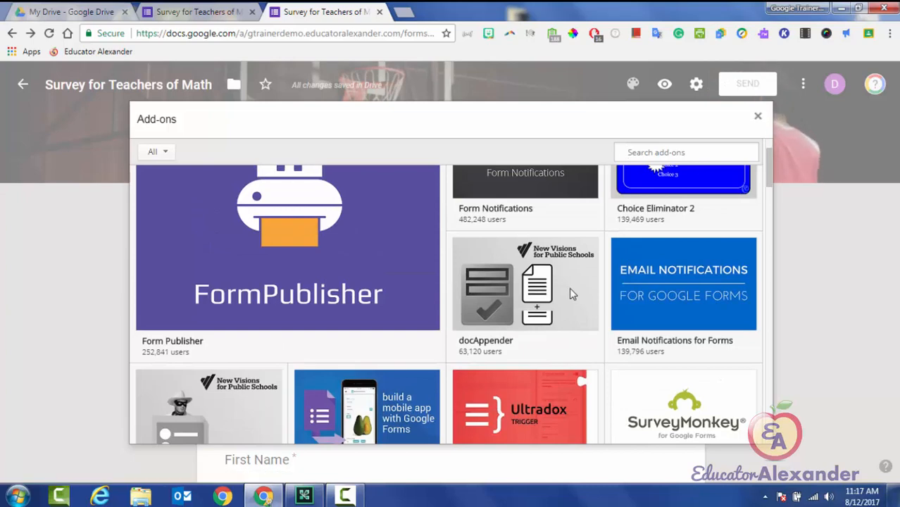
{"action": "key", "text": "Escape"}
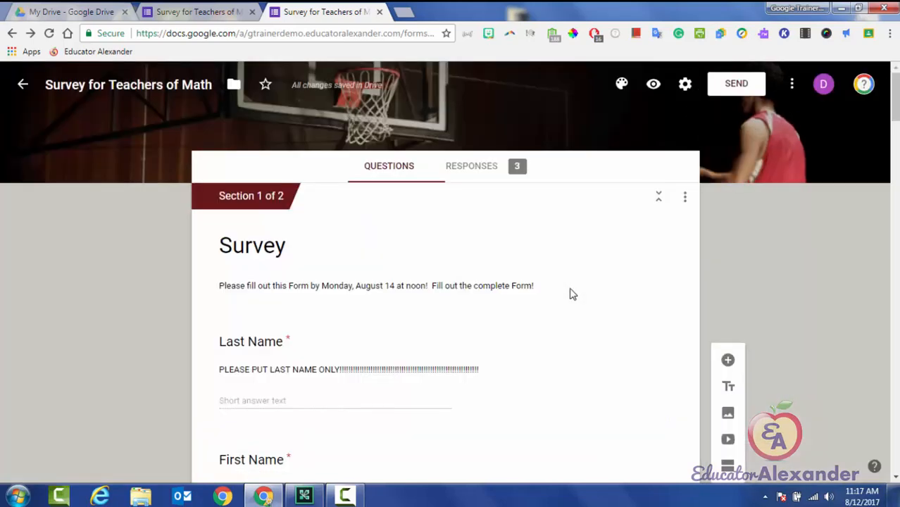
View the form preferences with the default settings for new forms and questions, and close them without saving.
{"action": "left_click", "coordinate": [792, 84]}
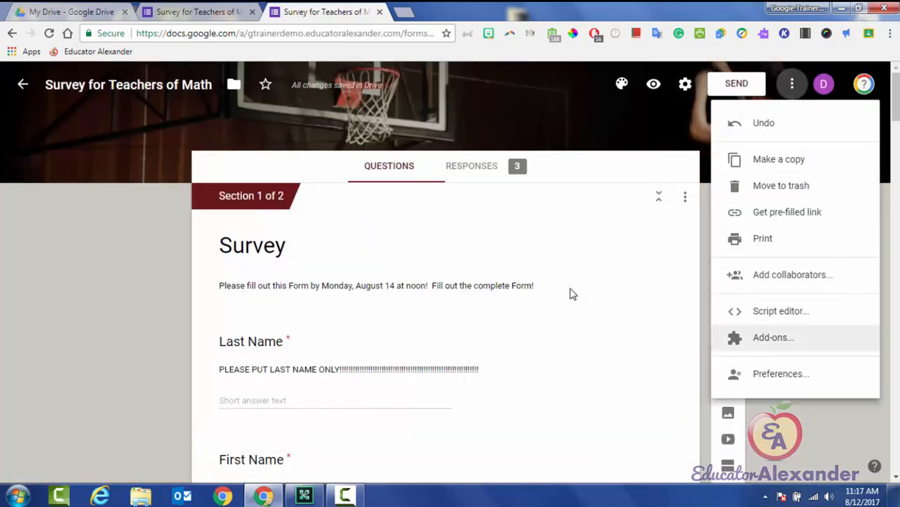
{"action": "left_click", "coordinate": [780, 374]}
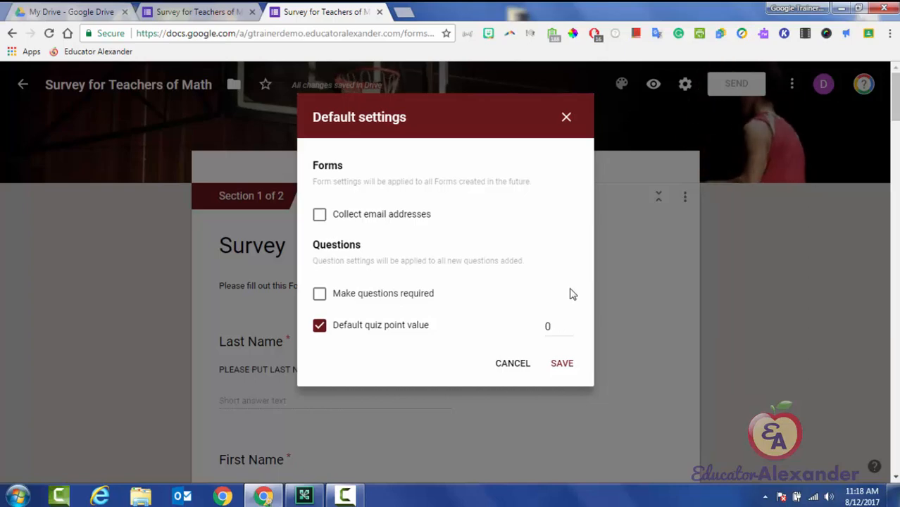
{"action": "key", "text": "Escape"}
{"action": "left_click", "coordinate": [791, 84]}
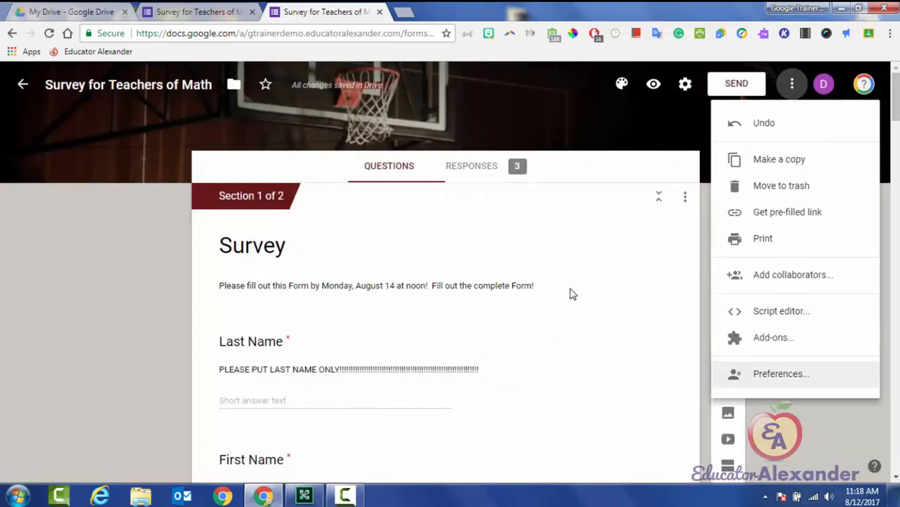
{"action": "left_click", "coordinate": [573, 295]}
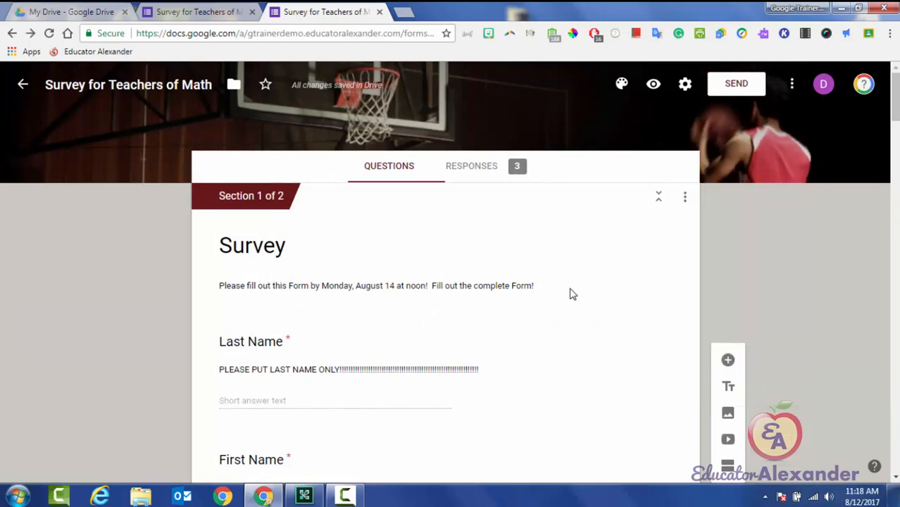
Review the form's questions down to the start of section 2, and return to the form's title.
{"action": "scroll", "coordinate": [573, 295], "scroll_direction": "down", "scroll_amount": 1}
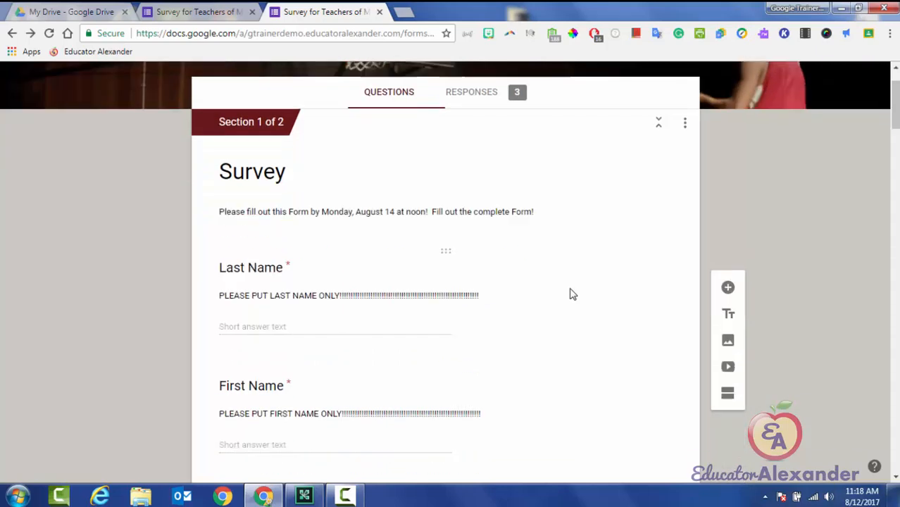
{"action": "scroll", "coordinate": [572, 295], "scroll_direction": "down", "scroll_amount": 16}
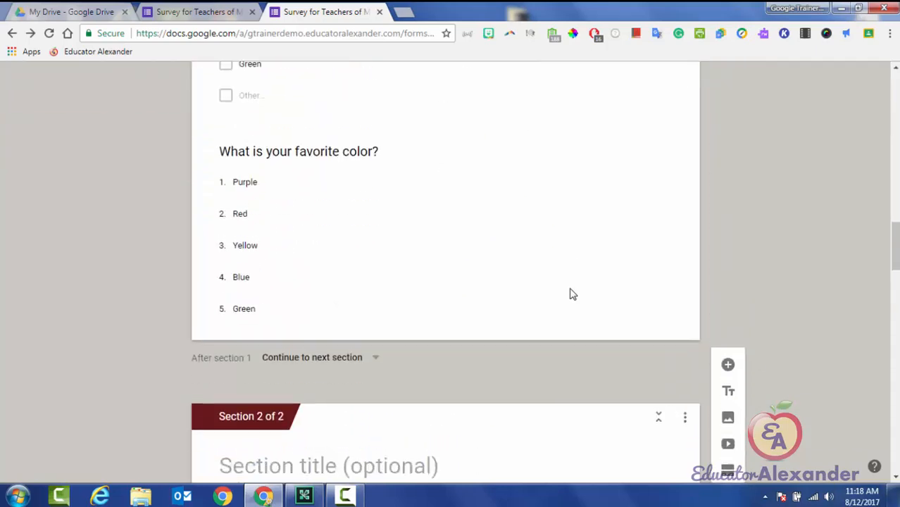
{"action": "scroll", "coordinate": [573, 294], "scroll_direction": "up", "scroll_amount": 15}
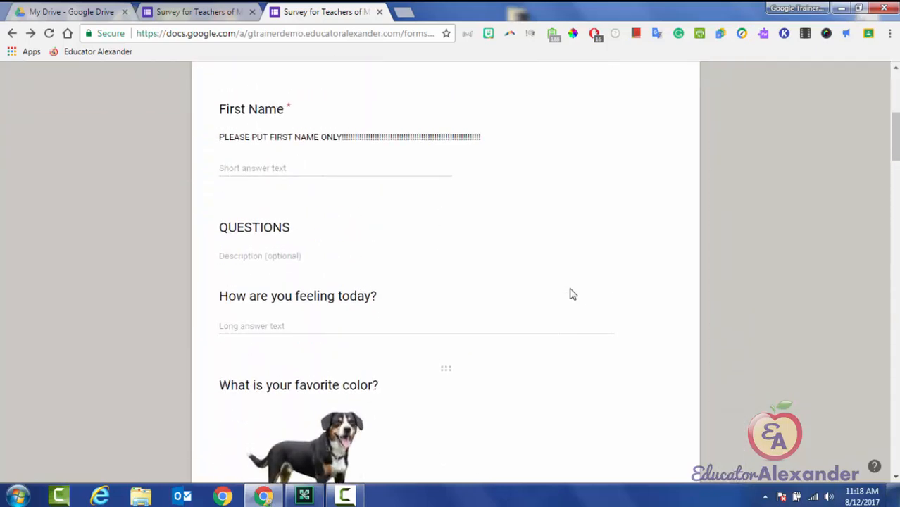
{"action": "scroll", "coordinate": [572, 294], "scroll_direction": "up", "scroll_amount": 5}
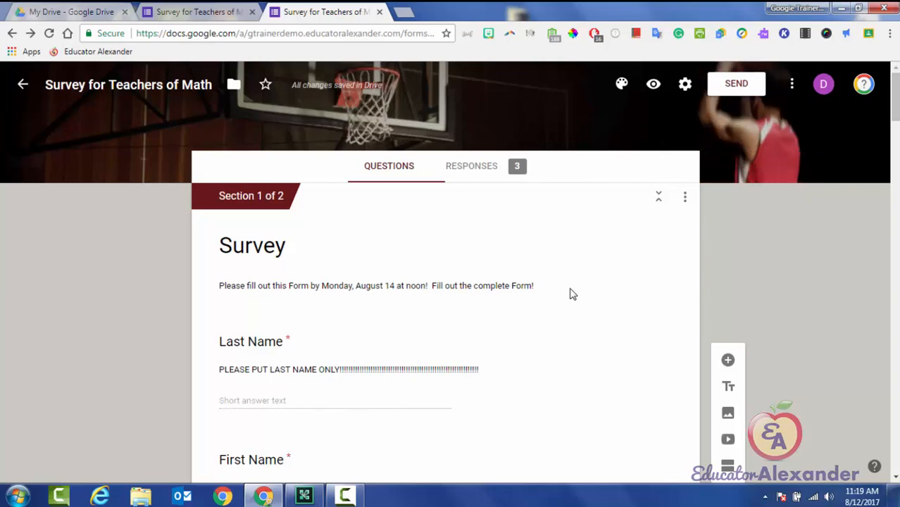
Compare the form's questions with its collected responses, ending on the response summary.
{"action": "key", "text": "Right"}
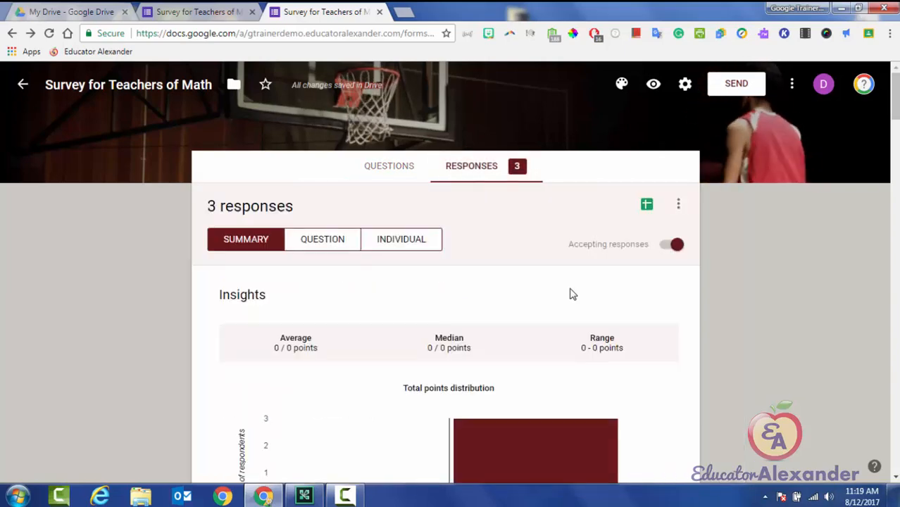
{"action": "key", "text": "Left"}
{"action": "scroll", "coordinate": [572, 295], "scroll_direction": "down", "scroll_amount": 4}
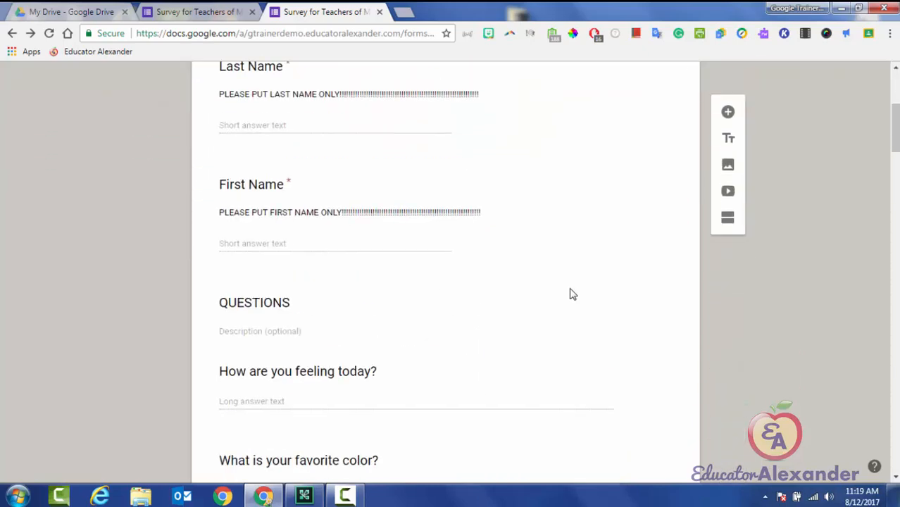
{"action": "scroll", "coordinate": [572, 294], "scroll_direction": "up", "scroll_amount": 4}
{"action": "key", "text": "Right"}
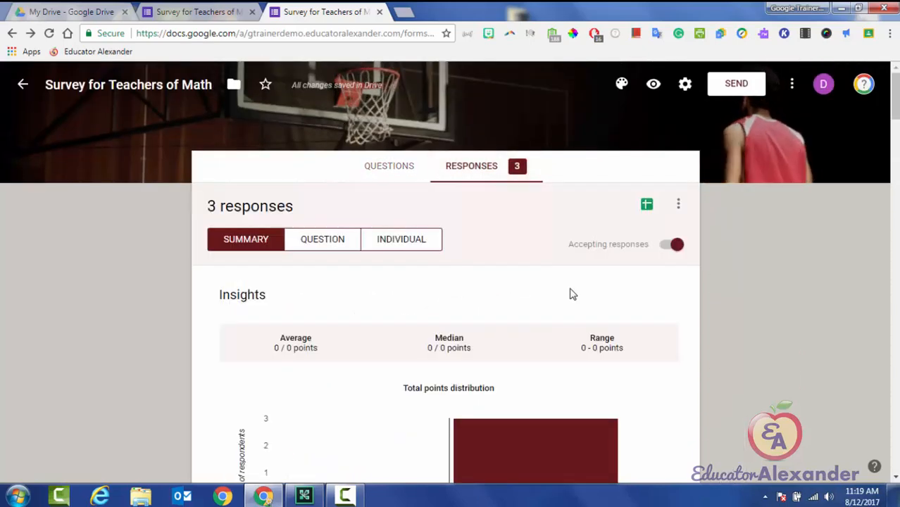
{"action": "scroll", "coordinate": [573, 294], "scroll_direction": "down", "scroll_amount": 3}
{"action": "scroll", "coordinate": [572, 294], "scroll_direction": "up", "scroll_amount": 3}
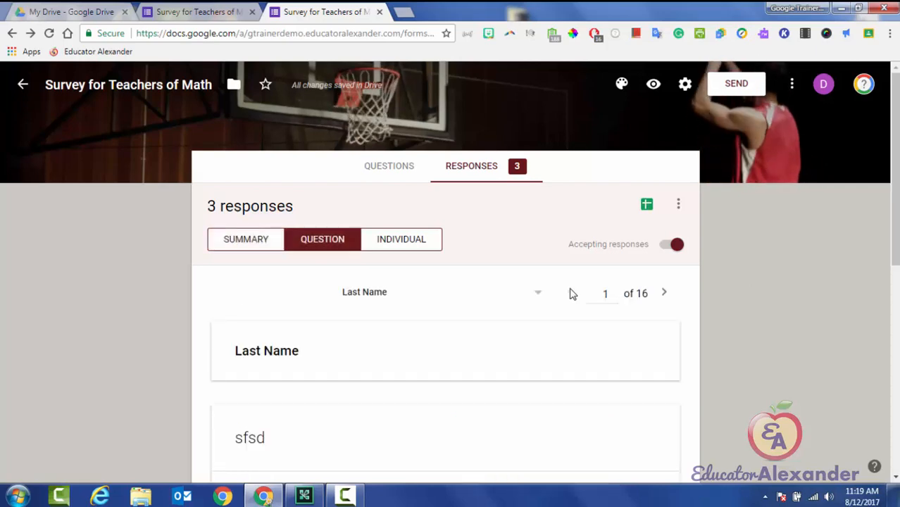
View the responses by question for Last Name, and examine the first individual response.
{"action": "scroll", "coordinate": [572, 294], "scroll_direction": "down", "scroll_amount": 5}
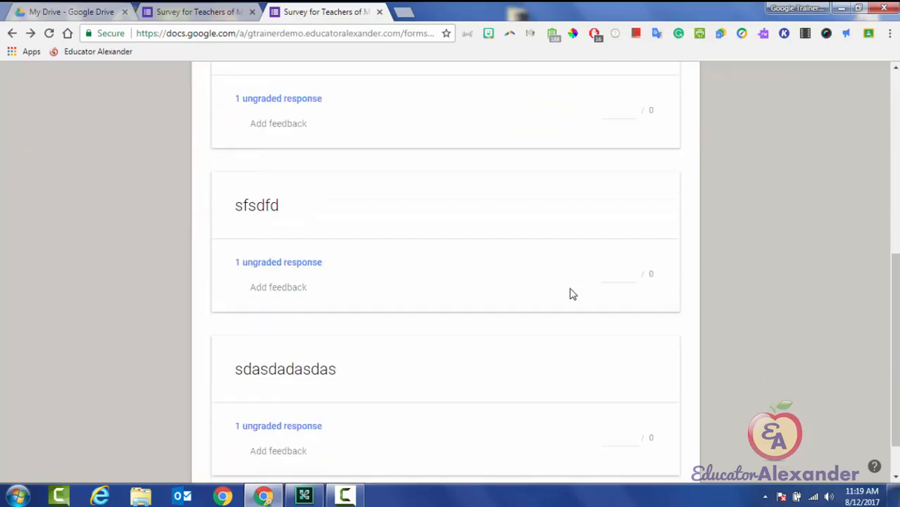
{"action": "scroll", "coordinate": [572, 295], "scroll_direction": "up", "scroll_amount": 6}
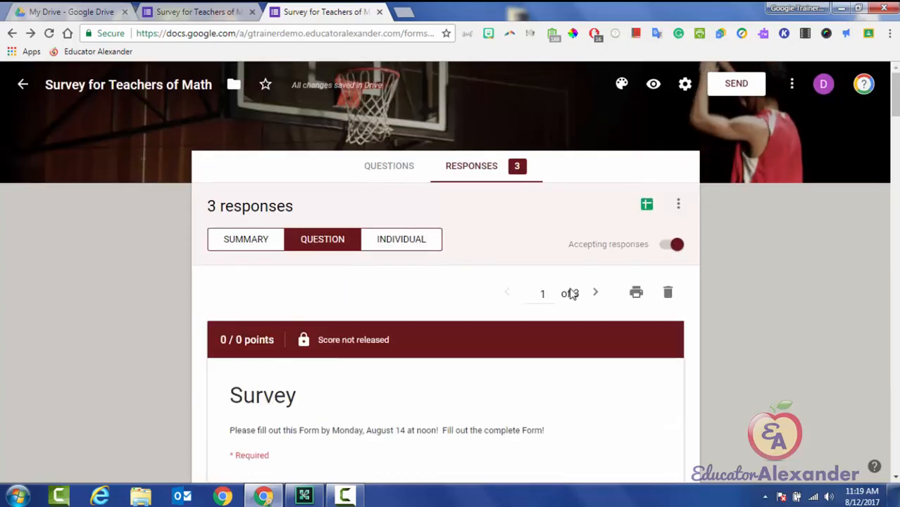
{"action": "scroll", "coordinate": [572, 295], "scroll_direction": "down", "scroll_amount": 1}
{"action": "scroll", "coordinate": [572, 294], "scroll_direction": "down", "scroll_amount": 9}
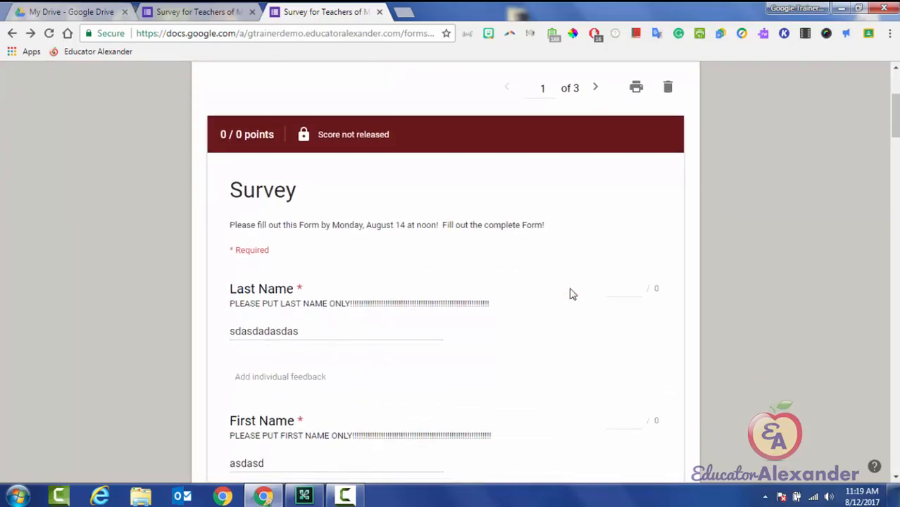
{"action": "scroll", "coordinate": [572, 294], "scroll_direction": "down", "scroll_amount": 2}
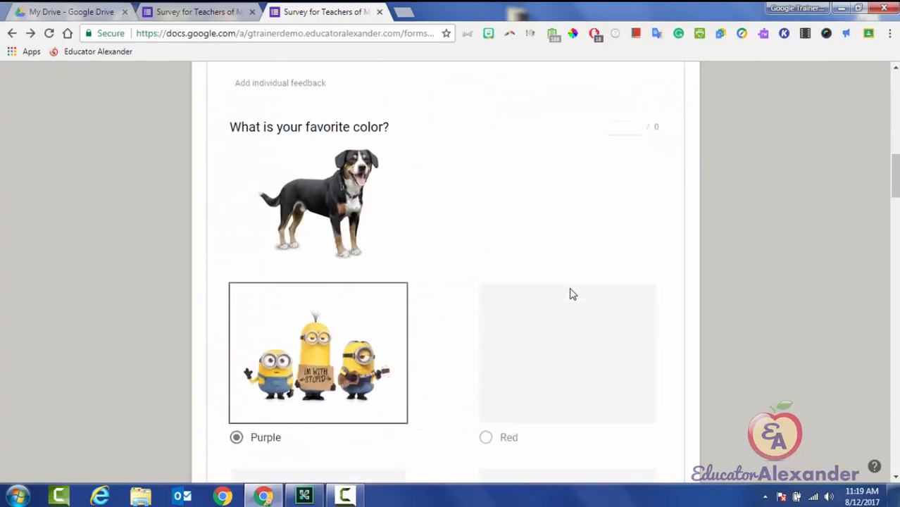
{"action": "scroll", "coordinate": [572, 294], "scroll_direction": "up", "scroll_amount": 12}
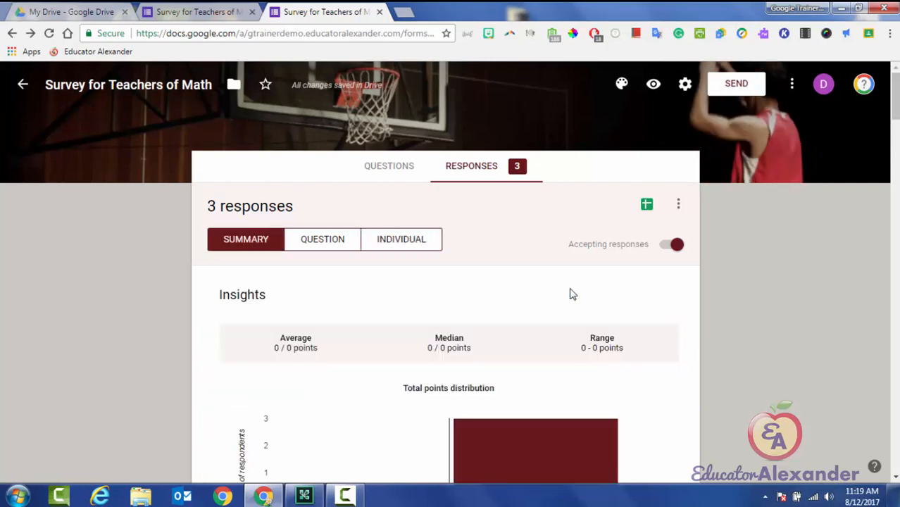
Examine the response summary from the Insights chart to the Upload Your Resume HERE question, and return to its start.
{"action": "scroll", "coordinate": [573, 295], "scroll_direction": "down", "scroll_amount": 6}
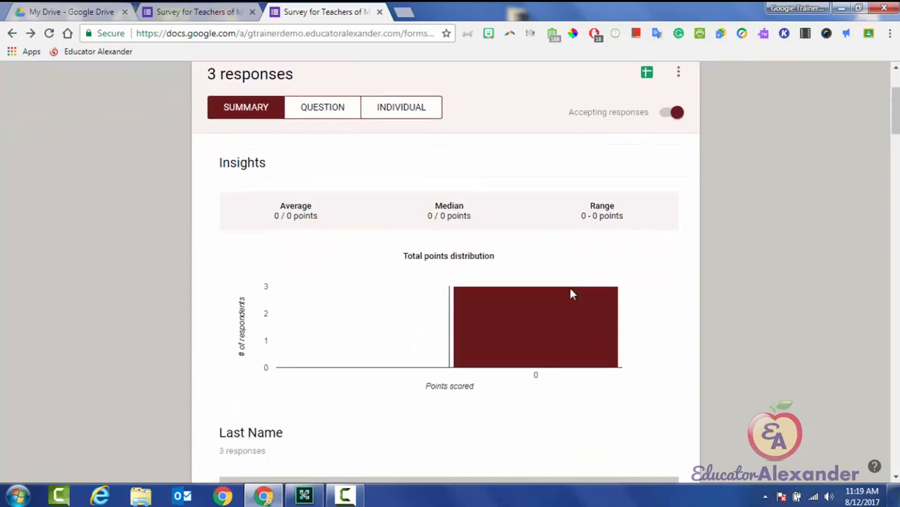
{"action": "scroll", "coordinate": [572, 295], "scroll_direction": "down", "scroll_amount": 6}
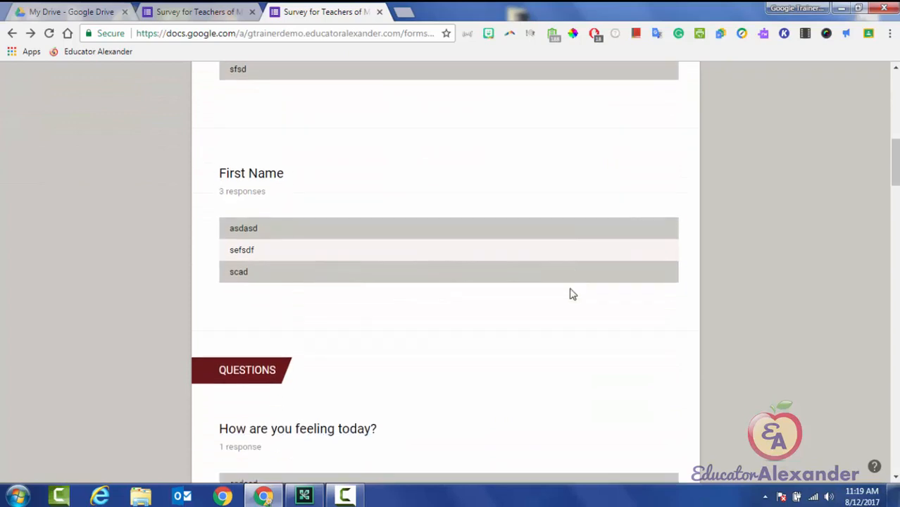
{"action": "scroll", "coordinate": [573, 294], "scroll_direction": "down", "scroll_amount": 7}
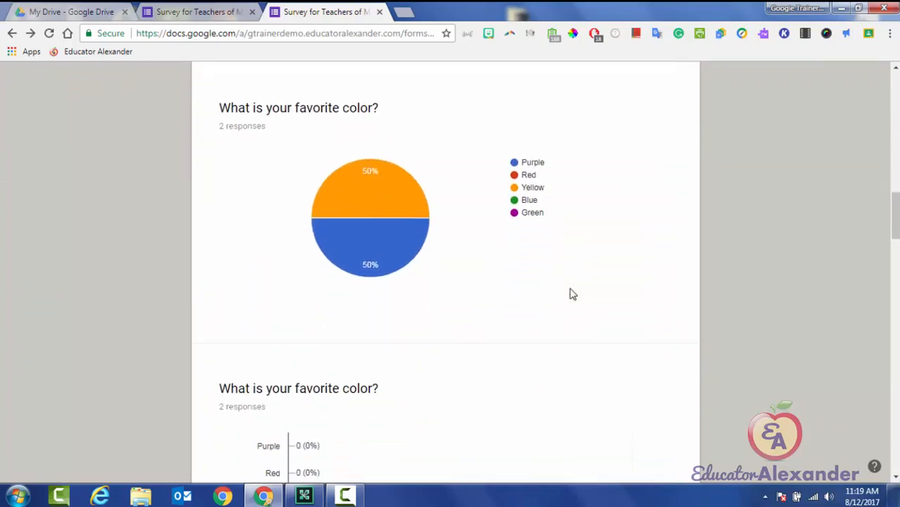
{"action": "scroll", "coordinate": [572, 295], "scroll_direction": "down", "scroll_amount": 7}
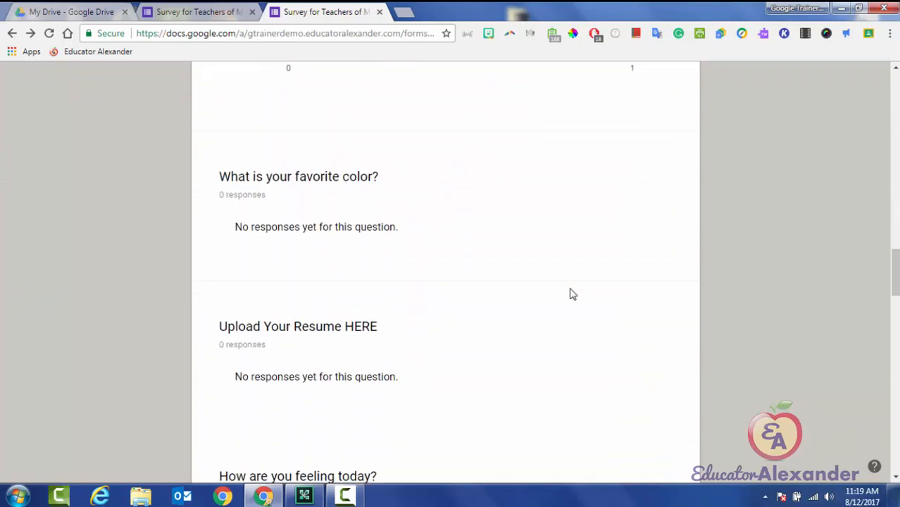
{"action": "scroll", "coordinate": [573, 294], "scroll_direction": "up", "scroll_amount": 20}
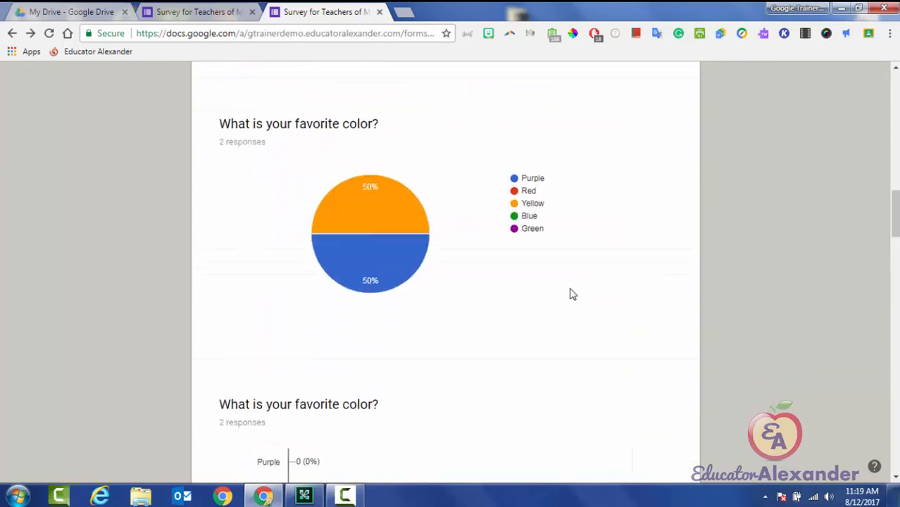
{"action": "scroll", "coordinate": [573, 294], "scroll_direction": "up", "scroll_amount": 5}
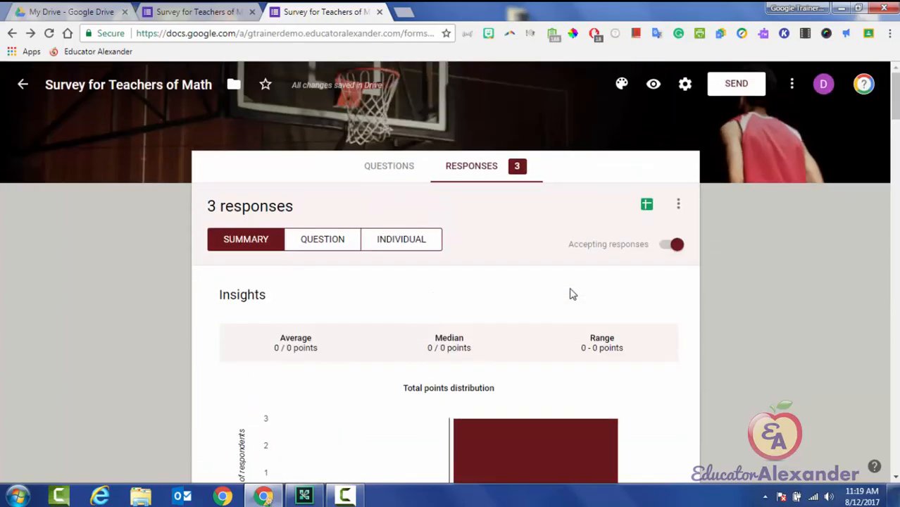
Show the responses by question and read through all answers given to Last Name.
{"action": "key", "text": "Right"}
{"action": "scroll", "coordinate": [573, 294], "scroll_direction": "down", "scroll_amount": 2}
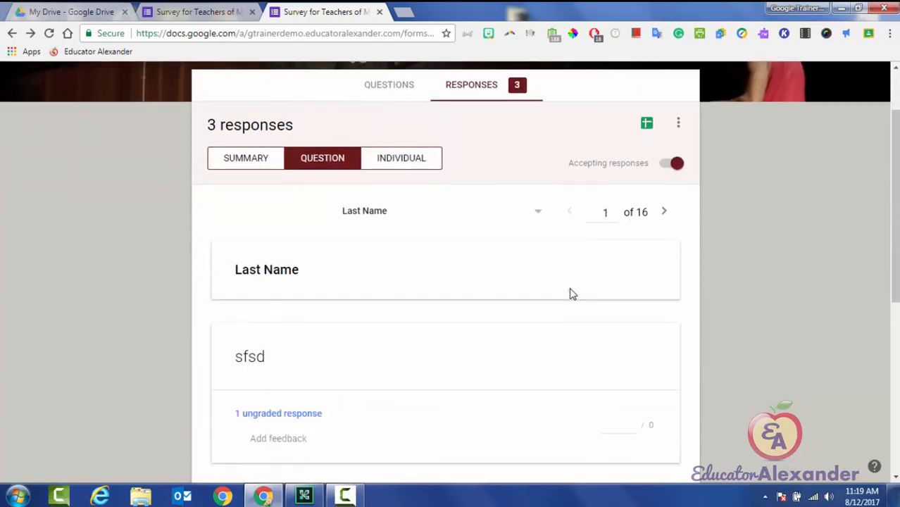
{"action": "scroll", "coordinate": [573, 295], "scroll_direction": "down", "scroll_amount": 4}
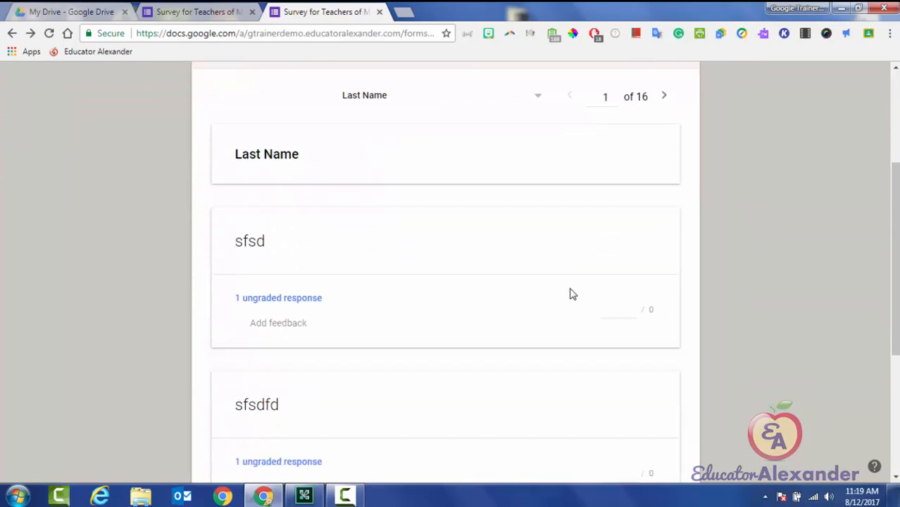
{"action": "scroll", "coordinate": [573, 295], "scroll_direction": "down", "scroll_amount": 1}
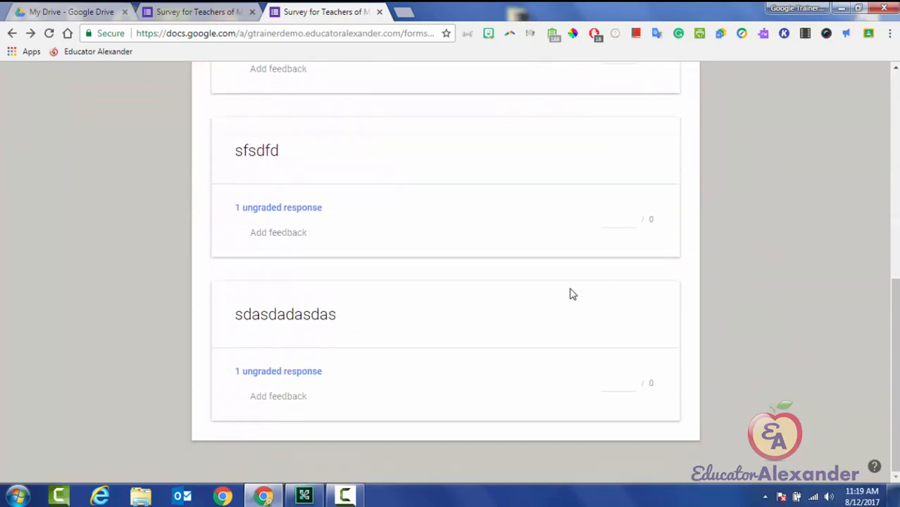
{"action": "scroll", "coordinate": [573, 294], "scroll_direction": "up", "scroll_amount": 7}
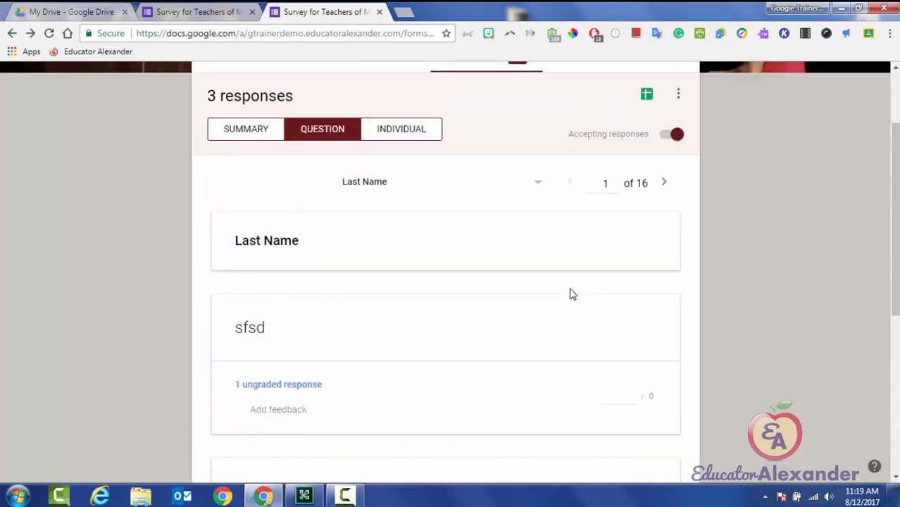
{"action": "scroll", "coordinate": [573, 295], "scroll_direction": "down", "scroll_amount": 7}
{"action": "scroll", "coordinate": [573, 295], "scroll_direction": "up", "scroll_amount": 8}
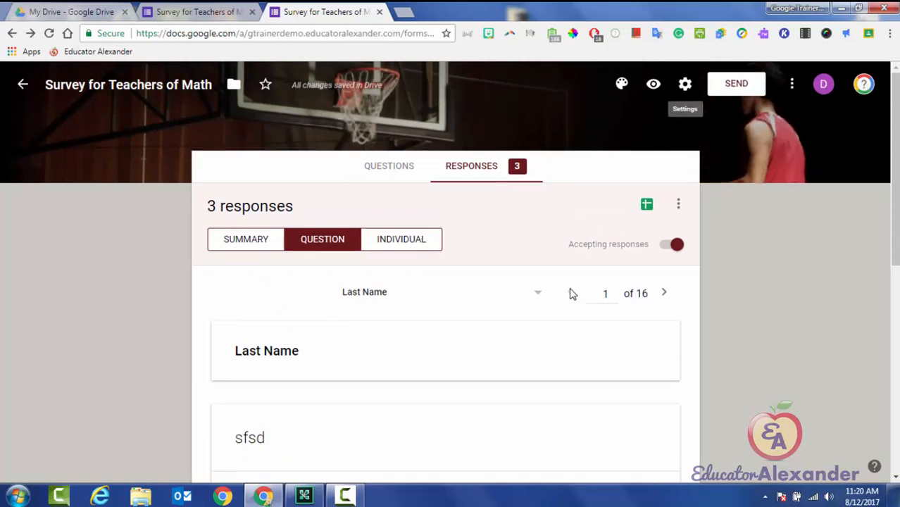
Check the score and feedback fields under the Last Name answers, and open the form's quiz settings.
{"action": "scroll", "coordinate": [572, 295], "scroll_direction": "down", "scroll_amount": 1}
{"action": "scroll", "coordinate": [572, 295], "scroll_direction": "down", "scroll_amount": 2}
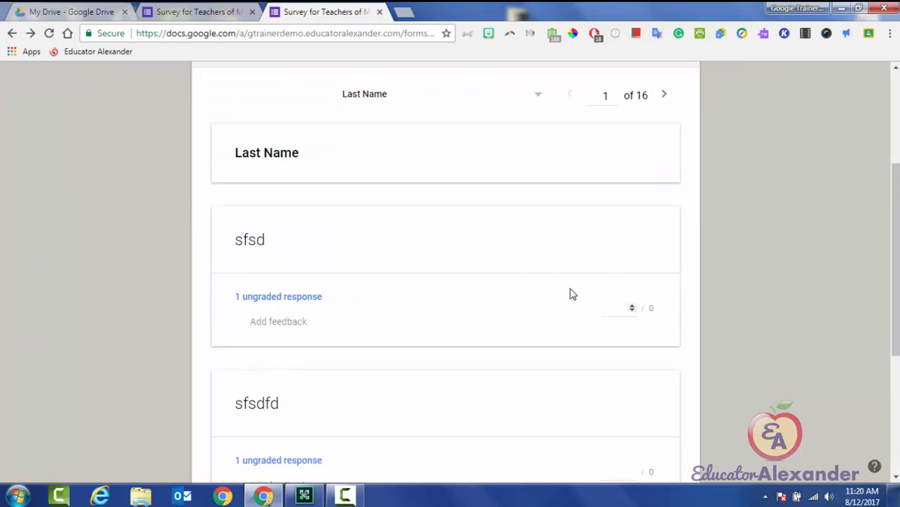
{"action": "scroll", "coordinate": [572, 294], "scroll_direction": "down", "scroll_amount": 3}
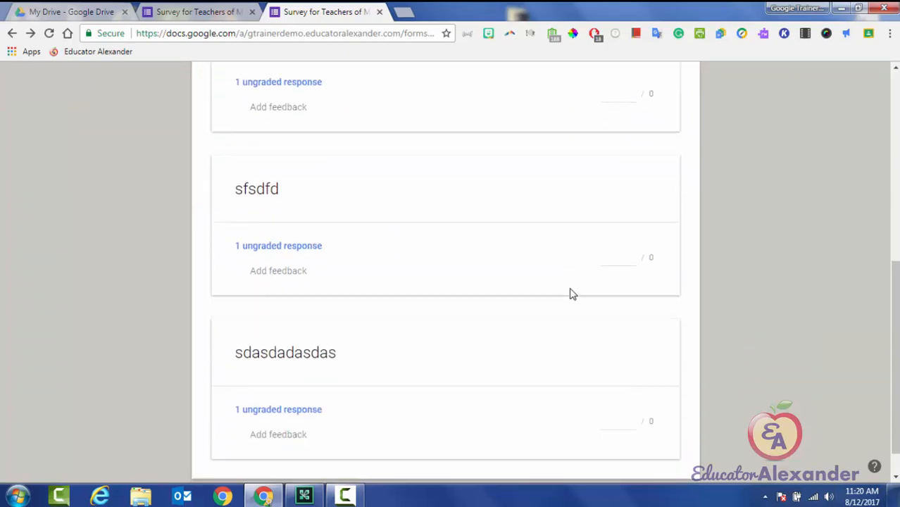
{"action": "scroll", "coordinate": [572, 294], "scroll_direction": "down", "scroll_amount": 1}
{"action": "scroll", "coordinate": [572, 295], "scroll_direction": "up", "scroll_amount": 7}
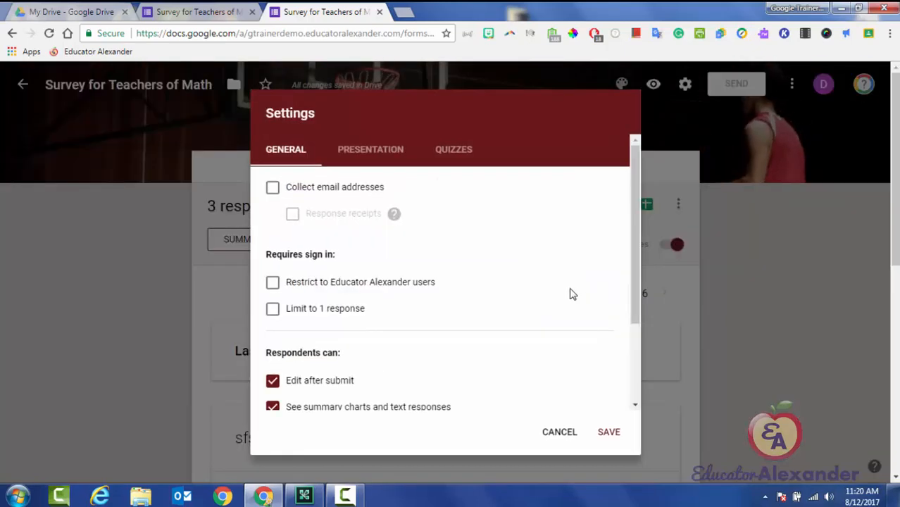
{"action": "key", "text": "Left"}
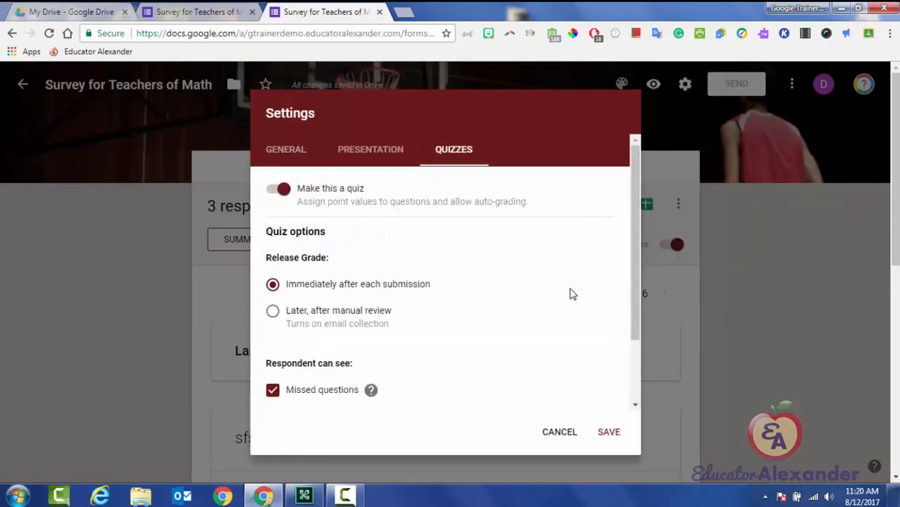
Turn off the Make this a quiz option and save the form settings.
{"action": "key", "text": "space"}
{"action": "key", "text": "Tab"}
{"action": "key", "text": "Tab"}
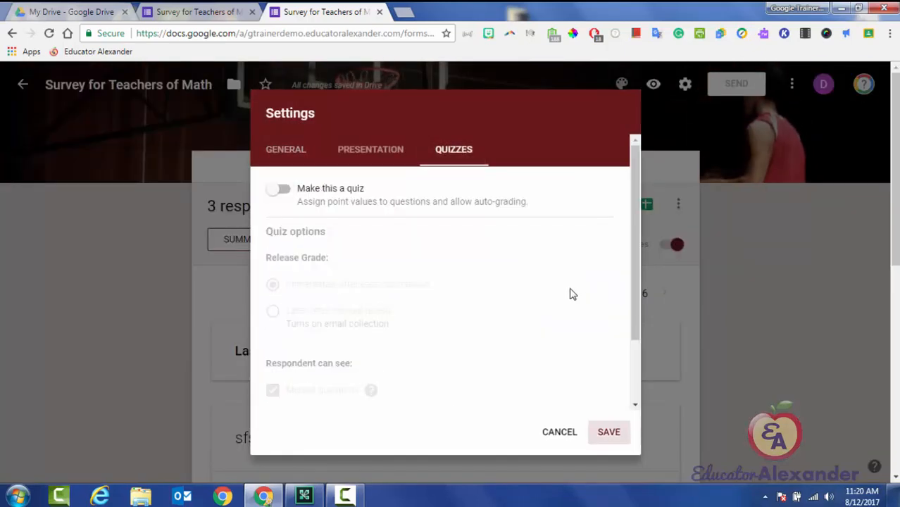
{"action": "key", "text": "Return"}
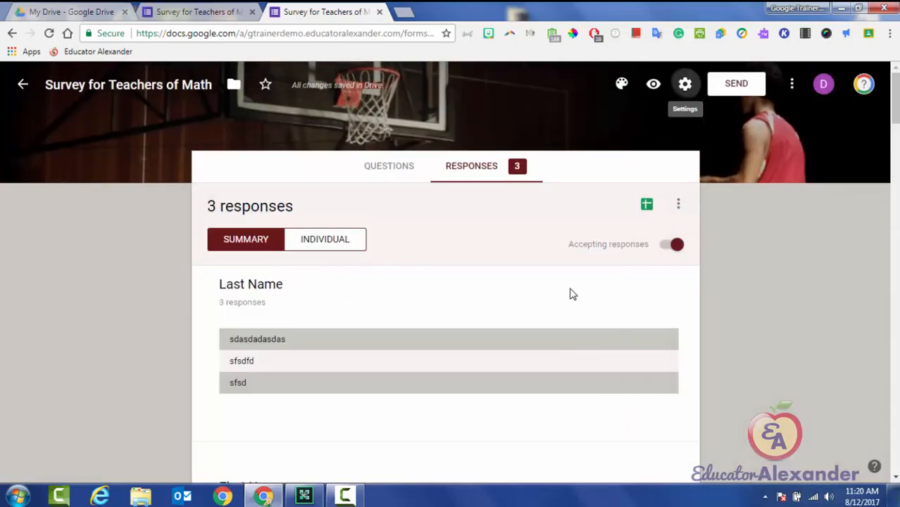
Reopen the form's quiz settings, turn Make this a quiz back on, and save.
{"action": "key", "text": "Return"}
{"action": "key", "text": "Tab"}
{"action": "key", "text": "Tab"}
{"action": "key", "text": "Tab"}
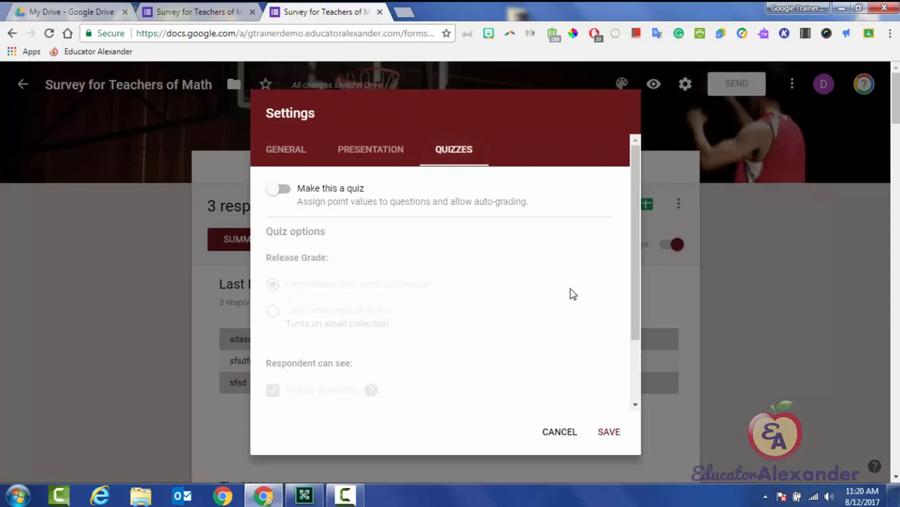
{"action": "key", "text": "space"}
{"action": "key", "text": "Return"}
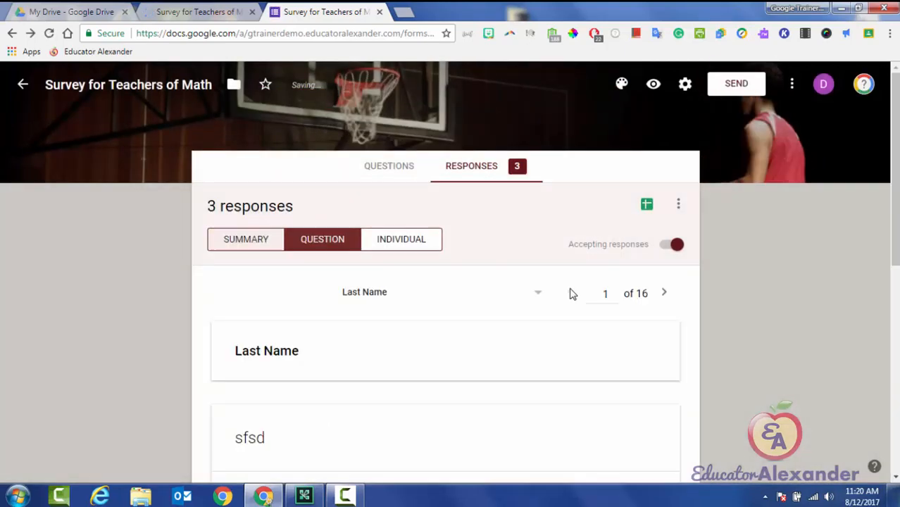
Examine the score and feedback fields under each Last Name answer in the question view of the responses.
{"action": "scroll", "coordinate": [573, 294], "scroll_direction": "down", "scroll_amount": 5}
{"action": "scroll", "coordinate": [573, 294], "scroll_direction": "down", "scroll_amount": 2}
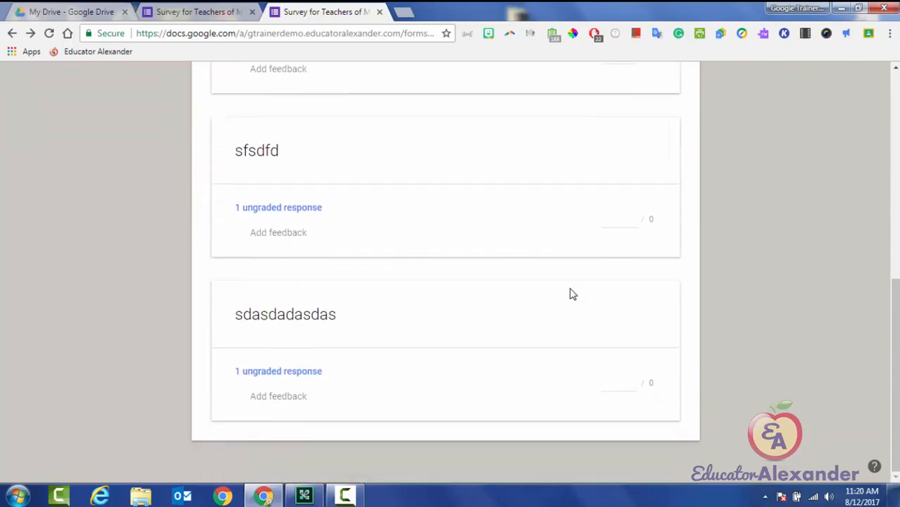
{"action": "scroll", "coordinate": [572, 294], "scroll_direction": "up", "scroll_amount": 4}
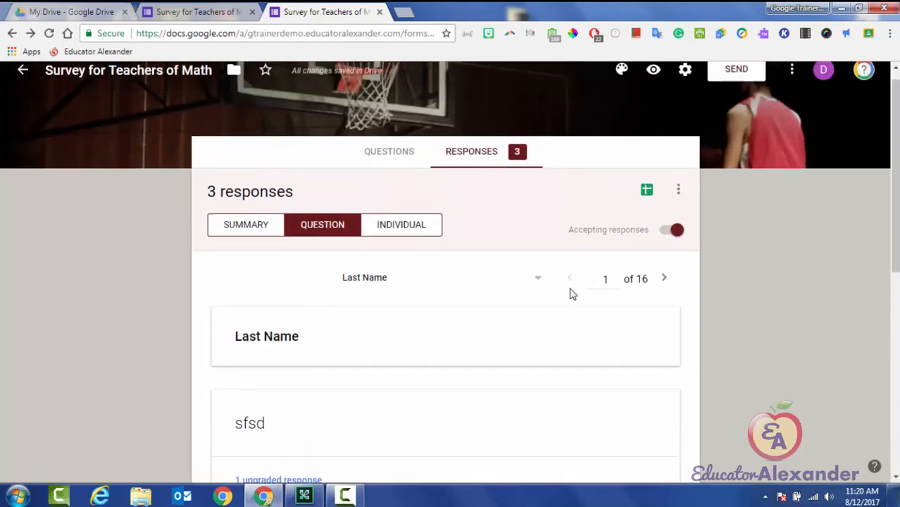
{"action": "scroll", "coordinate": [573, 295], "scroll_direction": "down", "scroll_amount": 4}
{"action": "scroll", "coordinate": [572, 294], "scroll_direction": "up", "scroll_amount": 6}
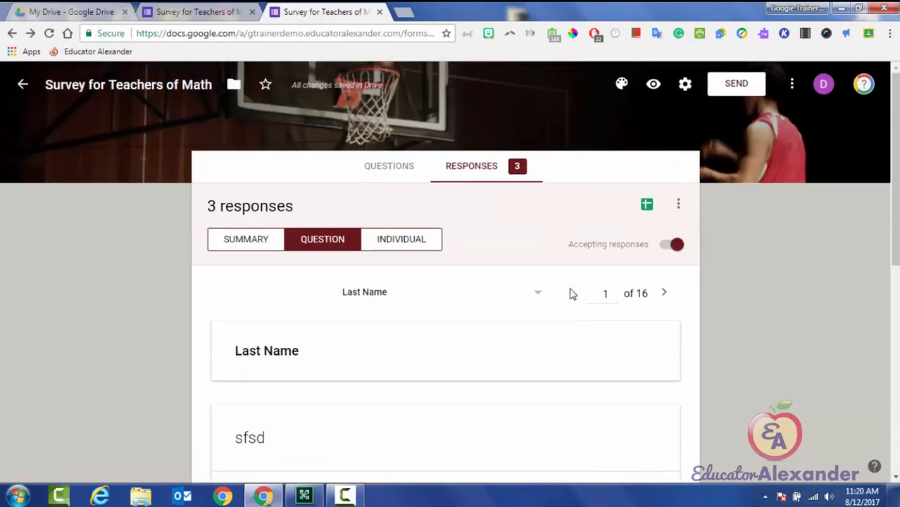
{"action": "scroll", "coordinate": [573, 294], "scroll_direction": "down", "scroll_amount": 5}
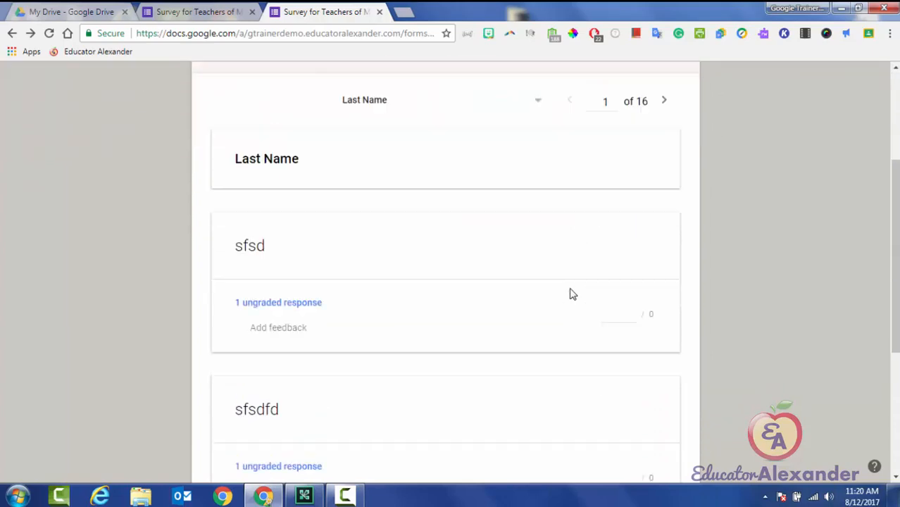
{"action": "scroll", "coordinate": [573, 294], "scroll_direction": "up", "scroll_amount": 4}
{"action": "scroll", "coordinate": [572, 294], "scroll_direction": "up", "scroll_amount": 2}
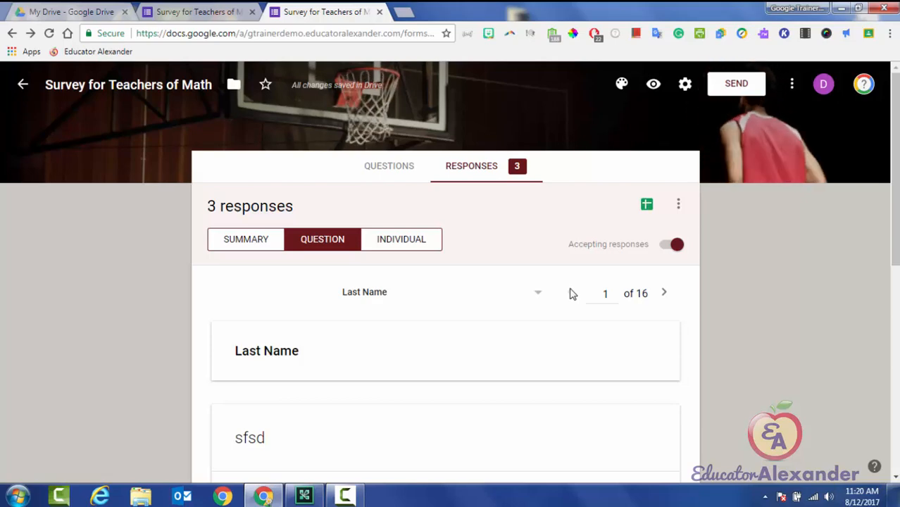
{"action": "scroll", "coordinate": [573, 294], "scroll_direction": "down", "scroll_amount": 5}
{"action": "scroll", "coordinate": [573, 295], "scroll_direction": "up", "scroll_amount": 5}
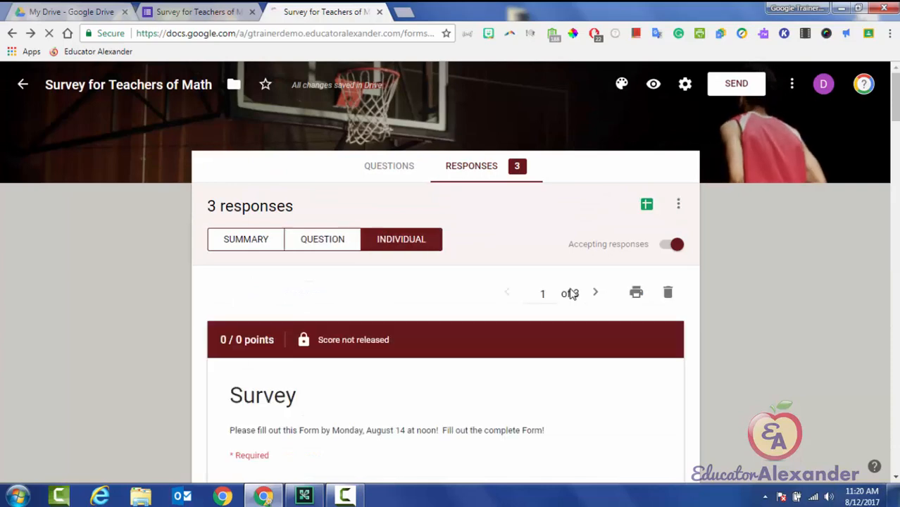
Examine the first individual response with its score and feedback fields, through the favorite dessert flavor question, and return to its start.
{"action": "scroll", "coordinate": [573, 295], "scroll_direction": "down", "scroll_amount": 4}
{"action": "scroll", "coordinate": [573, 294], "scroll_direction": "down", "scroll_amount": 1}
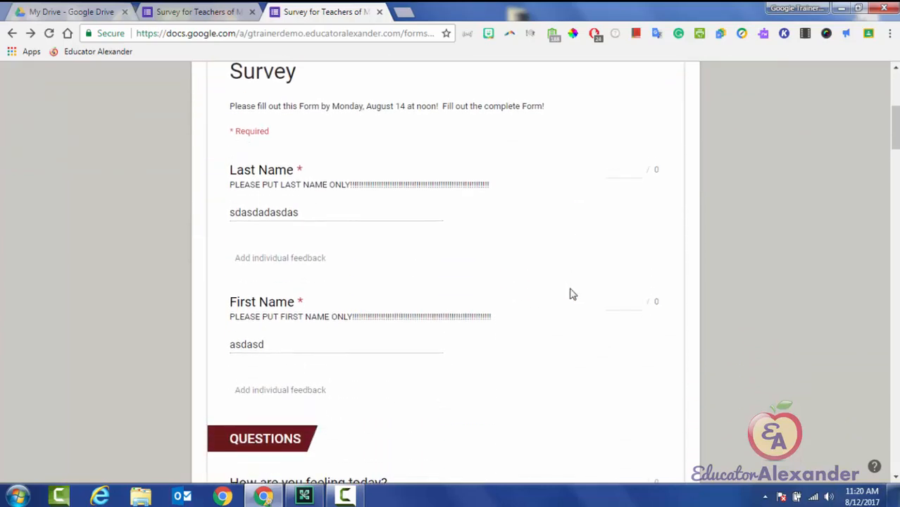
{"action": "scroll", "coordinate": [573, 294], "scroll_direction": "down", "scroll_amount": 10}
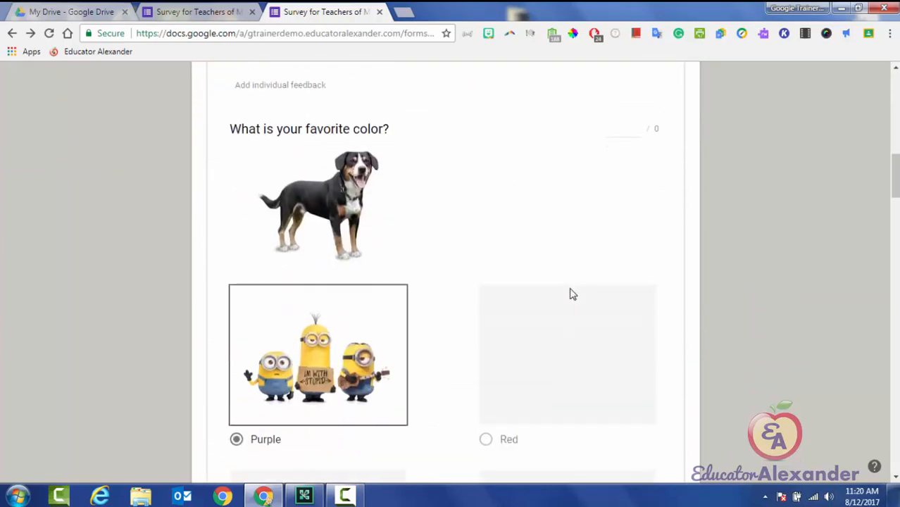
{"action": "scroll", "coordinate": [573, 294], "scroll_direction": "up", "scroll_amount": 5}
{"action": "scroll", "coordinate": [573, 295], "scroll_direction": "up", "scroll_amount": 9}
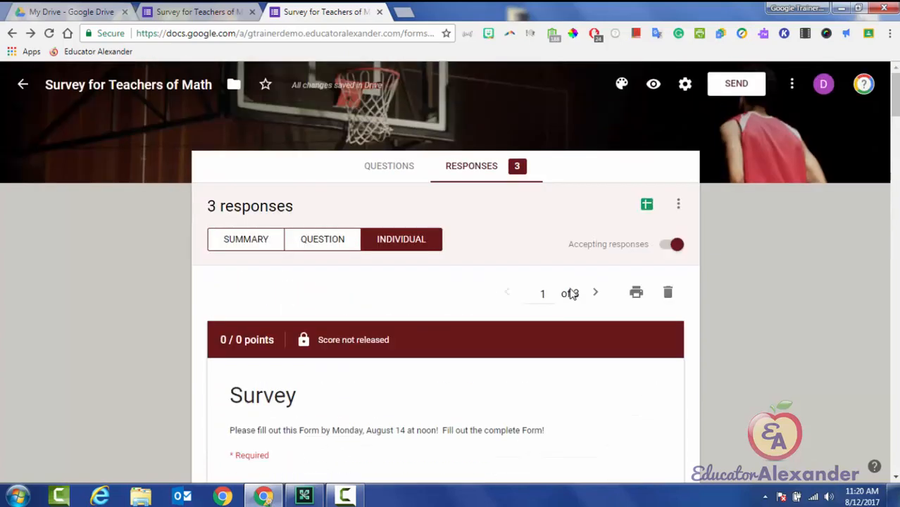
{"action": "scroll", "coordinate": [573, 294], "scroll_direction": "down", "scroll_amount": 4}
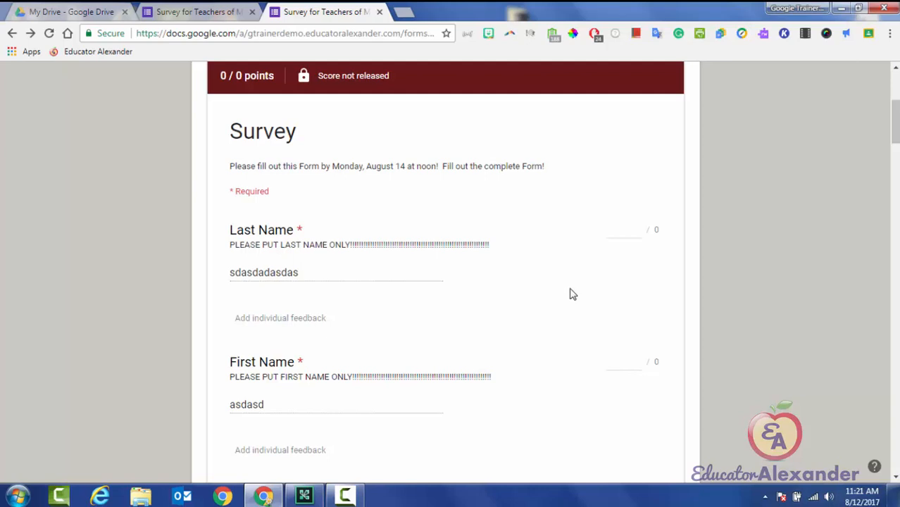
{"action": "scroll", "coordinate": [572, 294], "scroll_direction": "down", "scroll_amount": 15}
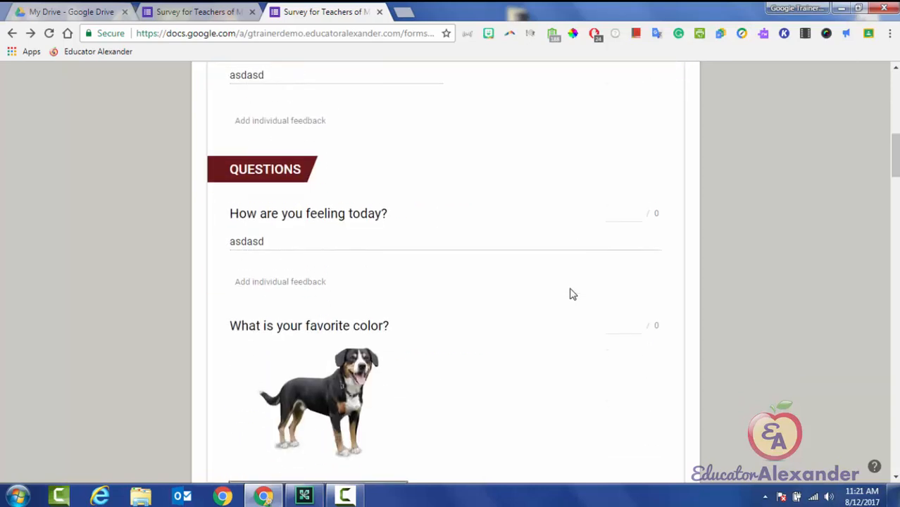
{"action": "scroll", "coordinate": [573, 295], "scroll_direction": "down", "scroll_amount": 3}
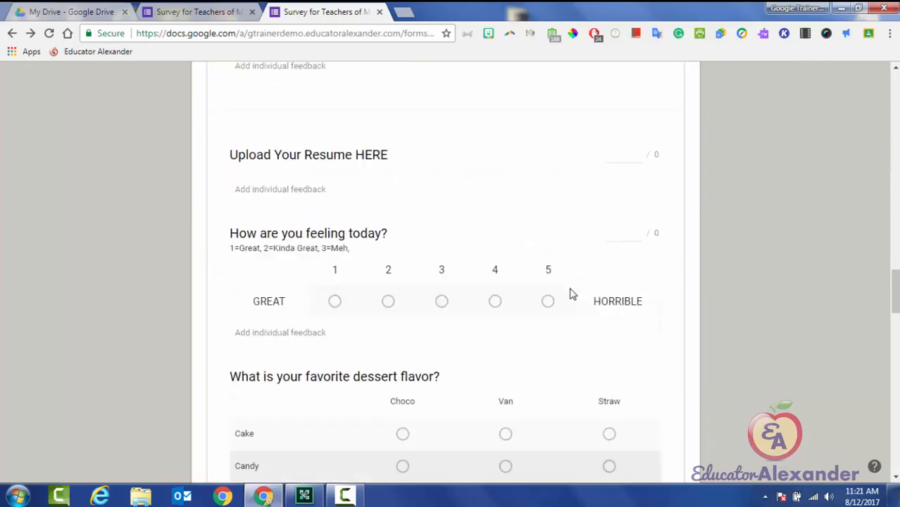
{"action": "scroll", "coordinate": [573, 295], "scroll_direction": "up", "scroll_amount": 18}
{"action": "scroll", "coordinate": [572, 295], "scroll_direction": "up", "scroll_amount": 2}
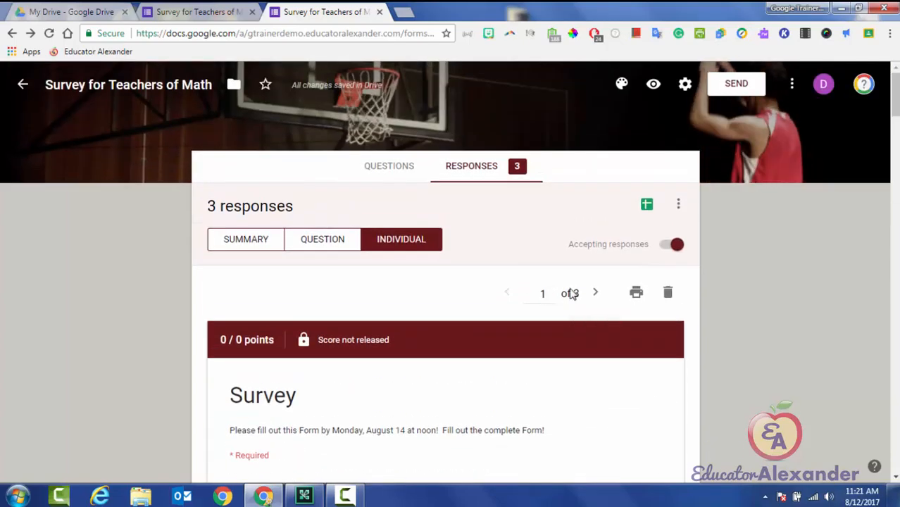
Show the second individual response and look through its answers as far as the favorite color question.
{"action": "left_click", "coordinate": [596, 293]}
{"action": "scroll", "coordinate": [573, 295], "scroll_direction": "down", "scroll_amount": 5}
{"action": "scroll", "coordinate": [573, 295], "scroll_direction": "down", "scroll_amount": 10}
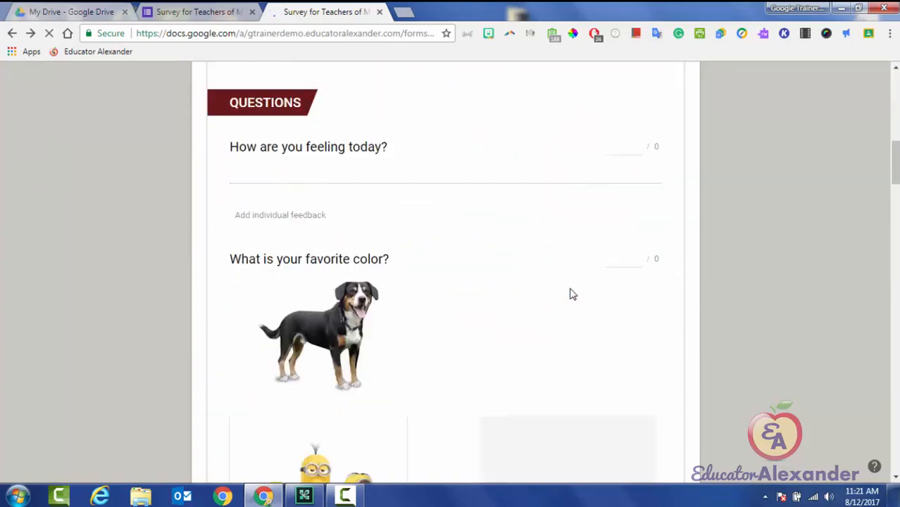
{"action": "scroll", "coordinate": [572, 294], "scroll_direction": "up", "scroll_amount": 15}
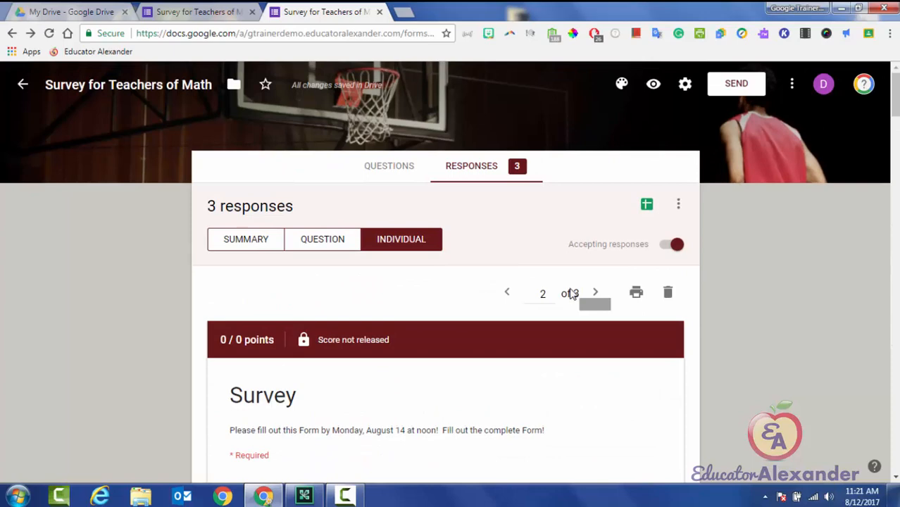
Show the third individual response and enter a score of 15 for First Name.
{"action": "left_click", "coordinate": [573, 295]}
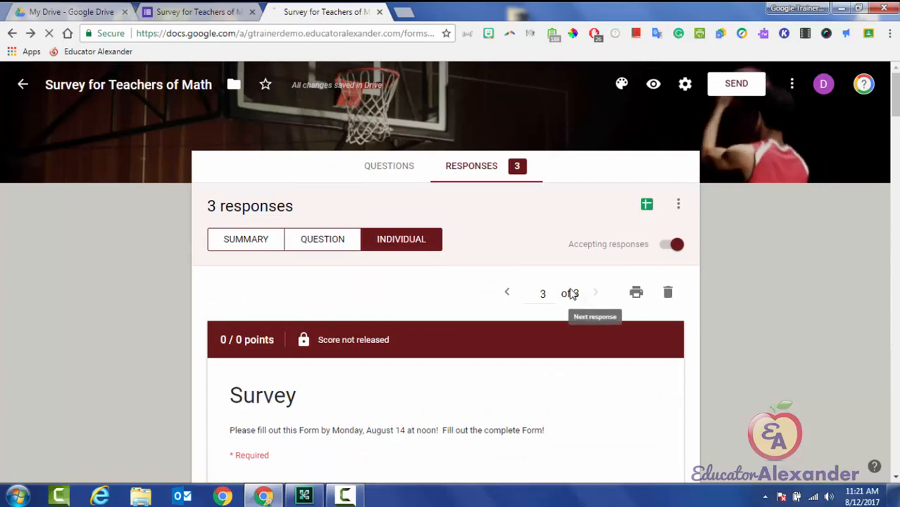
{"action": "scroll", "coordinate": [573, 295], "scroll_direction": "down", "scroll_amount": 4}
{"action": "scroll", "coordinate": [573, 294], "scroll_direction": "up", "scroll_amount": 4}
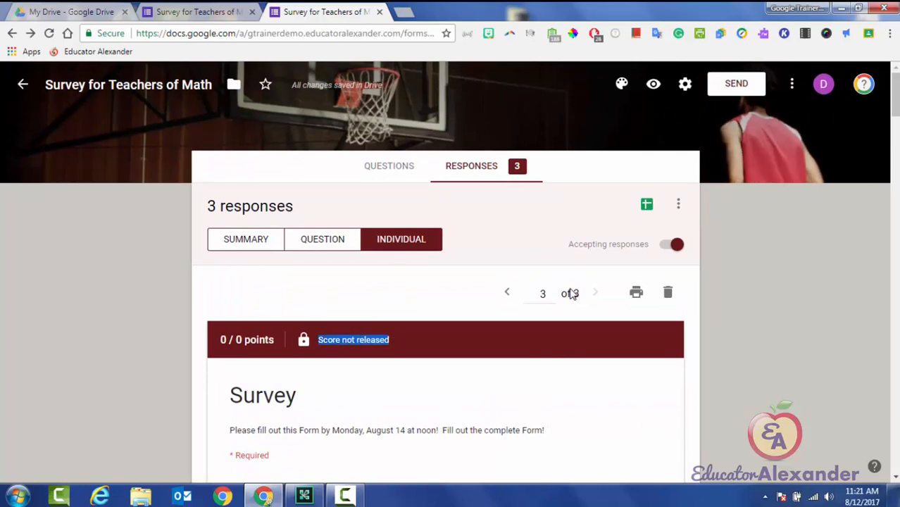
{"action": "scroll", "coordinate": [573, 295], "scroll_direction": "down", "scroll_amount": 4}
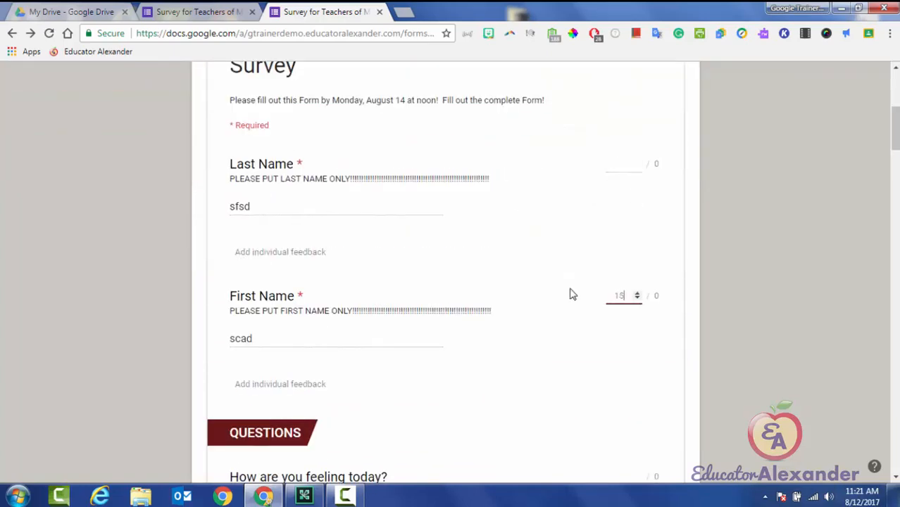
{"action": "scroll", "coordinate": [573, 294], "scroll_direction": "up", "scroll_amount": 4}
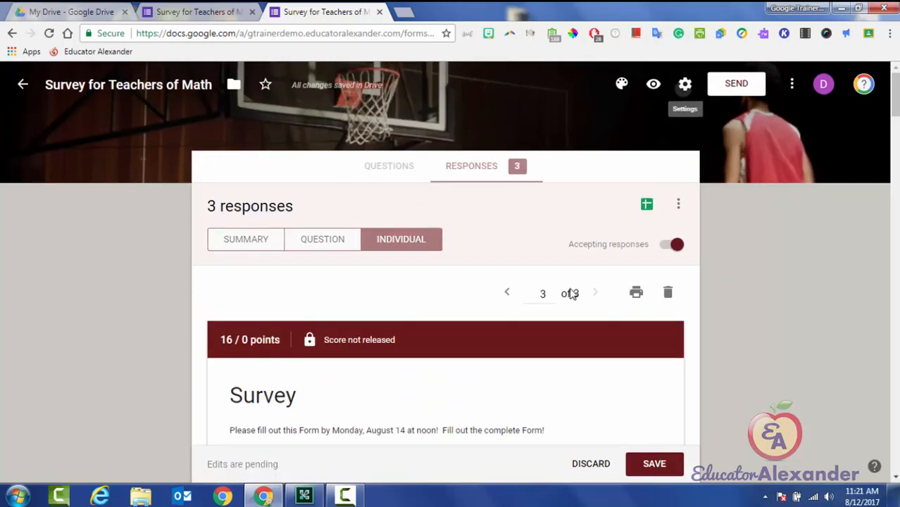
Turn off Make this a quiz in the form's quiz settings and save, without saving the pending score edits.
{"action": "key", "text": "Return"}
{"action": "key", "text": "Right"}
{"action": "key", "text": "Right"}
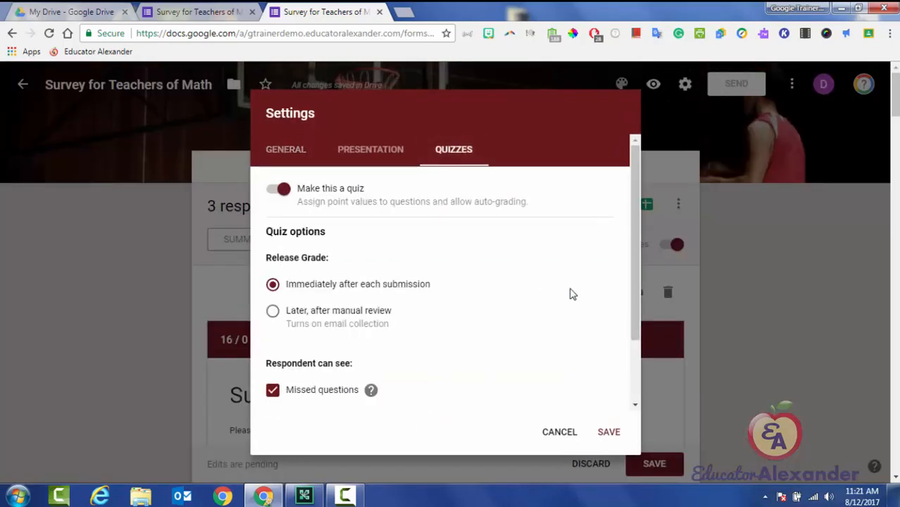
{"action": "key", "text": "space"}
{"action": "key", "text": "Tab"}
{"action": "key", "text": "Tab"}
{"action": "key", "text": "Return"}
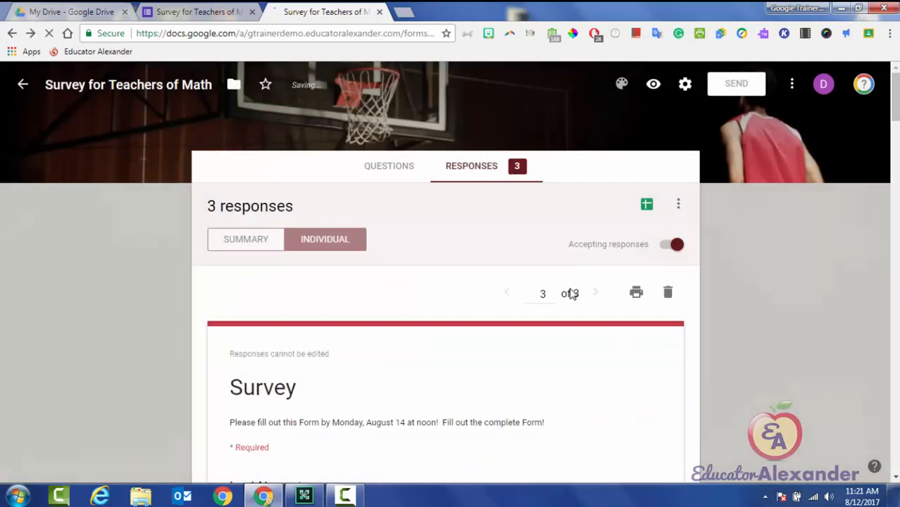
Look through the third individual response without grading, and go back to the first response to view its answers.
{"action": "scroll", "coordinate": [573, 294], "scroll_direction": "down", "scroll_amount": 7}
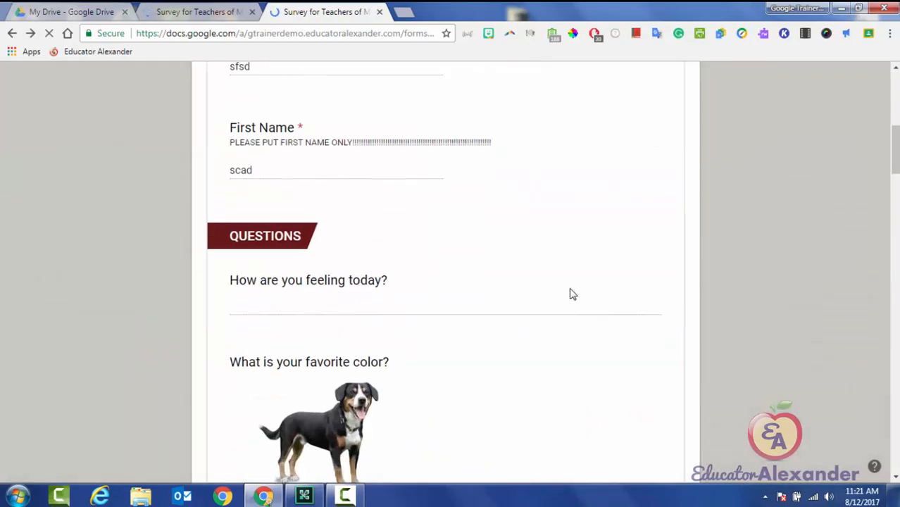
{"action": "scroll", "coordinate": [573, 294], "scroll_direction": "up", "scroll_amount": 8}
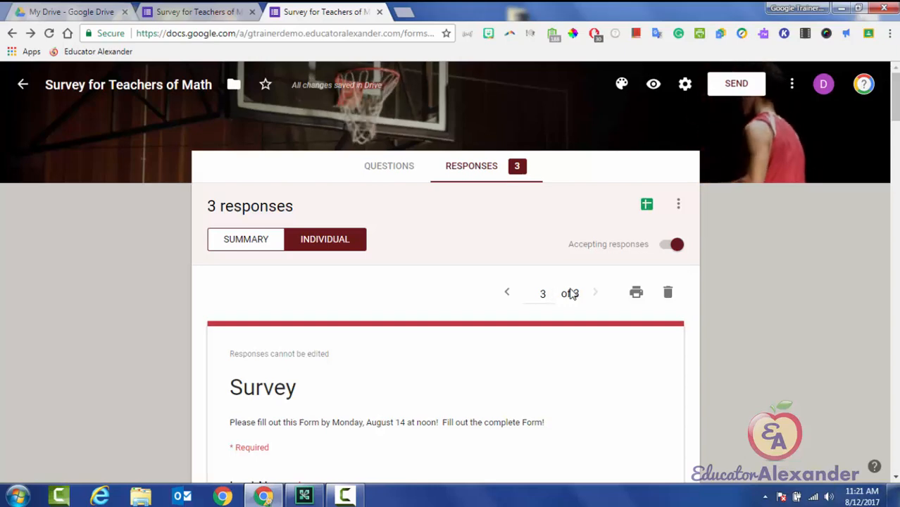
{"action": "key", "text": "Return"}
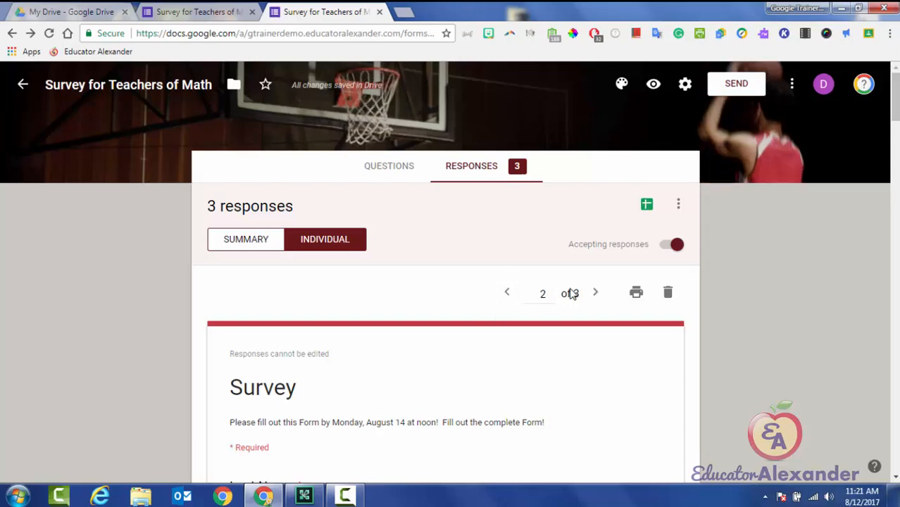
{"action": "key", "text": "Return"}
{"action": "scroll", "coordinate": [572, 294], "scroll_direction": "down", "scroll_amount": 11}
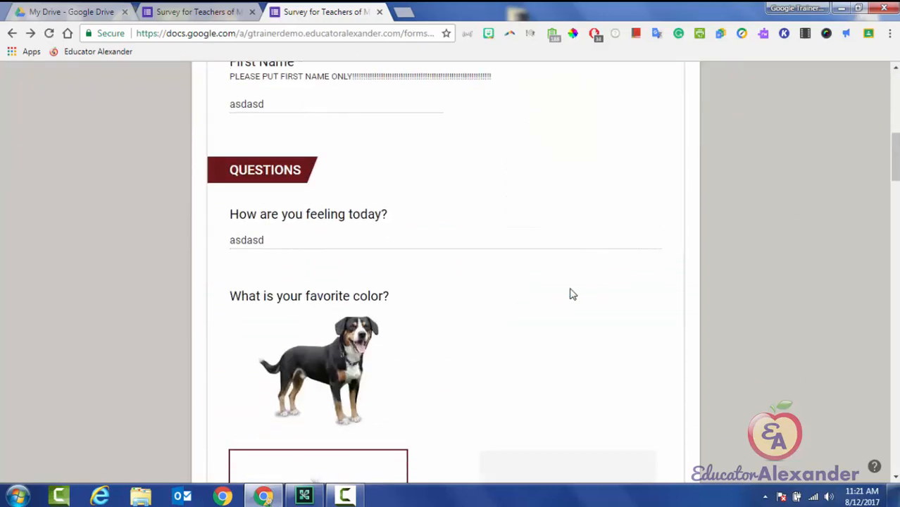
{"action": "scroll", "coordinate": [572, 295], "scroll_direction": "up", "scroll_amount": 11}
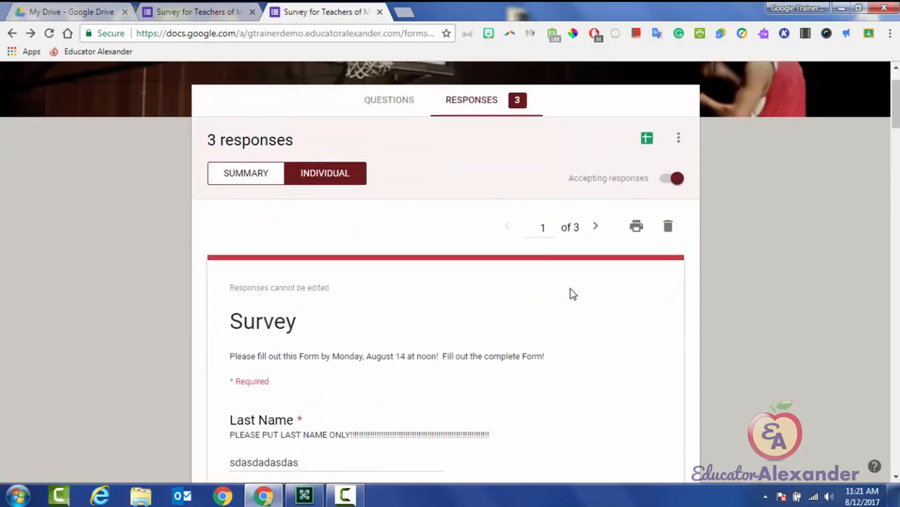
Open the print preview of the first individual response and look through all its pages, returning to page 1.
{"action": "key", "text": "Tab"}
{"action": "key", "text": "Tab"}
{"action": "key", "text": "Tab"}
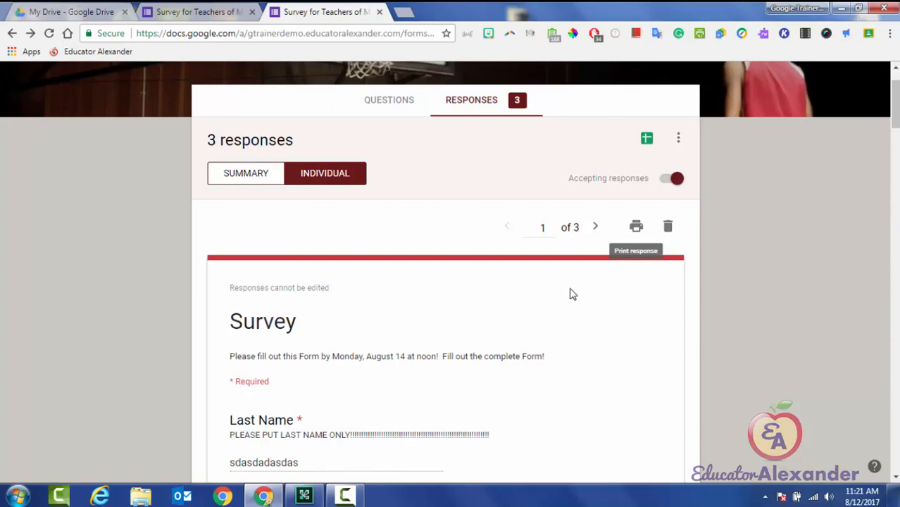
{"action": "key", "text": "Return"}
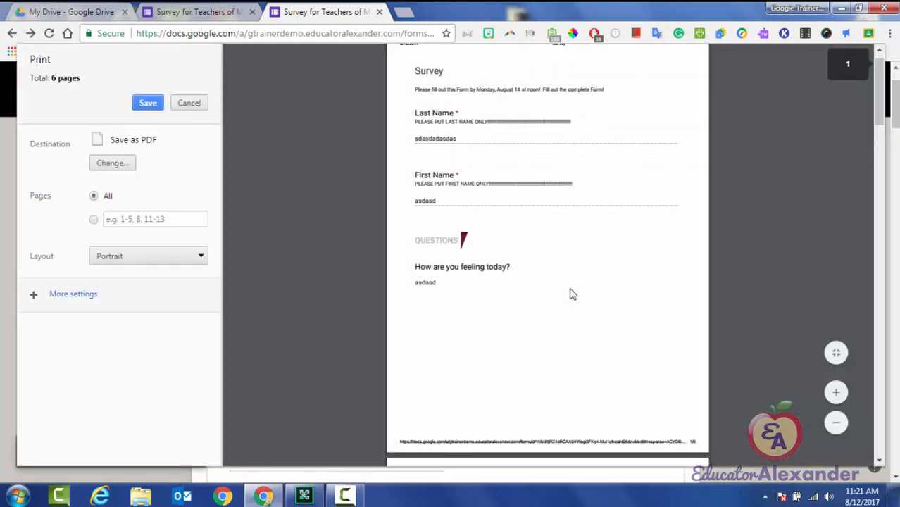
{"action": "scroll", "coordinate": [572, 294], "scroll_direction": "down", "scroll_amount": 10}
{"action": "scroll", "coordinate": [572, 294], "scroll_direction": "down", "scroll_amount": 15}
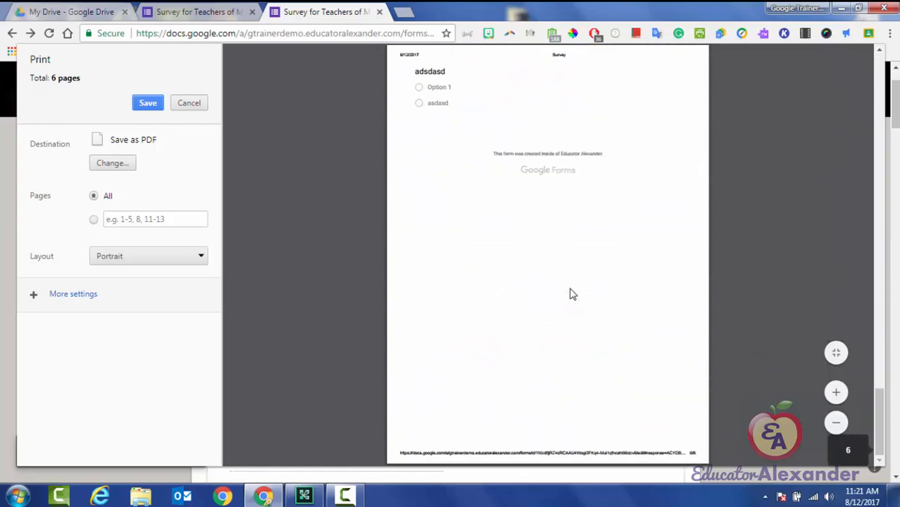
{"action": "scroll", "coordinate": [572, 294], "scroll_direction": "up", "scroll_amount": 20}
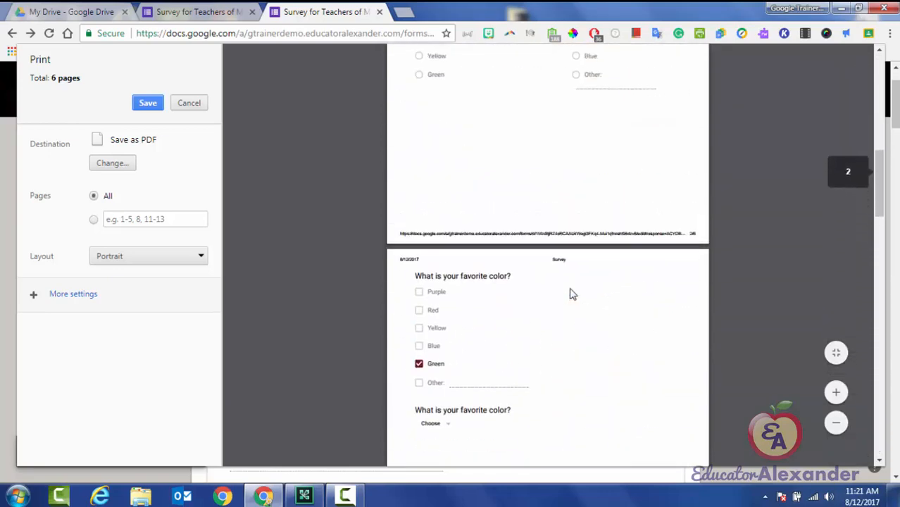
{"action": "scroll", "coordinate": [572, 294], "scroll_direction": "up", "scroll_amount": 10}
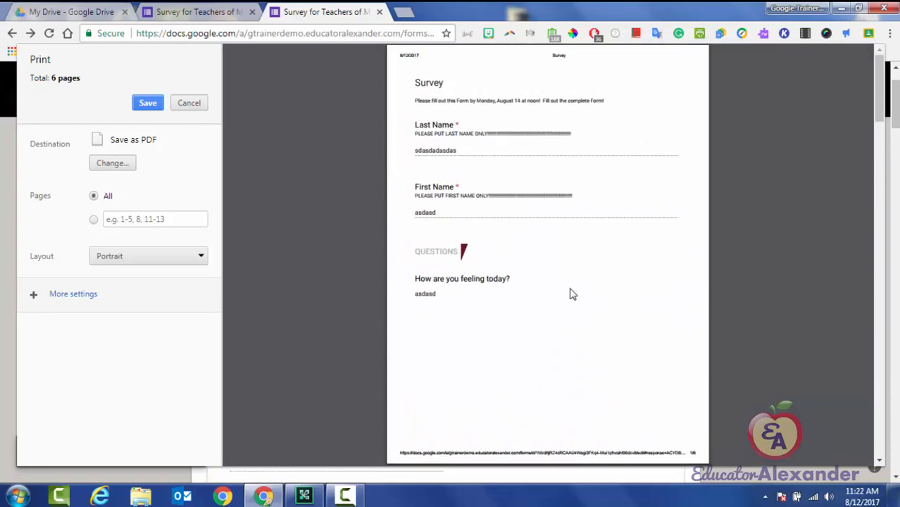
Look through the print preview again, close it without saving, and view the third individual response.
{"action": "scroll", "coordinate": [572, 295], "scroll_direction": "down", "scroll_amount": 15}
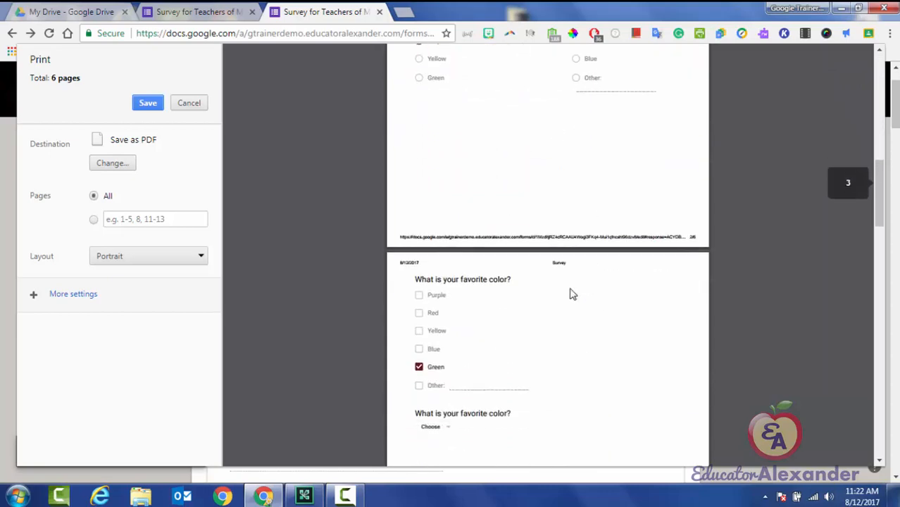
{"action": "key", "text": "Escape"}
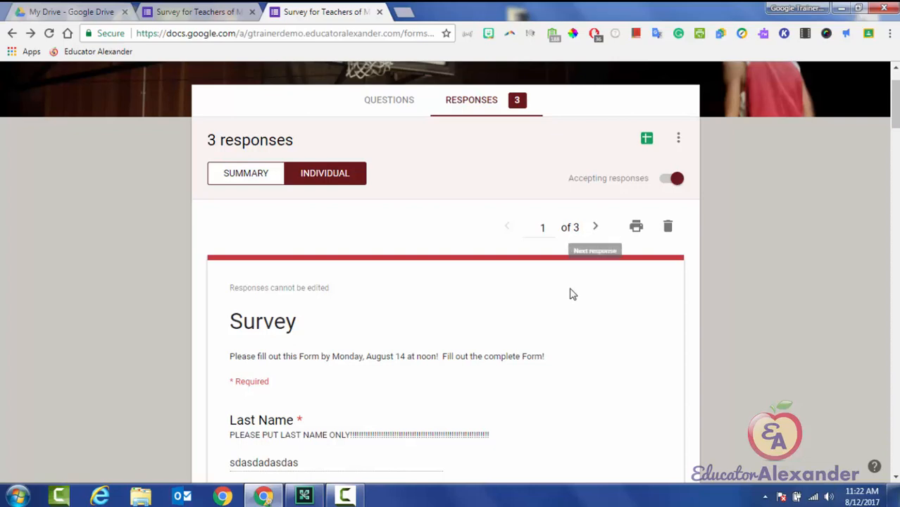
{"action": "scroll", "coordinate": [572, 294], "scroll_direction": "down", "scroll_amount": 1}
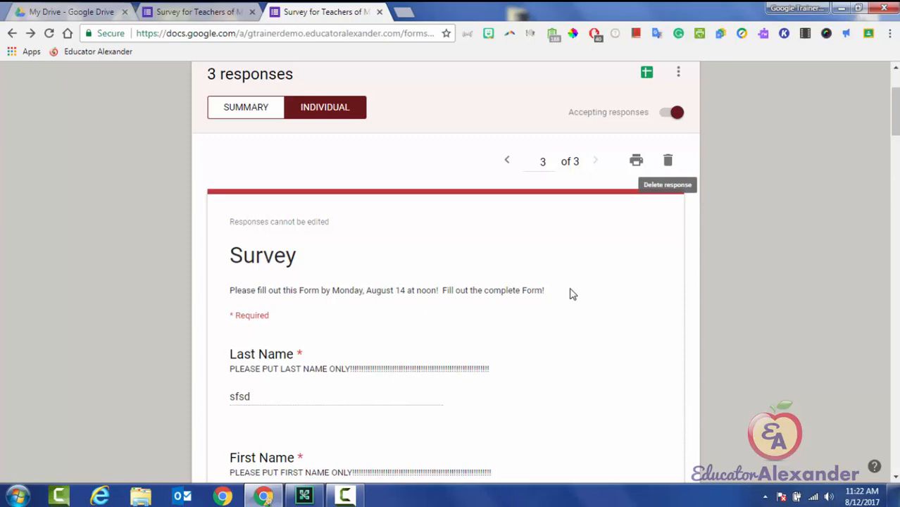
{"action": "scroll", "coordinate": [572, 294], "scroll_direction": "up", "scroll_amount": 2}
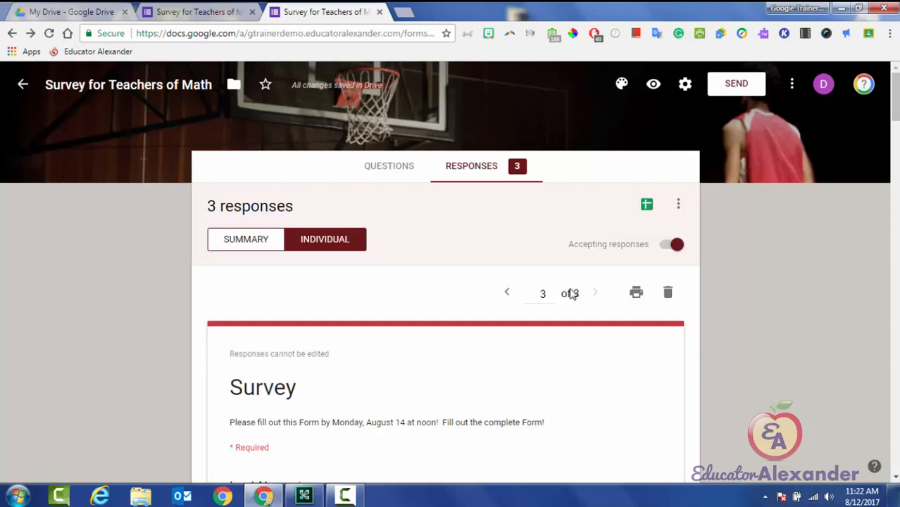
Turn off accepting responses for the form, and open the live form in a separate tab to check the closed-form page.
{"action": "key", "text": "space"}
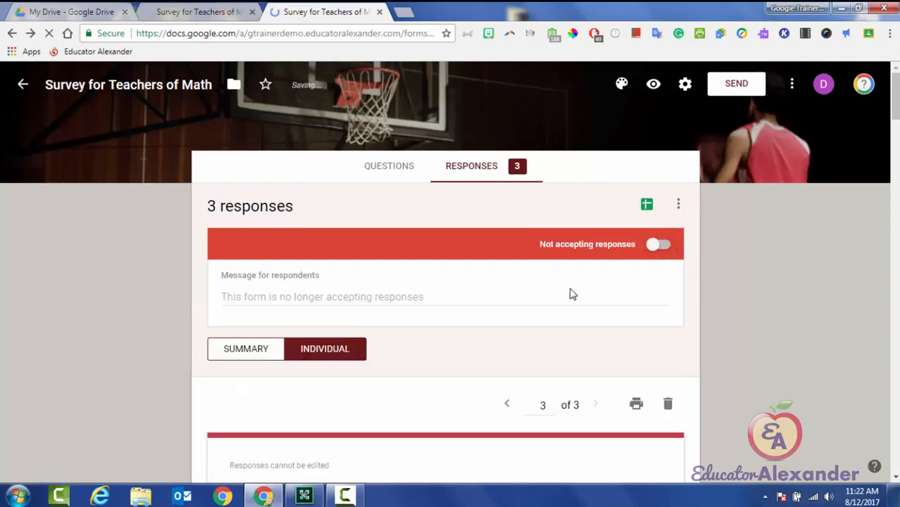
{"action": "key", "text": "space"}
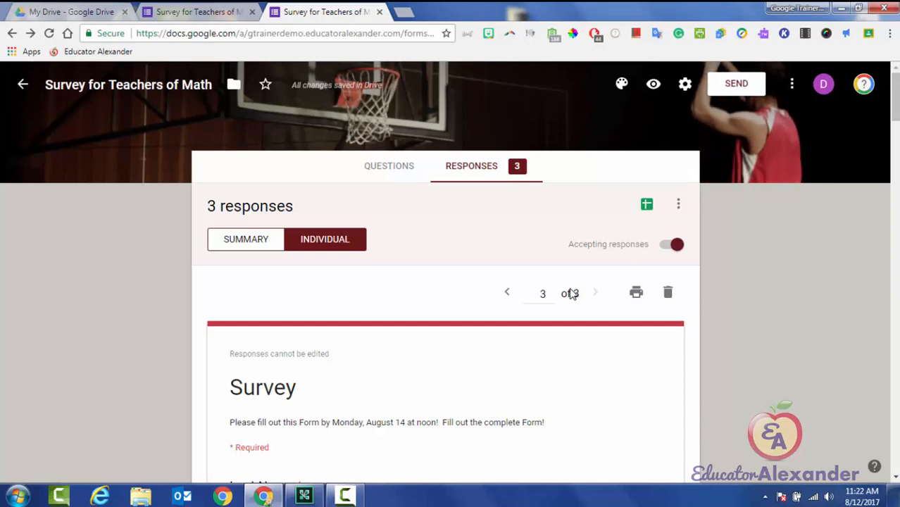
{"action": "key", "text": "space"}
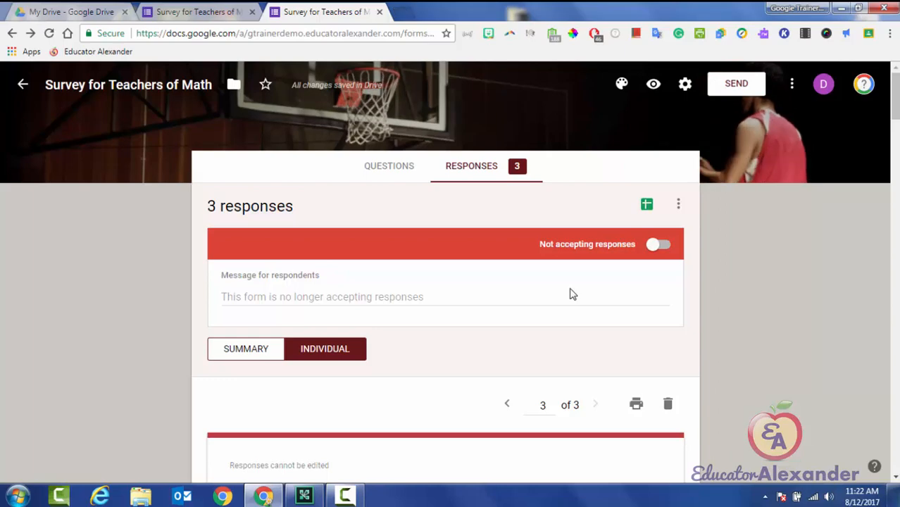
{"action": "key", "text": "ctrl+t"}
{"action": "right_click", "coordinate": [399, 31]}
{"action": "left_click", "coordinate": [440, 112]}
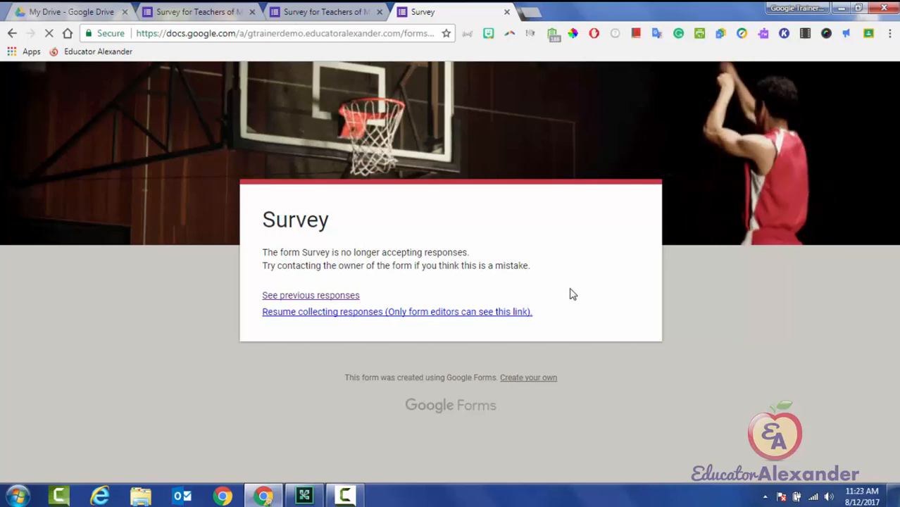
{"action": "key", "text": "ctrl+w"}
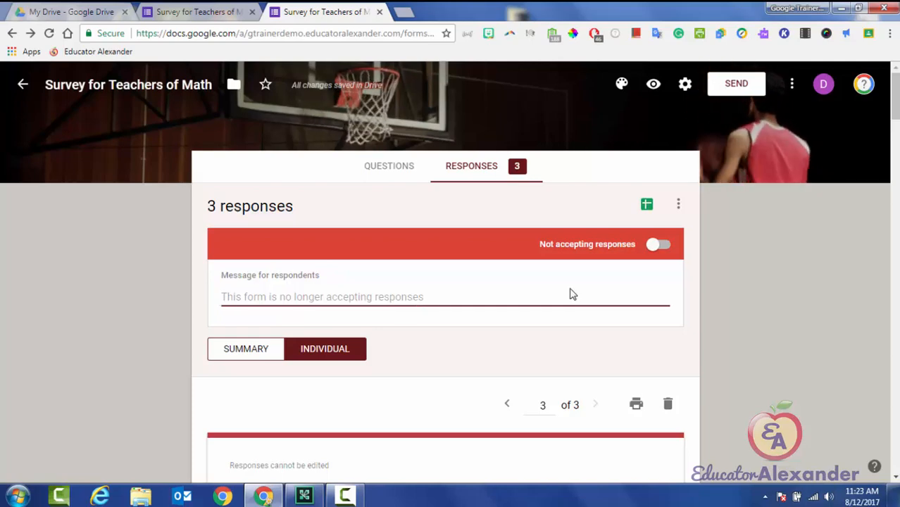
Set the message for respondents to "SUCKA!!!!!!" and check how it appears on the live form.
{"action": "type", "text": "SUCKA!!!!!"}
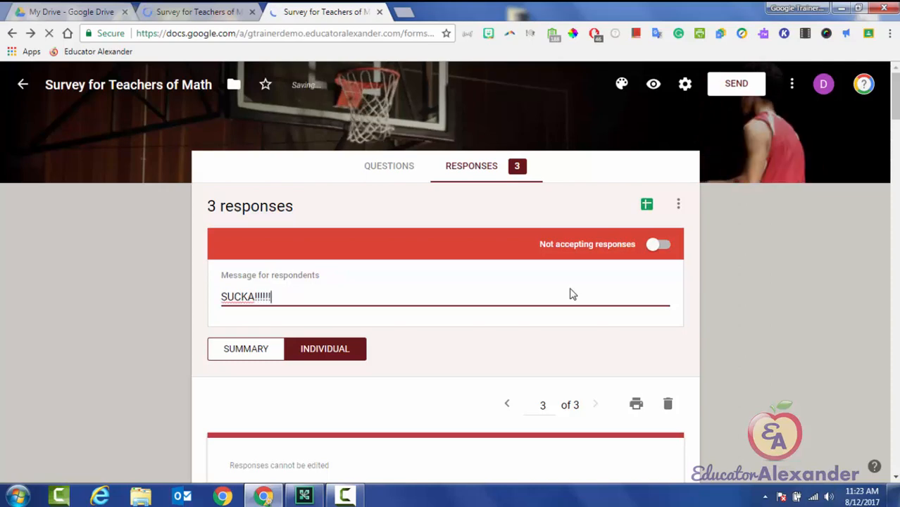
{"action": "left_click", "coordinate": [404, 12]}
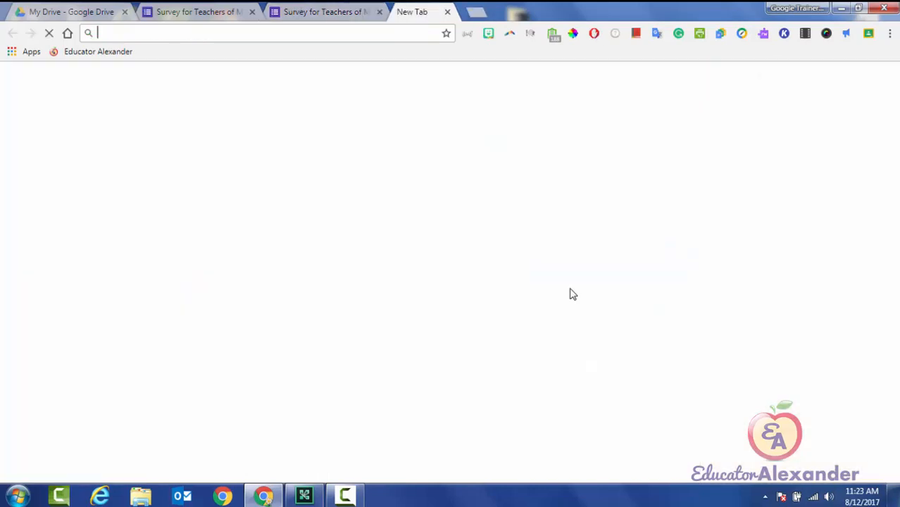
{"action": "right_click", "coordinate": [385, 32]}
{"action": "left_click", "coordinate": [424, 111]}
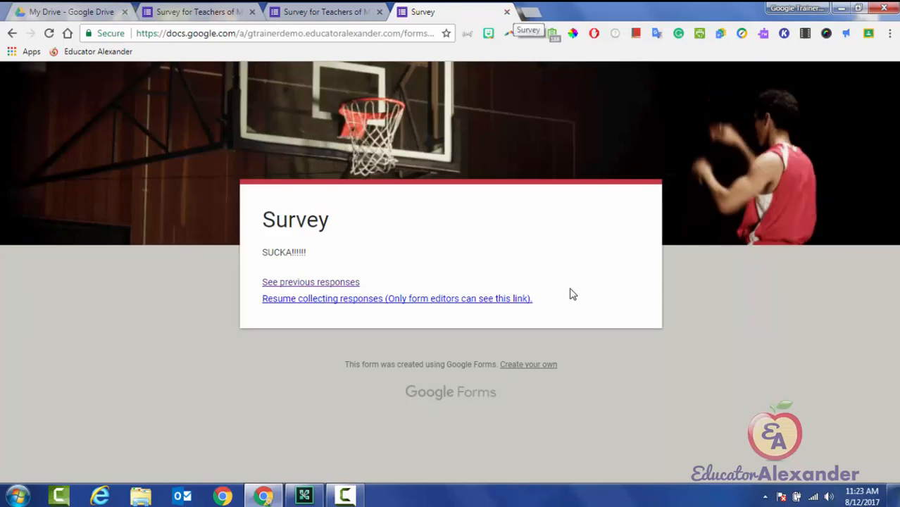
{"action": "key", "text": "ctrl+w"}
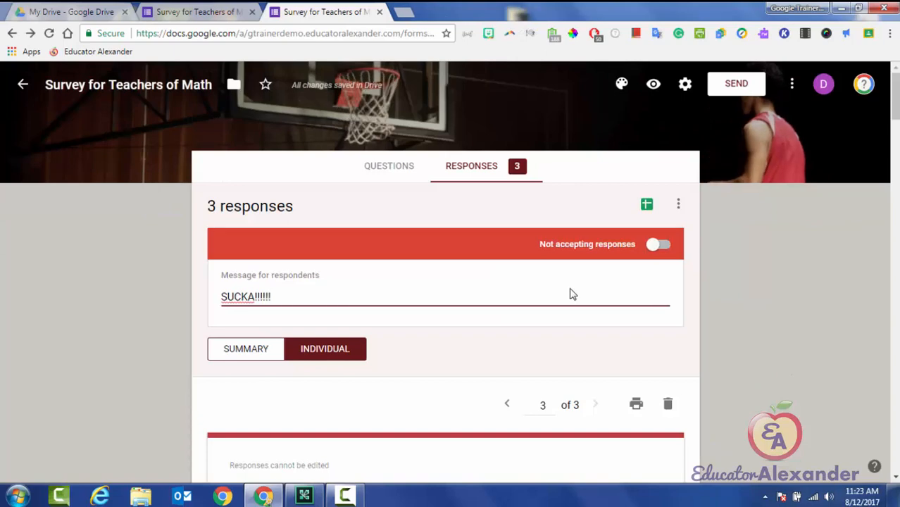
Reopen the live form's link in a new tab to review the custom closed message, and return to the responses.
{"action": "key", "text": "ctrl+t"}
{"action": "key", "text": "shift+F10"}
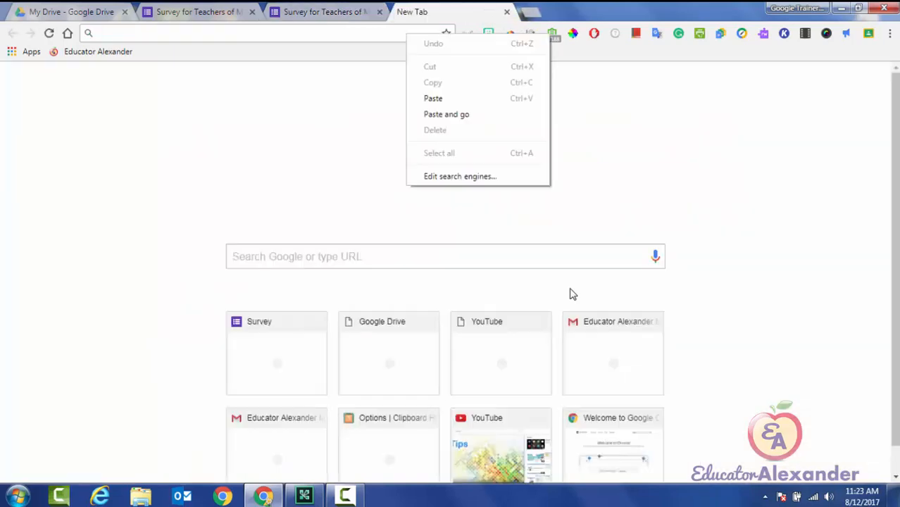
{"action": "key", "text": "Down"}
{"action": "key", "text": "Down"}
{"action": "key", "text": "Return"}
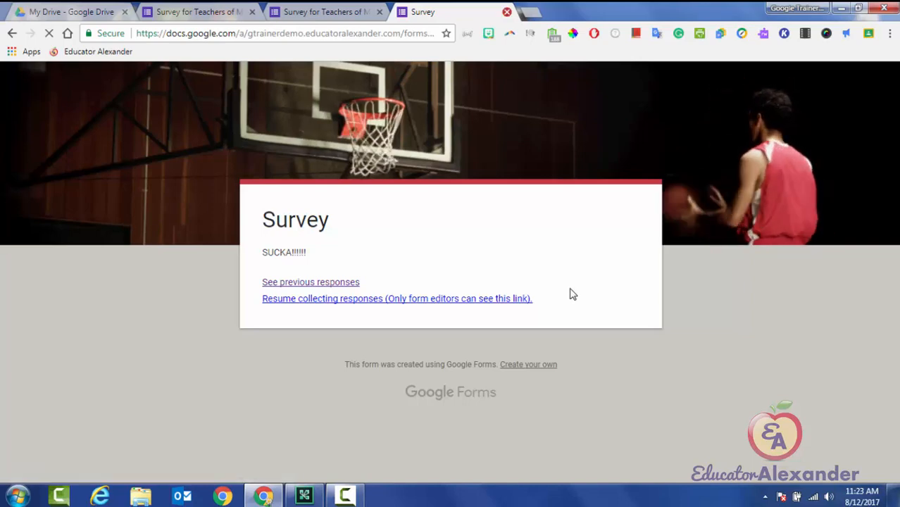
{"action": "key", "text": "ctrl+w"}
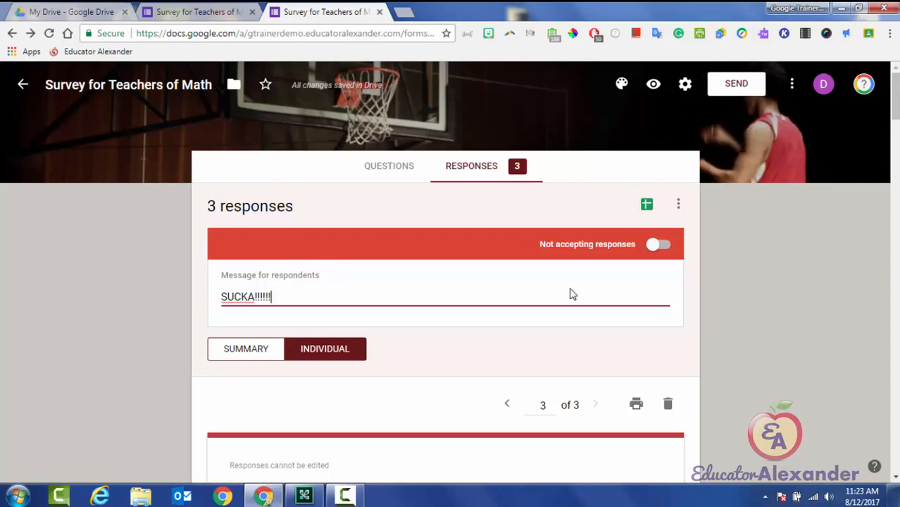
Turn accepting responses back on and check in a new tab that the live form can be filled out.
{"action": "key", "text": "shift+Tab"}
{"action": "key", "text": "space"}
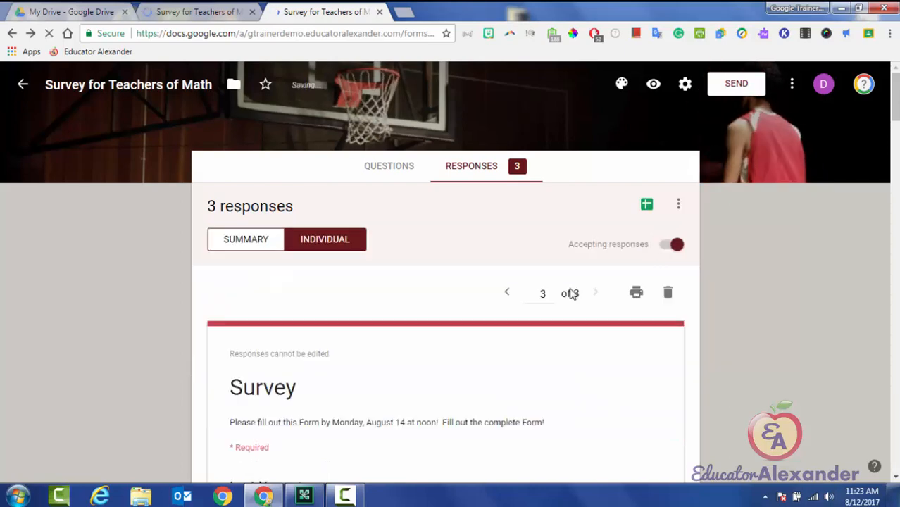
{"action": "left_click", "coordinate": [404, 12]}
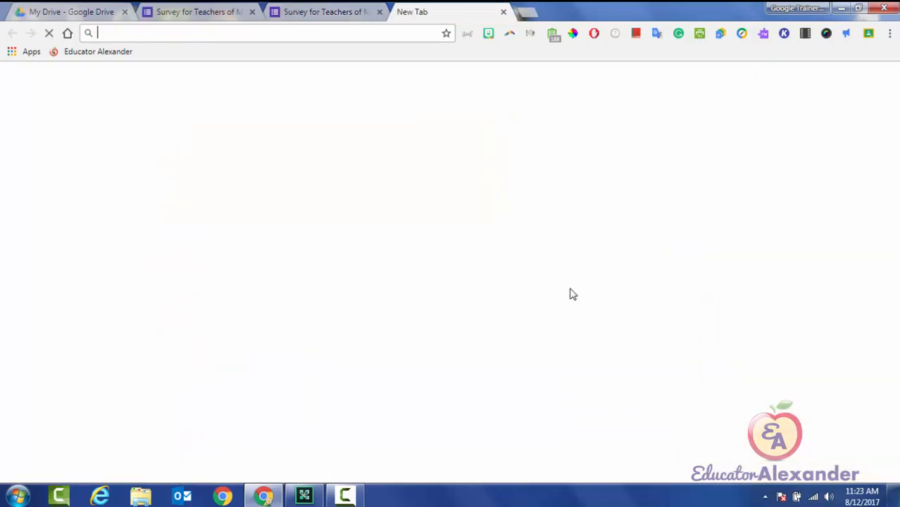
{"action": "right_click", "coordinate": [403, 34]}
{"action": "left_click", "coordinate": [443, 117]}
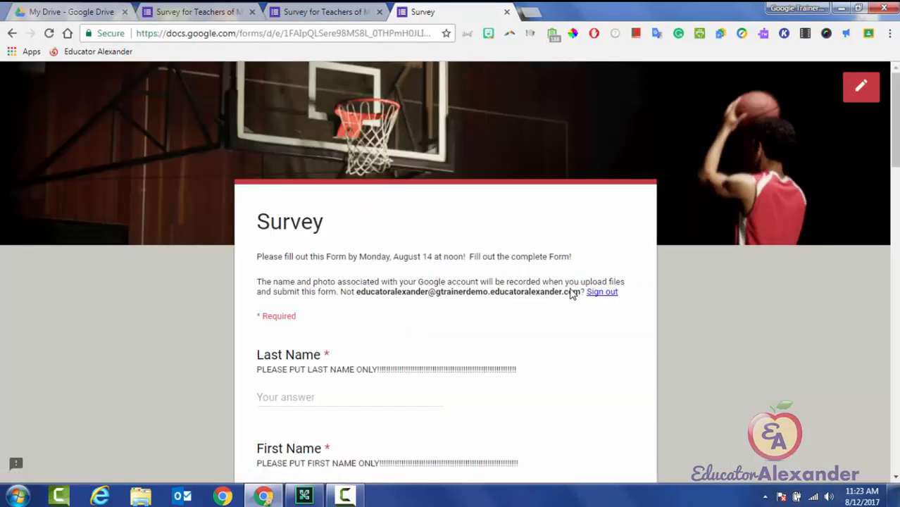
{"action": "key", "text": "ctrl+w"}
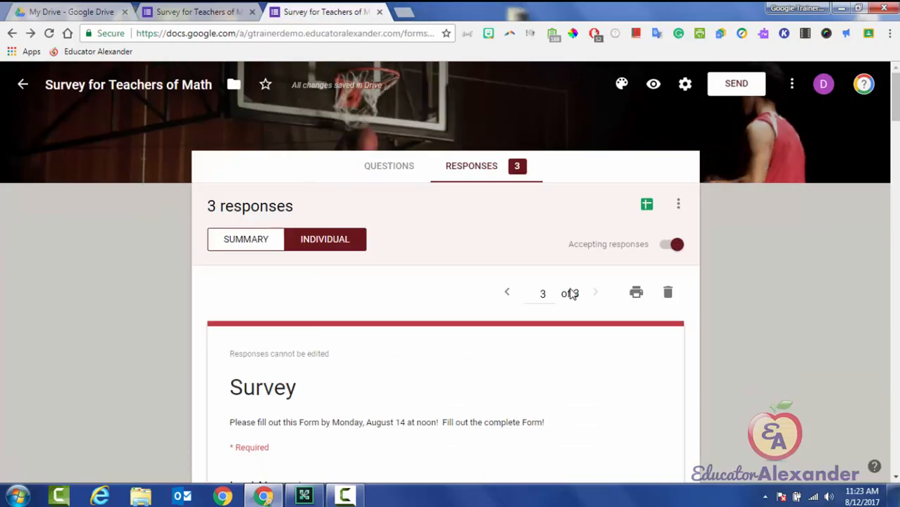
Toggle accepting responses off and on twice, ending with it on.
{"action": "key", "text": "space"}
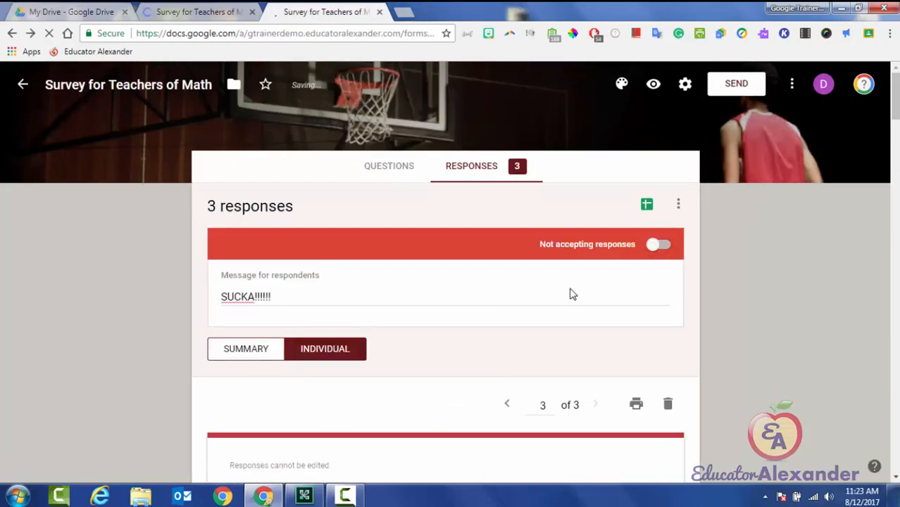
{"action": "key", "text": "space"}
{"action": "key", "text": "space"}
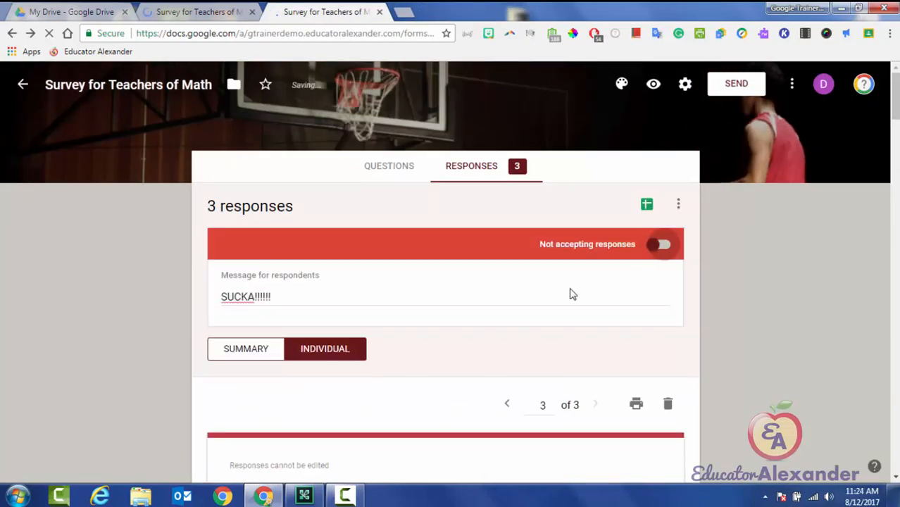
{"action": "key", "text": "space"}
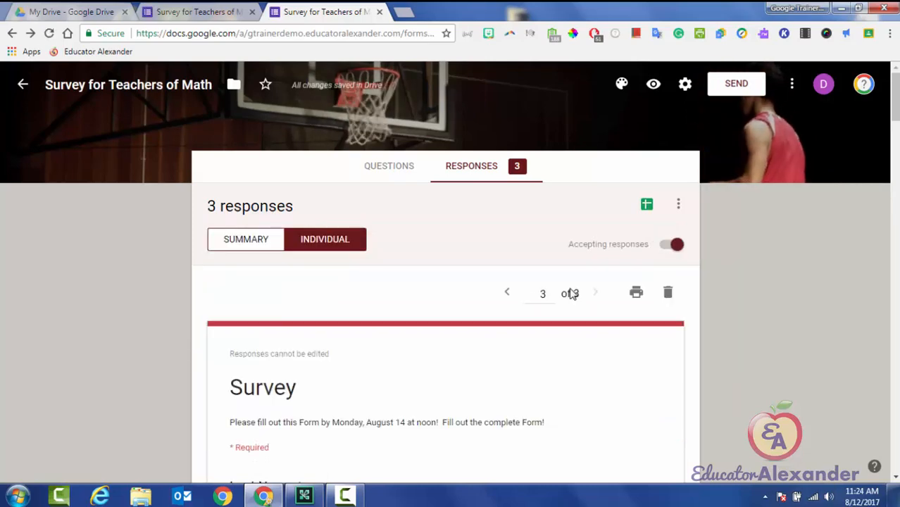
Show the questions and responses views and preview the response destination options, cancelling without creating a spreadsheet.
{"action": "key", "text": "Left"}
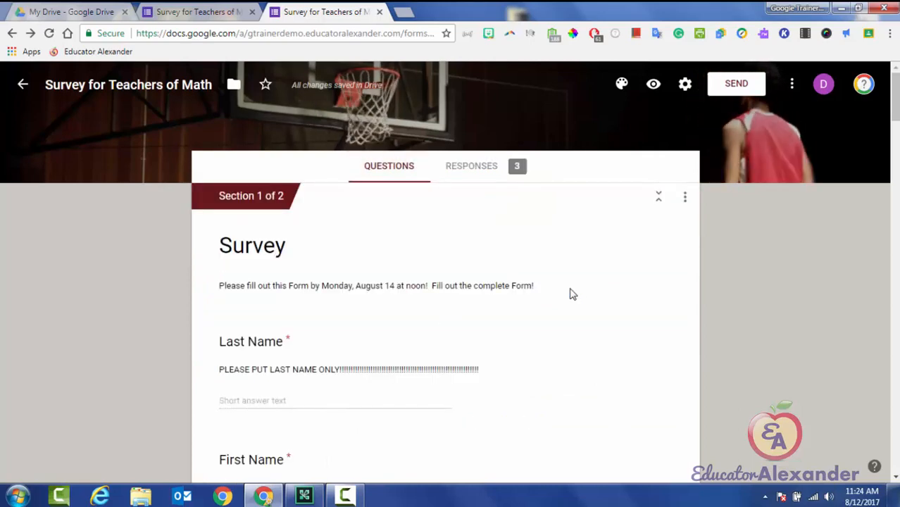
{"action": "key", "text": "Right"}
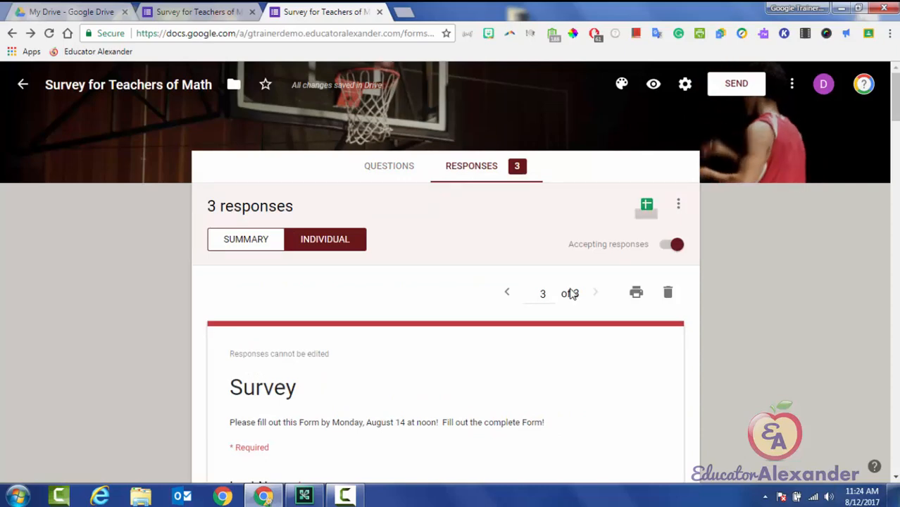
{"action": "key", "text": "Return"}
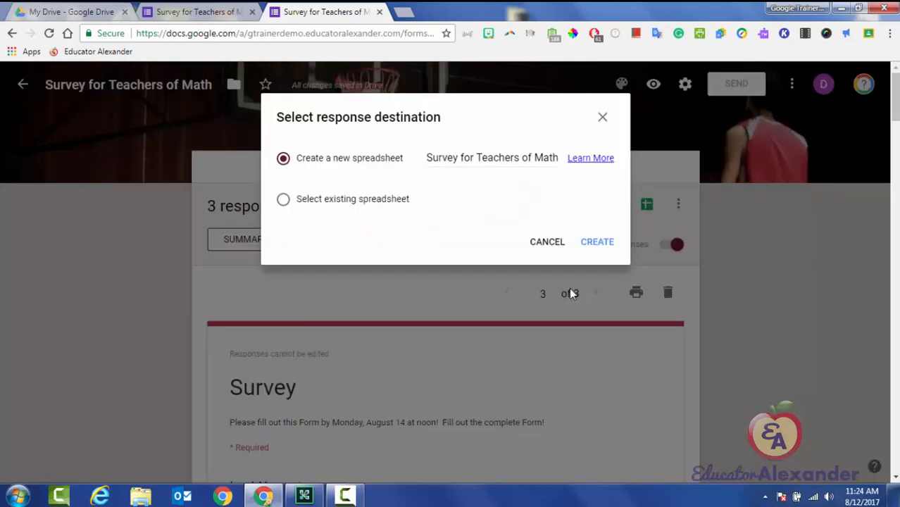
{"action": "key", "text": "Escape"}
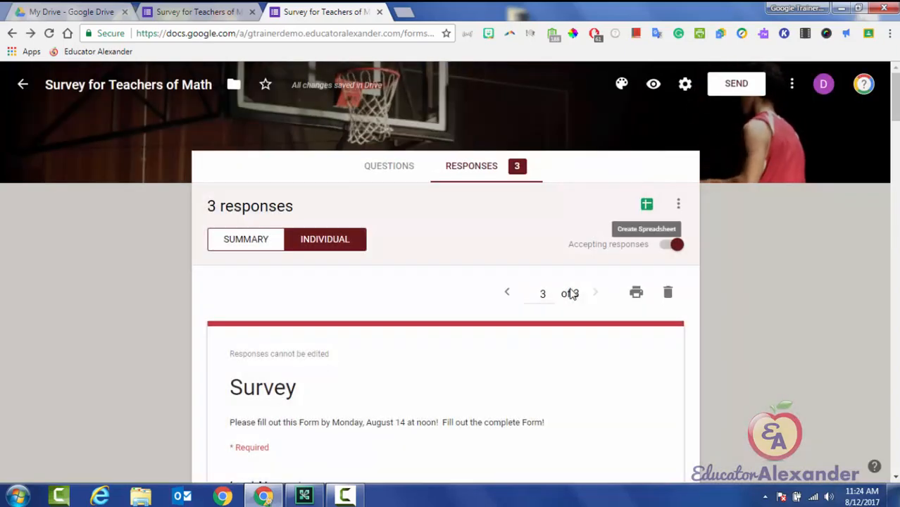
{"action": "key", "text": "Left"}
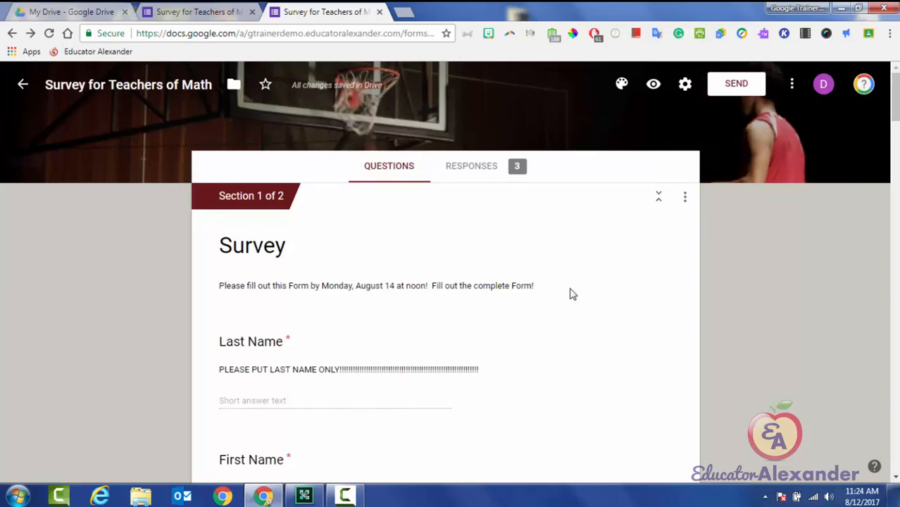
{"action": "key", "text": "Right"}
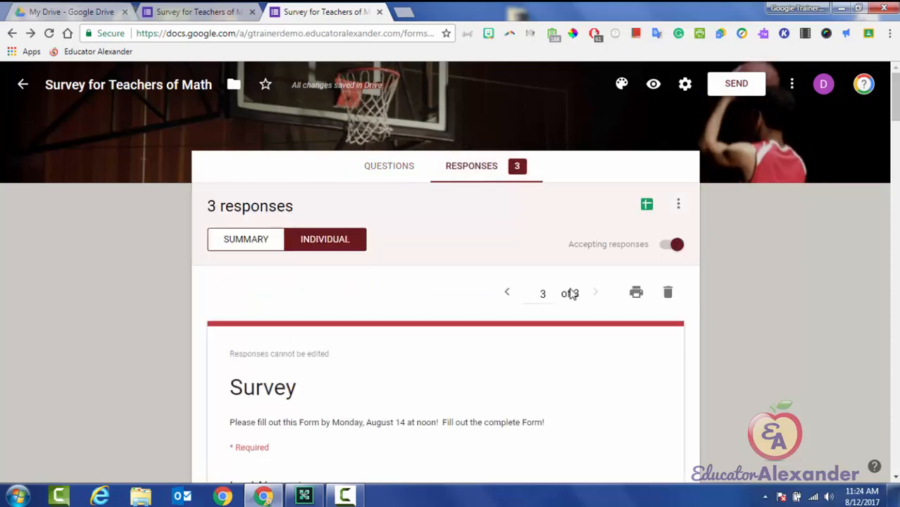
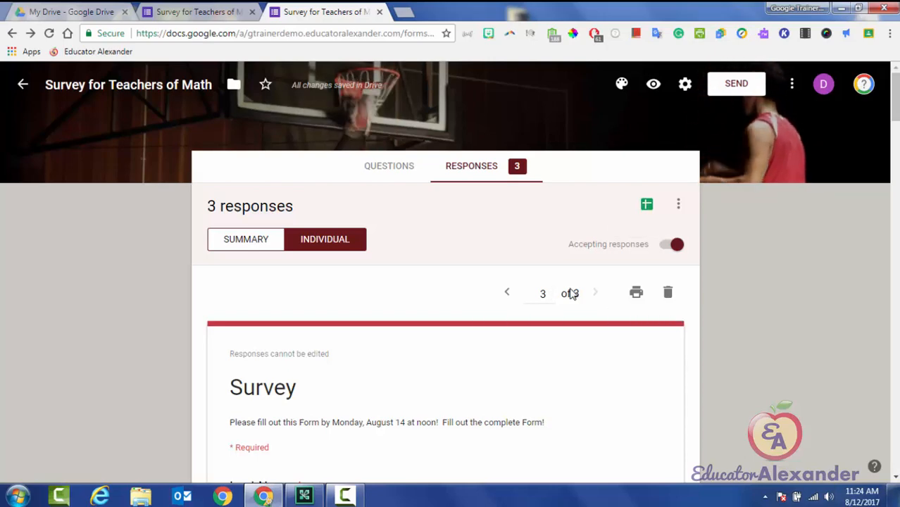
Create a new response spreadsheet named "Survey for Teachers of Math (Responses)" for the form.
{"action": "left_click", "coordinate": [646, 204]}
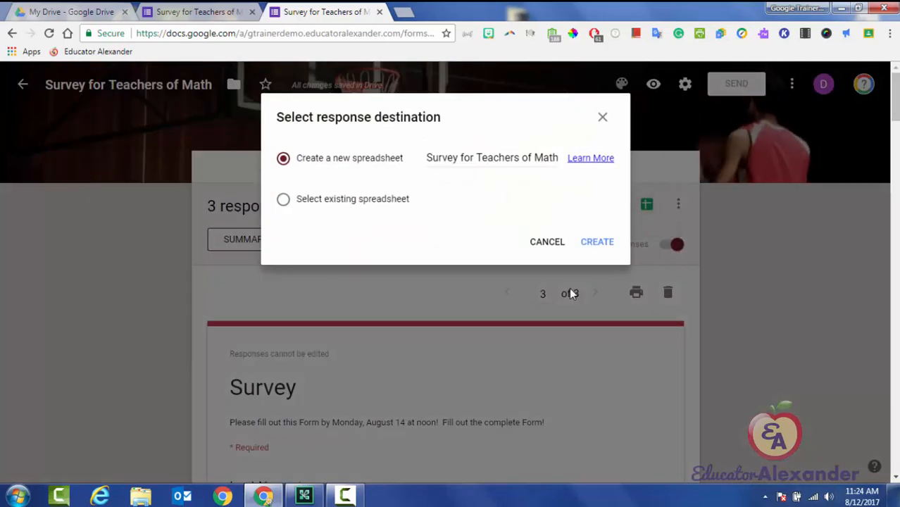
{"action": "left_click", "coordinate": [432, 158]}
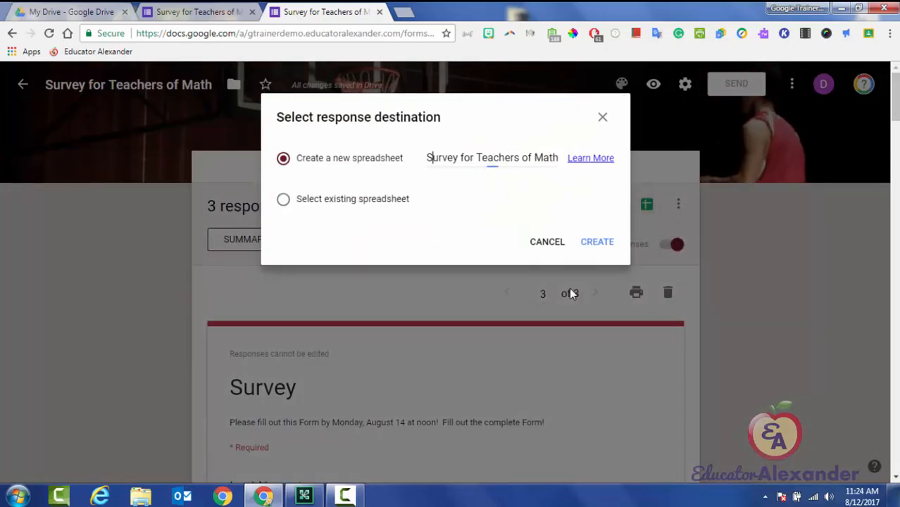
{"action": "left_click_drag", "start_coordinate": [433, 158], "coordinate": [558, 158]}
{"action": "left_click", "coordinate": [496, 158]}
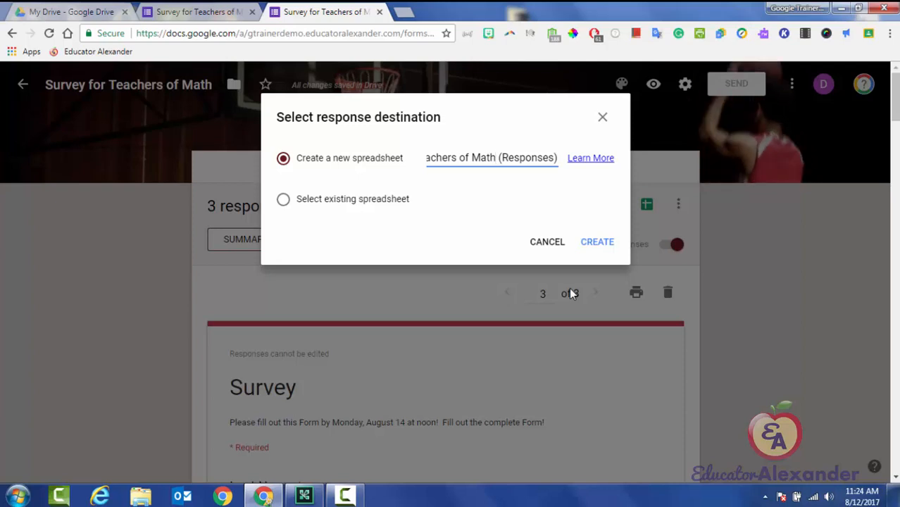
{"action": "left_click_drag", "start_coordinate": [502, 158], "coordinate": [558, 158]}
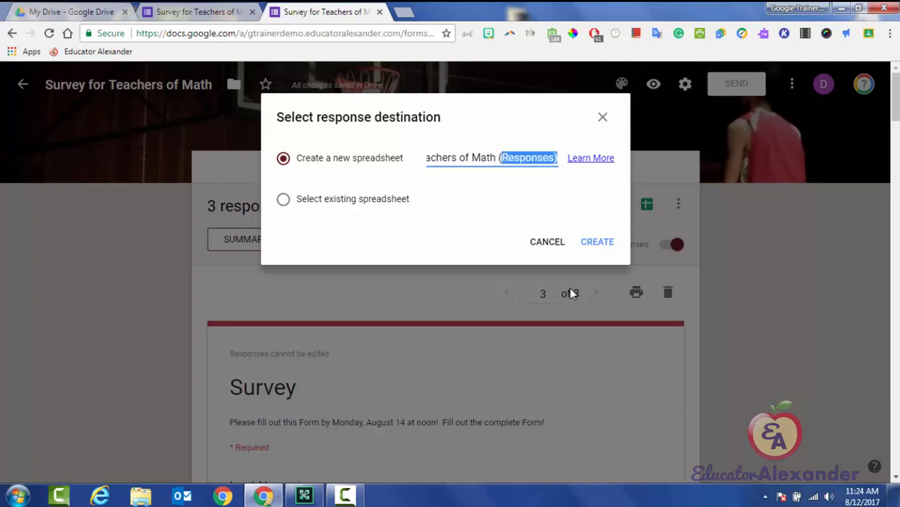
{"action": "left_click", "coordinate": [492, 158]}
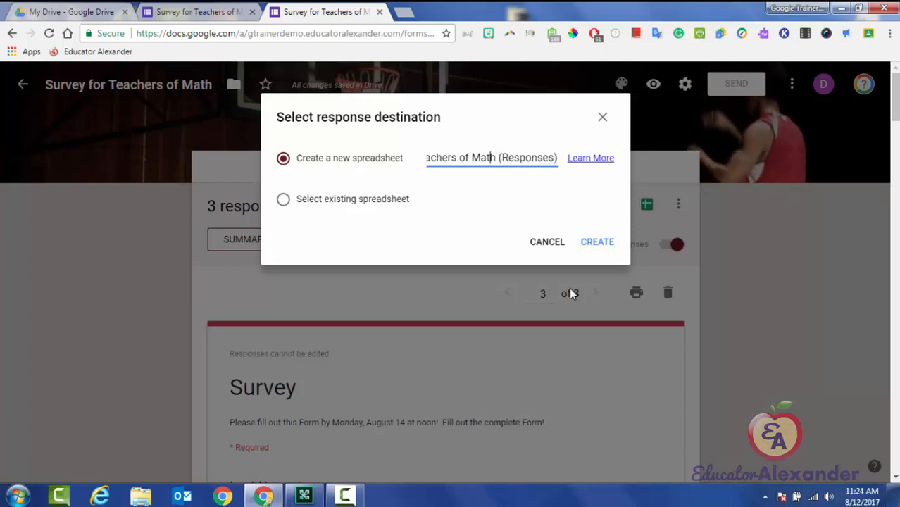
{"action": "left_click_drag", "start_coordinate": [499, 157], "coordinate": [558, 158]}
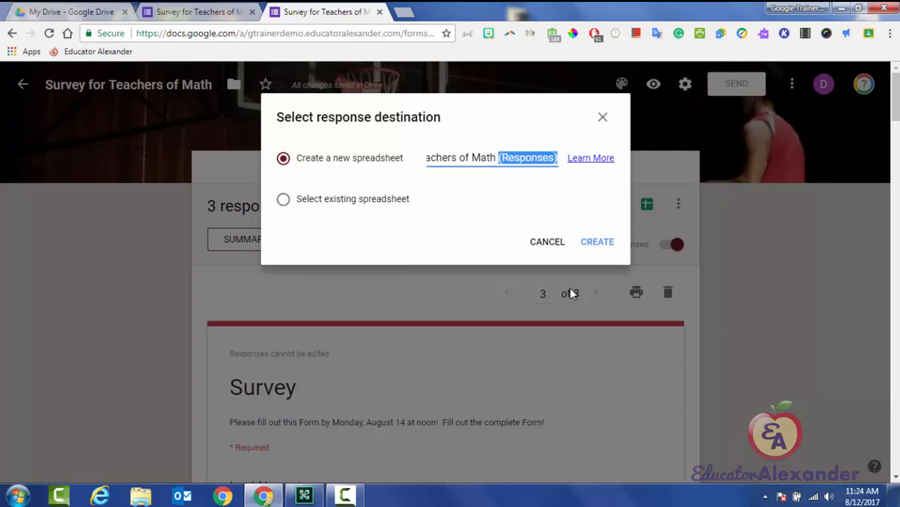
{"action": "left_click_drag", "start_coordinate": [542, 157], "coordinate": [426, 157]}
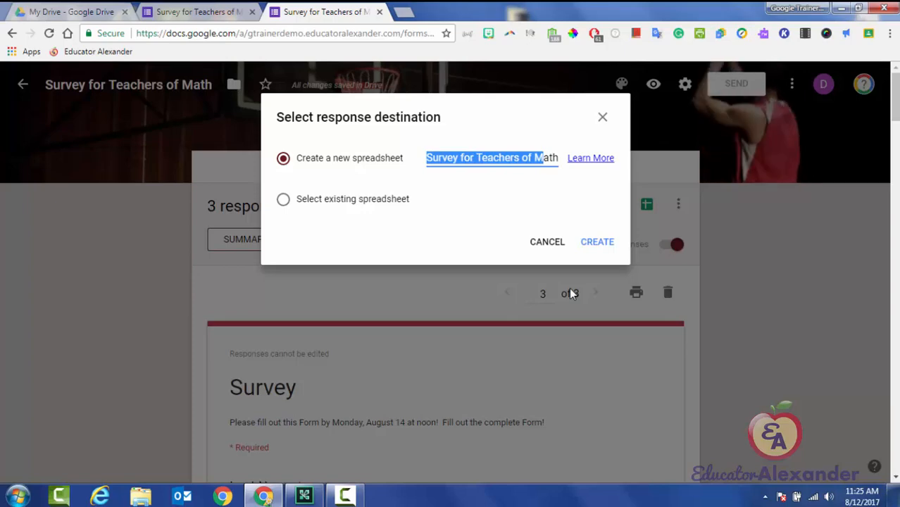
{"action": "left_click", "coordinate": [598, 241]}
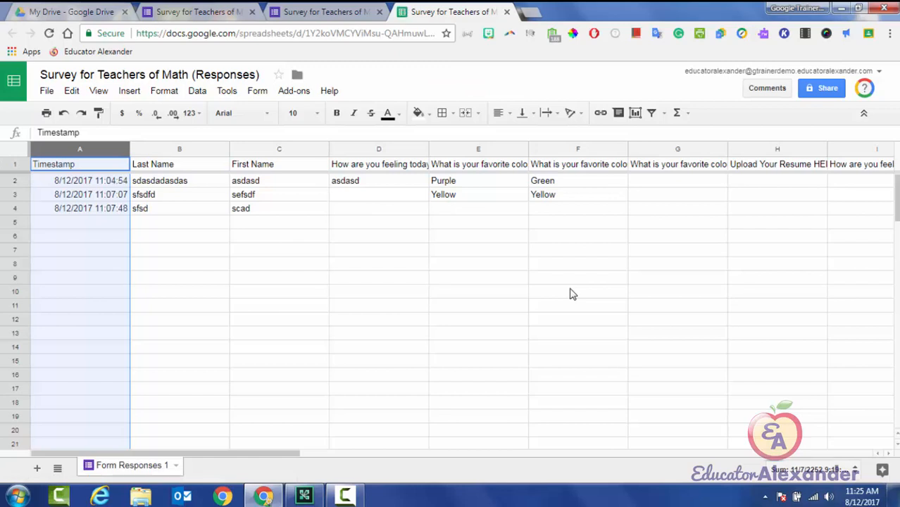
Examine the response spreadsheet's question columns, including "Upload Your Resume HERE" and "1. How long do you want to meet?", and return to the first column.
{"action": "scroll", "coordinate": [572, 294], "scroll_direction": "right", "scroll_amount": 4}
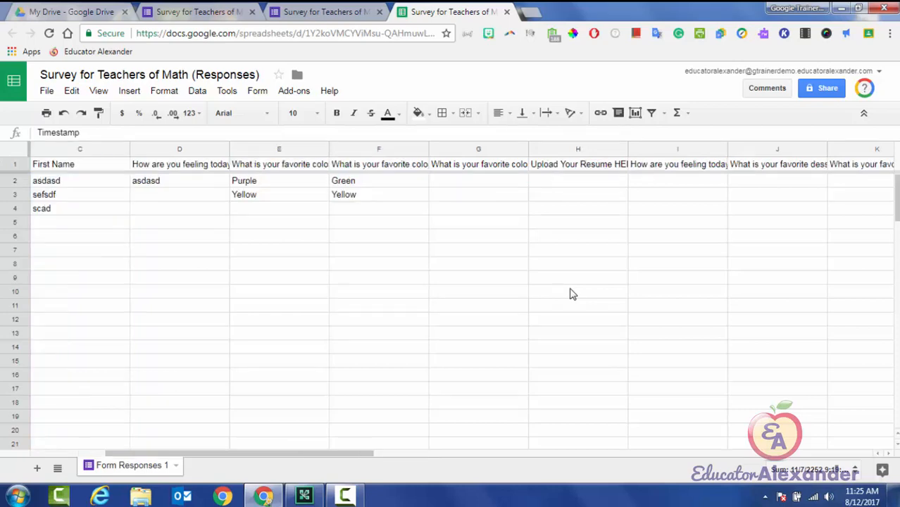
{"action": "scroll", "coordinate": [572, 294], "scroll_direction": "right", "scroll_amount": 2}
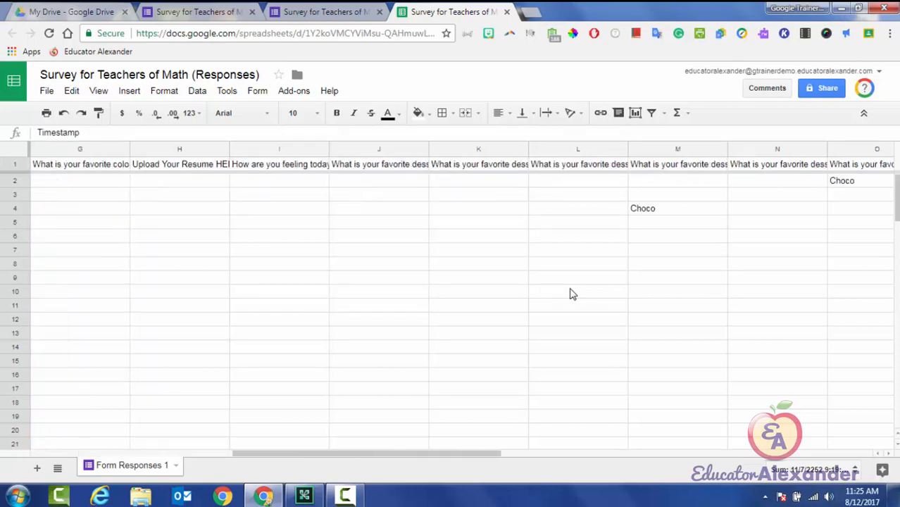
{"action": "left_click", "coordinate": [180, 150]}
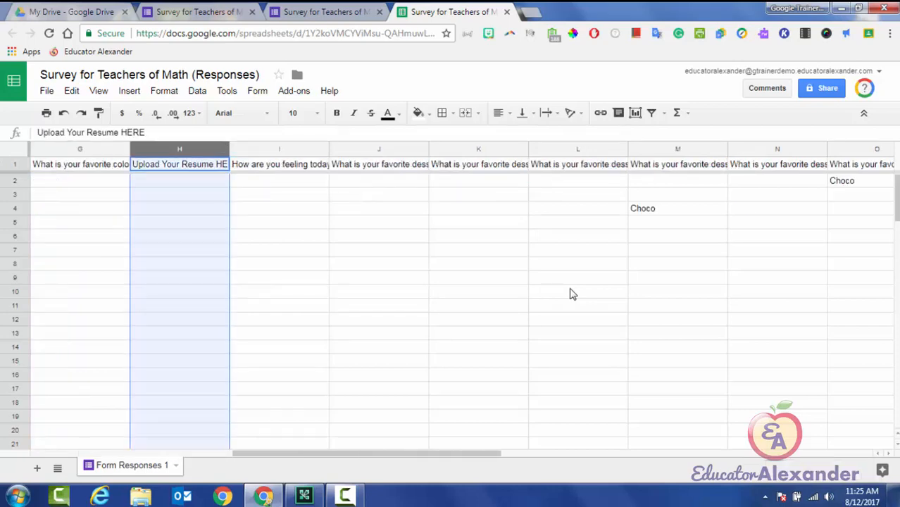
{"action": "scroll", "coordinate": [572, 295], "scroll_direction": "right", "scroll_amount": 6}
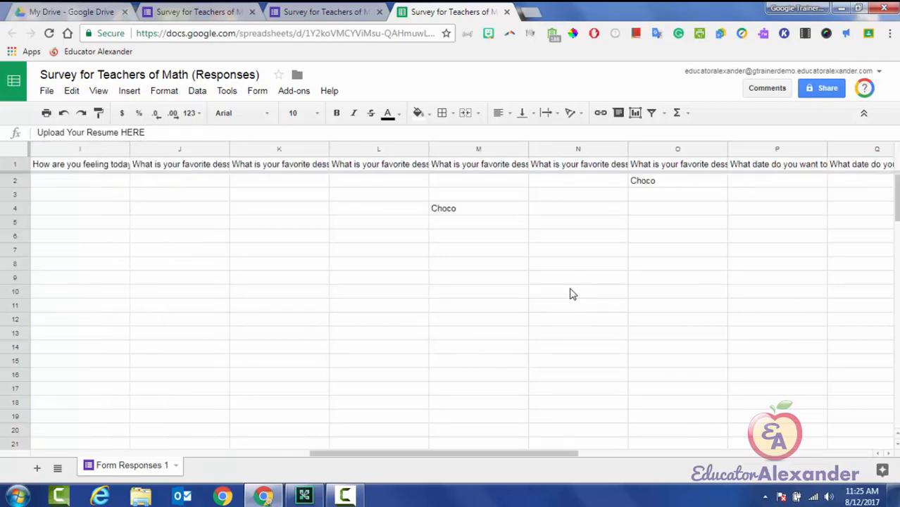
{"action": "scroll", "coordinate": [572, 295], "scroll_direction": "right", "scroll_amount": 2}
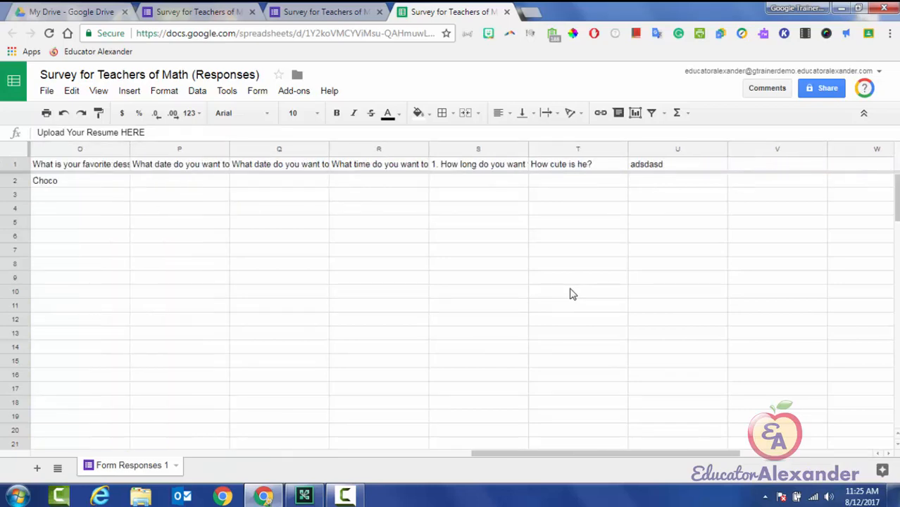
{"action": "scroll", "coordinate": [573, 295], "scroll_direction": "left", "scroll_amount": 9}
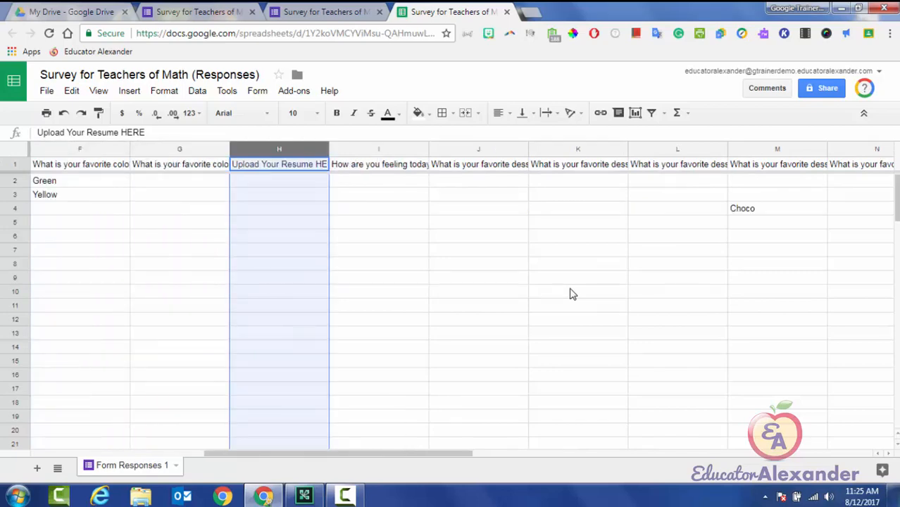
{"action": "scroll", "coordinate": [572, 295], "scroll_direction": "left", "scroll_amount": 5}
{"action": "scroll", "coordinate": [572, 294], "scroll_direction": "right", "scroll_amount": 7}
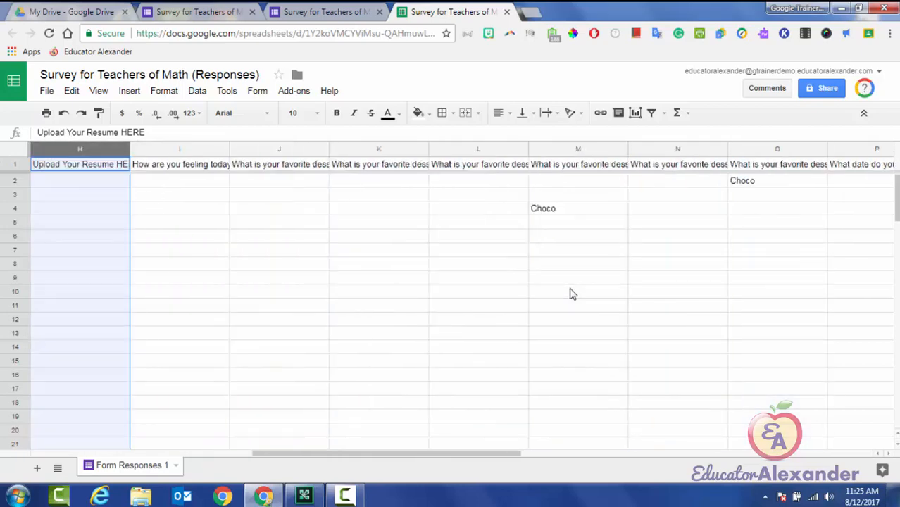
{"action": "scroll", "coordinate": [572, 294], "scroll_direction": "right", "scroll_amount": 3}
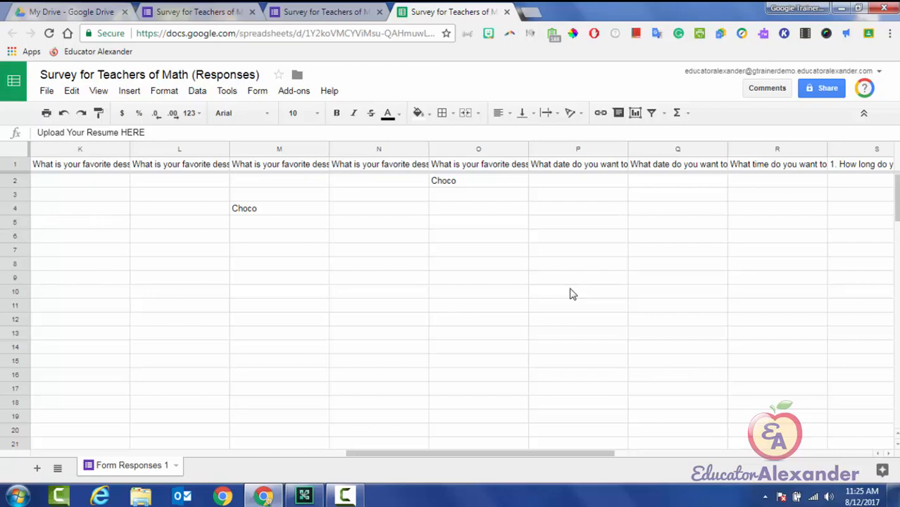
{"action": "scroll", "coordinate": [573, 294], "scroll_direction": "right", "scroll_amount": 2}
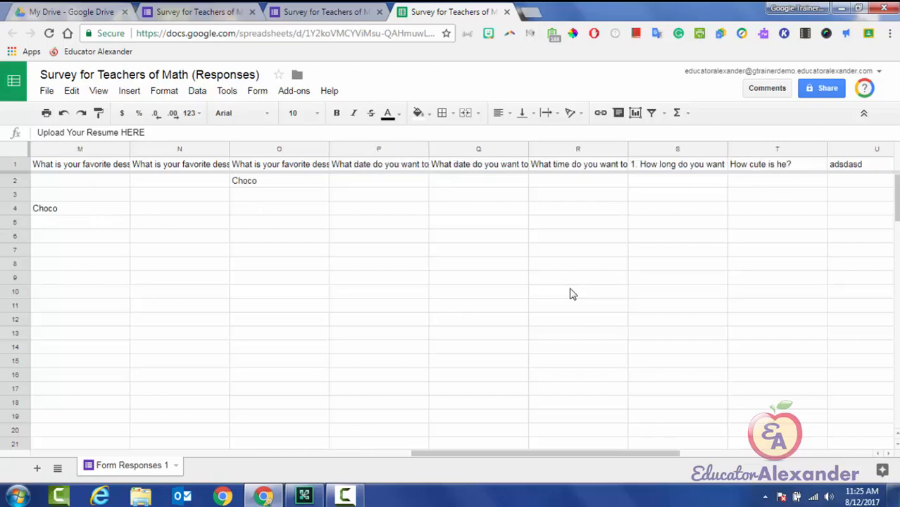
{"action": "left_click", "coordinate": [678, 164]}
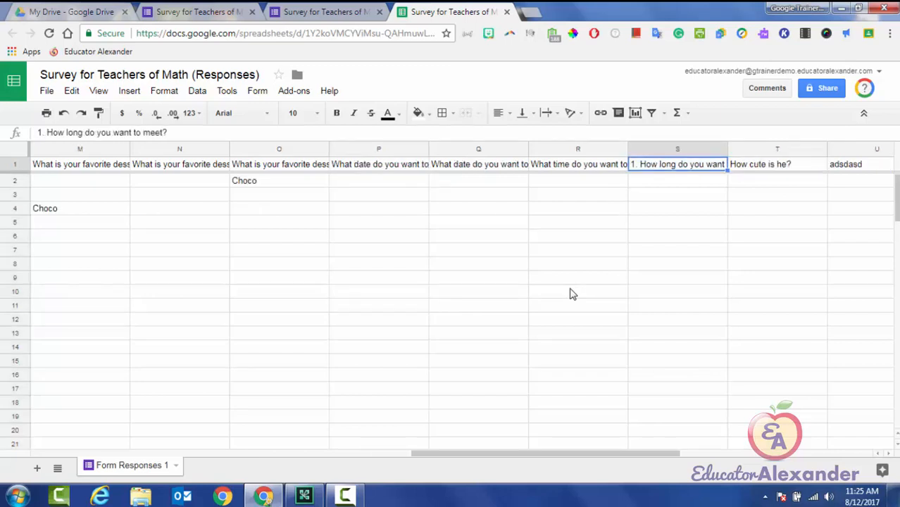
{"action": "scroll", "coordinate": [573, 294], "scroll_direction": "left", "scroll_amount": 10}
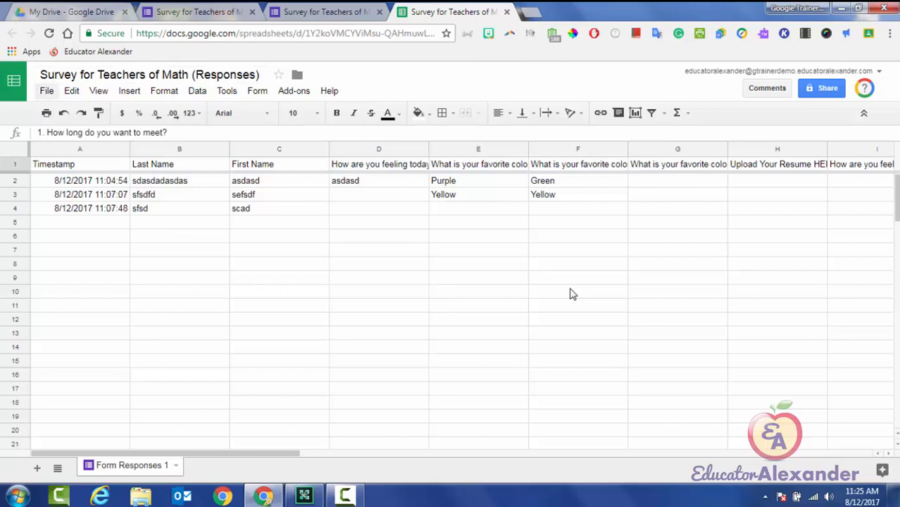
Preview the spreadsheet's download formats, and check that it can be reopened from the form's responses.
{"action": "left_click", "coordinate": [46, 91]}
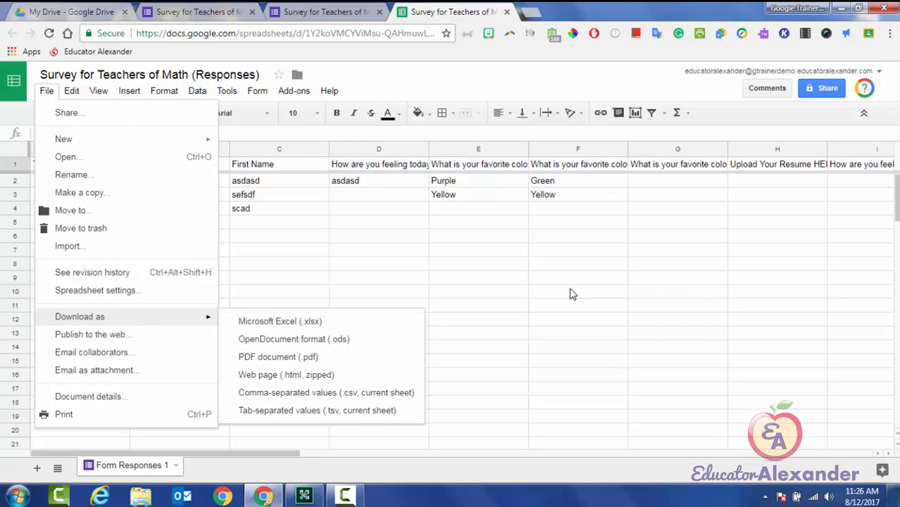
{"action": "key", "text": "ctrl+w"}
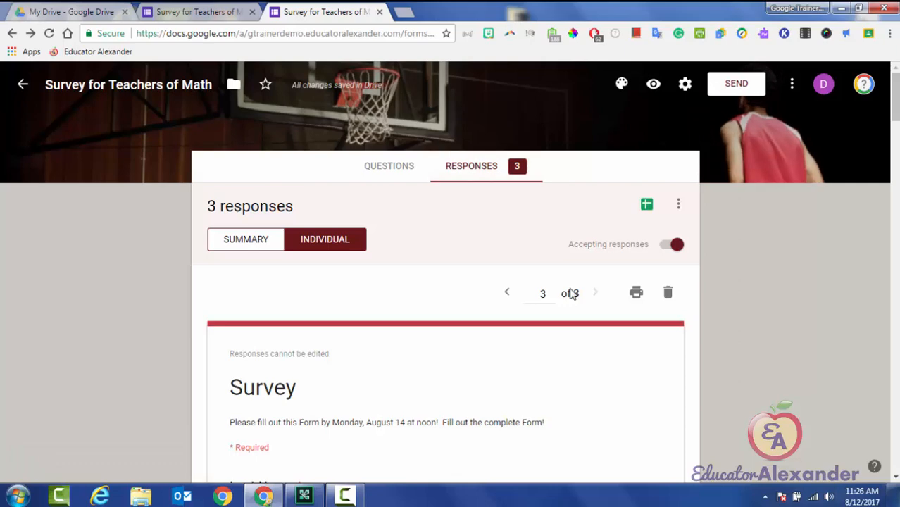
{"action": "left_click", "coordinate": [647, 205]}
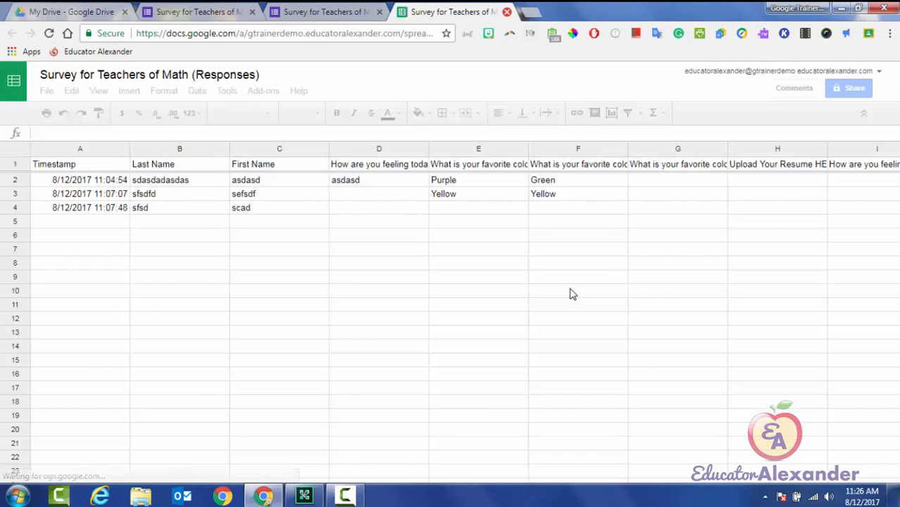
{"action": "key", "text": "ctrl+w"}
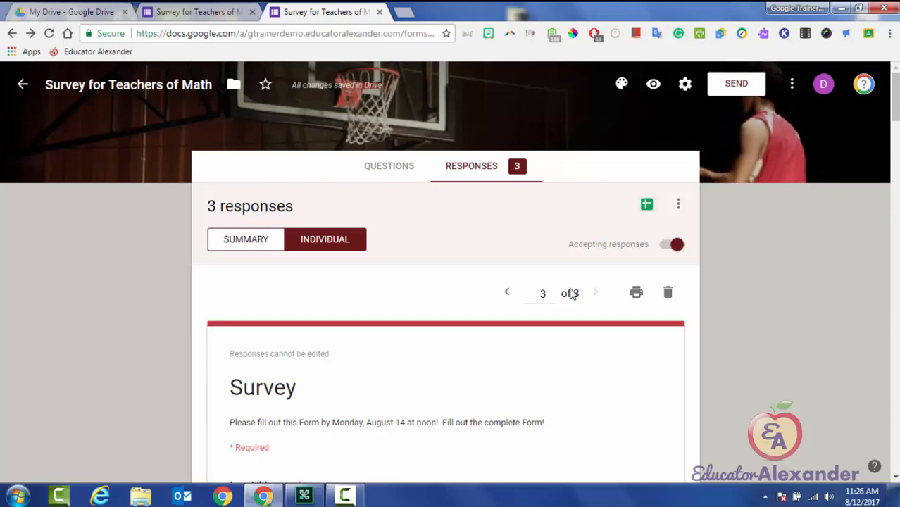
Turn email notifications for new responses on, and switch them off again.
{"action": "key", "text": "Return"}
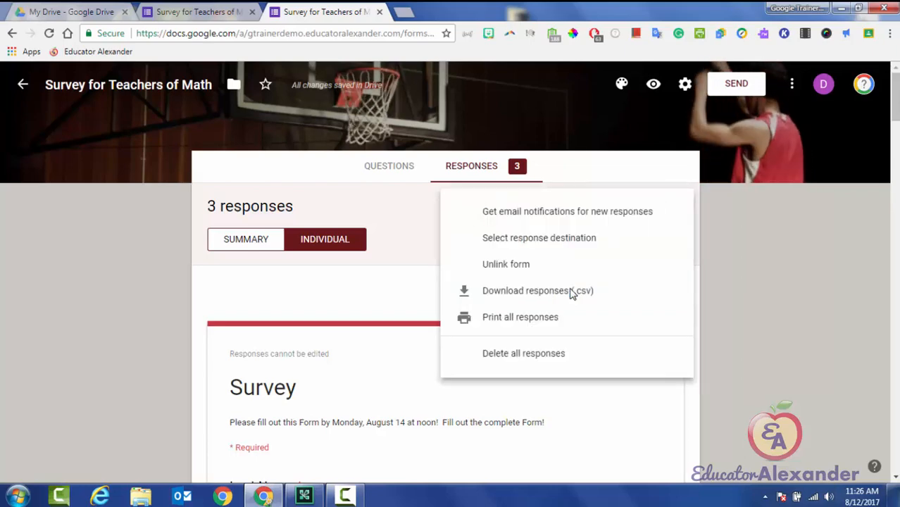
{"action": "key", "text": "Escape"}
{"action": "key", "text": "Return"}
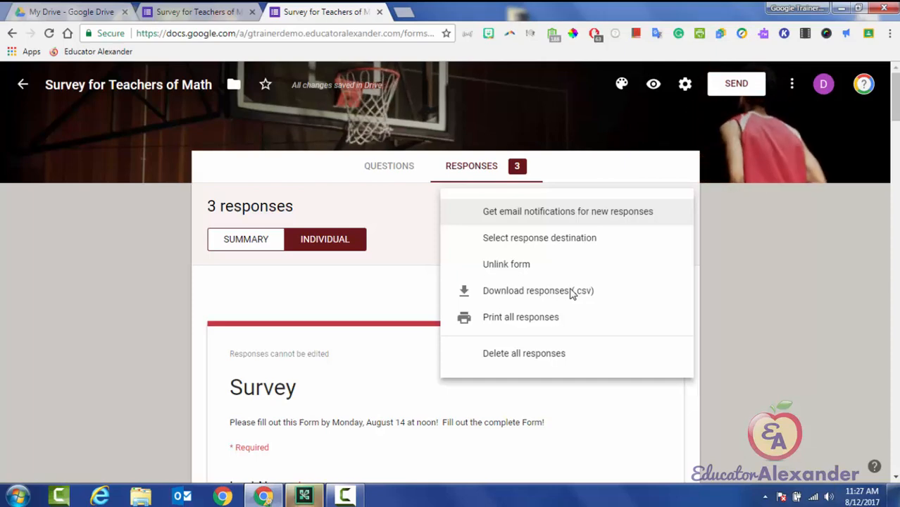
{"action": "key", "text": "Return"}
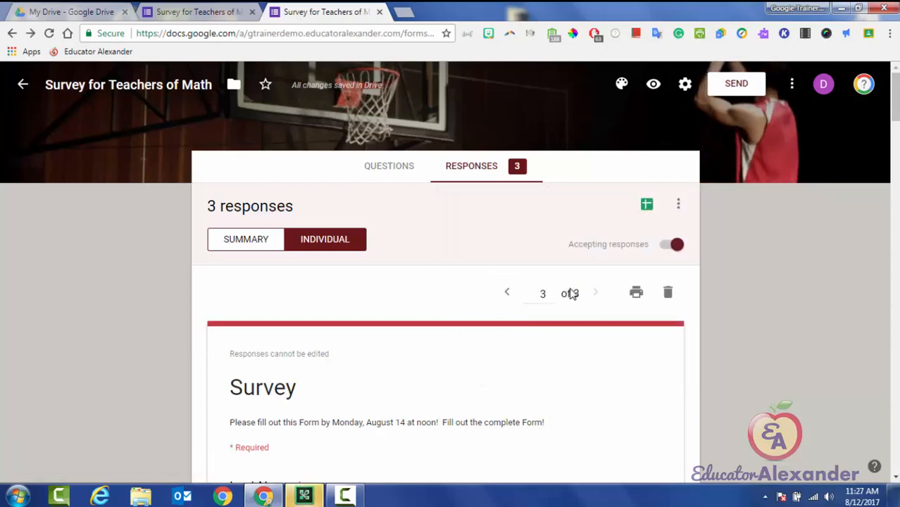
{"action": "key", "text": "Return"}
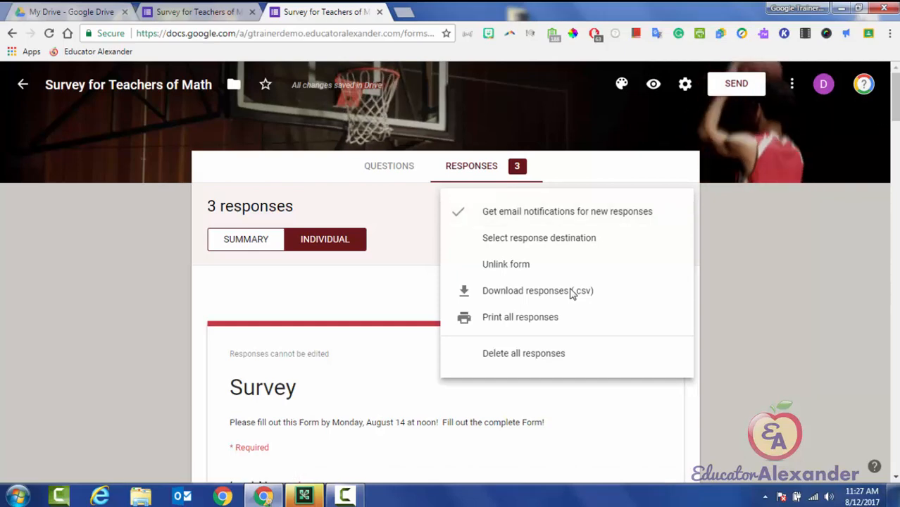
{"action": "key", "text": "Return"}
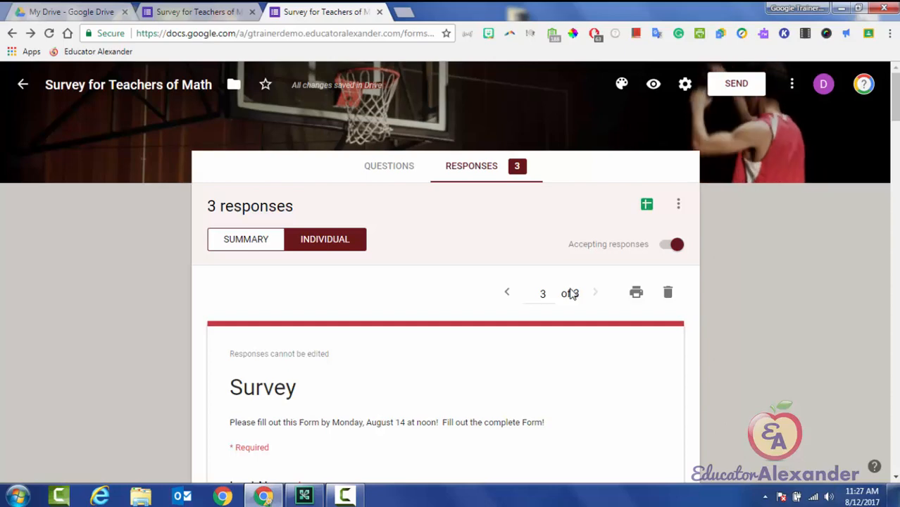
Review the response destination options and the proposed new spreadsheet name, closing the dialog without creating another spreadsheet.
{"action": "key", "text": "Return"}
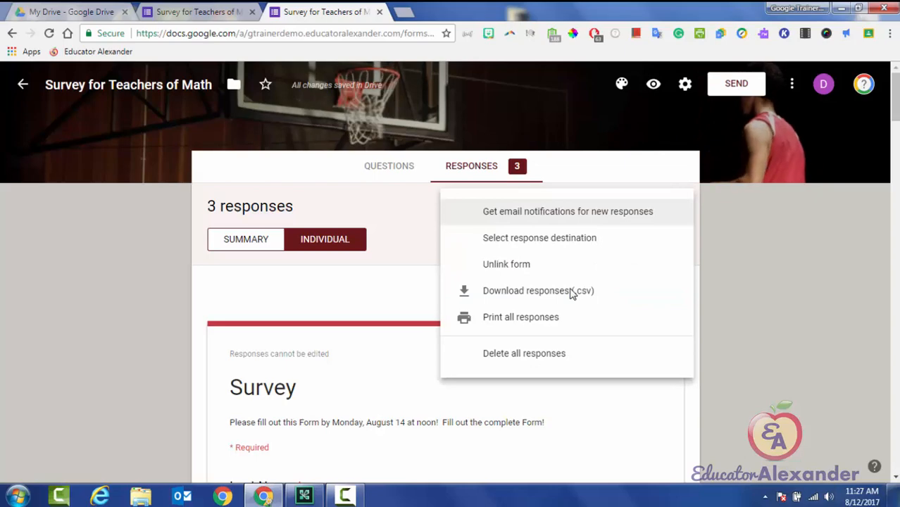
{"action": "key", "text": "Down"}
{"action": "key", "text": "Return"}
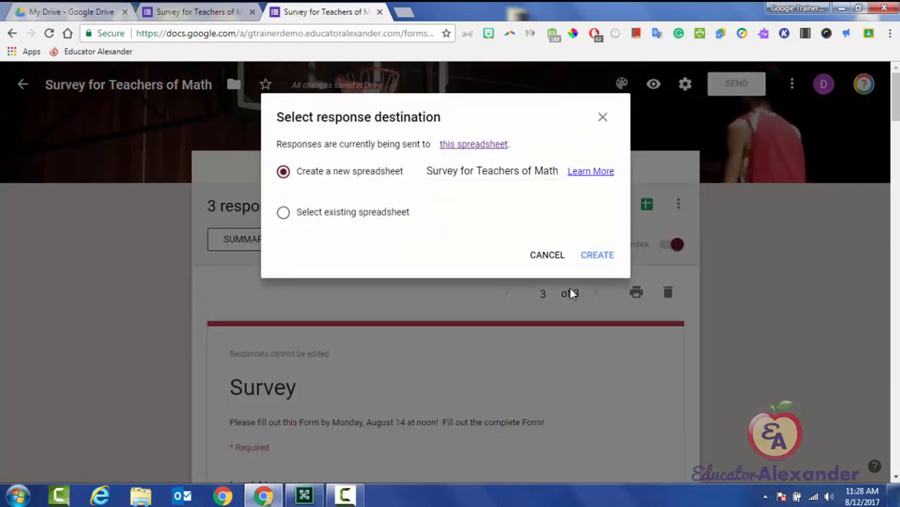
{"action": "key", "text": "ctrl+shift+Right"}
{"action": "key", "text": "ctrl+shift+Right"}
{"action": "key", "text": "ctrl+shift+Right"}
{"action": "key", "text": "ctrl+shift+Right"}
{"action": "key", "text": "ctrl+shift+Right"}
{"action": "key", "text": "ctrl+shift+Right"}
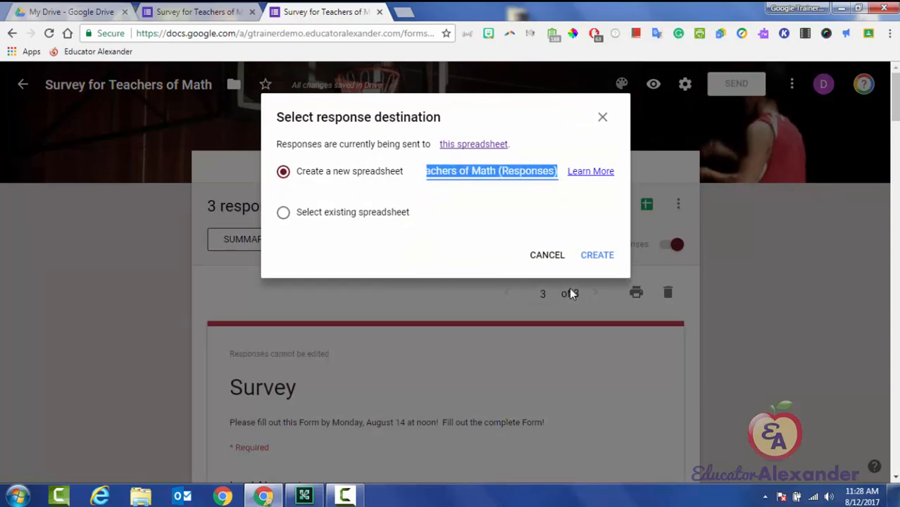
{"action": "key", "text": "Left"}
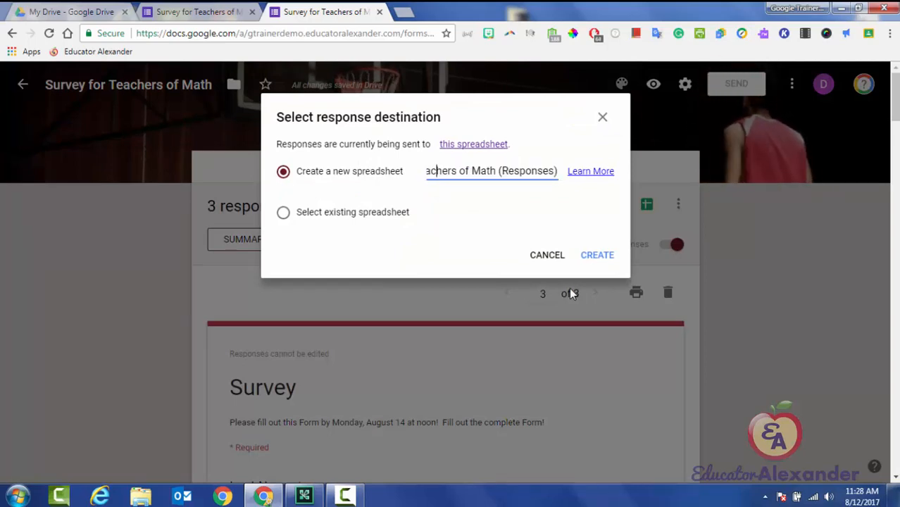
{"action": "key", "text": "ctrl+shift+Right"}
{"action": "key", "text": "ctrl+shift+Right"}
{"action": "key", "text": "ctrl+shift+Right"}
{"action": "key", "text": "ctrl+shift+Right"}
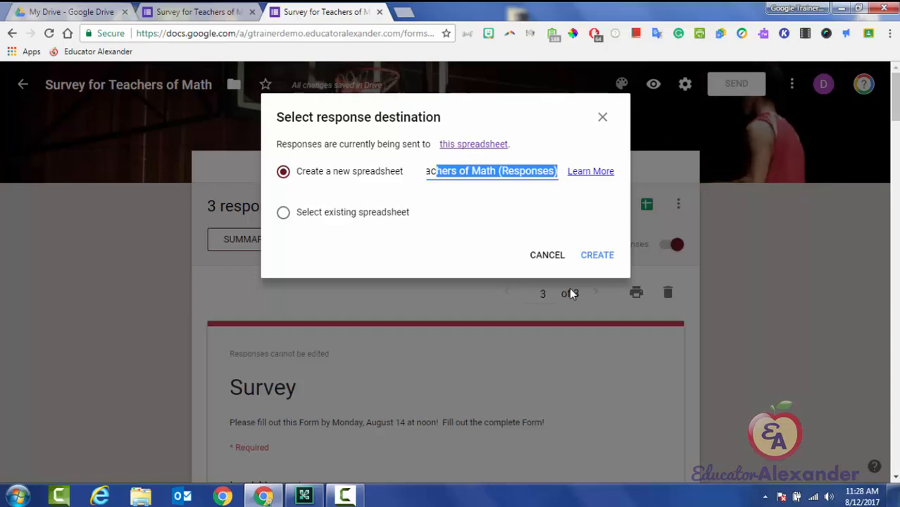
{"action": "left_click", "coordinate": [571, 290]}
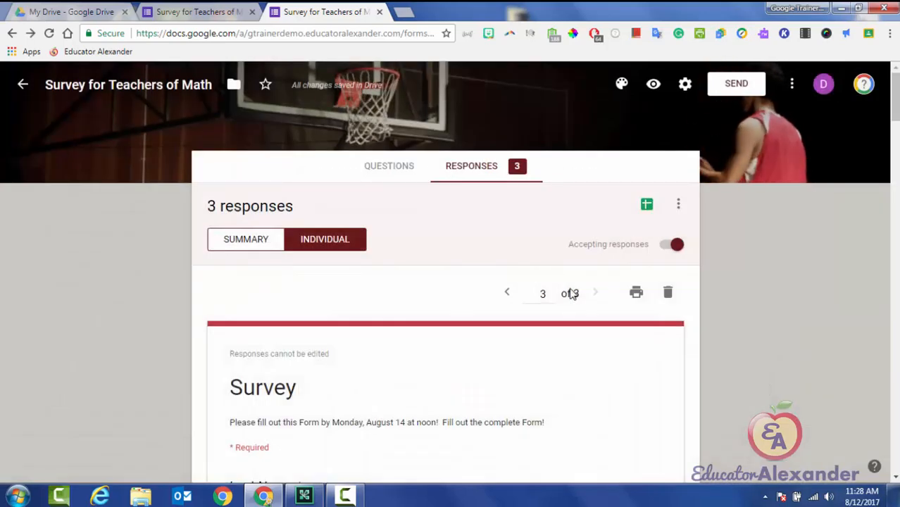
Stop the form from accepting responses.
{"action": "key", "text": "space"}
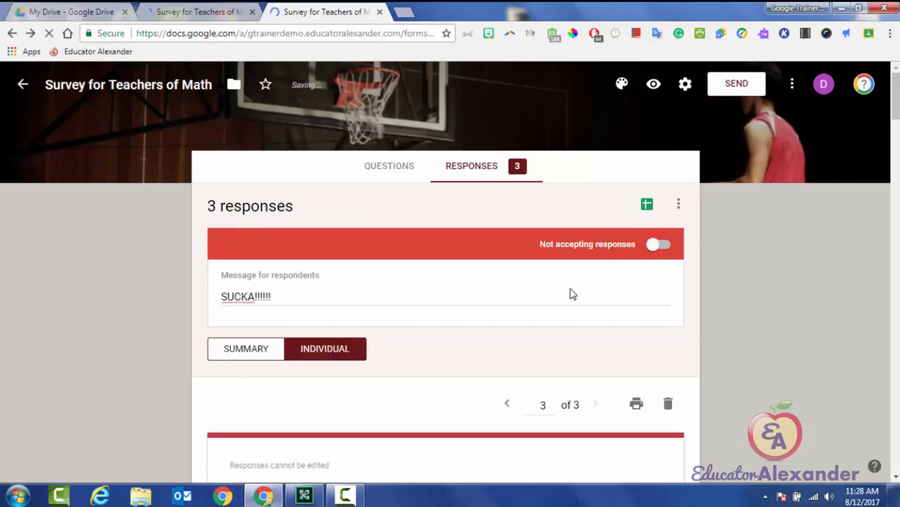
Turn accepting responses back on, and bring up the choice of existing spreadsheets as the response destination.
{"action": "key", "text": "space"}
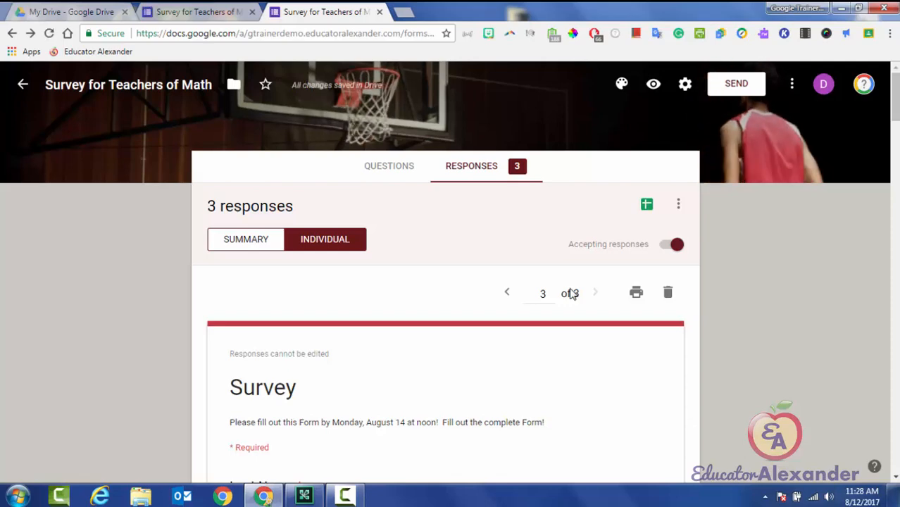
{"action": "key", "text": "Return"}
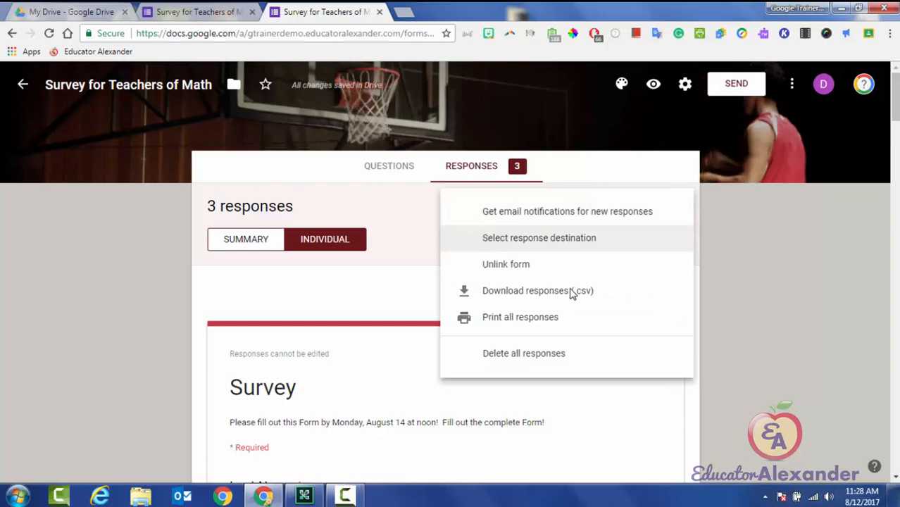
{"action": "key", "text": "Return"}
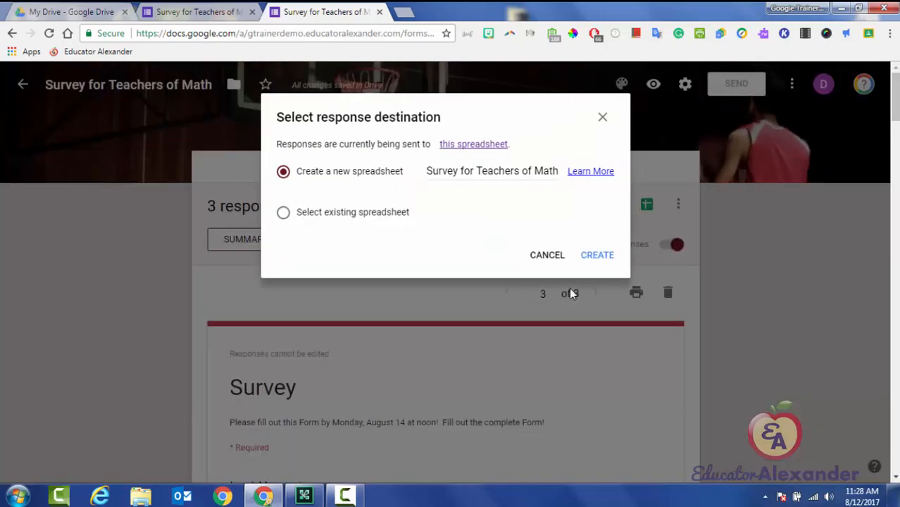
{"action": "key", "text": "Down"}
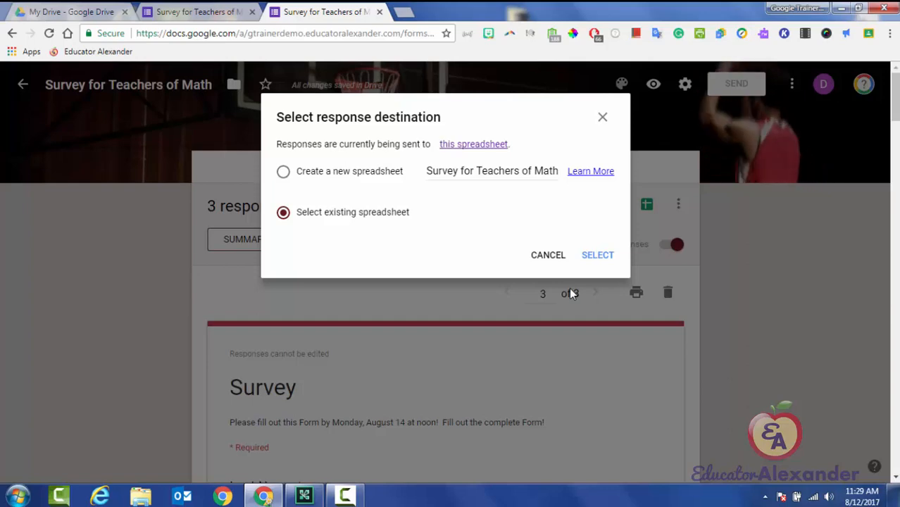
{"action": "key", "text": "Return"}
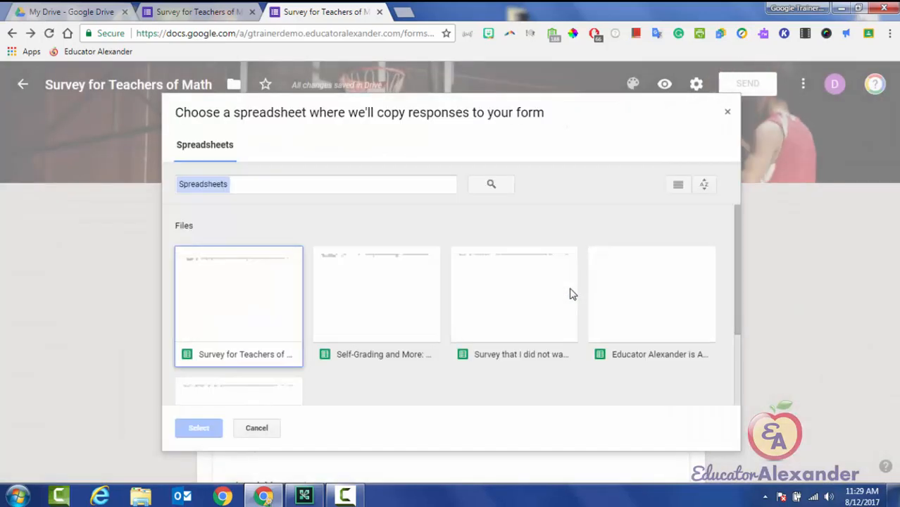
Browse the existing spreadsheets offered for the form's responses, closing the picker and the destination dialog without selecting one.
{"action": "scroll", "coordinate": [573, 295], "scroll_direction": "down", "scroll_amount": 3}
{"action": "scroll", "coordinate": [572, 294], "scroll_direction": "up", "scroll_amount": 3}
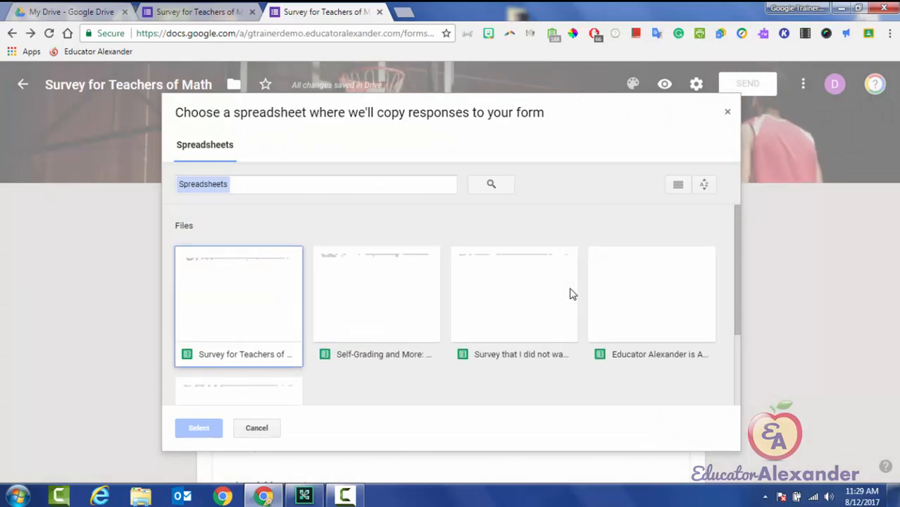
{"action": "scroll", "coordinate": [572, 295], "scroll_direction": "down", "scroll_amount": 3}
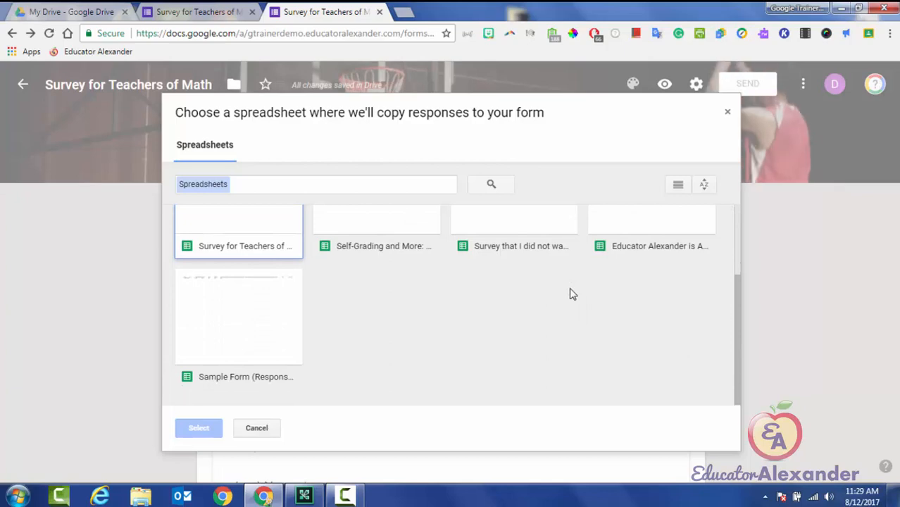
{"action": "scroll", "coordinate": [572, 295], "scroll_direction": "up", "scroll_amount": 3}
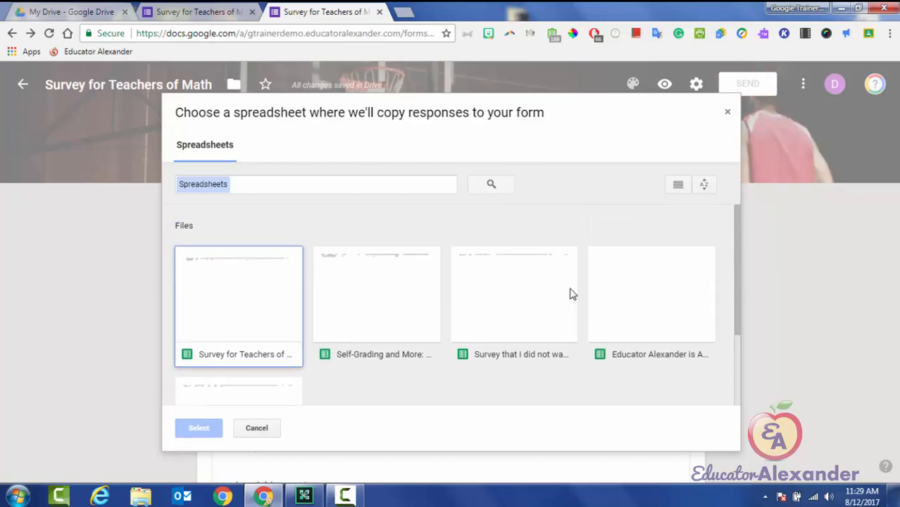
{"action": "scroll", "coordinate": [572, 294], "scroll_direction": "down", "scroll_amount": 3}
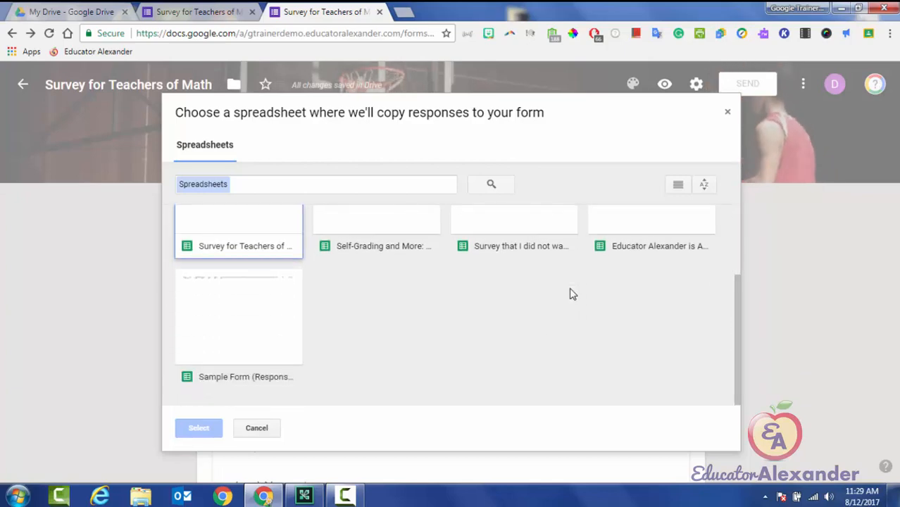
{"action": "key", "text": "Escape"}
{"action": "key", "text": "Escape"}
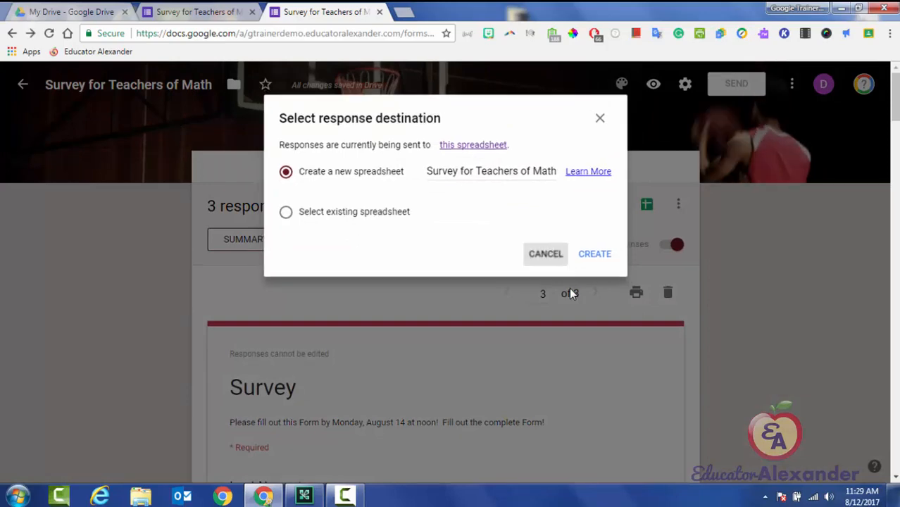
Review the response options for unlinking the form, downloading responses as .csv and printing all responses, without applying any.
{"action": "key", "text": "Up"}
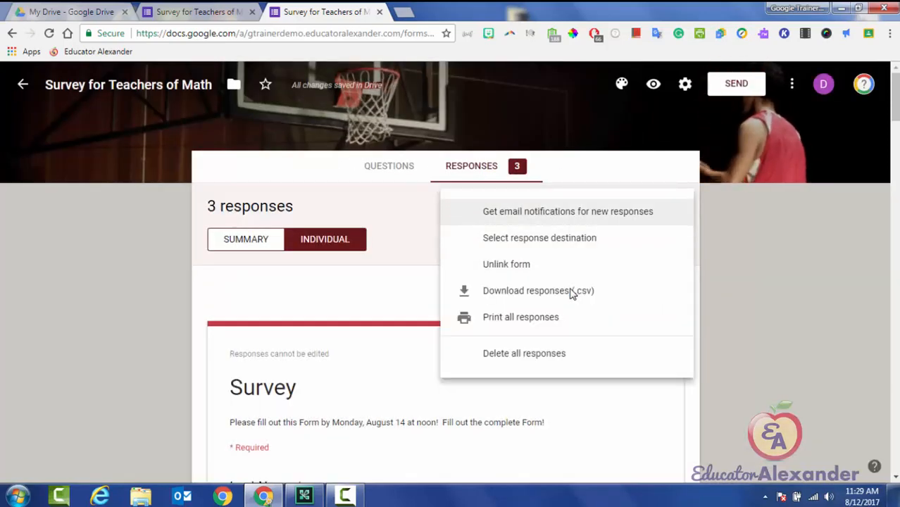
{"action": "key", "text": "Down"}
{"action": "key", "text": "Down"}
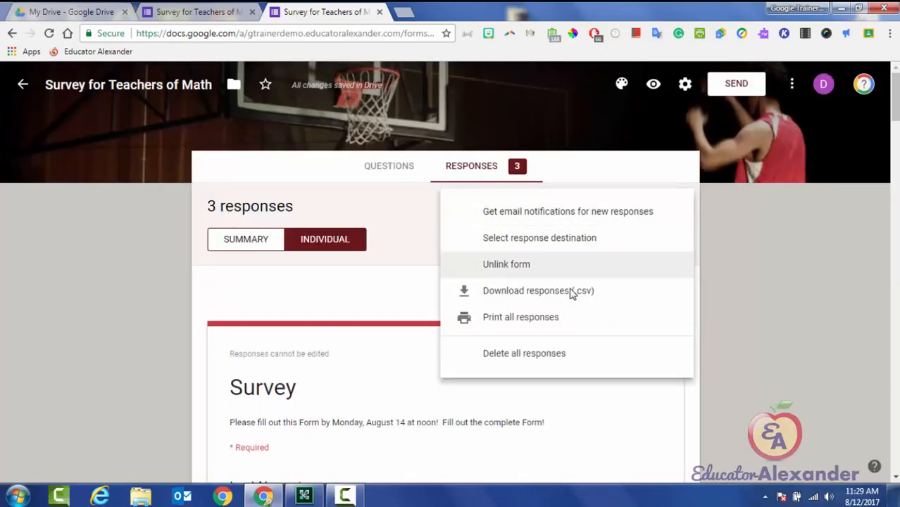
{"action": "key", "text": "Down"}
{"action": "key", "text": "Down"}
{"action": "key", "text": "Up"}
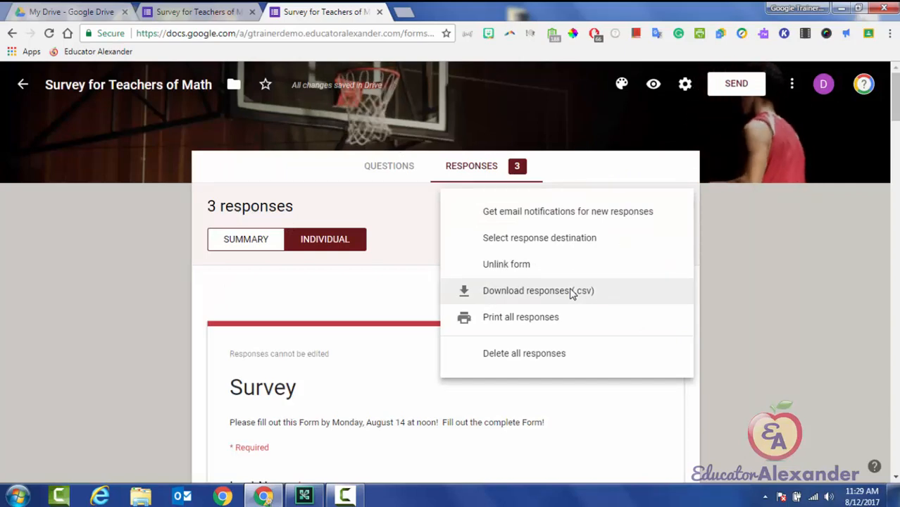
{"action": "key", "text": "Down"}
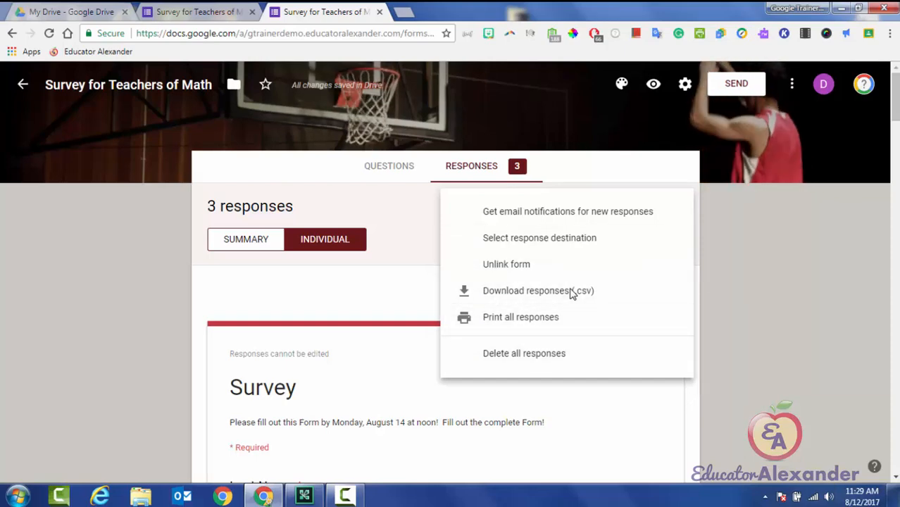
{"action": "left_click", "coordinate": [572, 295]}
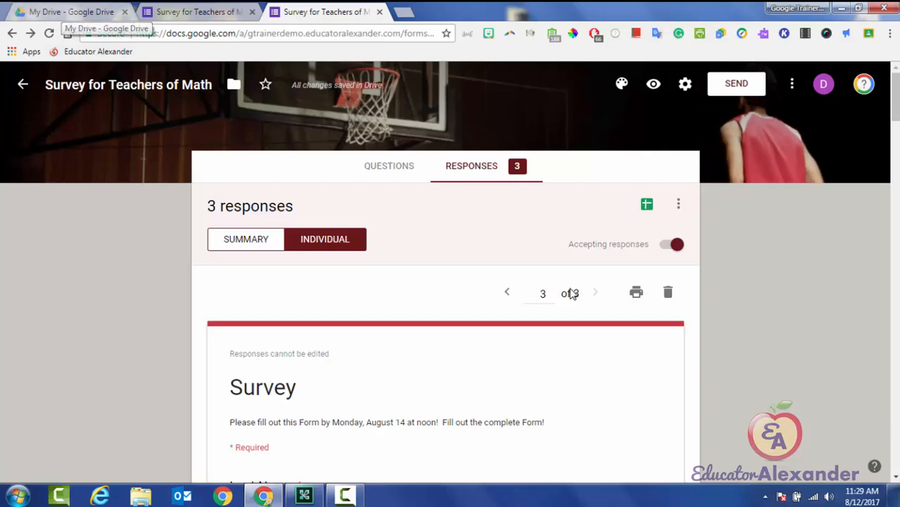
Switch to Google Drive, find the "Survey for Teachers of Math" form next to its responses spreadsheet, and select the form.
{"action": "left_click", "coordinate": [60, 12]}
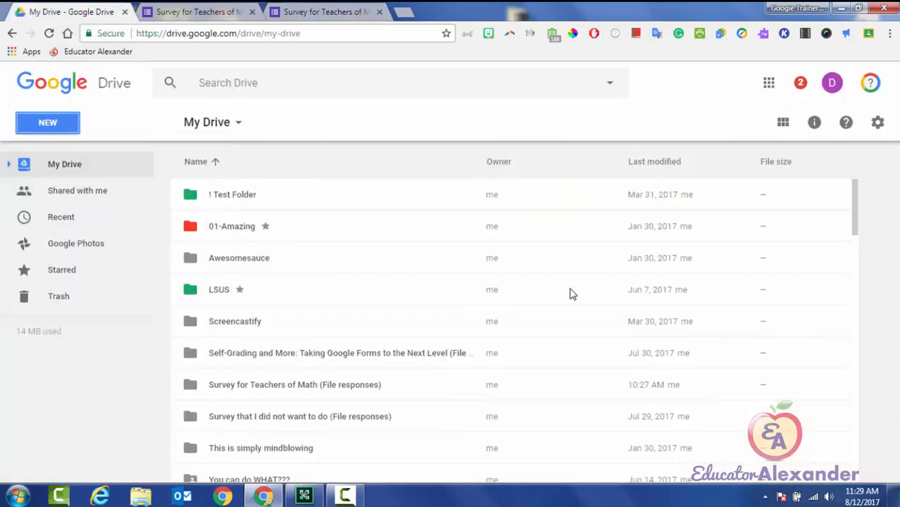
{"action": "scroll", "coordinate": [572, 294], "scroll_direction": "down", "scroll_amount": 12}
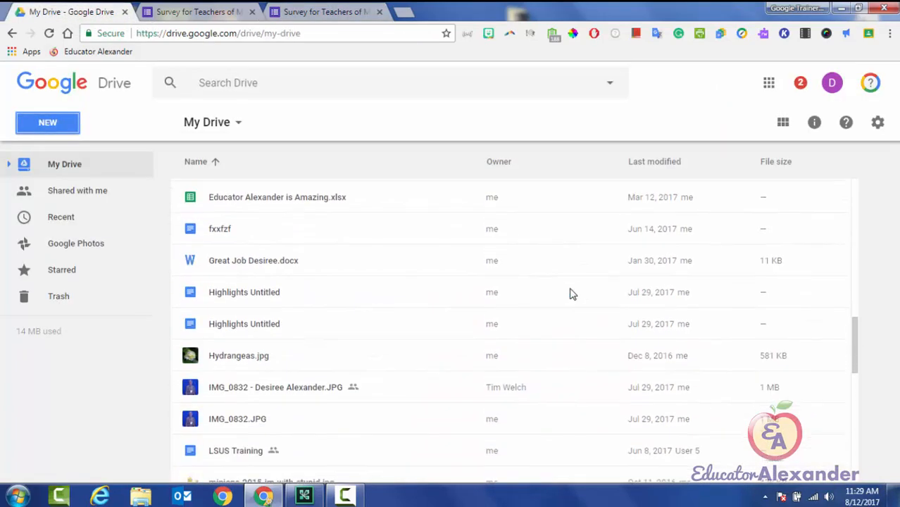
{"action": "scroll", "coordinate": [572, 294], "scroll_direction": "down", "scroll_amount": 4}
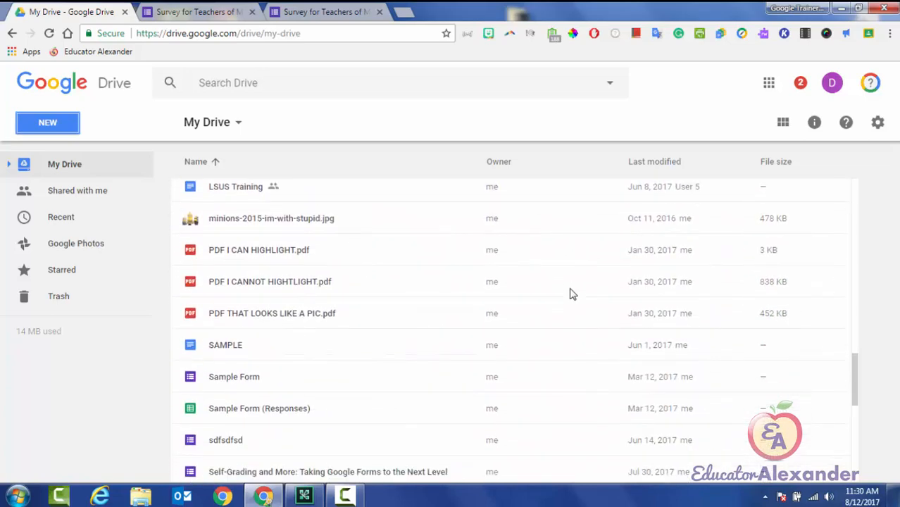
{"action": "scroll", "coordinate": [572, 295], "scroll_direction": "down", "scroll_amount": 4}
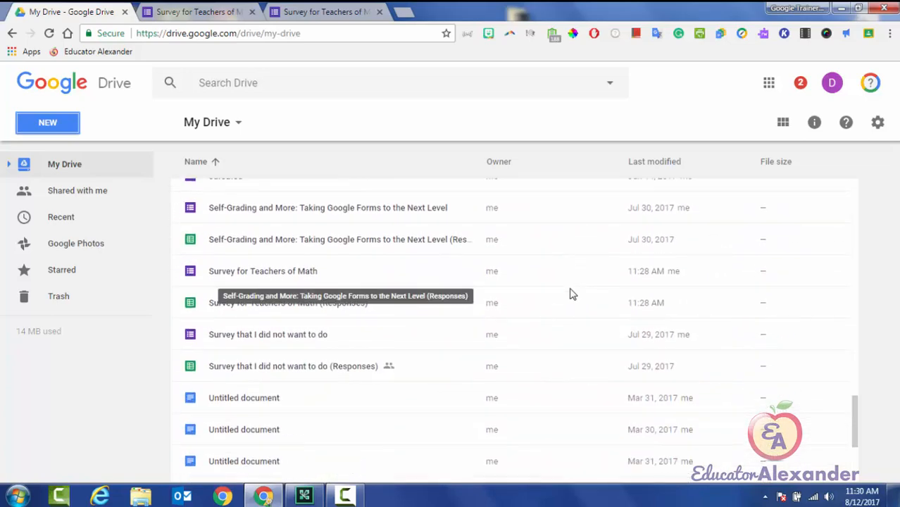
{"action": "scroll", "coordinate": [572, 295], "scroll_direction": "down", "scroll_amount": 3}
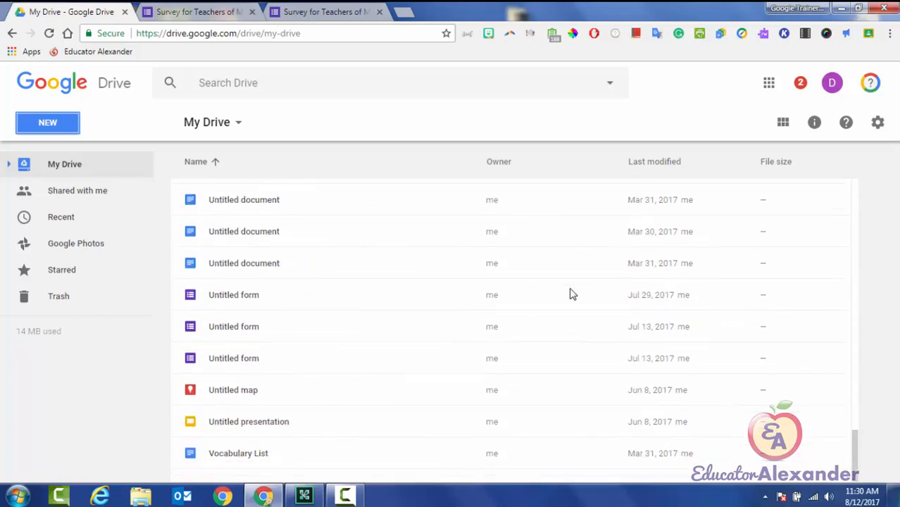
{"action": "scroll", "coordinate": [572, 294], "scroll_direction": "up", "scroll_amount": 2}
{"action": "scroll", "coordinate": [572, 294], "scroll_direction": "up", "scroll_amount": 1}
{"action": "left_click", "coordinate": [570, 286]}
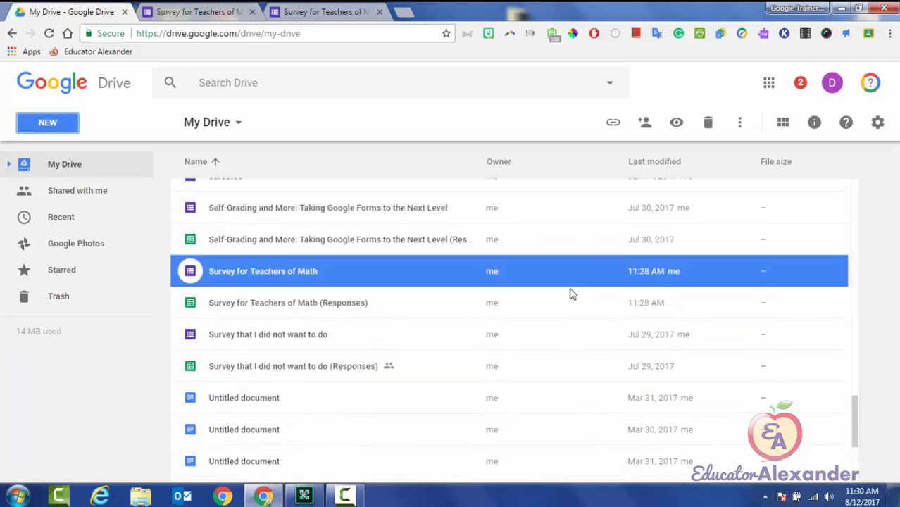
{"action": "left_click", "coordinate": [572, 295]}
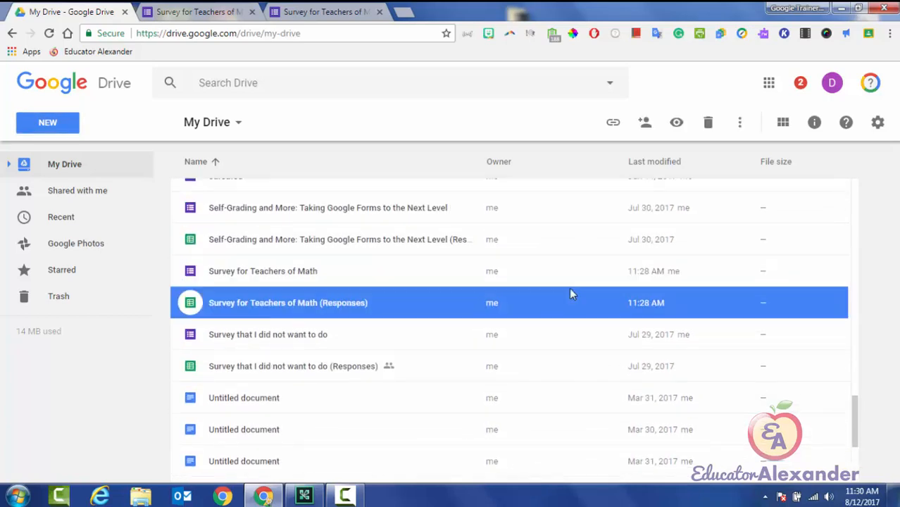
{"action": "key", "text": "Up"}
{"action": "key", "text": "Down"}
{"action": "key", "text": "Up"}
{"action": "key", "text": "Down"}
{"action": "key", "text": "Up"}
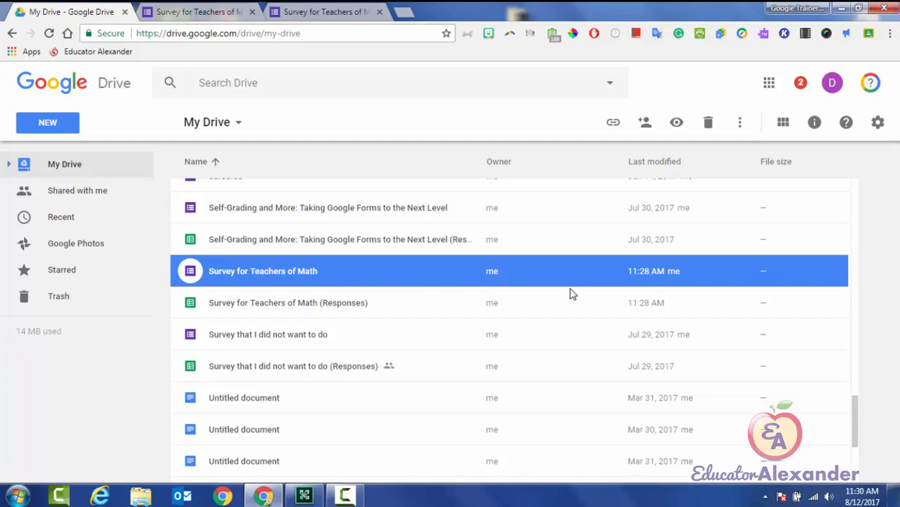
Make a copy of the "Survey for Teachers of Math" form in My Drive.
{"action": "right_click", "coordinate": [572, 295]}
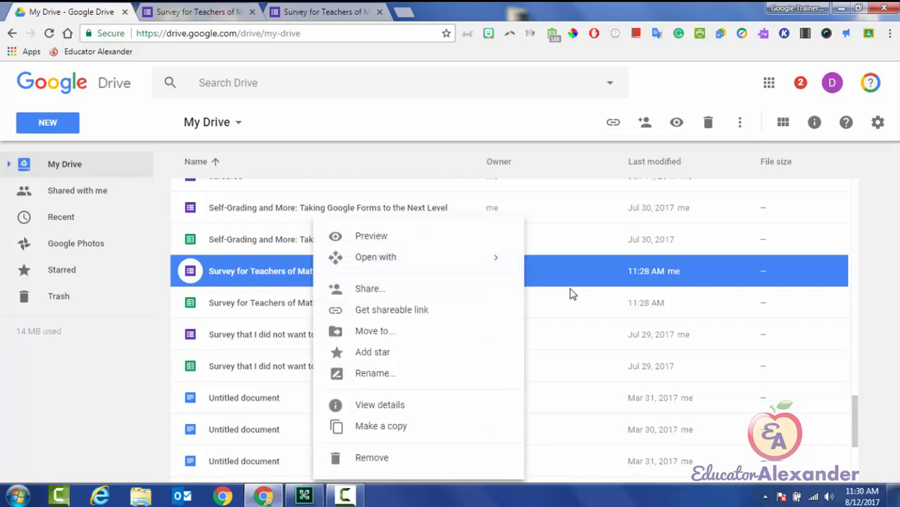
{"action": "key", "text": "Down"}
{"action": "key", "text": "Down"}
{"action": "key", "text": "Down"}
{"action": "key", "text": "Down"}
{"action": "key", "text": "Down"}
{"action": "key", "text": "Down"}
{"action": "key", "text": "Down"}
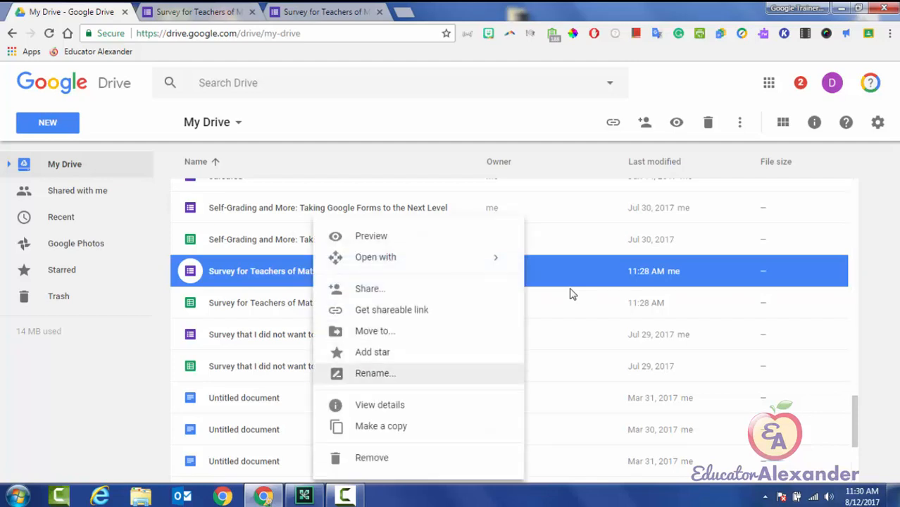
{"action": "key", "text": "Return"}
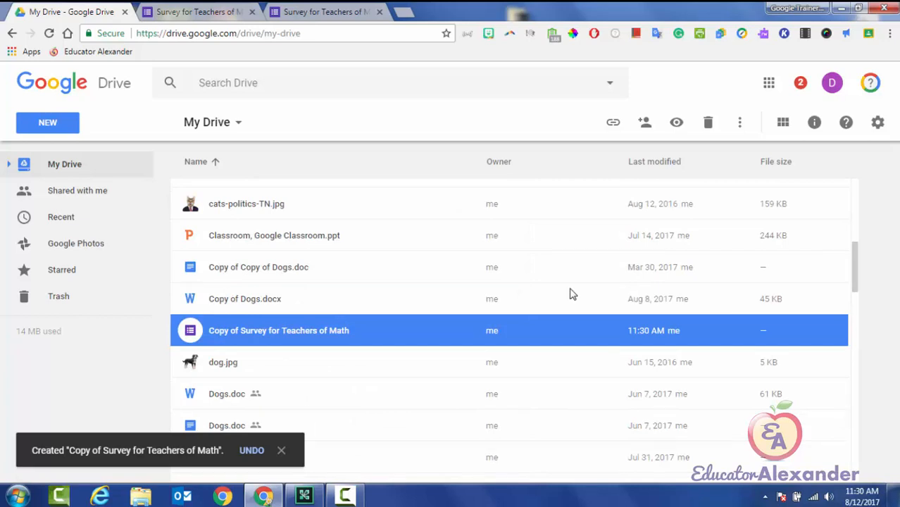
Rename the copied form to "Survey for Teachers of English".
{"action": "key", "text": "shift+F10"}
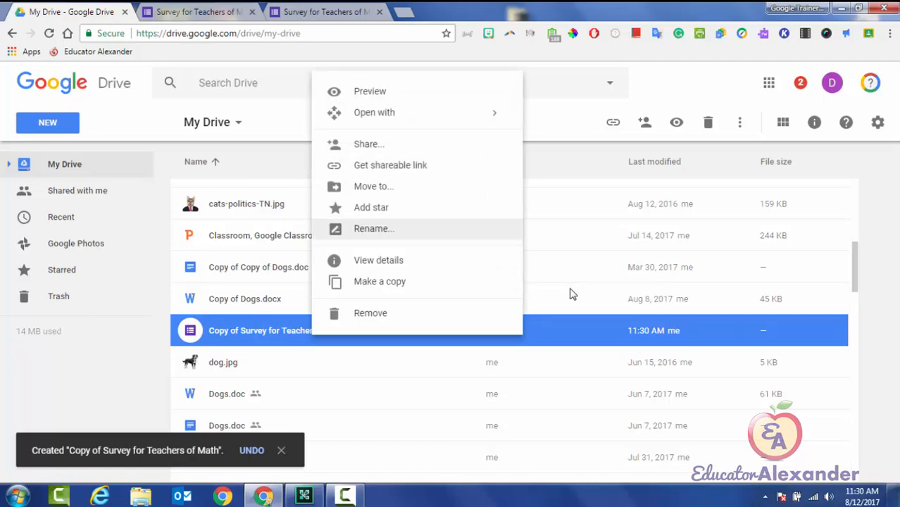
{"action": "key", "text": "Return"}
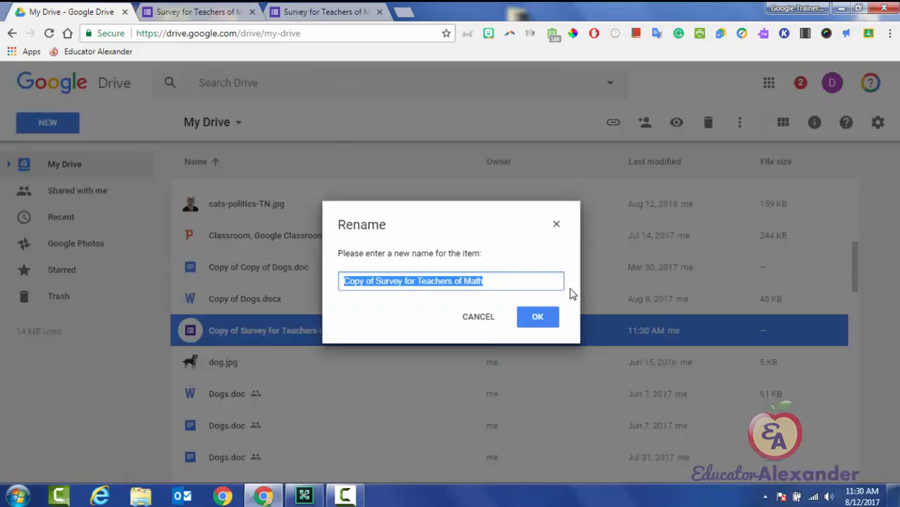
{"action": "key", "text": "Home"}
{"action": "key", "text": "ctrl+Right"}
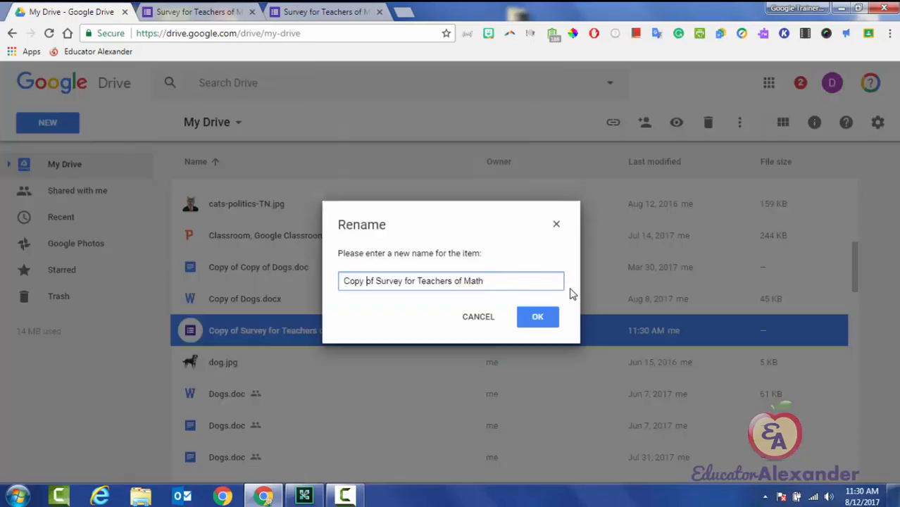
{"action": "key", "text": "BackSpace"}
{"action": "key", "text": "BackSpace"}
{"action": "key", "text": "BackSpace"}
{"action": "key", "text": "BackSpace"}
{"action": "key", "text": "BackSpace"}
{"action": "key", "text": "BackSpace"}
{"action": "key", "text": "BackSpace"}
{"action": "key", "text": "BackSpace"}
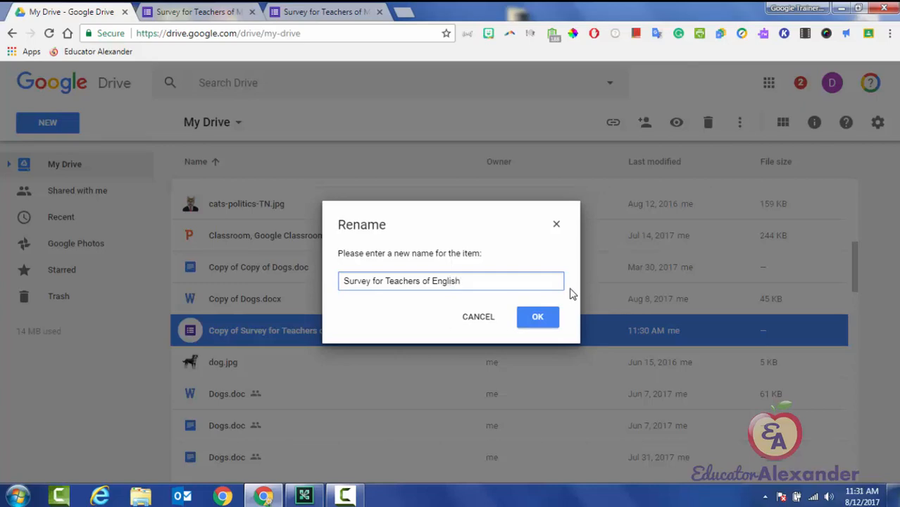
{"action": "key", "text": "Return"}
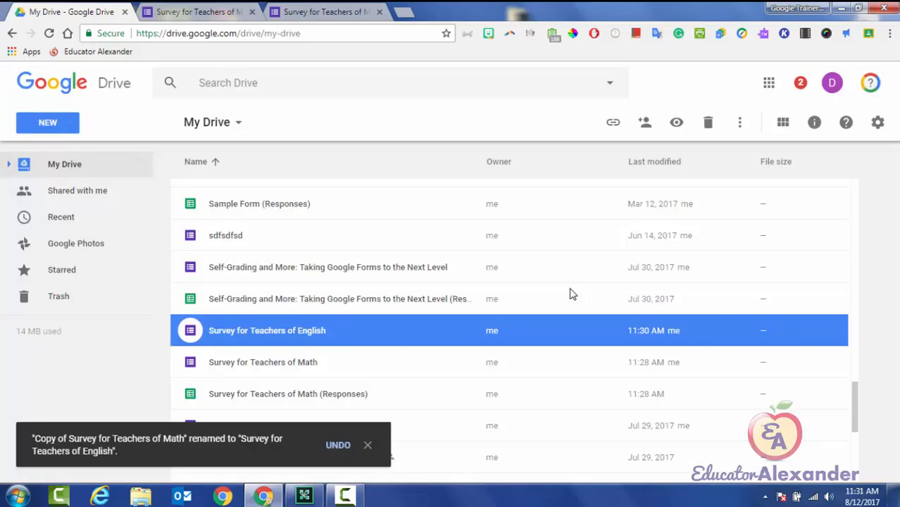
Open the "Survey for Teachers of English" form from My Drive for editing.
{"action": "key", "text": "Down"}
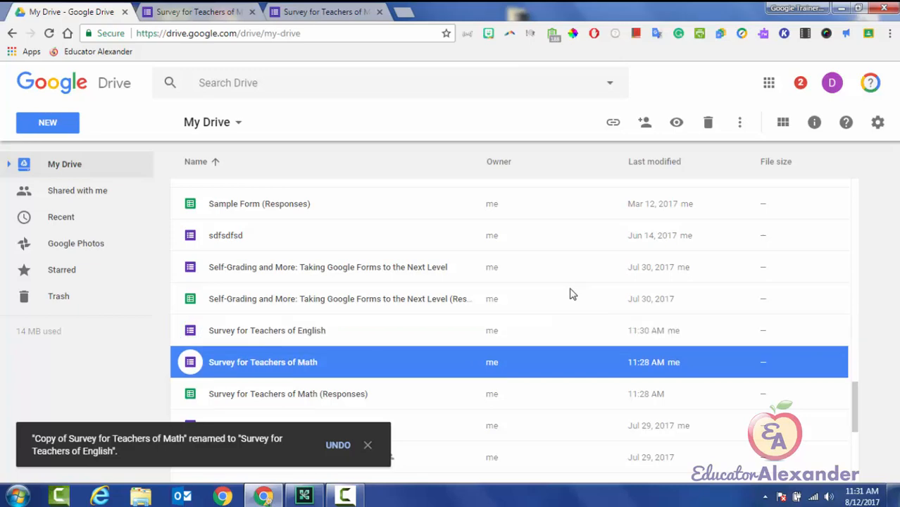
{"action": "key", "text": "Up"}
{"action": "key", "text": "Return"}
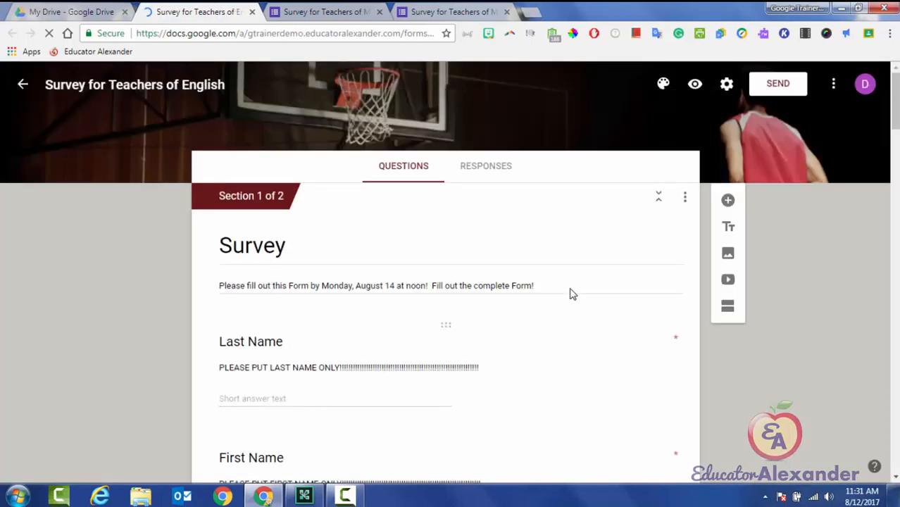
Compare the "Survey for Teachers of English" form with the "Survey for Teachers of Math" form, looking through the Math form's questions.
{"action": "key", "text": "ctrl+Tab"}
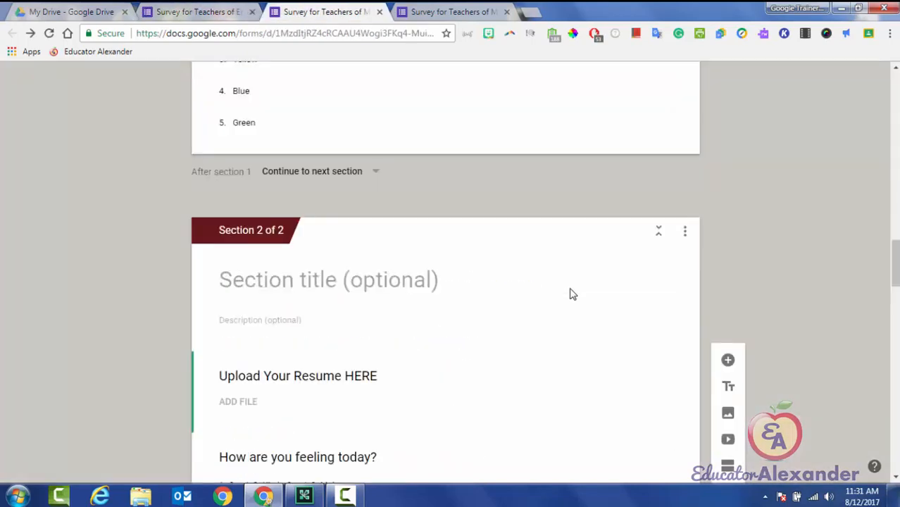
{"action": "key", "text": "ctrl+shift+Tab"}
{"action": "key", "text": "ctrl+Tab"}
{"action": "scroll", "coordinate": [572, 295], "scroll_direction": "up", "scroll_amount": 15}
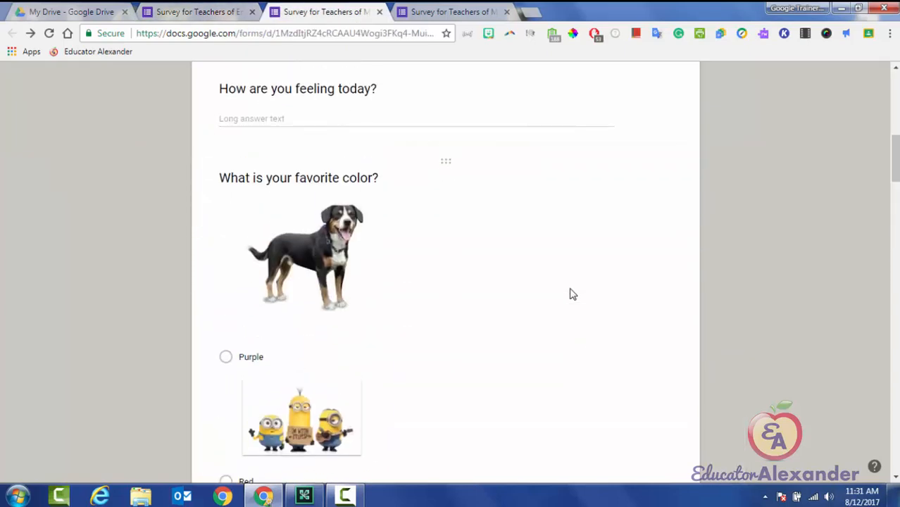
{"action": "key", "text": "ctrl+shift+Tab"}
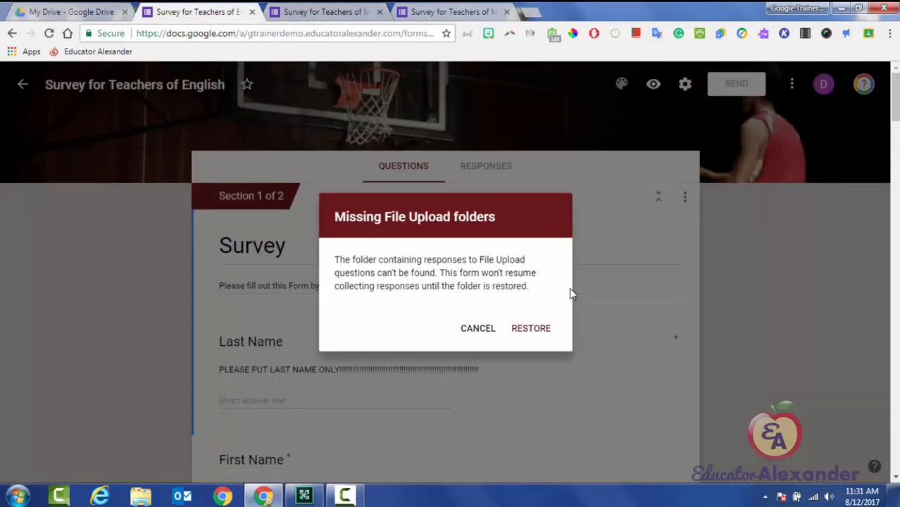
Dismiss the missing upload folders prompt and apply the first "Work and School" theme image to the "Survey for Teachers of English" form.
{"action": "key", "text": "Return"}
{"action": "key", "text": "Return"}
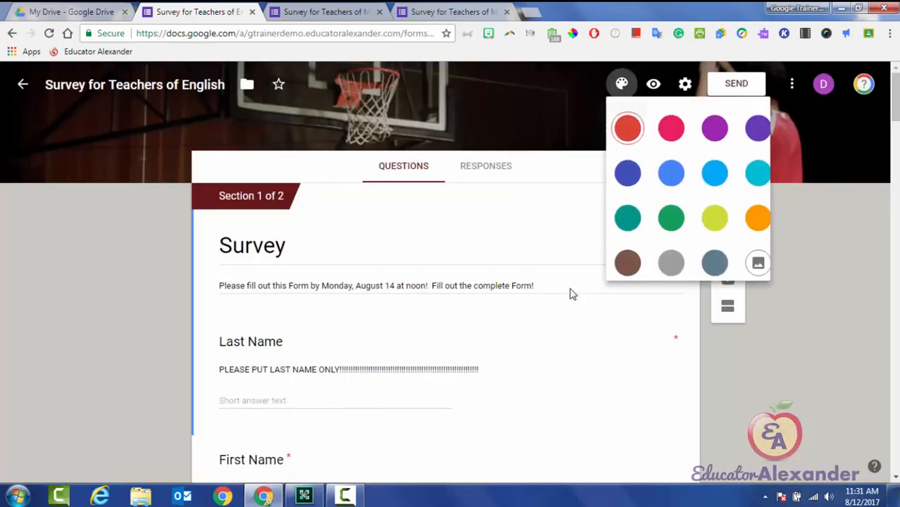
{"action": "key", "text": "Down"}
{"action": "key", "text": "Down"}
{"action": "key", "text": "Down"}
{"action": "key", "text": "Right"}
{"action": "key", "text": "Right"}
{"action": "key", "text": "Right"}
{"action": "key", "text": "Return"}
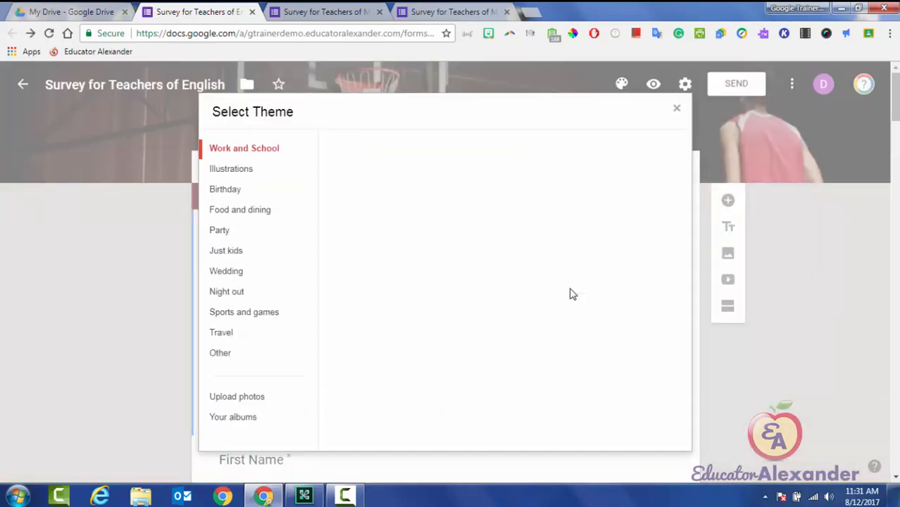
{"action": "key", "text": "Return"}
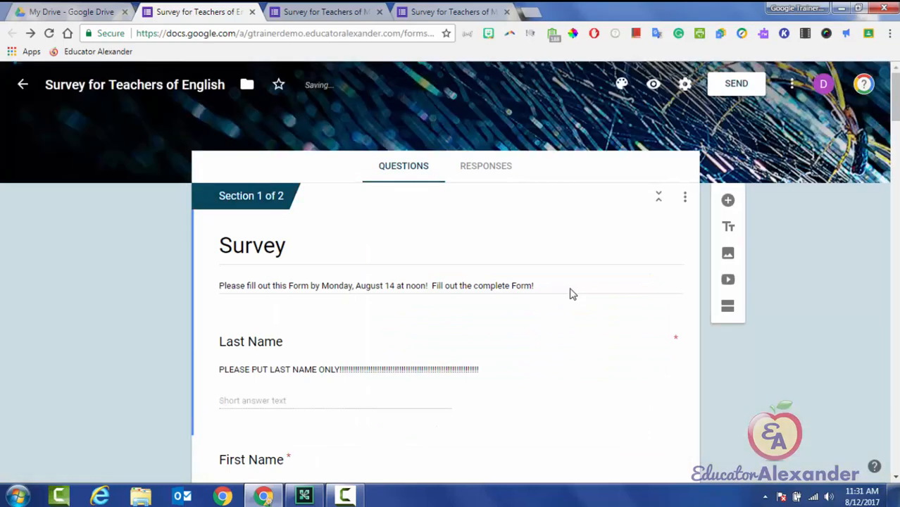
Close the missing upload folders prompt and delete the "Upload Your Resume HERE" question from section 2 of the English form.
{"action": "scroll", "coordinate": [572, 294], "scroll_direction": "down", "scroll_amount": 12}
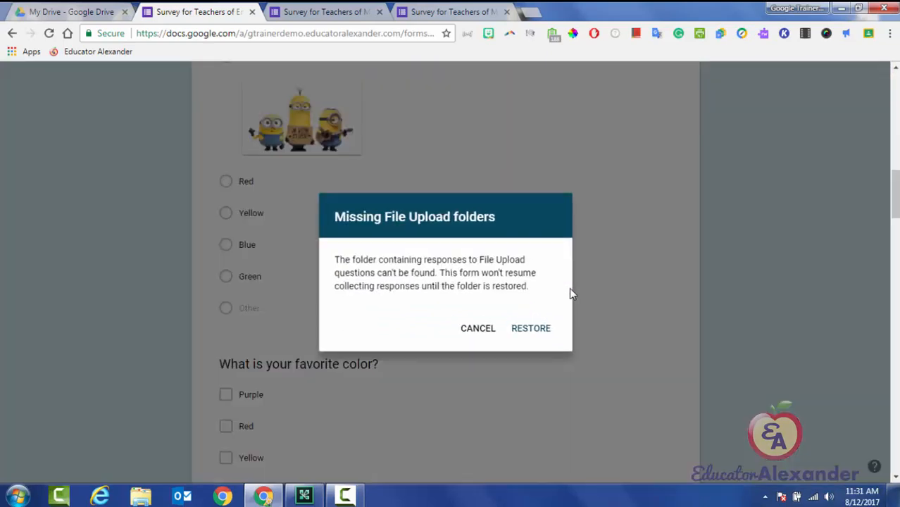
{"action": "key", "text": "Tab"}
{"action": "key", "text": "Return"}
{"action": "scroll", "coordinate": [572, 293], "scroll_direction": "down", "scroll_amount": 12}
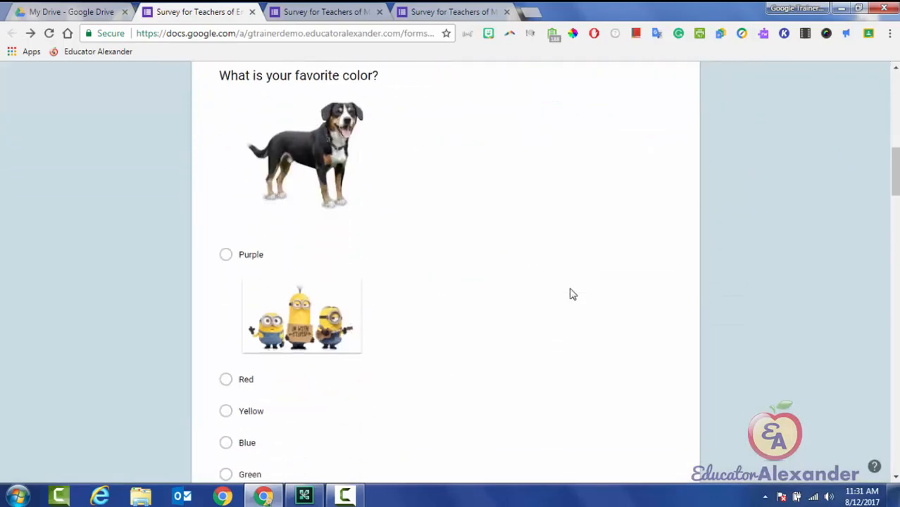
{"action": "scroll", "coordinate": [572, 294], "scroll_direction": "down", "scroll_amount": 12}
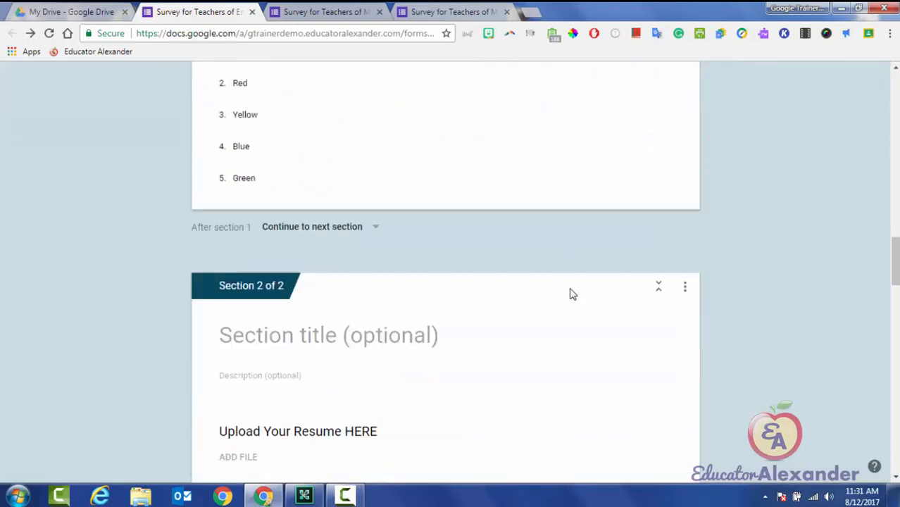
{"action": "left_click", "coordinate": [572, 294]}
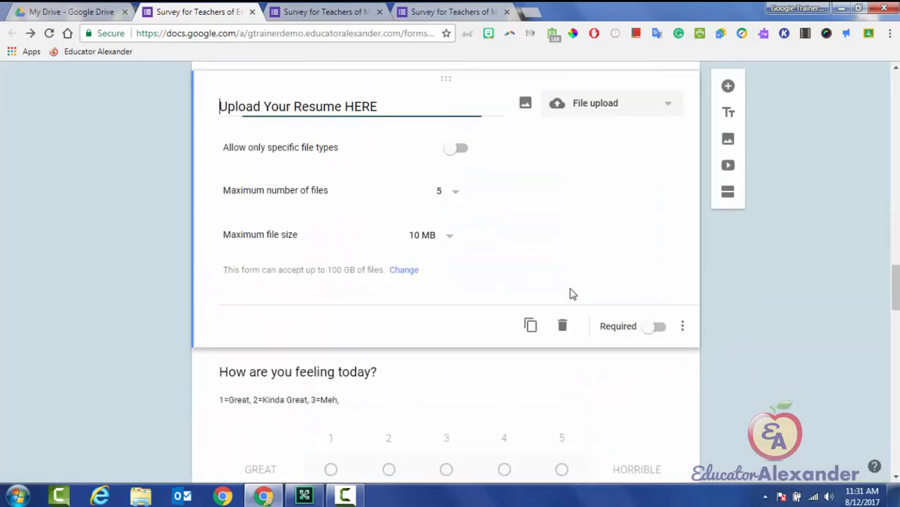
{"action": "key", "text": "Tab"}
{"action": "key", "text": "Tab"}
{"action": "key", "text": "Return"}
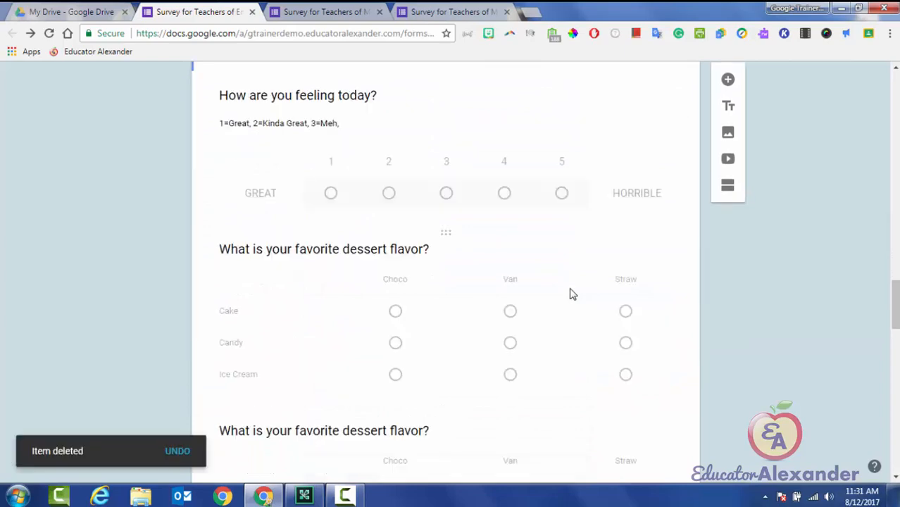
Compare the header and theme of the English form with those of the "Survey for Teachers of Math" form.
{"action": "scroll", "coordinate": [572, 294], "scroll_direction": "up", "scroll_amount": 12}
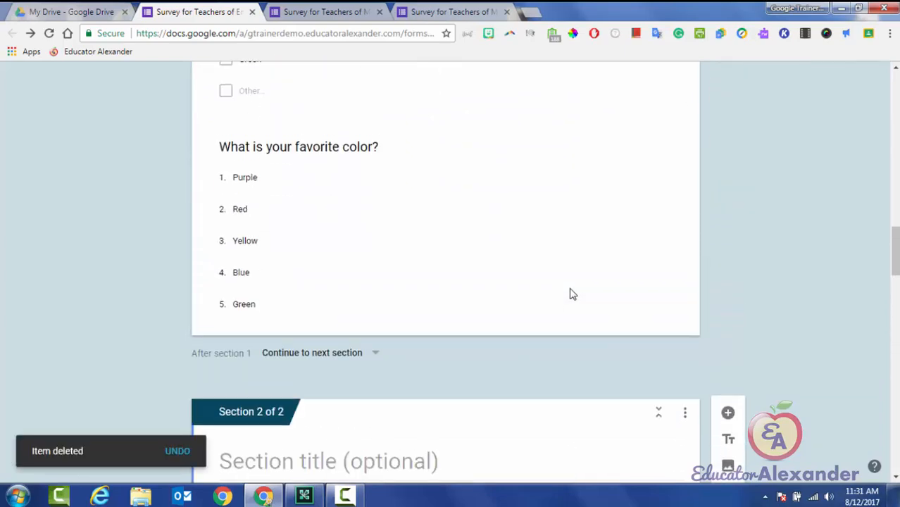
{"action": "scroll", "coordinate": [573, 294], "scroll_direction": "up", "scroll_amount": 10}
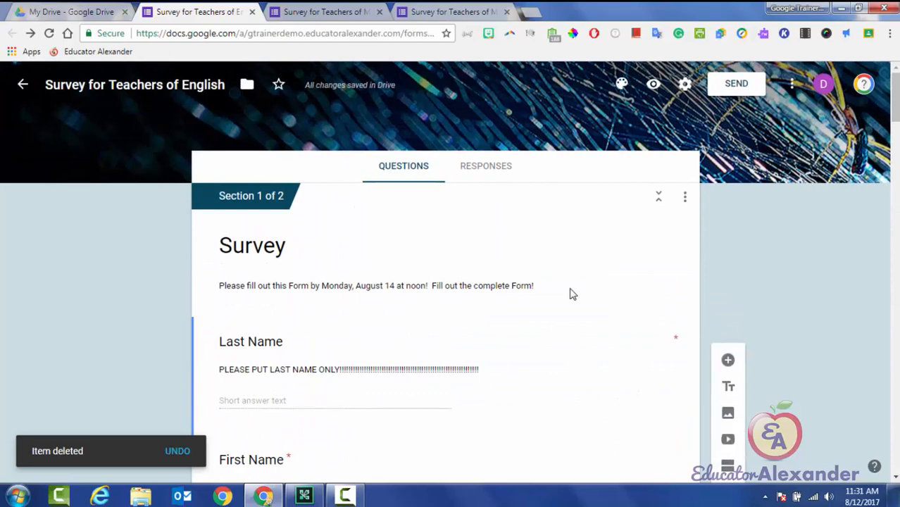
{"action": "key", "text": "ctrl+Tab"}
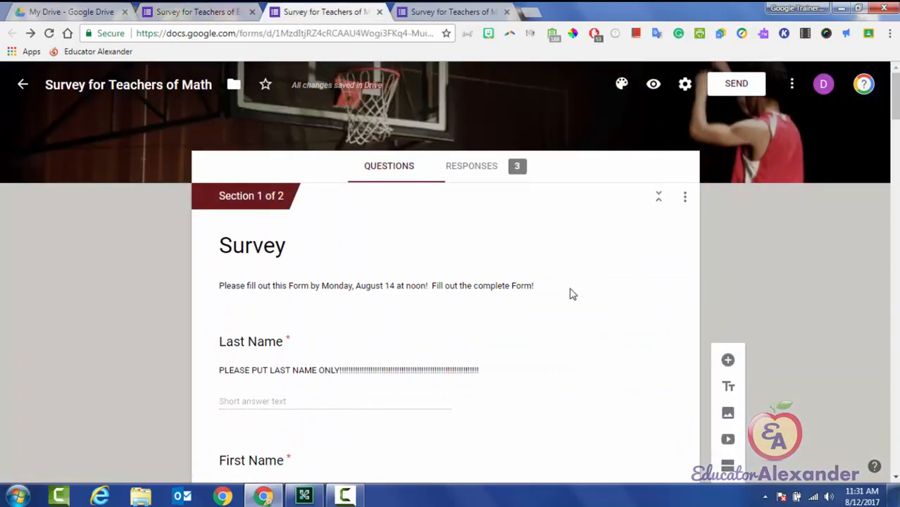
{"action": "key", "text": "ctrl+shift+Tab"}
In the English form's responses, choose to send the responses to an existing spreadsheet and bring up the list of spreadsheets.
{"action": "key", "text": "Right"}
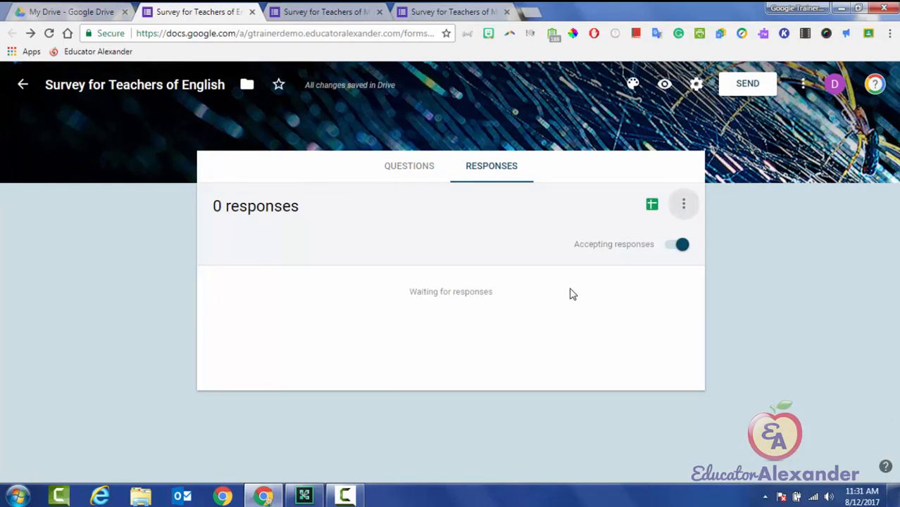
{"action": "key", "text": "Return"}
{"action": "key", "text": "Escape"}
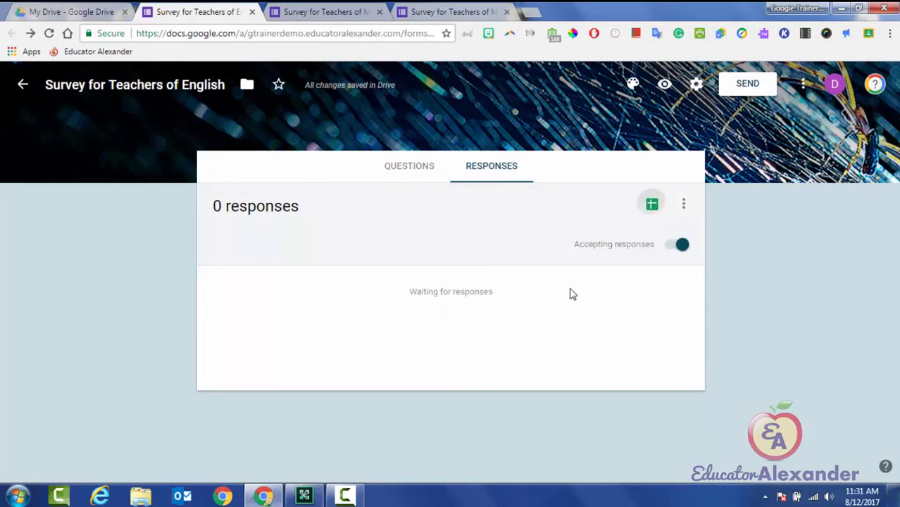
{"action": "key", "text": "Return"}
{"action": "key", "text": "Down"}
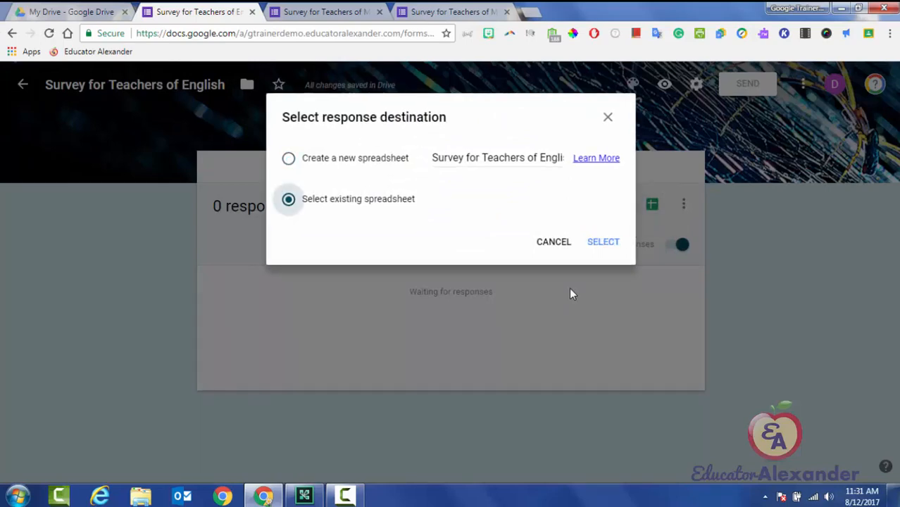
{"action": "key", "text": "ctrl+Tab"}
{"action": "key", "text": "ctrl+shift+Tab"}
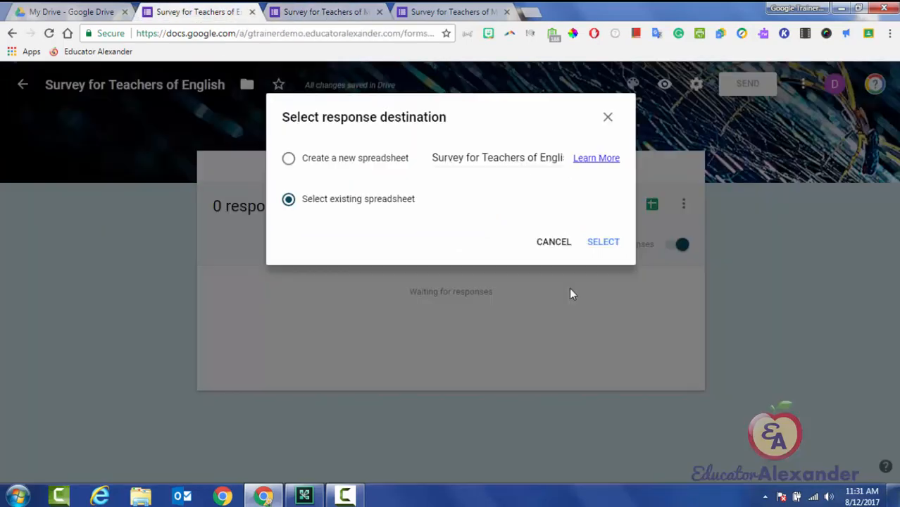
{"action": "key", "text": "Return"}
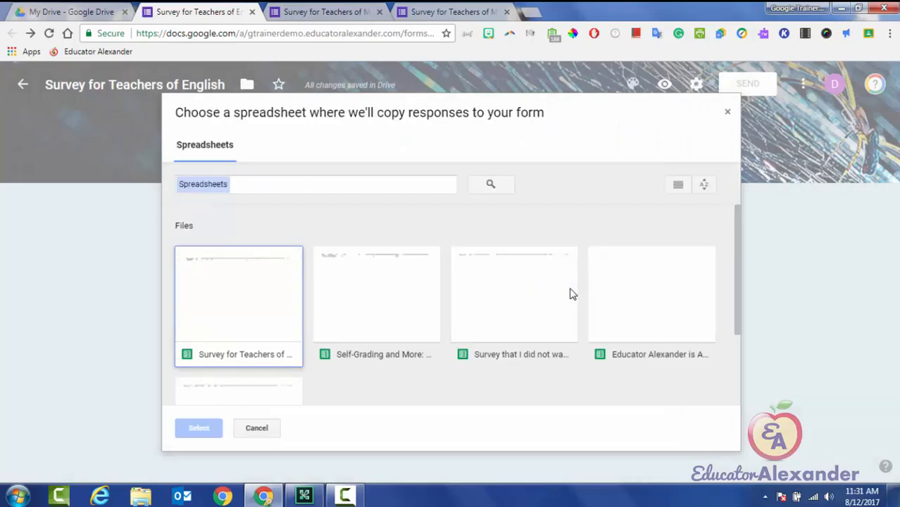
Link the English form to the "Survey for Teachers of Math (Responses)" spreadsheet and view its response sheets.
{"action": "scroll", "coordinate": [572, 294], "scroll_direction": "down", "scroll_amount": 2}
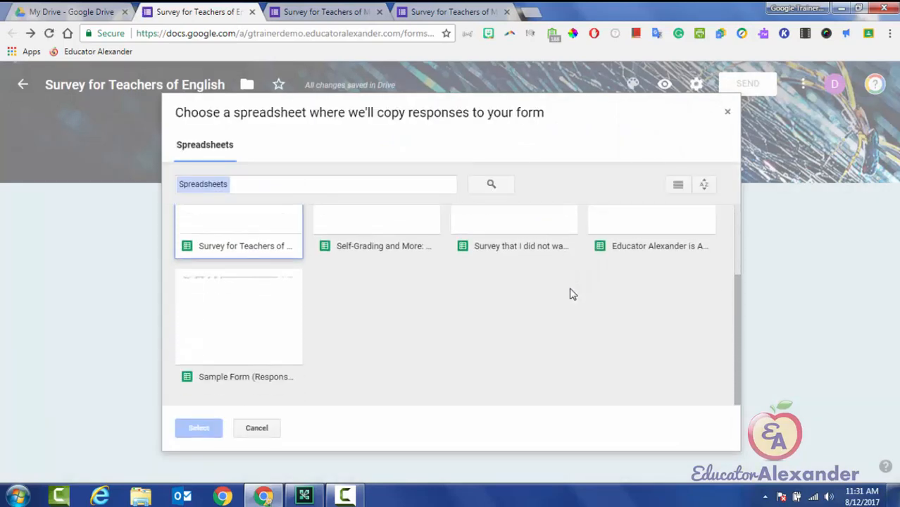
{"action": "scroll", "coordinate": [572, 295], "scroll_direction": "up", "scroll_amount": 1}
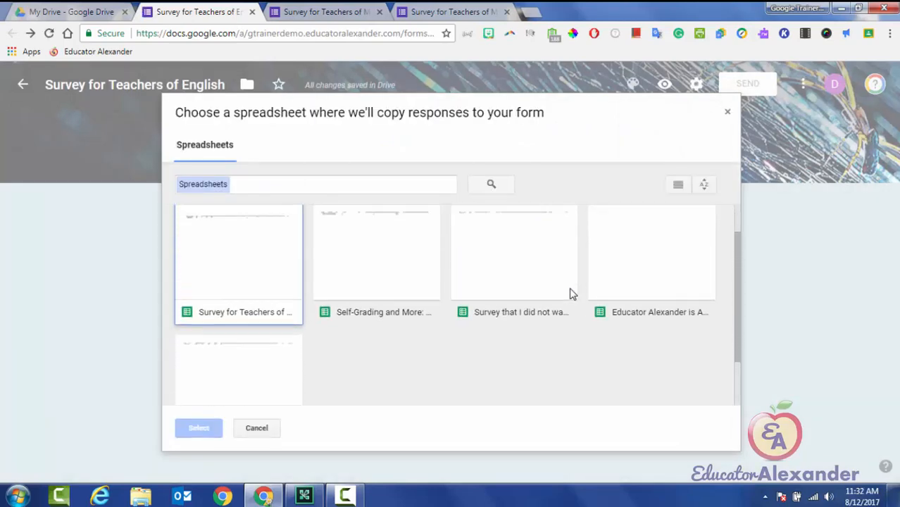
{"action": "scroll", "coordinate": [573, 295], "scroll_direction": "up", "scroll_amount": 1}
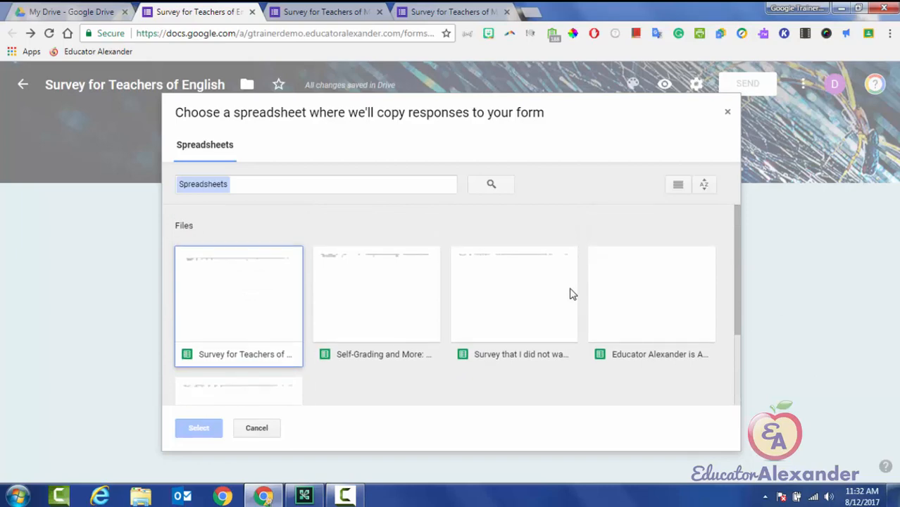
{"action": "key", "text": "space"}
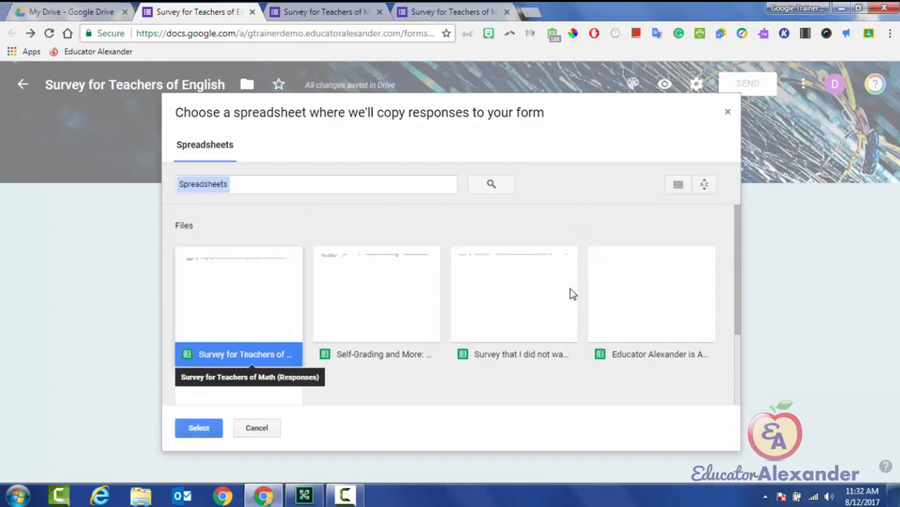
{"action": "key", "text": "Return"}
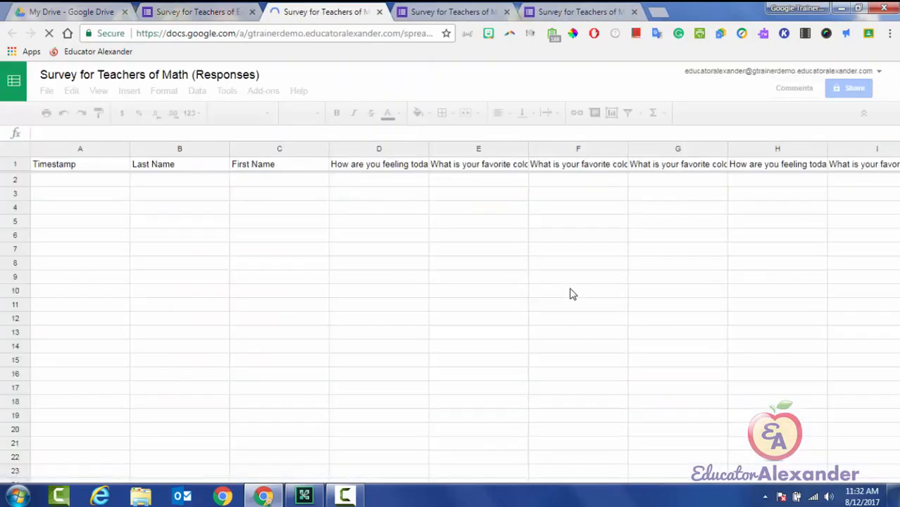
{"action": "scroll", "coordinate": [572, 294], "scroll_direction": "down", "scroll_amount": 5}
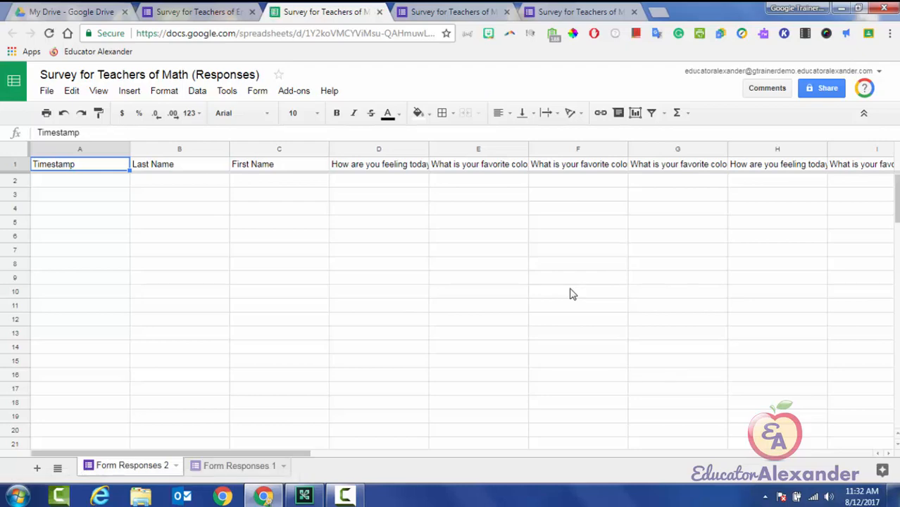
Close the English form, the responses spreadsheet and the extra Math form, keeping the Math form's individual responses open.
{"action": "key", "text": "ctrl+shift+Tab"}
{"action": "left_click", "coordinate": [252, 12]}
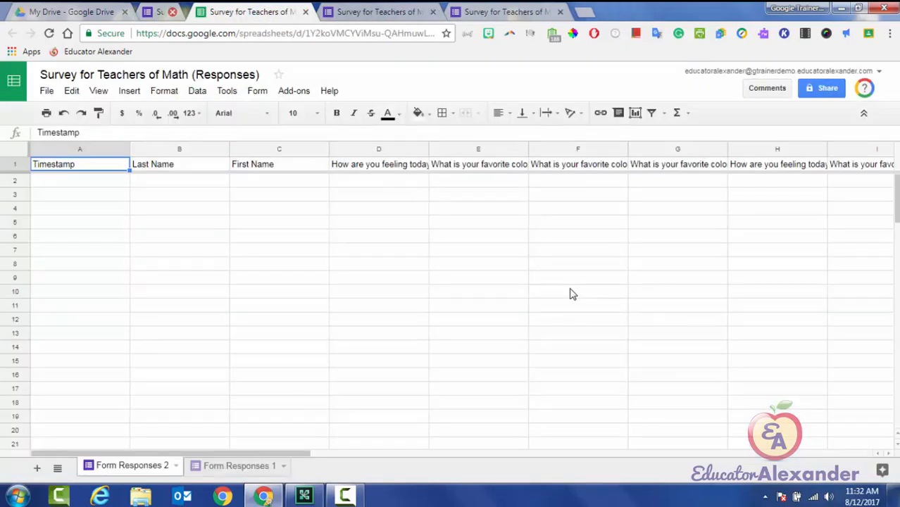
{"action": "key", "text": "ctrl+w"}
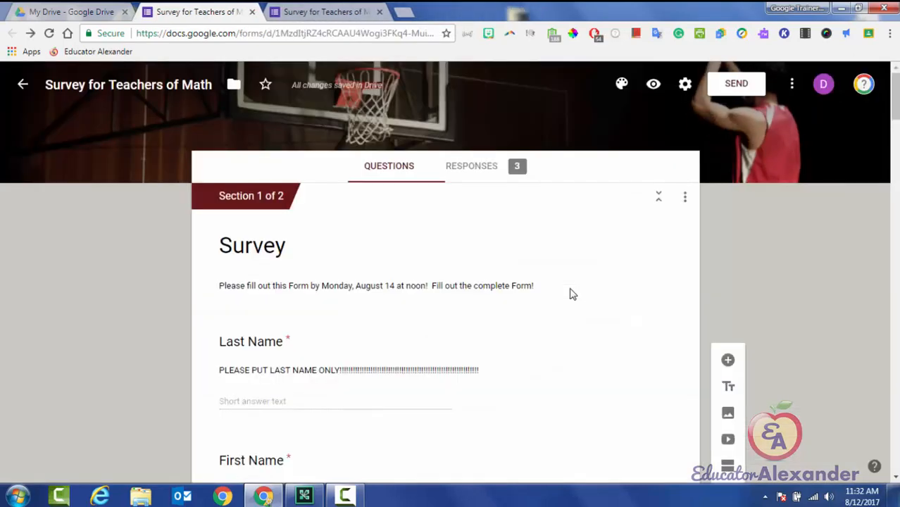
{"action": "key", "text": "ctrl+Tab"}
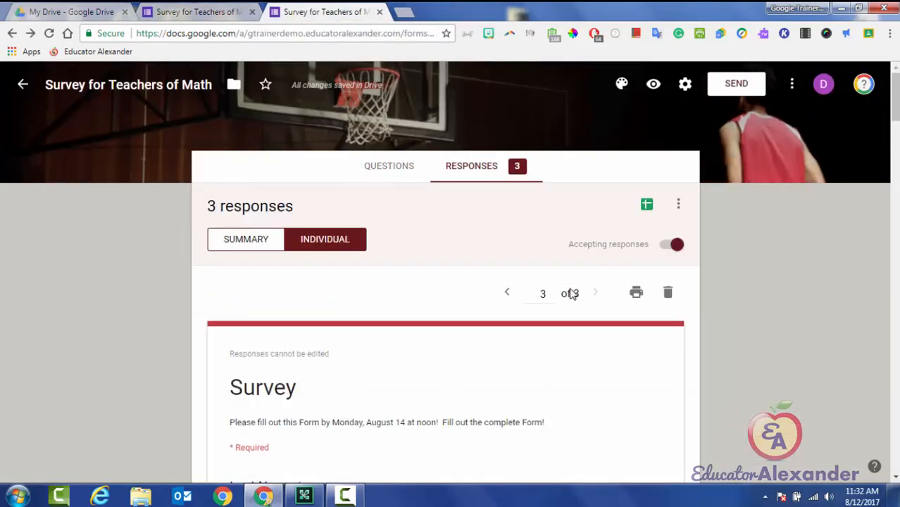
{"action": "key", "text": "ctrl+w"}
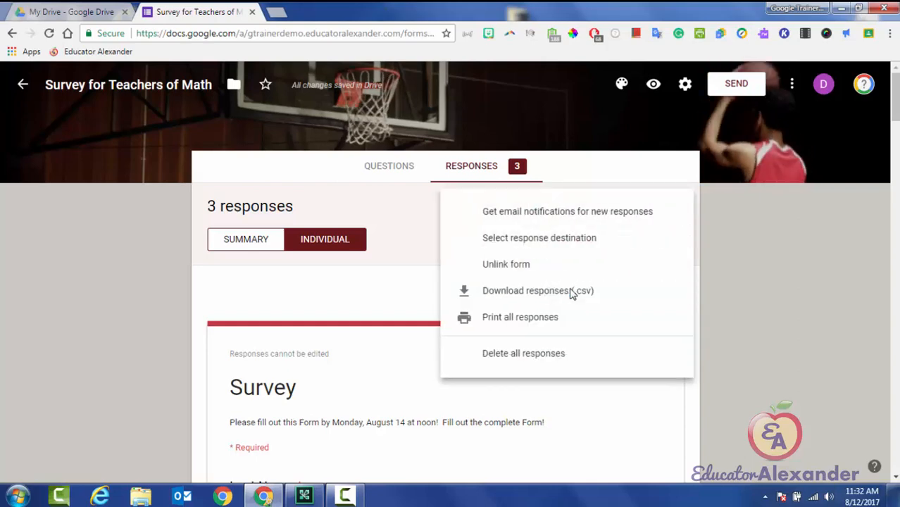
Switch to Google Drive, check the English and Math survey forms in My Drive, and return to the Math form.
{"action": "key", "text": "ctrl+Tab"}
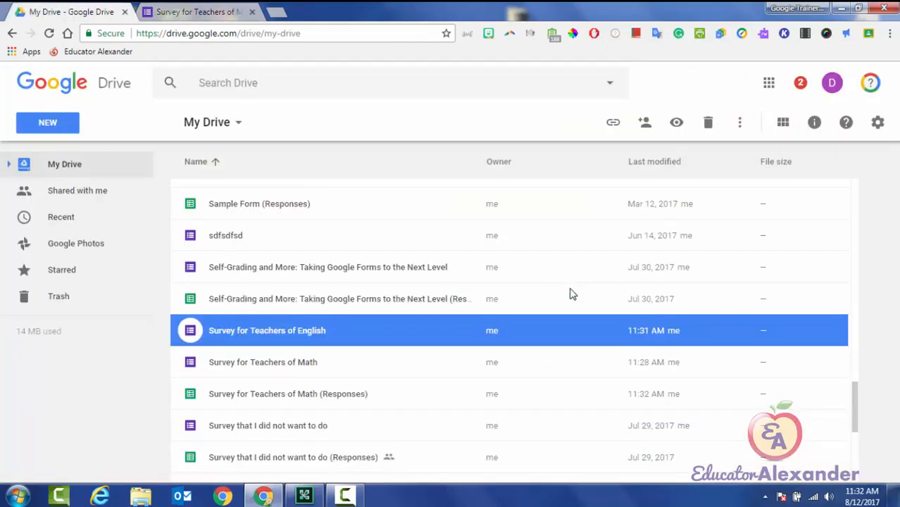
{"action": "key", "text": "Down"}
{"action": "key", "text": "Up"}
{"action": "key", "text": "Down"}
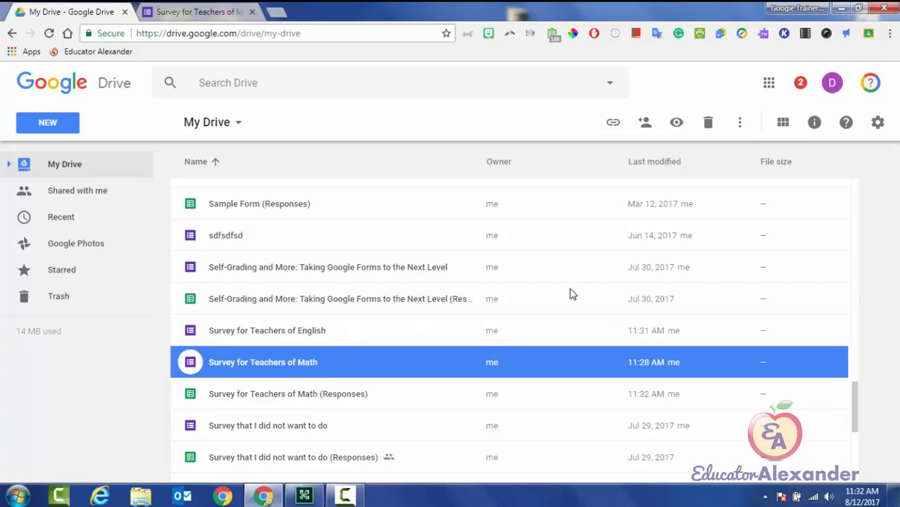
{"action": "key", "text": "Up"}
{"action": "key", "text": "ctrl+Tab"}
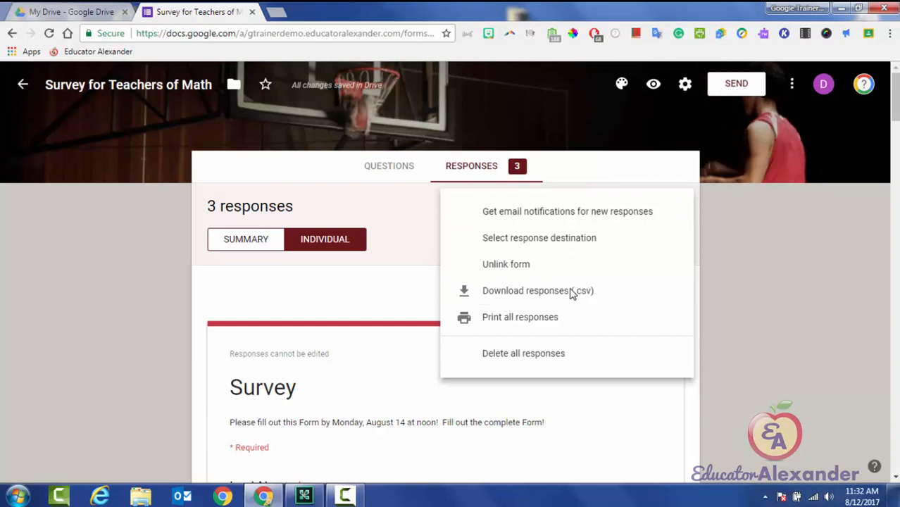
Review the Math form's response options, including unlinking the form and email notifications for new responses.
{"action": "left_click", "coordinate": [572, 291]}
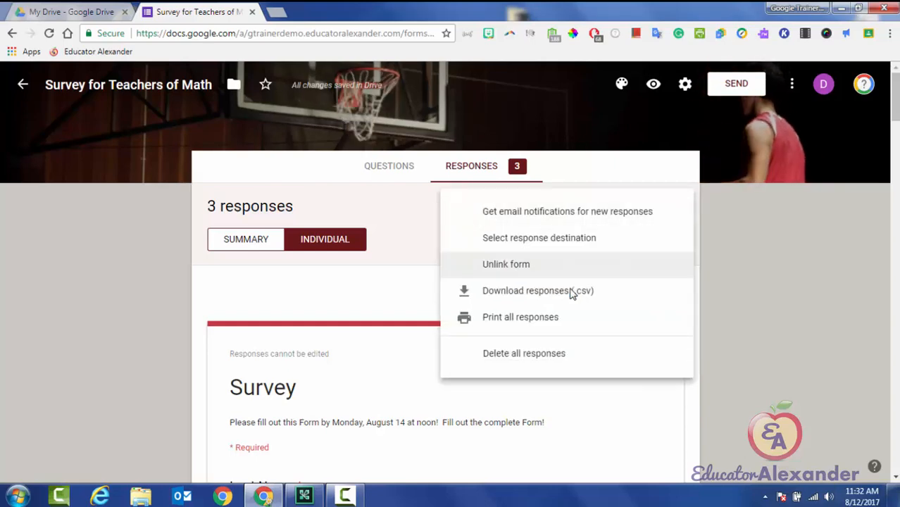
{"action": "left_click", "coordinate": [572, 291]}
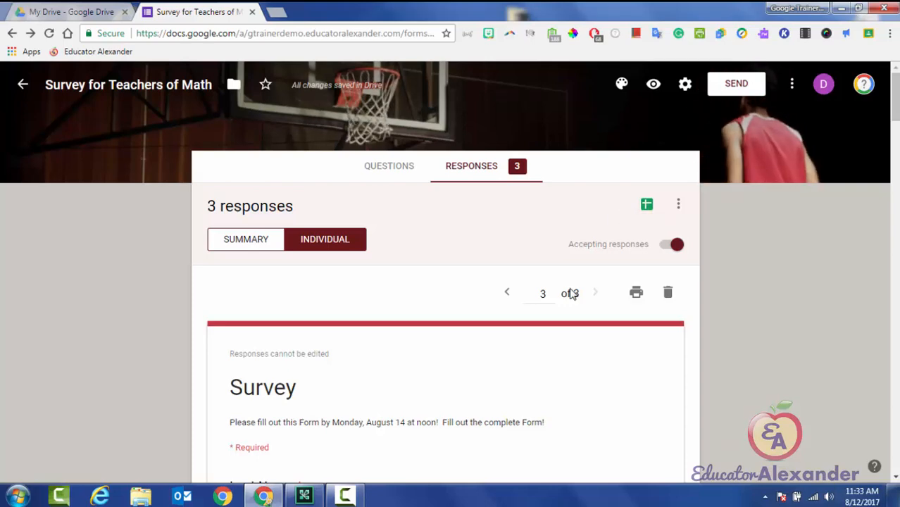
{"action": "key", "text": "Return"}
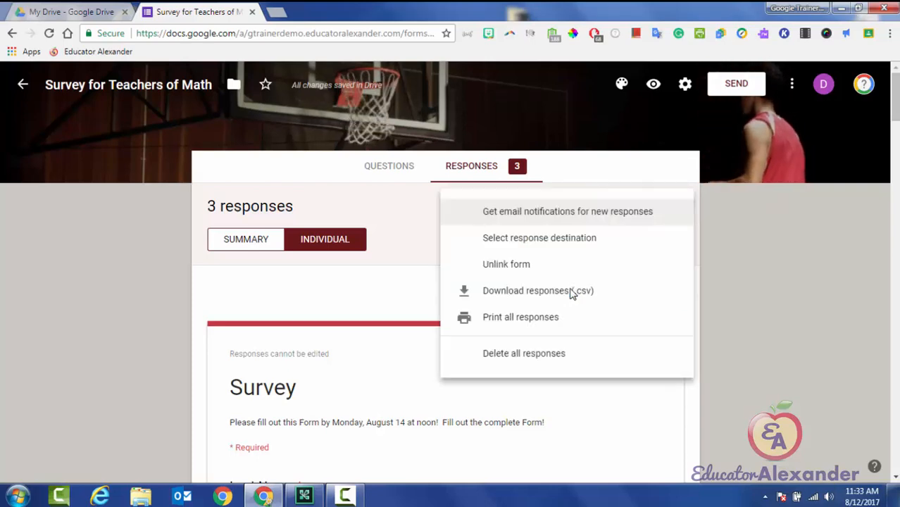
Unlink the Math form from its current response spreadsheet.
{"action": "key", "text": "Down"}
{"action": "key", "text": "Down"}
{"action": "key", "text": "Return"}
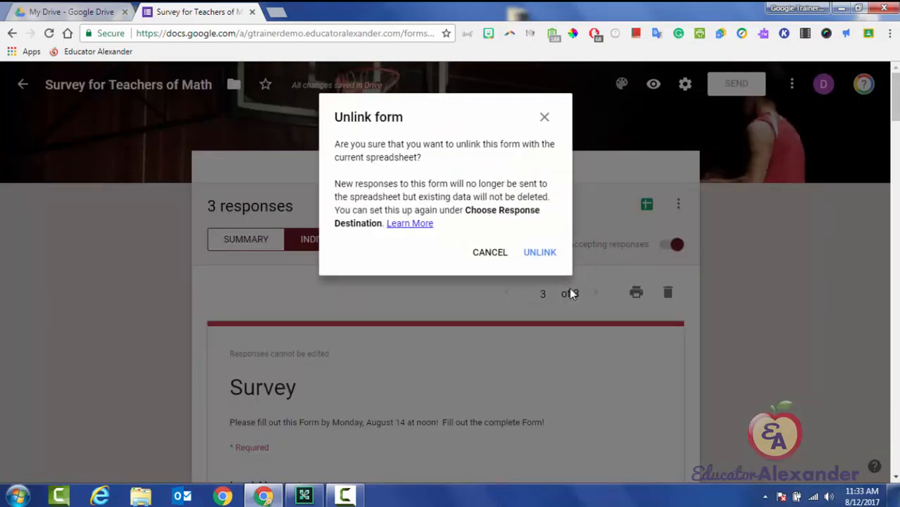
{"action": "key", "text": "Return"}
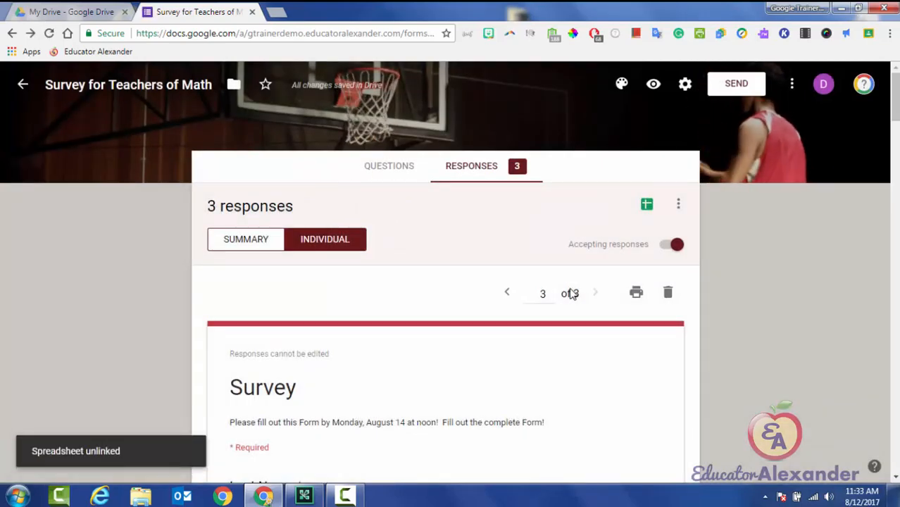
Open the "Survey for Teachers of Math (Responses)" spreadsheet from Google Drive to check it, then return to the Math form.
{"action": "key", "text": "ctrl+shift+Tab"}
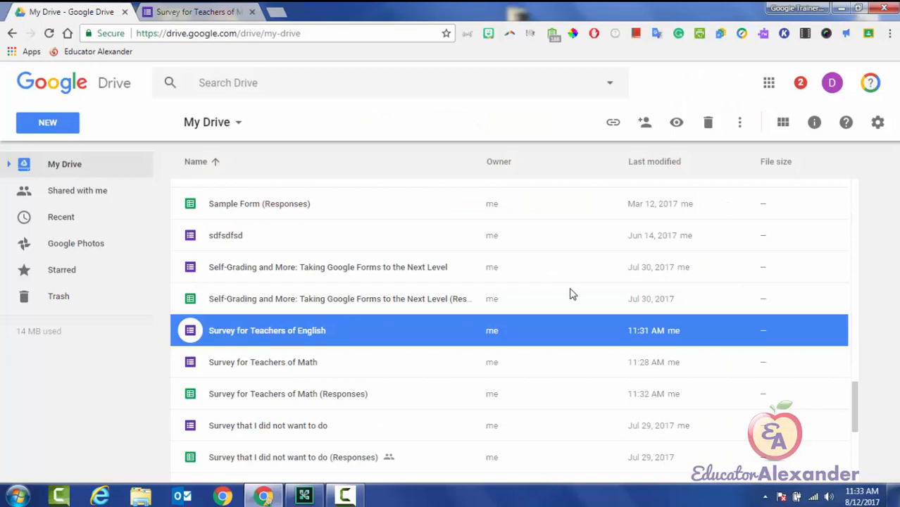
{"action": "key", "text": "Down"}
{"action": "key", "text": "Down"}
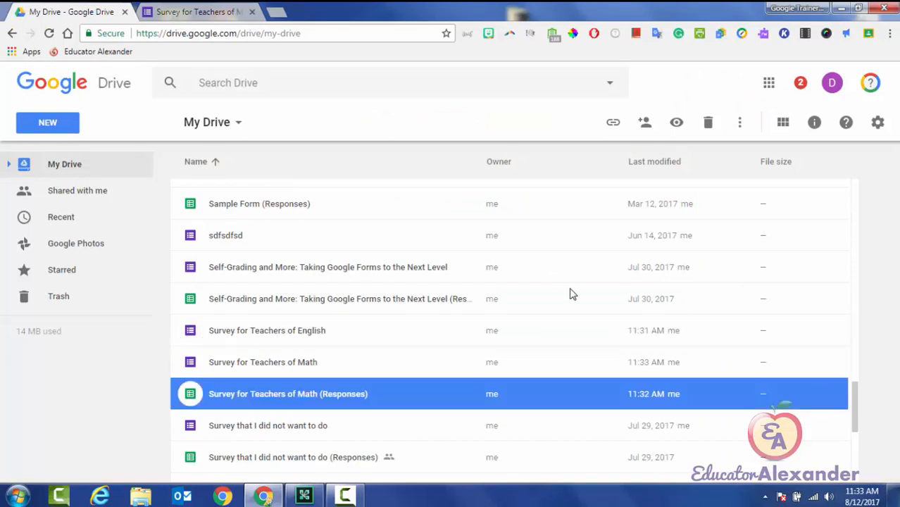
{"action": "key", "text": "Up"}
{"action": "key", "text": "Down"}
{"action": "key", "text": "Return"}
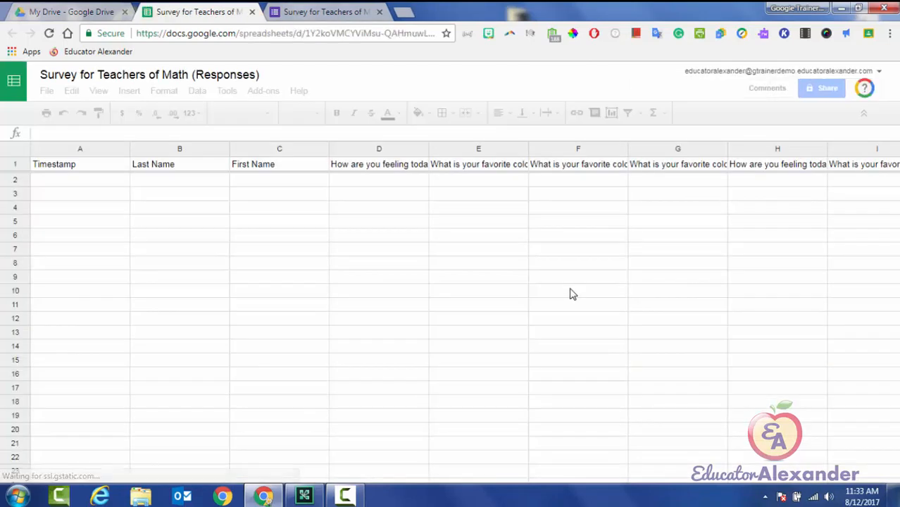
{"action": "key", "text": "ctrl+Tab"}
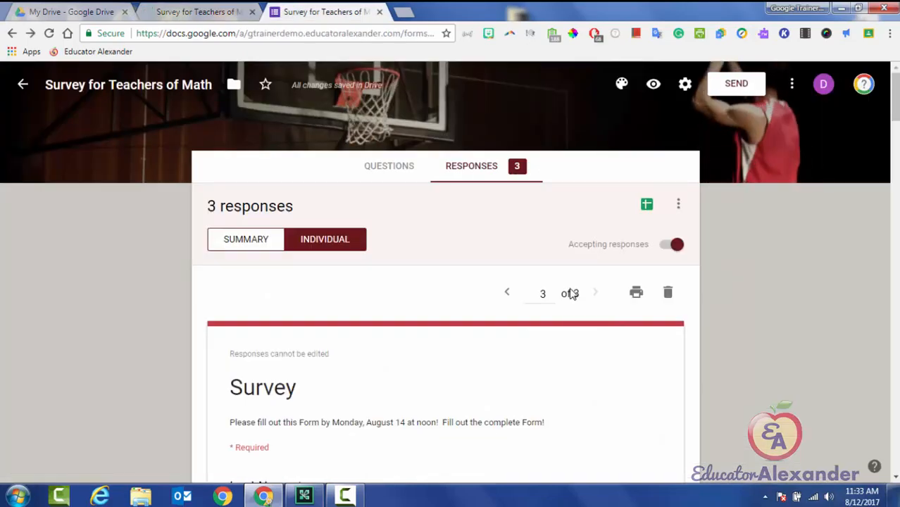
Check the Math form's response options, then review its responses in both the summary and individual views.
{"action": "left_click", "coordinate": [679, 204]}
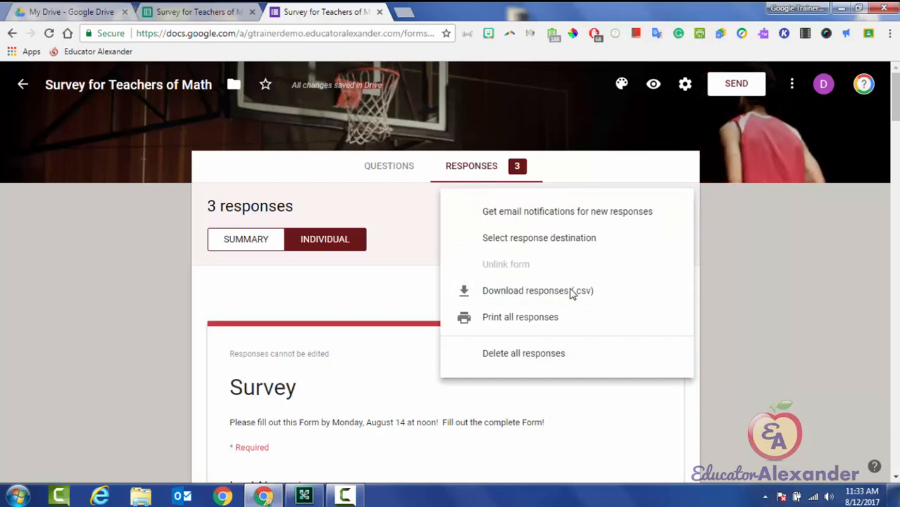
{"action": "key", "text": "Escape"}
{"action": "left_click", "coordinate": [246, 240]}
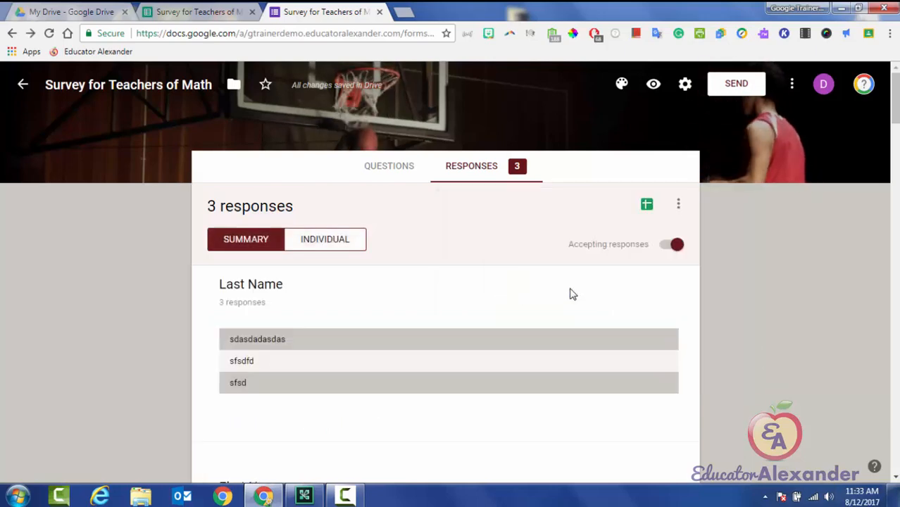
{"action": "scroll", "coordinate": [572, 294], "scroll_direction": "down", "scroll_amount": 1}
{"action": "scroll", "coordinate": [572, 294], "scroll_direction": "down", "scroll_amount": 5}
{"action": "scroll", "coordinate": [572, 294], "scroll_direction": "up", "scroll_amount": 6}
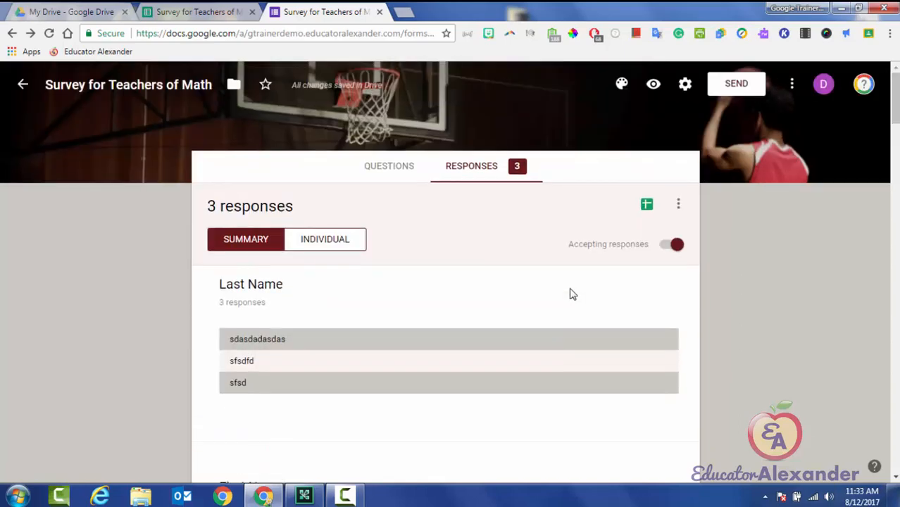
{"action": "left_click", "coordinate": [325, 240]}
{"action": "scroll", "coordinate": [573, 294], "scroll_direction": "down", "scroll_amount": 5}
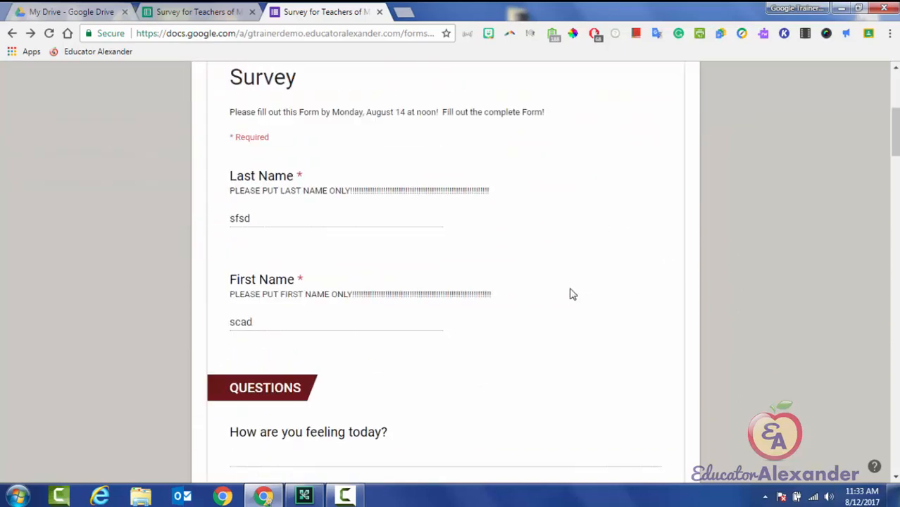
{"action": "scroll", "coordinate": [572, 294], "scroll_direction": "up", "scroll_amount": 5}
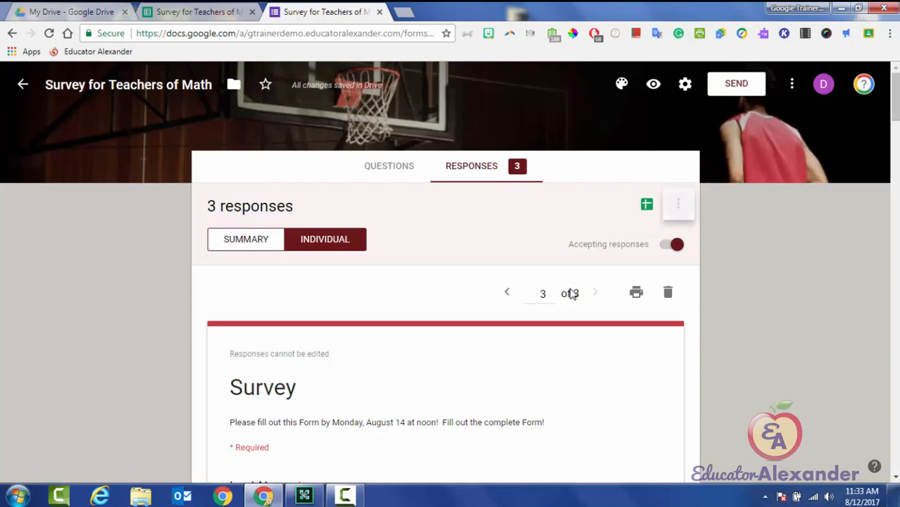
Delete all responses from the Math form.
{"action": "left_click", "coordinate": [679, 204]}
{"action": "left_click", "coordinate": [523, 353]}
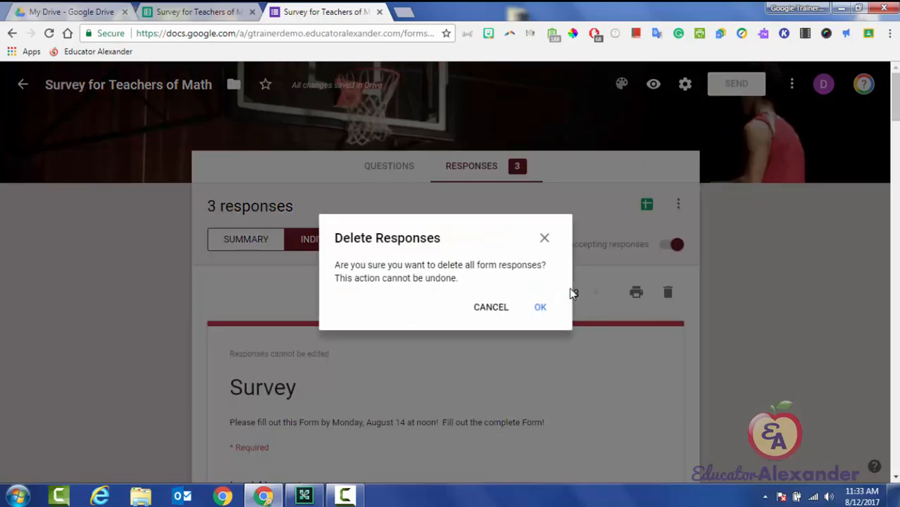
{"action": "left_click", "coordinate": [539, 305]}
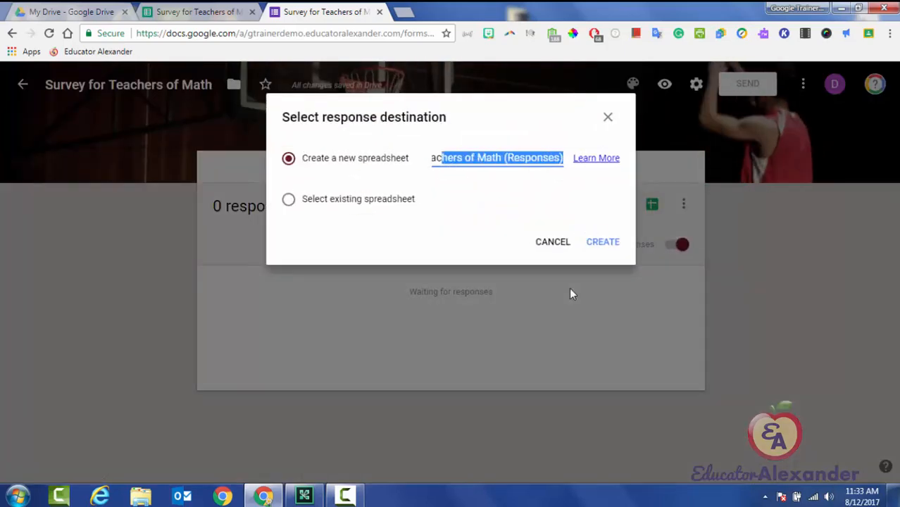
Create a new response spreadsheet named "Survey for Teachers of Math1 (Responses)" for the Math form and close its tab.
{"action": "left_click", "coordinate": [487, 158]}
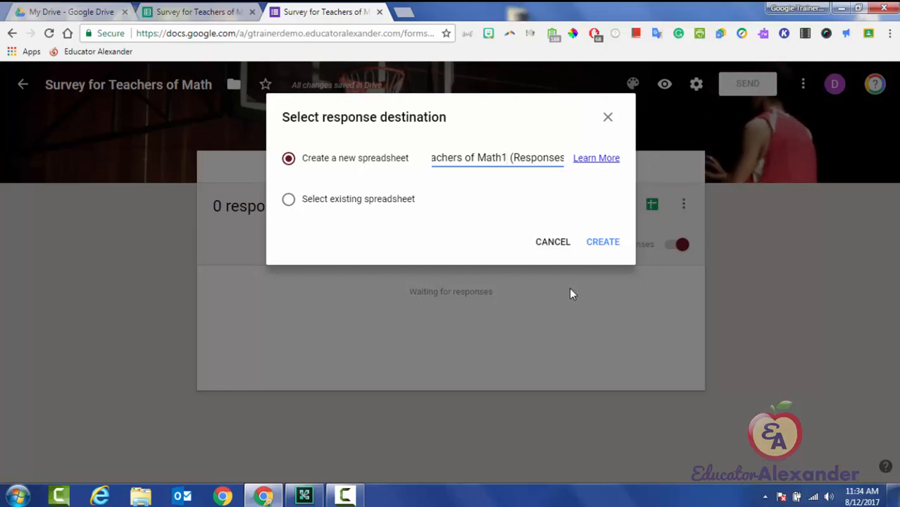
{"action": "key", "text": "Return"}
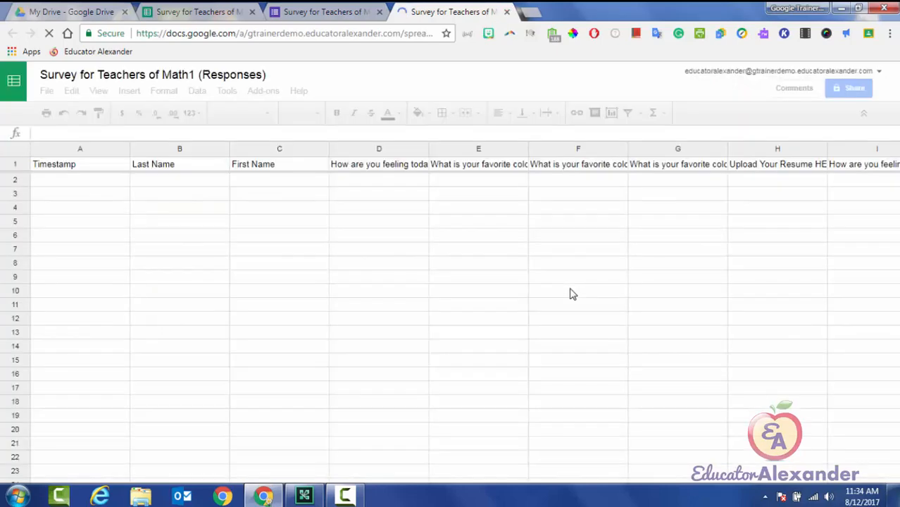
{"action": "key", "text": "ctrl+w"}
Review the Math form's options for unlinking the spreadsheet and deleting all responses, keeping the form linked.
{"action": "key", "text": "Return"}
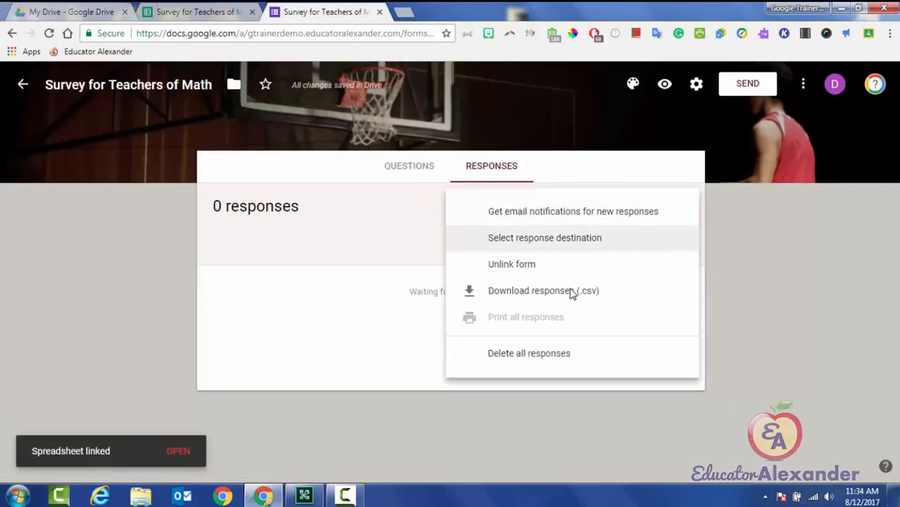
{"action": "key", "text": "Down"}
{"action": "key", "text": "Return"}
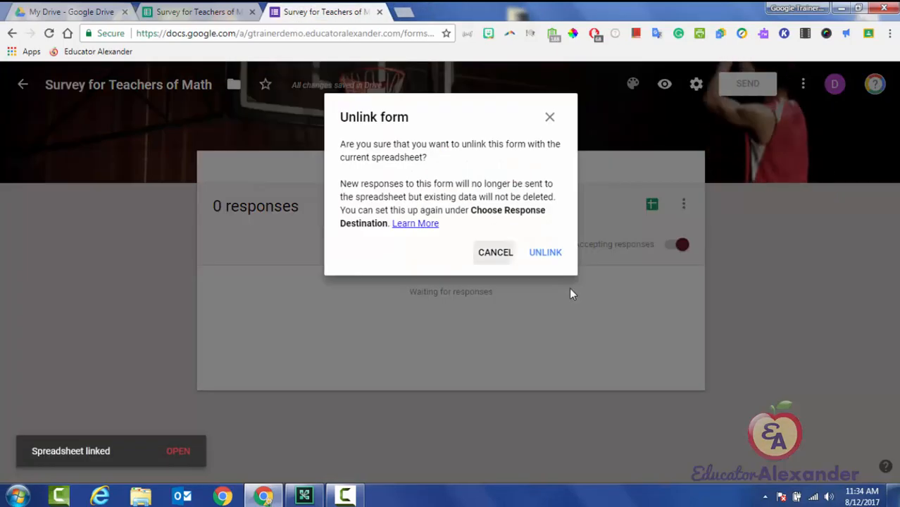
{"action": "key", "text": "Escape"}
{"action": "key", "text": "Return"}
{"action": "key", "text": "Up"}
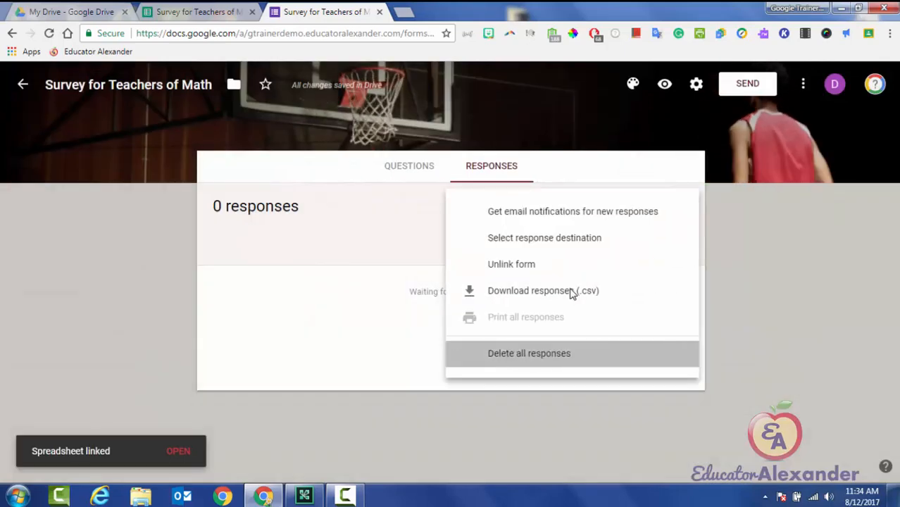
{"action": "key", "text": "Return"}
{"action": "key", "text": "Return"}
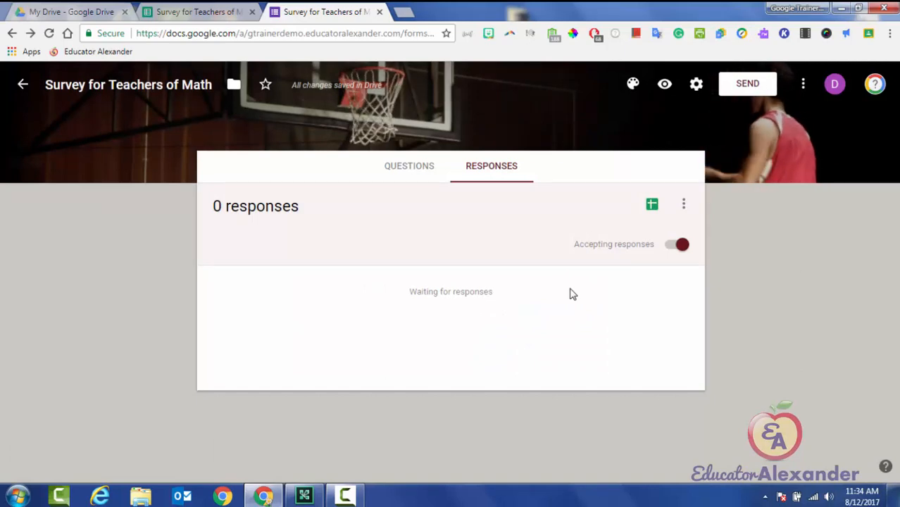
Review the Math form's questions and its additional form options, including copying, trashing, pre-filled links and printing.
{"action": "key", "text": "Left"}
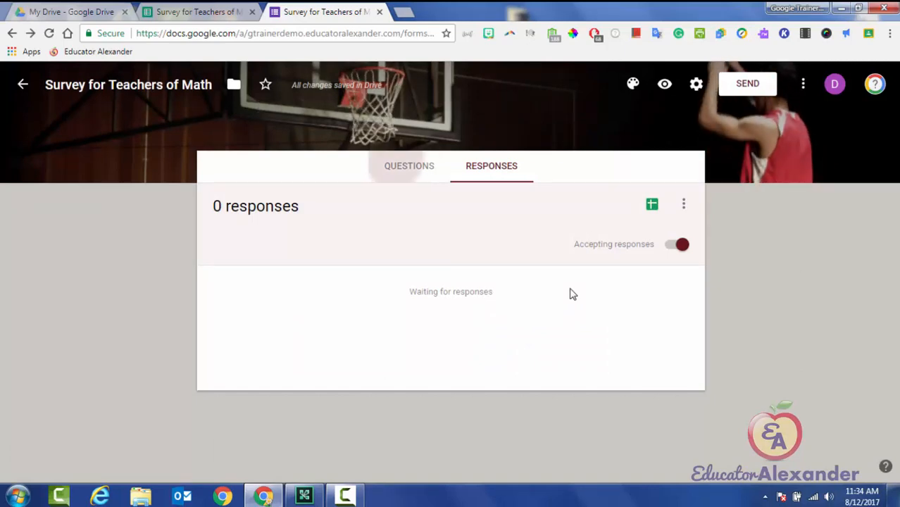
{"action": "scroll", "coordinate": [572, 294], "scroll_direction": "down", "scroll_amount": 10}
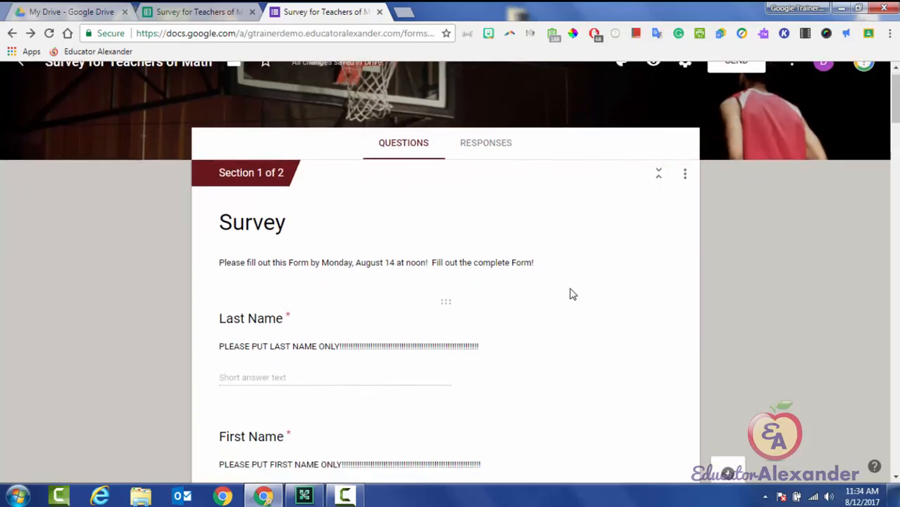
{"action": "scroll", "coordinate": [573, 295], "scroll_direction": "up", "scroll_amount": 10}
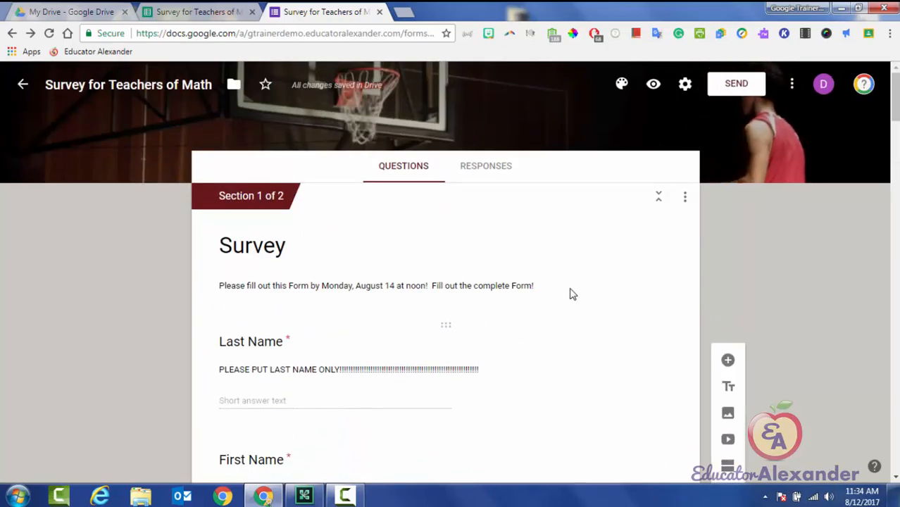
{"action": "key", "text": "Return"}
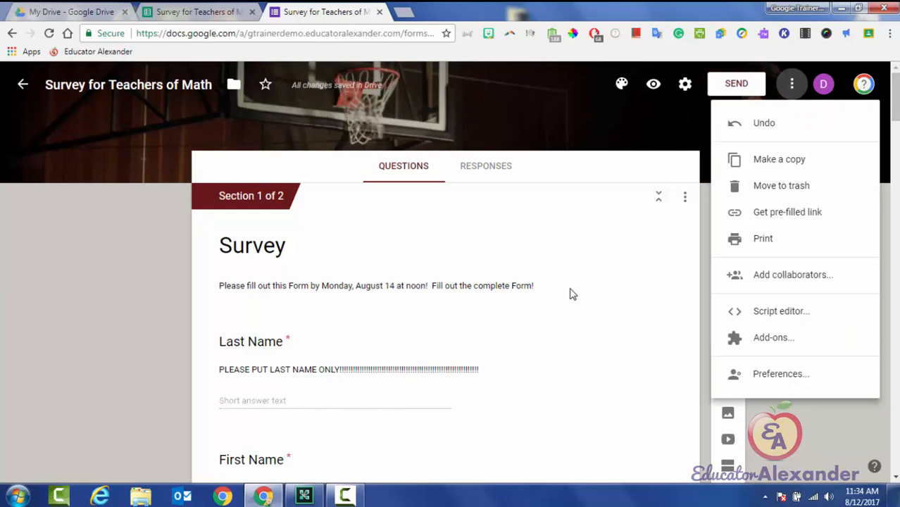
{"action": "key", "text": "Down"}
{"action": "key", "text": "Down"}
{"action": "key", "text": "Down"}
{"action": "key", "text": "Down"}
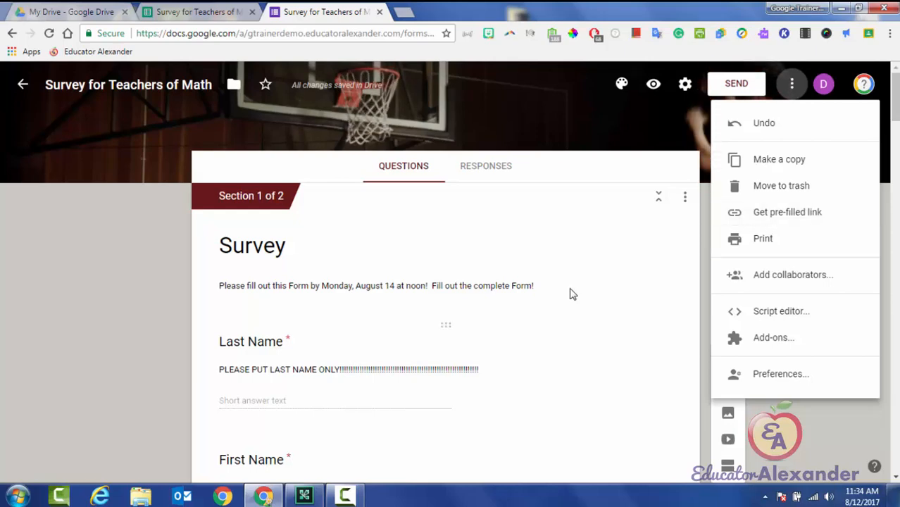
{"action": "left_click", "coordinate": [572, 291]}
{"action": "scroll", "coordinate": [571, 295], "scroll_direction": "down", "scroll_amount": 10}
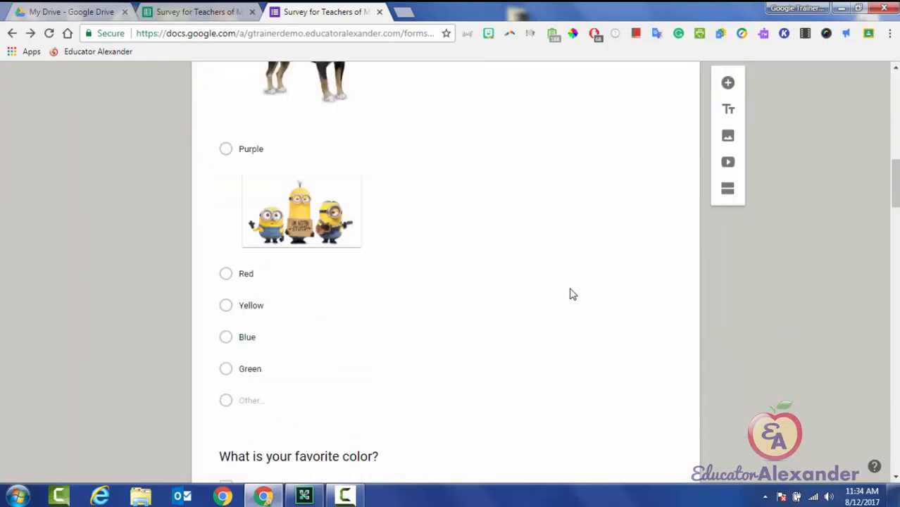
{"action": "scroll", "coordinate": [572, 295], "scroll_direction": "up", "scroll_amount": 10}
{"action": "scroll", "coordinate": [571, 295], "scroll_direction": "up", "scroll_amount": 1}
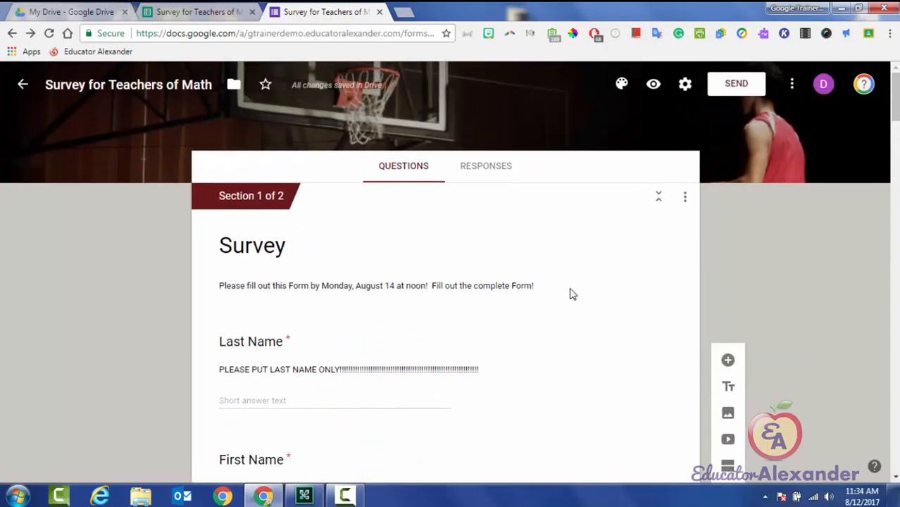
Start a pre-filled link for the Math form and pre-fill the First Name and Last Name answers.
{"action": "left_click", "coordinate": [792, 84]}
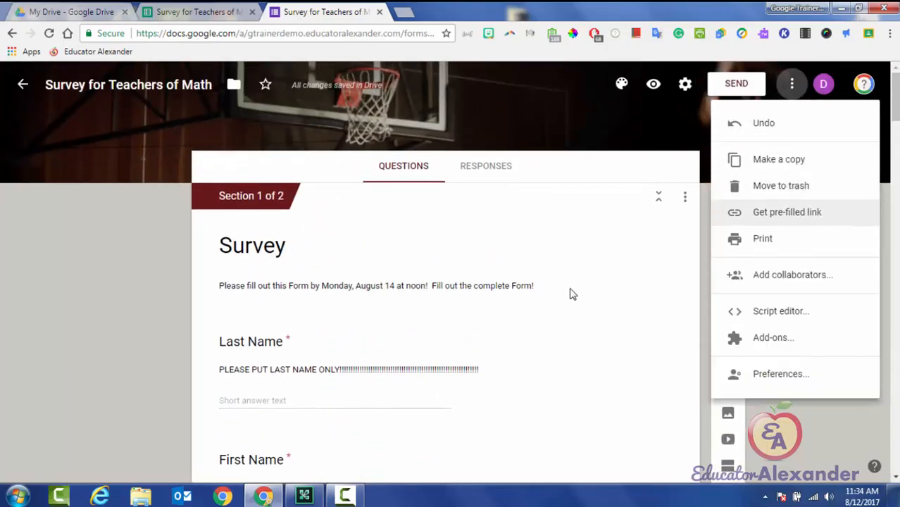
{"action": "left_click", "coordinate": [787, 212]}
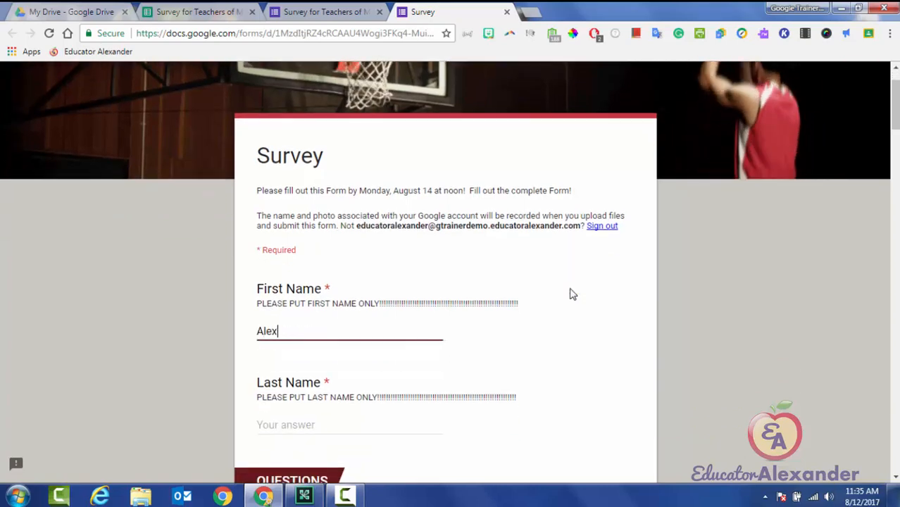
{"action": "key", "text": "Tab"}
{"action": "type", "text": "Desi"}
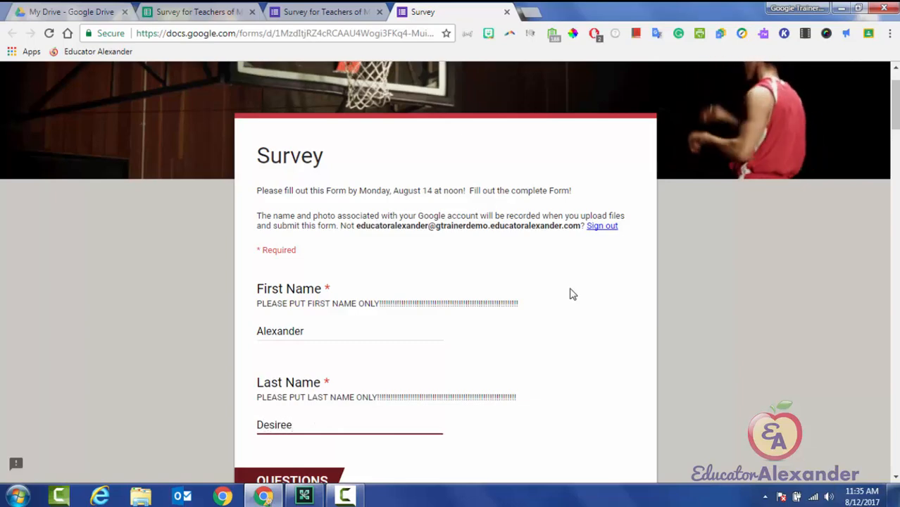
{"action": "scroll", "coordinate": [572, 295], "scroll_direction": "up", "scroll_amount": 1}
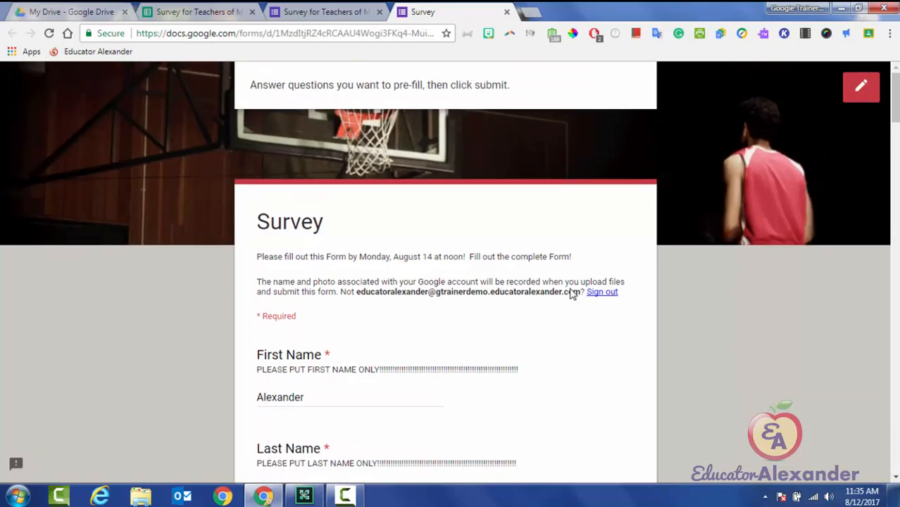
{"action": "scroll", "coordinate": [573, 295], "scroll_direction": "down", "scroll_amount": 2}
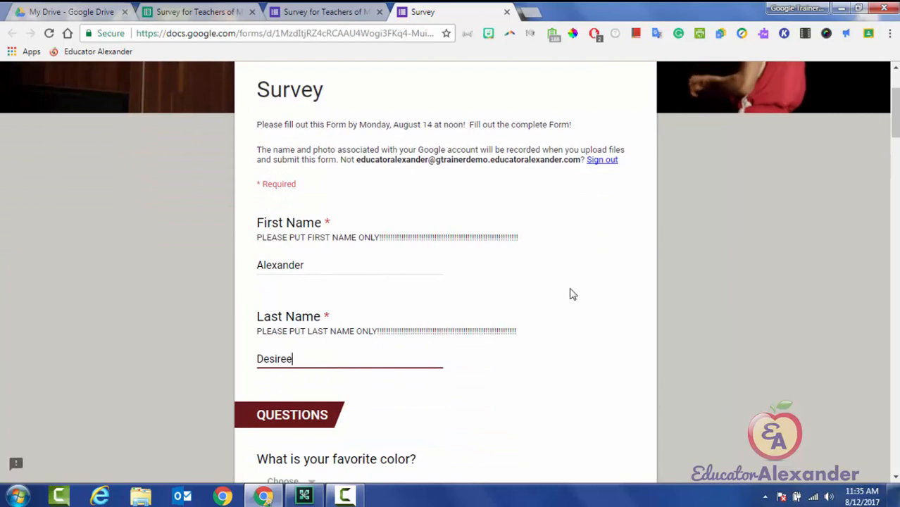
{"action": "scroll", "coordinate": [572, 295], "scroll_direction": "up", "scroll_amount": 2}
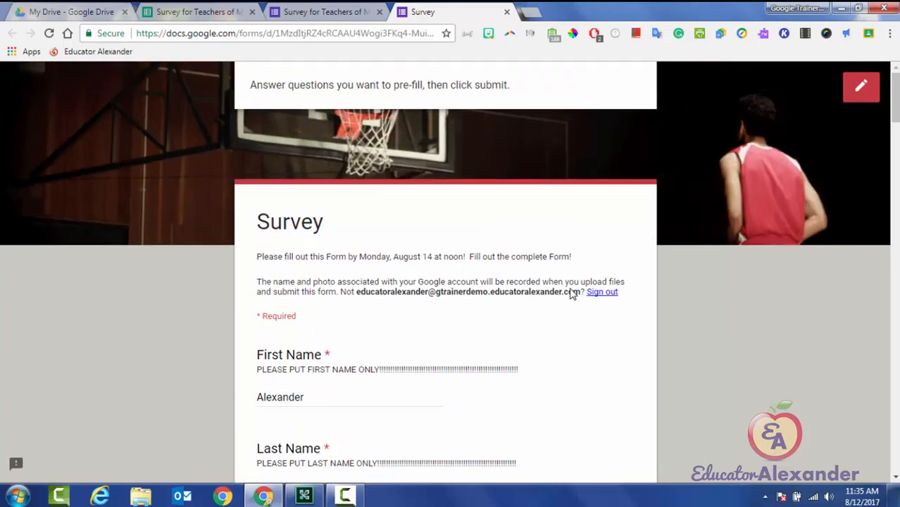
Submit the pre-filled answers to generate the shareable form link and copy it.
{"action": "scroll", "coordinate": [572, 294], "scroll_direction": "down", "scroll_amount": 15}
{"action": "scroll", "coordinate": [573, 294], "scroll_direction": "down", "scroll_amount": 15}
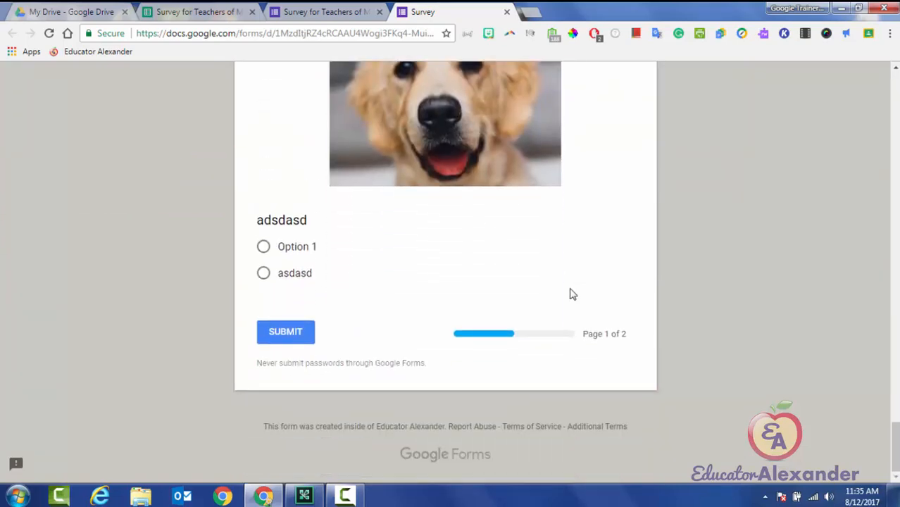
{"action": "key", "text": "Return"}
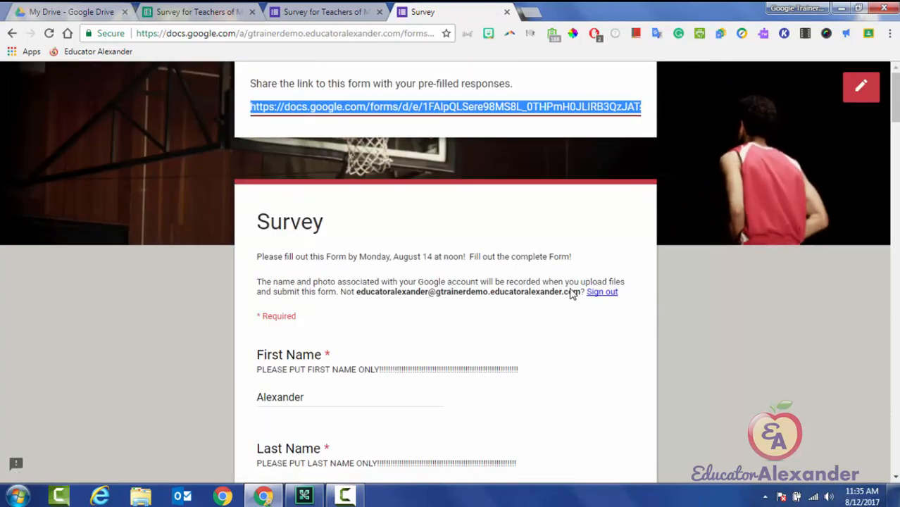
{"action": "key", "text": "Menu"}
{"action": "key", "text": "Return"}
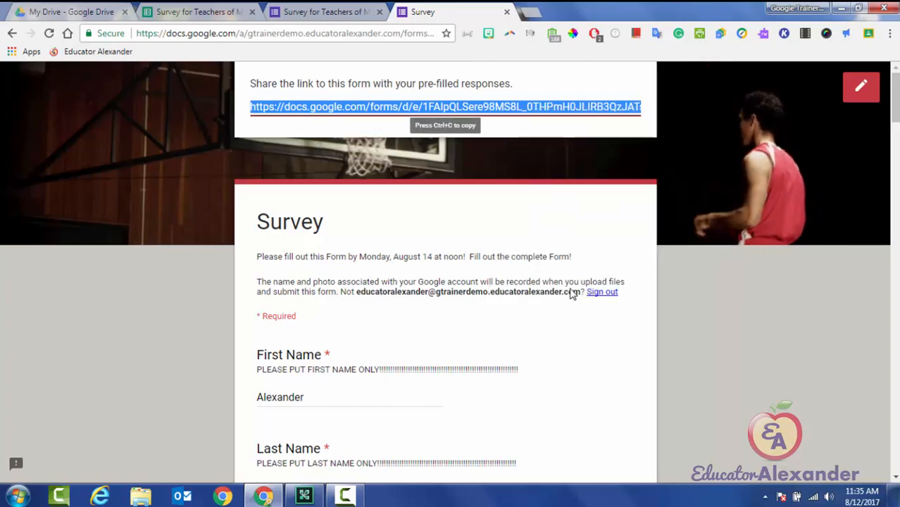
Open the copied pre-filled link in a new browser tab to check the First Name and Last Name answers.
{"action": "key", "text": "ctrl+t"}
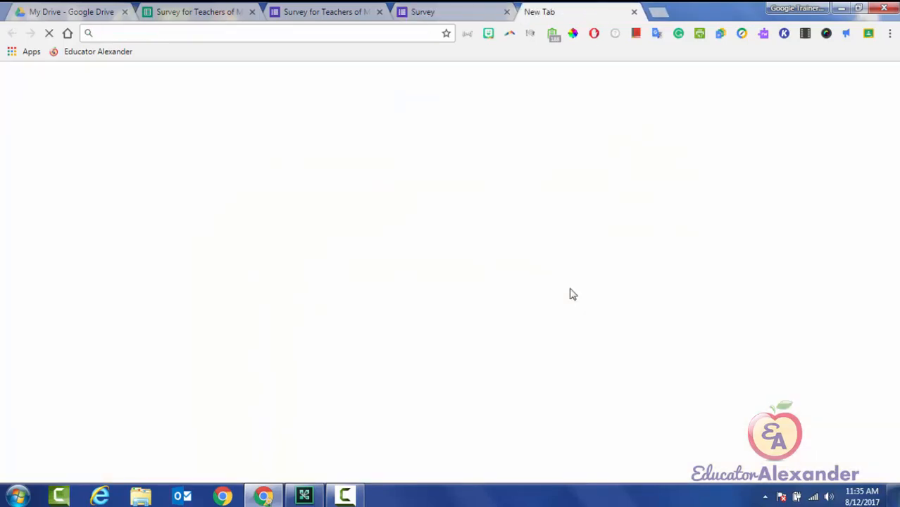
{"action": "key", "text": "Menu"}
{"action": "key", "text": "Down"}
{"action": "key", "text": "Down"}
{"action": "key", "text": "Return"}
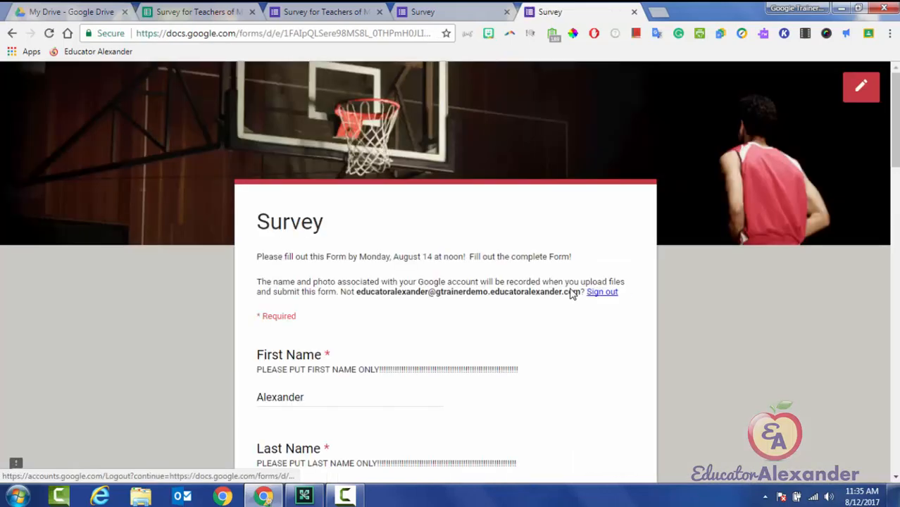
{"action": "scroll", "coordinate": [572, 295], "scroll_direction": "down", "scroll_amount": 2}
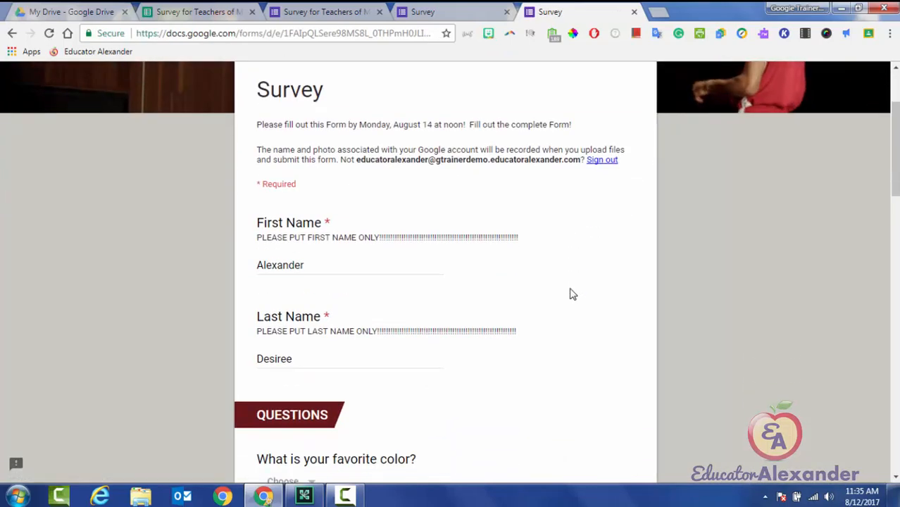
Answer the favorite color dropdown question with Yellow and leave the pre-filled form without submitting it.
{"action": "scroll", "coordinate": [573, 295], "scroll_direction": "down", "scroll_amount": 2}
{"action": "key", "text": "Tab"}
{"action": "key", "text": "space"}
{"action": "key", "text": "Down"}
{"action": "key", "text": "Down"}
{"action": "key", "text": "Down"}
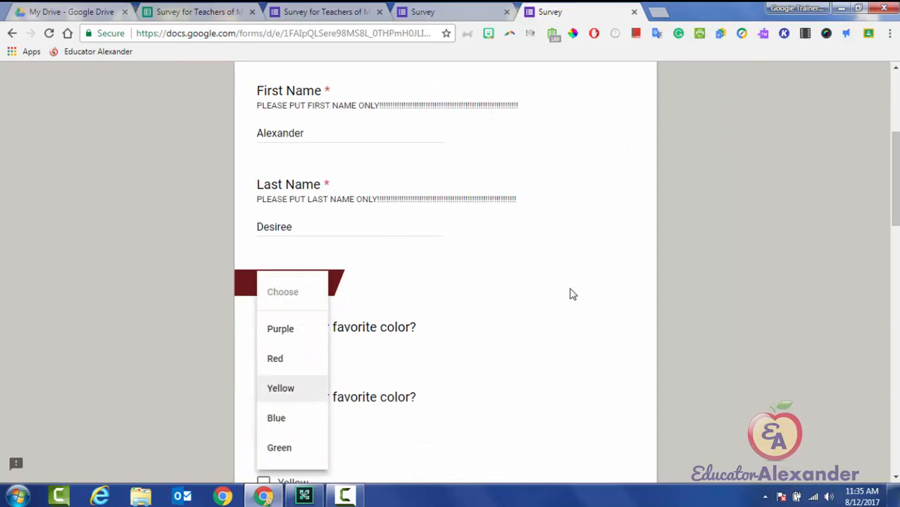
{"action": "key", "text": "Return"}
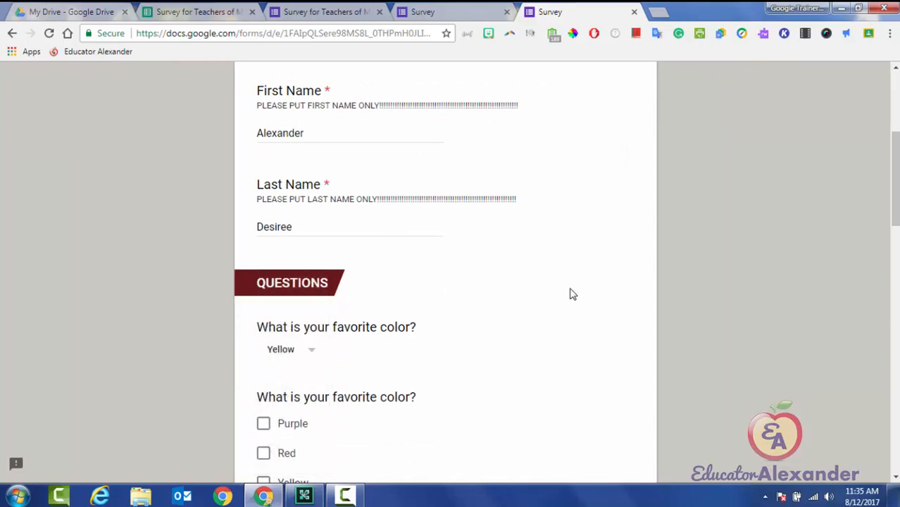
{"action": "key", "text": "ctrl+w"}
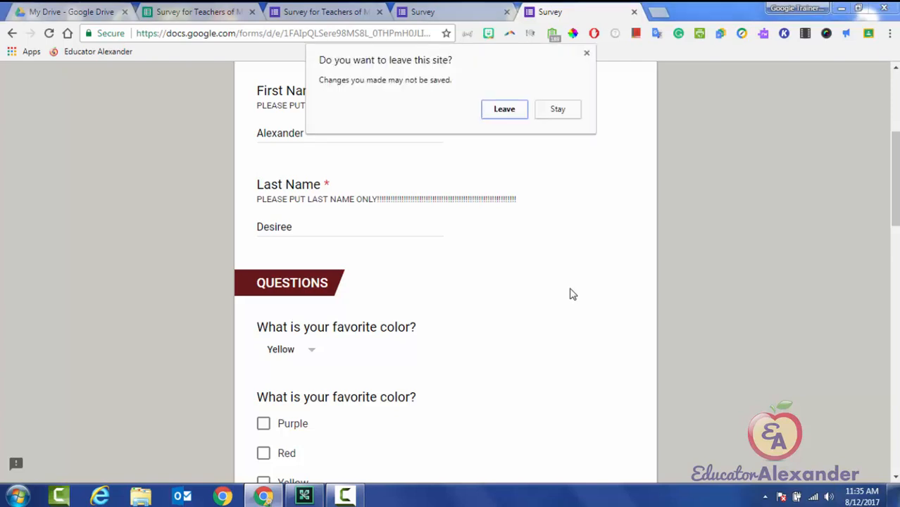
{"action": "key", "text": "Return"}
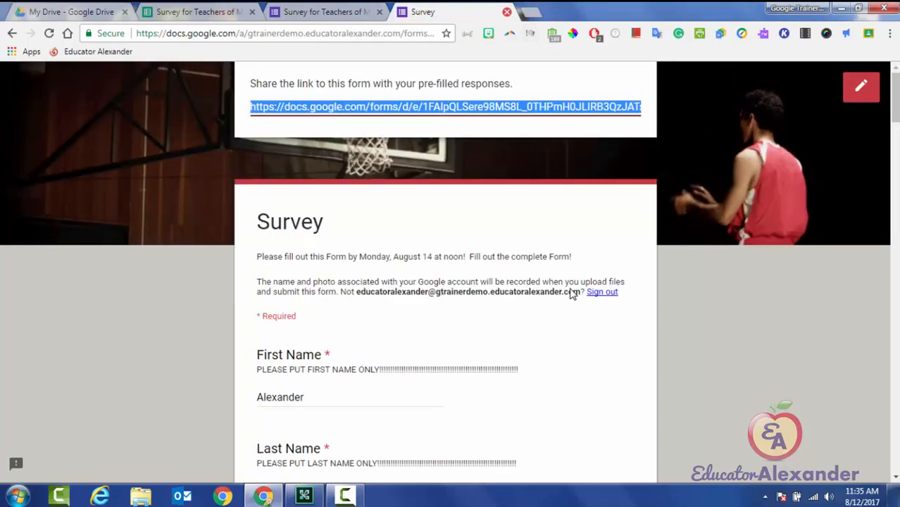
Clear the First Name answer on the pre-filled link page and close that page.
{"action": "left_click", "coordinate": [571, 292]}
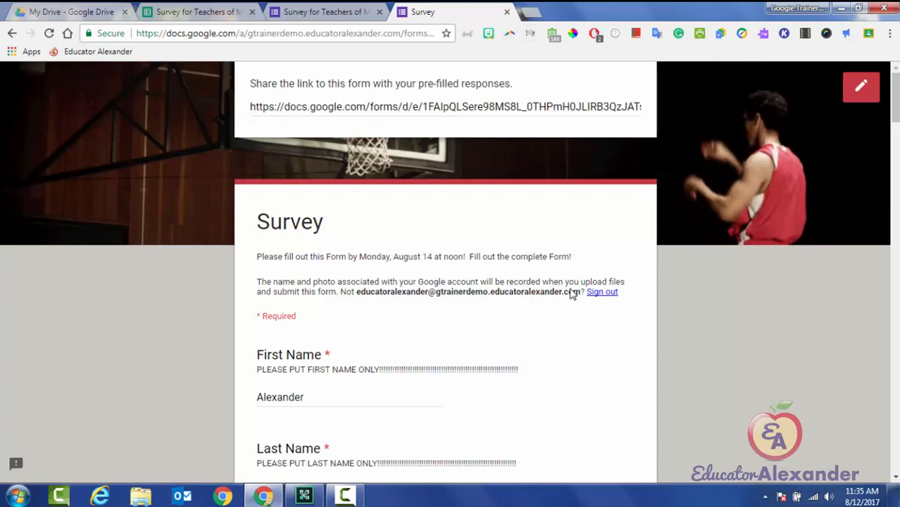
{"action": "scroll", "coordinate": [572, 295], "scroll_direction": "down", "scroll_amount": 3}
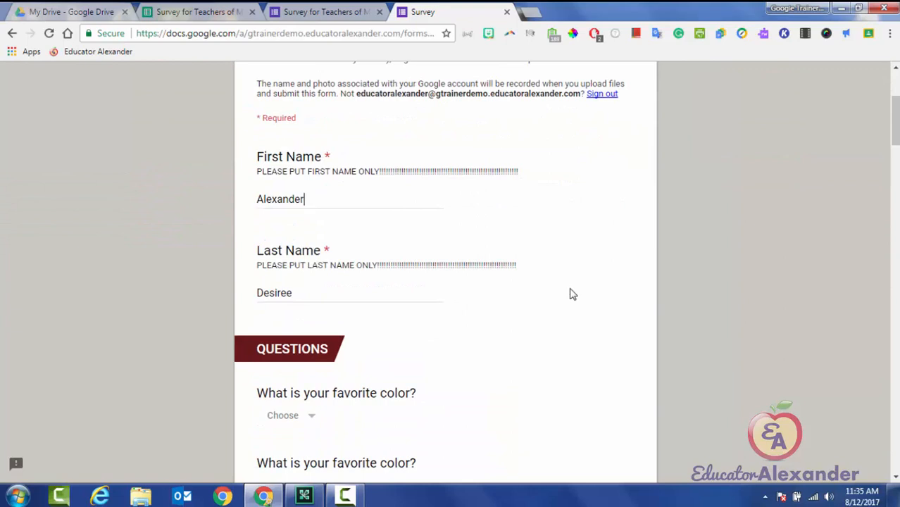
{"action": "key", "text": "BackSpace"}
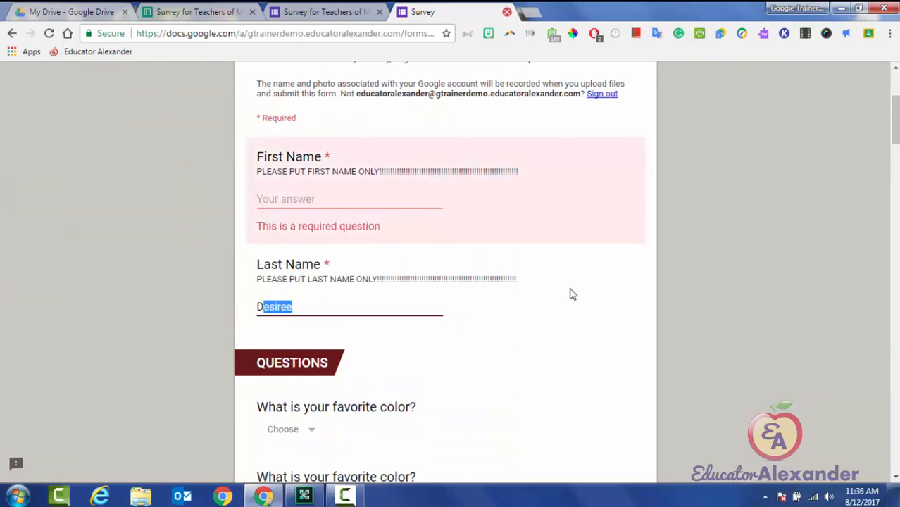
{"action": "key", "text": "ctrl+w"}
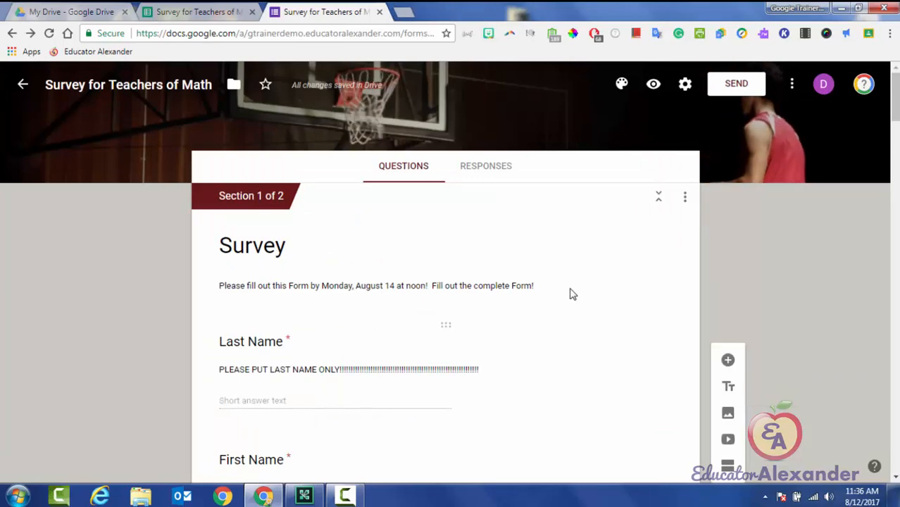
Duplicate the Last Name question in the Math form and title the copy "What state are your from?".
{"action": "scroll", "coordinate": [572, 295], "scroll_direction": "down", "scroll_amount": 2}
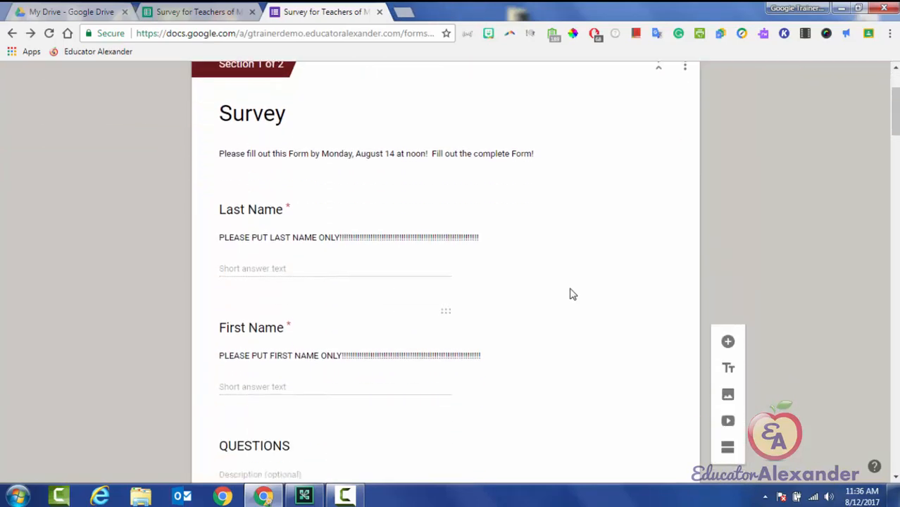
{"action": "scroll", "coordinate": [571, 294], "scroll_direction": "down", "scroll_amount": 3}
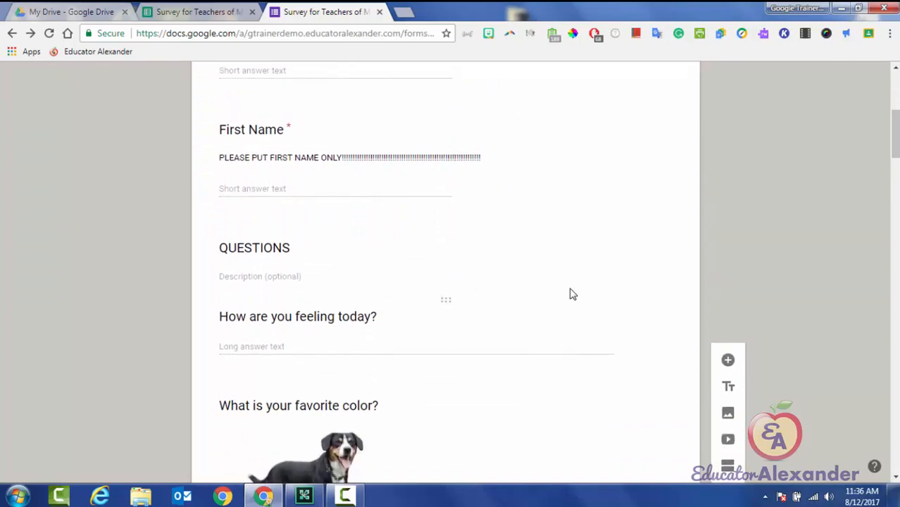
{"action": "scroll", "coordinate": [572, 294], "scroll_direction": "up", "scroll_amount": 5}
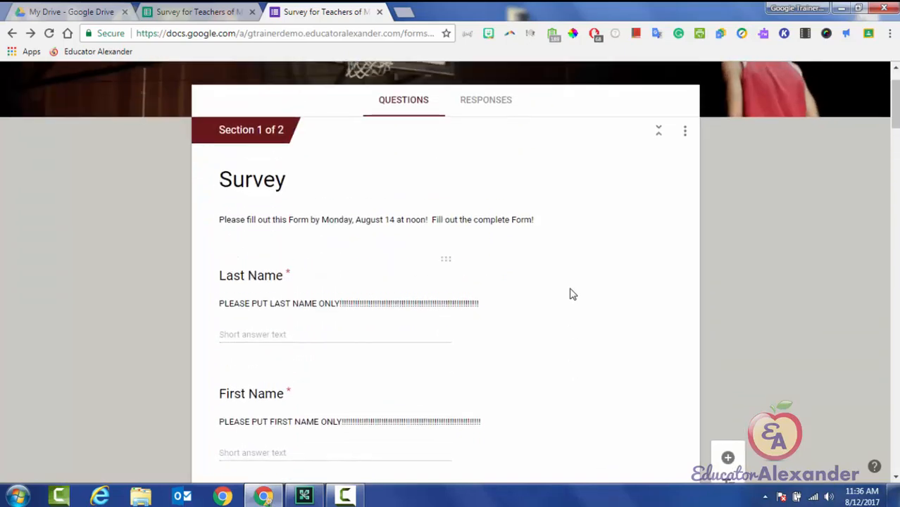
{"action": "left_click", "coordinate": [571, 294]}
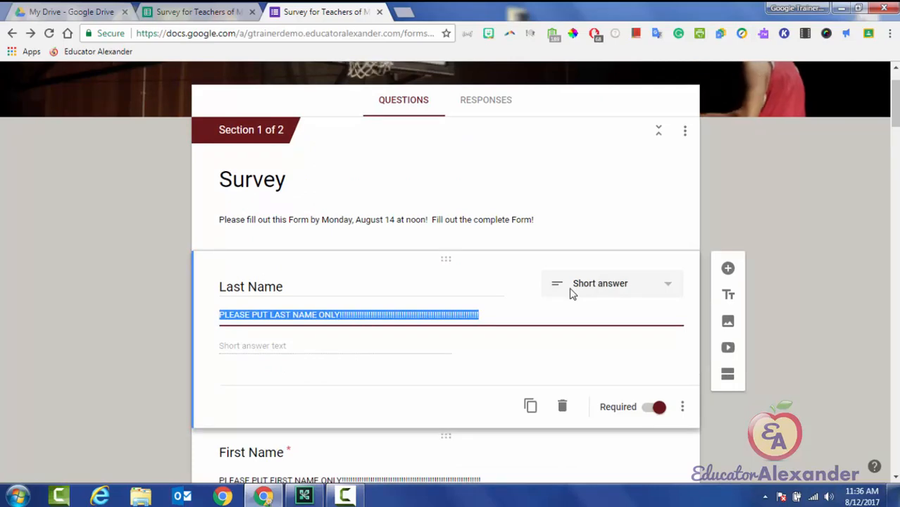
{"action": "left_click", "coordinate": [531, 406]}
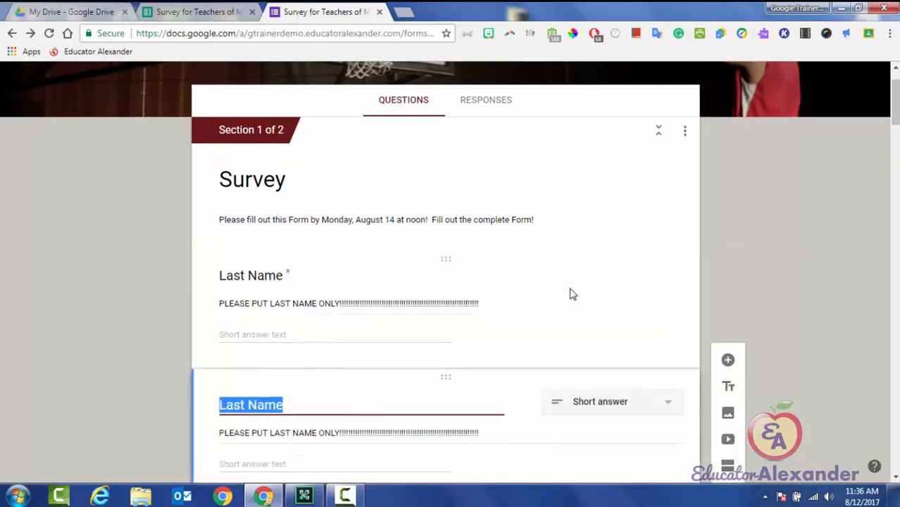
{"action": "type", "text": "What sta"}
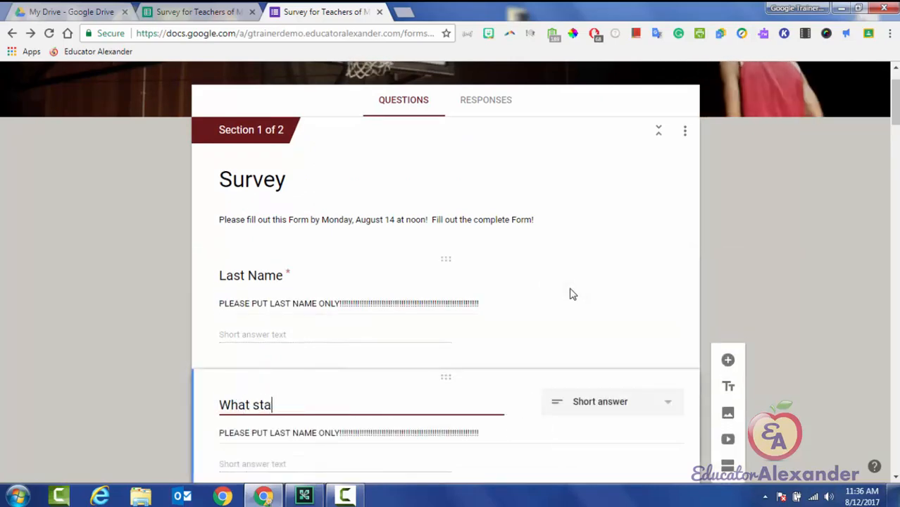
{"action": "type", "text": "te are your f"}
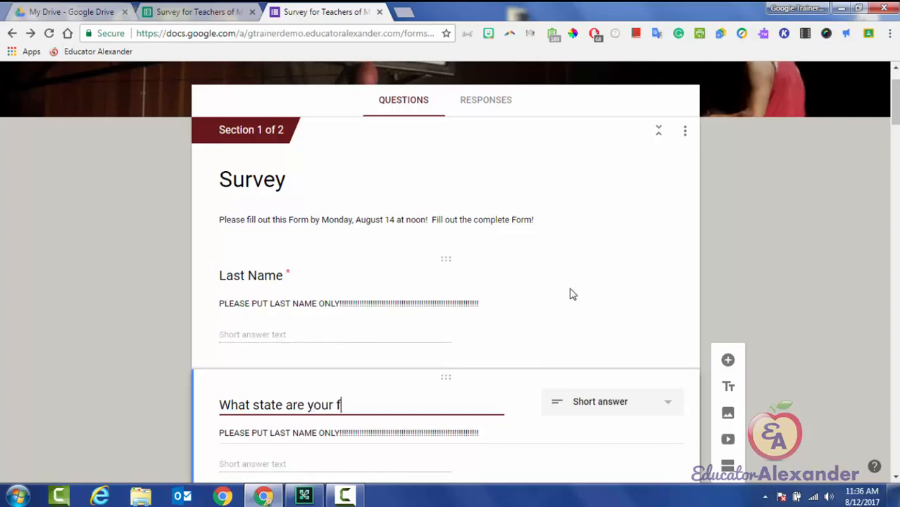
{"action": "type", "text": "rom?"}
{"action": "scroll", "coordinate": [572, 294], "scroll_direction": "down", "scroll_amount": 2}
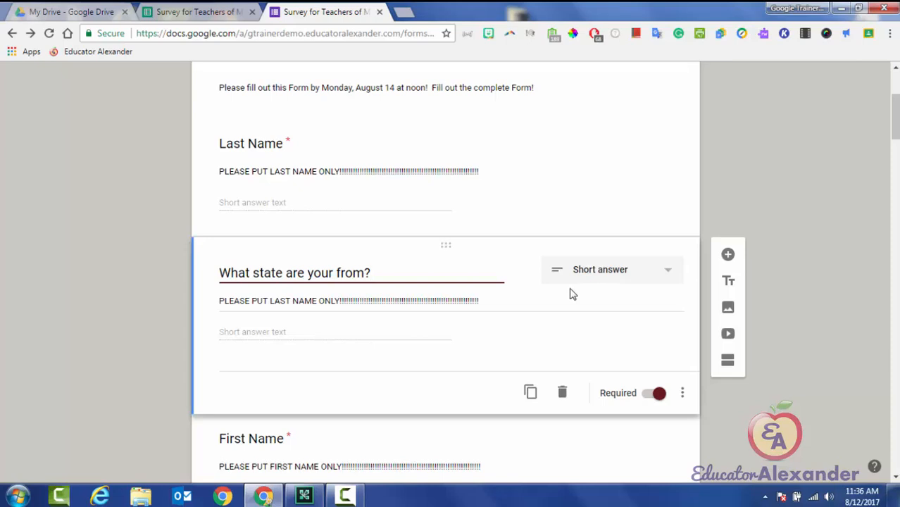
{"action": "scroll", "coordinate": [573, 293], "scroll_direction": "up", "scroll_amount": 1}
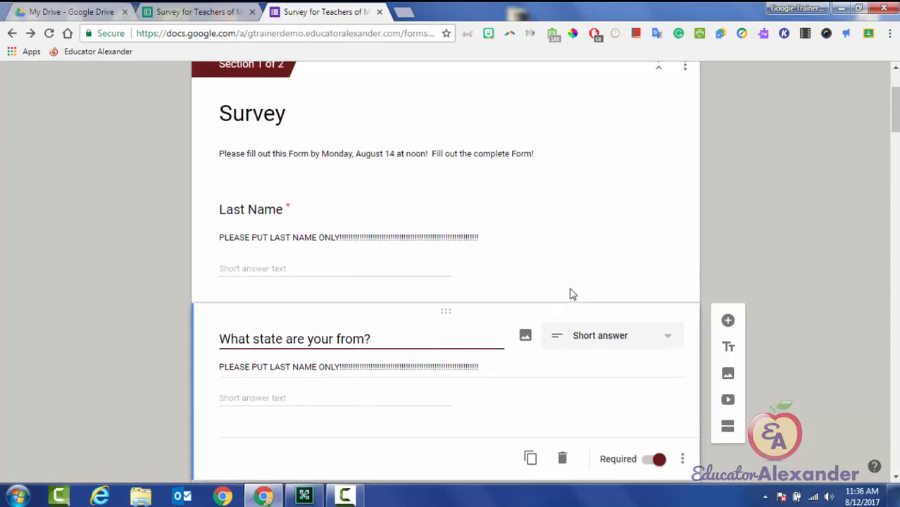
{"action": "scroll", "coordinate": [573, 294], "scroll_direction": "down", "scroll_amount": 1}
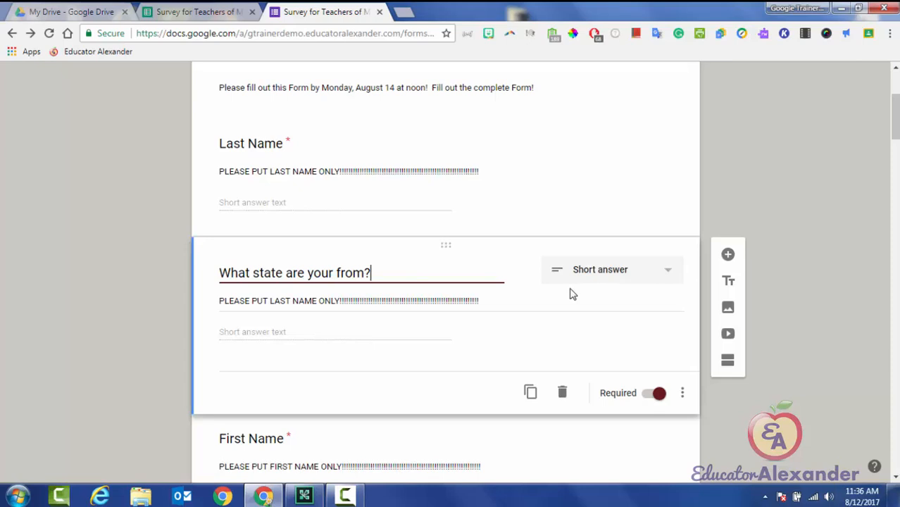
Start a new pre-filled link for the Math form and pre-fill only the state question with LA.
{"action": "scroll", "coordinate": [572, 294], "scroll_direction": "up", "scroll_amount": 3}
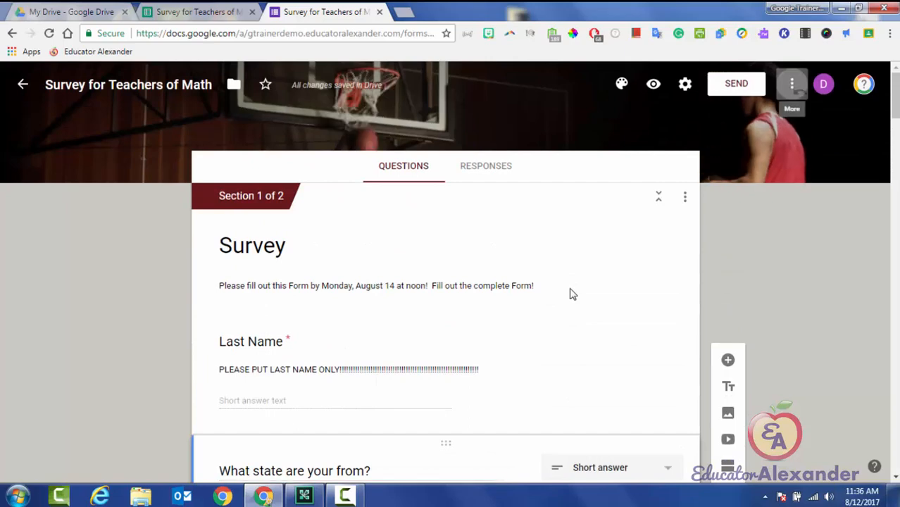
{"action": "left_click", "coordinate": [792, 84]}
{"action": "left_click", "coordinate": [784, 212]}
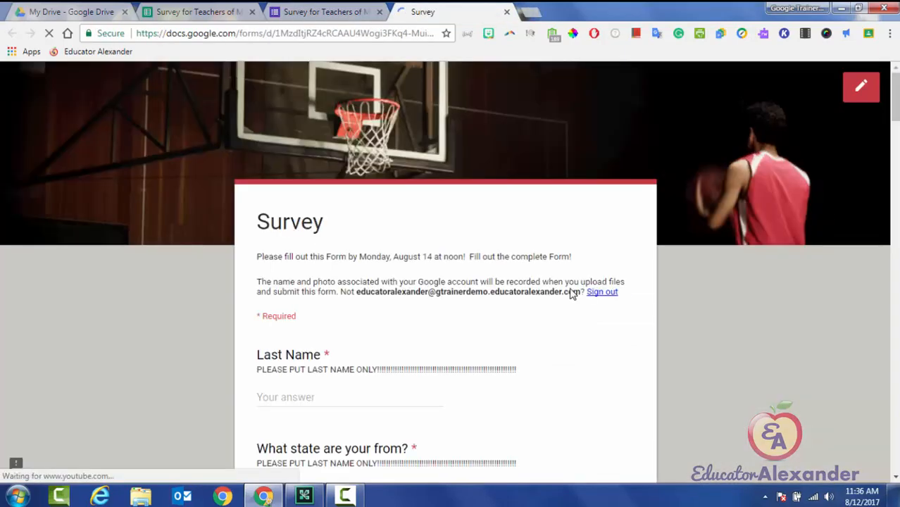
{"action": "scroll", "coordinate": [572, 294], "scroll_direction": "down", "scroll_amount": 3}
{"action": "scroll", "coordinate": [573, 294], "scroll_direction": "down", "scroll_amount": 2}
{"action": "scroll", "coordinate": [572, 295], "scroll_direction": "up", "scroll_amount": 1}
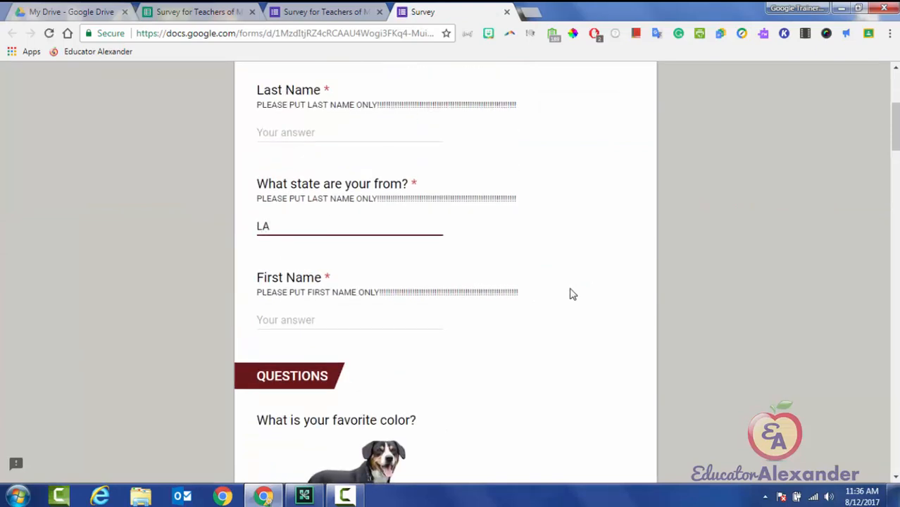
{"action": "scroll", "coordinate": [572, 294], "scroll_direction": "up", "scroll_amount": 1}
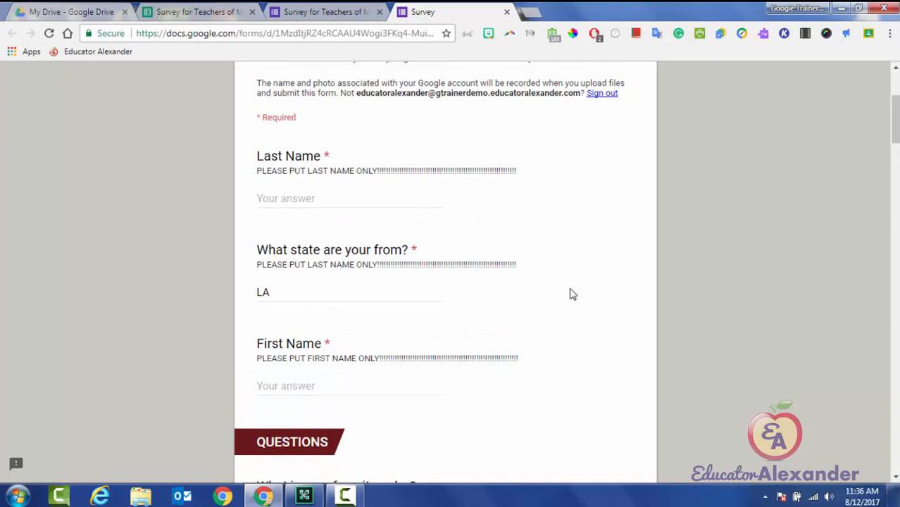
{"action": "scroll", "coordinate": [572, 295], "scroll_direction": "up", "scroll_amount": 3}
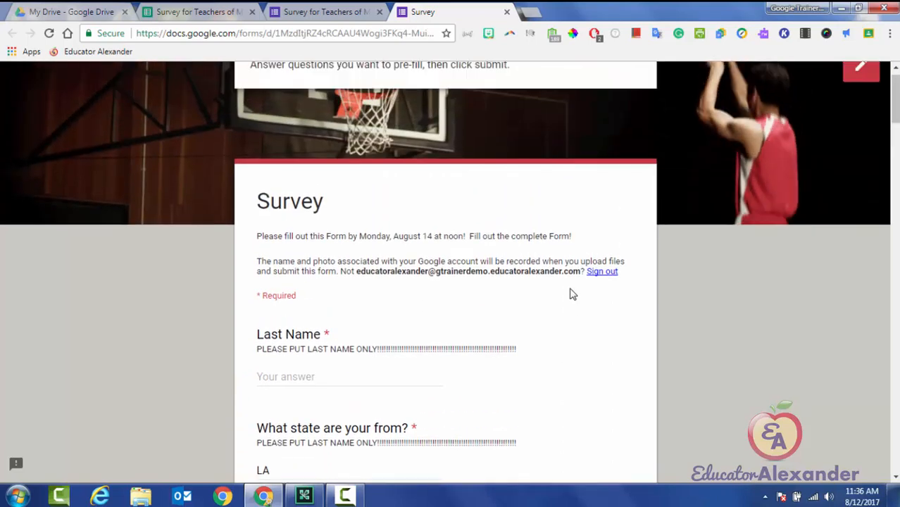
{"action": "scroll", "coordinate": [573, 294], "scroll_direction": "down", "scroll_amount": 3}
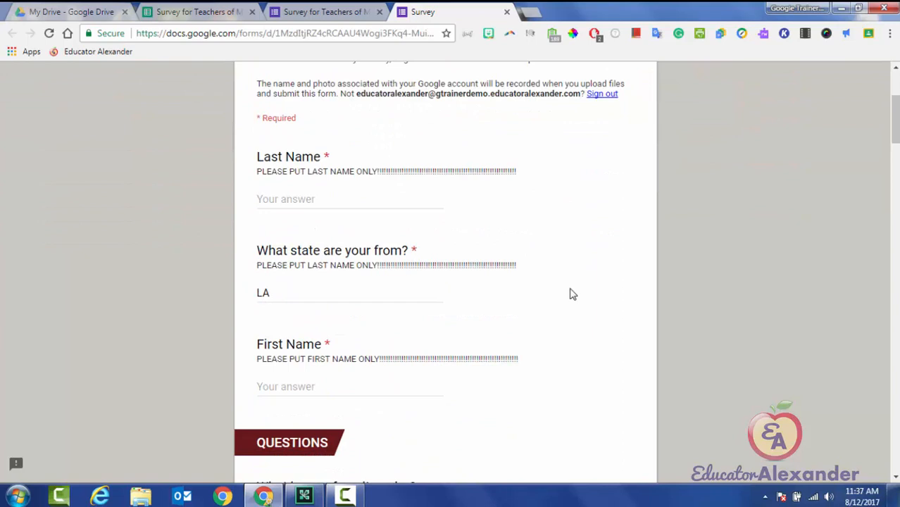
{"action": "scroll", "coordinate": [573, 295], "scroll_direction": "up", "scroll_amount": 3}
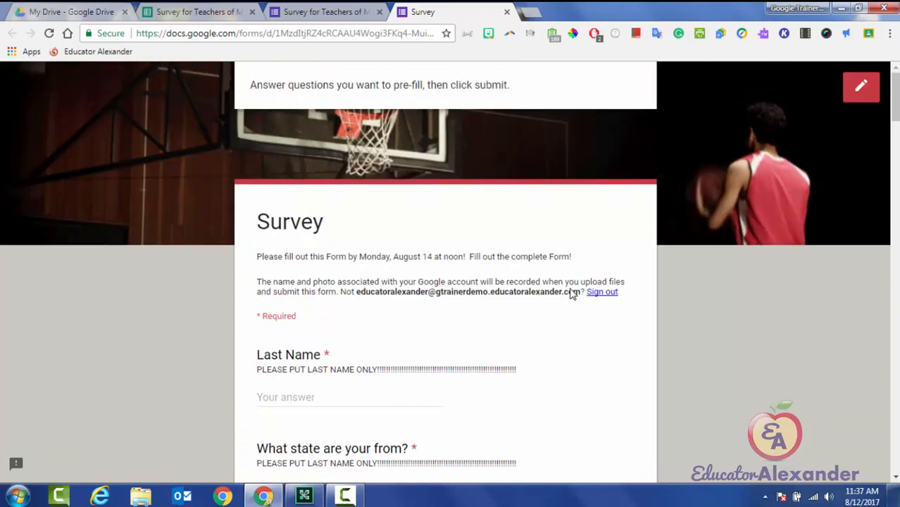
Submit the pre-filled state answer to generate a new shareable link and copy it.
{"action": "scroll", "coordinate": [573, 294], "scroll_direction": "down", "scroll_amount": 20}
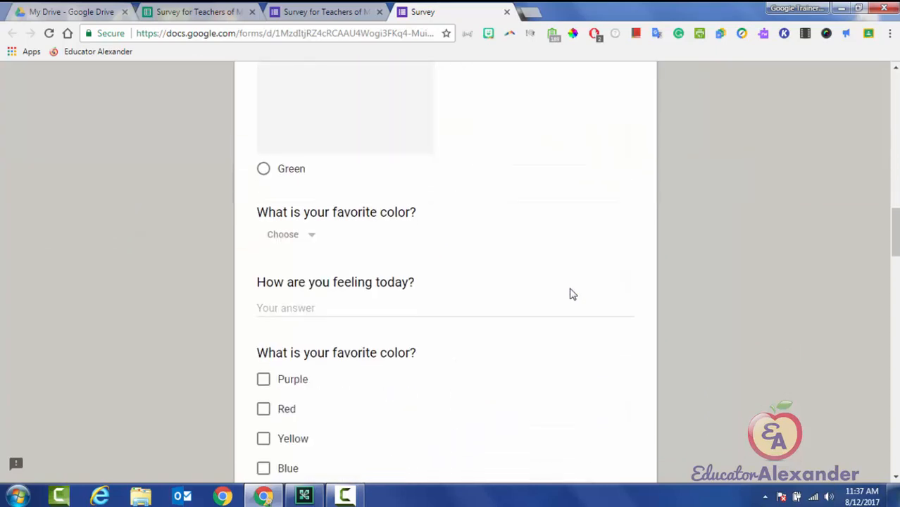
{"action": "scroll", "coordinate": [573, 294], "scroll_direction": "down", "scroll_amount": 10}
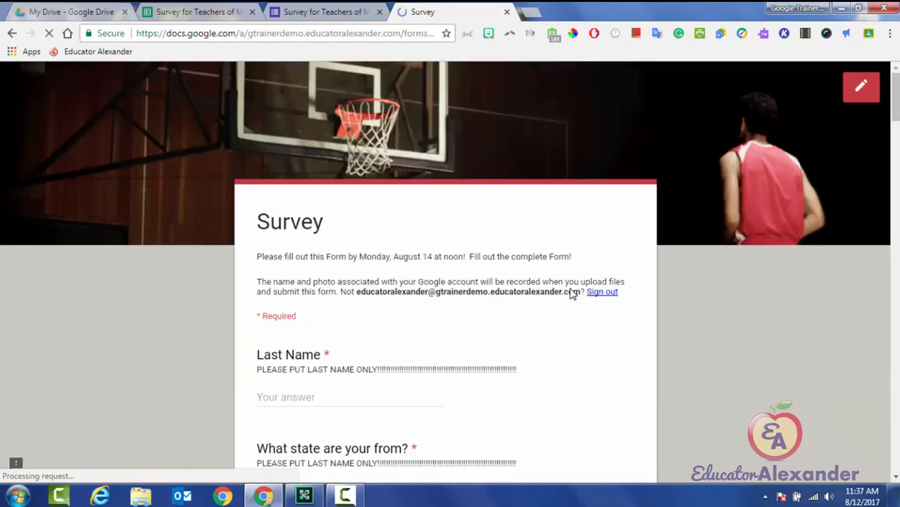
{"action": "right_click", "coordinate": [482, 107]}
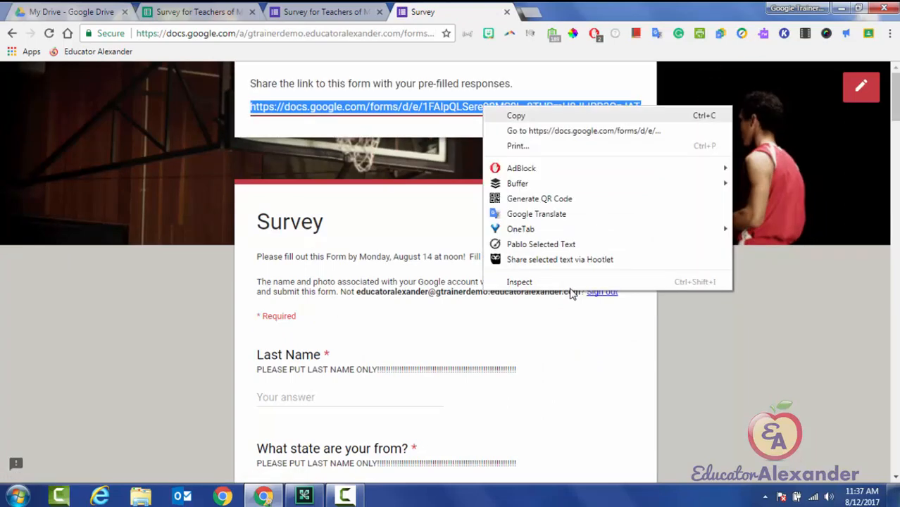
{"action": "left_click", "coordinate": [517, 116]}
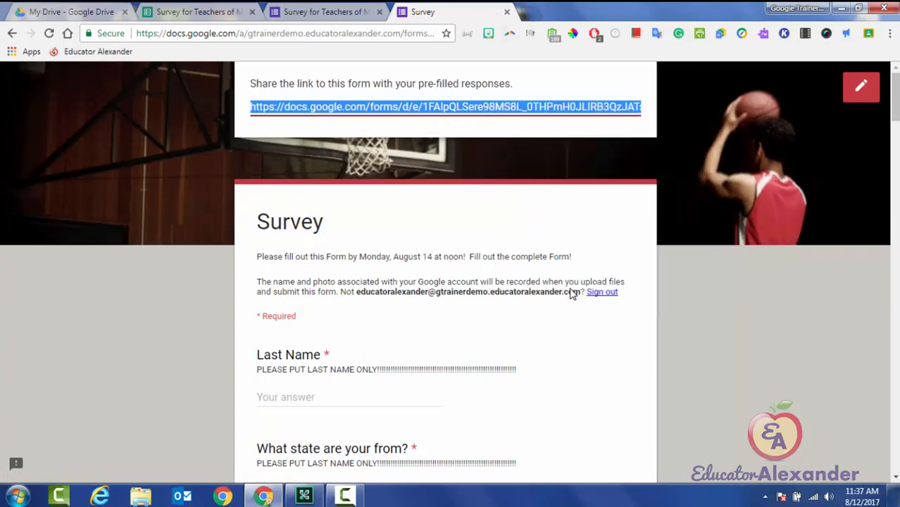
Open the new pre-filled link in another browser tab and check the state answer and the remaining questions.
{"action": "key", "text": "ctrl+t"}
{"action": "right_click", "coordinate": [401, 33]}
{"action": "left_click", "coordinate": [441, 108]}
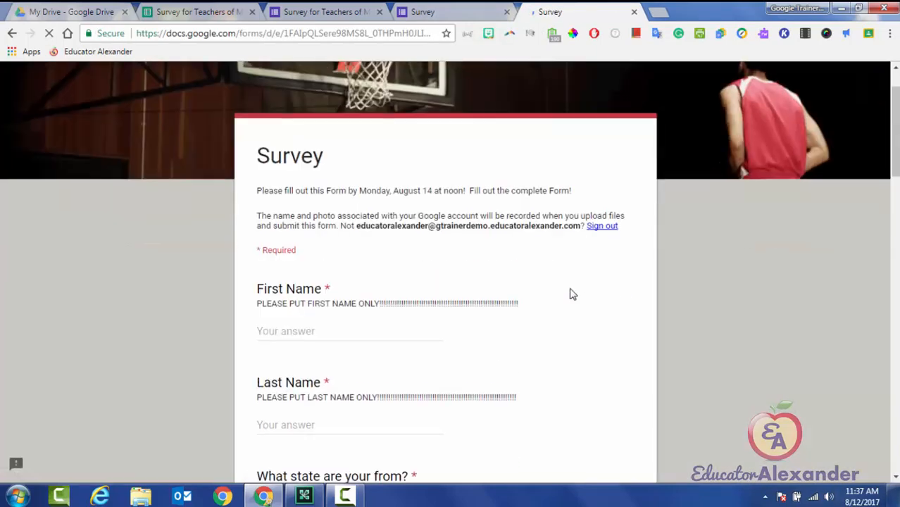
{"action": "scroll", "coordinate": [573, 294], "scroll_direction": "down", "scroll_amount": 4}
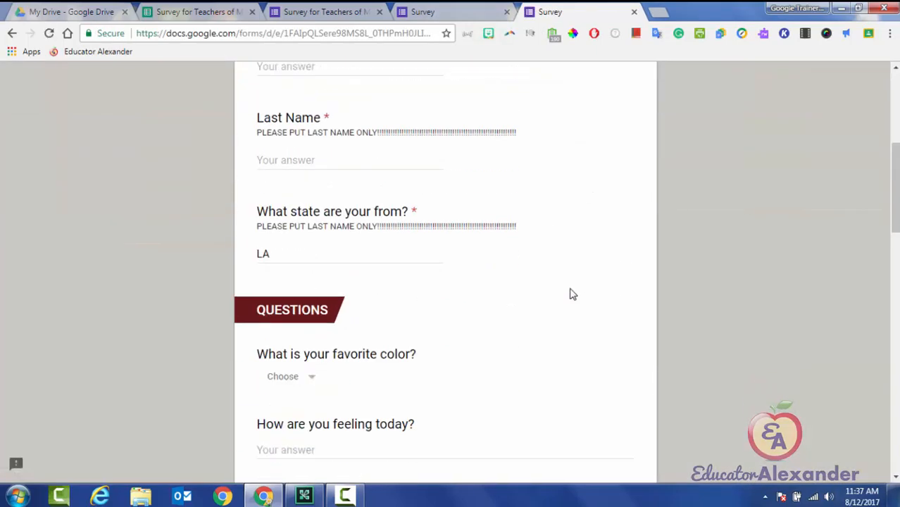
{"action": "scroll", "coordinate": [572, 295], "scroll_direction": "down", "scroll_amount": 10}
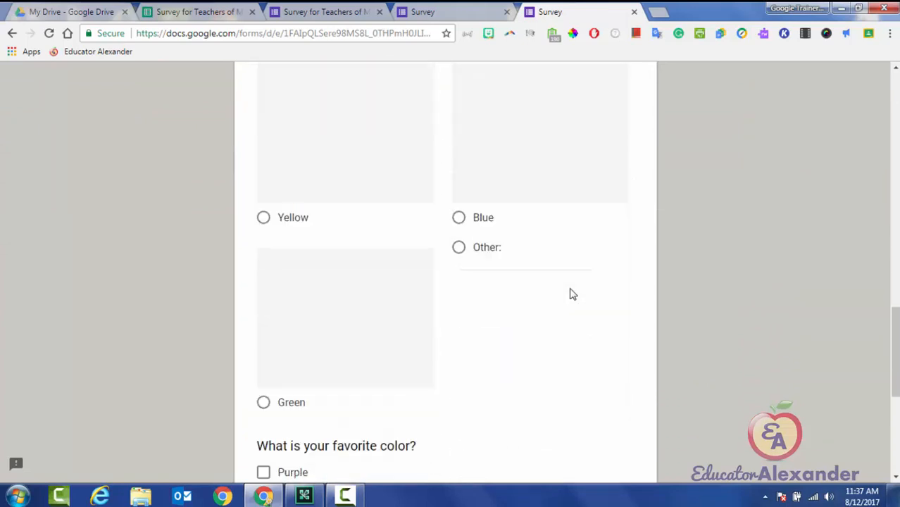
Replace the pre-filled answer to the state question with the test text csvsxdfsEF.
{"action": "scroll", "coordinate": [573, 294], "scroll_direction": "up", "scroll_amount": 10}
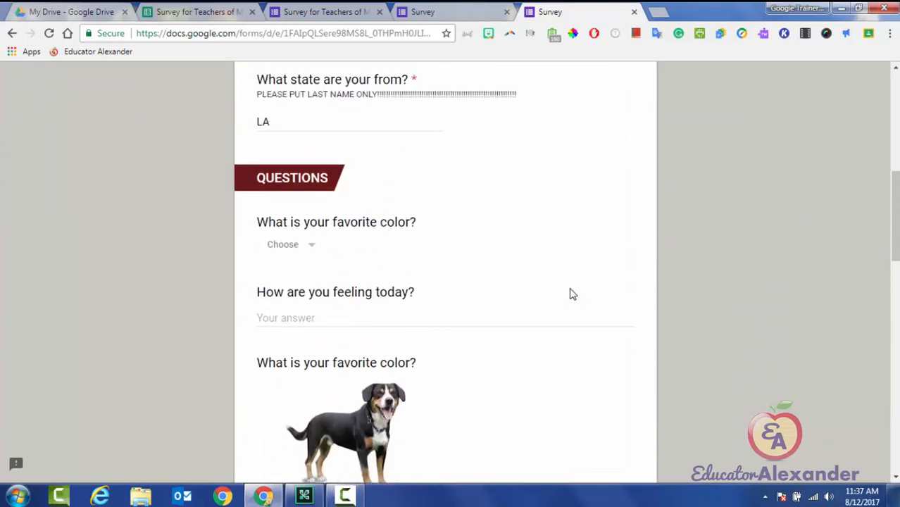
{"action": "key", "text": "Tab"}
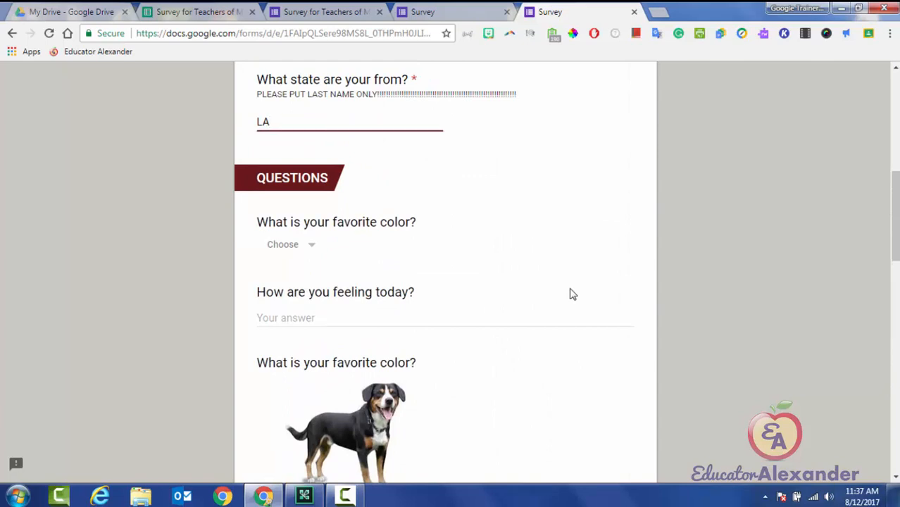
{"action": "scroll", "coordinate": [573, 294], "scroll_direction": "up", "scroll_amount": 1}
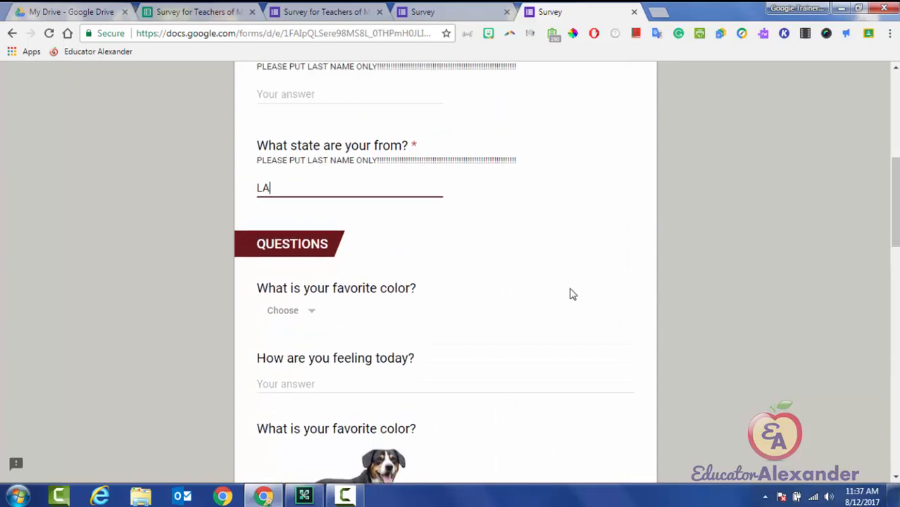
{"action": "key", "text": "ctrl+a"}
{"action": "type", "text": "csvsxdfsEF"}
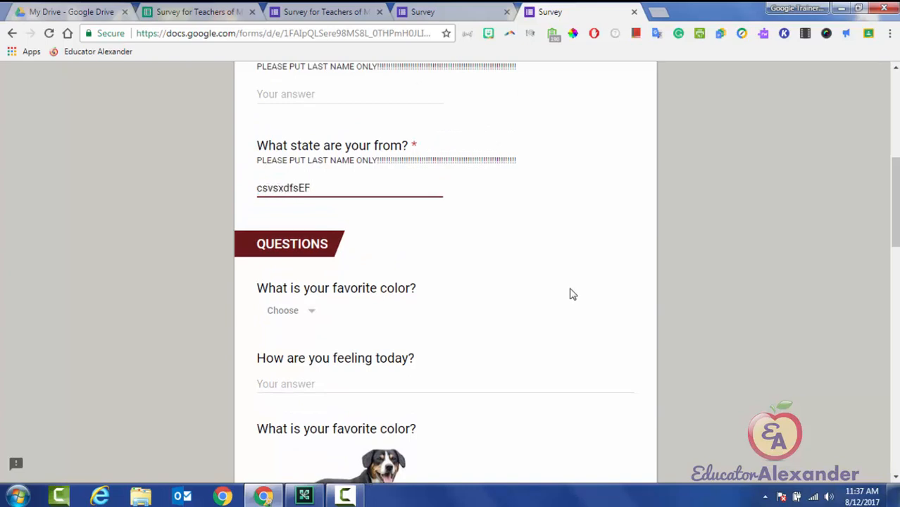
Set the answer to the state question back to LA.
{"action": "scroll", "coordinate": [573, 295], "scroll_direction": "up", "scroll_amount": 2}
{"action": "key", "text": "ctrl+a"}
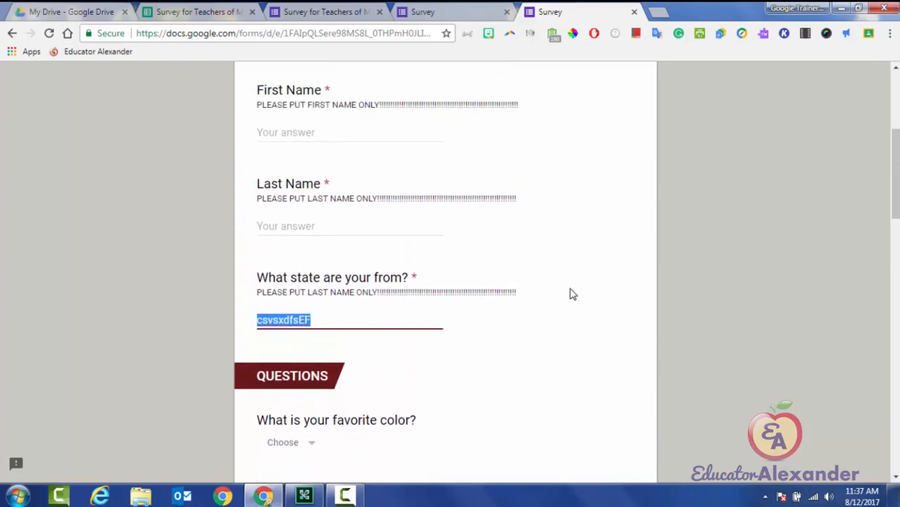
{"action": "type", "text": "LA"}
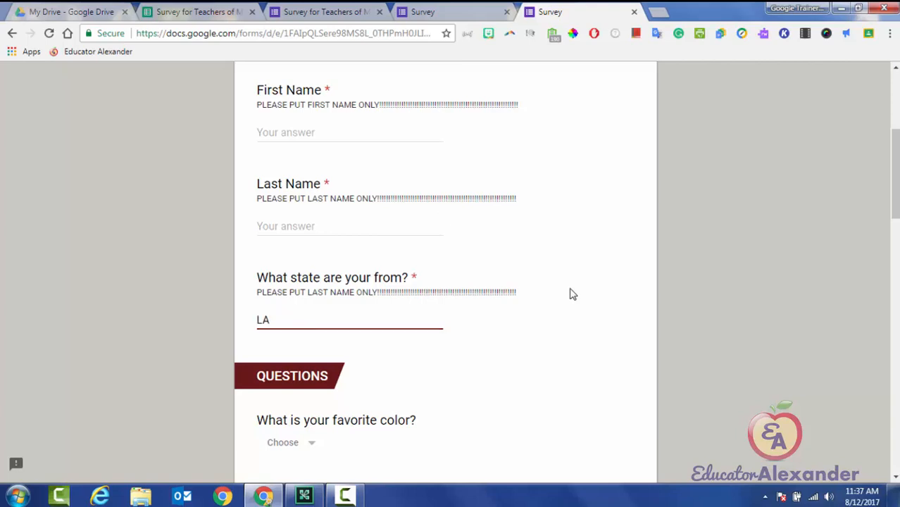
{"action": "left_click", "coordinate": [573, 295]}
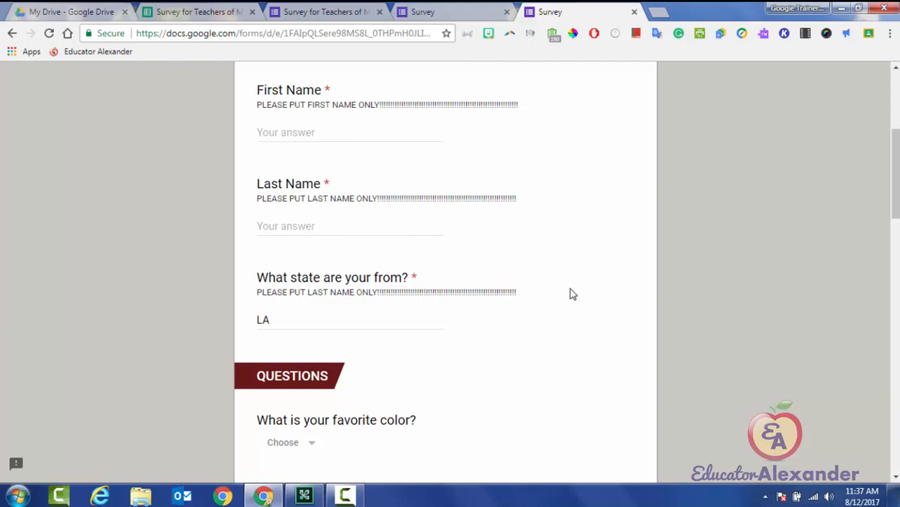
Close both survey pages, leaving the pre-filled form without saving, and return to the Math form editor.
{"action": "key", "text": "ctrl+w"}
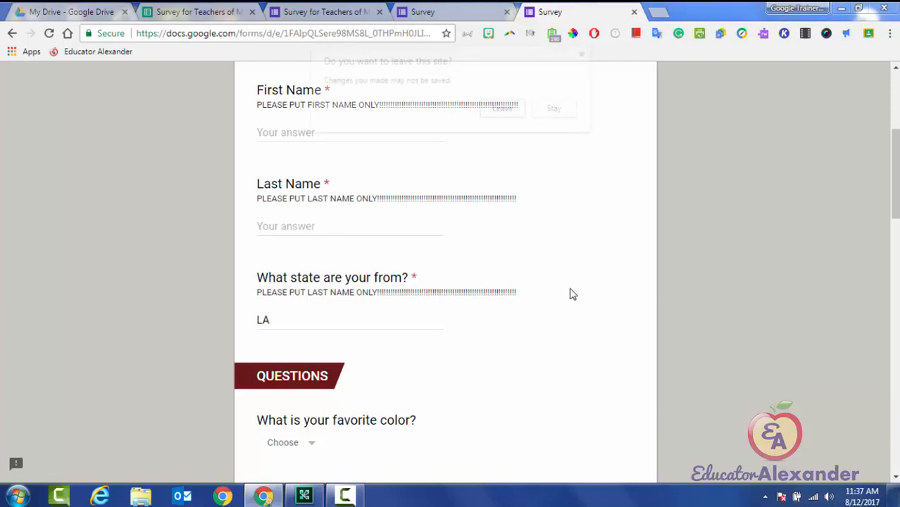
{"action": "key", "text": "Return"}
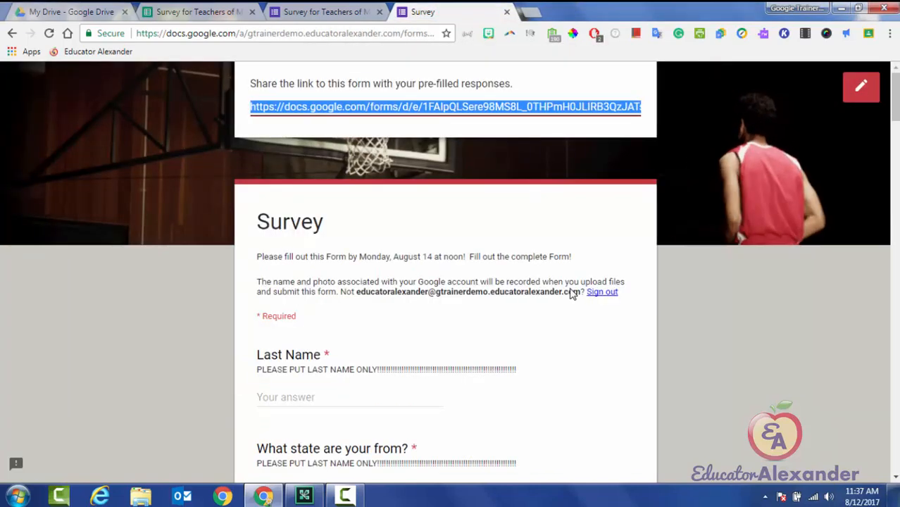
{"action": "key", "text": "ctrl+w"}
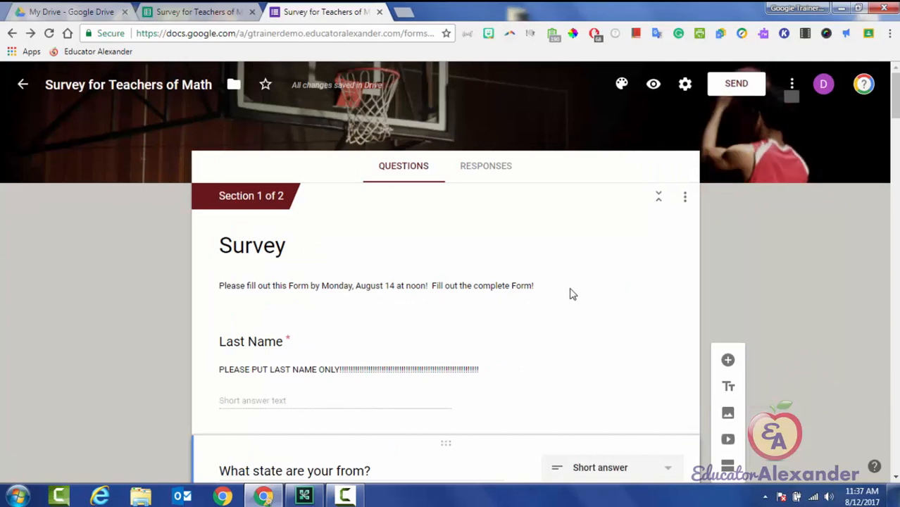
Look over the Math form's additional options, including copy, pre-filled link, print and add-ons, and close the list.
{"action": "key", "text": "Return"}
{"action": "key", "text": "Down"}
{"action": "key", "text": "Down"}
{"action": "key", "text": "Down"}
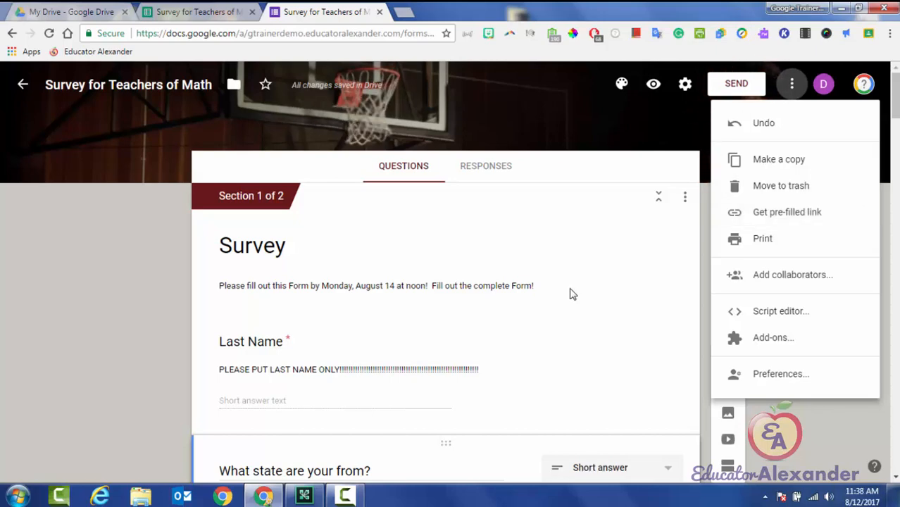
{"action": "key", "text": "Escape"}
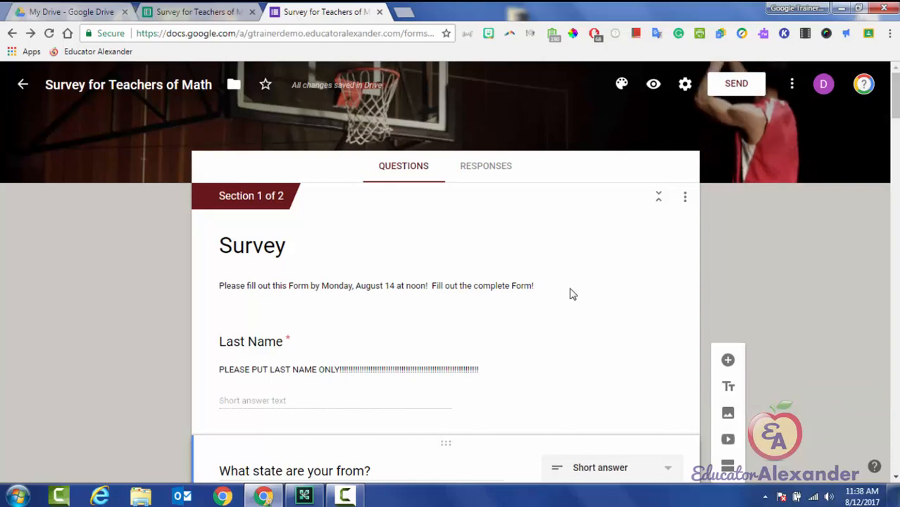
View the Math form's responses and leave the form for the Forms home page.
{"action": "key", "text": "alt+Left"}
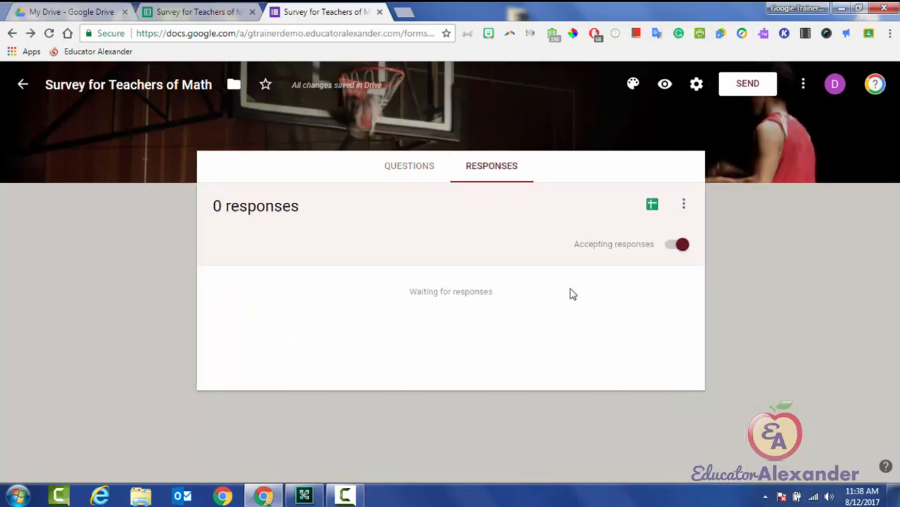
{"action": "key", "text": "Tab"}
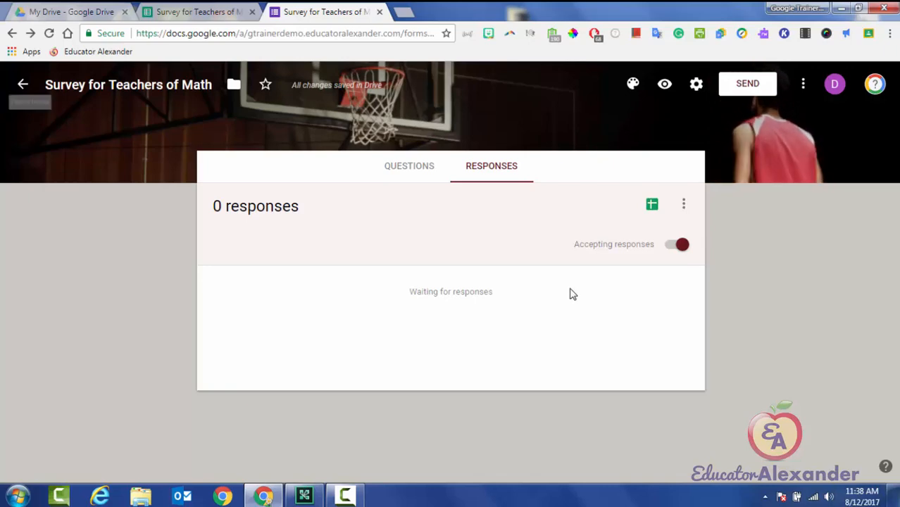
{"action": "key", "text": "Return"}
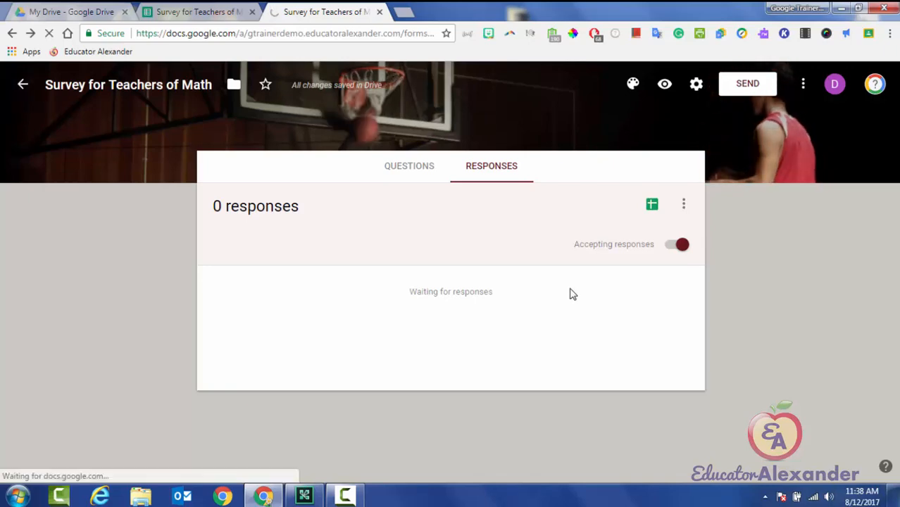
{"action": "key", "text": "ctrl+1"}
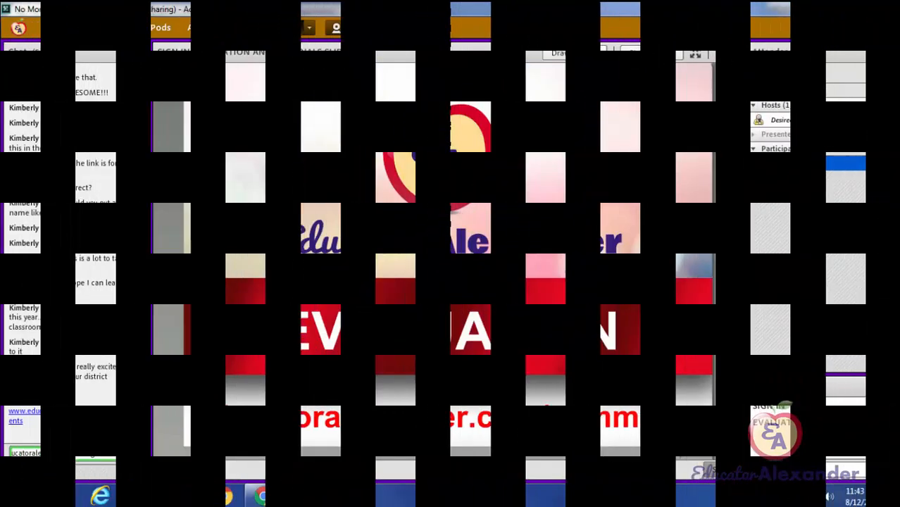
{"action": "type", "text": "in"}
{"action": "key", "text": "Return"}
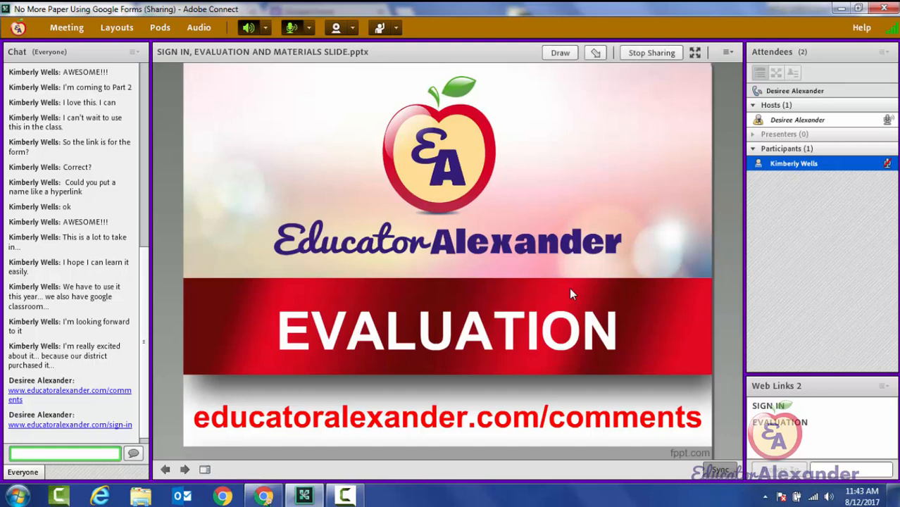
{"action": "left_click", "coordinate": [571, 288]}
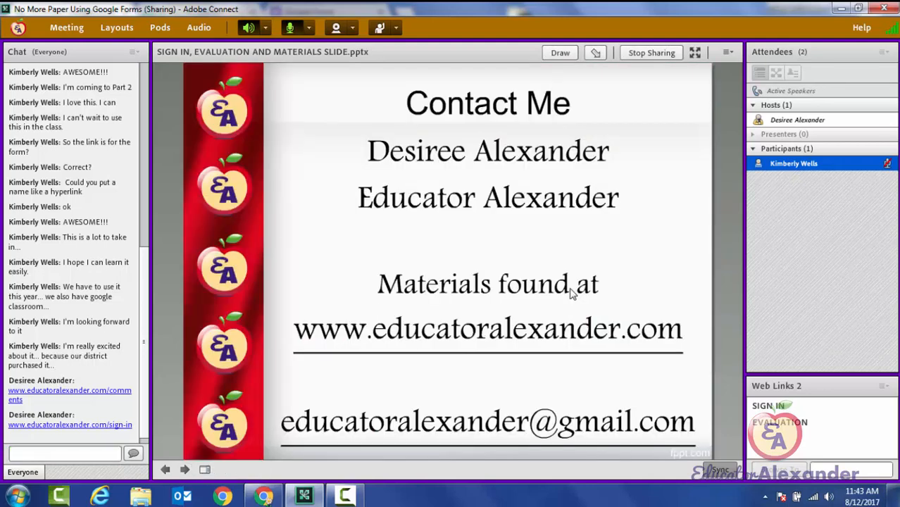